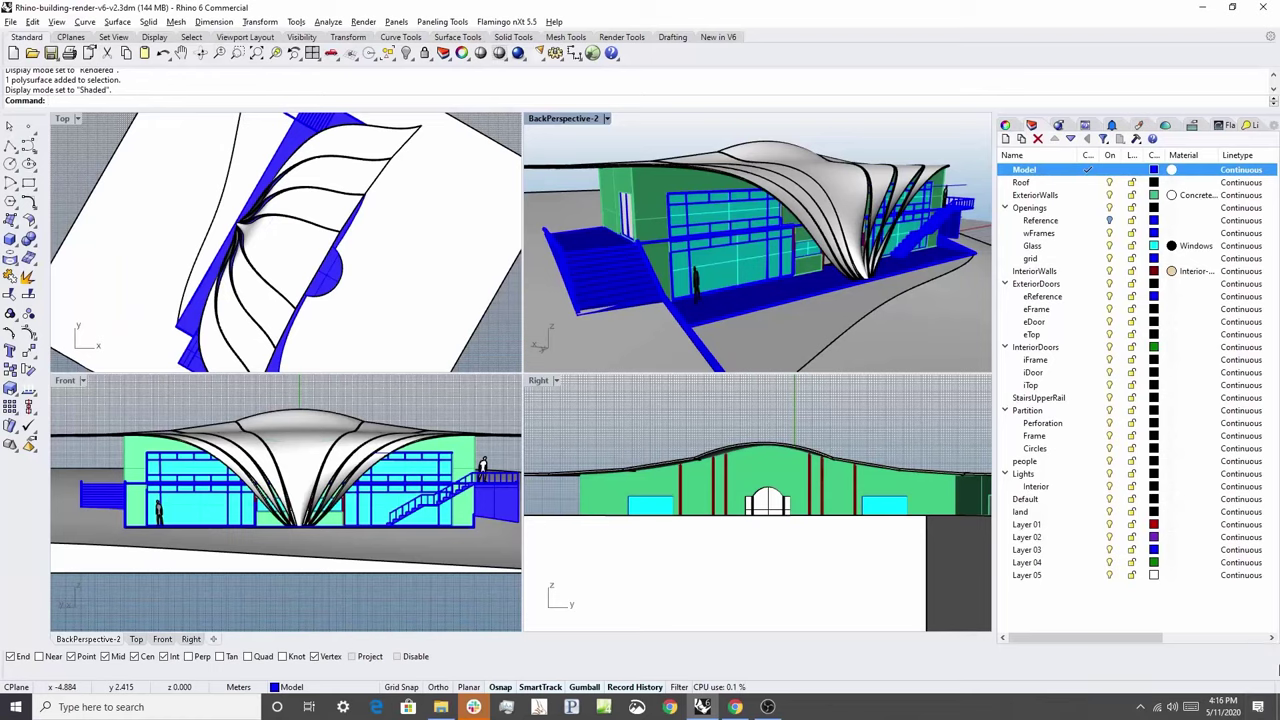
Maximize the BackPerspective-2 viewport with the building's front facade and entrance canopy in view.
{"action": "right_click_drag", "start_coordinate": [696, 293], "coordinate": [772, 276]}
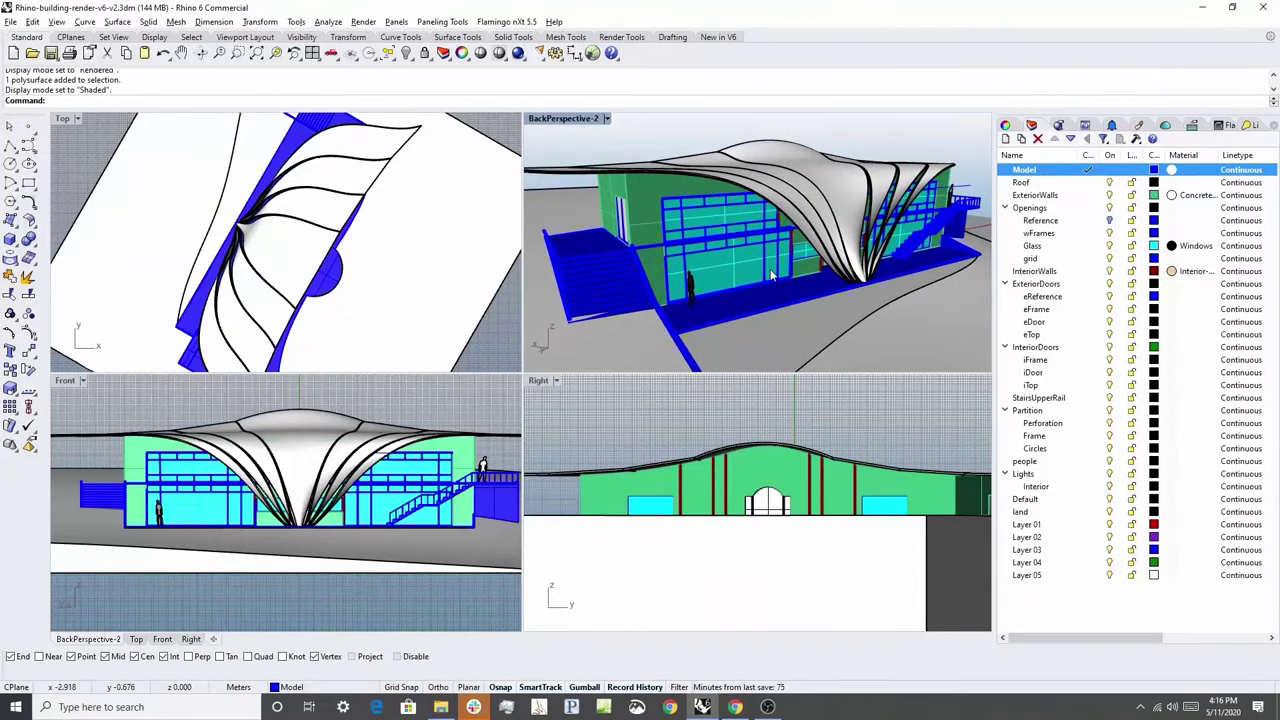
{"action": "double_click", "coordinate": [577, 124]}
{"action": "scroll", "coordinate": [630, 365], "scroll_direction": "up", "scroll_amount": 2}
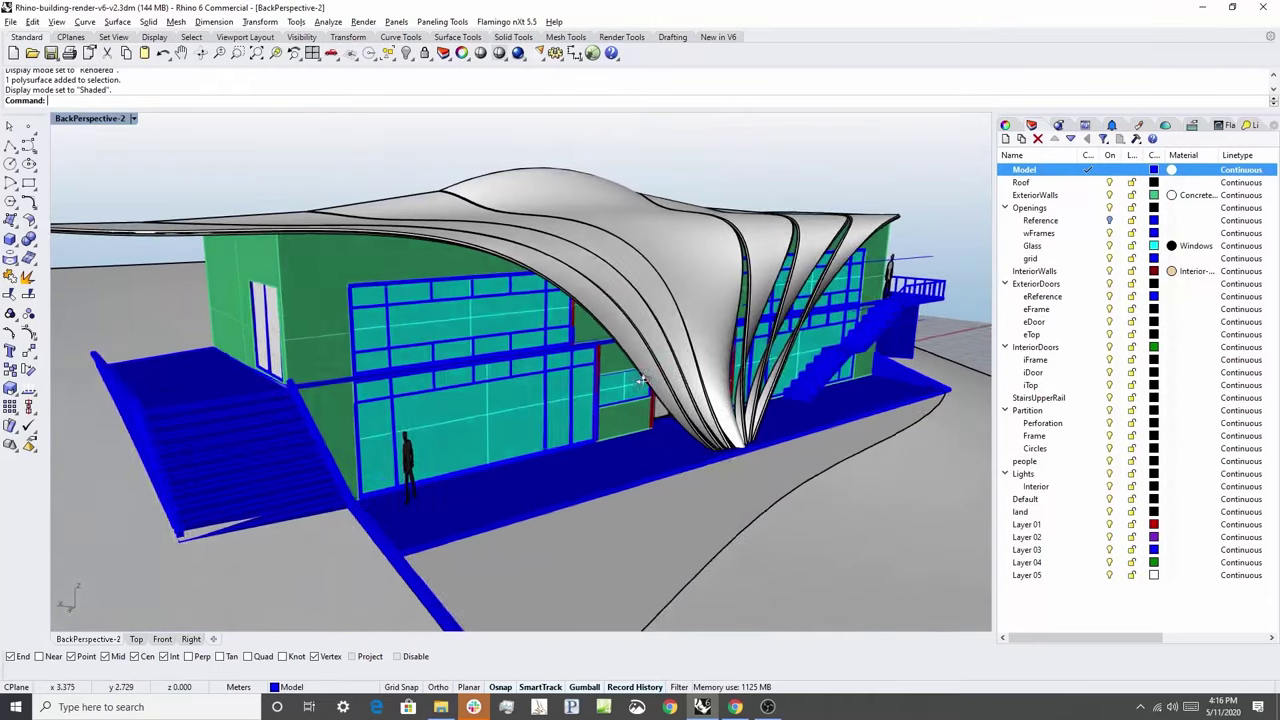
{"action": "right_click_drag", "start_coordinate": [642, 381], "coordinate": [637, 377]}
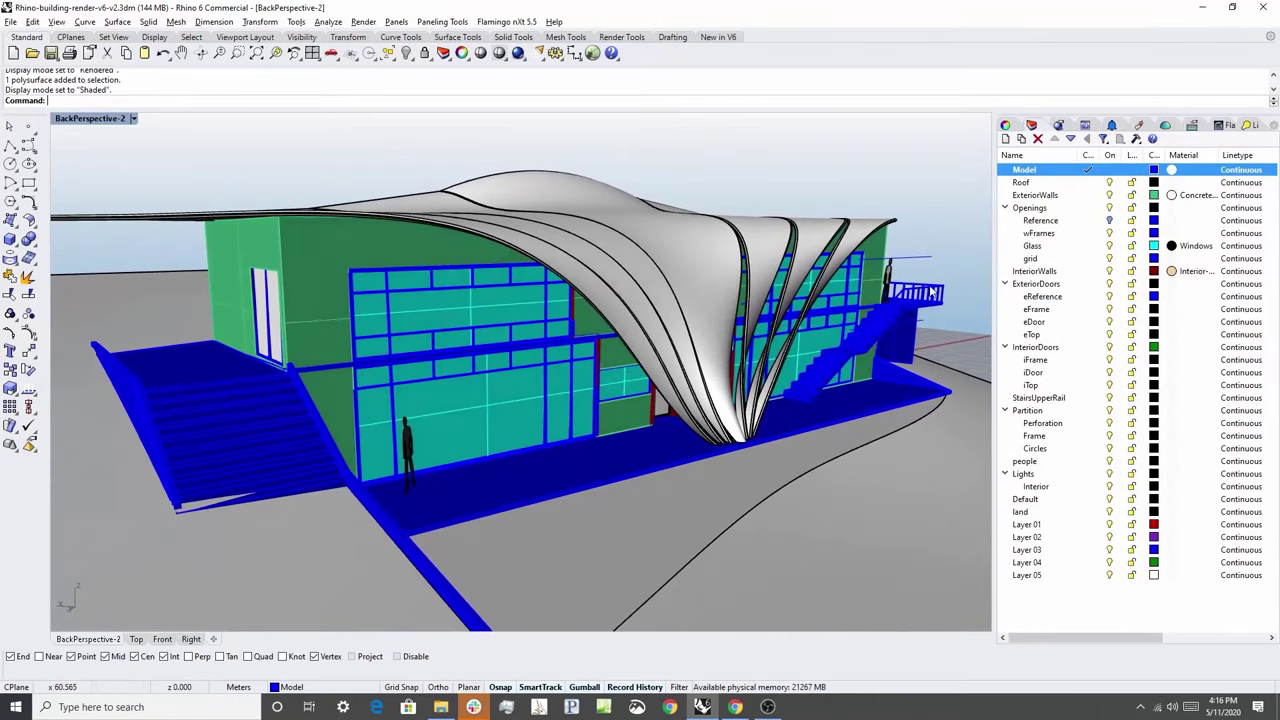
Show the model's material list and set the BackPerspective-2 viewport's display mode to Rendered.
{"action": "left_click", "coordinate": [1140, 127]}
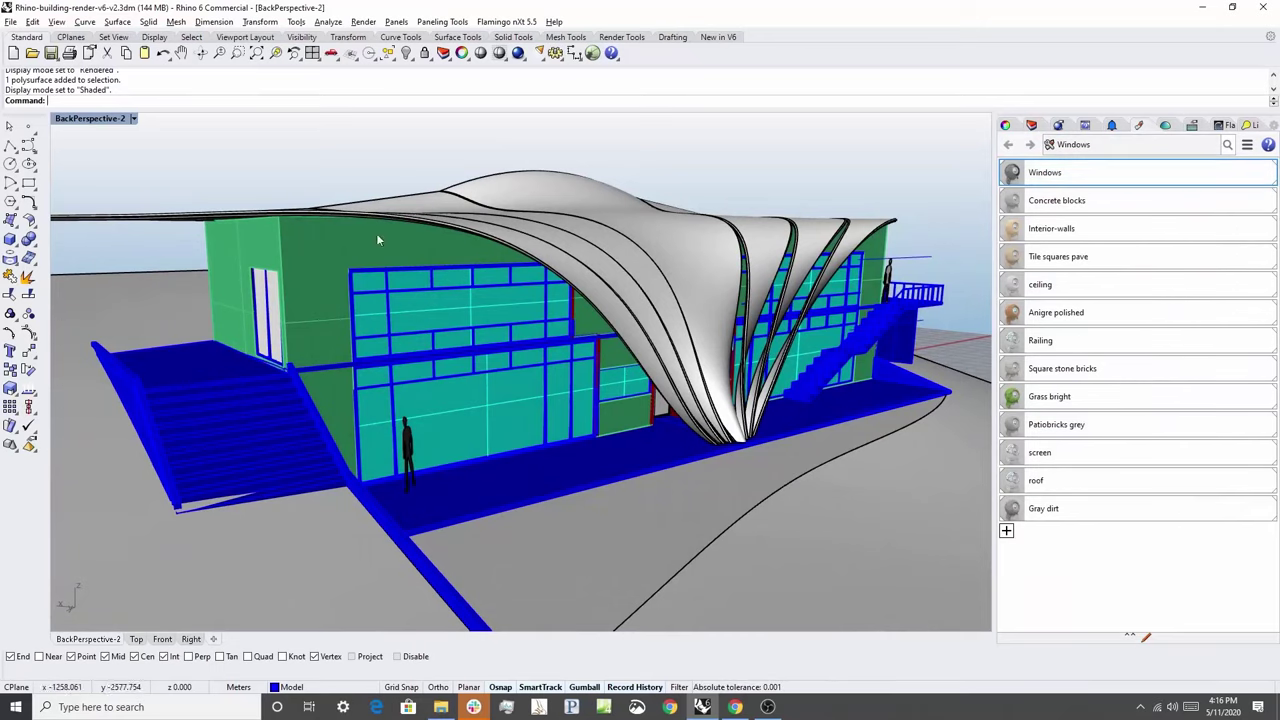
{"action": "left_click", "coordinate": [134, 119]}
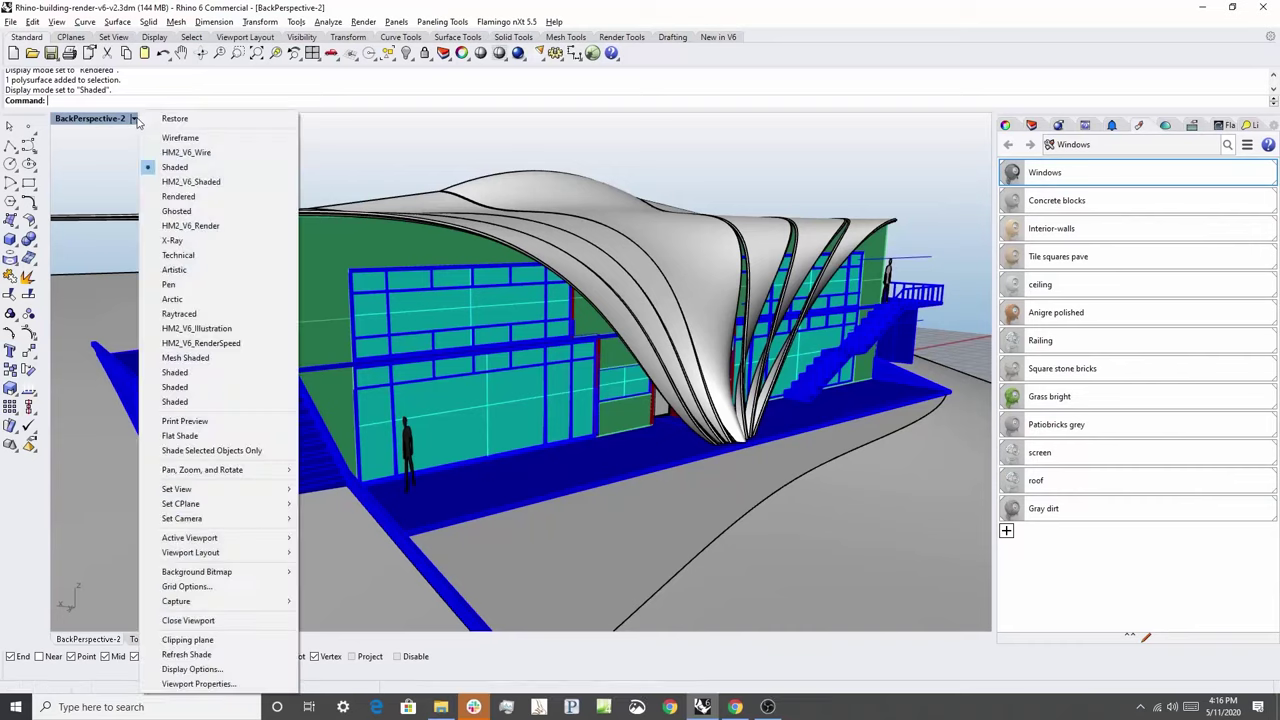
{"action": "left_click", "coordinate": [160, 198]}
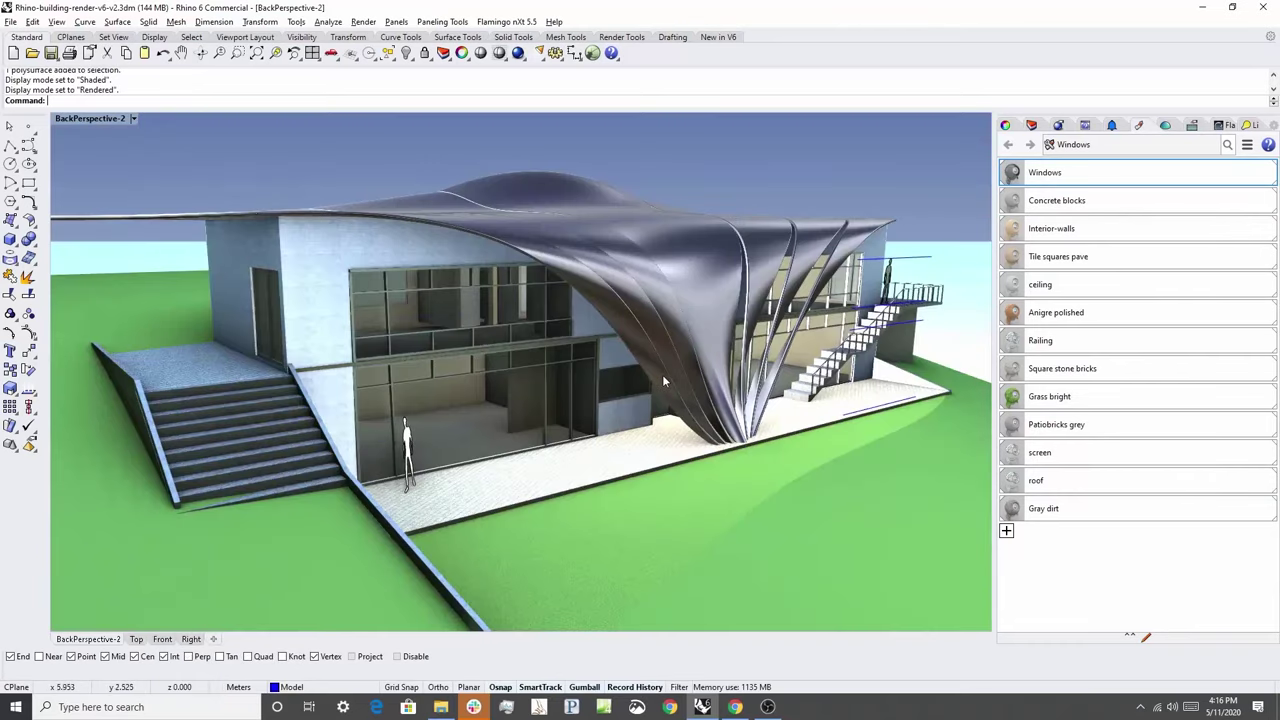
{"action": "mouse_move", "coordinate": [640, 379]}
{"action": "right_mouse_down"}
{"action": "mouse_move", "coordinate": [592, 369]}
{"action": "mouse_move", "coordinate": [624, 372]}
{"action": "right_mouse_up"}
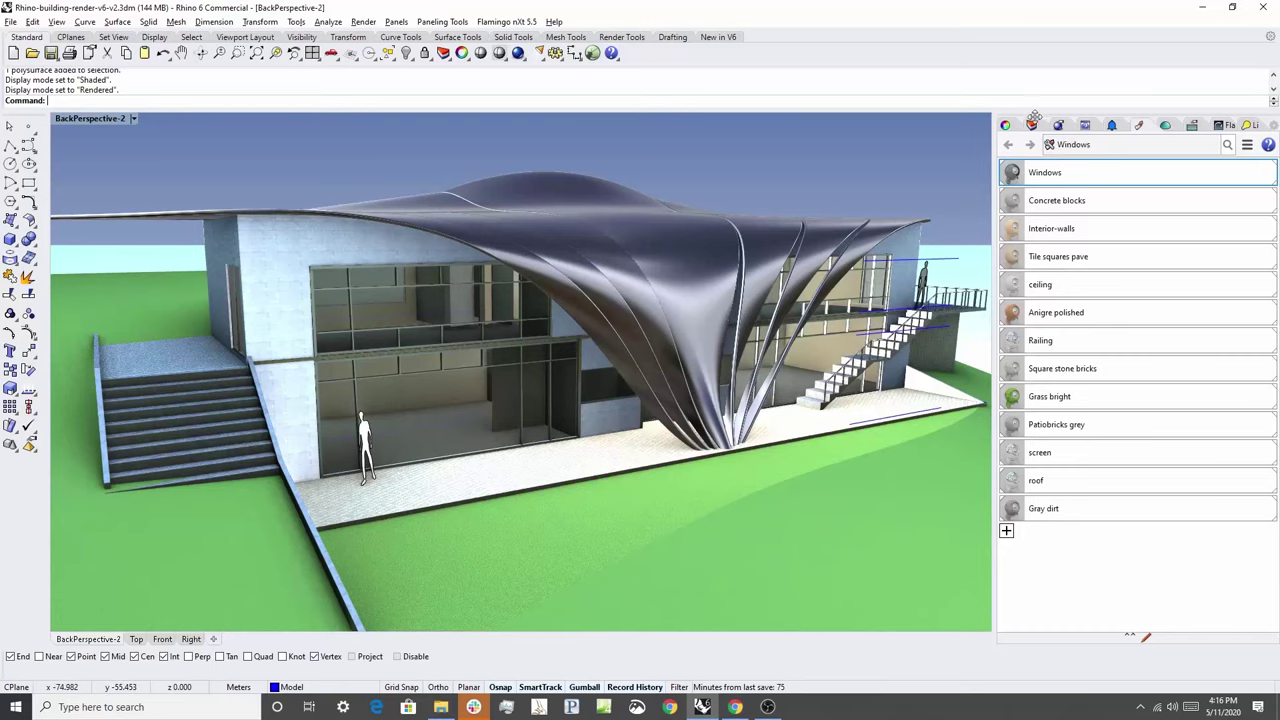
Show the layer list and select the ExteriorDoors and eReference layers.
{"action": "left_click", "coordinate": [1033, 124]}
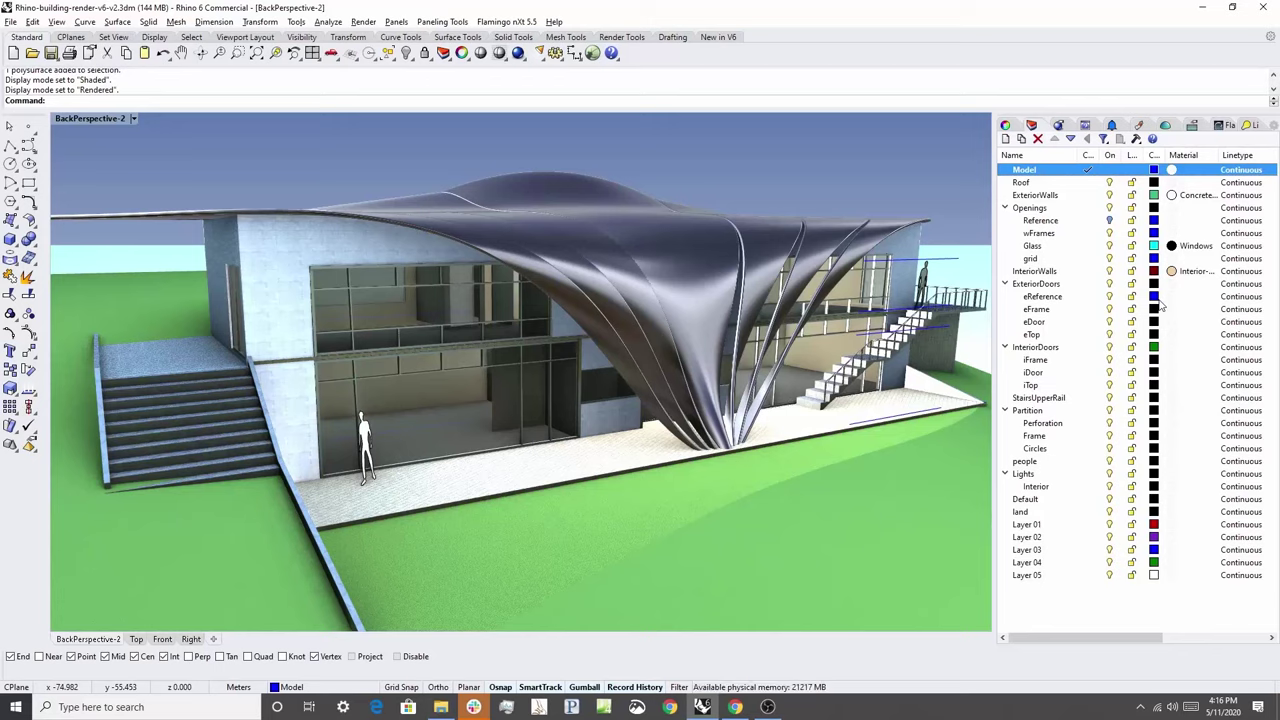
{"action": "left_click", "coordinate": [1122, 286]}
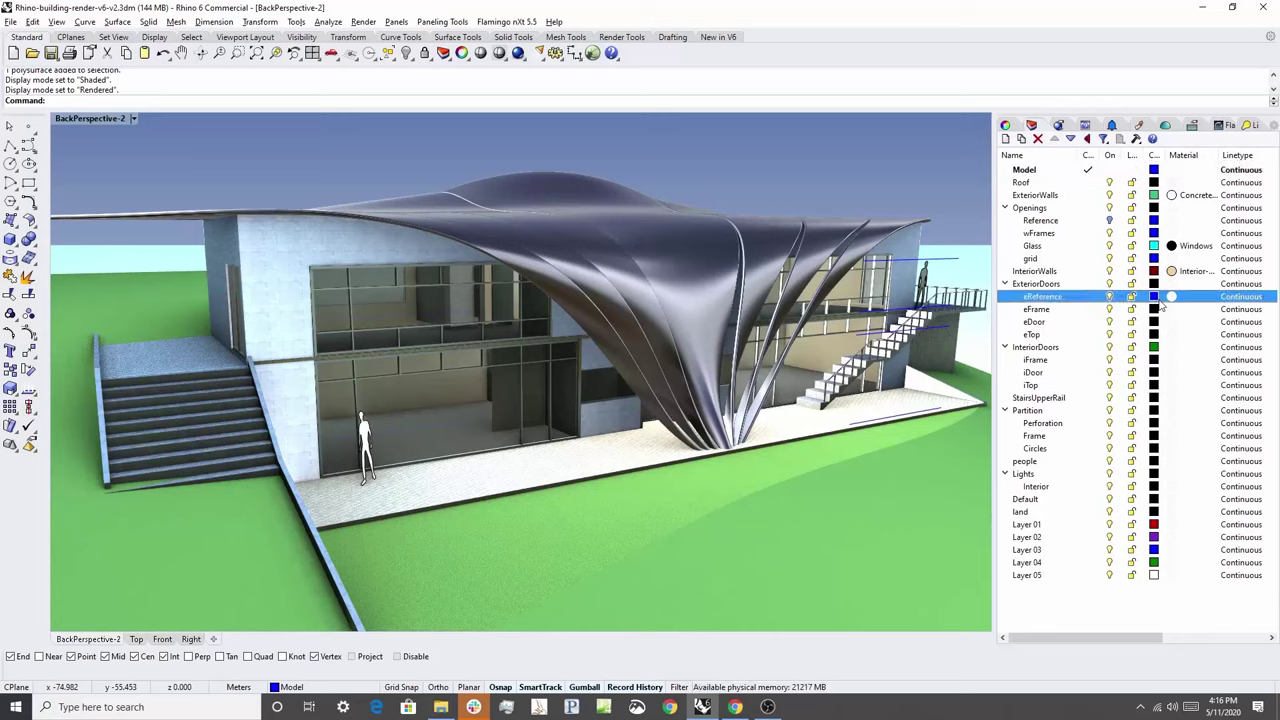
{"action": "right_click", "coordinate": [1122, 286]}
{"action": "left_click", "coordinate": [1066, 89]}
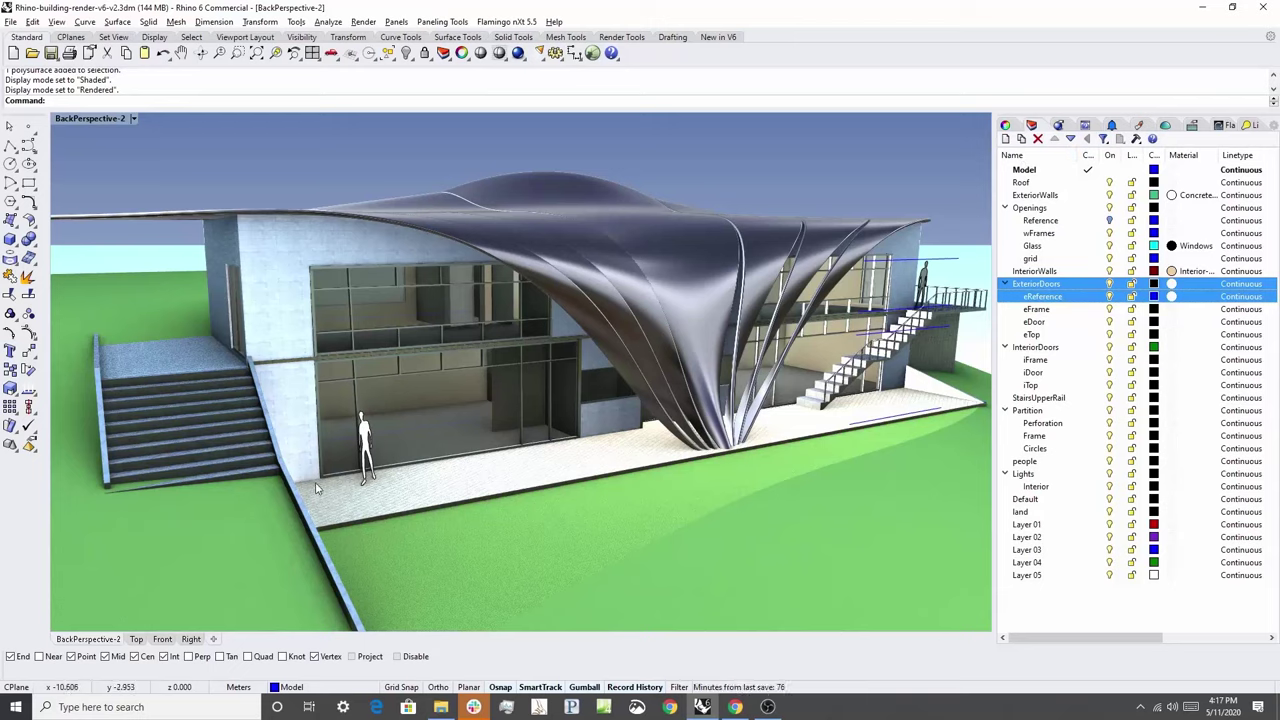
Examine the rendered front facade, the ground-floor window wall and the human figure beside it from several angles.
{"action": "scroll", "coordinate": [315, 488], "scroll_direction": "up", "scroll_amount": 3}
{"action": "scroll", "coordinate": [315, 488], "scroll_direction": "down", "scroll_amount": 3}
{"action": "right_click_drag", "start_coordinate": [460, 502], "coordinate": [357, 502]}
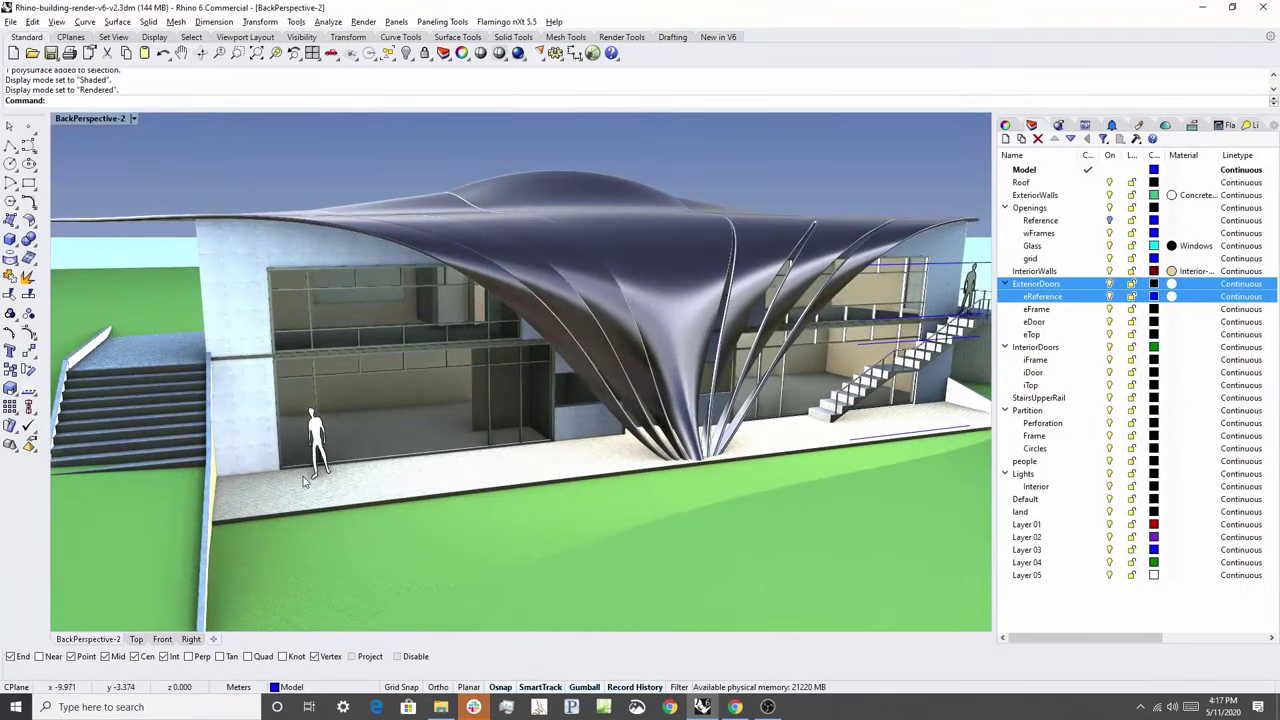
{"action": "scroll", "coordinate": [305, 481], "scroll_direction": "up", "scroll_amount": 5}
{"action": "scroll", "coordinate": [305, 481], "scroll_direction": "down", "scroll_amount": 3}
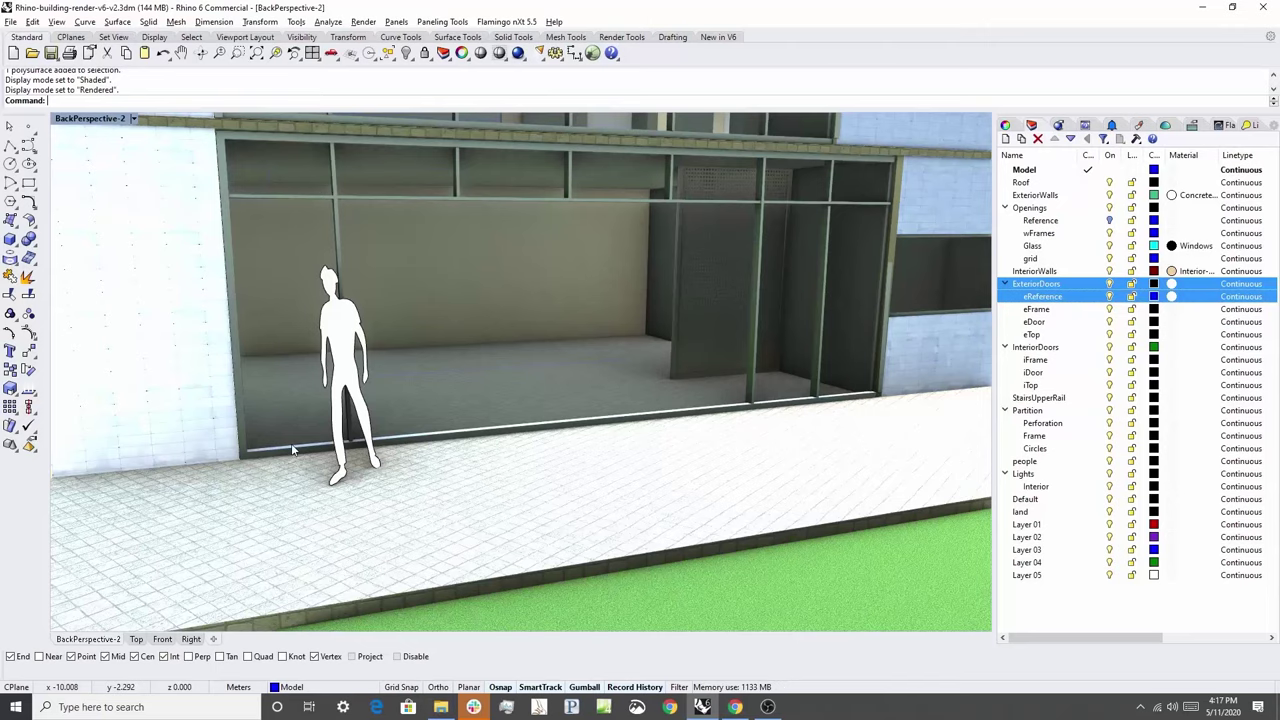
{"action": "scroll", "coordinate": [293, 450], "scroll_direction": "down", "scroll_amount": 6}
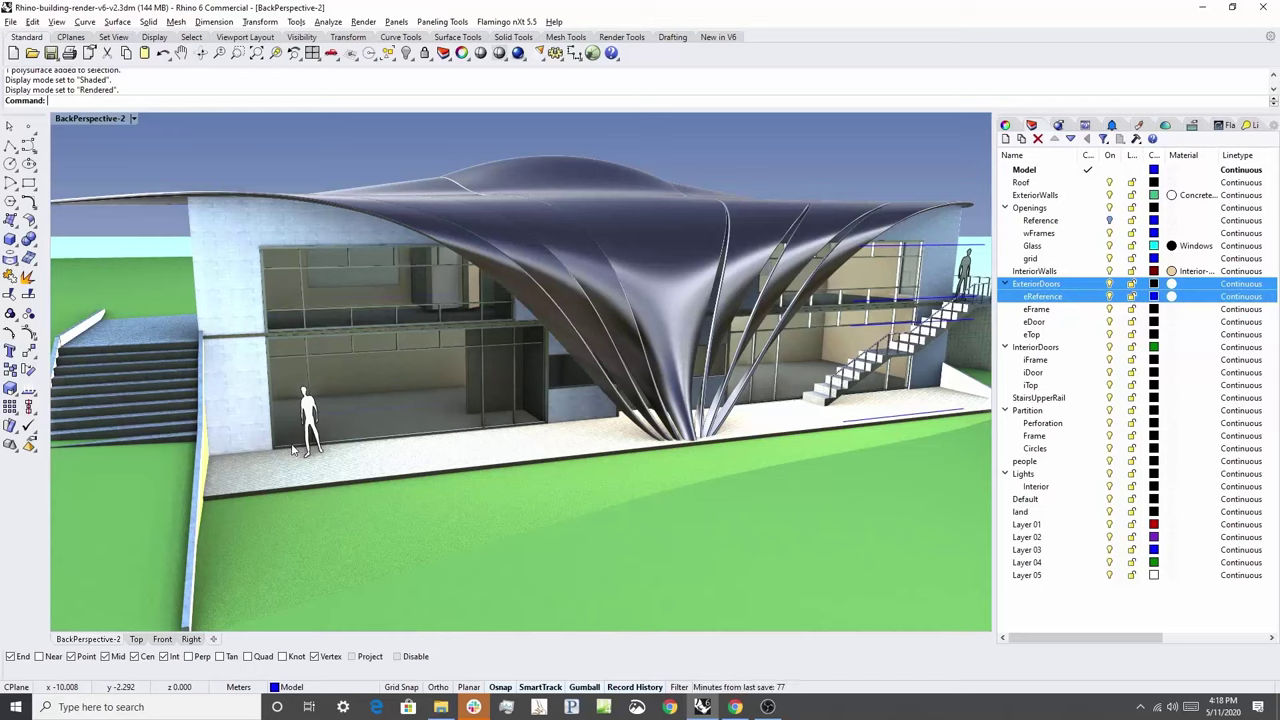
{"action": "mouse_move", "coordinate": [293, 450]}
{"action": "right_mouse_down"}
{"action": "mouse_move", "coordinate": [323, 460]}
{"action": "mouse_move", "coordinate": [309, 456]}
{"action": "right_mouse_up"}
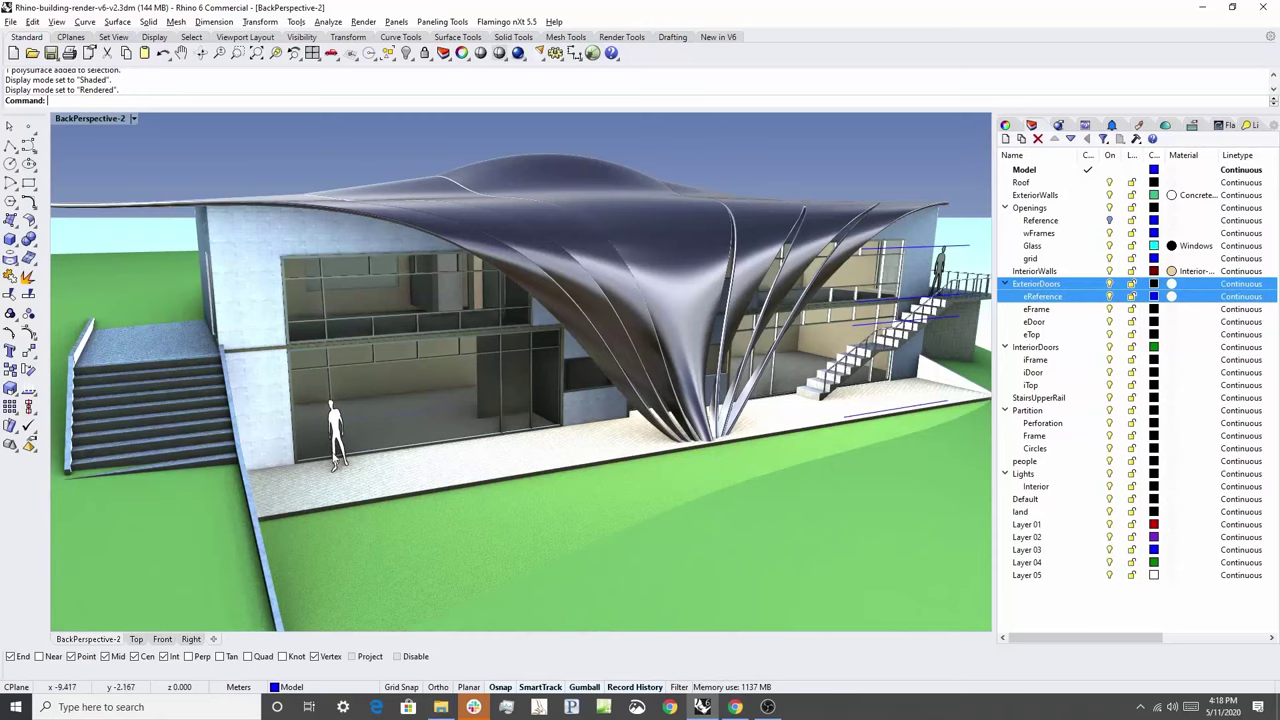
{"action": "right_click_drag", "start_coordinate": [342, 468], "coordinate": [390, 455]}
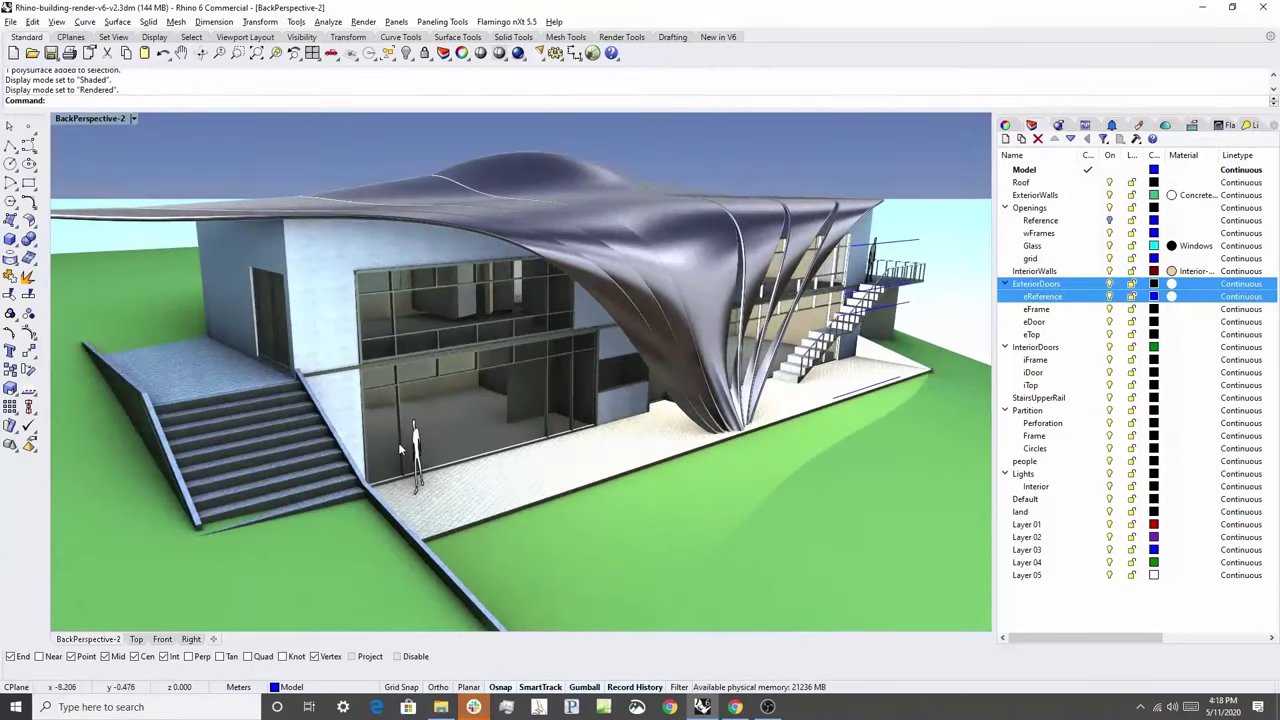
Select the glass polysurface of the ground-floor window wall and the land polysurface to inspect them, and clear the selection.
{"action": "scroll", "coordinate": [596, 392], "scroll_direction": "up", "scroll_amount": 6}
{"action": "left_click", "coordinate": [564, 395]}
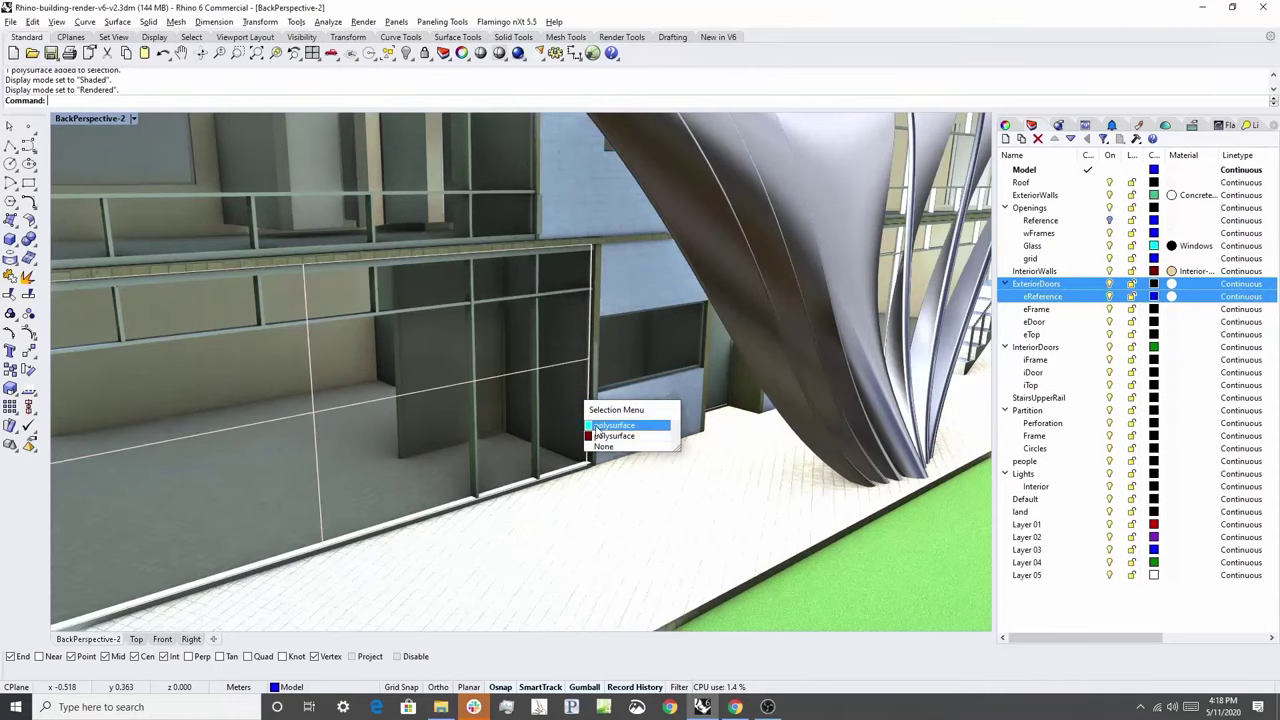
{"action": "left_click", "coordinate": [597, 427]}
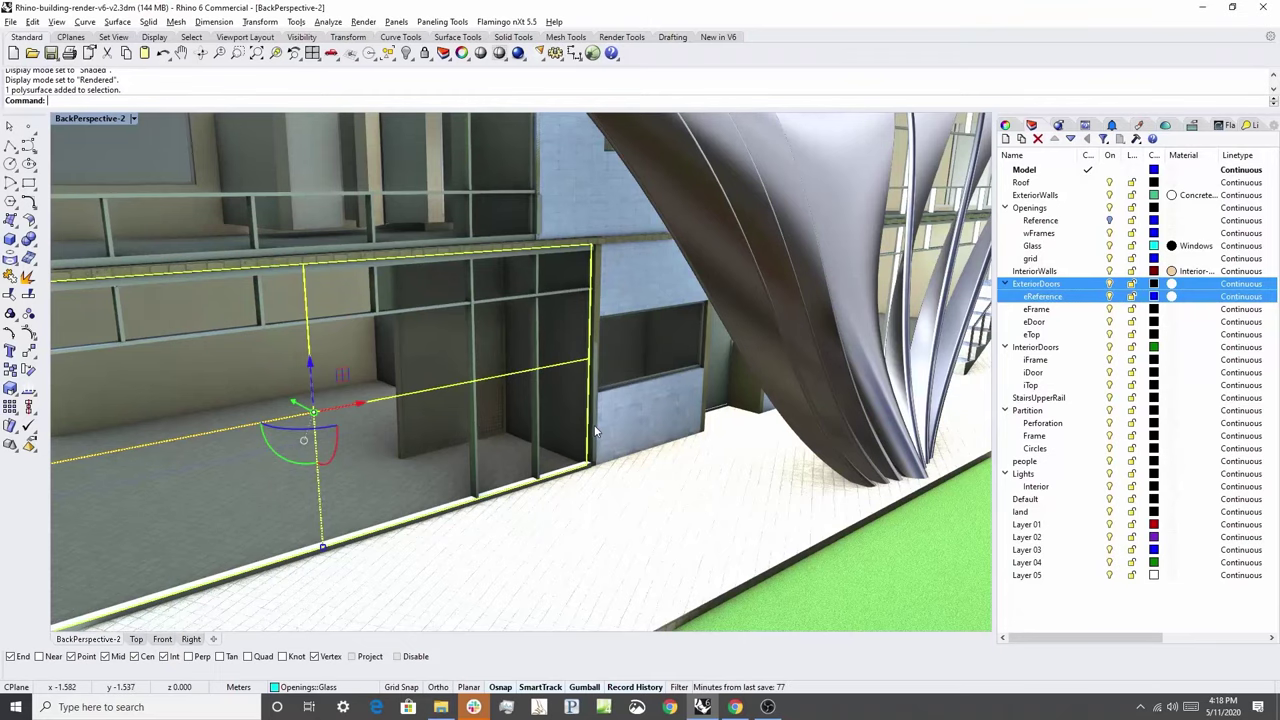
{"action": "scroll", "coordinate": [595, 430], "scroll_direction": "down", "scroll_amount": 3}
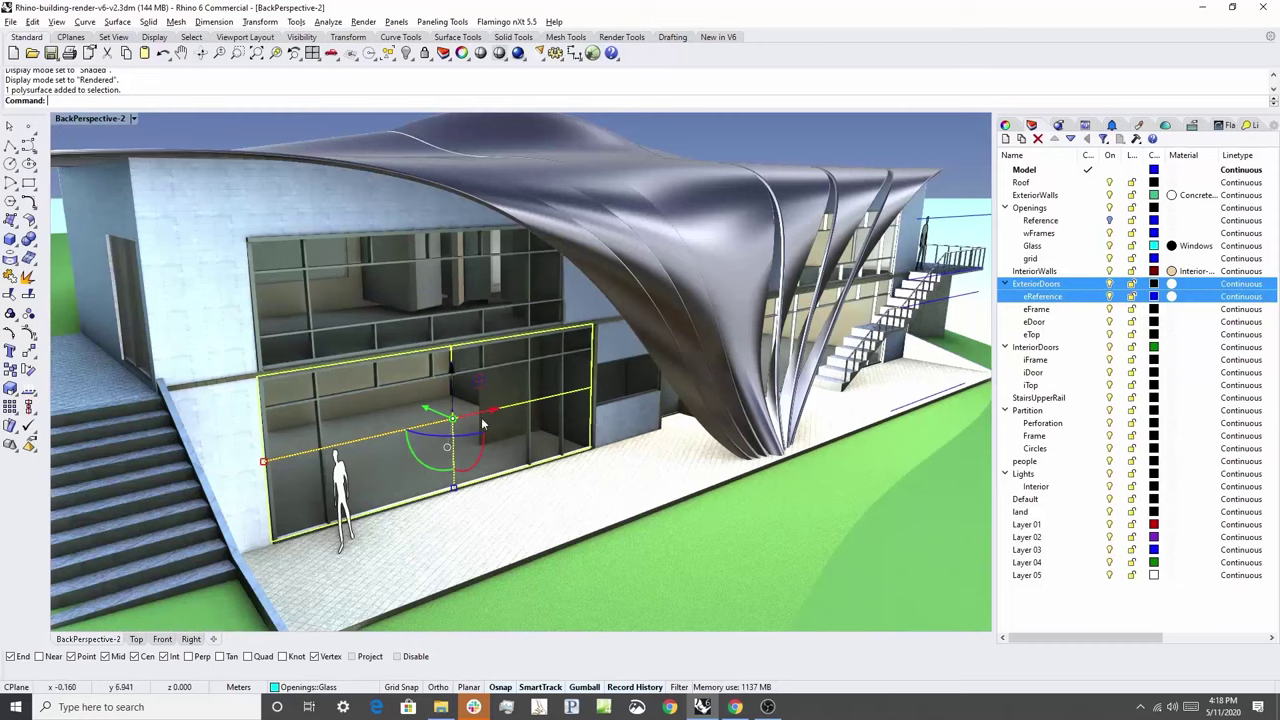
{"action": "left_click", "coordinate": [611, 549]}
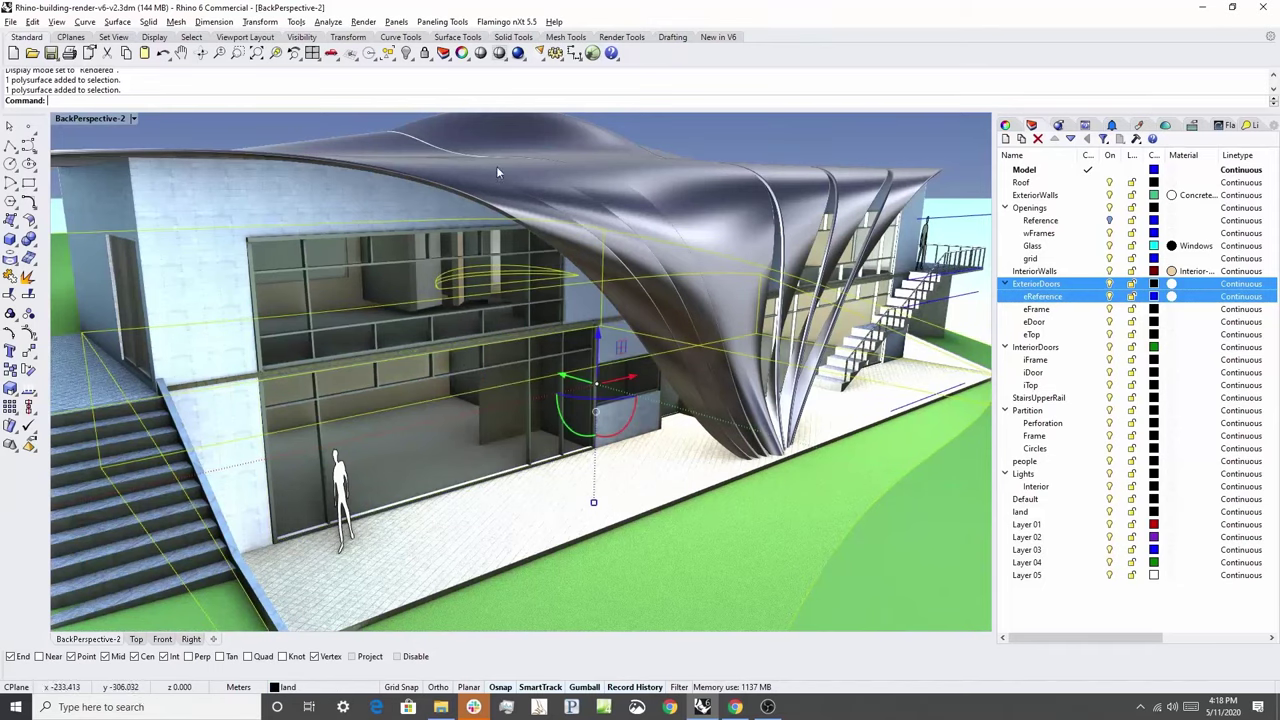
{"action": "left_click", "coordinate": [672, 140]}
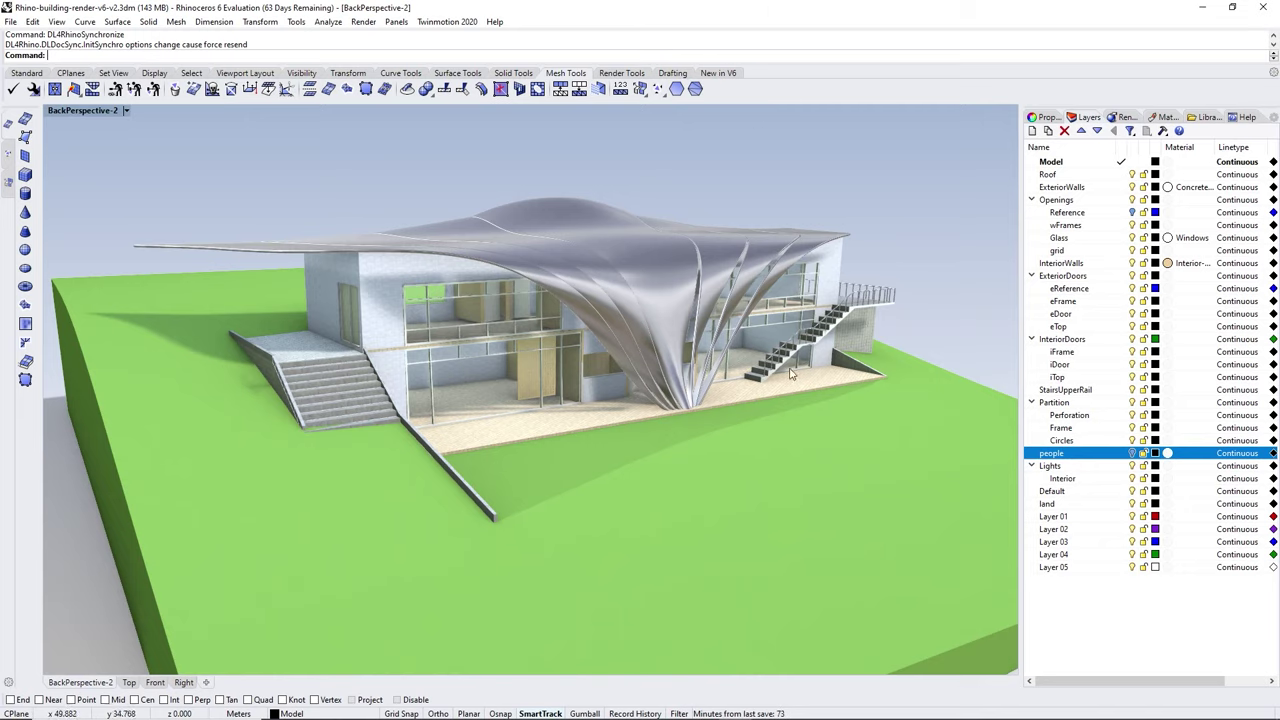
Switch to the Epic Games Launcher by searching for "epic" and show its Twinmotion page.
{"action": "mouse_move", "coordinate": [737, 708]}
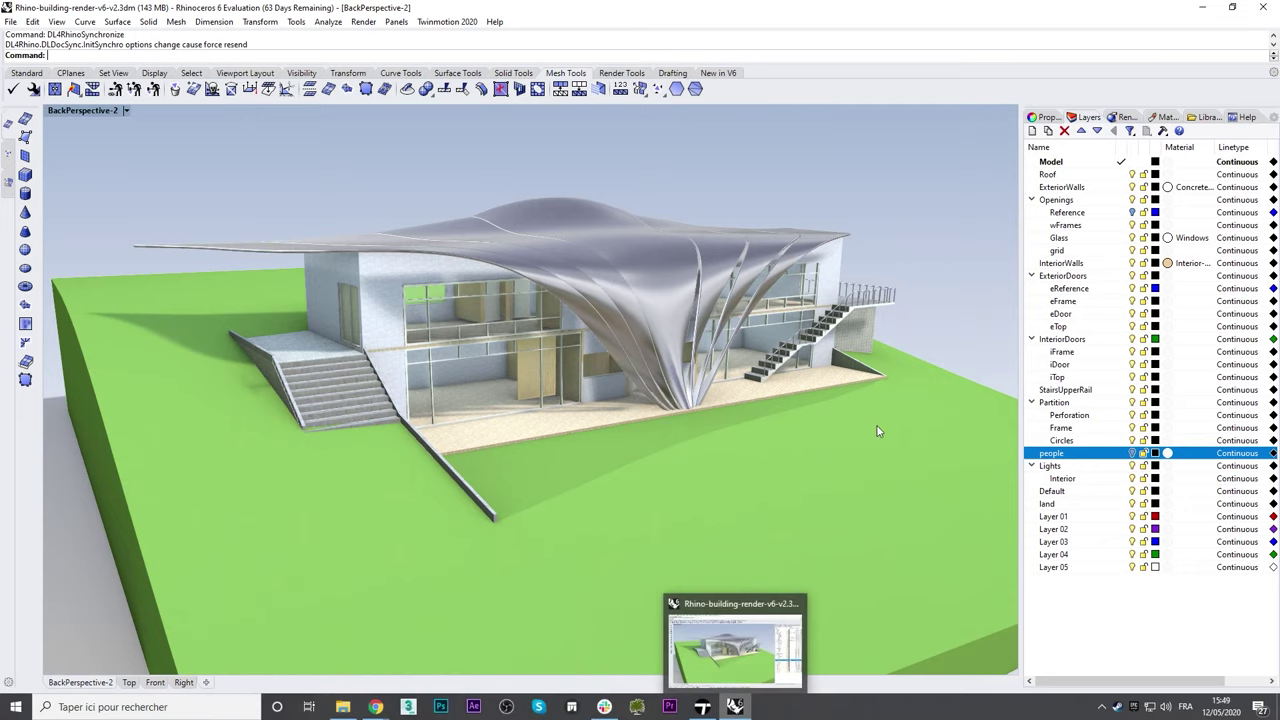
{"action": "key", "text": "super"}
{"action": "type", "text": "epic"}
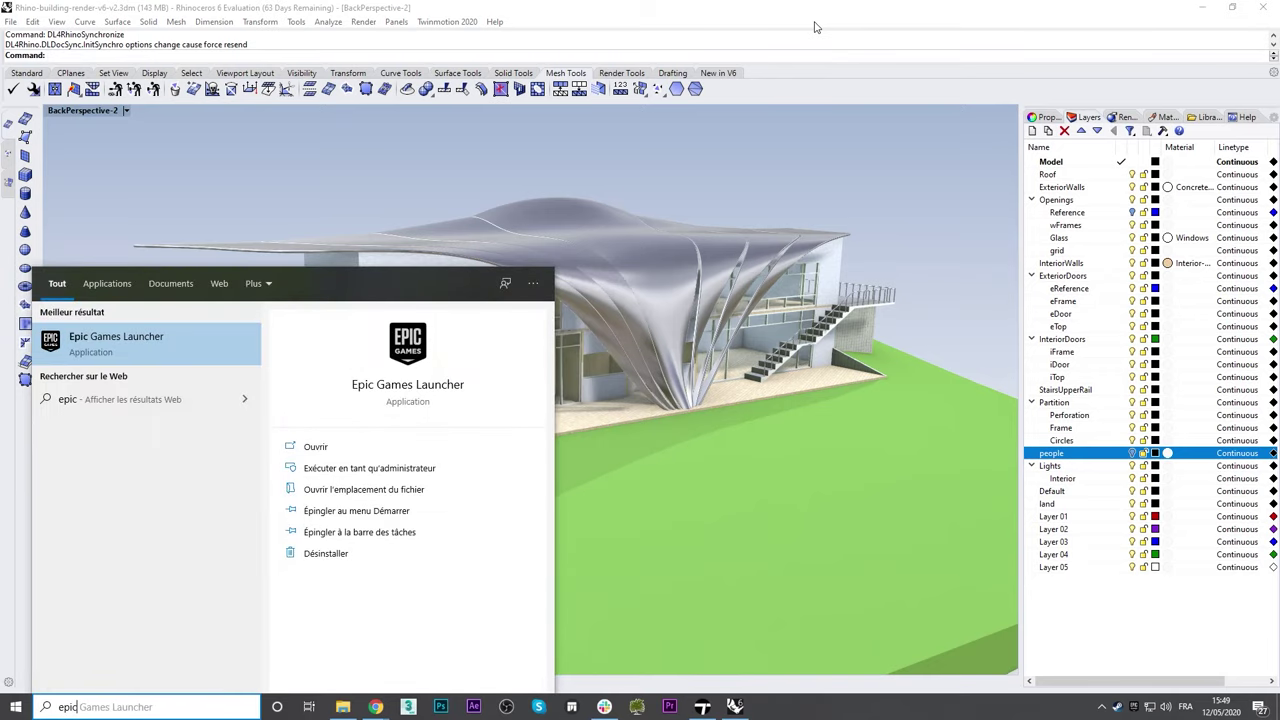
{"action": "key", "text": "Return"}
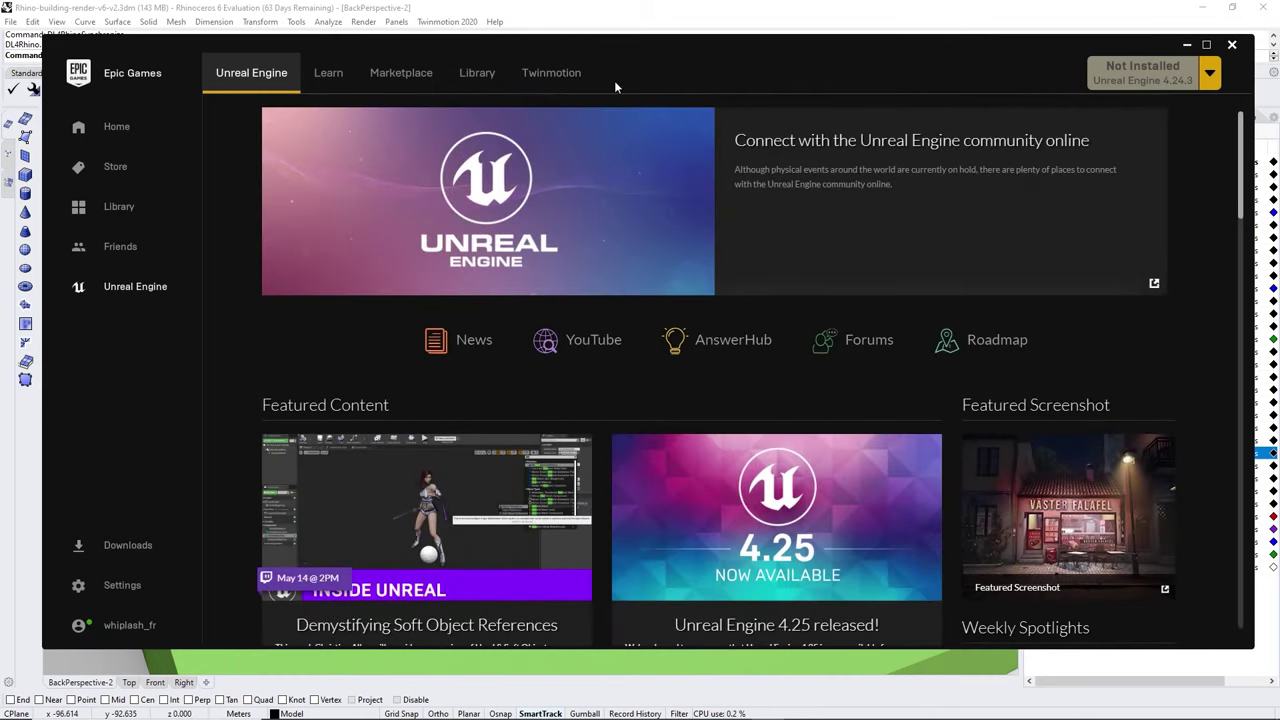
{"action": "left_click", "coordinate": [555, 74]}
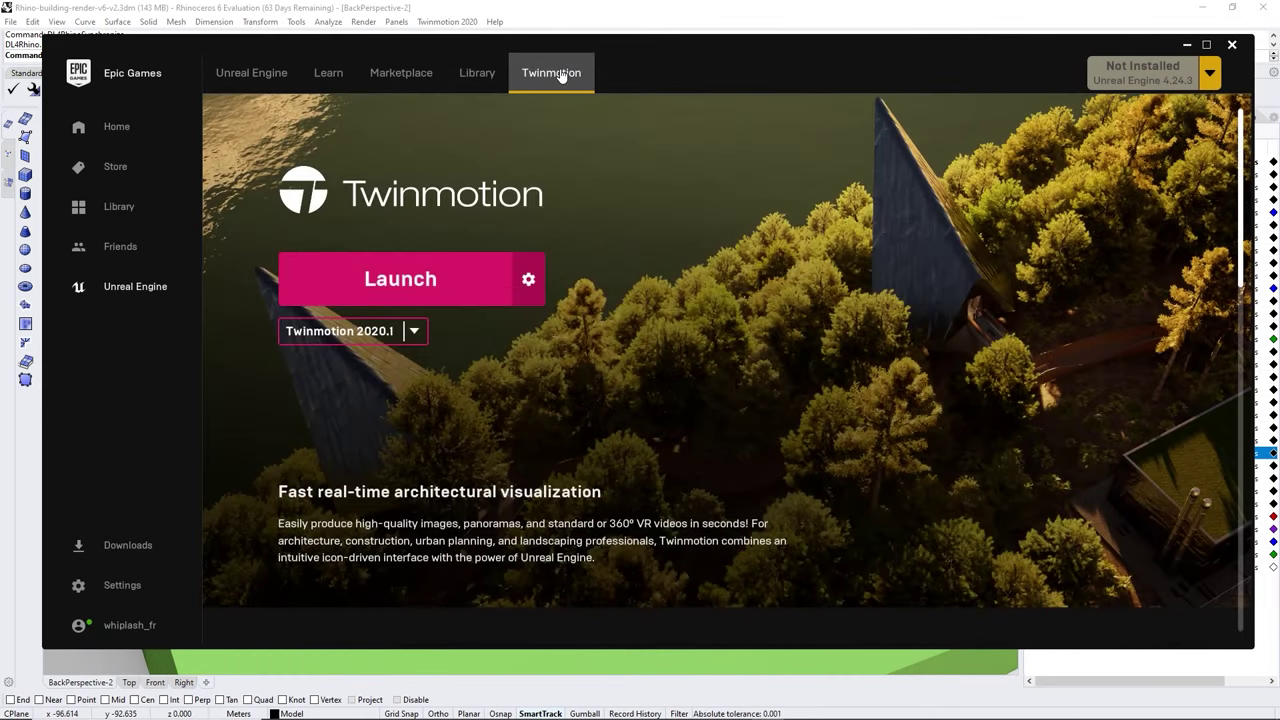
Open the Twinmotion Direct Link plugins download page from the launcher's Twinmotion Plugins section.
{"action": "scroll", "coordinate": [736, 305], "scroll_direction": "down", "scroll_amount": 5}
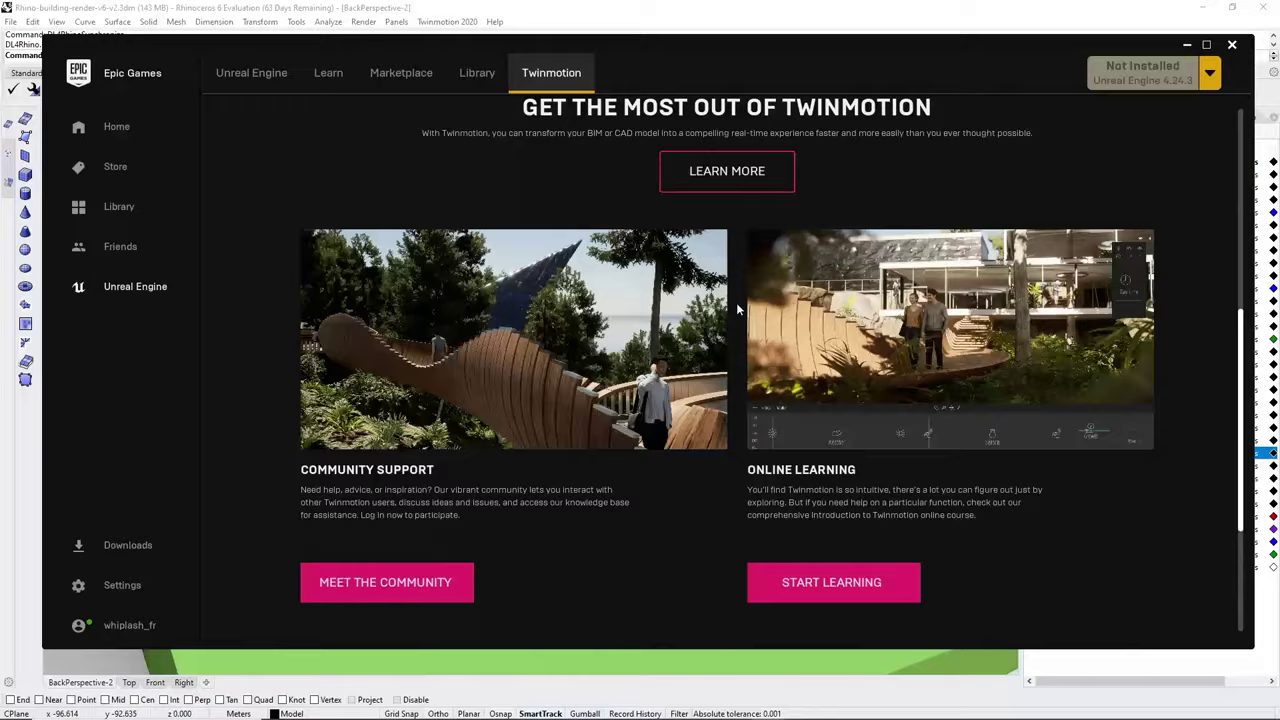
{"action": "scroll", "coordinate": [737, 308], "scroll_direction": "down", "scroll_amount": 3}
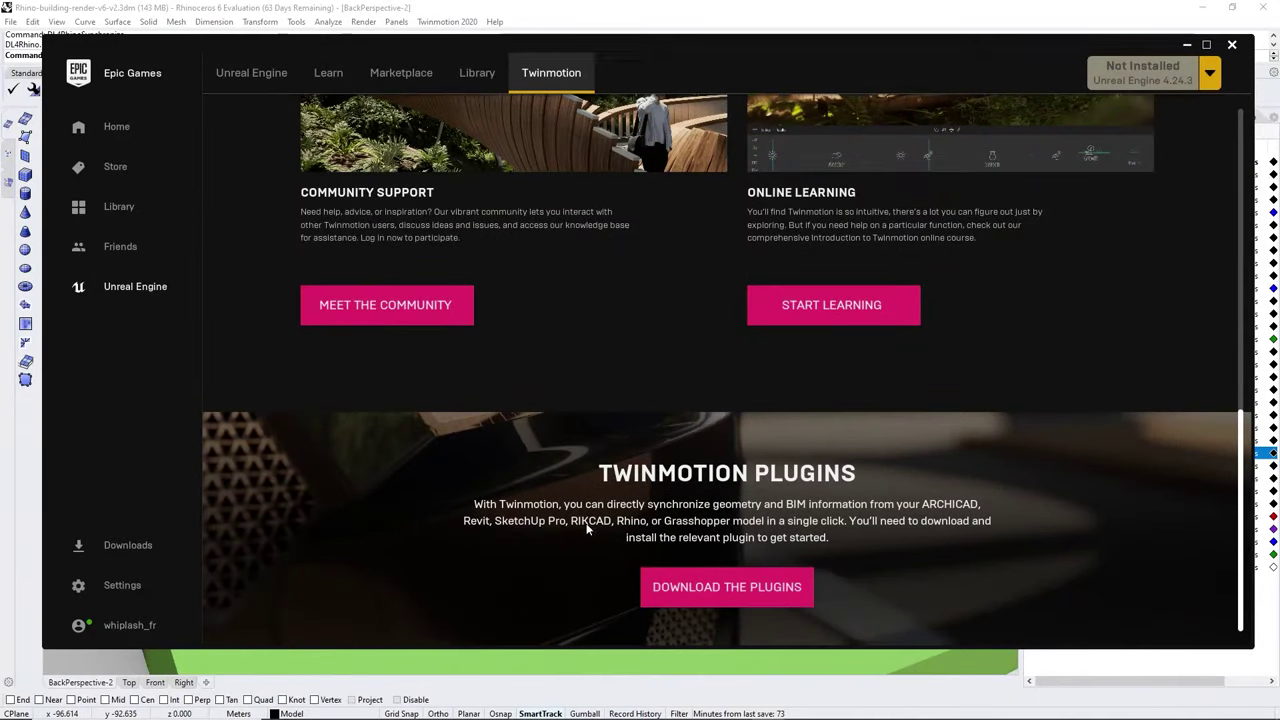
{"action": "left_click", "coordinate": [757, 592]}
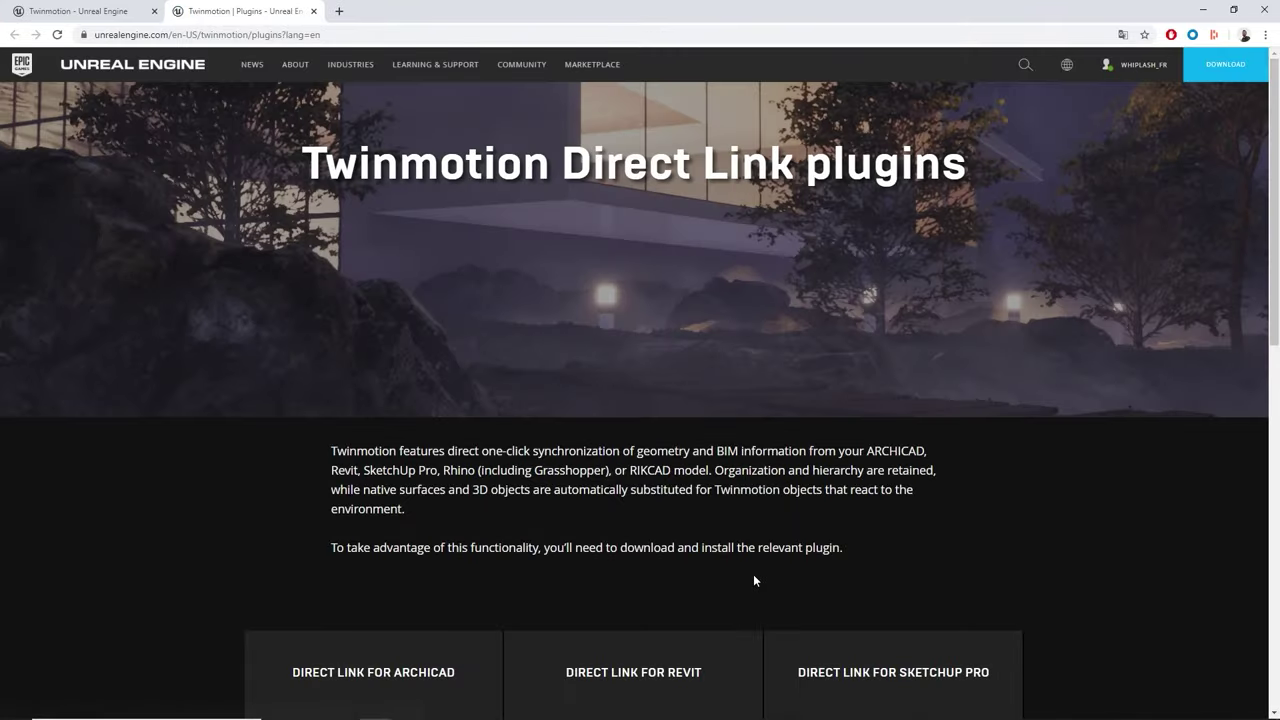
Check which Twinmotion versions and platforms the Direct Link for Rhino plugin is offered for.
{"action": "scroll", "coordinate": [754, 580], "scroll_direction": "down", "scroll_amount": 7}
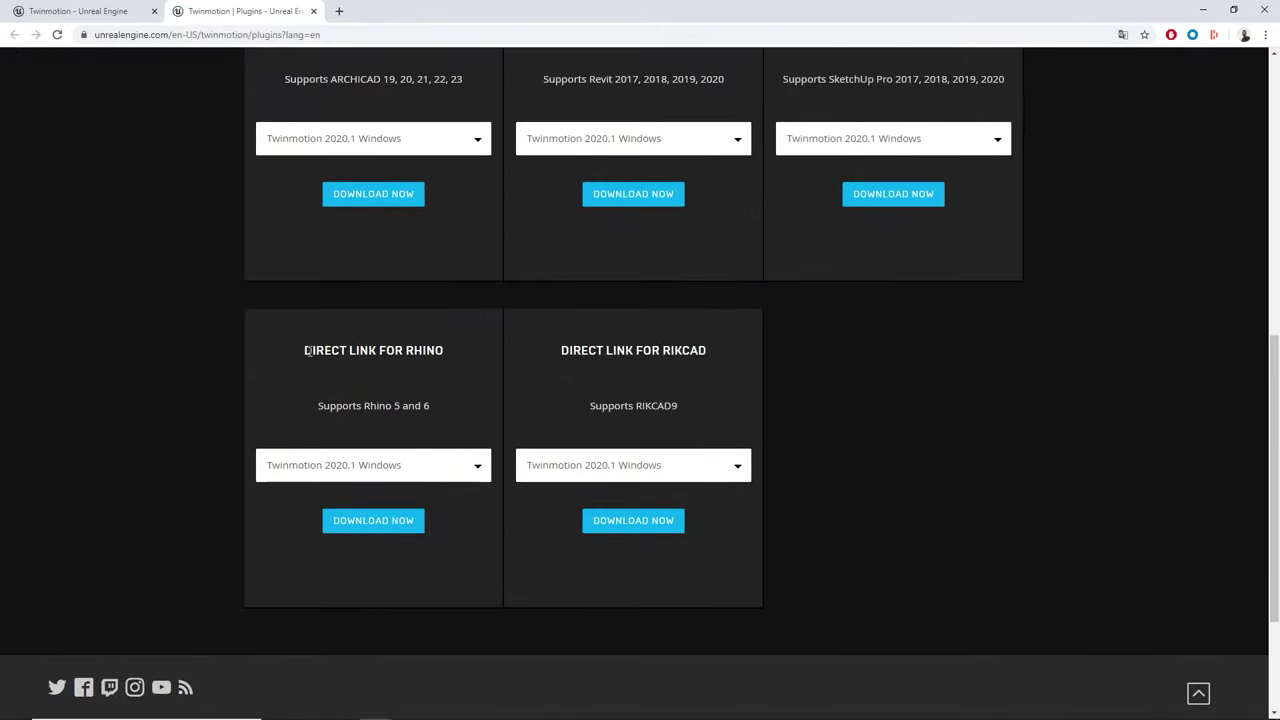
{"action": "left_click", "coordinate": [450, 472]}
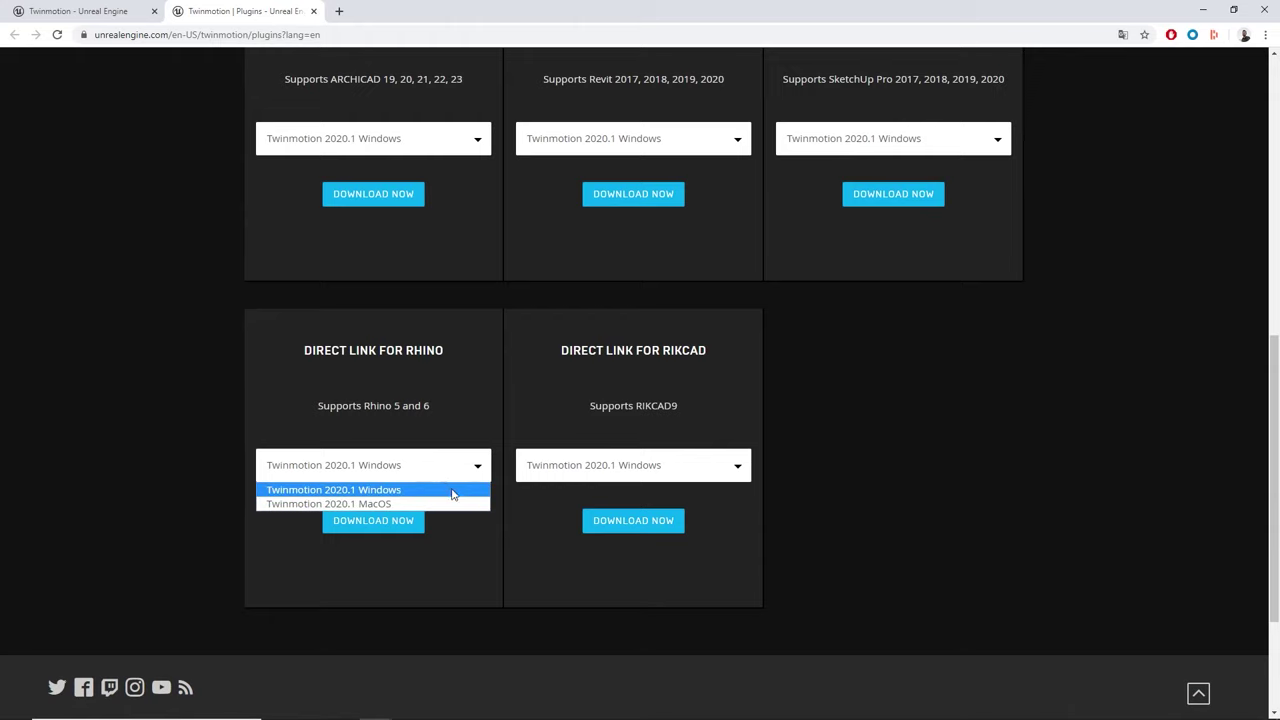
{"action": "left_click", "coordinate": [471, 555]}
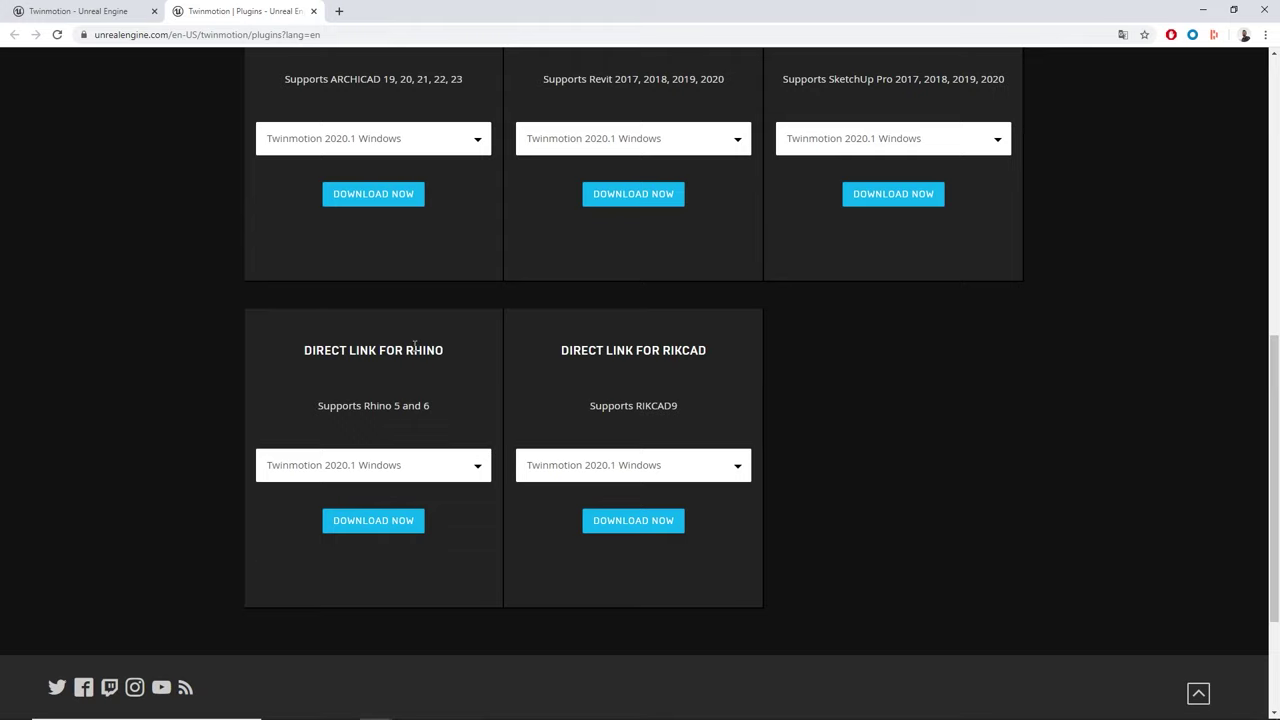
Switch back to Rhino and open the options of the Twinmotion 2020 Direct Link plugin.
{"action": "left_click", "coordinate": [1203, 10]}
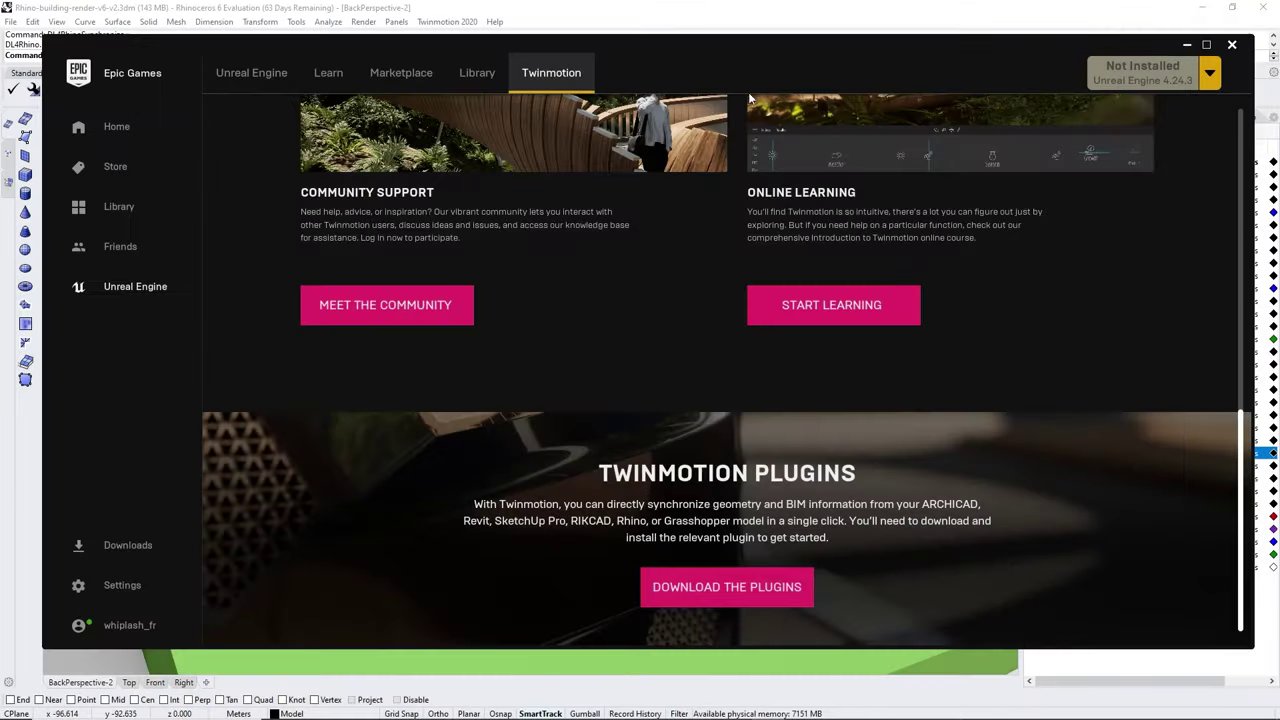
{"action": "left_click", "coordinate": [716, 26]}
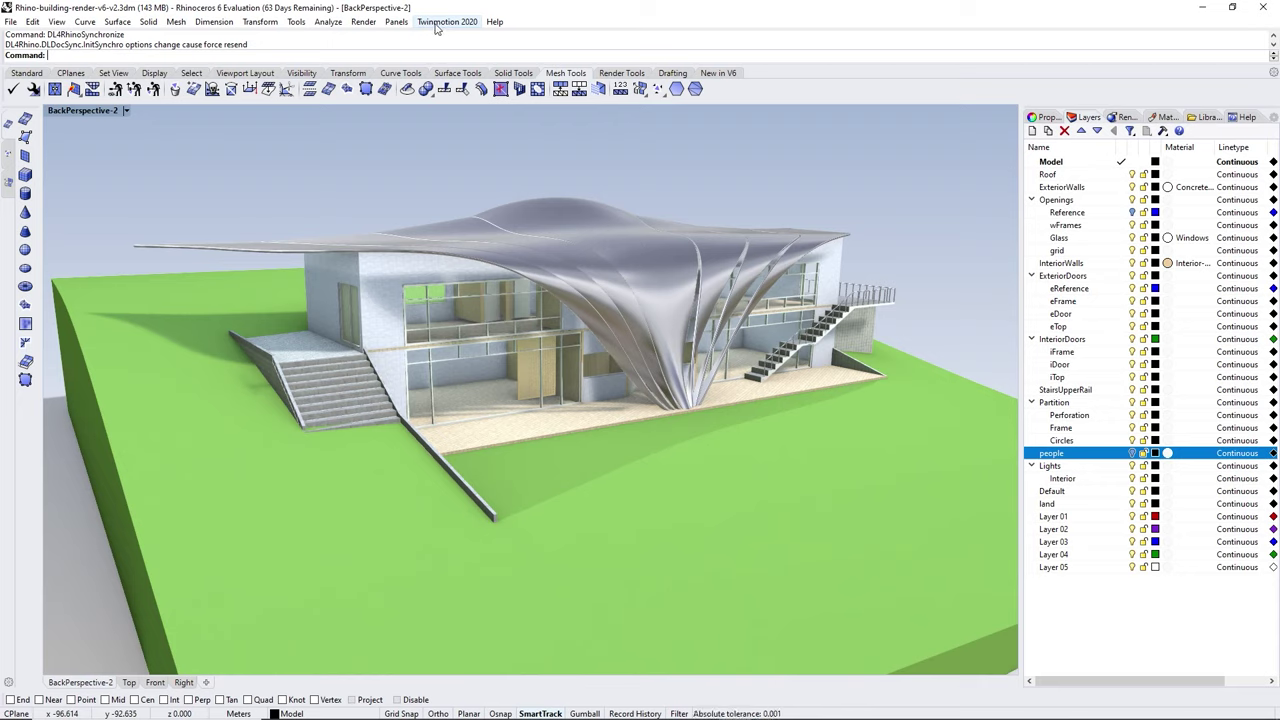
{"action": "left_click", "coordinate": [436, 24]}
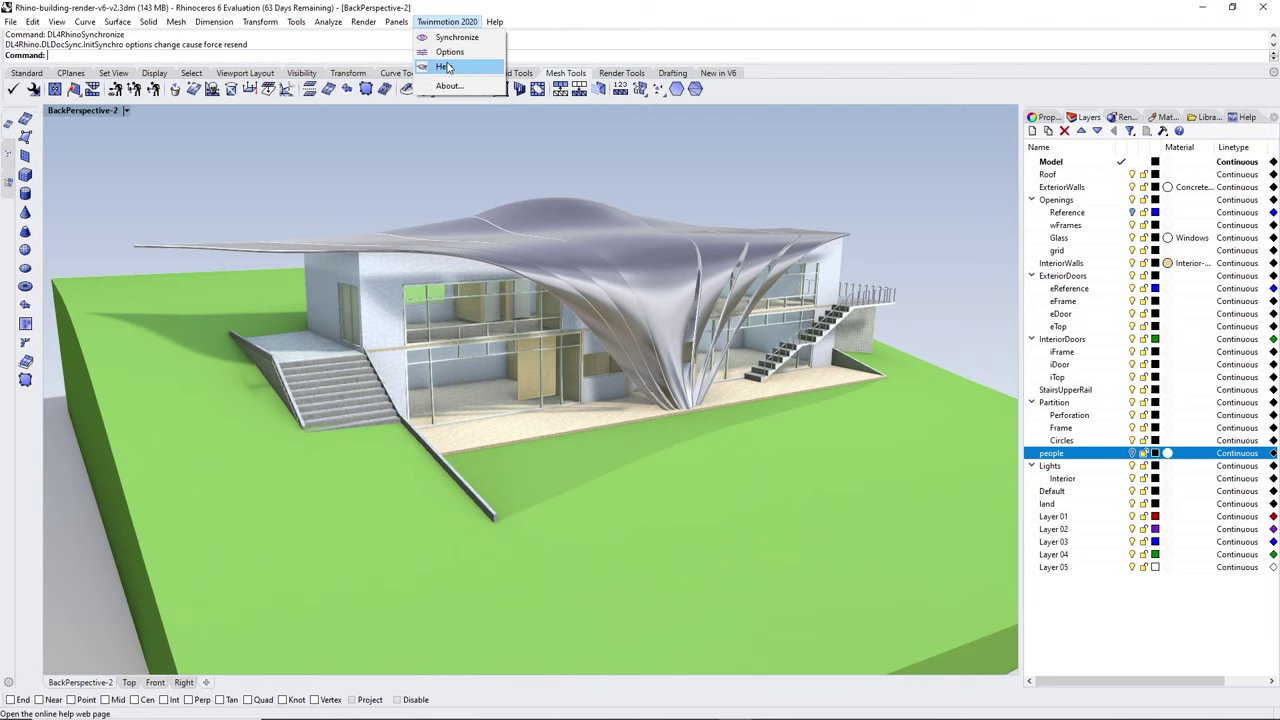
{"action": "left_click", "coordinate": [449, 51]}
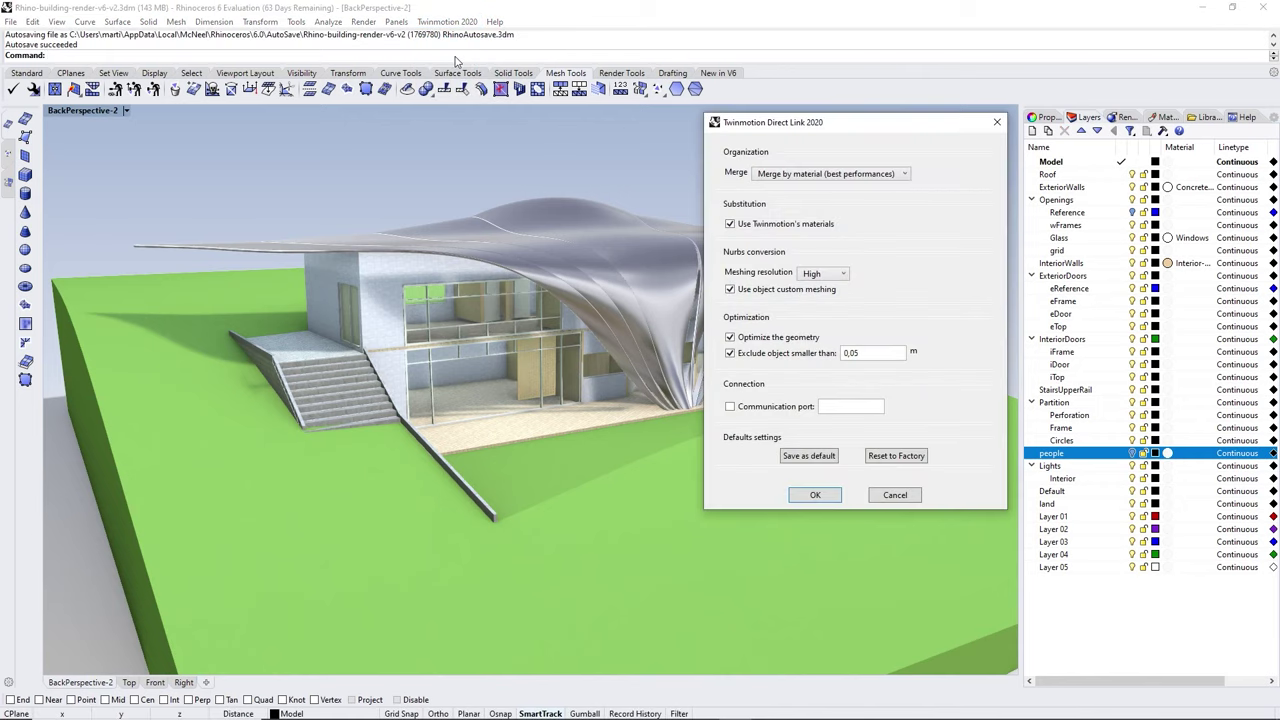
{"action": "mouse_move", "coordinate": [863, 127]}
{"action": "left_mouse_down"}
{"action": "mouse_move", "coordinate": [793, 127]}
{"action": "mouse_move", "coordinate": [845, 128]}
{"action": "left_mouse_up"}
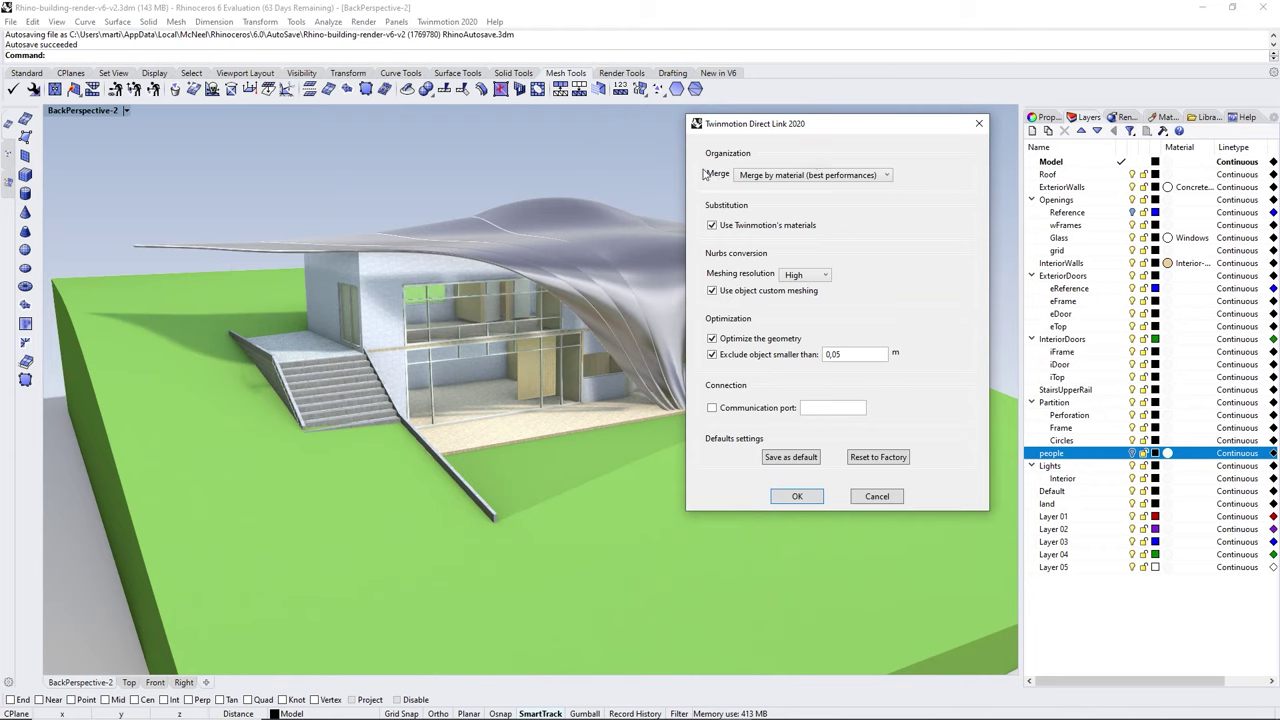
Keep the Direct Link merge option at "Merge by material (best performances)" and accept the plugin settings.
{"action": "left_click", "coordinate": [838, 176]}
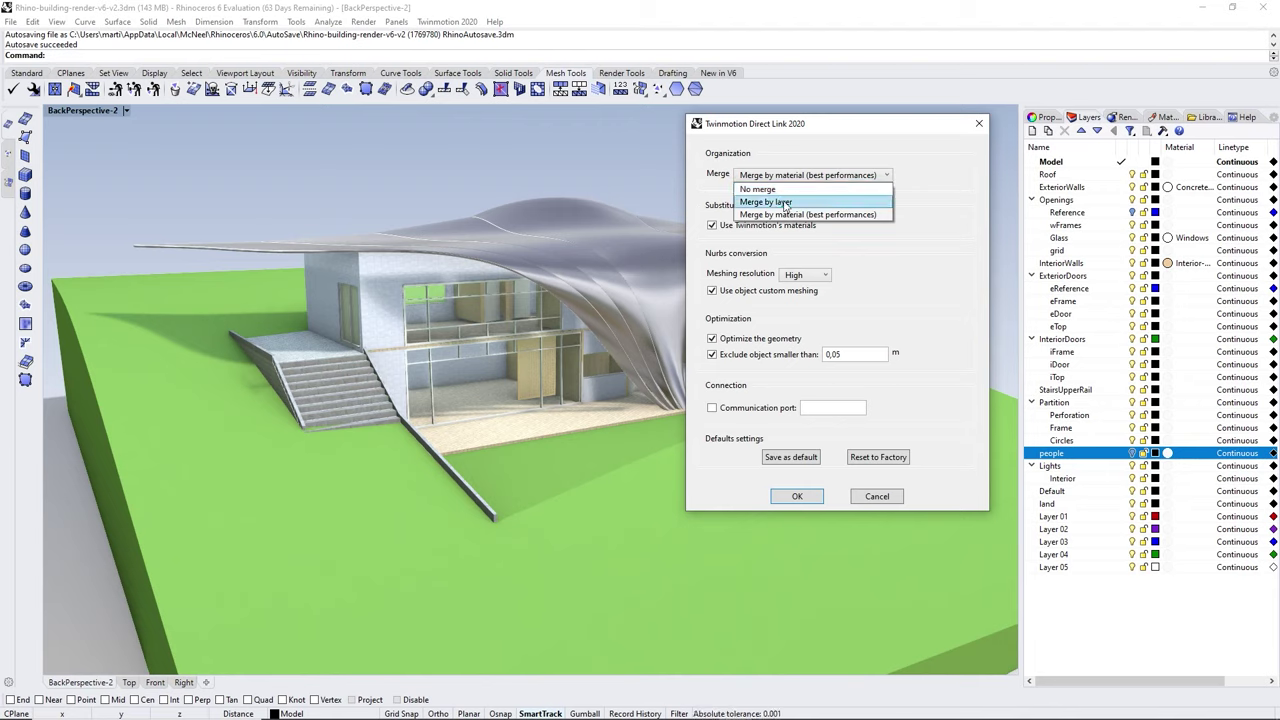
{"action": "left_click", "coordinate": [779, 215]}
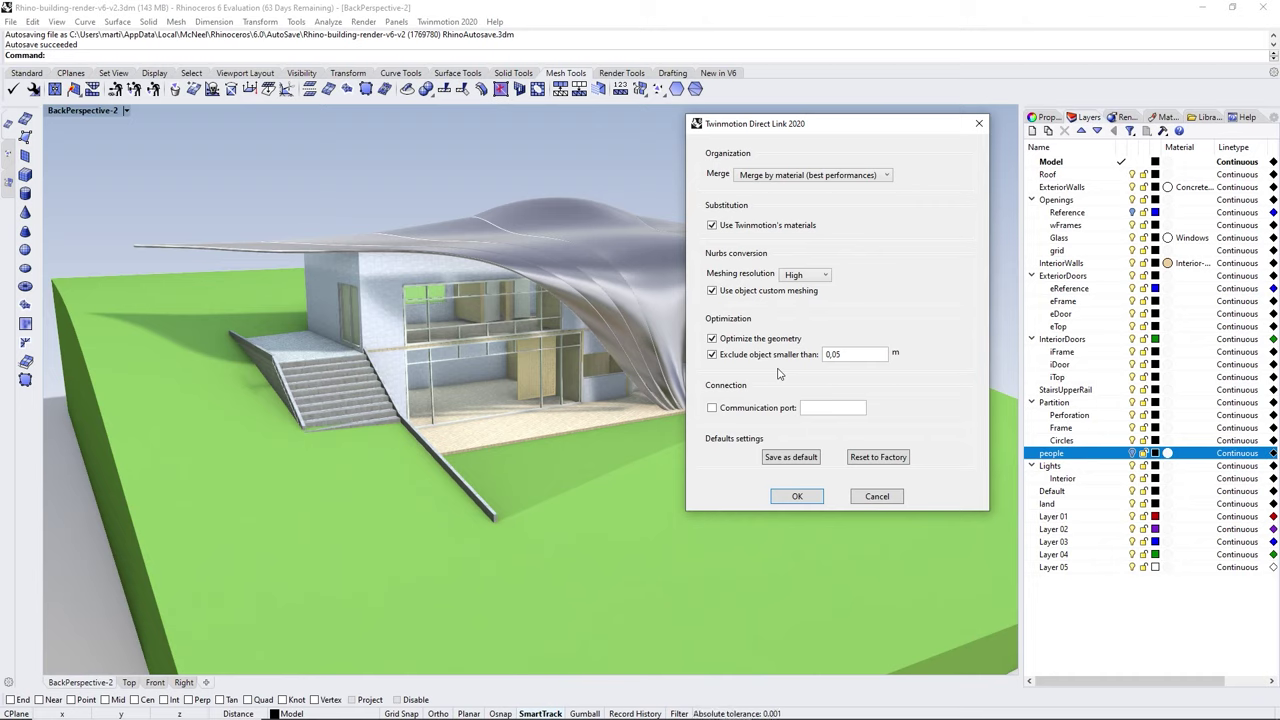
{"action": "left_click", "coordinate": [806, 498]}
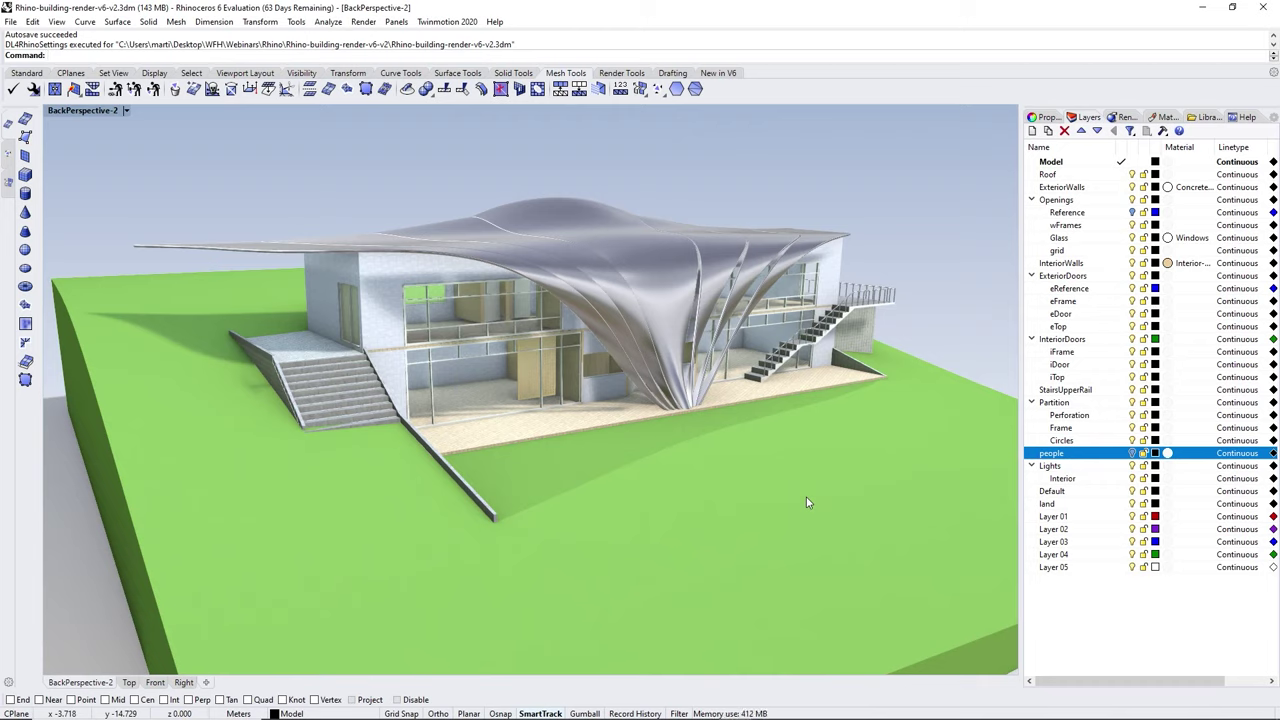
Synchronize the Rhino model with Twinmotion 2020, loading it through Direct Link as a new project.
{"action": "left_click", "coordinate": [447, 21]}
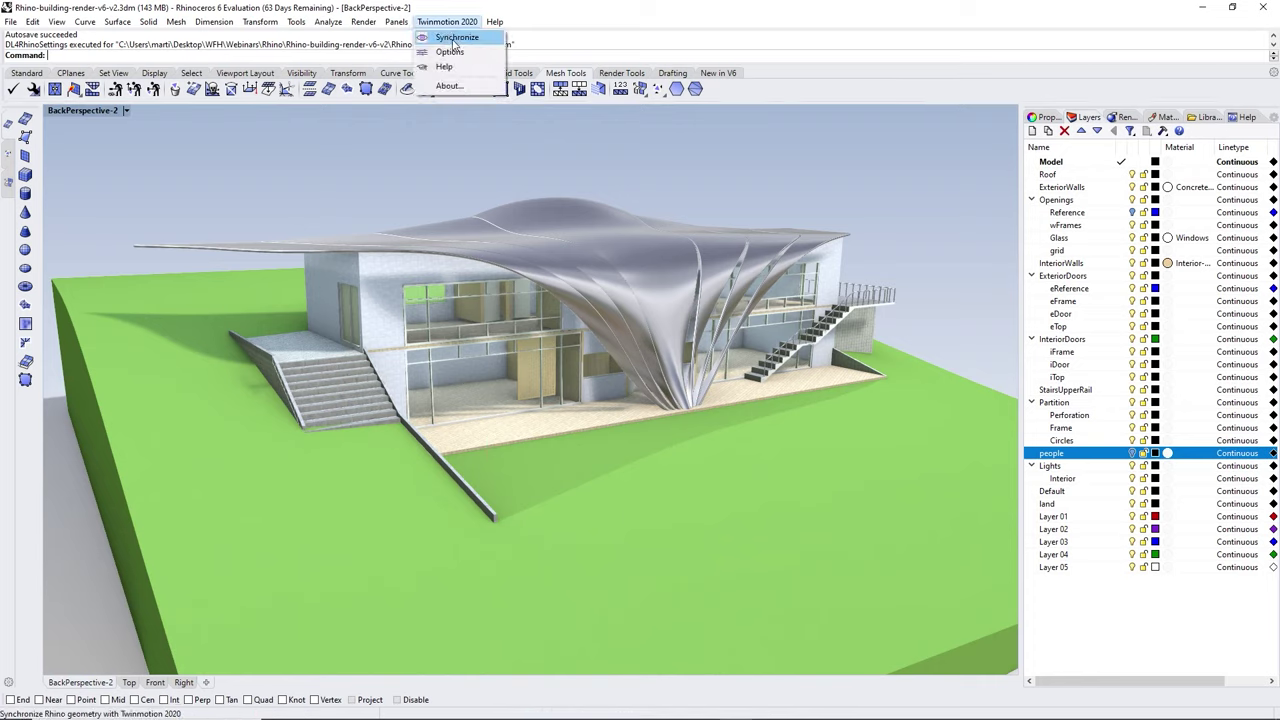
{"action": "left_click", "coordinate": [453, 40]}
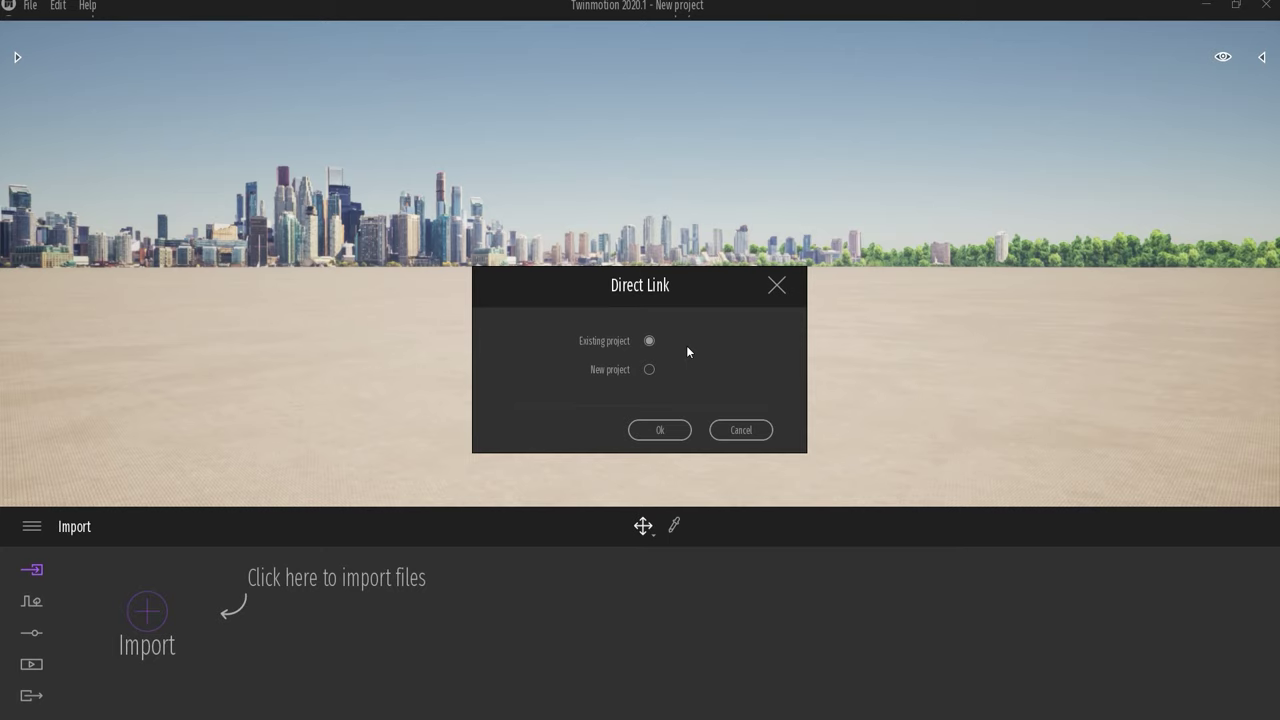
{"action": "left_click", "coordinate": [649, 370]}
{"action": "left_click", "coordinate": [666, 431]}
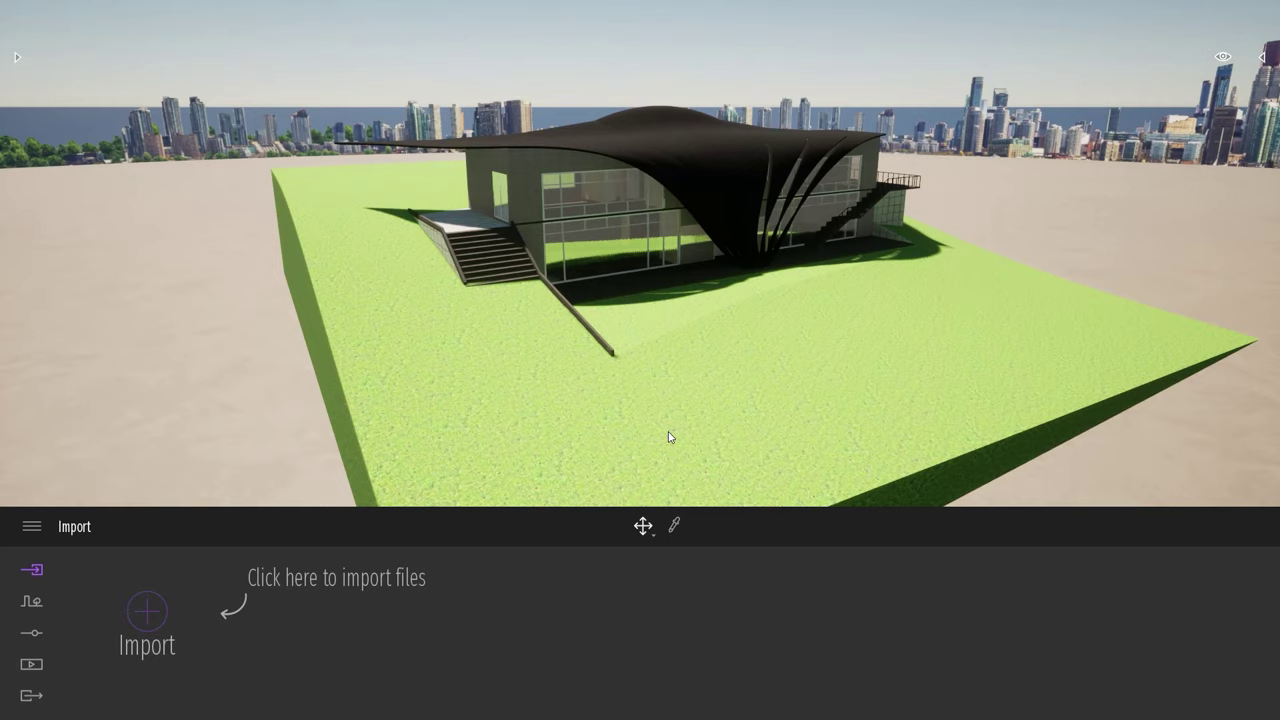
Change the day time in the visualization settings so sunlight falls on the building's glazed front.
{"action": "right_click_drag", "start_coordinate": [799, 406], "coordinate": [802, 306]}
{"action": "left_click_drag", "start_coordinate": [794, 352], "coordinate": [794, 344]}
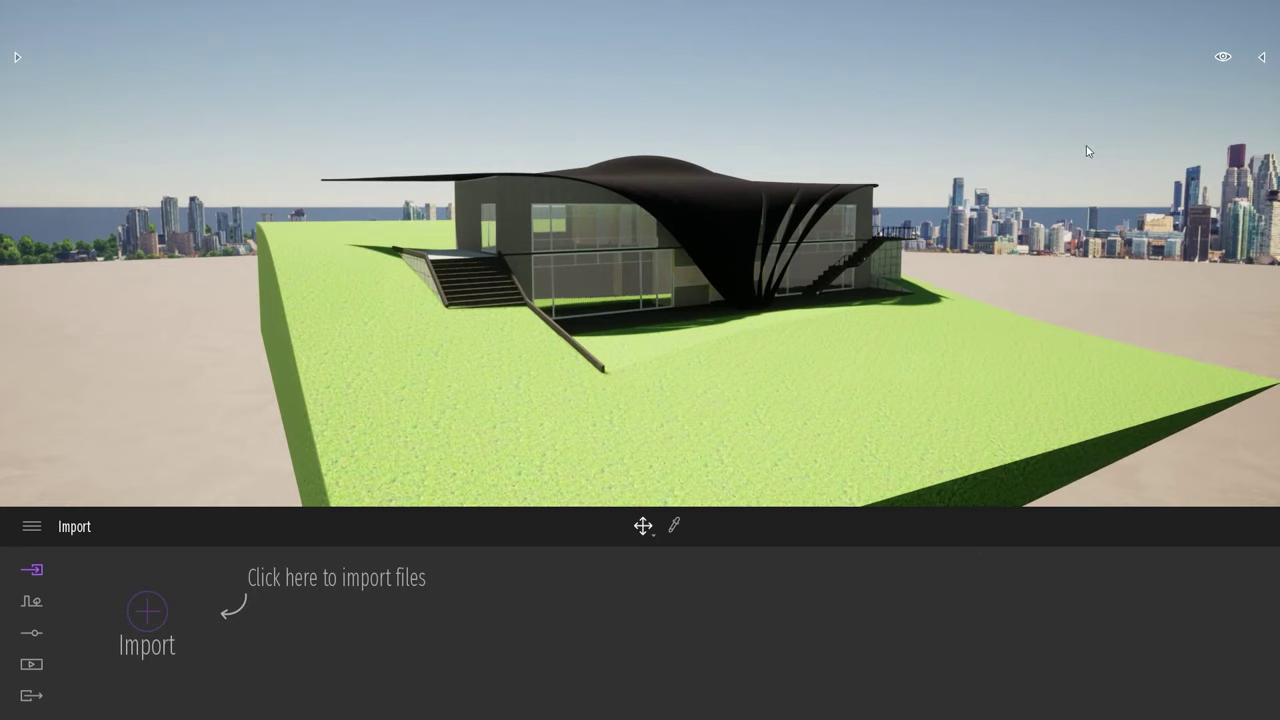
{"action": "left_click", "coordinate": [1223, 58]}
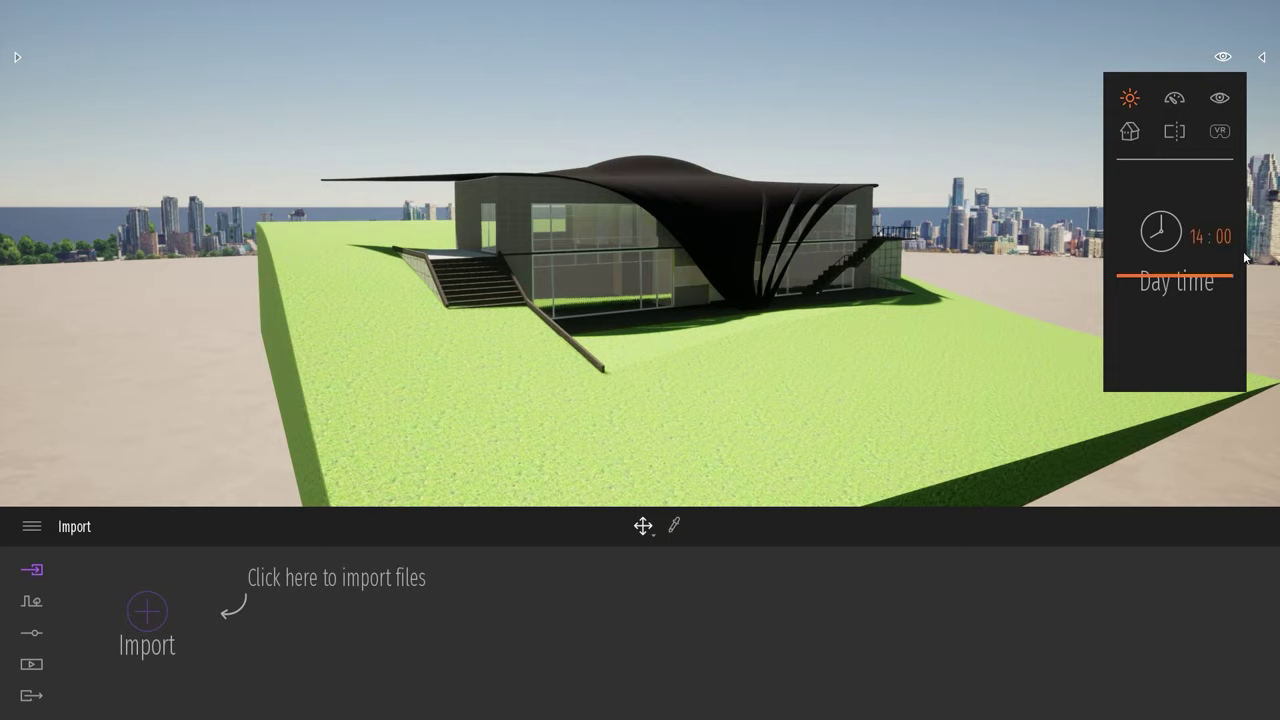
{"action": "left_click_drag", "start_coordinate": [1148, 283], "coordinate": [1141, 237]}
{"action": "middle_click_drag", "start_coordinate": [938, 272], "coordinate": [537, 204], "text": "shift"}
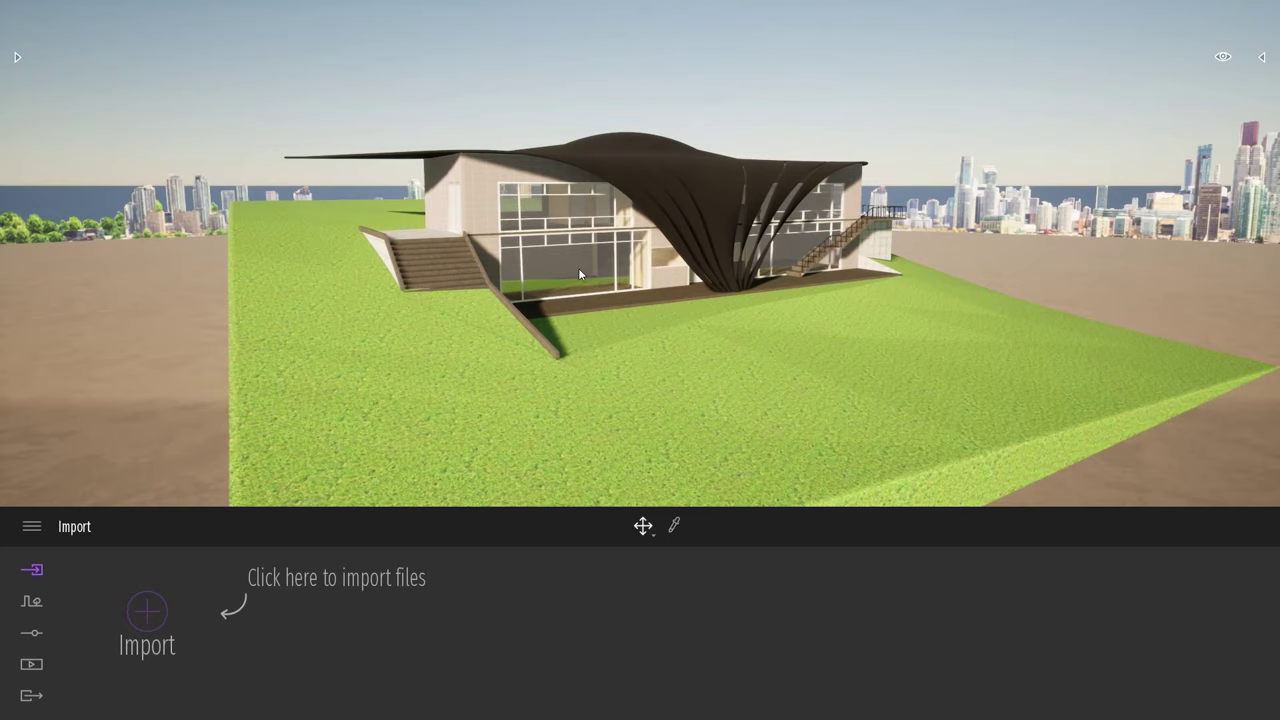
Examine the synchronized building and its terrain from several distances and angles.
{"action": "key", "text": "s"}
{"action": "key", "text": "a"}
{"action": "right_click_drag", "start_coordinate": [579, 270], "coordinate": [540, 325]}
{"action": "key", "text": "d"}
{"action": "key", "text": "e"}
{"action": "left_click_drag", "start_coordinate": [630, 218], "coordinate": [666, 238]}
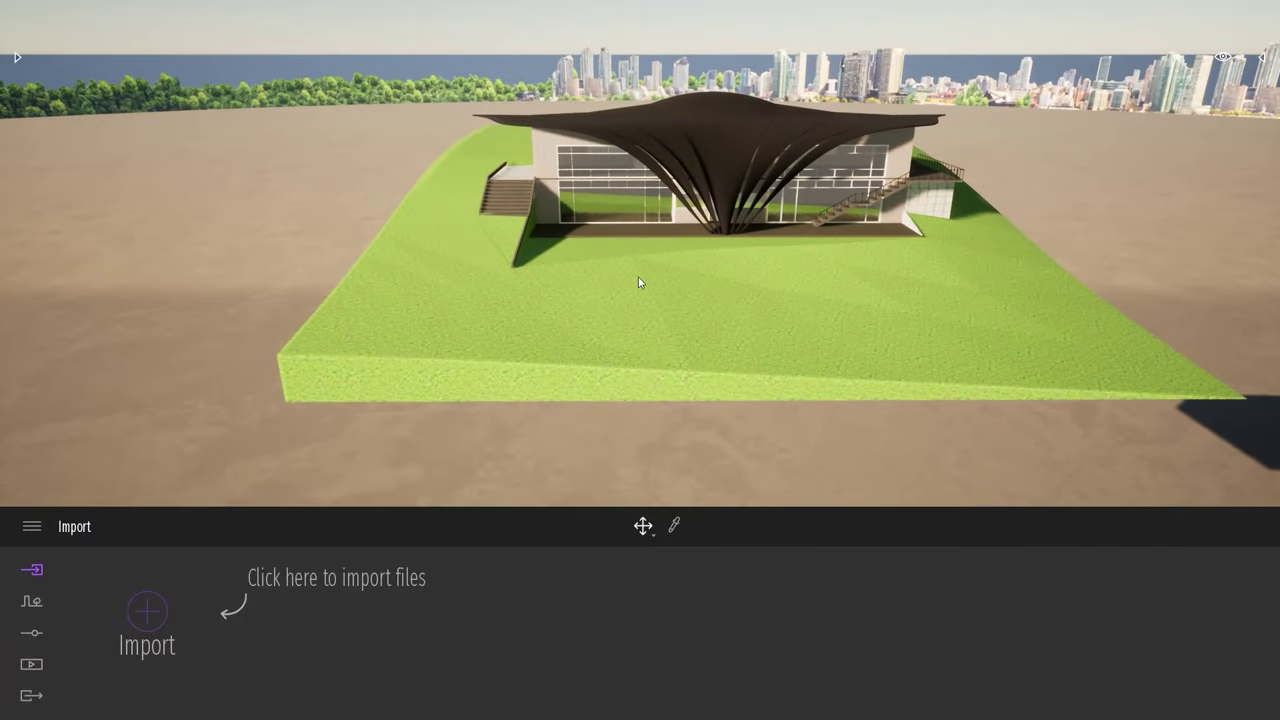
{"action": "scroll", "coordinate": [640, 280], "scroll_direction": "up", "scroll_amount": 2}
{"action": "middle_click_drag", "start_coordinate": [635, 277], "coordinate": [700, 345]}
{"action": "middle_click_drag", "start_coordinate": [684, 442], "coordinate": [686, 417], "text": "shift"}
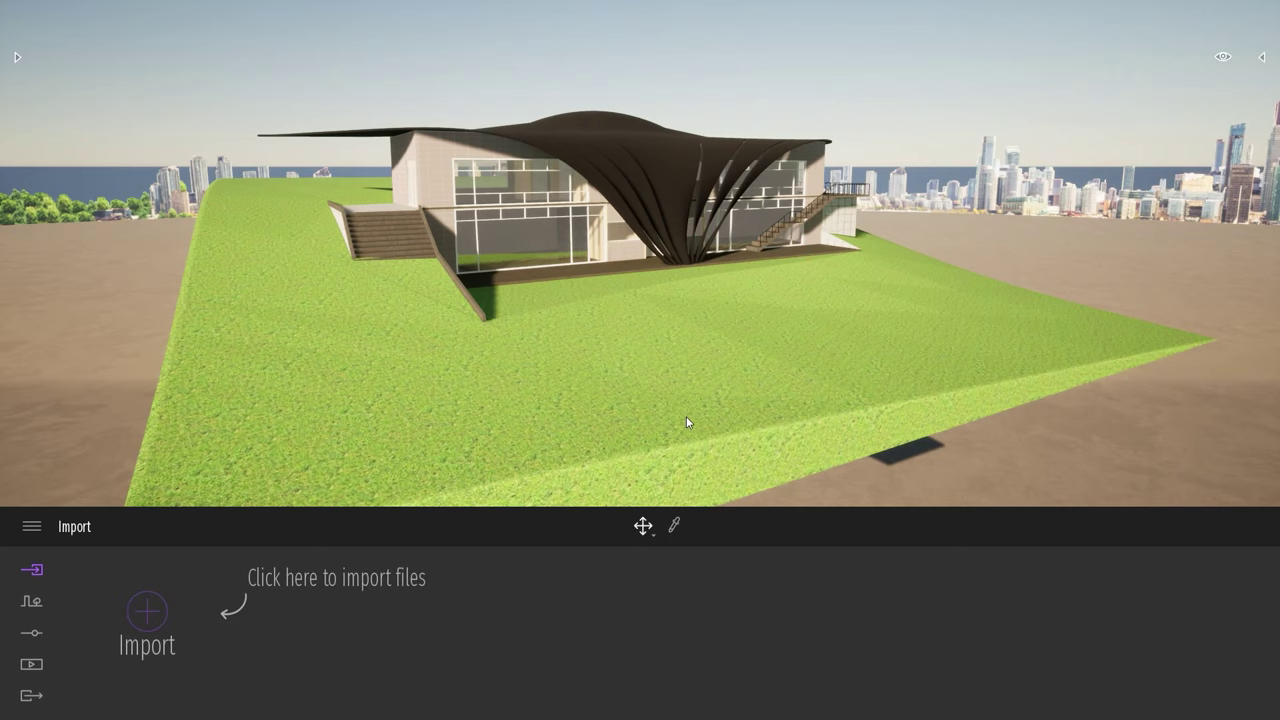
Import the WebinarContext FBX file from the webinar project folders as geometry with default import options.
{"action": "left_click", "coordinate": [162, 617]}
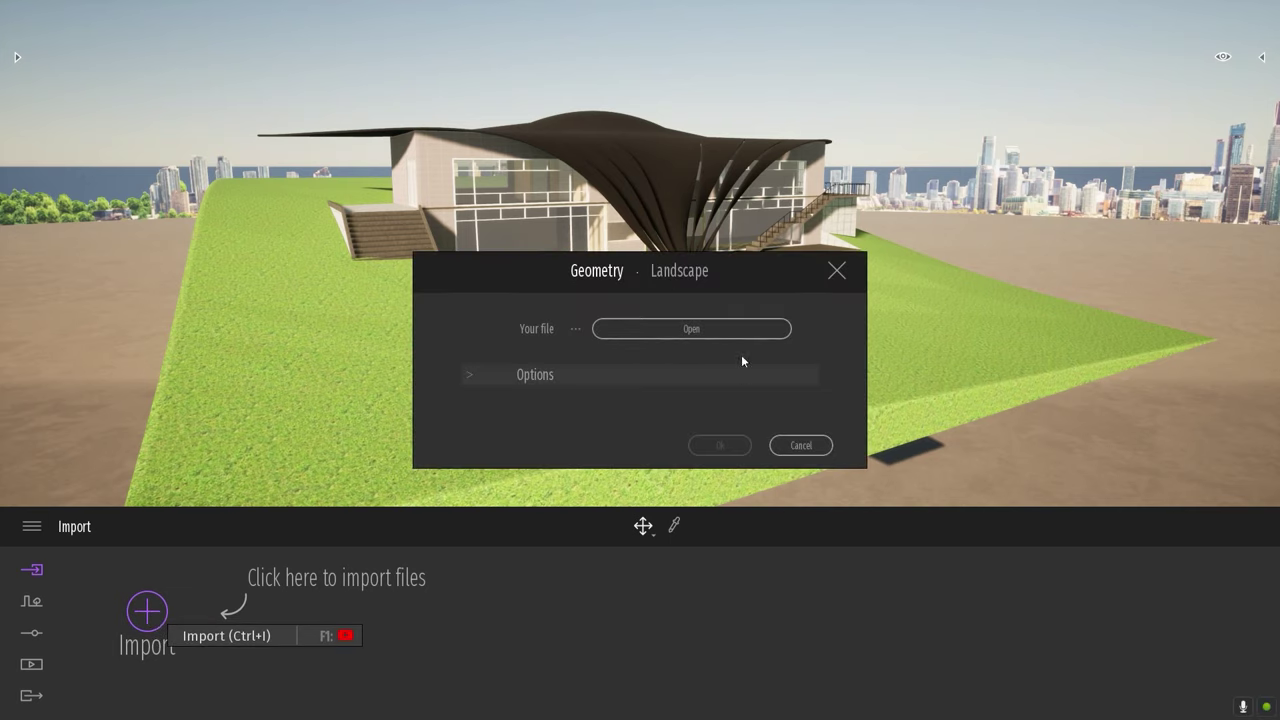
{"action": "left_click", "coordinate": [721, 329]}
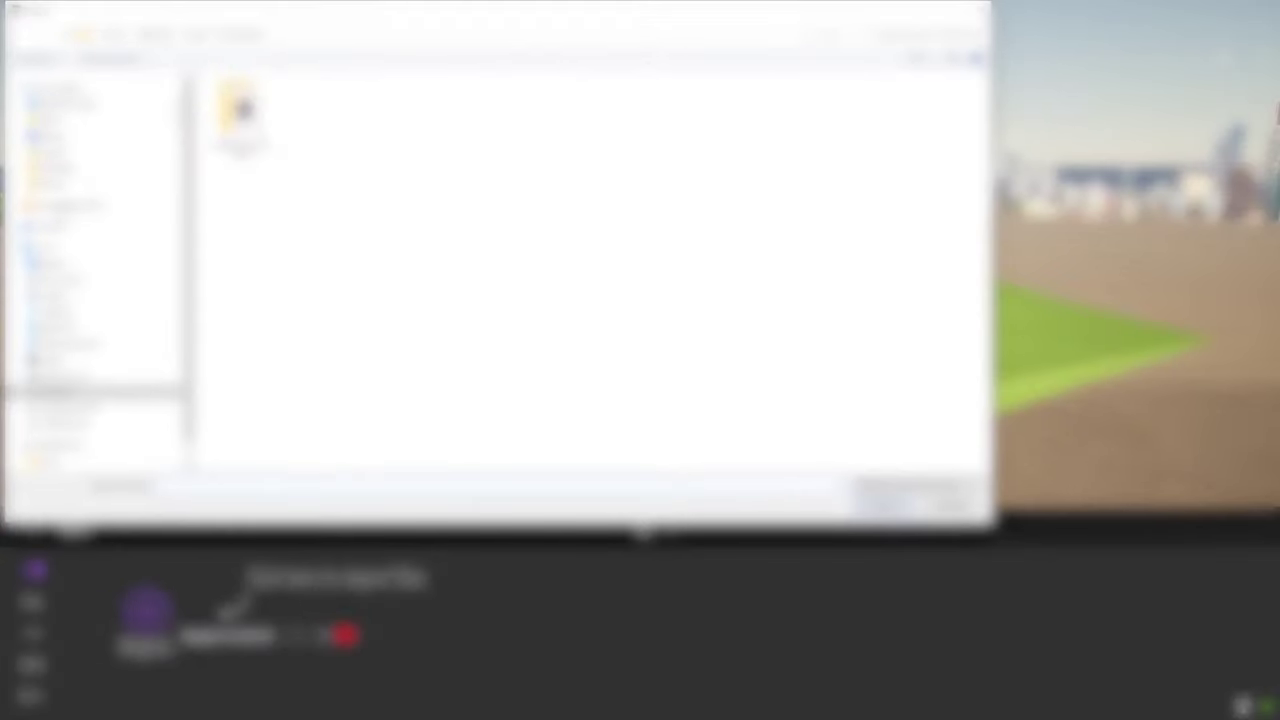
{"action": "left_click", "coordinate": [58, 120]}
{"action": "double_click", "coordinate": [465, 116]}
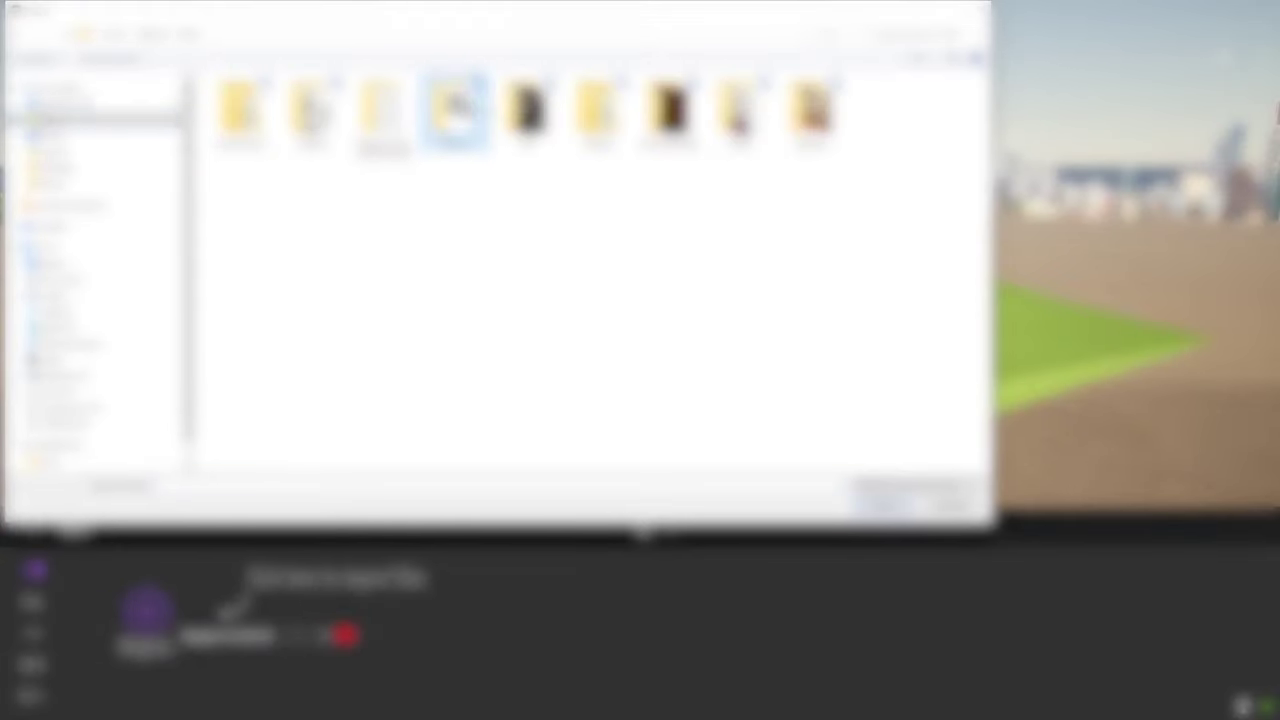
{"action": "left_click", "coordinate": [189, 34]}
{"action": "double_click", "coordinate": [814, 116]}
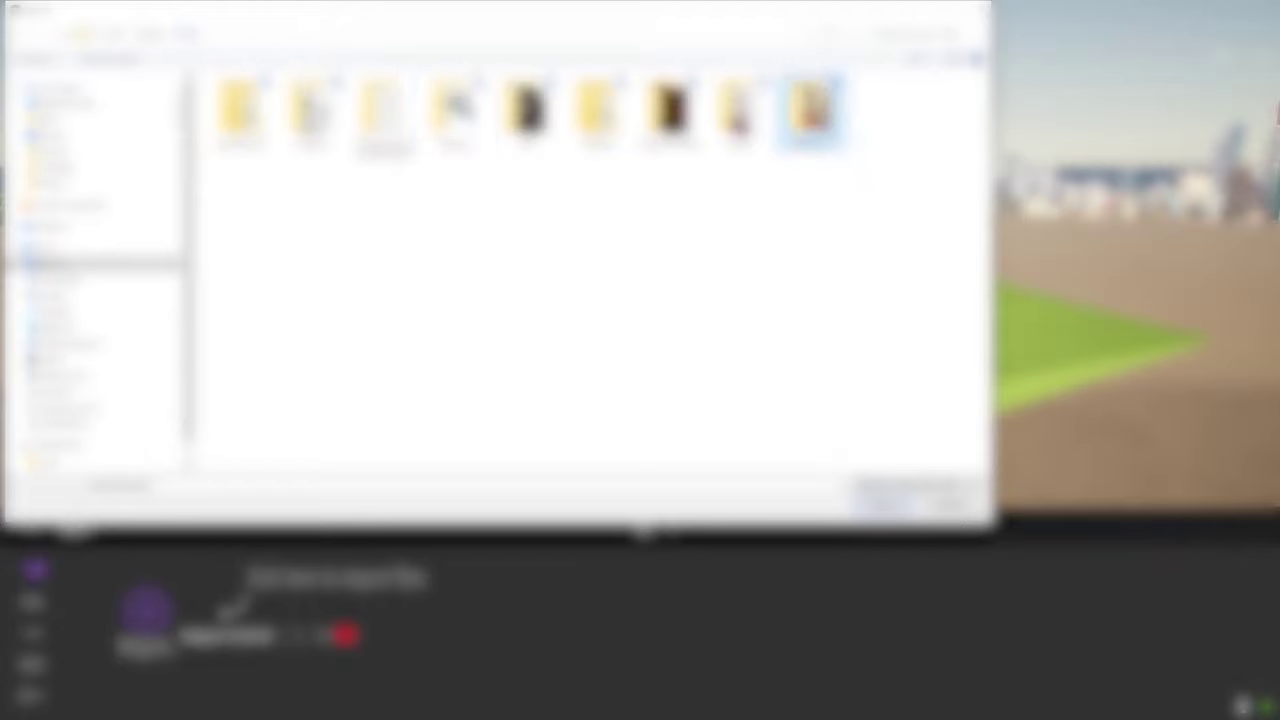
{"action": "double_click", "coordinate": [317, 117]}
{"action": "left_click", "coordinate": [270, 106]}
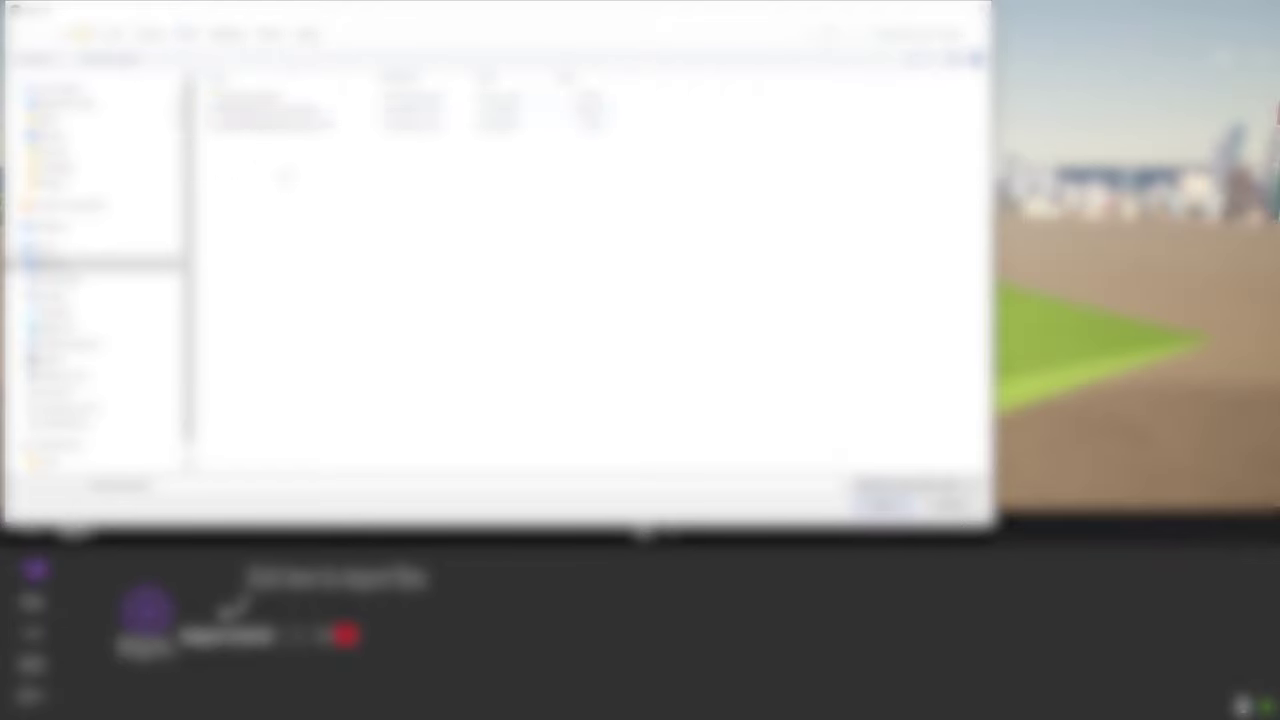
{"action": "left_click", "coordinate": [295, 126]}
{"action": "left_click", "coordinate": [280, 111]}
{"action": "double_click", "coordinate": [280, 111]}
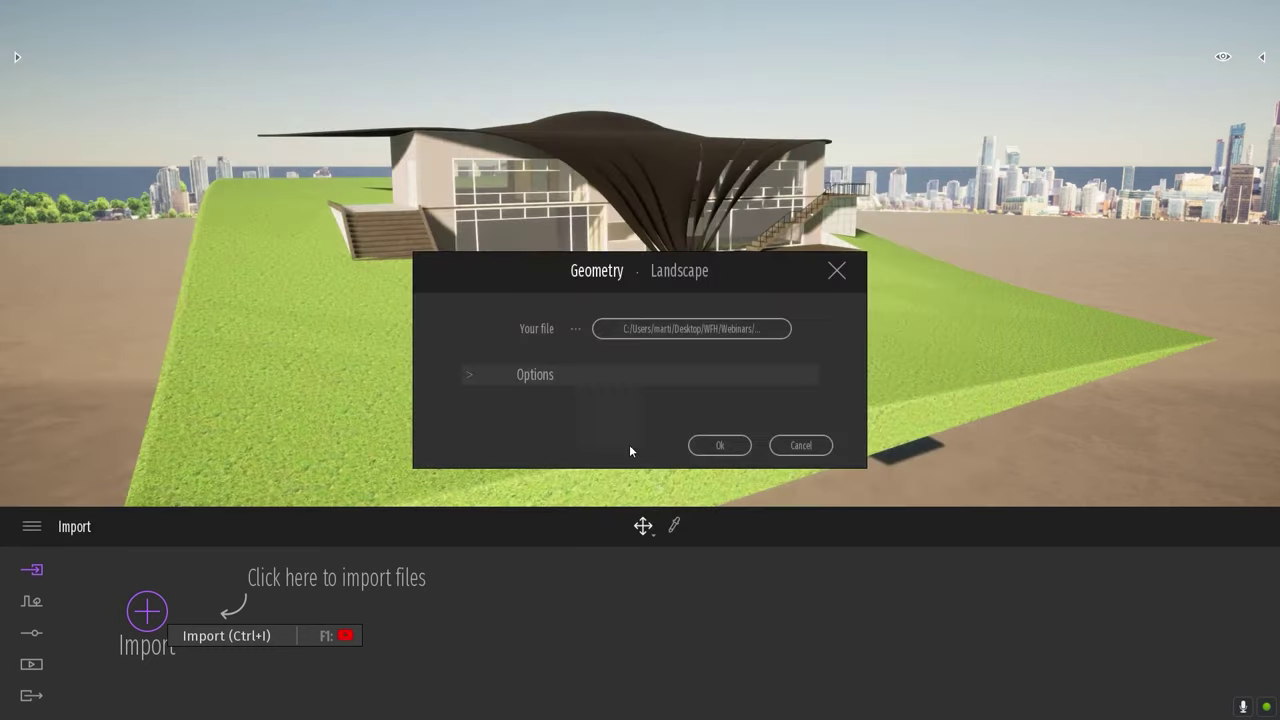
{"action": "left_click", "coordinate": [731, 446]}
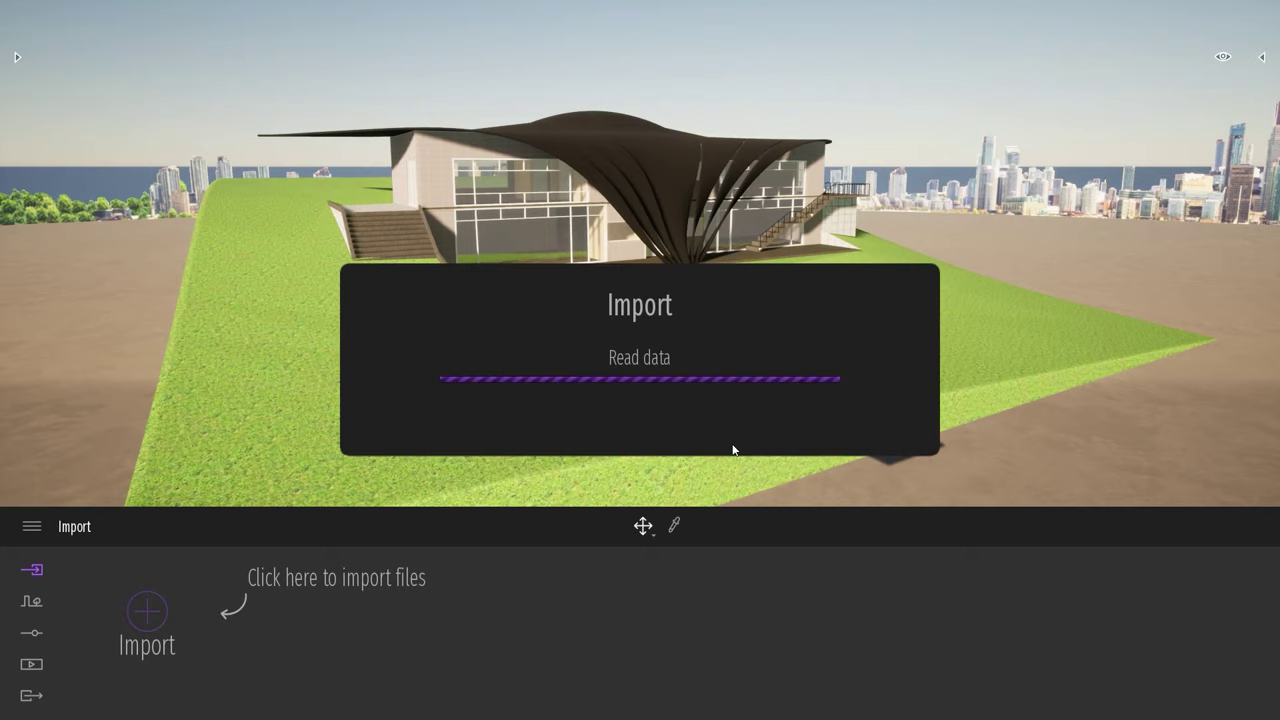
{"action": "left_click", "coordinate": [745, 484]}
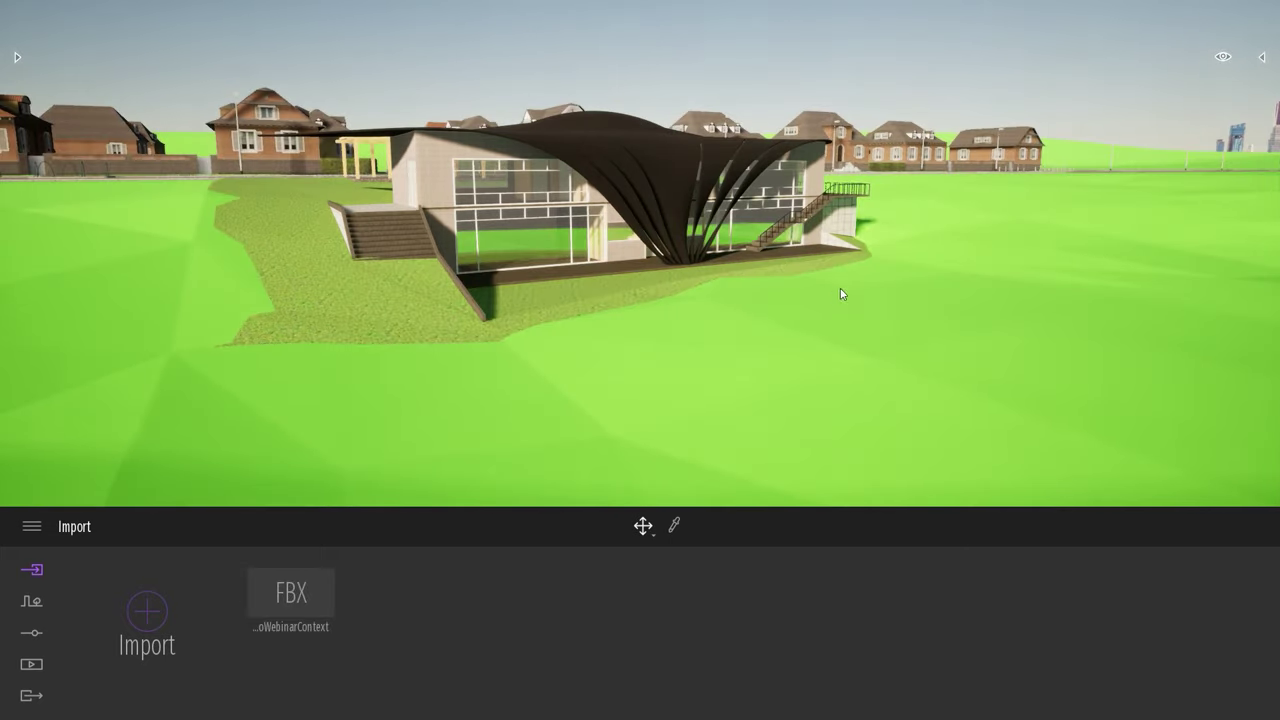
Apply the Grass 4 material from the Ground > Nature library to the imported terrain around the building.
{"action": "right_click_drag", "start_coordinate": [843, 293], "coordinate": [845, 260]}
{"action": "key", "text": "e"}
{"action": "key", "text": "s"}
{"action": "key", "text": "a"}
{"action": "key", "text": "q"}
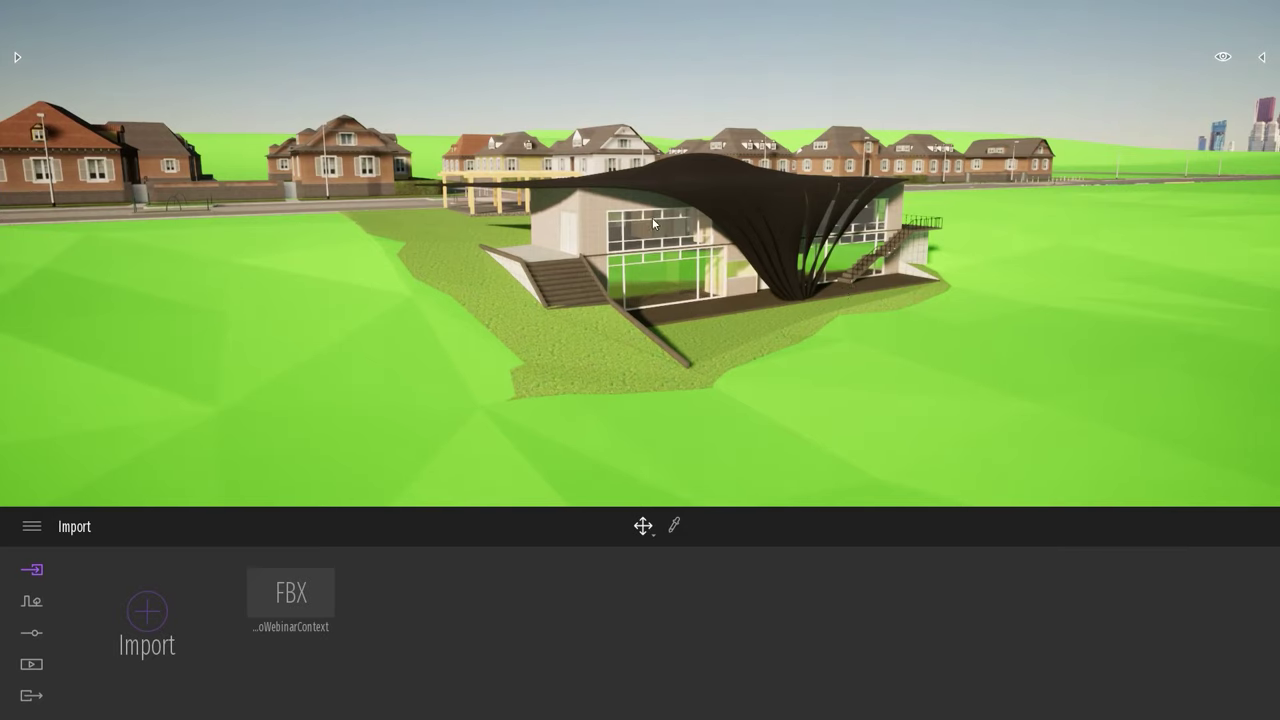
{"action": "right_click_drag", "start_coordinate": [724, 267], "coordinate": [549, 346]}
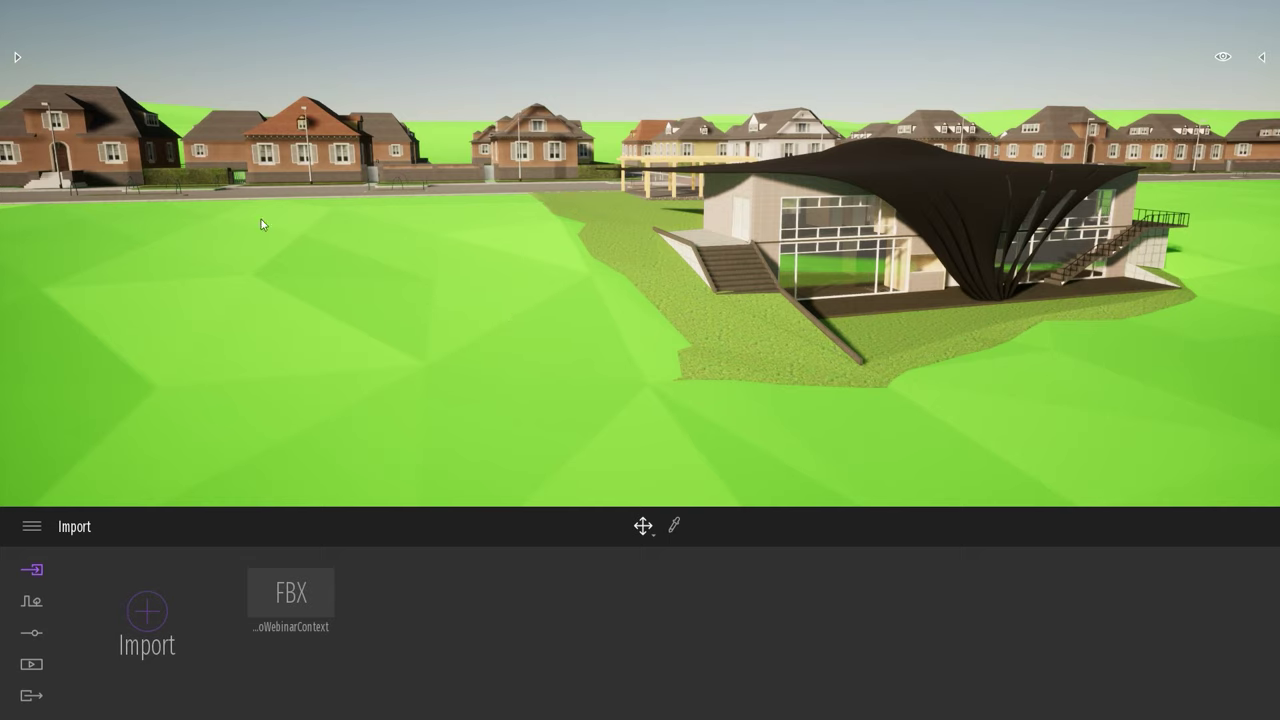
{"action": "left_click", "coordinate": [18, 60]}
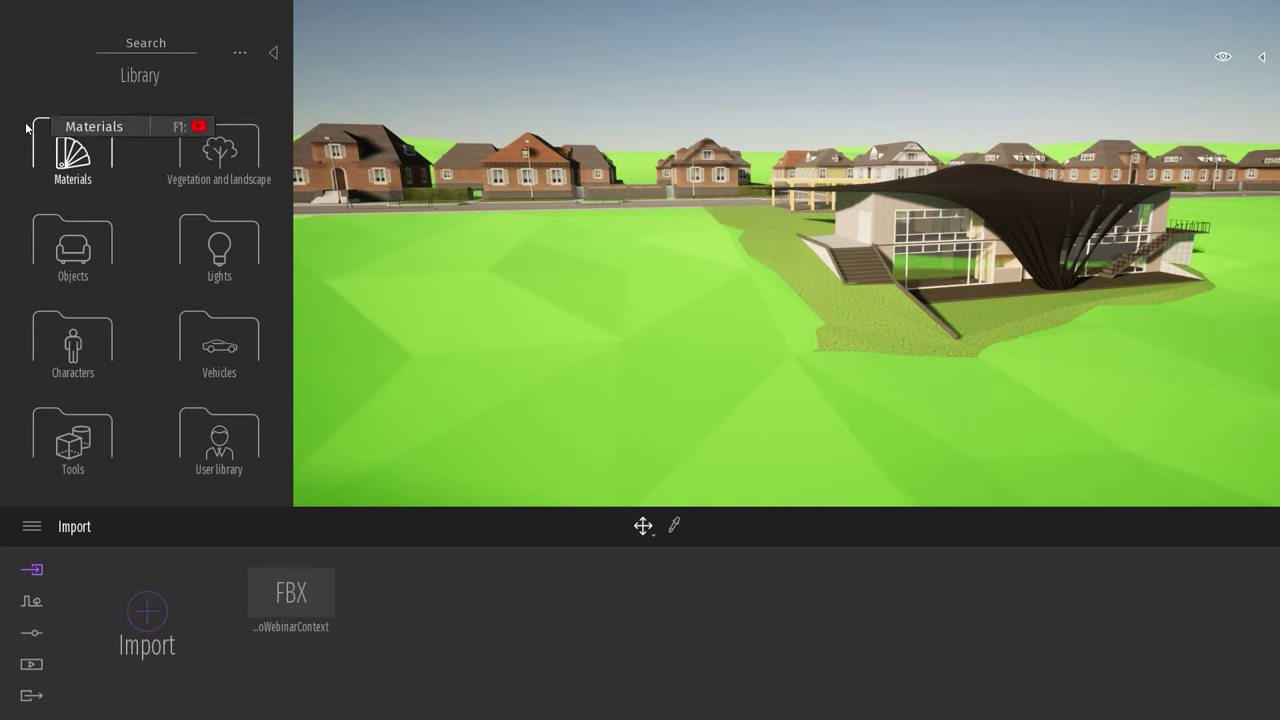
{"action": "left_click", "coordinate": [95, 145]}
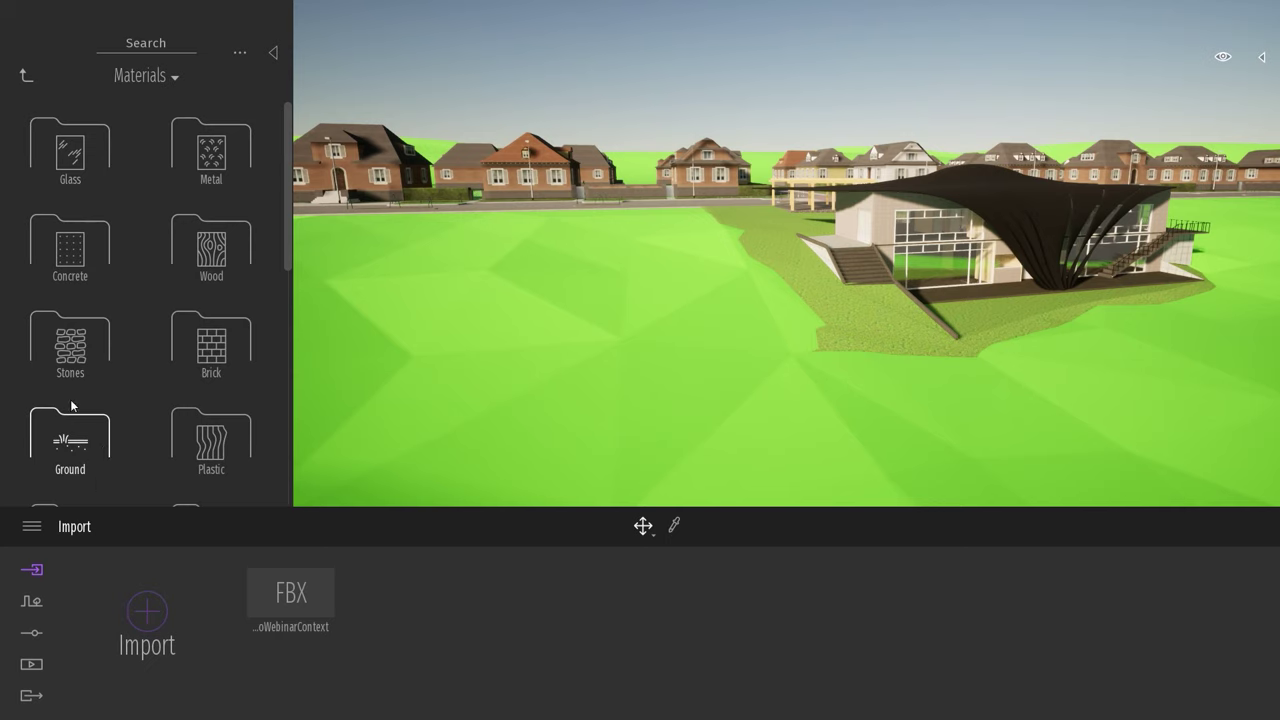
{"action": "left_click", "coordinate": [83, 437]}
{"action": "left_click", "coordinate": [205, 148]}
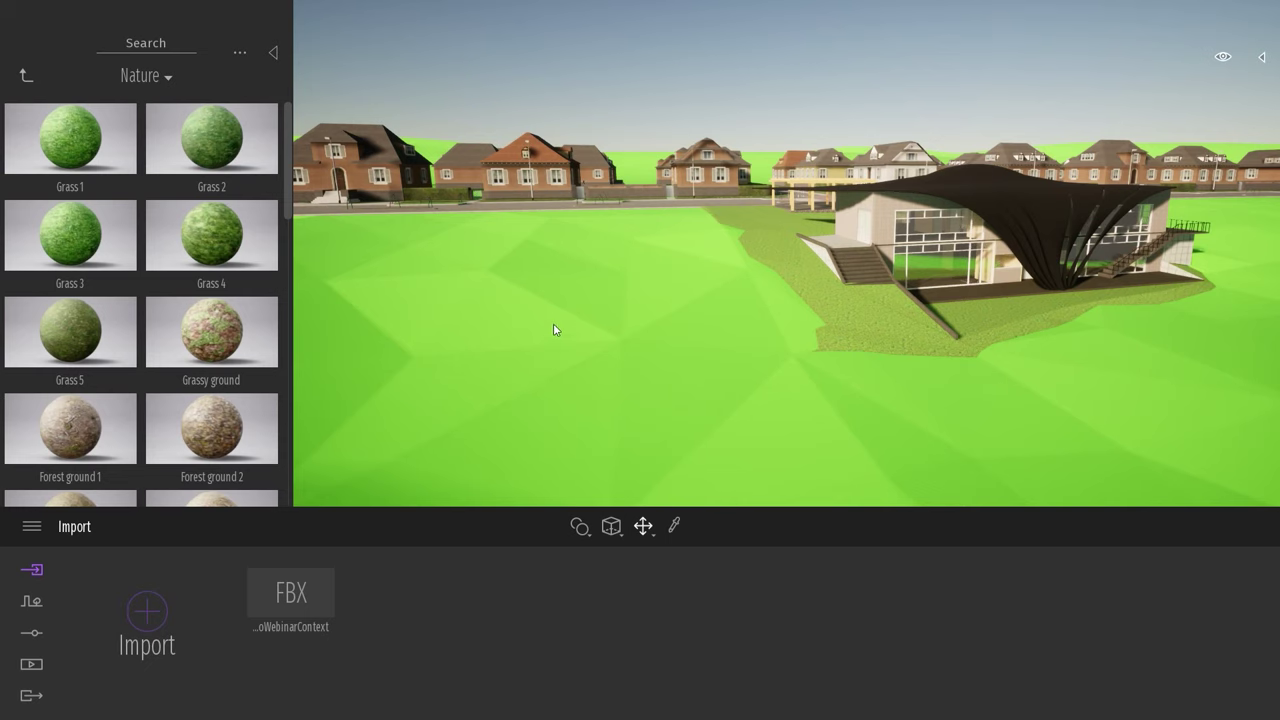
{"action": "left_click_drag", "start_coordinate": [211, 232], "coordinate": [590, 367]}
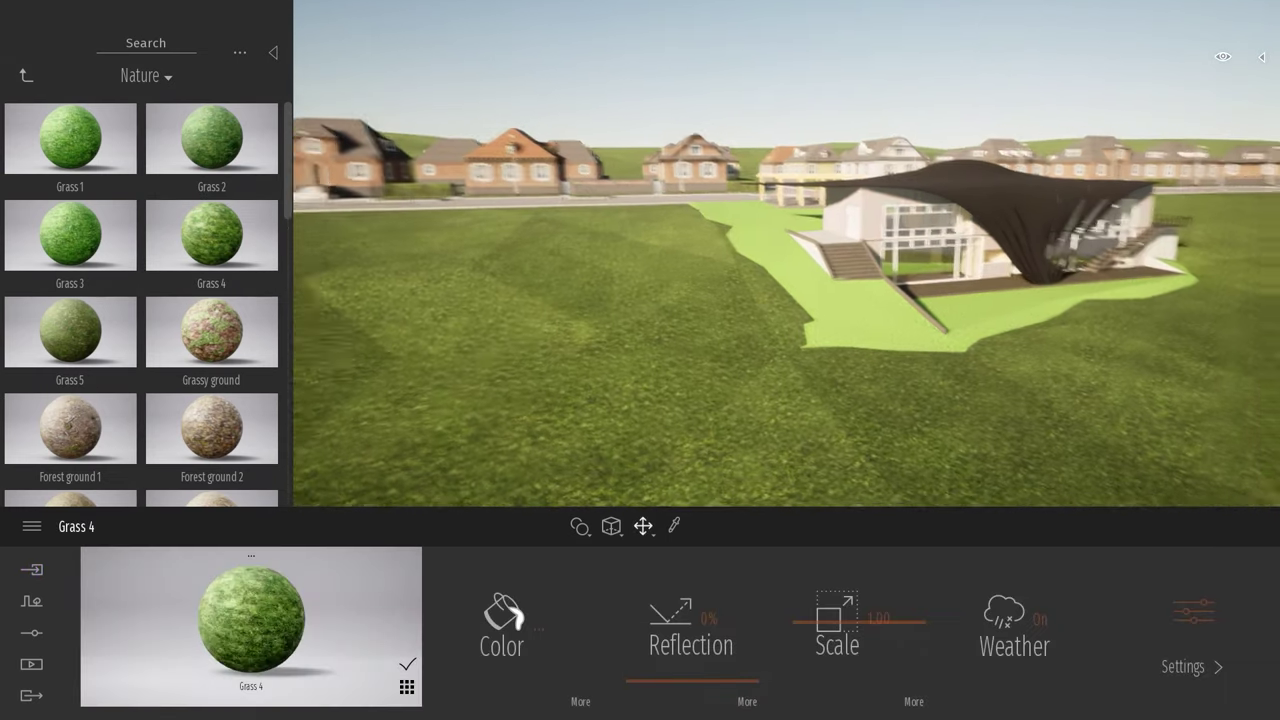
Apply the same Grass 4 material to the lighter ground patch directly around the building and stairs.
{"action": "key", "text": "w"}
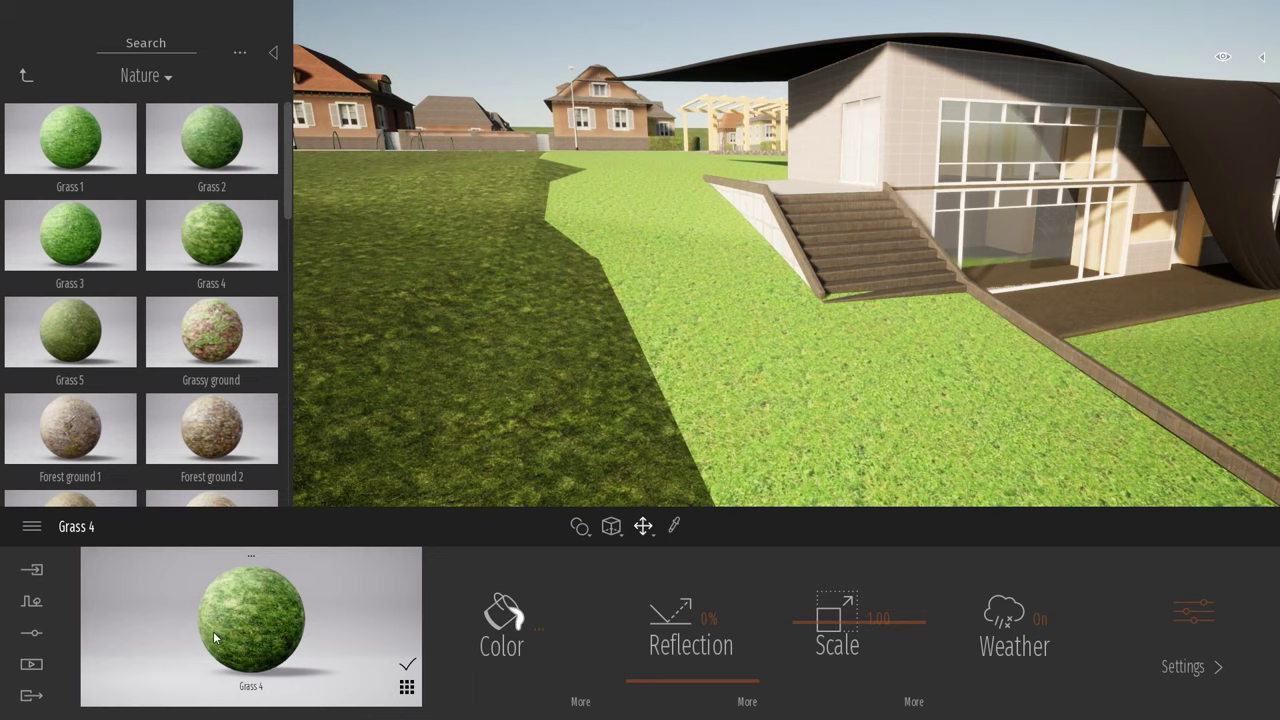
{"action": "left_click_drag", "start_coordinate": [232, 637], "coordinate": [684, 247]}
{"action": "right_click_drag", "start_coordinate": [760, 295], "coordinate": [712, 337]}
{"action": "key", "text": "w"}
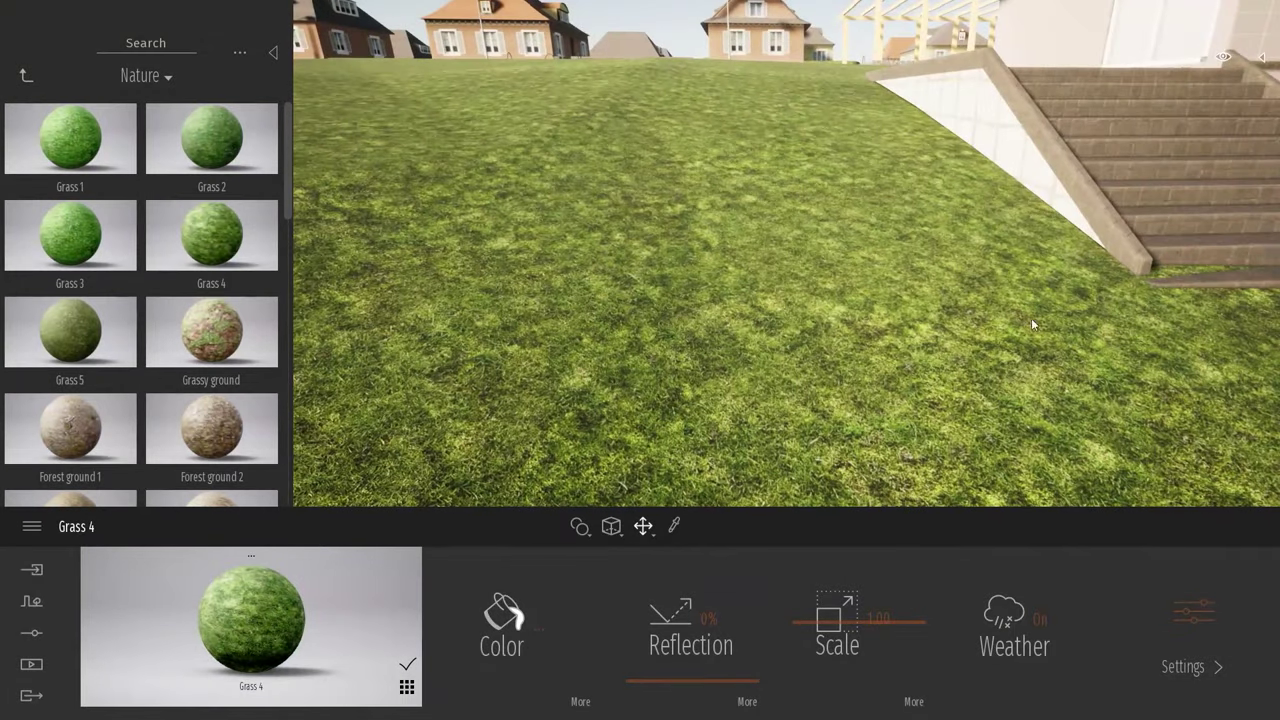
Apply the Brushed aluminium 01 material from the Metal library to the building's curved roof.
{"action": "right_click_drag", "start_coordinate": [918, 266], "coordinate": [1100, 276]}
{"action": "key", "text": "s"}
{"action": "right_click_drag", "start_coordinate": [712, 345], "coordinate": [870, 243]}
{"action": "key", "text": "s"}
{"action": "key", "text": "w"}
{"action": "right_click_drag", "start_coordinate": [687, 308], "coordinate": [675, 312]}
{"action": "left_click", "coordinate": [25, 76]}
{"action": "left_click", "coordinate": [25, 76]}
{"action": "left_click", "coordinate": [208, 152]}
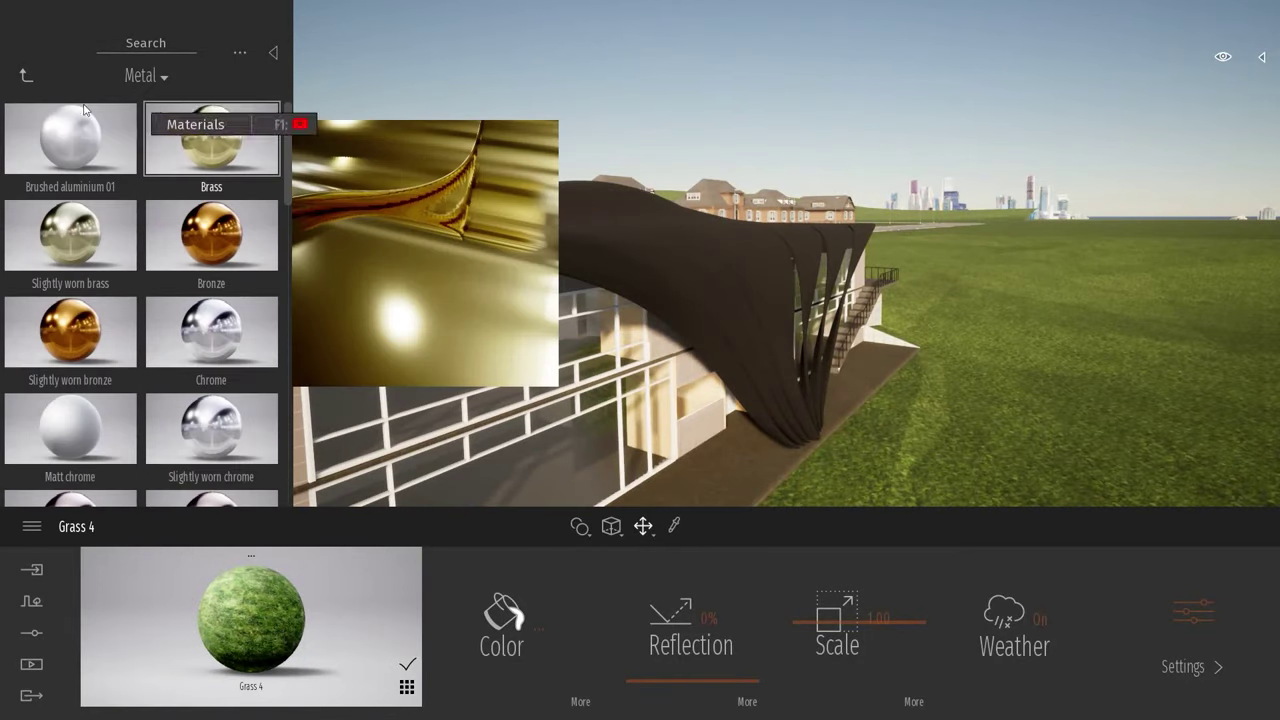
{"action": "mouse_move", "coordinate": [79, 122]}
{"action": "left_mouse_down"}
{"action": "mouse_move", "coordinate": [292, 236]}
{"action": "mouse_move", "coordinate": [870, 280]}
{"action": "left_mouse_up"}
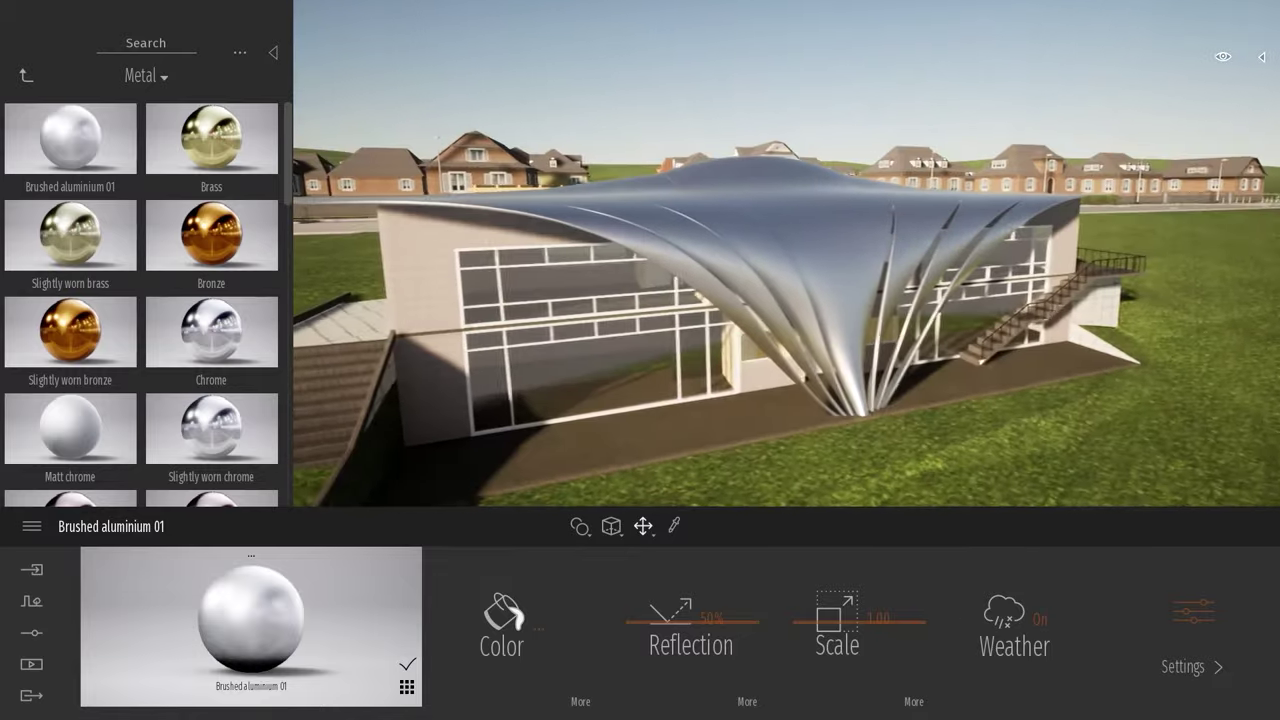
Apply the Brushed aluminium 01 material to the white window frames of the facade.
{"action": "key", "text": "a"}
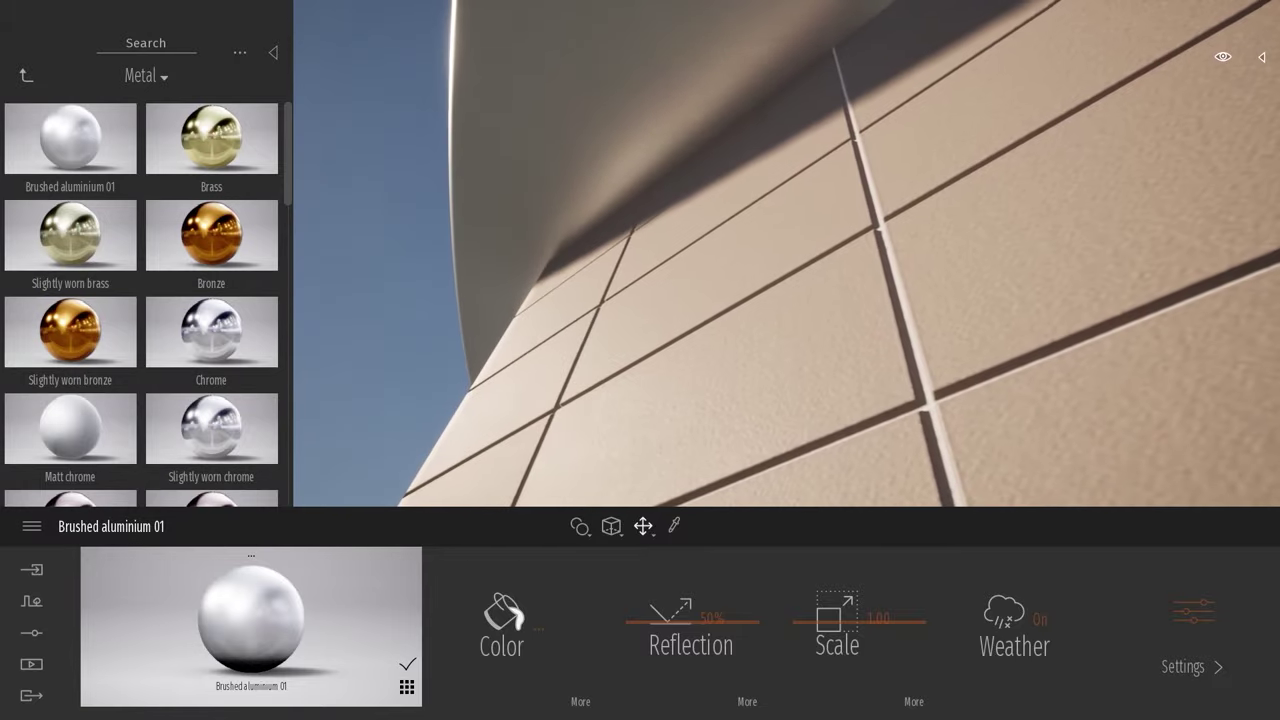
{"action": "right_click_drag", "start_coordinate": [878, 255], "coordinate": [1000, 270]}
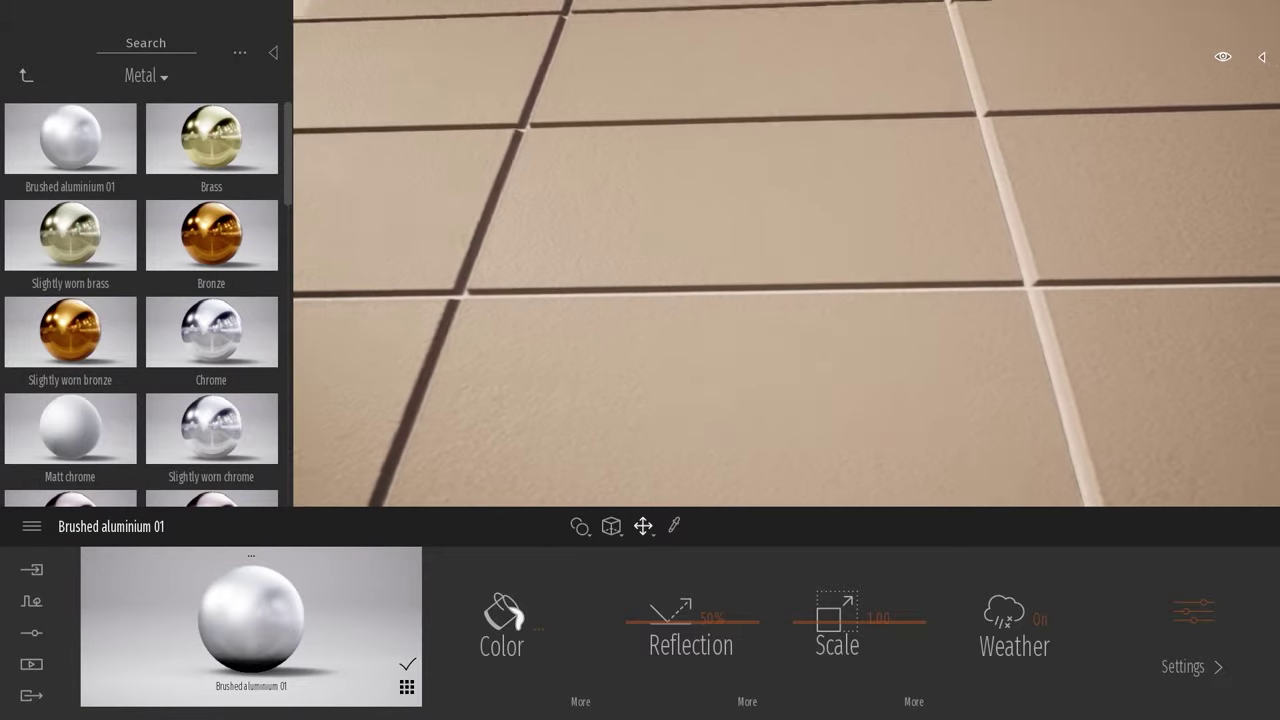
{"action": "right_click_drag", "start_coordinate": [733, 215], "coordinate": [870, 310]}
{"action": "right_click_drag", "start_coordinate": [411, 197], "coordinate": [560, 180]}
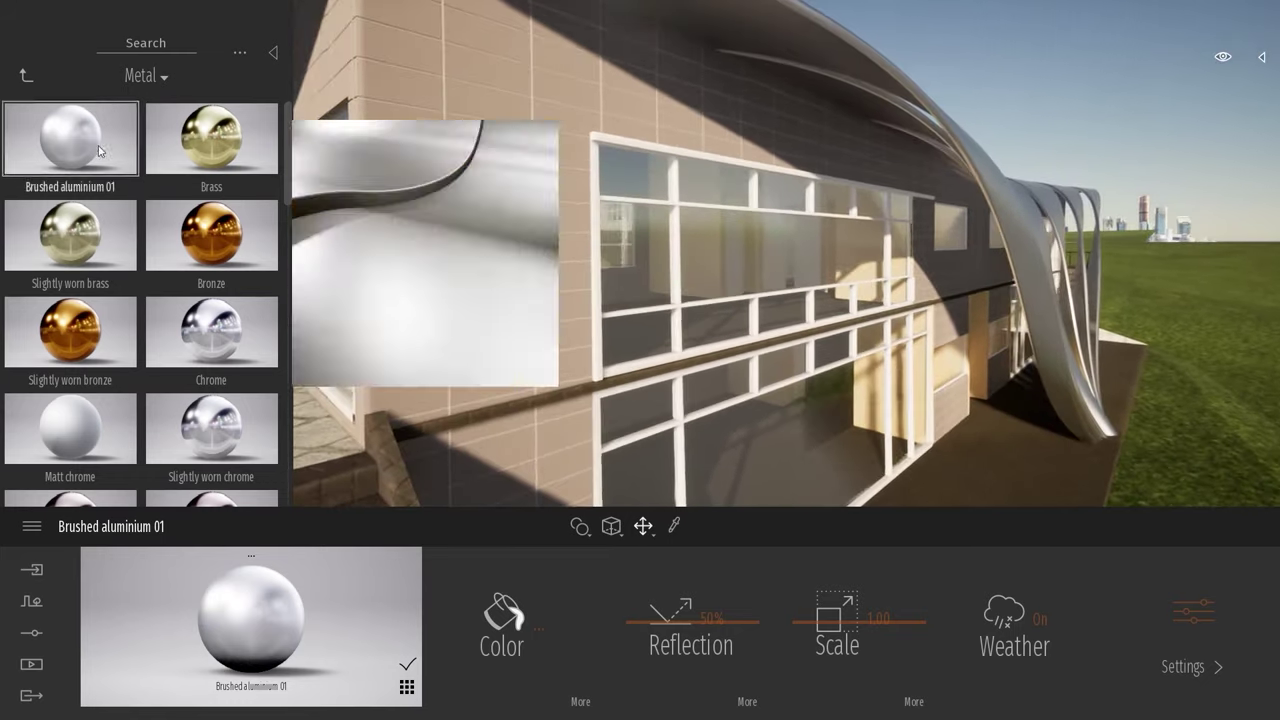
{"action": "left_click_drag", "start_coordinate": [98, 153], "coordinate": [608, 142]}
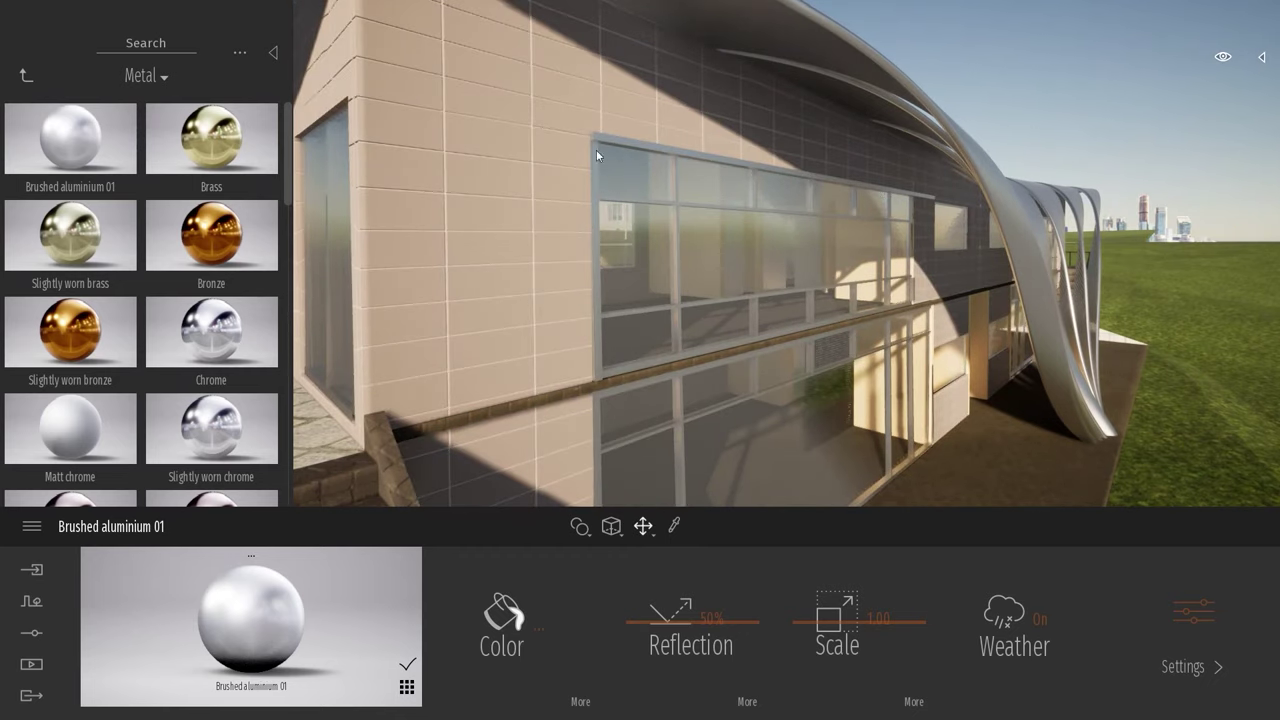
Apply the Bare concrete 01 material from the Concrete library to the building's tiled exterior walls.
{"action": "left_click", "coordinate": [25, 75]}
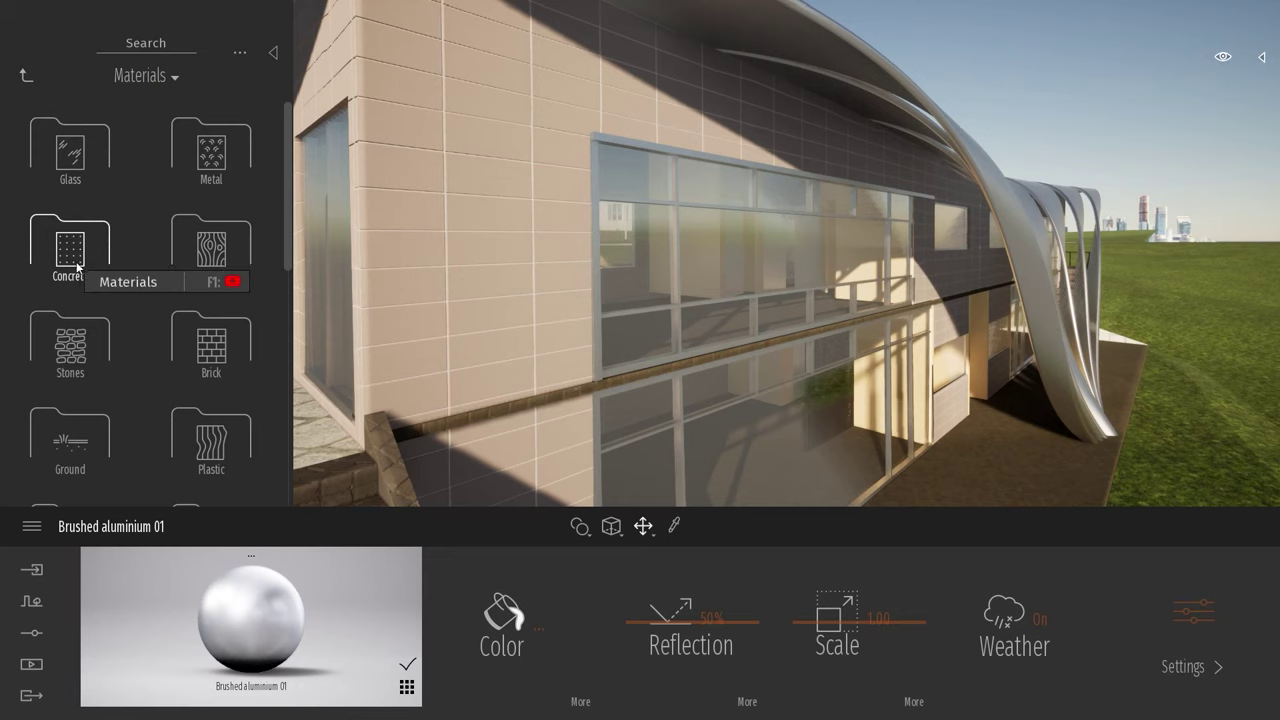
{"action": "left_click", "coordinate": [77, 267]}
{"action": "right_click_drag", "start_coordinate": [583, 278], "coordinate": [576, 240]}
{"action": "mouse_move", "coordinate": [143, 184]}
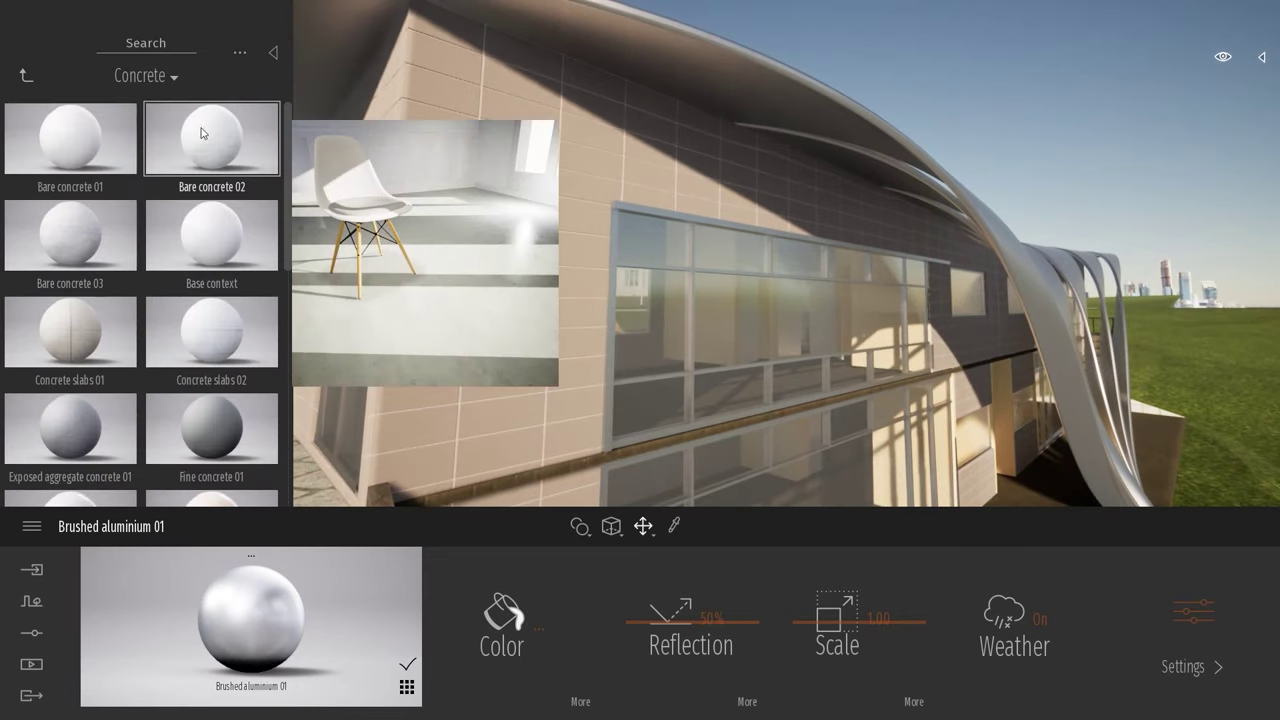
{"action": "left_click_drag", "start_coordinate": [201, 133], "coordinate": [565, 143]}
{"action": "left_click_drag", "start_coordinate": [70, 135], "coordinate": [610, 133]}
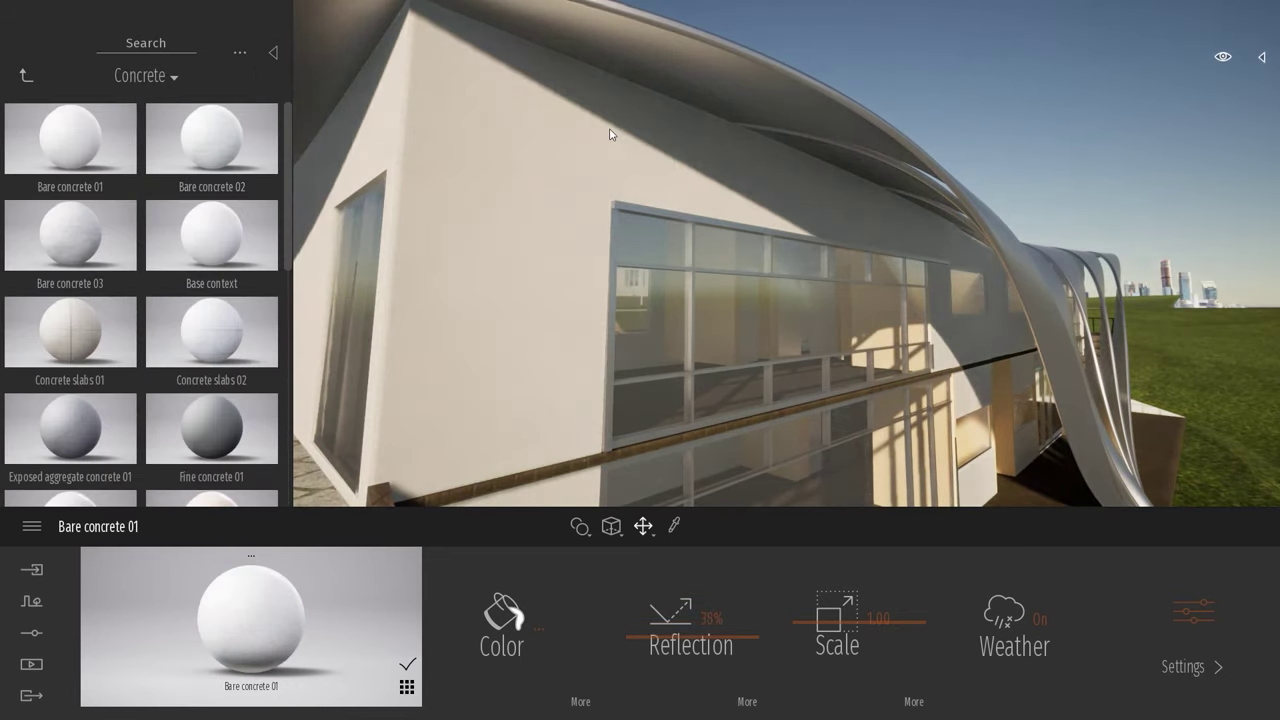
{"action": "scroll", "coordinate": [529, 359], "scroll_direction": "down", "scroll_amount": 5}
{"action": "right_click_drag", "start_coordinate": [529, 359], "coordinate": [510, 396]}
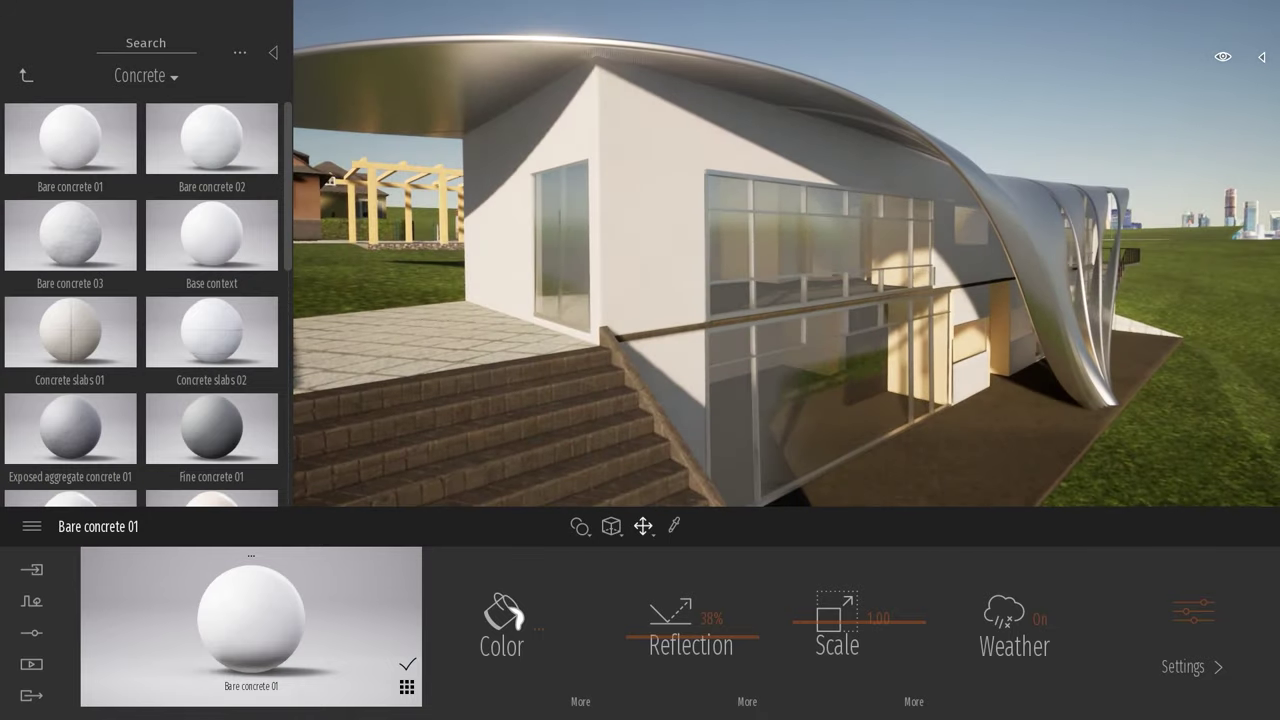
Apply the Bare concrete 01 material to the beige interior walls of the building.
{"action": "scroll", "coordinate": [811, 254], "scroll_direction": "up", "scroll_amount": 8}
{"action": "right_click_drag", "start_coordinate": [811, 257], "coordinate": [900, 265]}
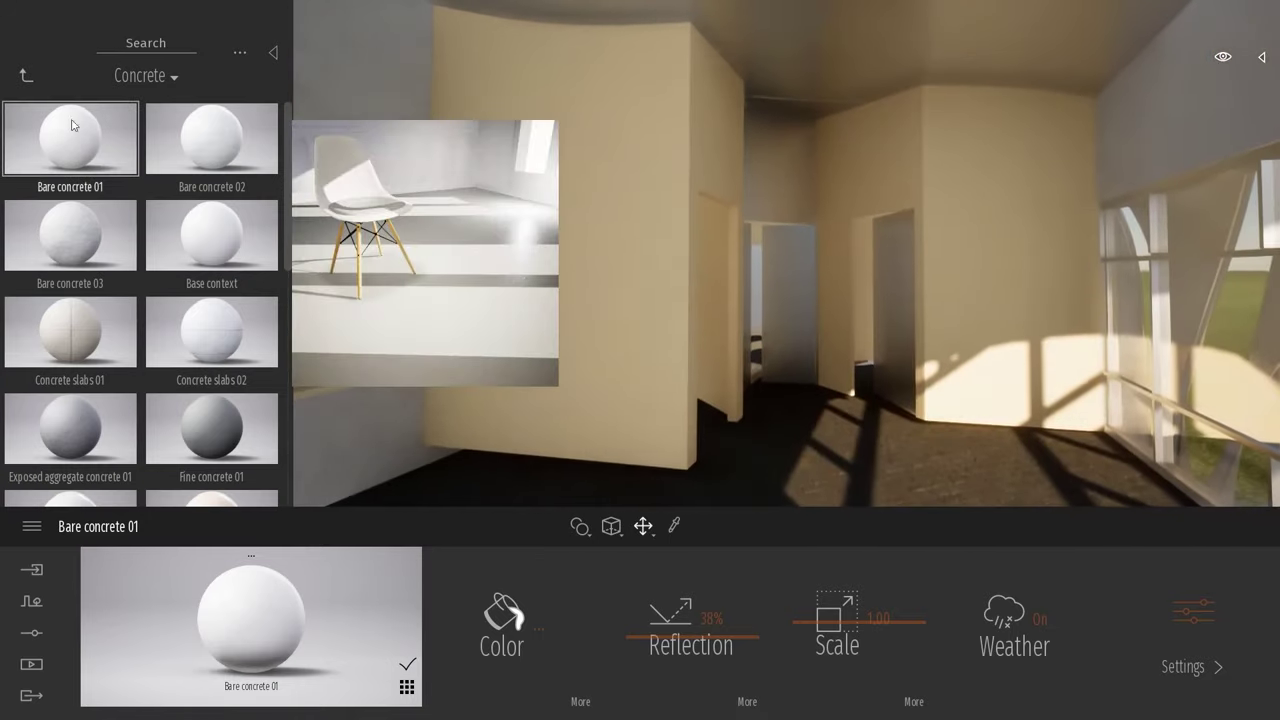
{"action": "left_click_drag", "start_coordinate": [72, 130], "coordinate": [550, 153]}
{"action": "right_click_drag", "start_coordinate": [550, 153], "coordinate": [640, 150]}
{"action": "right_click_drag", "start_coordinate": [560, 250], "coordinate": [590, 275]}
Apply the Polished concrete 01 material to the brick-paved interior floor.
{"action": "middle_click_drag", "start_coordinate": [537, 300], "coordinate": [537, 230]}
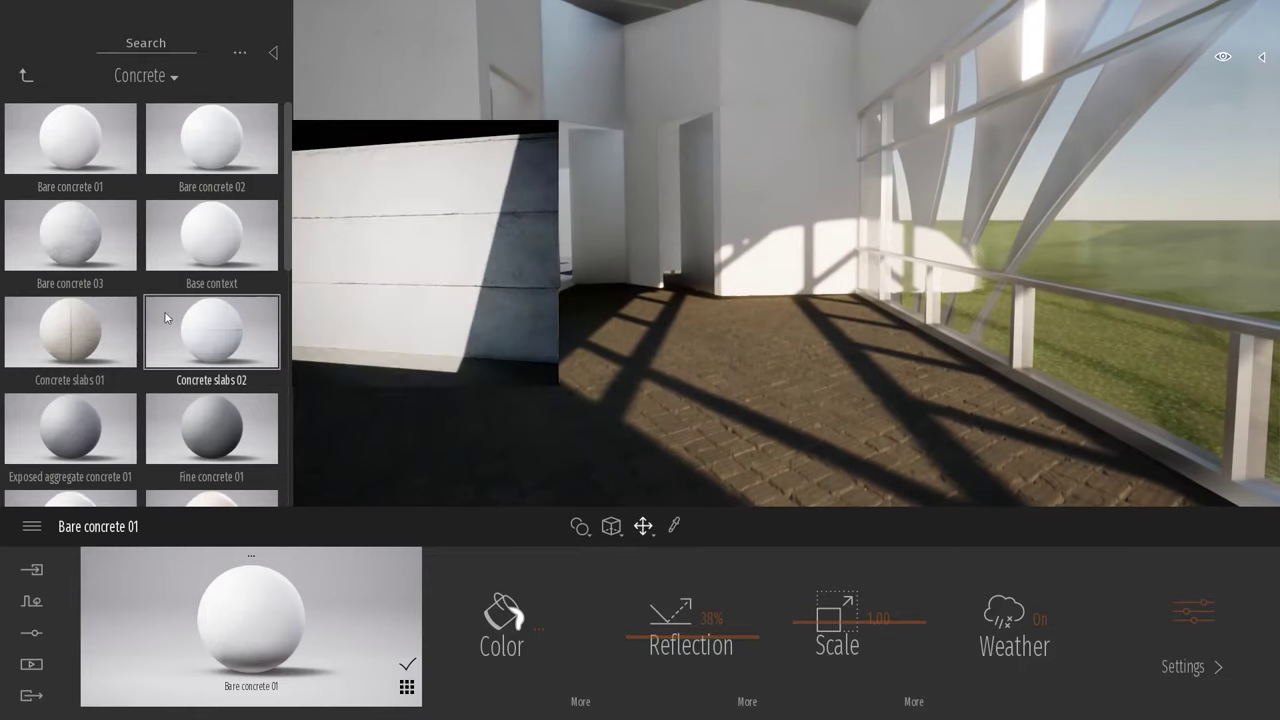
{"action": "scroll", "coordinate": [157, 313], "scroll_direction": "down", "scroll_amount": 4}
{"action": "left_click_drag", "start_coordinate": [70, 185], "coordinate": [720, 417]}
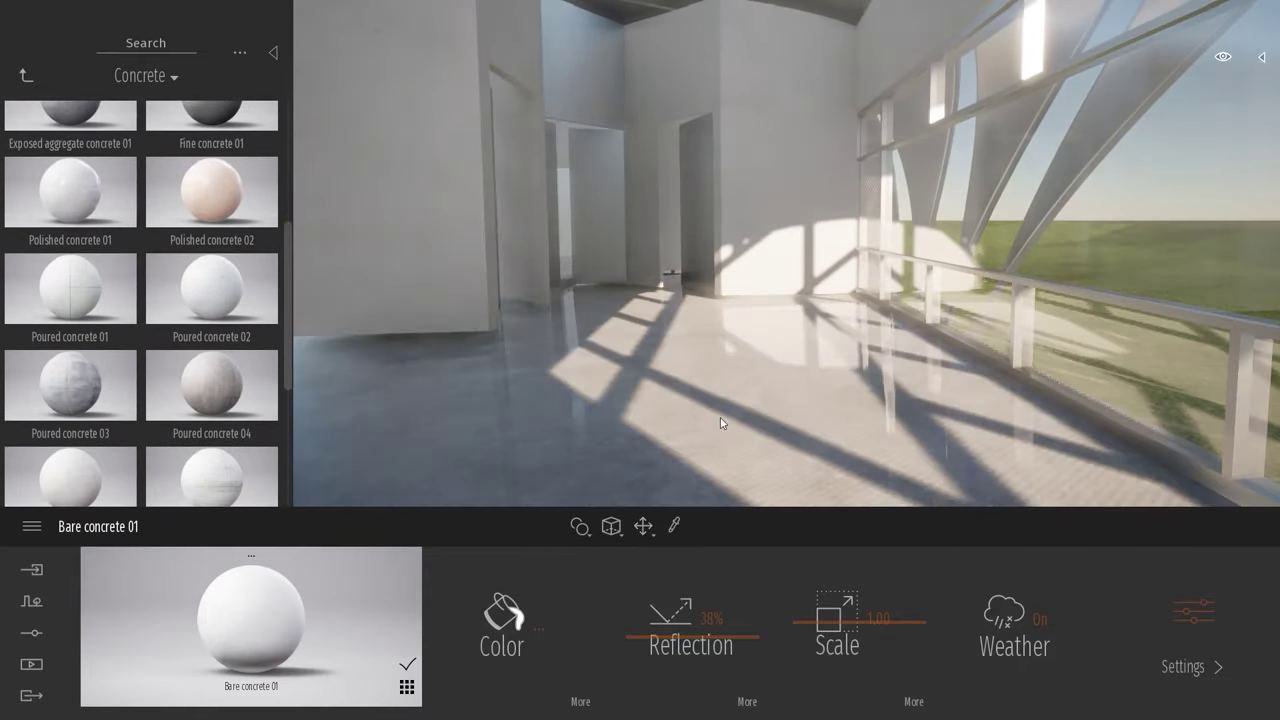
{"action": "key", "text": "s"}
{"action": "right_click_drag", "start_coordinate": [738, 405], "coordinate": [768, 412]}
{"action": "key", "text": "q"}
{"action": "key", "text": "e"}
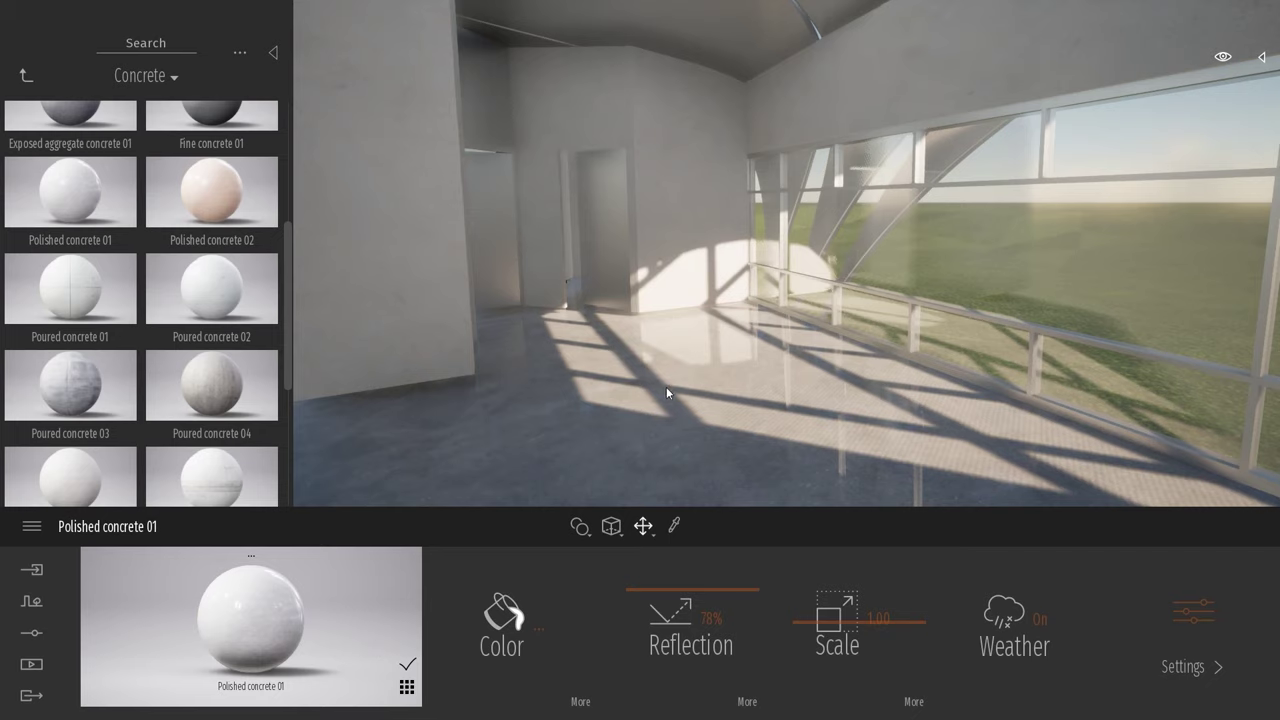
Test a darker grey (C0C0C0) on the floor's Polished concrete 01, return the color to near white and accept it.
{"action": "left_click", "coordinate": [529, 617]}
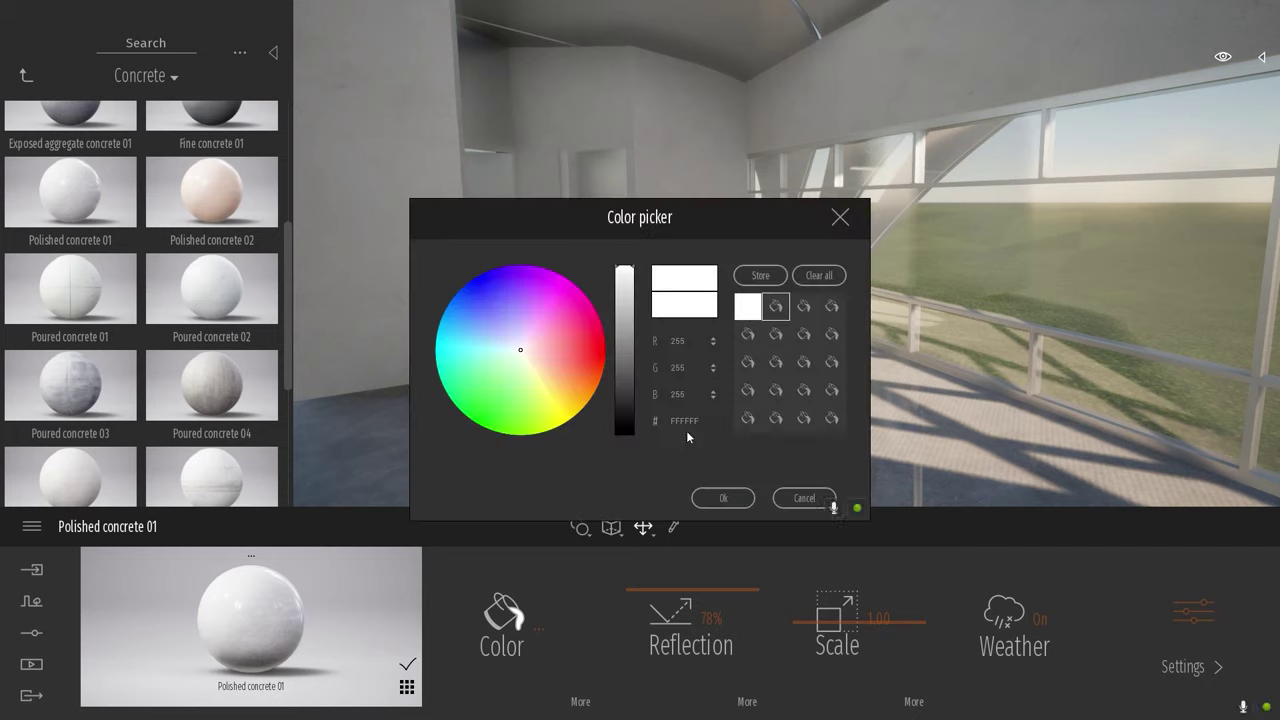
{"action": "left_click_drag", "start_coordinate": [497, 228], "coordinate": [996, 53]}
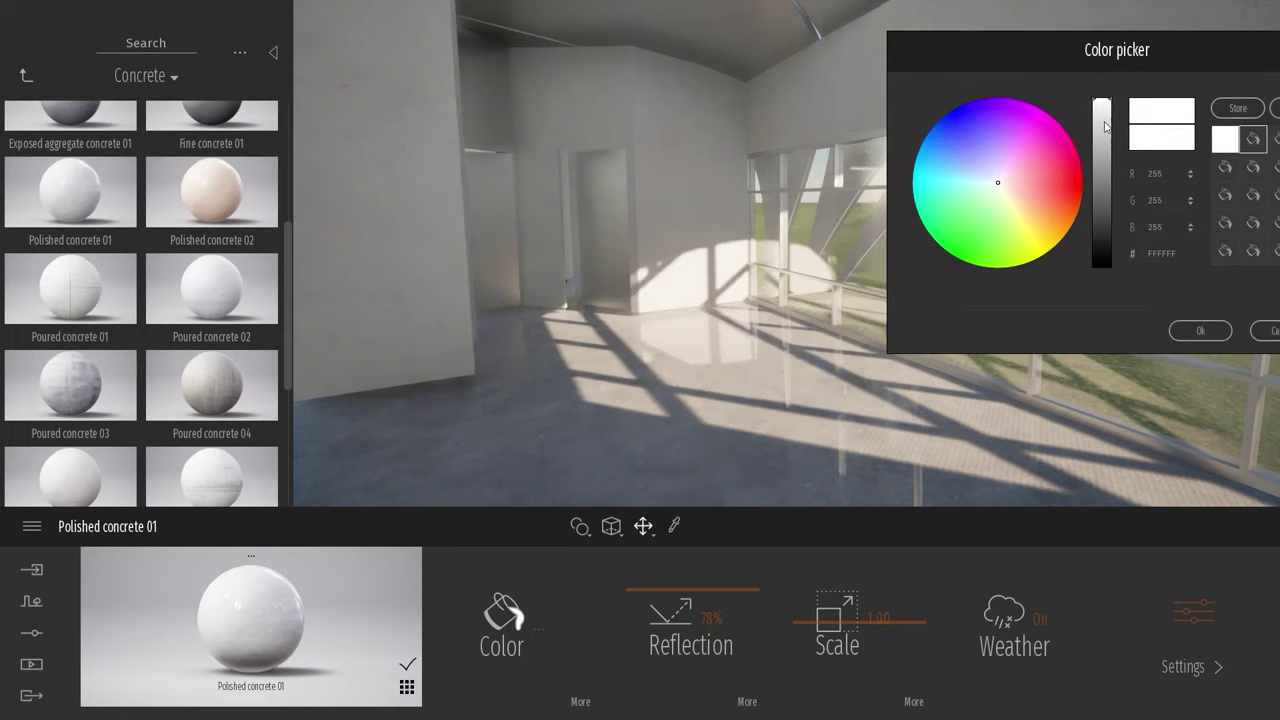
{"action": "left_click_drag", "start_coordinate": [1105, 127], "coordinate": [1107, 140]}
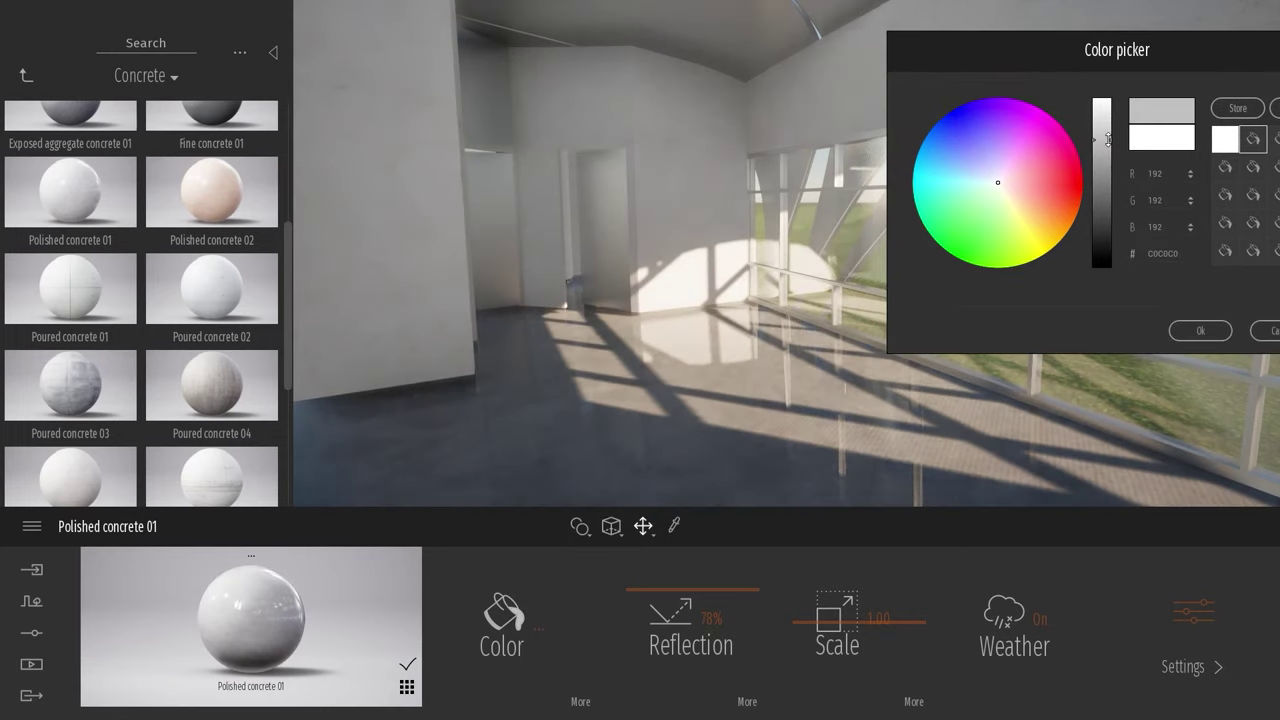
{"action": "left_click_drag", "start_coordinate": [1107, 140], "coordinate": [1108, 96]}
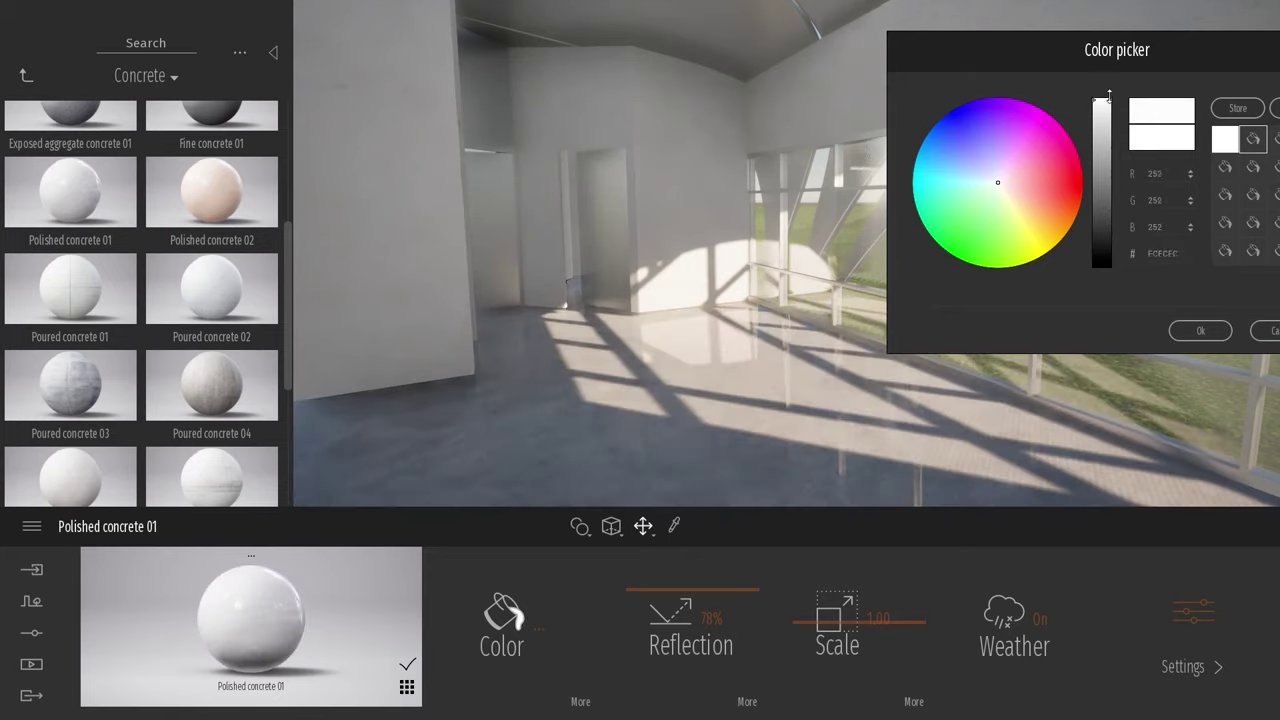
{"action": "left_click", "coordinate": [1199, 331]}
Set the floor material's reflection to 60% and its scale to 0.97.
{"action": "left_click_drag", "start_coordinate": [658, 588], "coordinate": [697, 610]}
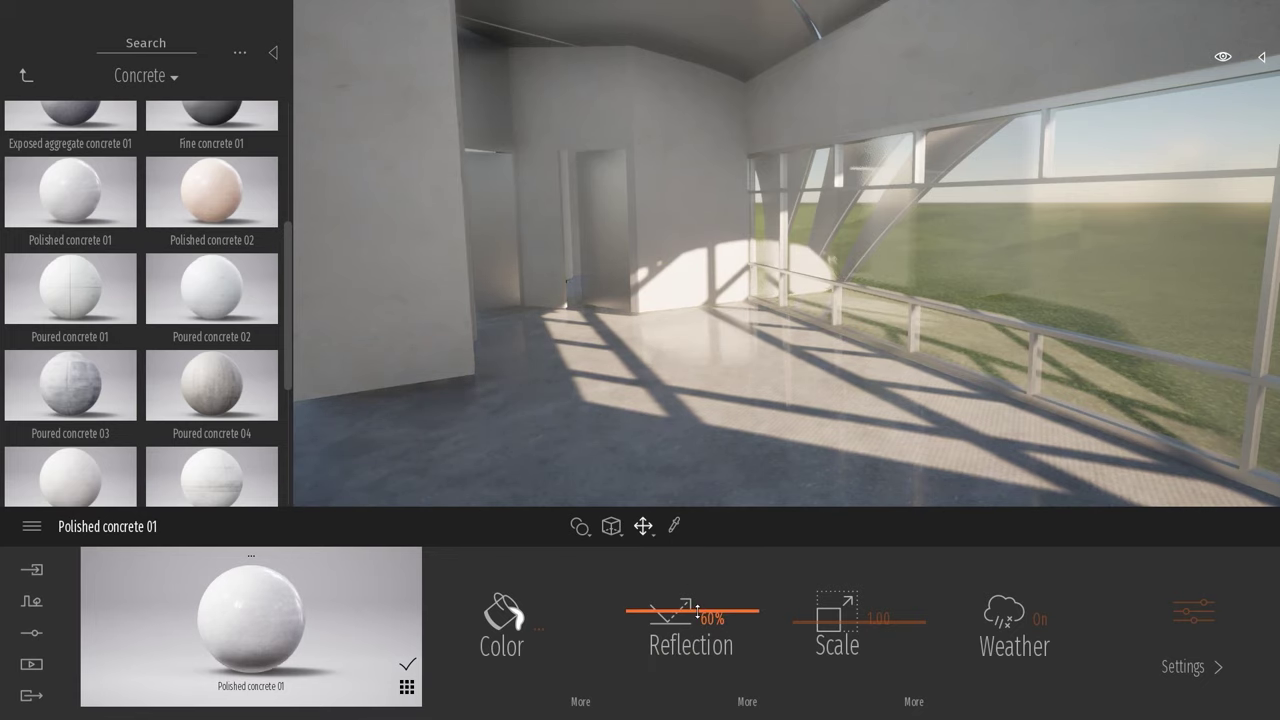
{"action": "right_click_drag", "start_coordinate": [826, 304], "coordinate": [856, 422]}
{"action": "mouse_move", "coordinate": [843, 638]}
{"action": "left_mouse_down"}
{"action": "mouse_move", "coordinate": [840, 679]}
{"action": "mouse_move", "coordinate": [837, 566]}
{"action": "mouse_move", "coordinate": [844, 624]}
{"action": "left_mouse_up"}
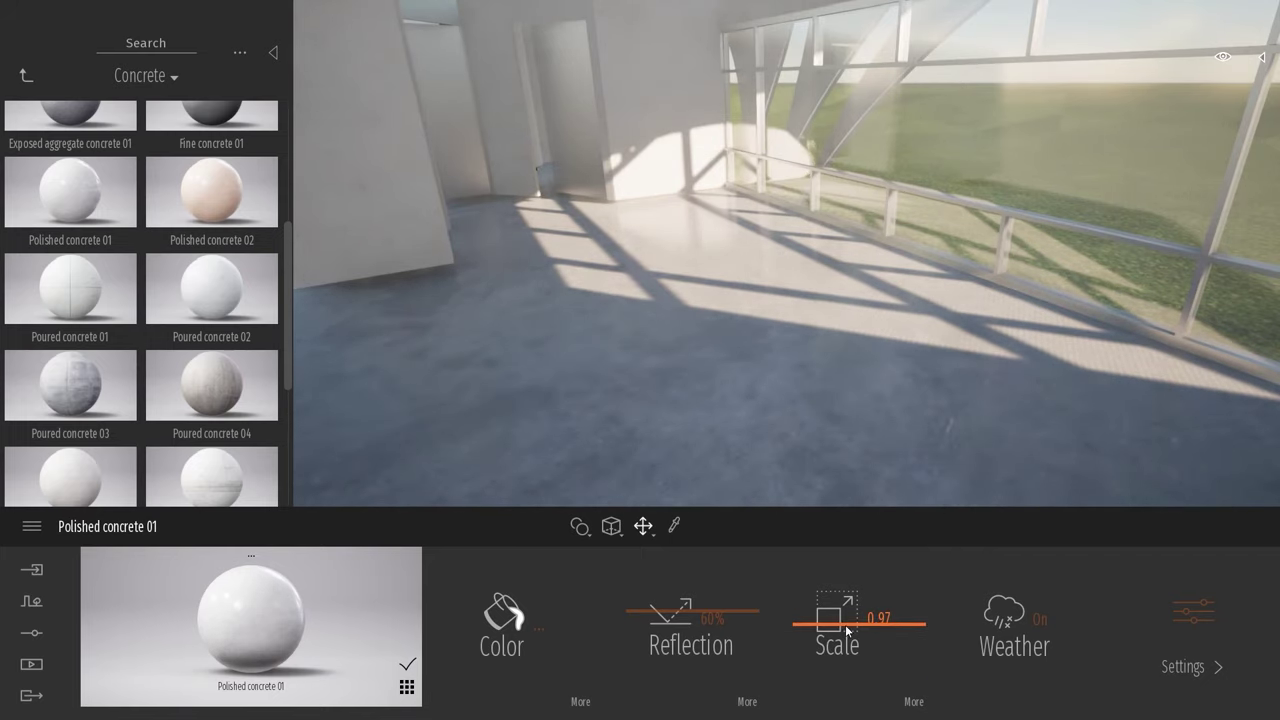
Place a London Planetree from the Vegetation and landscape > Trees library on the lawn beside the building's stairs.
{"action": "key", "text": "s"}
{"action": "right_click_drag", "start_coordinate": [838, 400], "coordinate": [745, 262]}
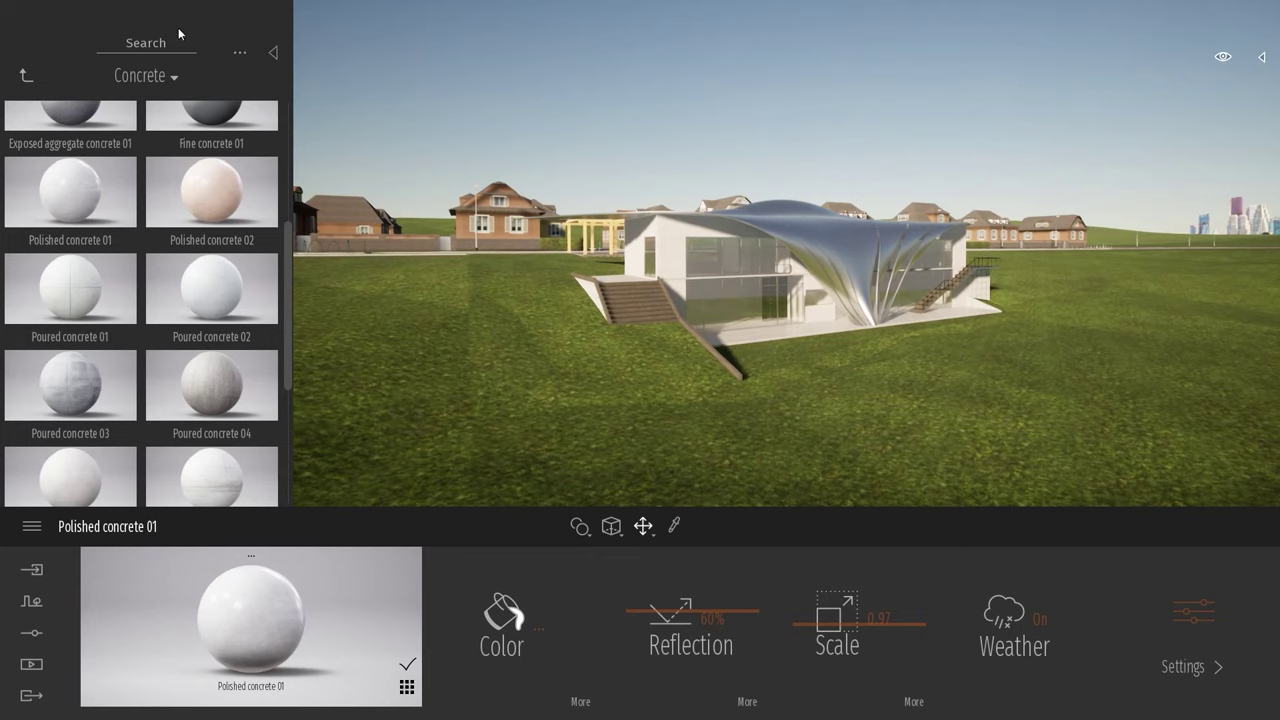
{"action": "left_click", "coordinate": [24, 77]}
{"action": "left_click", "coordinate": [24, 77]}
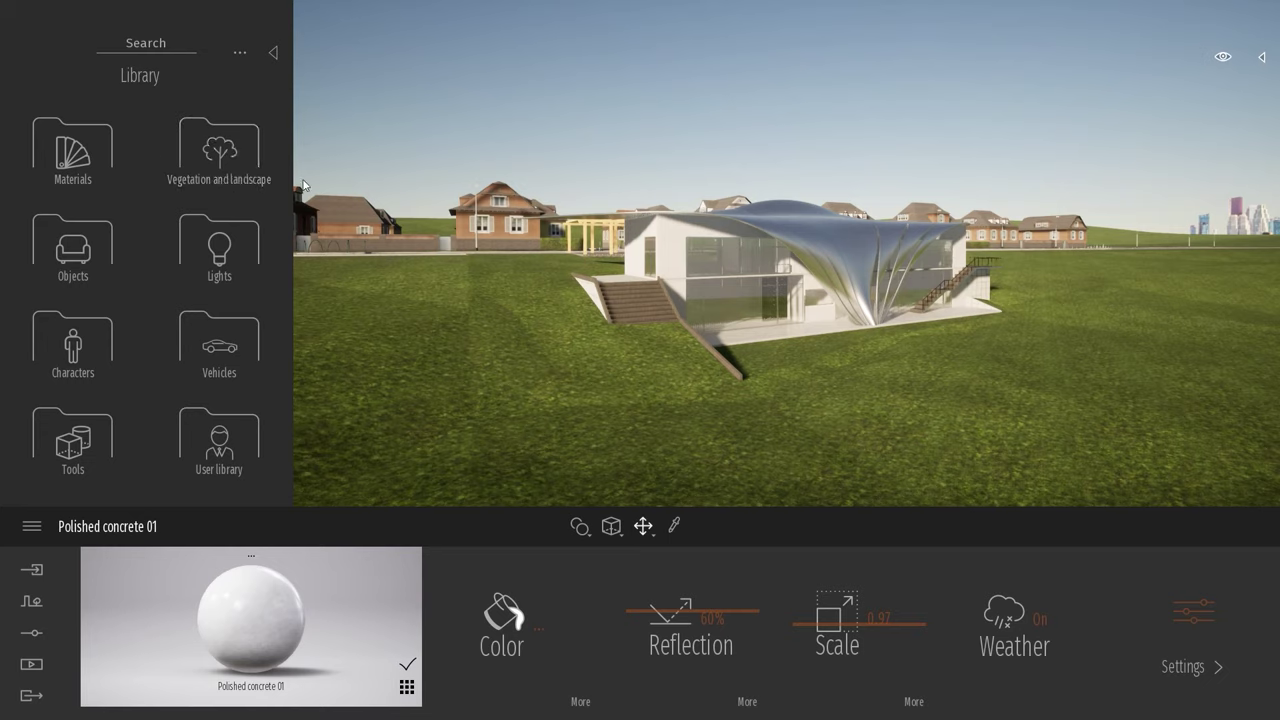
{"action": "left_click", "coordinate": [192, 129]}
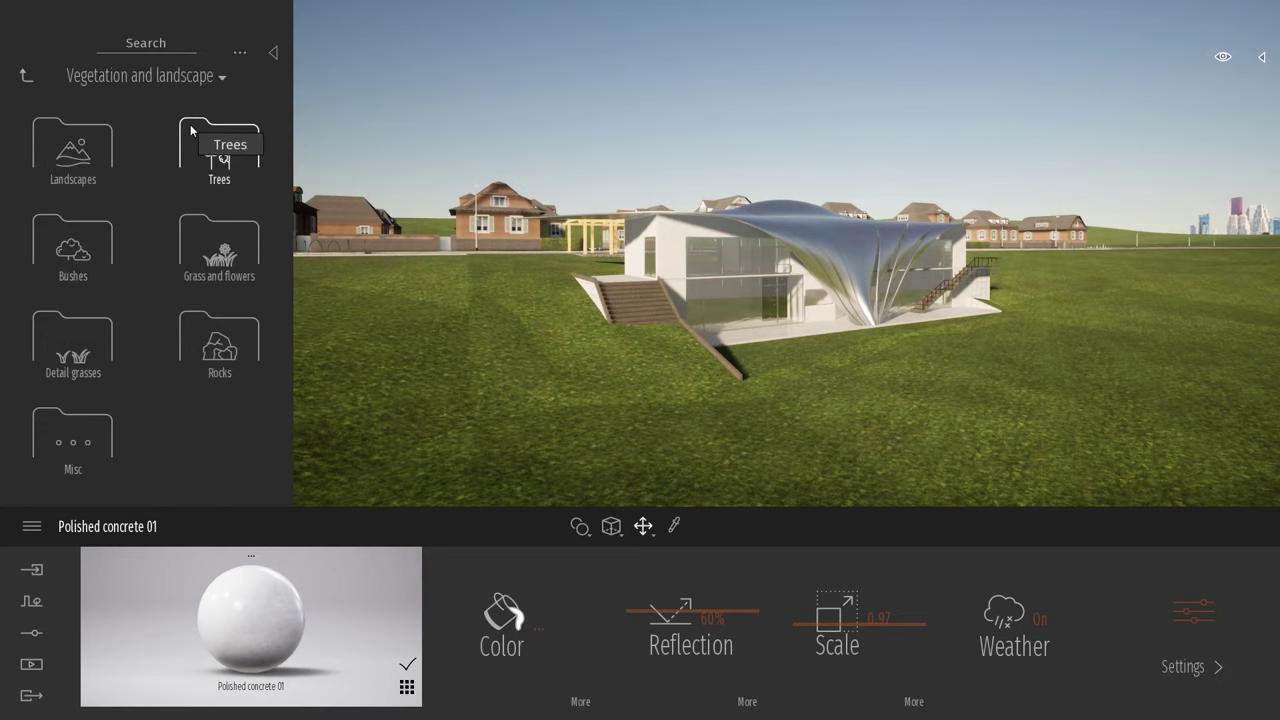
{"action": "left_click", "coordinate": [233, 129]}
{"action": "right_click_drag", "start_coordinate": [909, 288], "coordinate": [858, 355]}
{"action": "mouse_move", "coordinate": [97, 366]}
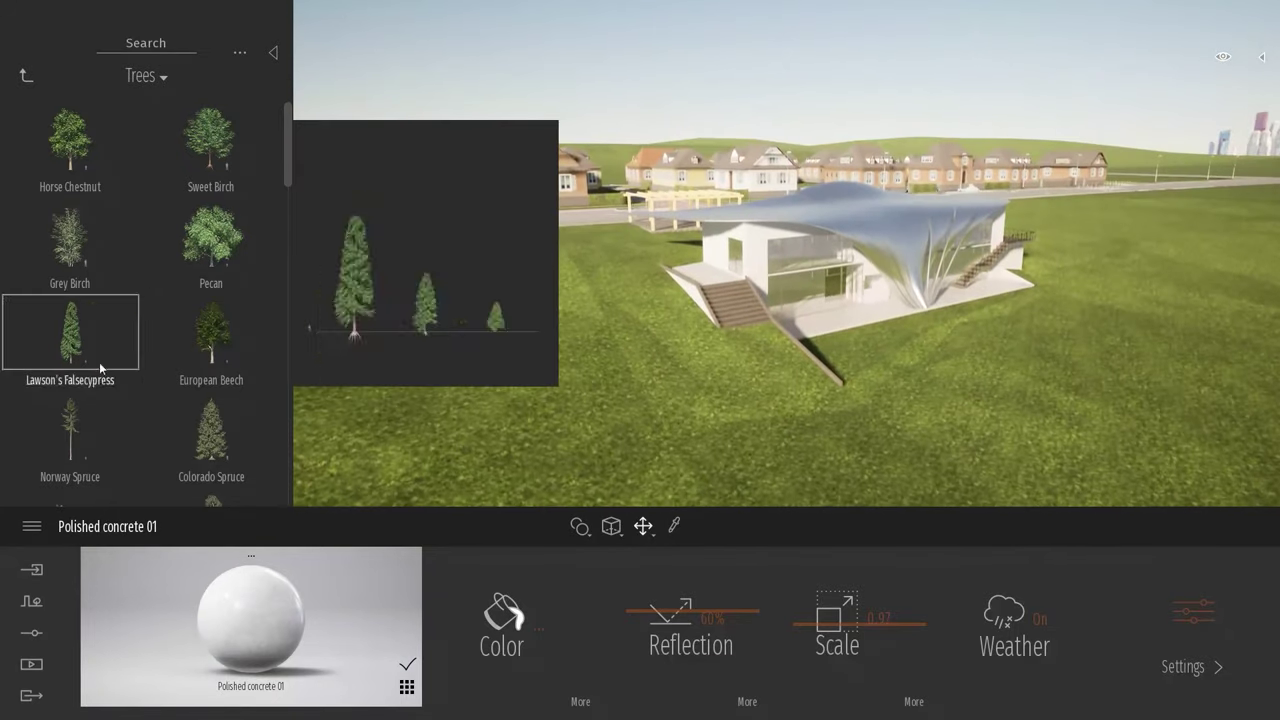
{"action": "scroll", "coordinate": [146, 297], "scroll_direction": "down", "scroll_amount": 2}
{"action": "scroll", "coordinate": [142, 300], "scroll_direction": "down", "scroll_amount": 2}
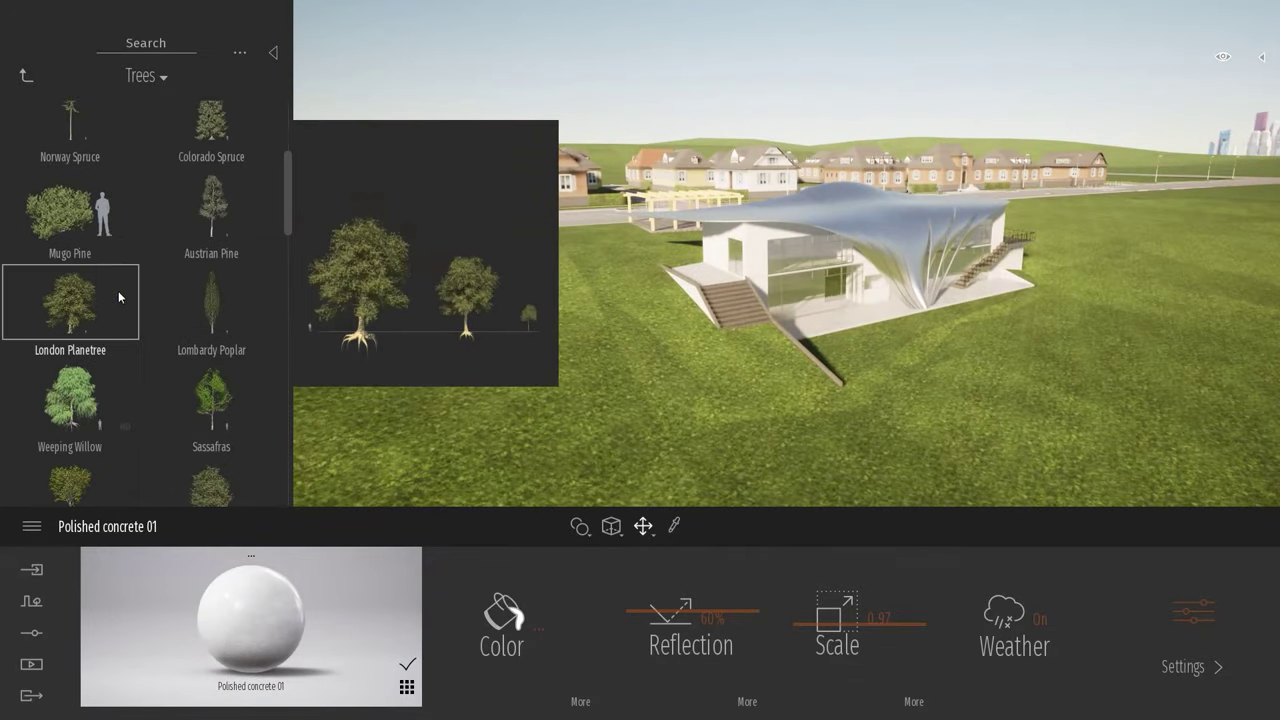
{"action": "left_click_drag", "start_coordinate": [70, 305], "coordinate": [420, 272]}
Place several more trees of different species around the London Planetree on the stair side of the building.
{"action": "right_click_drag", "start_coordinate": [522, 260], "coordinate": [746, 286]}
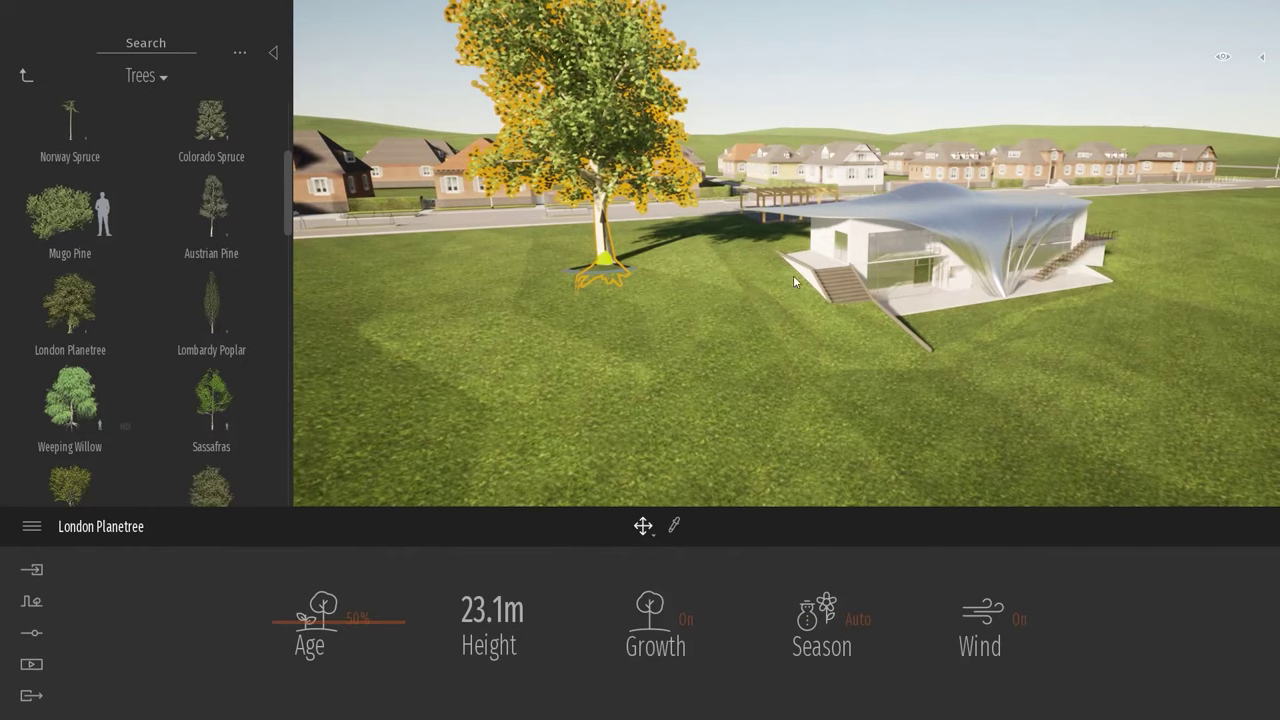
{"action": "left_click_drag", "start_coordinate": [70, 398], "coordinate": [154, 386]}
{"action": "scroll", "coordinate": [100, 300], "scroll_direction": "down", "scroll_amount": 1}
{"action": "left_click_drag", "start_coordinate": [70, 242], "coordinate": [402, 270]}
{"action": "left_click_drag", "start_coordinate": [213, 425], "coordinate": [520, 300]}
{"action": "scroll", "coordinate": [88, 442], "scroll_direction": "down", "scroll_amount": 1}
{"action": "mouse_move", "coordinate": [88, 442]}
{"action": "left_click_drag", "start_coordinate": [88, 442], "coordinate": [350, 368]}
Place a row of European Mountain Ash trees on the lawn along the road, on the building's other side.
{"action": "middle_click_drag", "start_coordinate": [760, 290], "coordinate": [700, 308], "text": "shift"}
{"action": "middle_click_drag", "start_coordinate": [843, 201], "coordinate": [690, 198]}
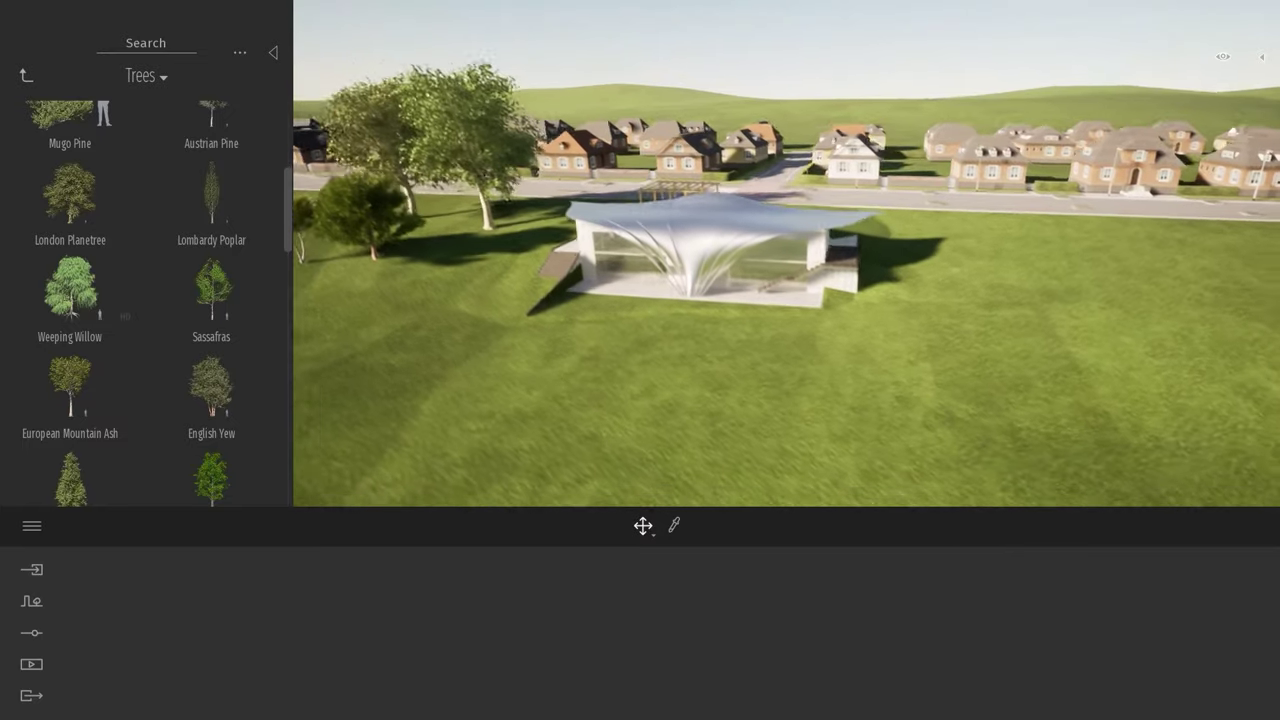
{"action": "mouse_move", "coordinate": [22, 424]}
{"action": "left_click", "coordinate": [90, 370]}
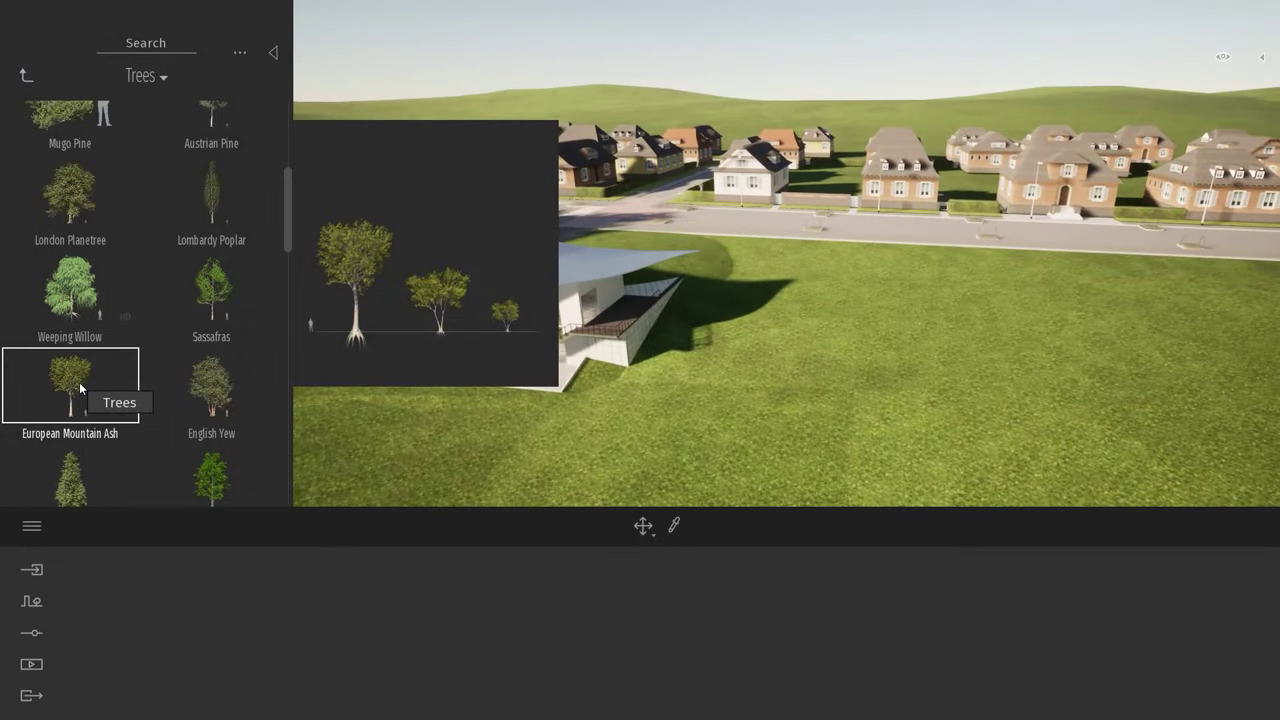
{"action": "left_click_drag", "start_coordinate": [79, 382], "coordinate": [896, 243]}
{"action": "left_click", "coordinate": [970, 245]}
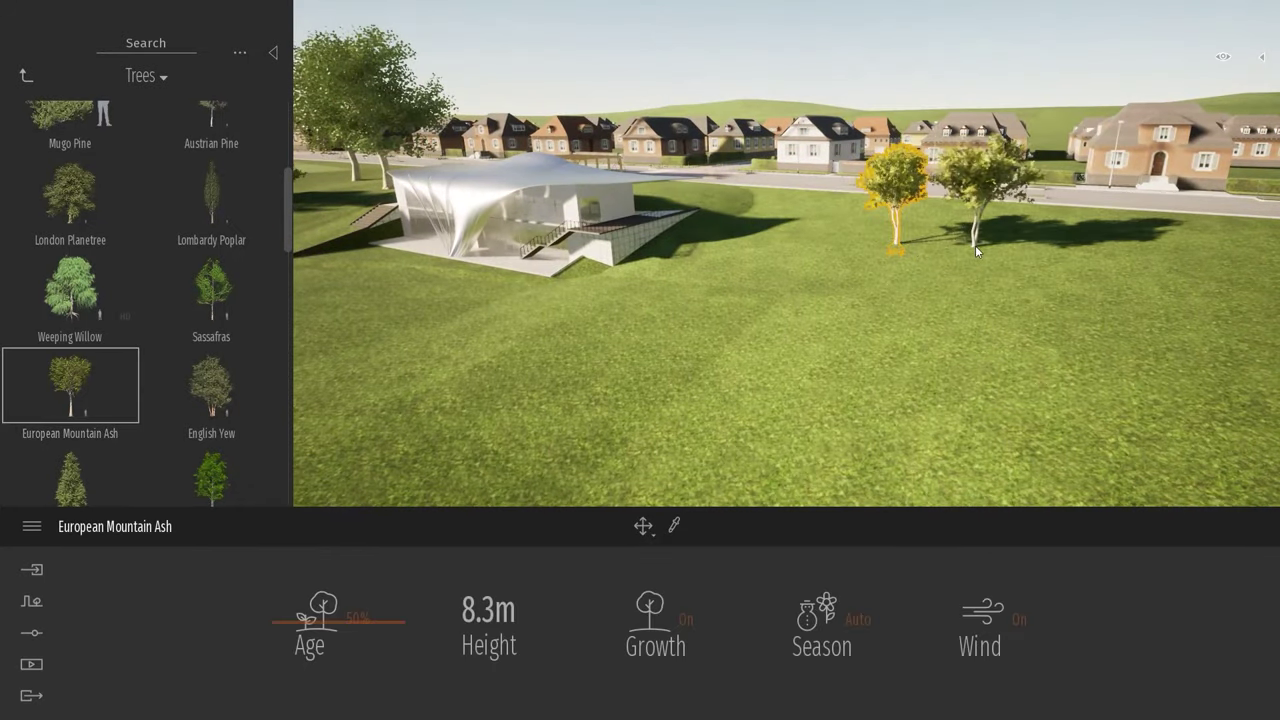
{"action": "left_click", "coordinate": [1077, 255]}
{"action": "left_click", "coordinate": [1213, 254]}
{"action": "left_click", "coordinate": [851, 232]}
{"action": "left_click", "coordinate": [784, 210]}
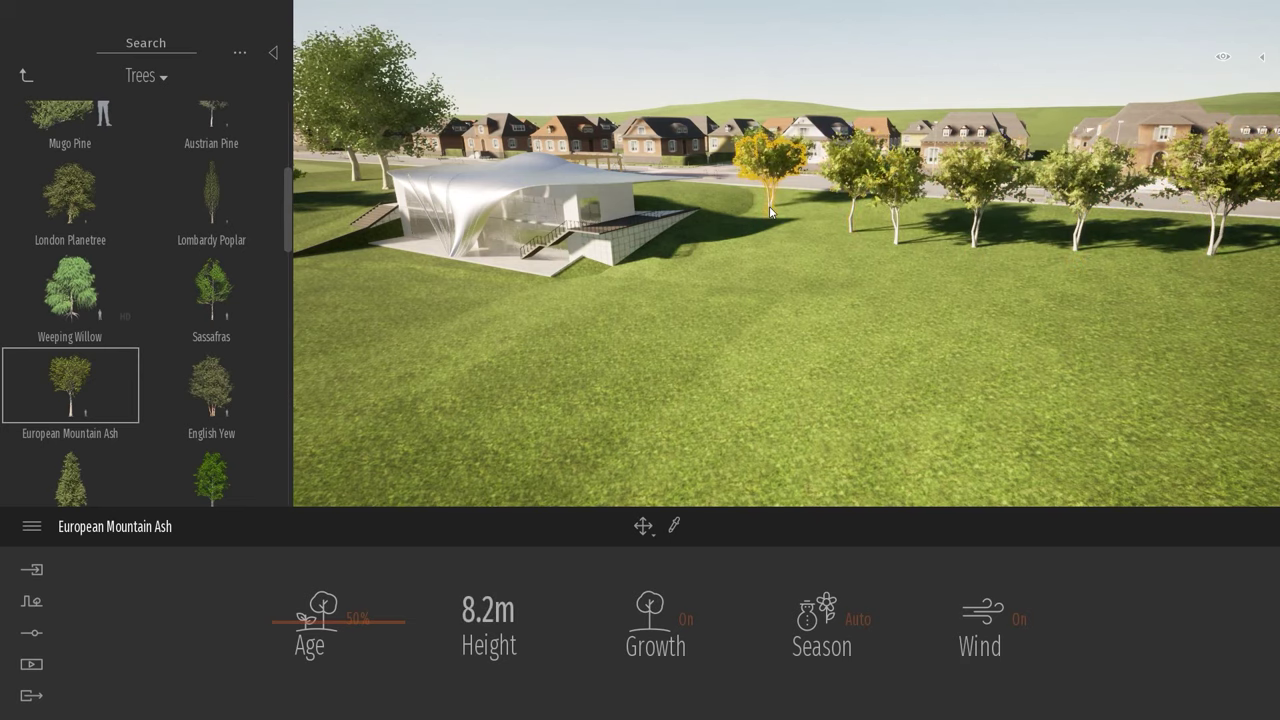
{"action": "left_click", "coordinate": [770, 210]}
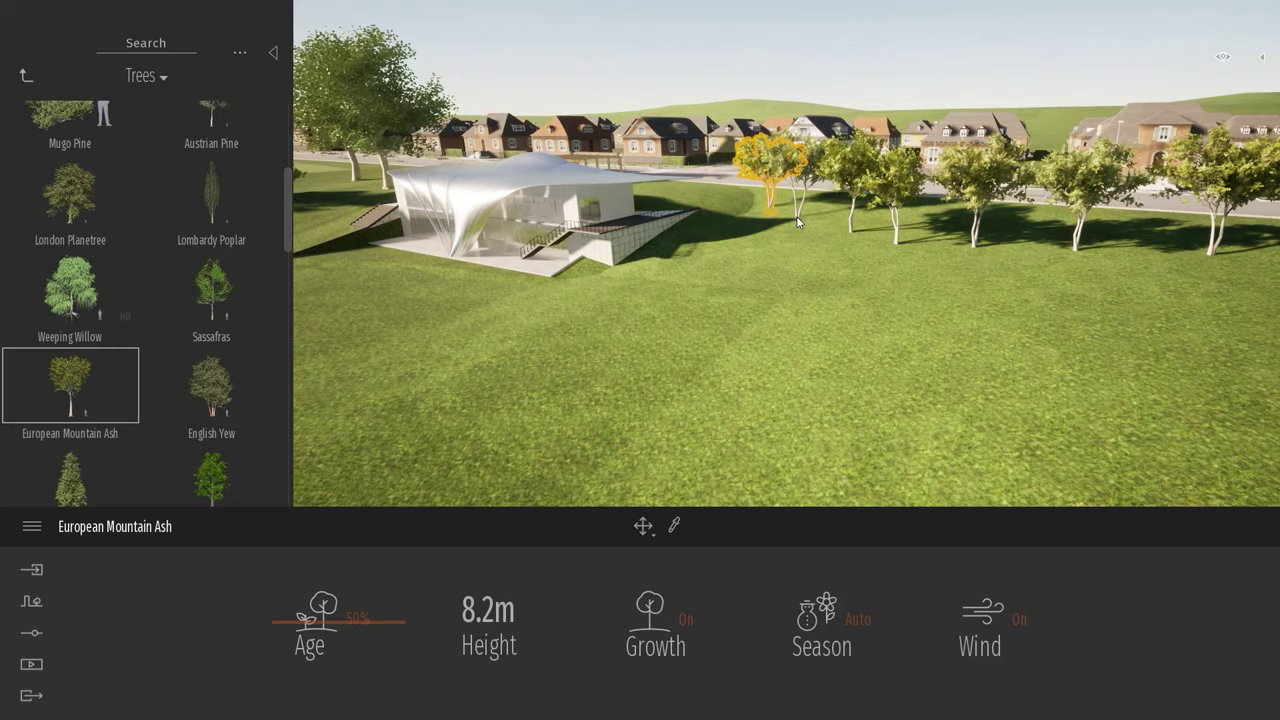
Add more European Mountain Ash trees behind and in front of the row to form a grove.
{"action": "right_click_drag", "start_coordinate": [756, 188], "coordinate": [761, 206]}
{"action": "left_click", "coordinate": [782, 195]}
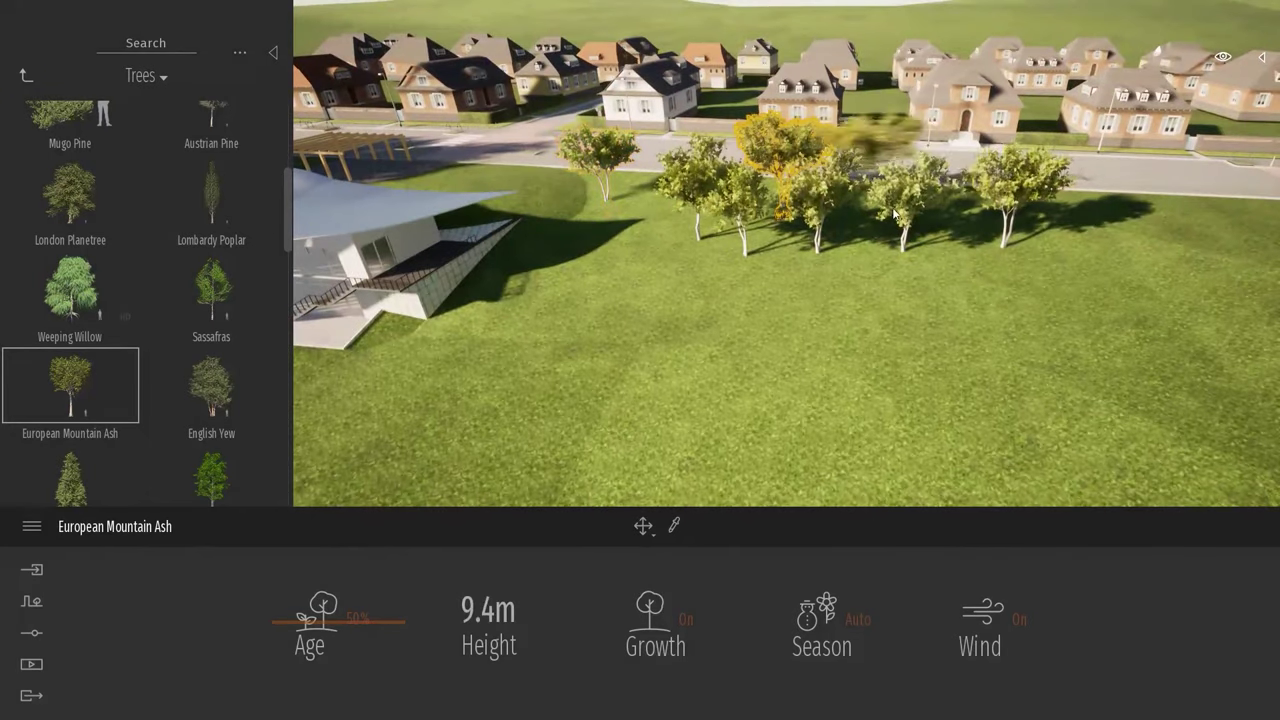
{"action": "left_click", "coordinate": [899, 203]}
{"action": "left_click", "coordinate": [976, 208]}
{"action": "left_click", "coordinate": [1180, 217]}
{"action": "left_click", "coordinate": [985, 305]}
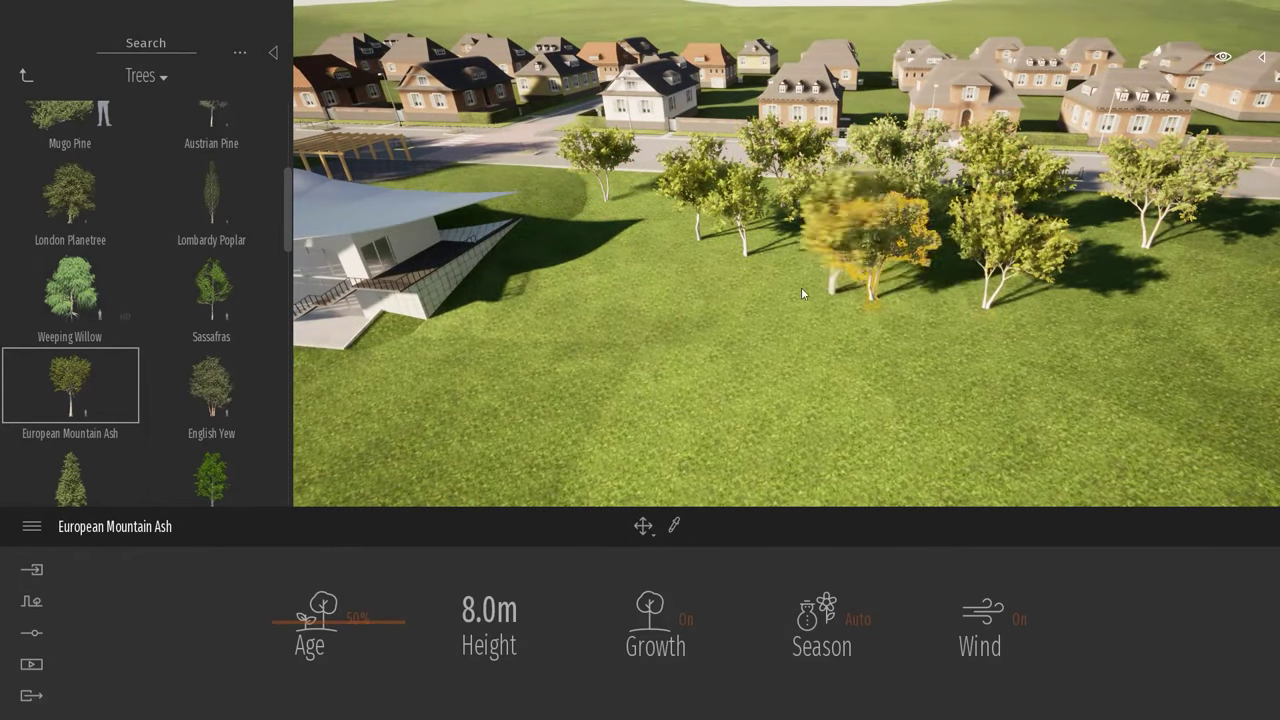
{"action": "left_click", "coordinate": [868, 298]}
{"action": "left_click", "coordinate": [768, 285]}
{"action": "left_click", "coordinate": [587, 217]}
{"action": "left_click", "coordinate": [1122, 238]}
Fill out the near edge of the grove with further European Mountain Ash trees and end the placement.
{"action": "right_click_drag", "start_coordinate": [1014, 298], "coordinate": [1012, 295]}
{"action": "left_click", "coordinate": [1003, 276]}
{"action": "left_click", "coordinate": [828, 299]}
{"action": "left_click", "coordinate": [690, 304]}
{"action": "left_click", "coordinate": [616, 315]}
{"action": "key", "text": "Escape"}
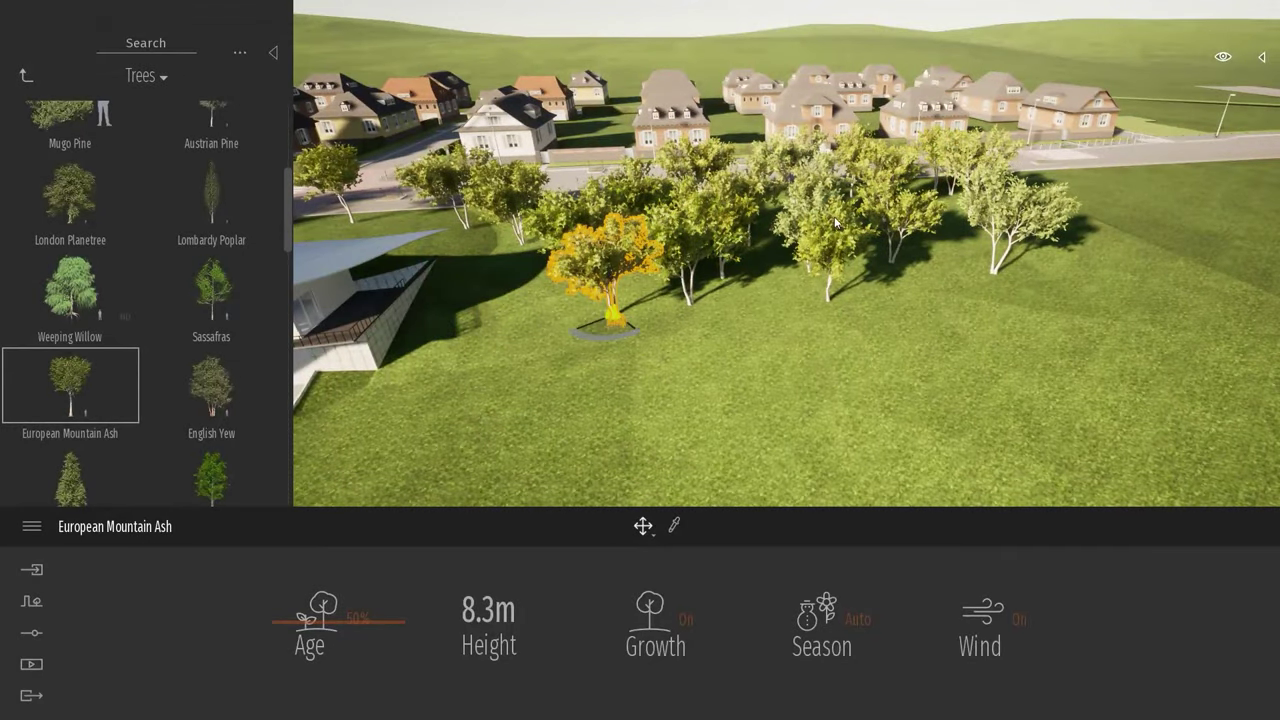
Select European Mountain Ash, English Yew and Sassafras together and place a mix of them on the lawn by the grove.
{"action": "key", "text": "s"}
{"action": "right_click_drag", "start_coordinate": [845, 305], "coordinate": [847, 306]}
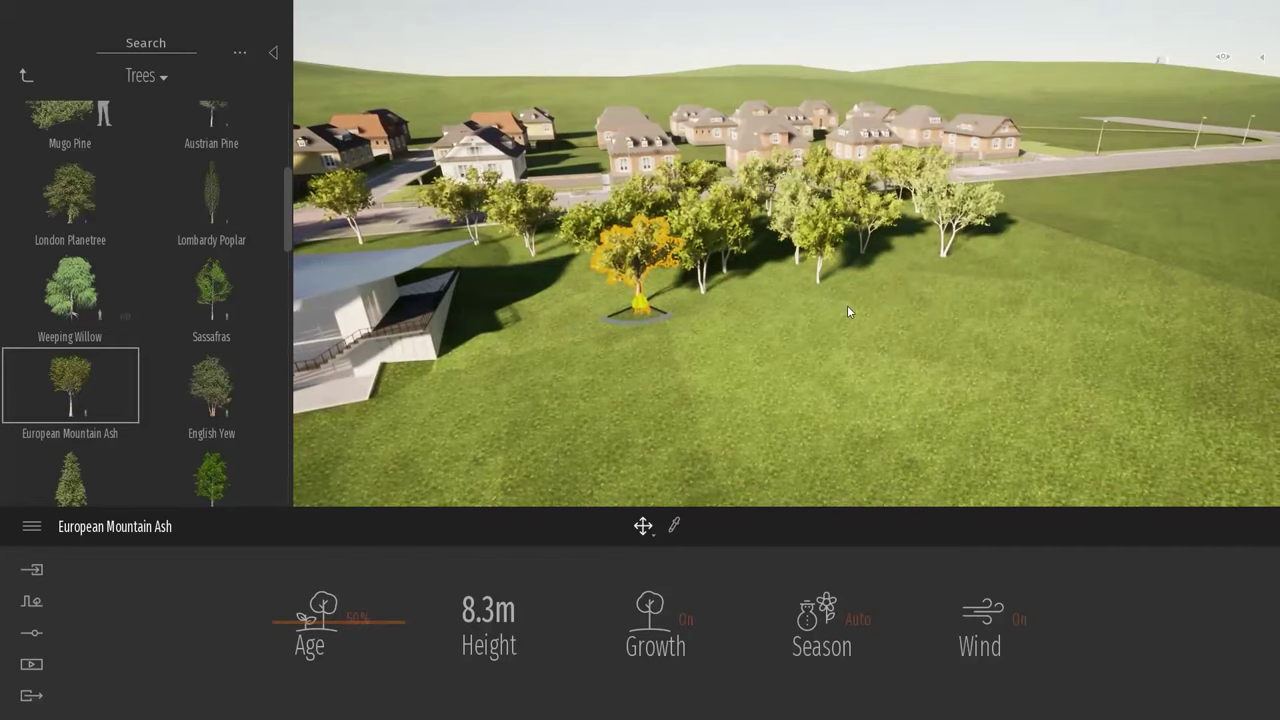
{"action": "left_click", "coordinate": [77, 374]}
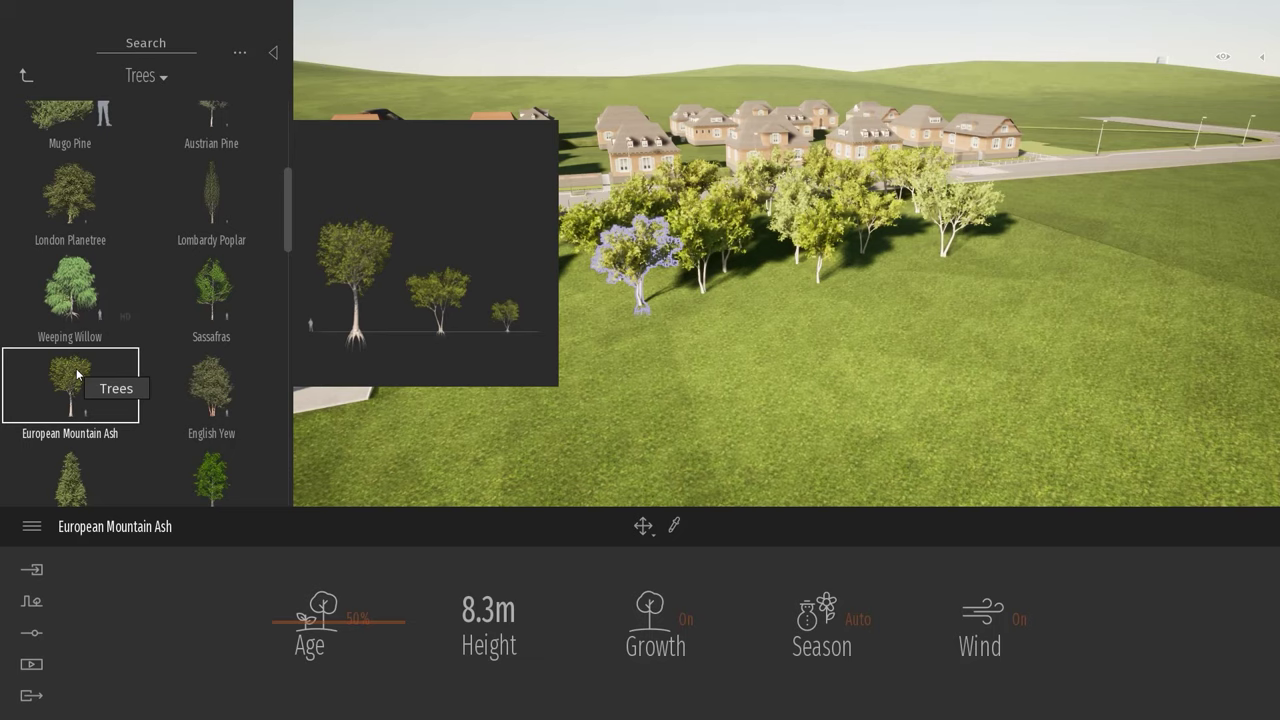
{"action": "left_click", "coordinate": [229, 386], "text": "ctrl"}
{"action": "left_click", "coordinate": [220, 296], "text": "ctrl"}
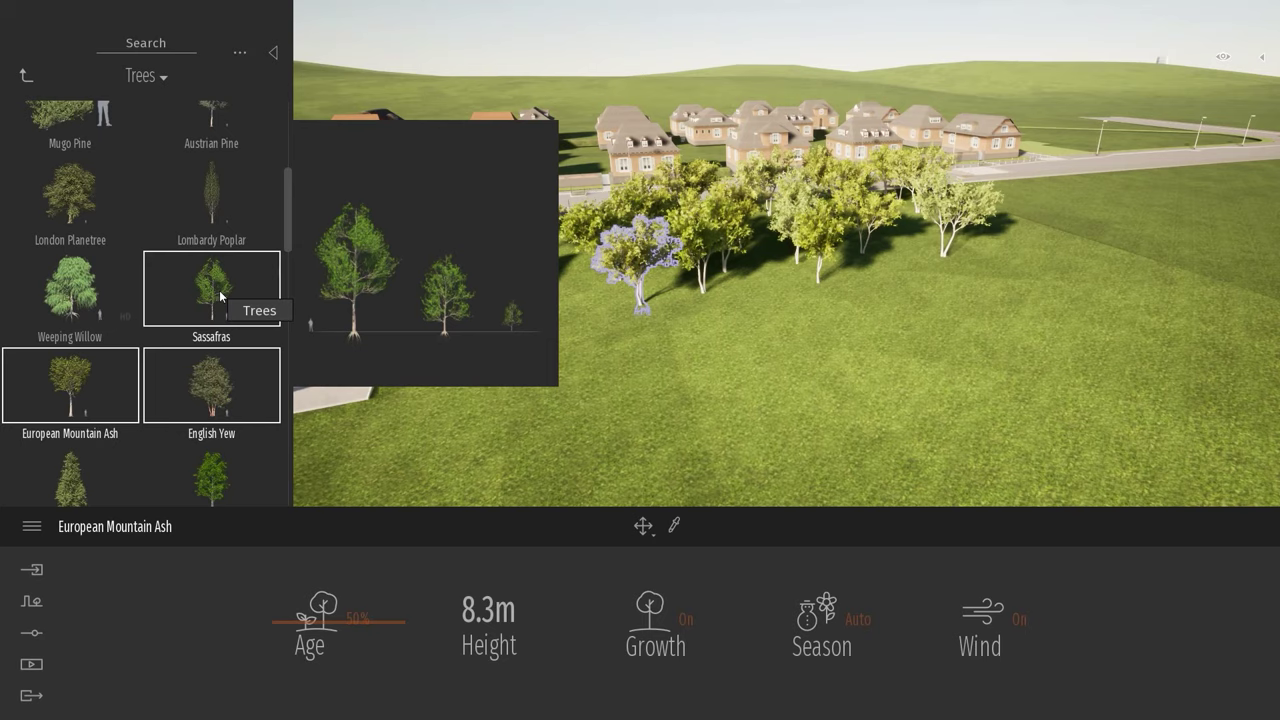
{"action": "left_click_drag", "start_coordinate": [221, 296], "coordinate": [784, 384]}
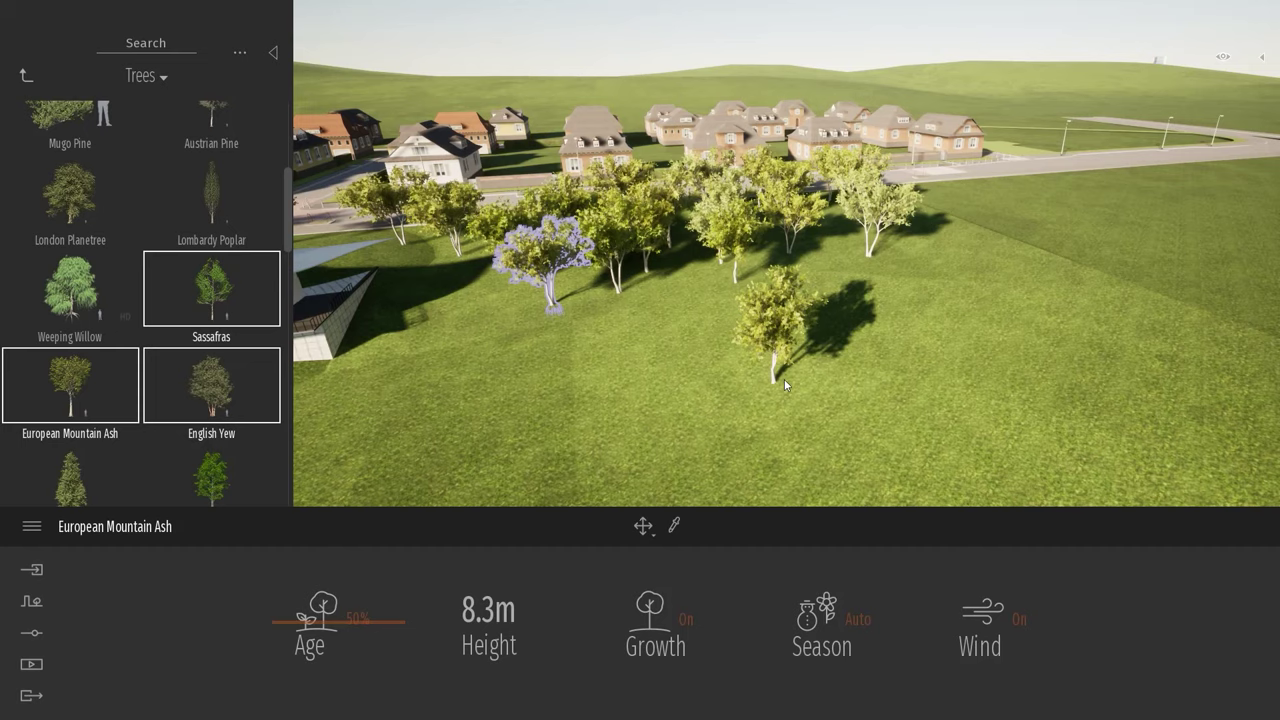
{"action": "mouse_move", "coordinate": [784, 384]}
{"action": "left_mouse_down"}
{"action": "mouse_move", "coordinate": [894, 353]}
{"action": "mouse_move", "coordinate": [1010, 275]}
{"action": "mouse_move", "coordinate": [932, 233]}
{"action": "mouse_move", "coordinate": [1179, 337]}
{"action": "mouse_move", "coordinate": [1040, 333]}
{"action": "mouse_move", "coordinate": [952, 273]}
{"action": "mouse_move", "coordinate": [587, 314]}
{"action": "mouse_move", "coordinate": [880, 299]}
{"action": "mouse_move", "coordinate": [1051, 372]}
{"action": "mouse_move", "coordinate": [864, 373]}
{"action": "mouse_move", "coordinate": [840, 265]}
{"action": "left_mouse_up"}
{"action": "key", "text": "Escape"}
Open the Vegetation Paint tool from the Context tools.
{"action": "key", "text": "s"}
{"action": "right_click_drag", "start_coordinate": [1117, 391], "coordinate": [1168, 367]}
{"action": "right_click_drag", "start_coordinate": [954, 390], "coordinate": [923, 382]}
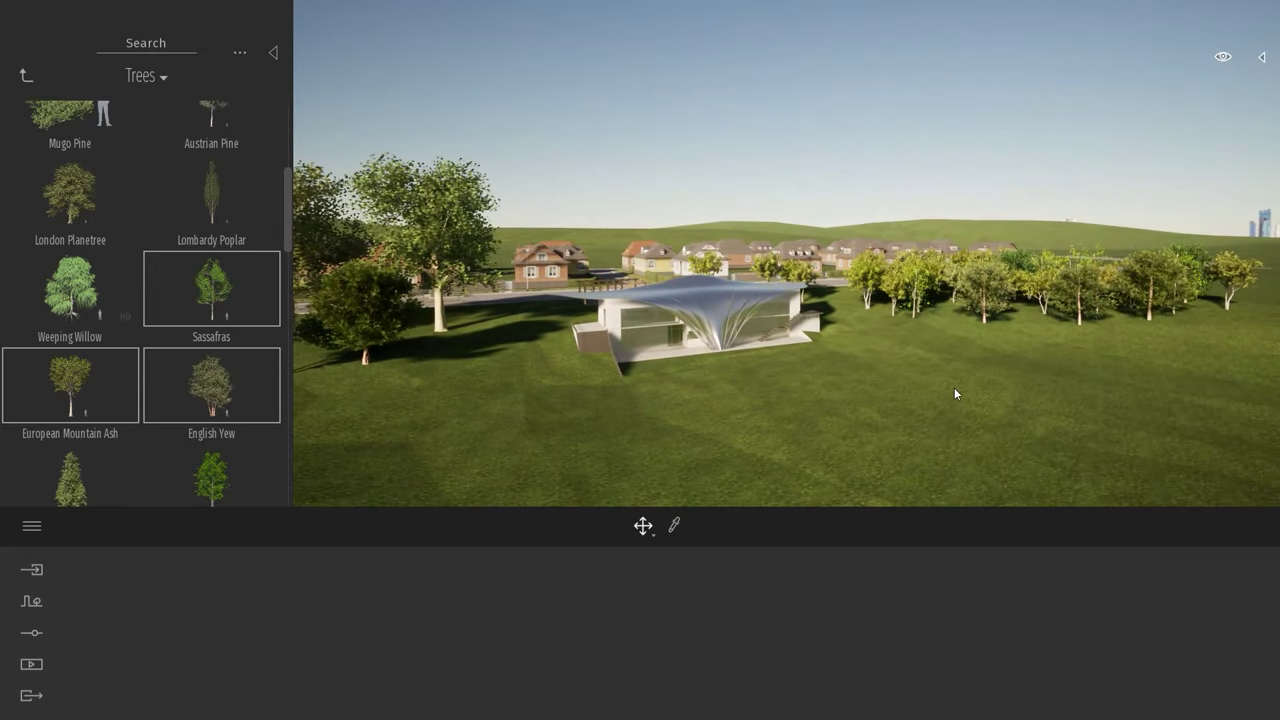
{"action": "left_click", "coordinate": [31, 602]}
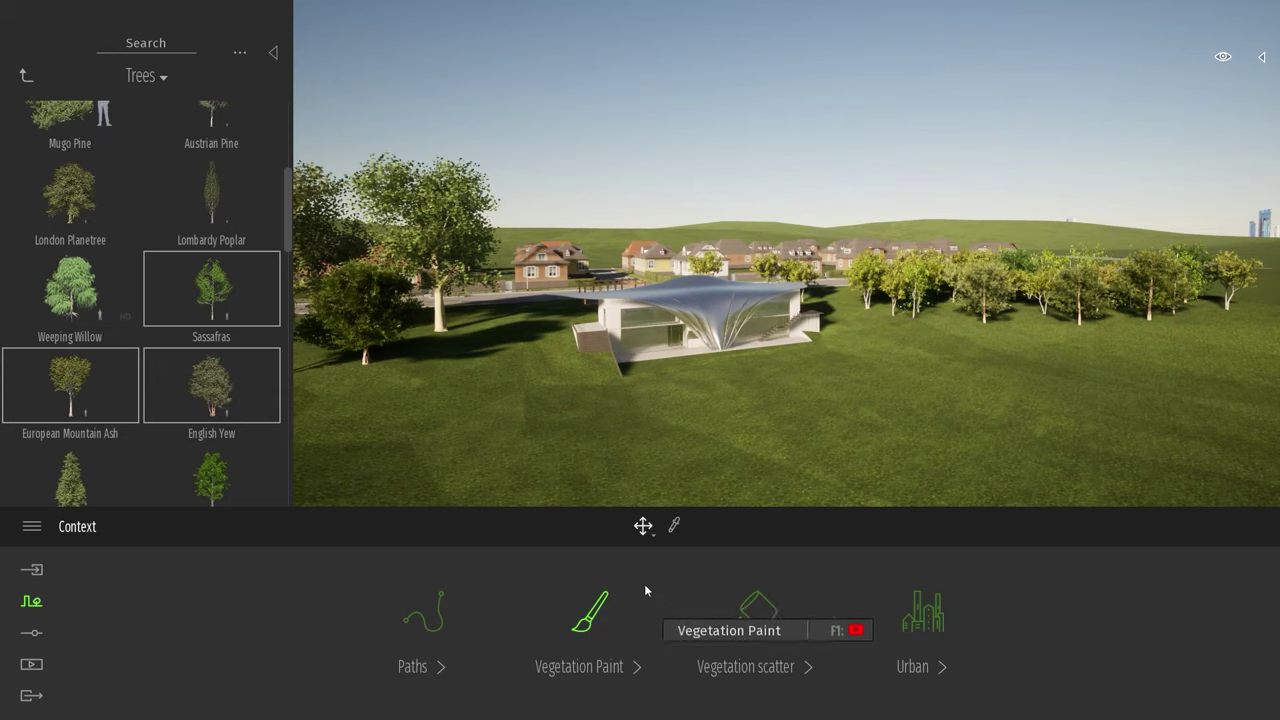
{"action": "left_click", "coordinate": [590, 630]}
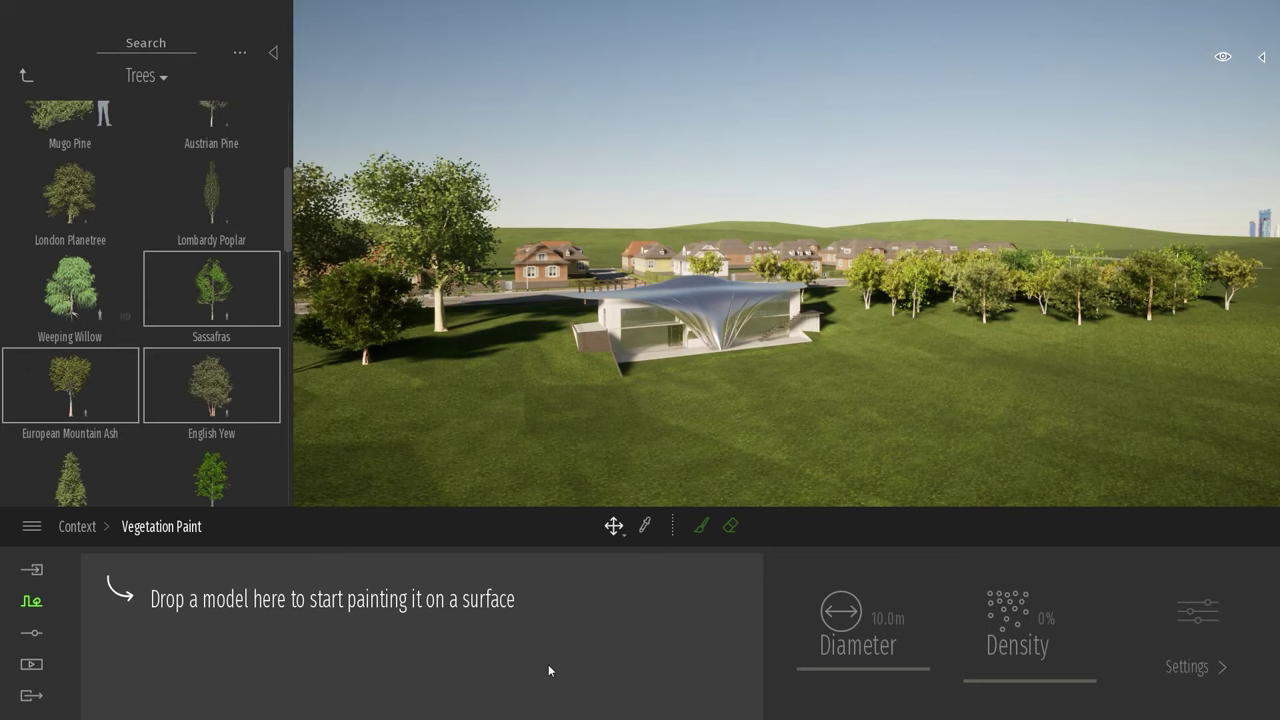
Load London Planetree and Turkey Oak into the Vegetation Paint palette.
{"action": "scroll", "coordinate": [171, 394], "scroll_direction": "up", "scroll_amount": 3}
{"action": "left_click_drag", "start_coordinate": [99, 321], "coordinate": [268, 628]}
{"action": "left_click_drag", "start_coordinate": [287, 190], "coordinate": [287, 428]}
{"action": "left_click_drag", "start_coordinate": [213, 247], "coordinate": [340, 655]}
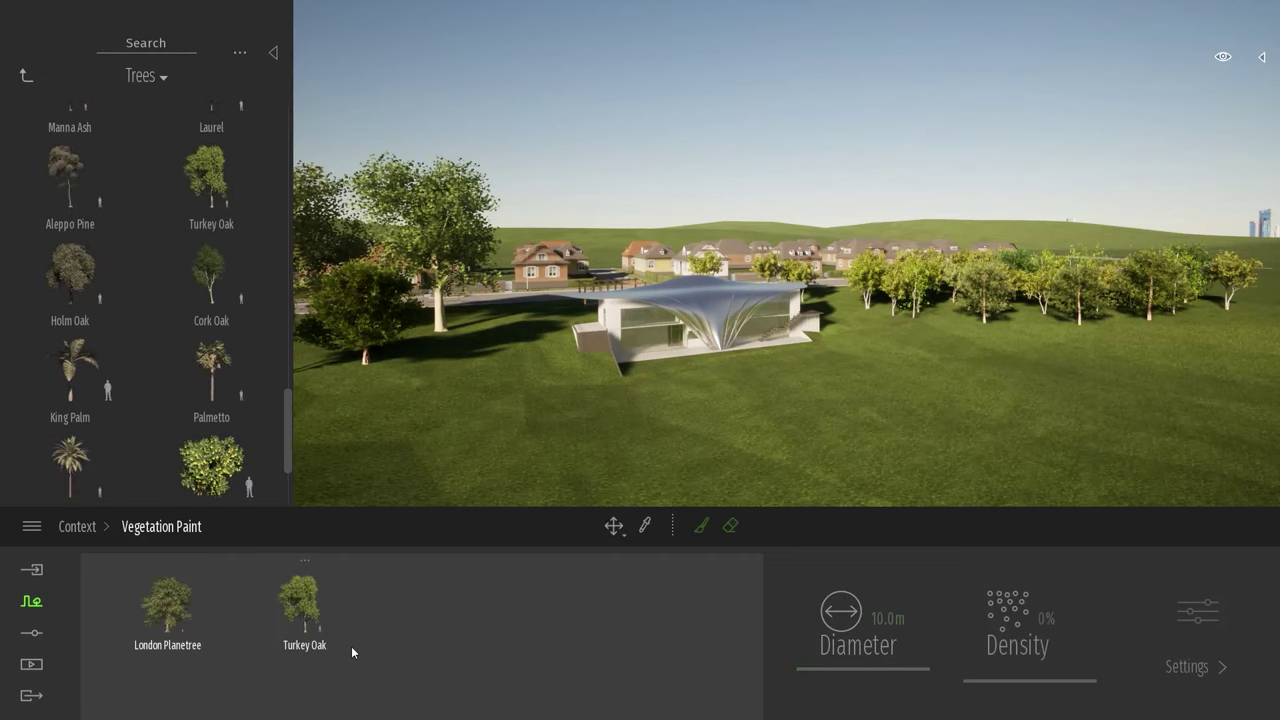
Paint London Planetree and Turkey Oak trees with a 10 m brush on the lawn beside the existing grove.
{"action": "left_click", "coordinate": [702, 529]}
{"action": "right_click_drag", "start_coordinate": [722, 362], "coordinate": [745, 345]}
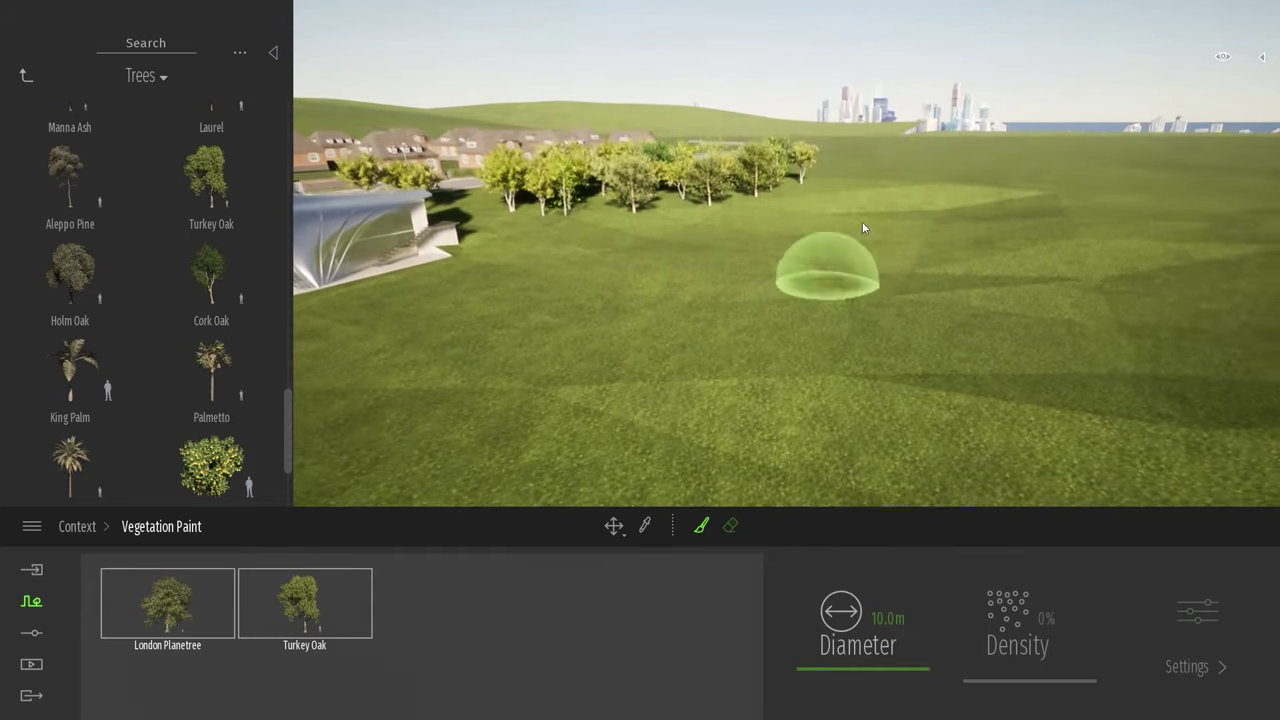
{"action": "left_click_drag", "start_coordinate": [822, 203], "coordinate": [774, 230]}
{"action": "mouse_move", "coordinate": [914, 190]}
{"action": "left_mouse_down"}
{"action": "mouse_move", "coordinate": [968, 309]}
{"action": "mouse_move", "coordinate": [1070, 227]}
{"action": "mouse_move", "coordinate": [1150, 365]}
{"action": "mouse_move", "coordinate": [1048, 215]}
{"action": "left_mouse_up"}
{"action": "key", "text": "e"}
{"action": "right_click_drag", "start_coordinate": [1048, 215], "coordinate": [1031, 216]}
{"action": "left_click_drag", "start_coordinate": [820, 25], "coordinate": [990, 353]}
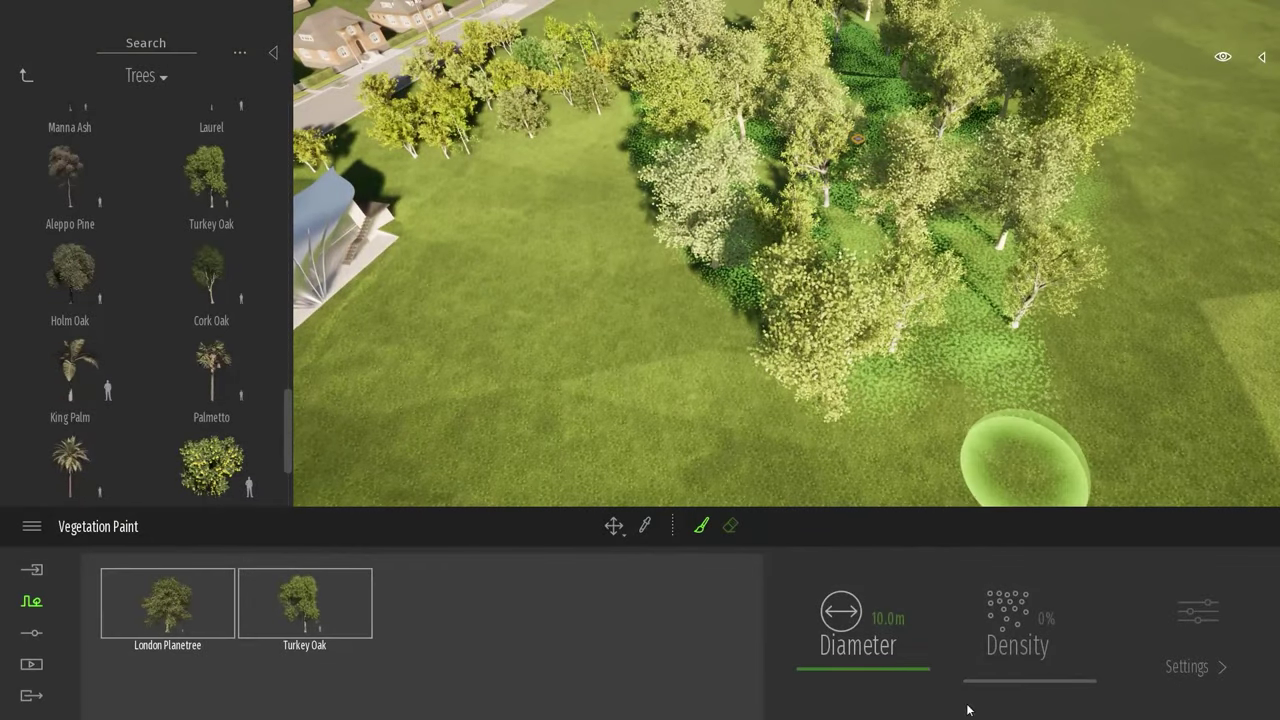
Enlarge the brush diameter to 64.8 m, paint a broad forest beside the grove, and end the painting.
{"action": "left_click_drag", "start_coordinate": [850, 661], "coordinate": [851, 604]}
{"action": "mouse_move", "coordinate": [850, 400]}
{"action": "right_mouse_down"}
{"action": "mouse_move", "coordinate": [850, 385]}
{"action": "mouse_move", "coordinate": [830, 387]}
{"action": "right_mouse_up"}
{"action": "mouse_move", "coordinate": [830, 387]}
{"action": "left_mouse_down"}
{"action": "mouse_move", "coordinate": [908, 199]}
{"action": "mouse_move", "coordinate": [614, 71]}
{"action": "mouse_move", "coordinate": [1148, 121]}
{"action": "mouse_move", "coordinate": [1120, 300]}
{"action": "mouse_move", "coordinate": [955, 93]}
{"action": "left_mouse_up"}
{"action": "right_click_drag", "start_coordinate": [932, 302], "coordinate": [932, 302]}
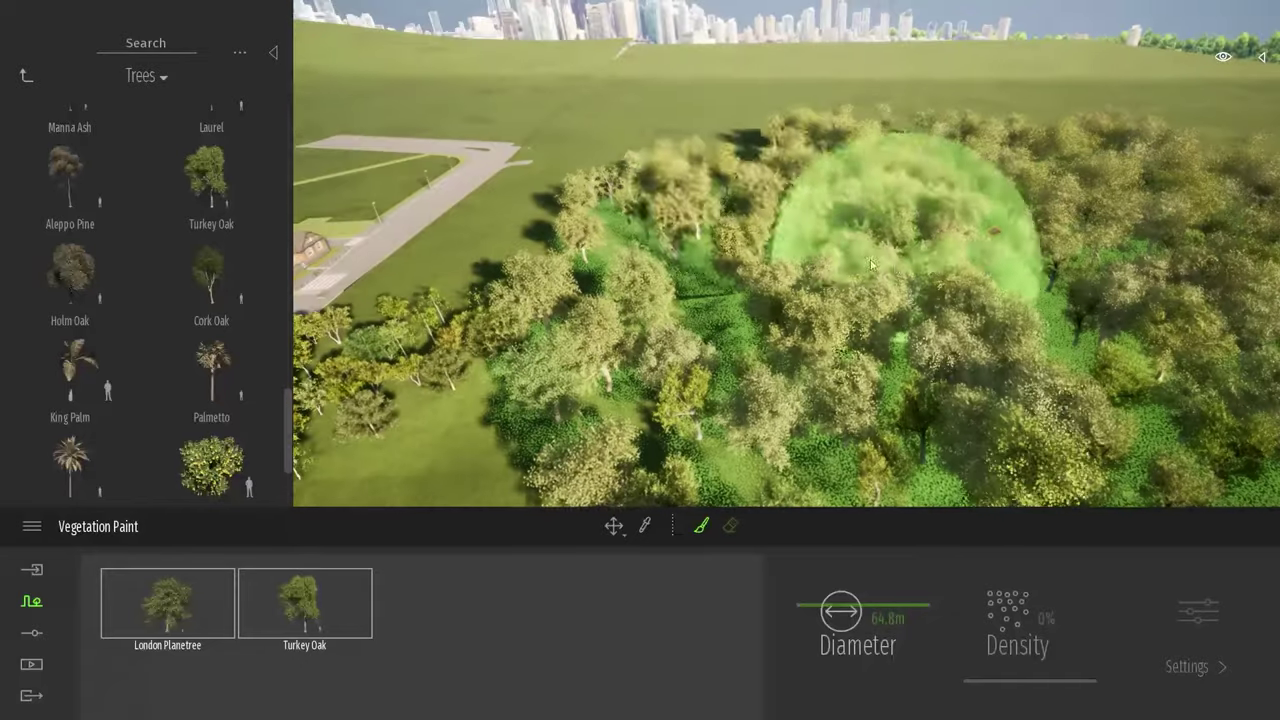
{"action": "key", "text": "Escape"}
{"action": "mouse_move", "coordinate": [1066, 409]}
{"action": "right_mouse_down"}
{"action": "mouse_move", "coordinate": [1035, 375]}
{"action": "mouse_move", "coordinate": [1050, 345]}
{"action": "mouse_move", "coordinate": [1085, 352]}
{"action": "right_mouse_up"}
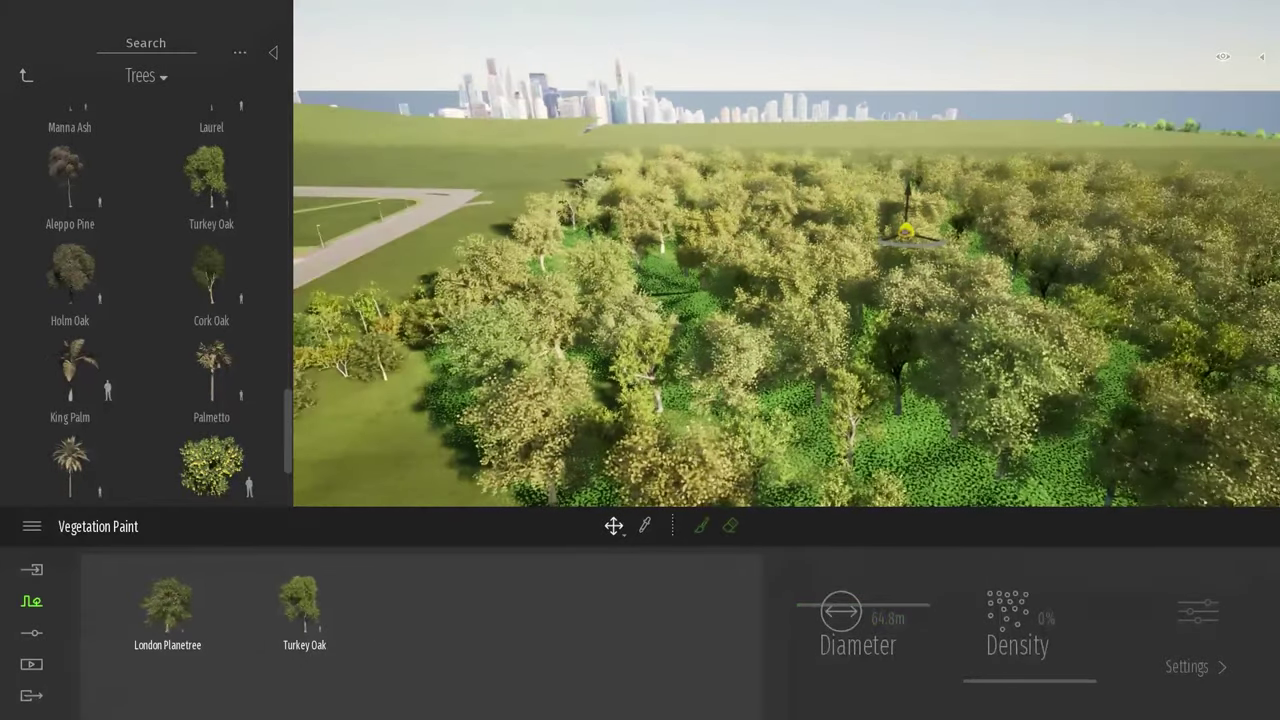
{"action": "key", "text": "Escape"}
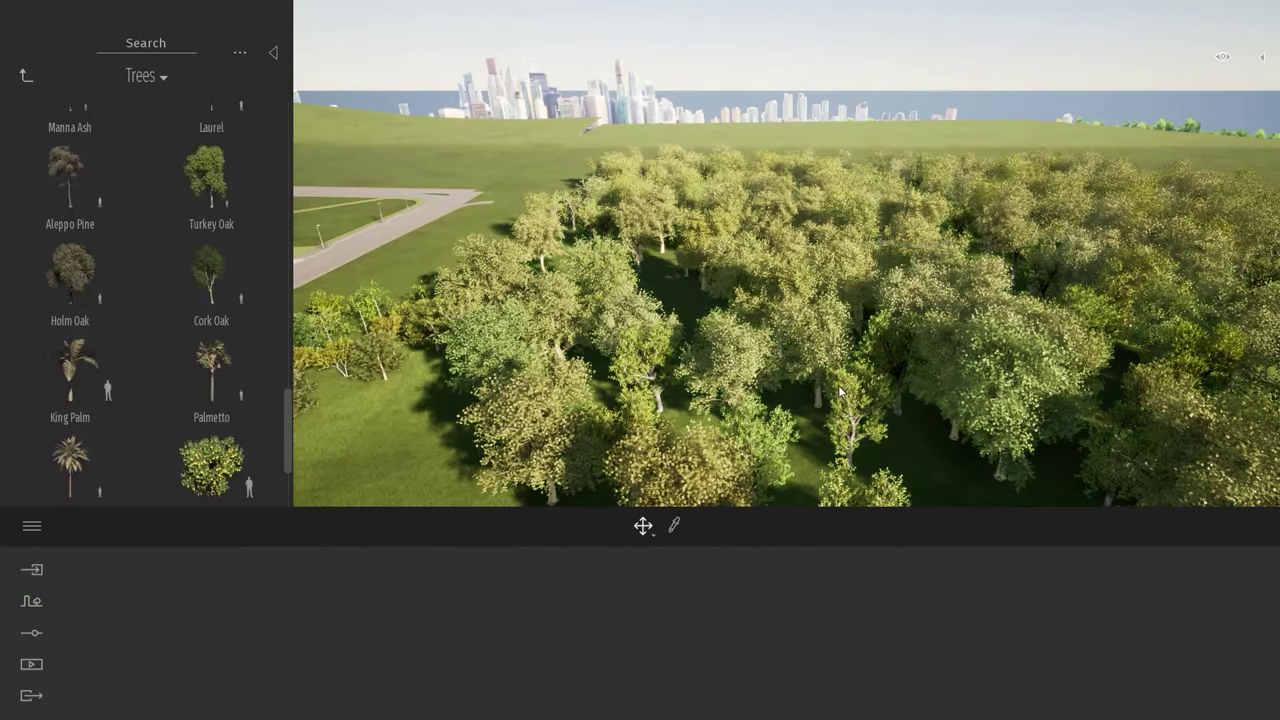
Select the painted forest and reduce the density of its London Planetree and Turkey Oak trees.
{"action": "left_click", "coordinate": [826, 278]}
{"action": "mouse_move", "coordinate": [170, 622]}
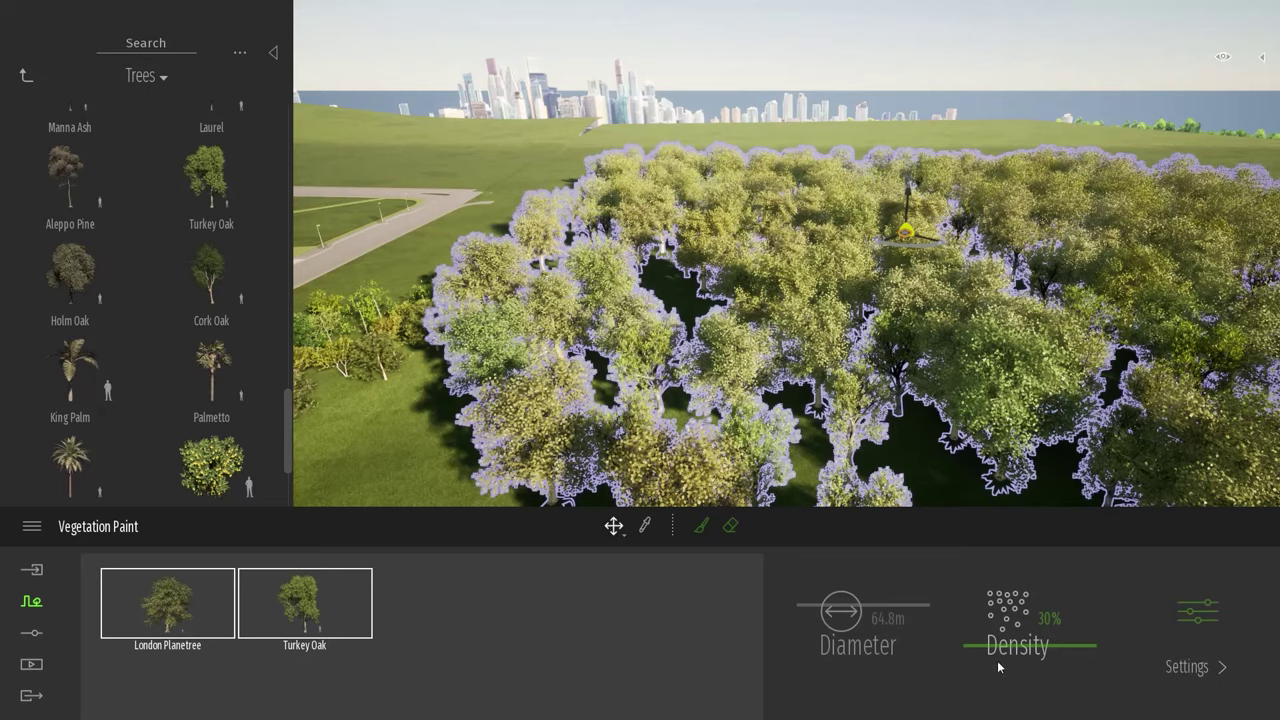
{"action": "left_click_drag", "start_coordinate": [1013, 650], "coordinate": [1018, 662]}
{"action": "key", "text": "Escape"}
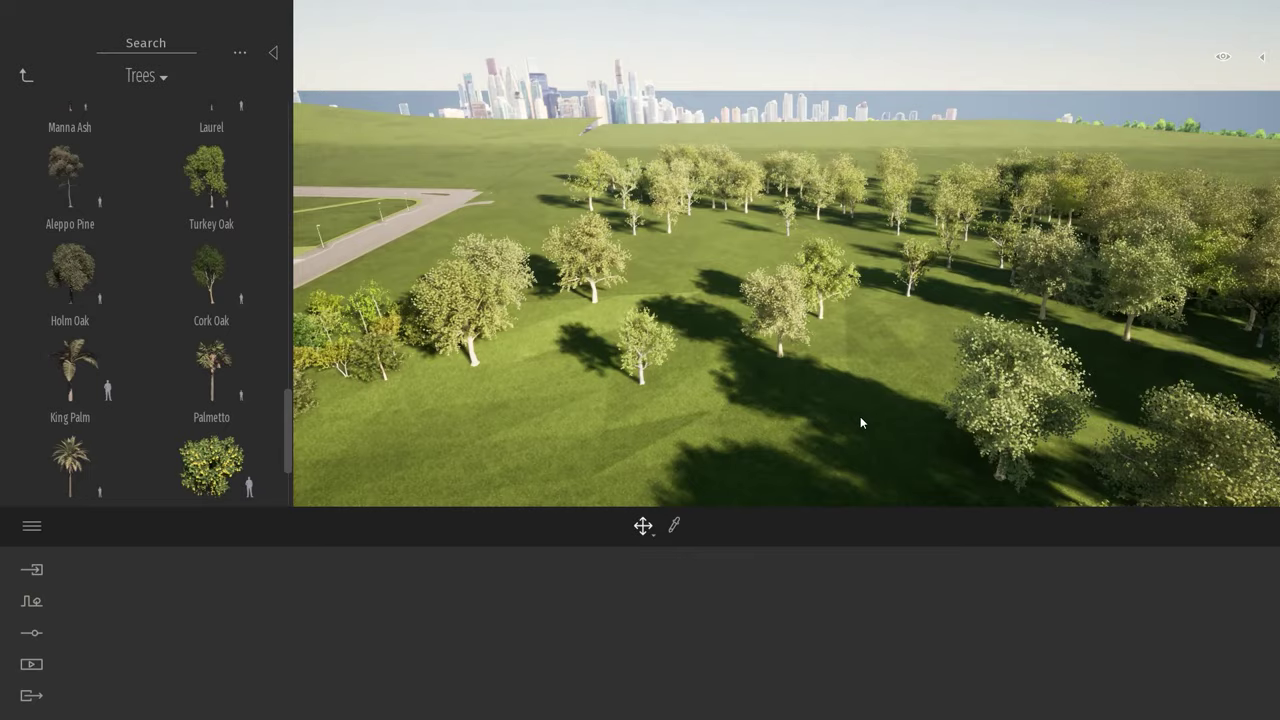
Open Vegetation scatter, load Turkey Oak and London Planetree into its palette, and select both species.
{"action": "right_click_drag", "start_coordinate": [858, 417], "coordinate": [830, 417]}
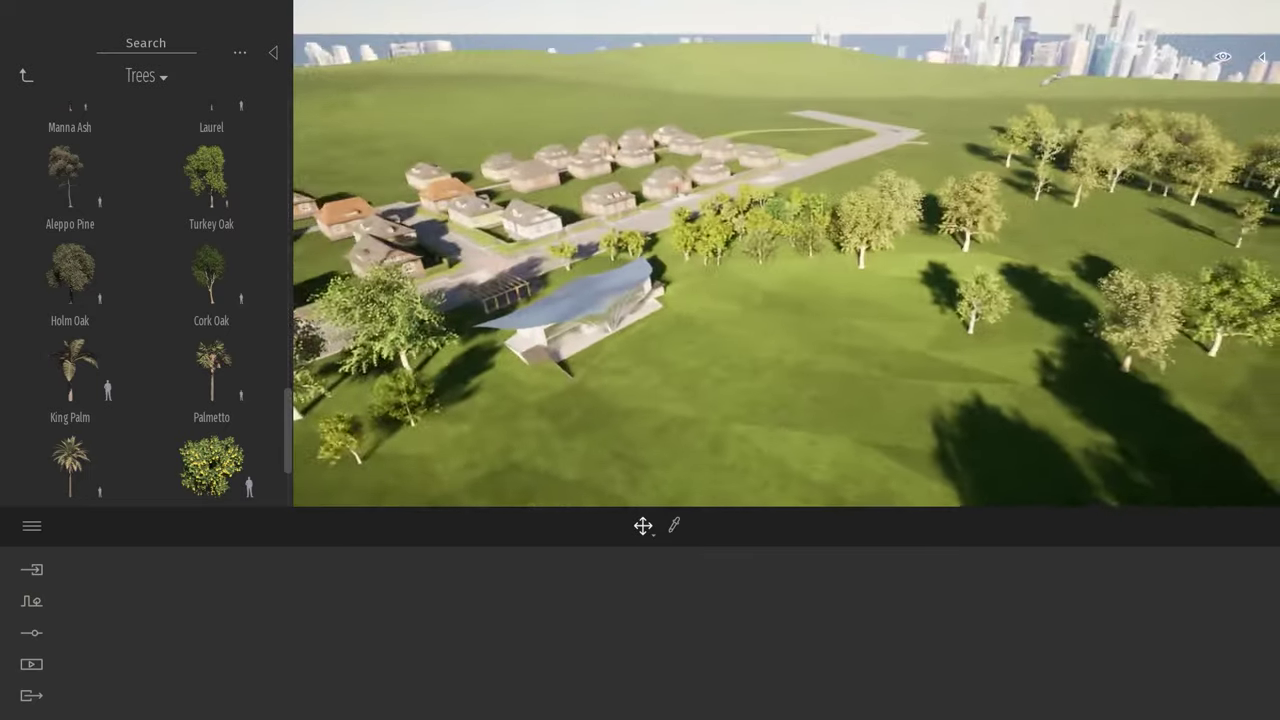
{"action": "mouse_move", "coordinate": [862, 417]}
{"action": "right_mouse_down"}
{"action": "mouse_move", "coordinate": [850, 414]}
{"action": "mouse_move", "coordinate": [862, 402]}
{"action": "right_mouse_up"}
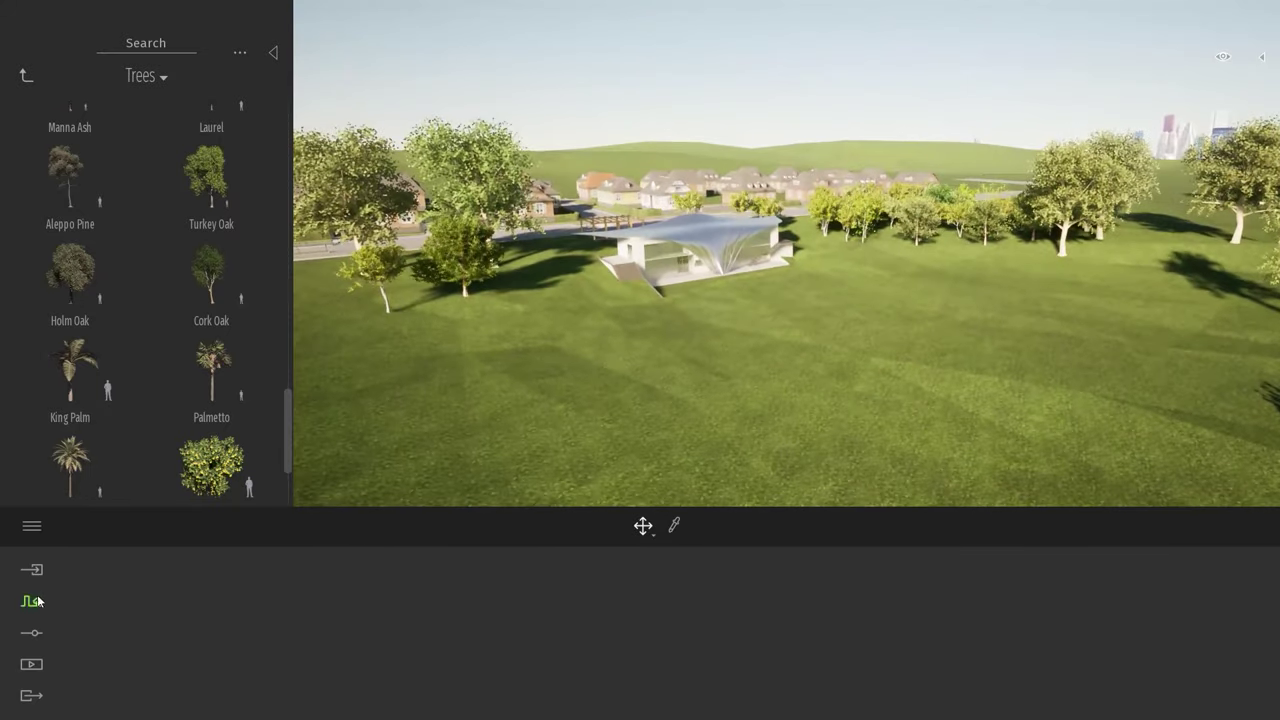
{"action": "left_click", "coordinate": [758, 625]}
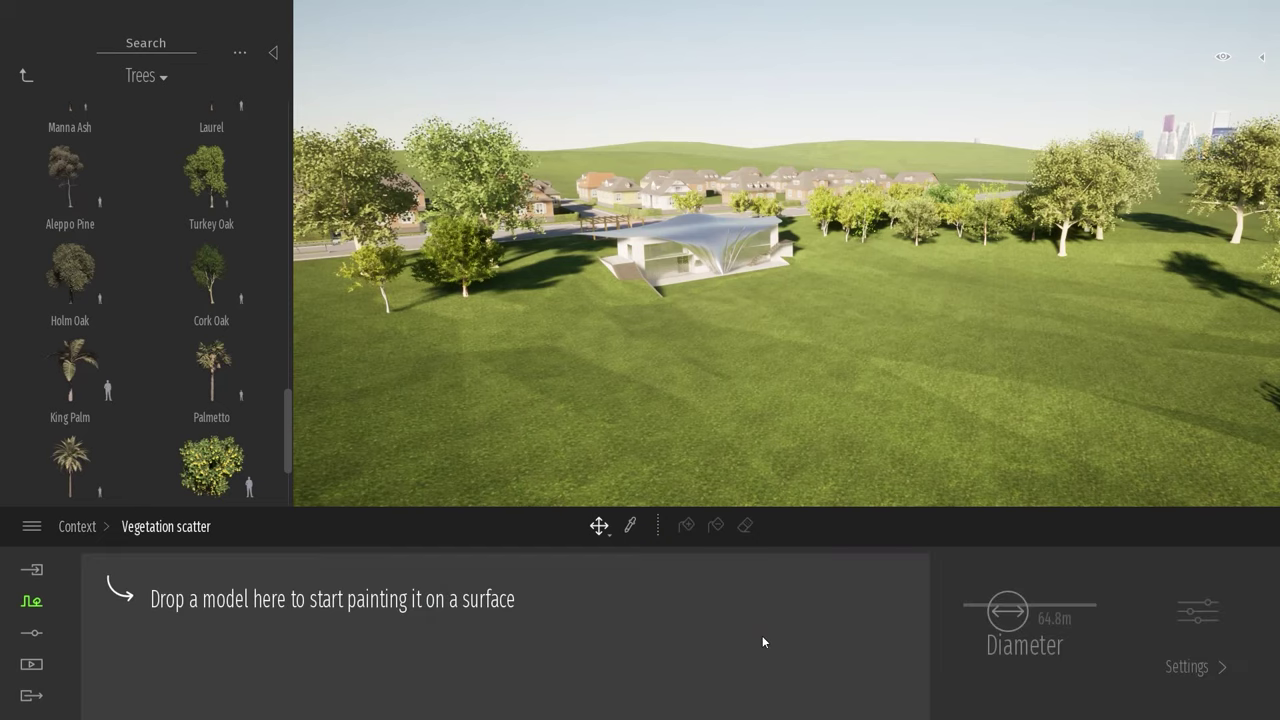
{"action": "mouse_move", "coordinate": [251, 311]}
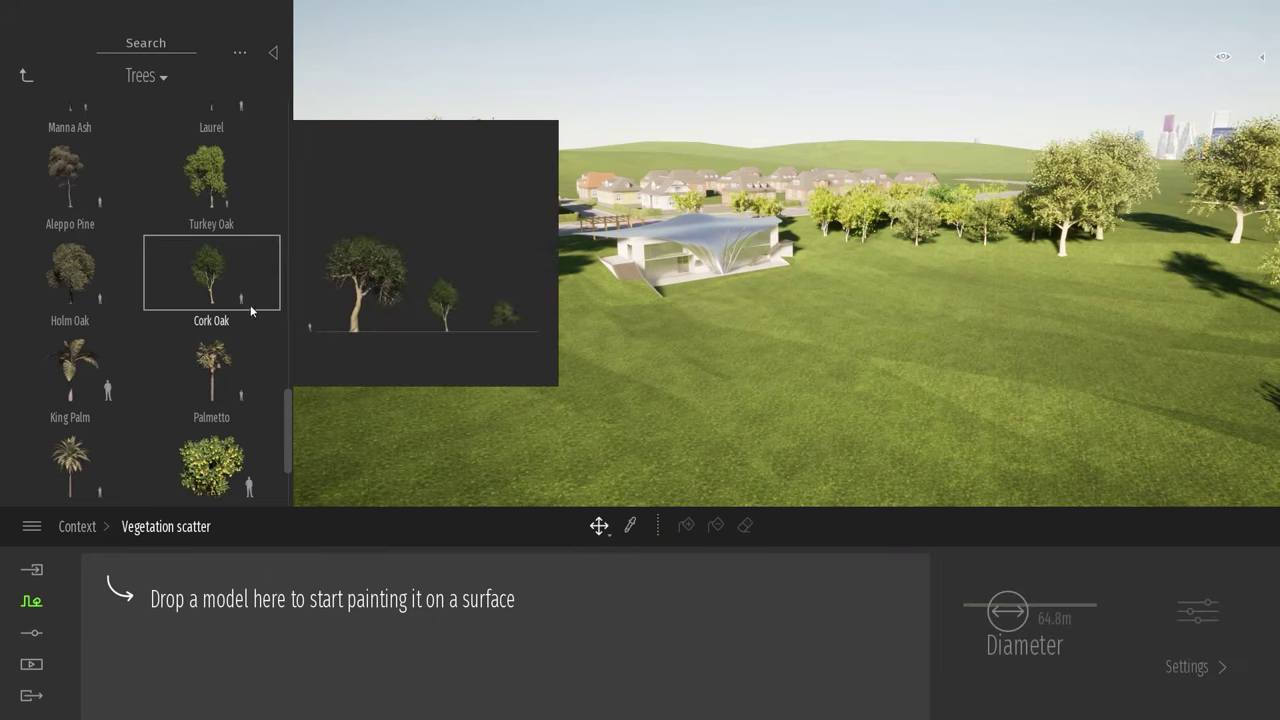
{"action": "left_click_drag", "start_coordinate": [209, 182], "coordinate": [230, 643]}
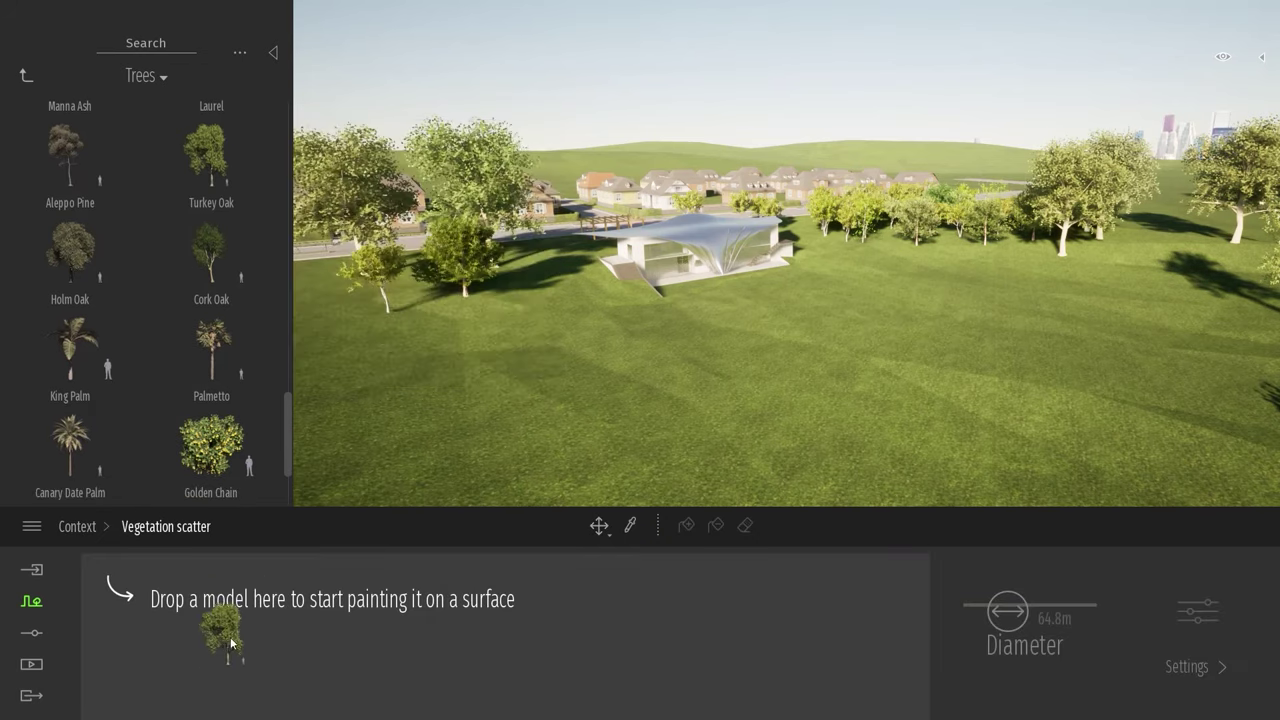
{"action": "left_click_drag", "start_coordinate": [289, 470], "coordinate": [287, 229]}
{"action": "mouse_move", "coordinate": [71, 323]}
{"action": "left_click_drag", "start_coordinate": [70, 323], "coordinate": [298, 625]}
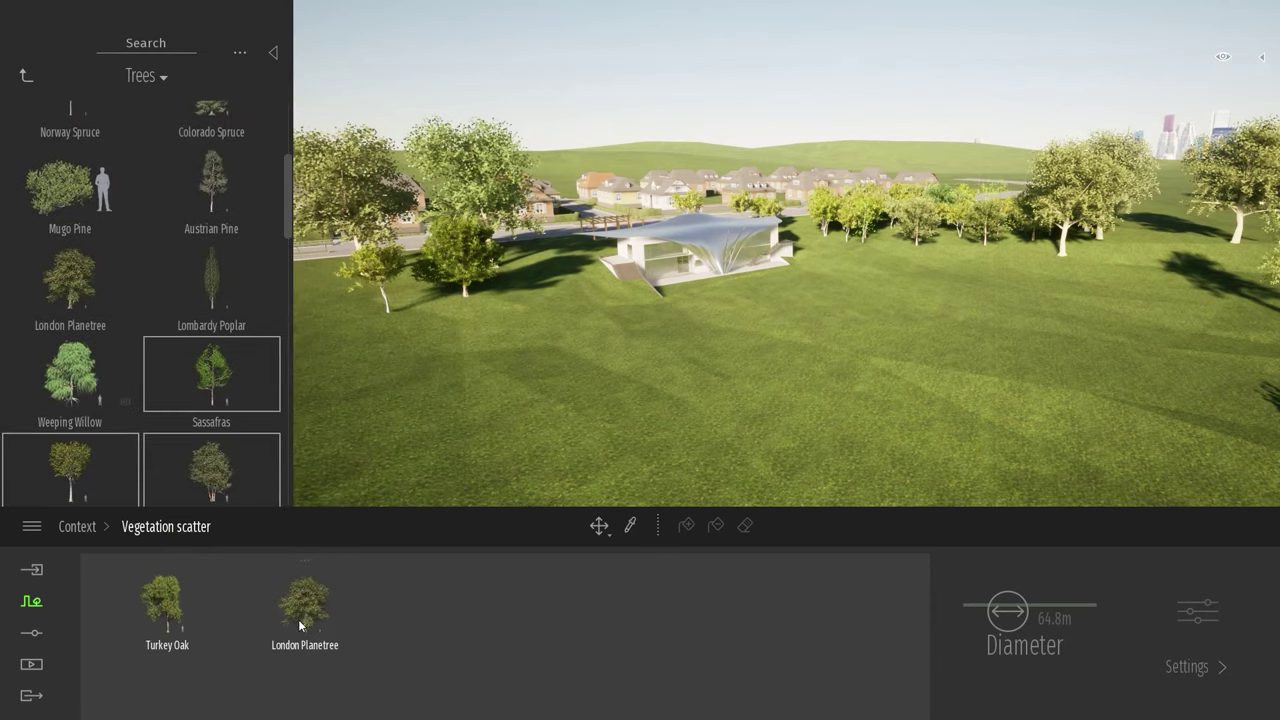
{"action": "left_click", "coordinate": [173, 602]}
{"action": "left_click", "coordinate": [330, 630]}
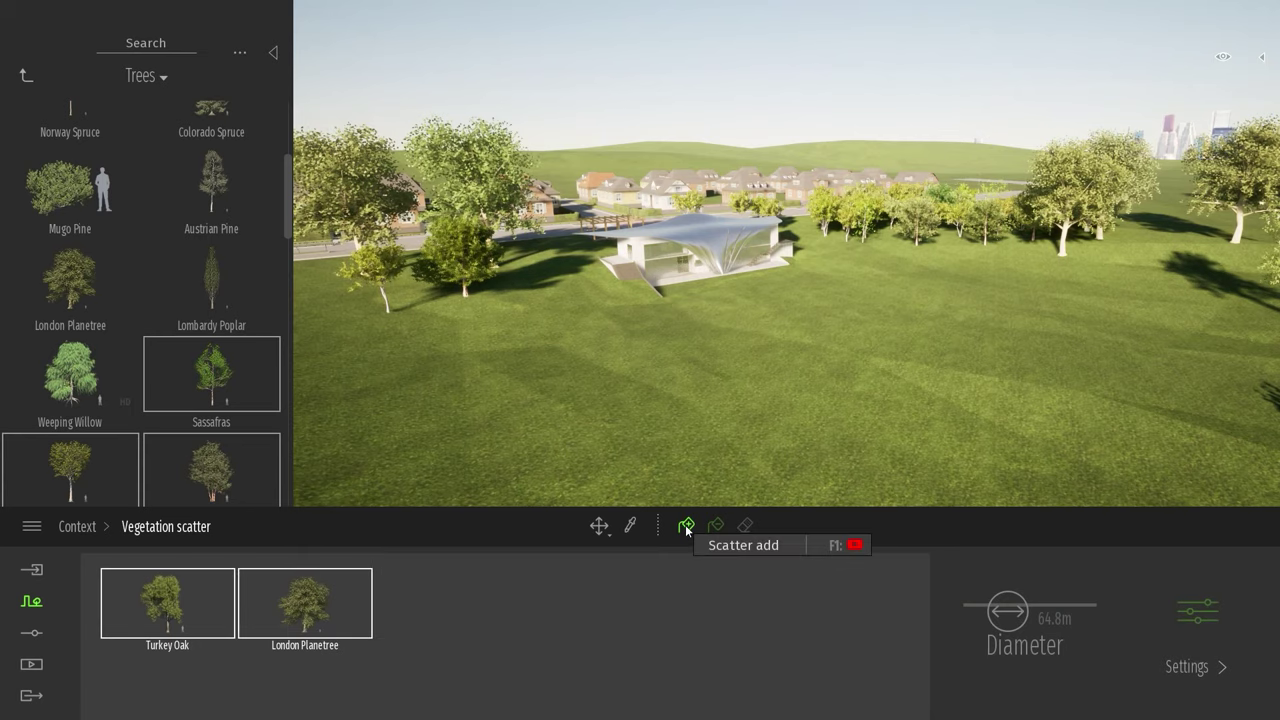
Scatter the Turkey Oak and London Planetree mix across the whole terrain.
{"action": "right_click_drag", "start_coordinate": [820, 350], "coordinate": [823, 349]}
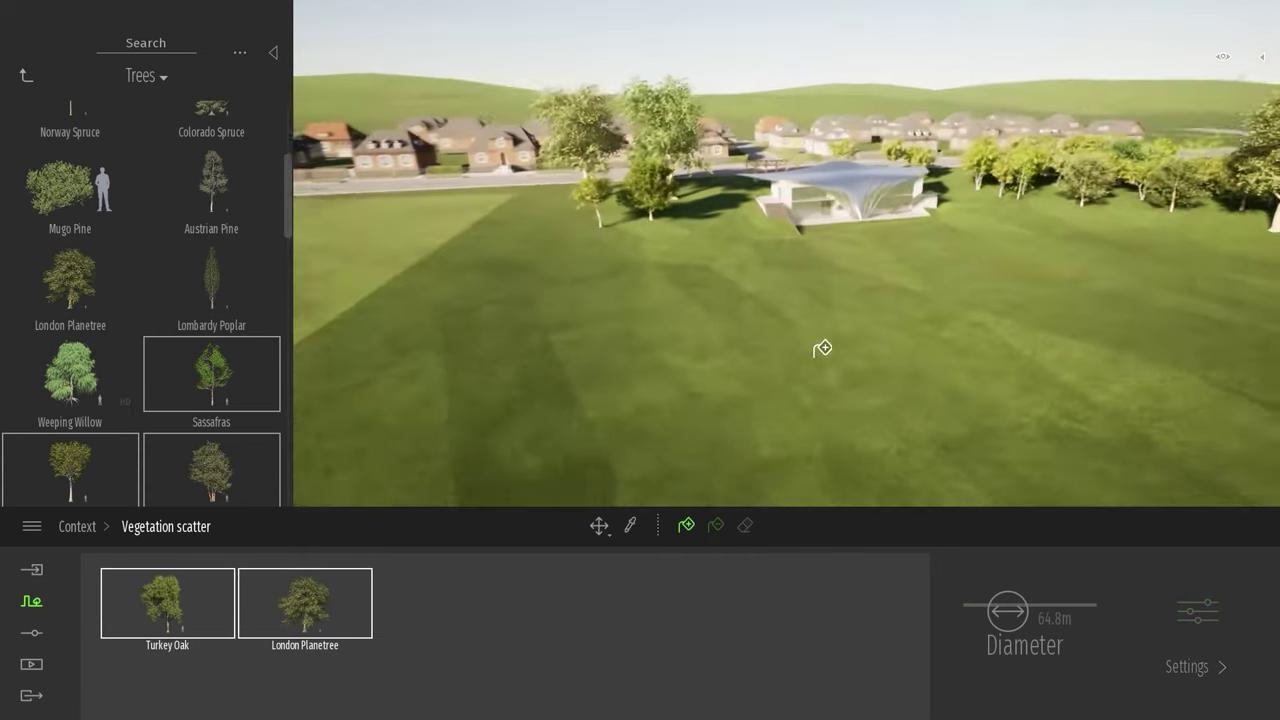
{"action": "left_click", "coordinate": [498, 257]}
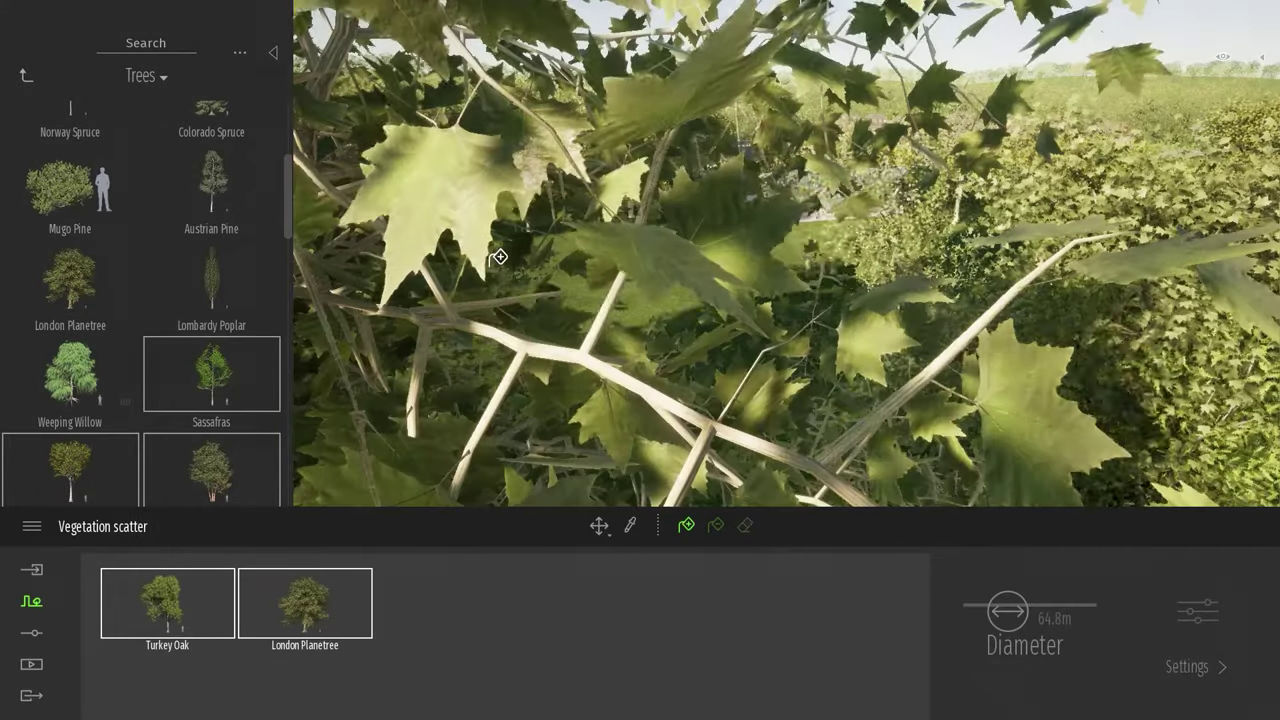
{"action": "scroll", "coordinate": [780, 180], "scroll_direction": "down", "scroll_amount": 5}
{"action": "right_click_drag", "start_coordinate": [780, 180], "coordinate": [782, 180]}
{"action": "middle_click_drag", "start_coordinate": [782, 180], "coordinate": [737, 338]}
{"action": "right_click_drag", "start_coordinate": [740, 386], "coordinate": [960, 276]}
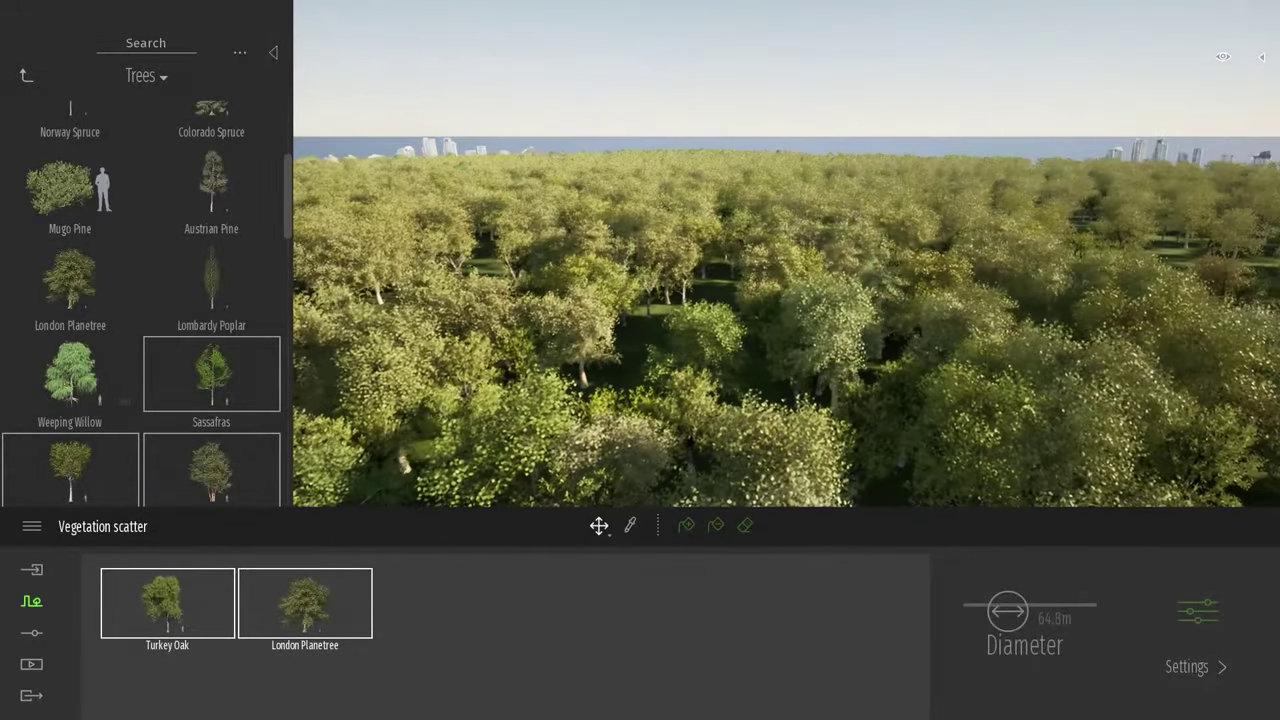
{"action": "right_click_drag", "start_coordinate": [740, 300], "coordinate": [1100, 322]}
{"action": "right_click_drag", "start_coordinate": [739, 381], "coordinate": [884, 442]}
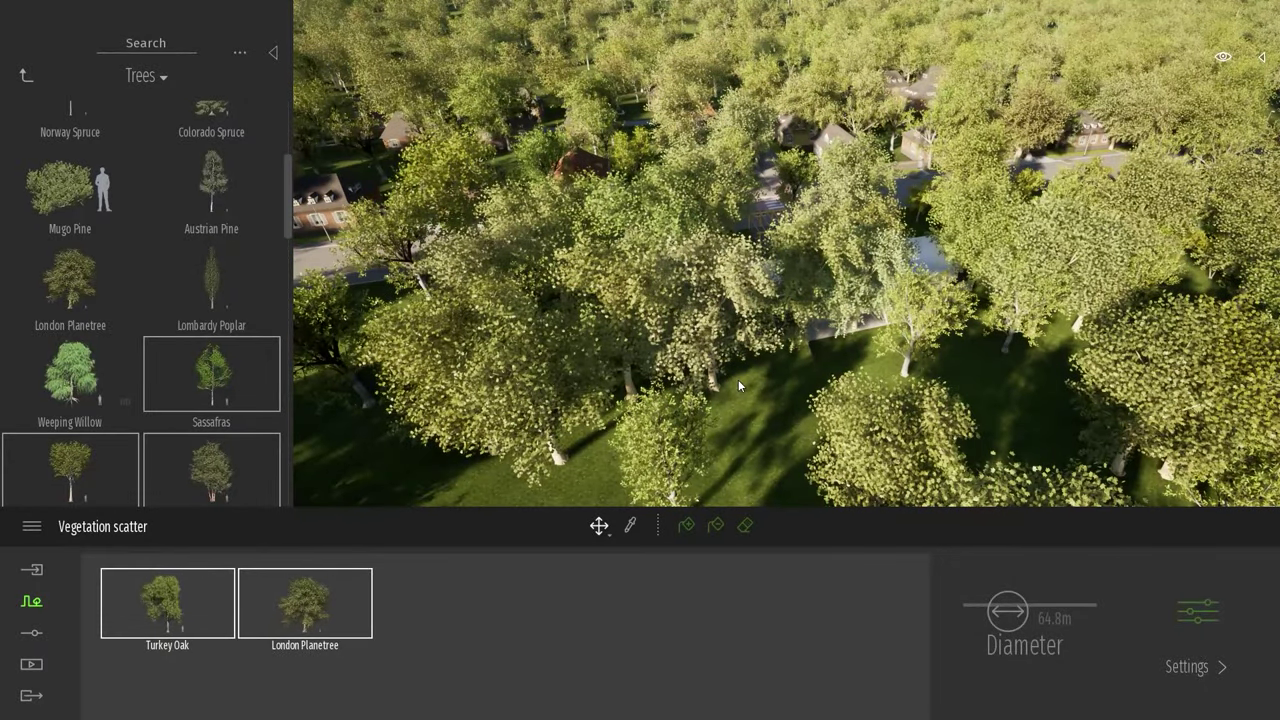
Examine how the scattered trees cover the building, its surroundings and the neighbouring houses.
{"action": "key", "text": "w"}
{"action": "right_click_drag", "start_coordinate": [745, 340], "coordinate": [818, 408]}
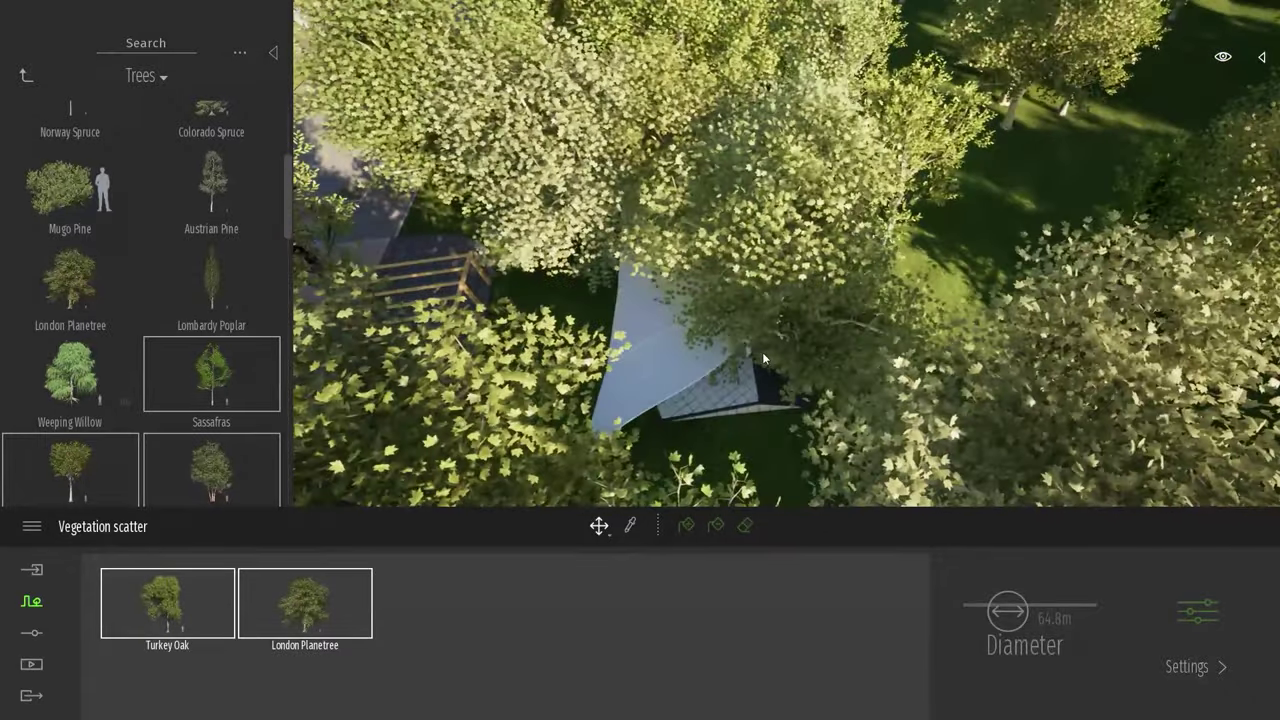
{"action": "right_click_drag", "start_coordinate": [762, 352], "coordinate": [715, 362]}
{"action": "key", "text": "w"}
{"action": "right_click_drag", "start_coordinate": [864, 294], "coordinate": [884, 258]}
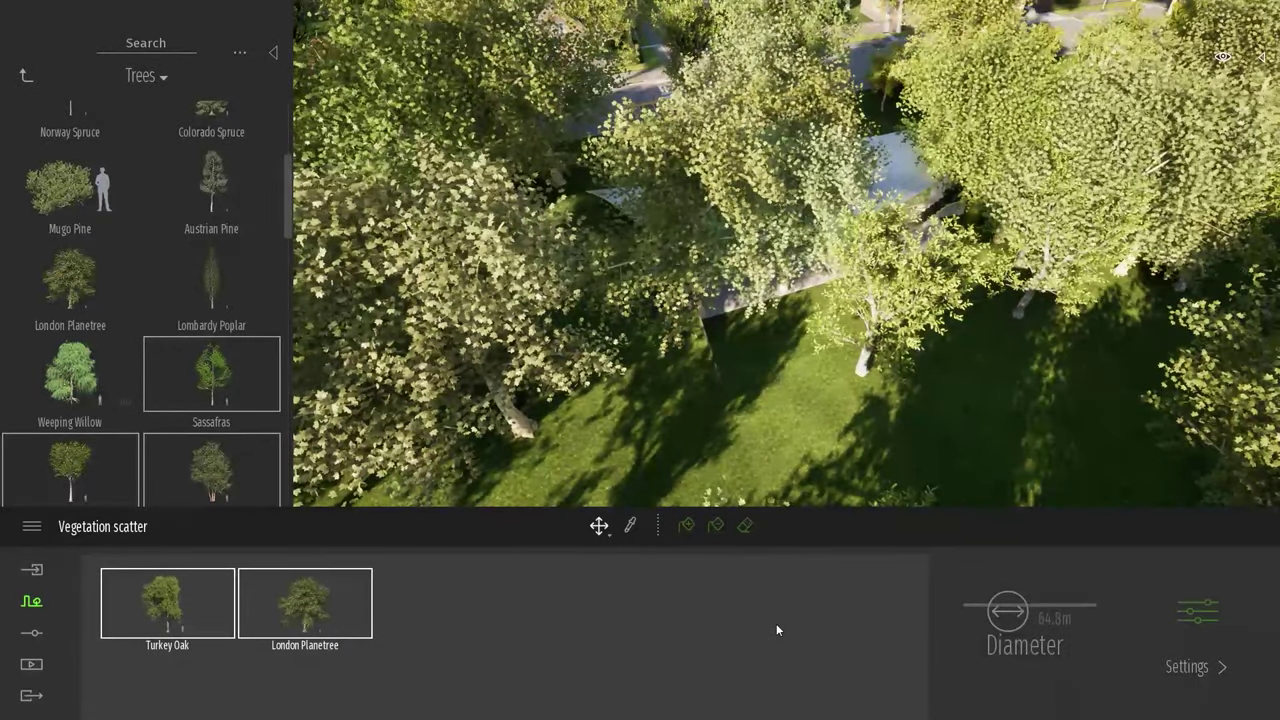
{"action": "key", "text": "s"}
{"action": "right_click_drag", "start_coordinate": [753, 461], "coordinate": [753, 430]}
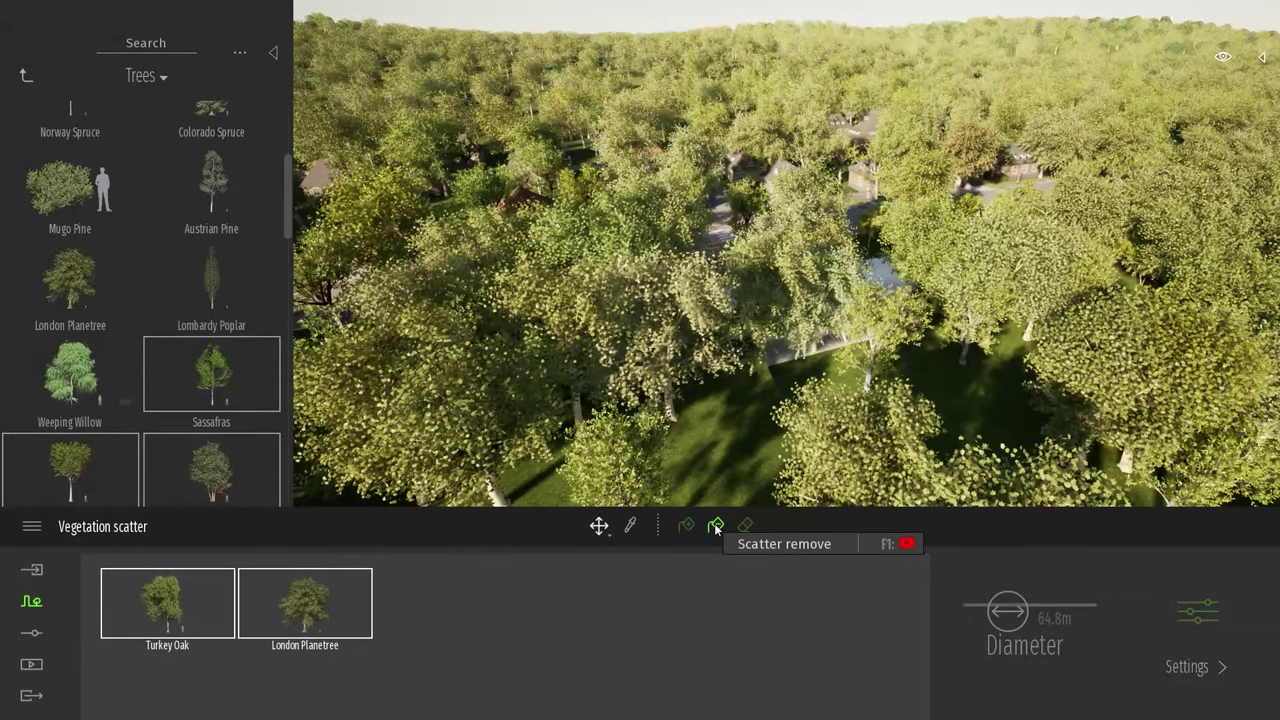
{"action": "right_click_drag", "start_coordinate": [585, 447], "coordinate": [411, 390]}
{"action": "right_click_drag", "start_coordinate": [738, 364], "coordinate": [762, 520]}
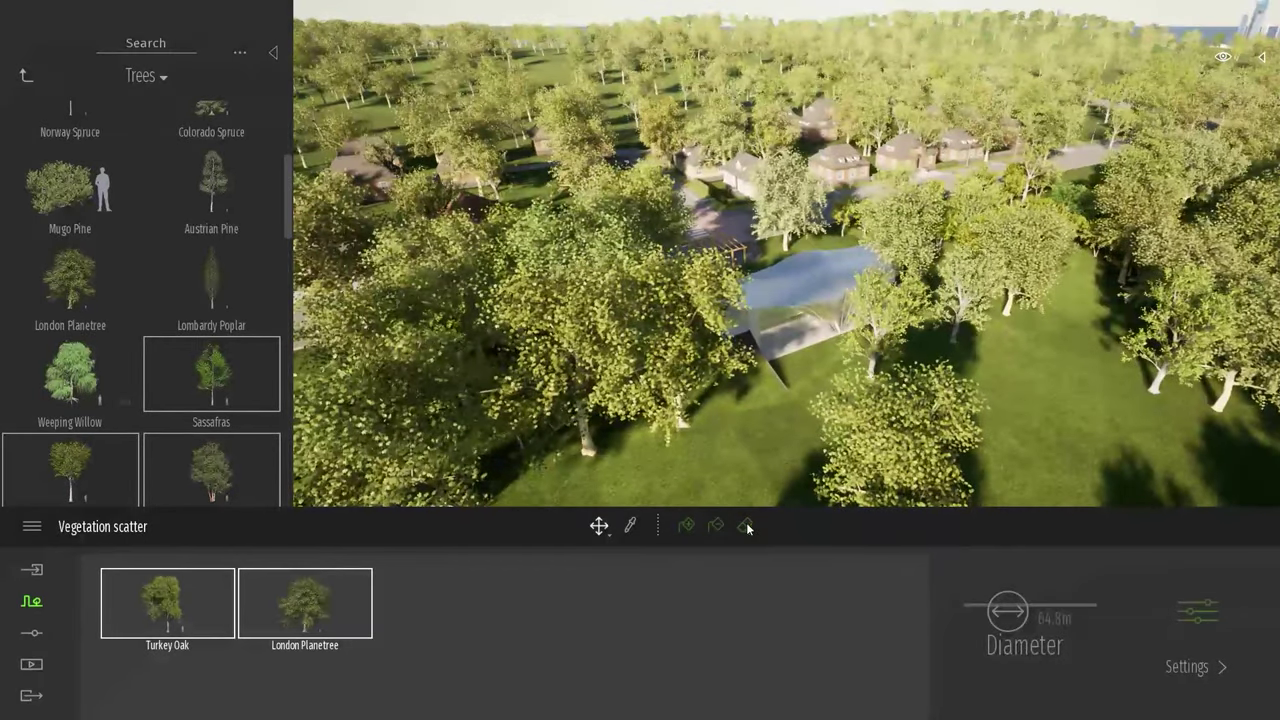
Erase the scattered trees on and around the building with the 64.8 m eraser to open a clearing.
{"action": "left_click", "coordinate": [746, 525]}
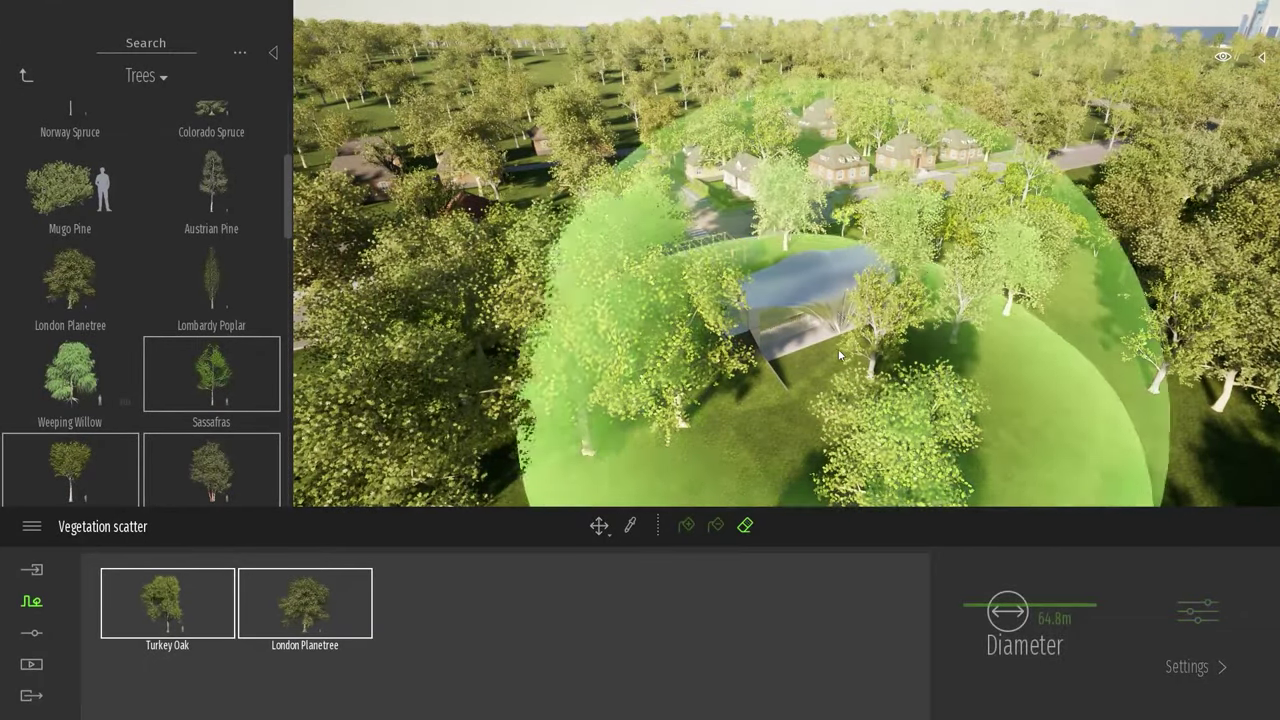
{"action": "left_click", "coordinate": [808, 268]}
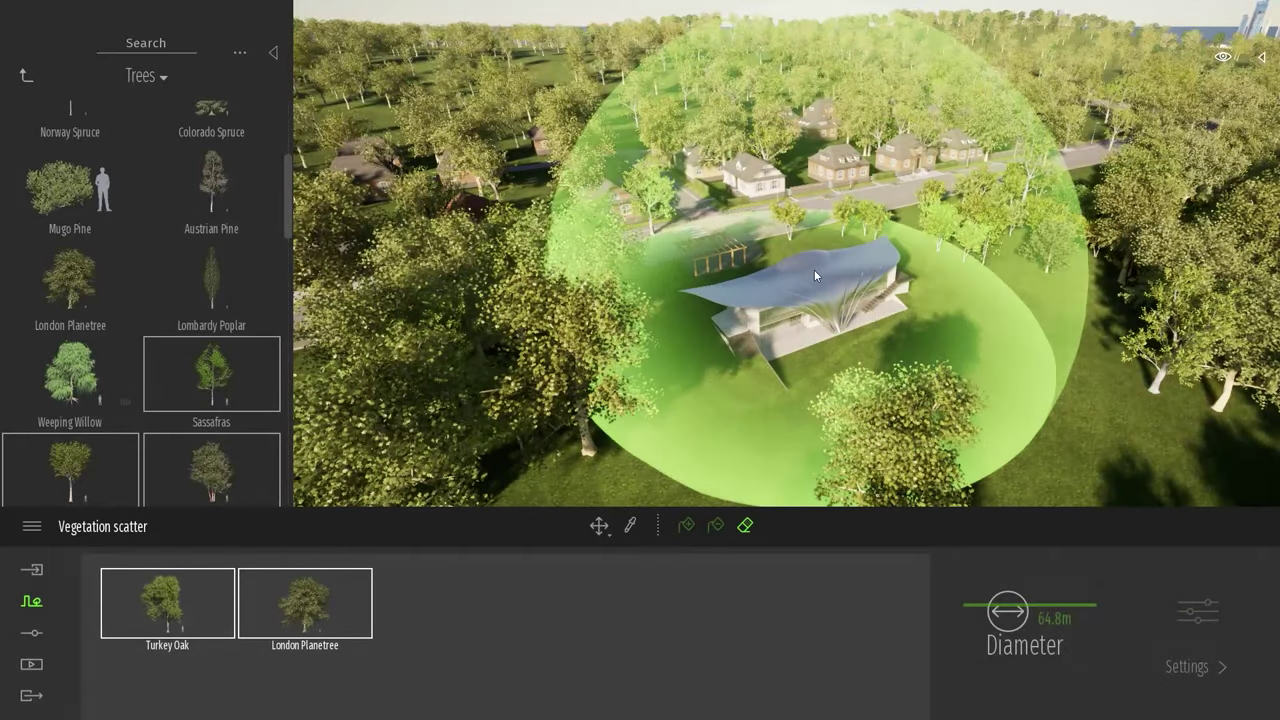
{"action": "key", "text": "d"}
{"action": "right_click_drag", "start_coordinate": [826, 284], "coordinate": [772, 288]}
{"action": "left_click", "coordinate": [772, 292]}
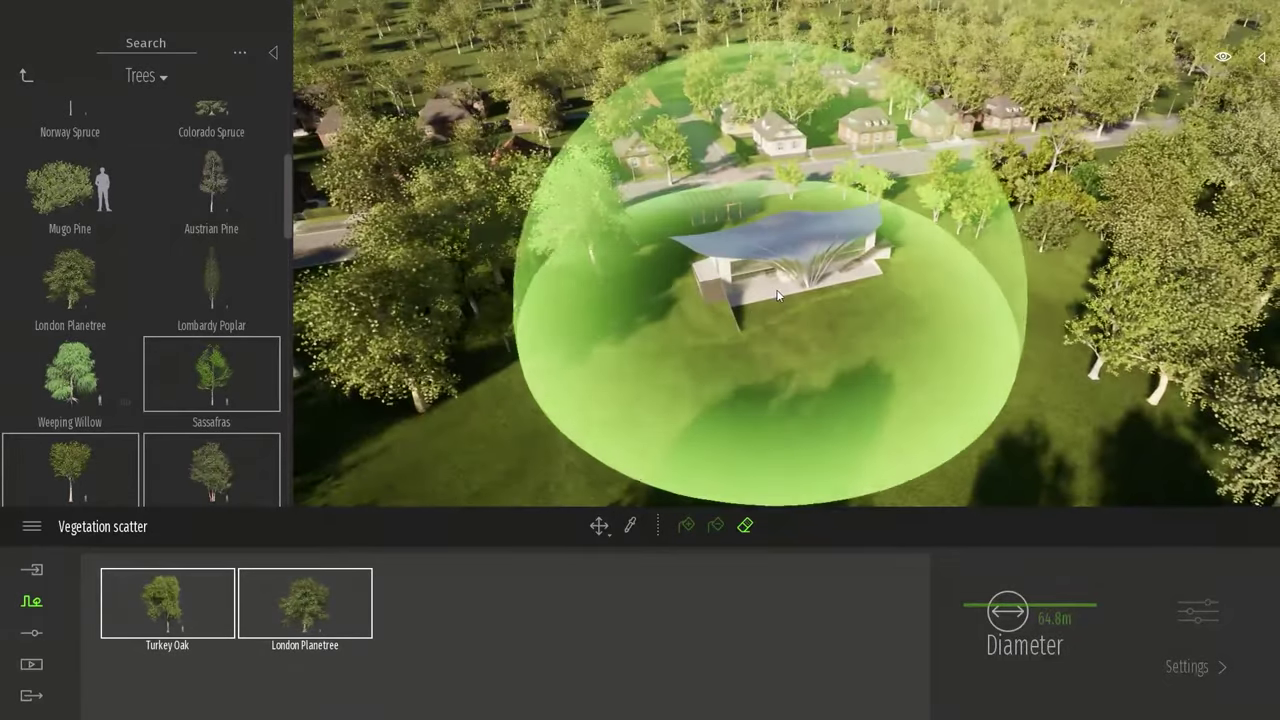
{"action": "key", "text": "Escape"}
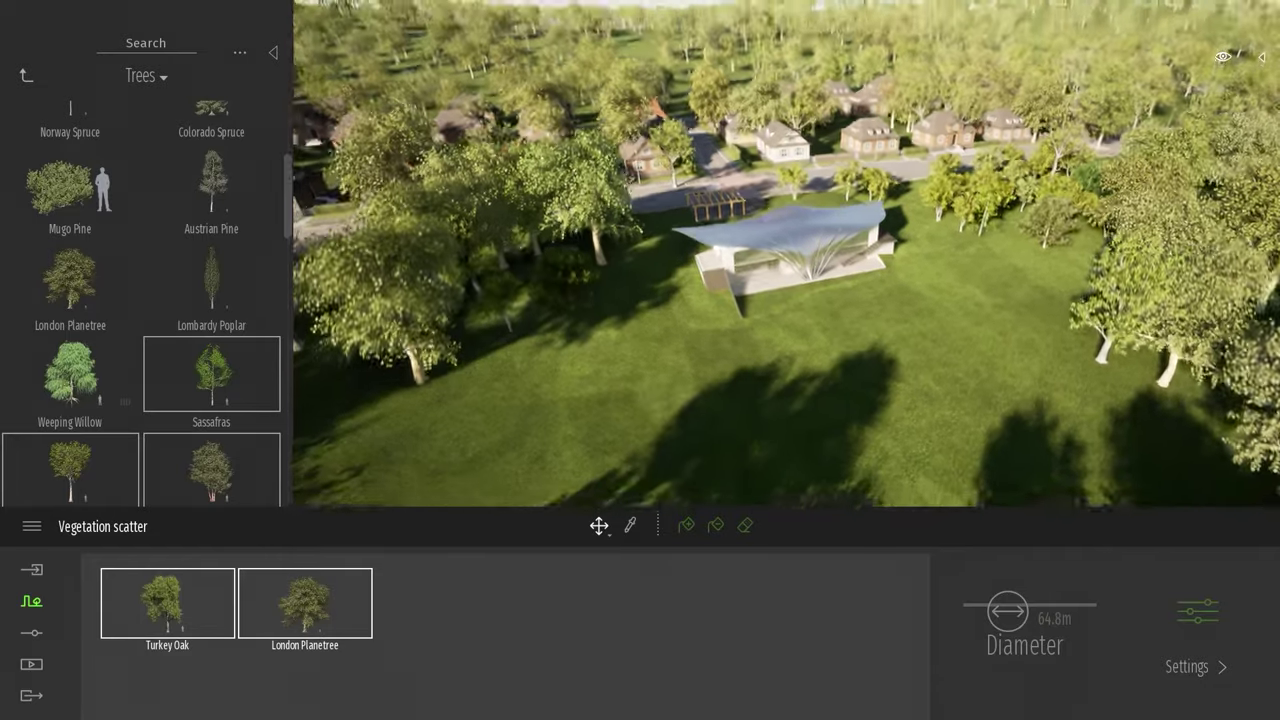
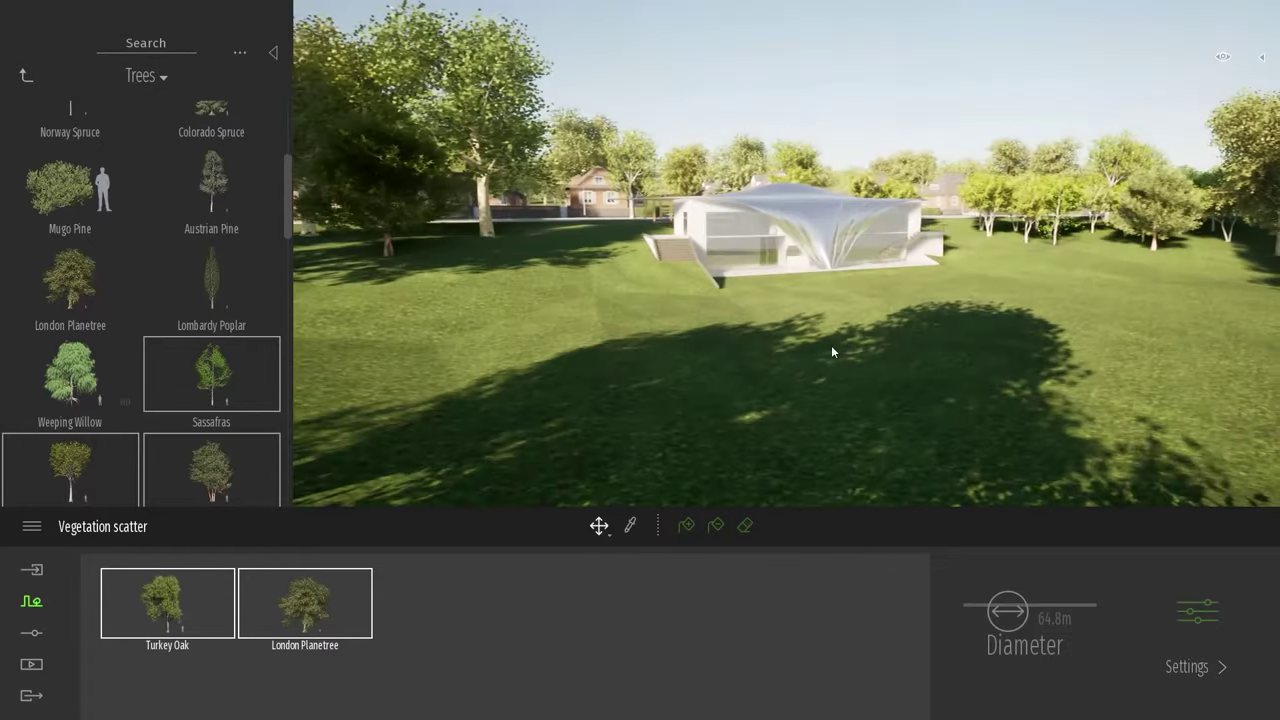
Leave Vegetation scatter, open the Vegetation Paint tool, and browse the library to the Grass and flowers category.
{"action": "key", "text": "w"}
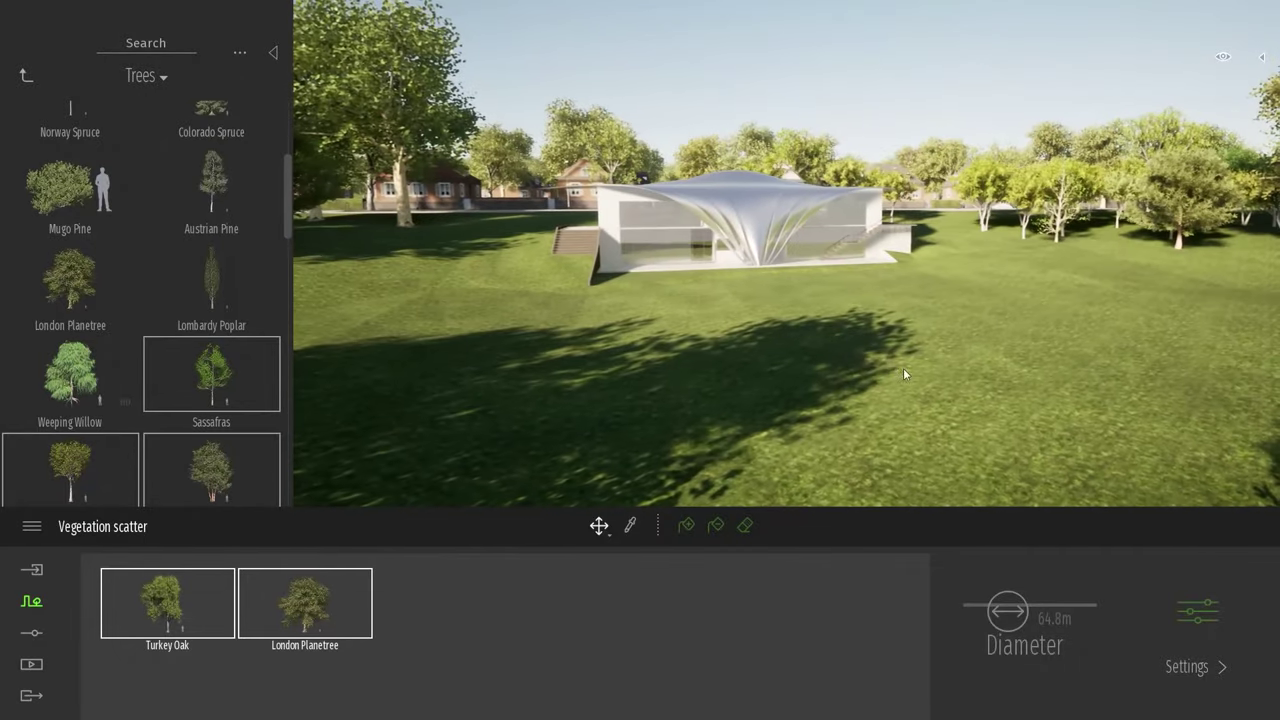
{"action": "key", "text": "d"}
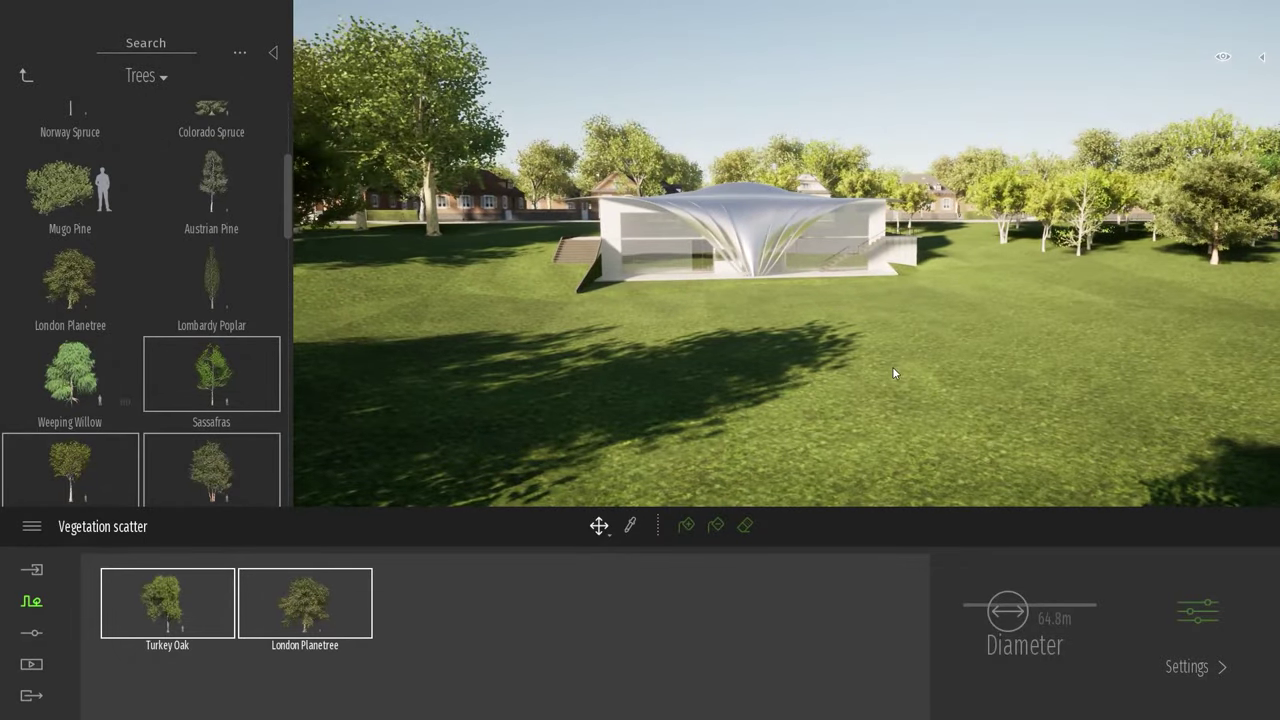
{"action": "key", "text": "Escape"}
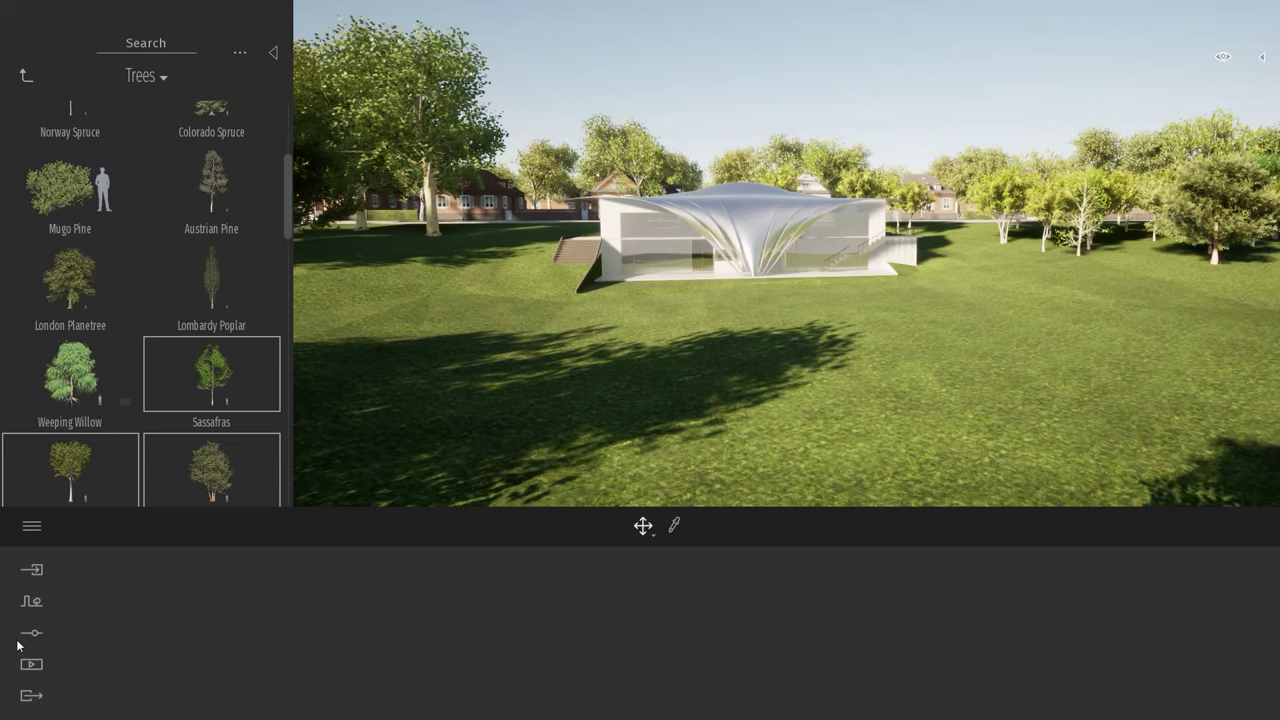
{"action": "left_click", "coordinate": [32, 606]}
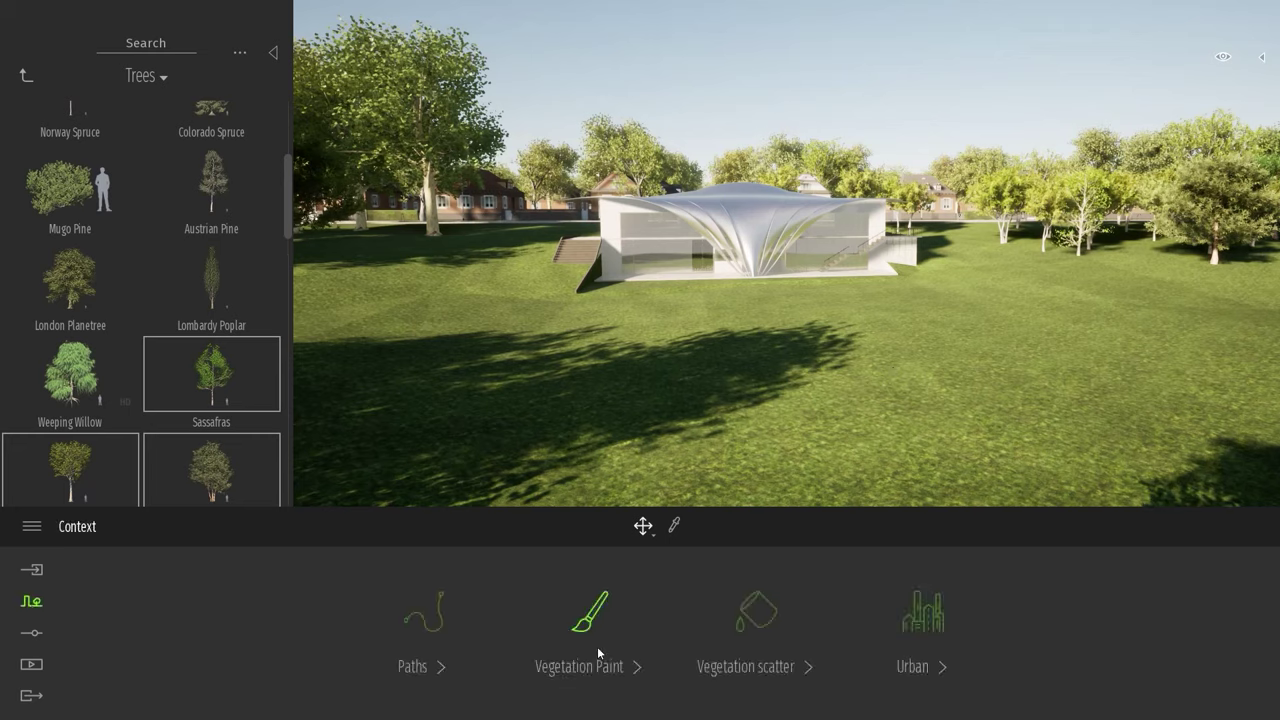
{"action": "left_click", "coordinate": [590, 612]}
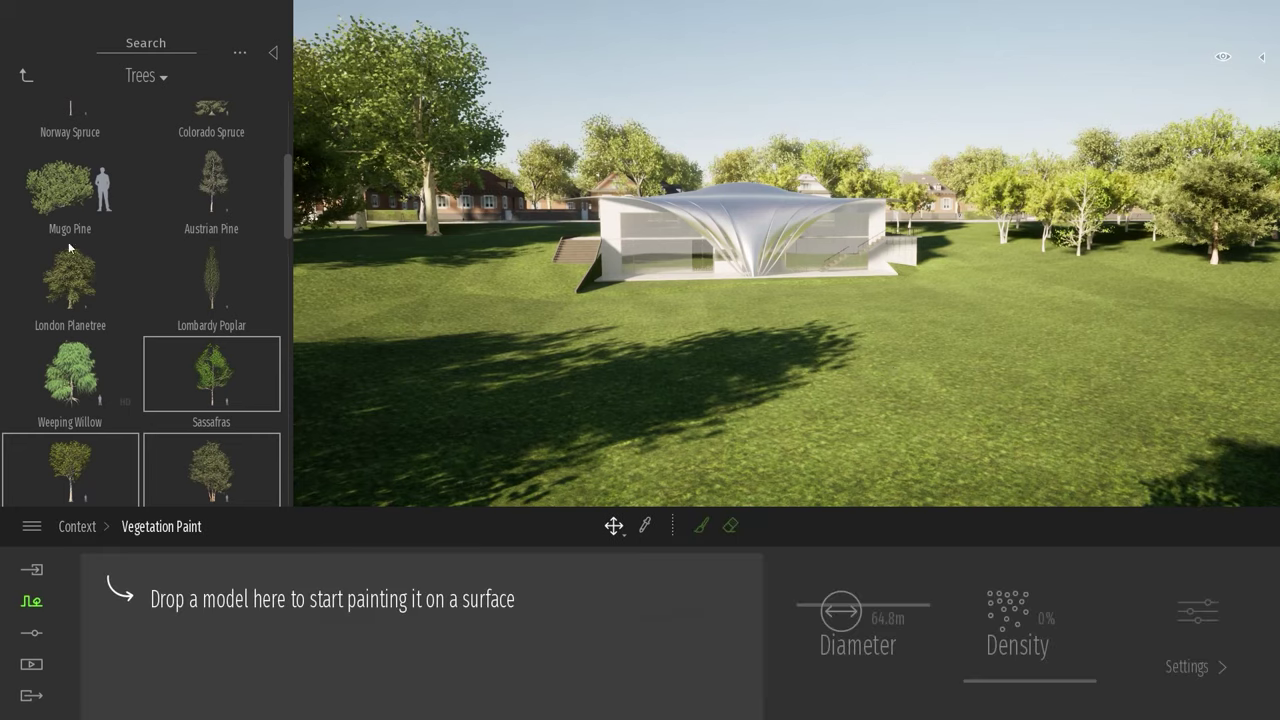
{"action": "left_click", "coordinate": [24, 75]}
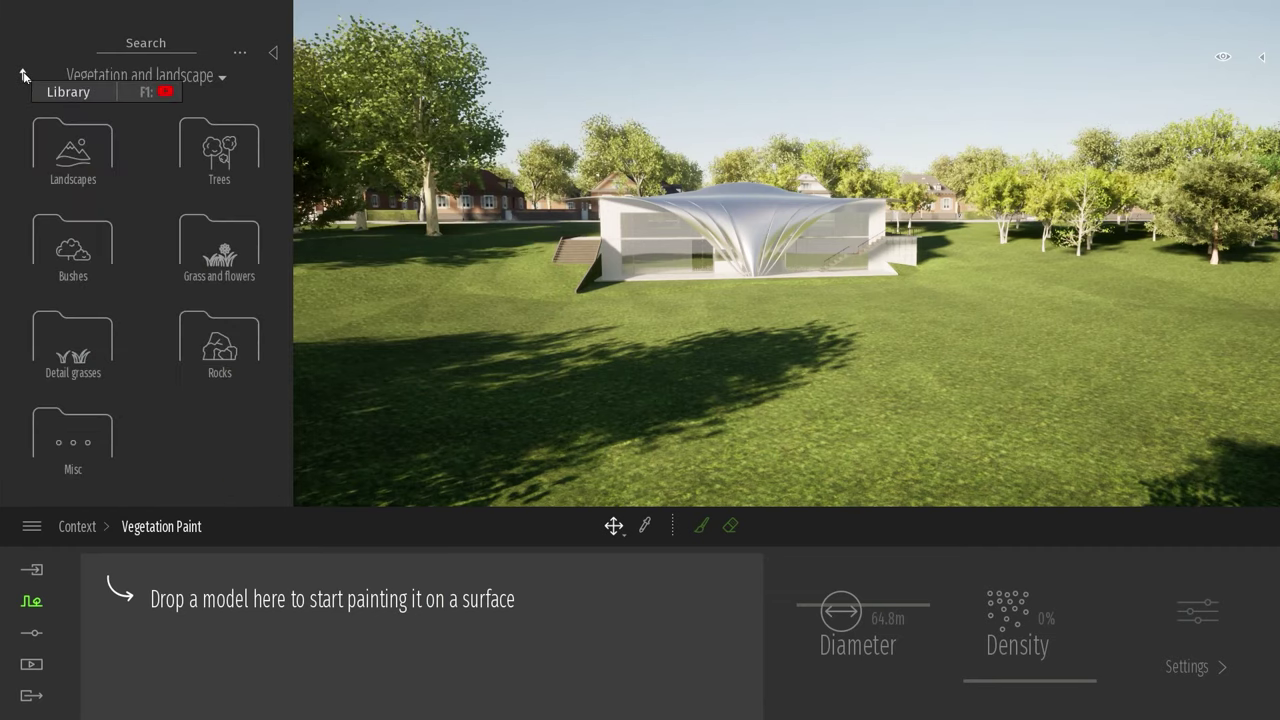
{"action": "left_click", "coordinate": [243, 250]}
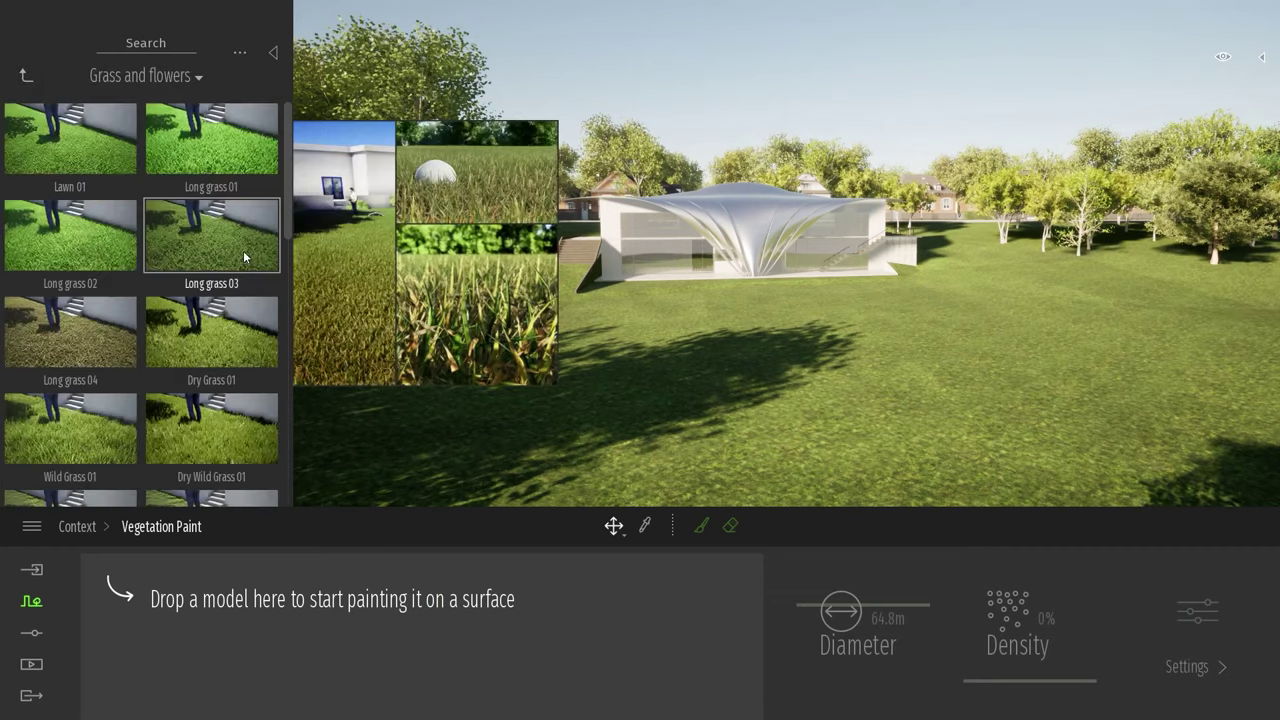
Add Wild Grass 01 to the vegetation paint palette and set the brush diameter to 4.0 m.
{"action": "mouse_move", "coordinate": [76, 429]}
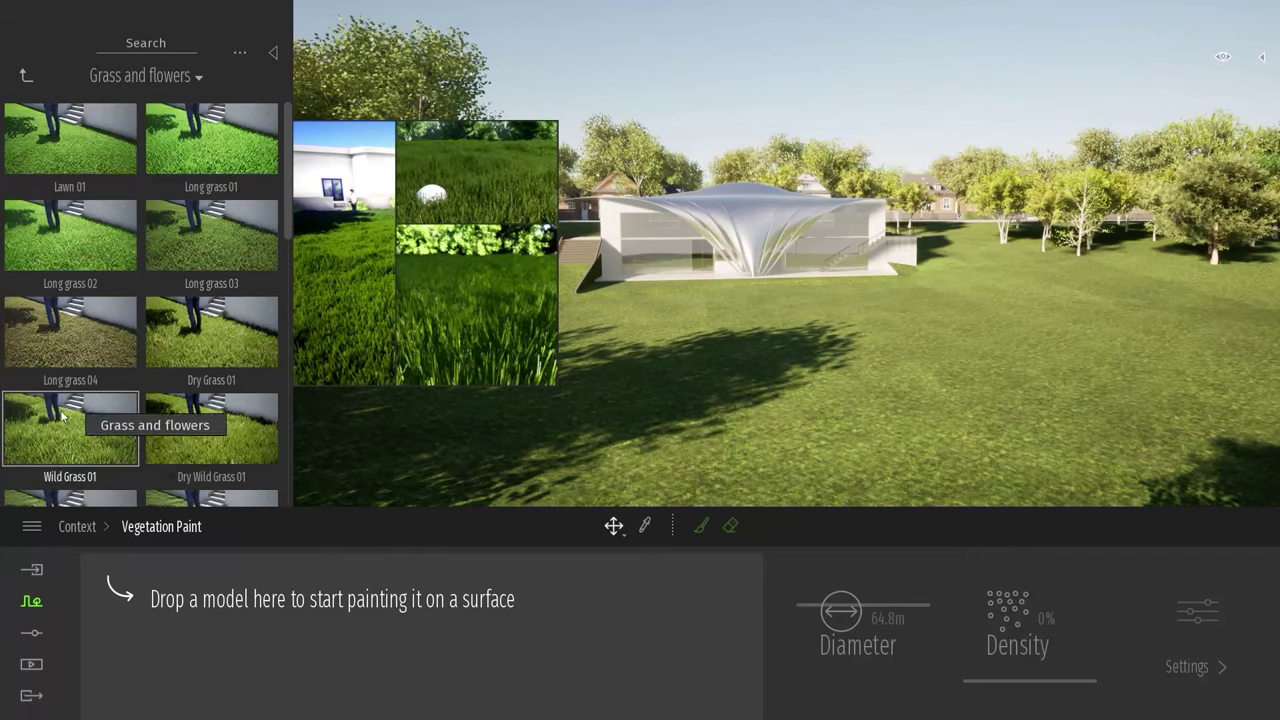
{"action": "mouse_move", "coordinate": [66, 422]}
{"action": "left_mouse_down"}
{"action": "mouse_move", "coordinate": [246, 662]}
{"action": "mouse_move", "coordinate": [255, 655]}
{"action": "left_mouse_up"}
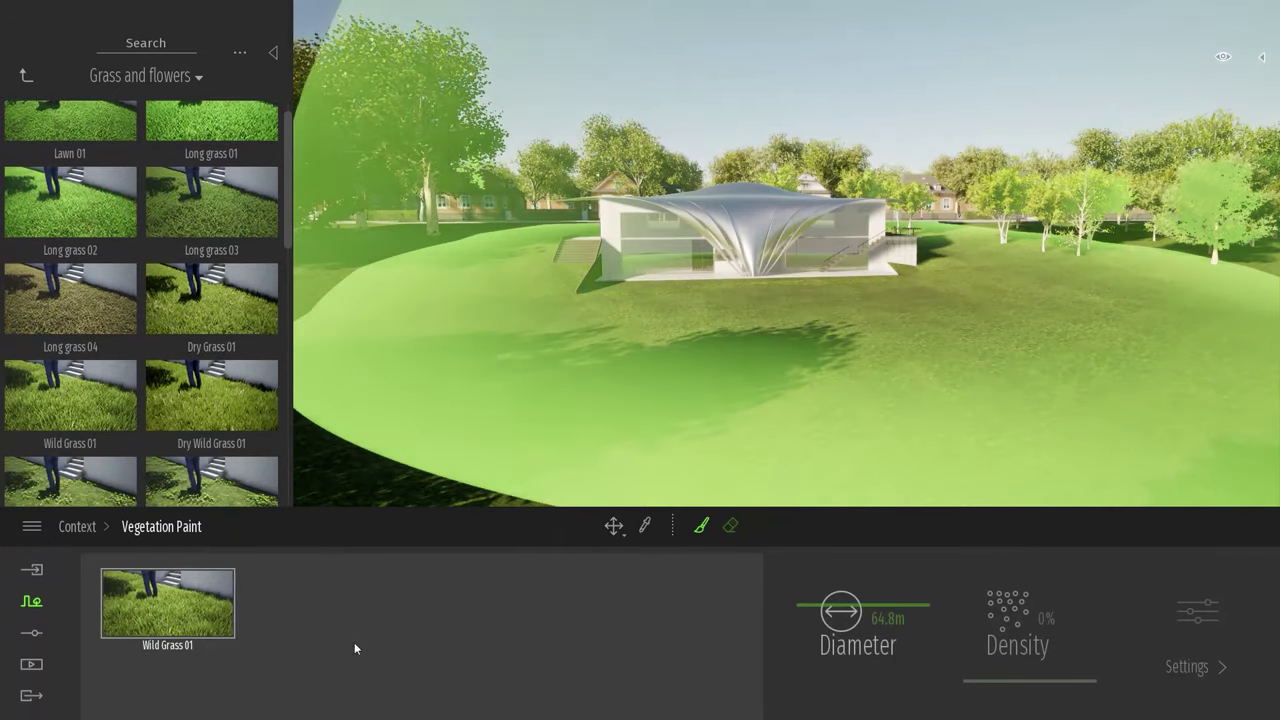
{"action": "left_click_drag", "start_coordinate": [918, 618], "coordinate": [798, 617]}
{"action": "type", "text": "3"}
{"action": "key", "text": "Return"}
Paint Wild Grass 01 over the lawn along the front of the building.
{"action": "key", "text": "w"}
{"action": "right_click_drag", "start_coordinate": [914, 378], "coordinate": [910, 440]}
{"action": "key", "text": "e"}
{"action": "mouse_move", "coordinate": [652, 236]}
{"action": "left_mouse_down"}
{"action": "mouse_move", "coordinate": [726, 284]}
{"action": "mouse_move", "coordinate": [727, 364]}
{"action": "mouse_move", "coordinate": [724, 249]}
{"action": "left_mouse_up"}
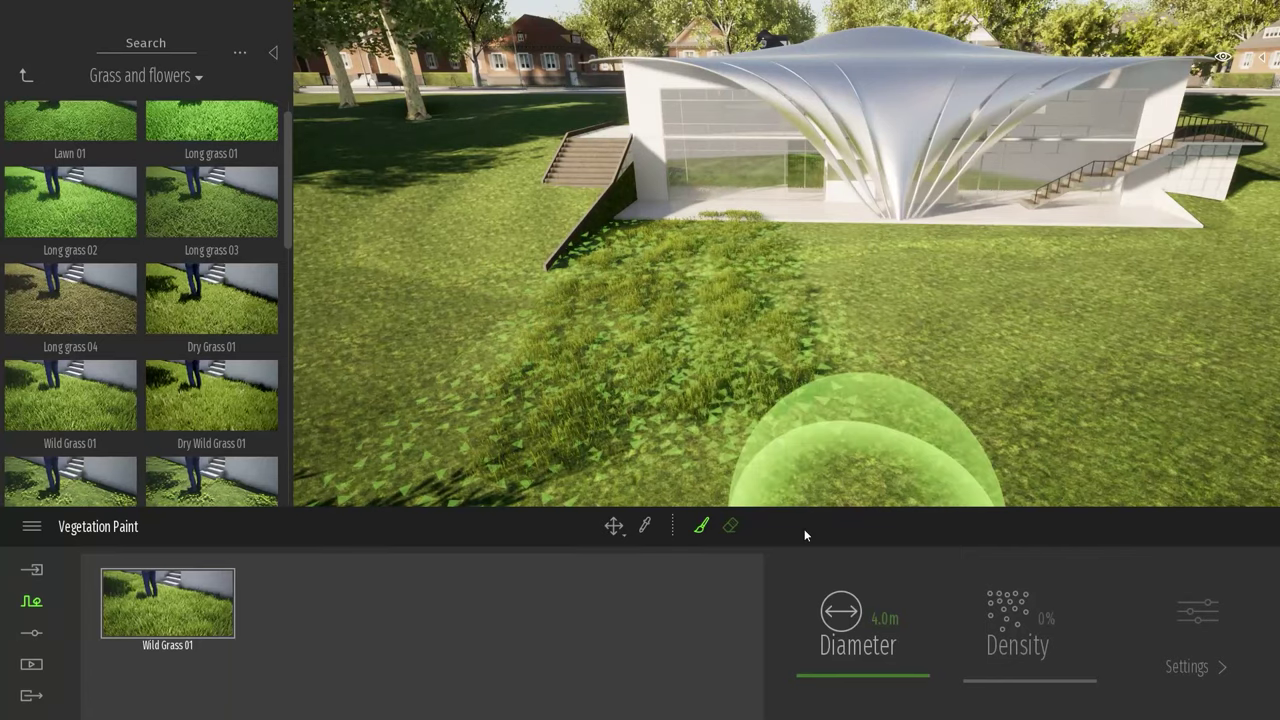
{"action": "key", "text": "e"}
{"action": "left_click", "coordinate": [733, 524]}
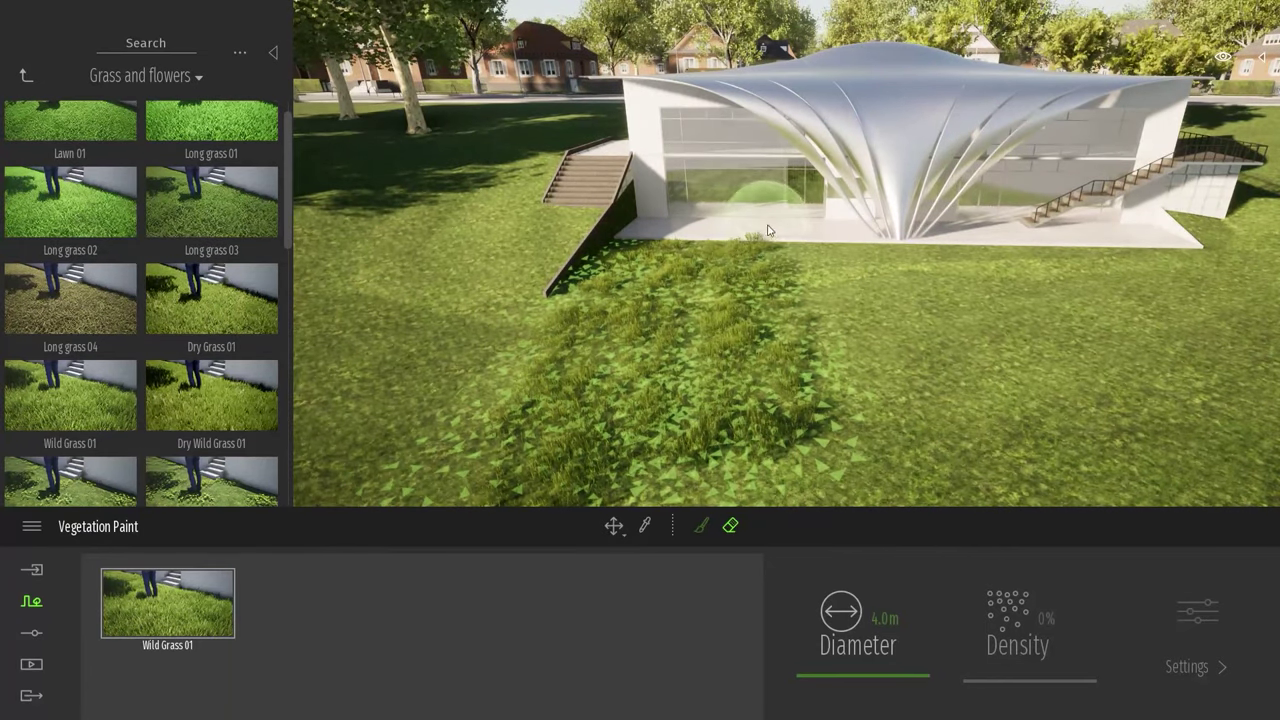
{"action": "left_click", "coordinate": [700, 525]}
{"action": "mouse_move", "coordinate": [784, 272]}
{"action": "left_mouse_down"}
{"action": "mouse_move", "coordinate": [1076, 283]}
{"action": "mouse_move", "coordinate": [811, 323]}
{"action": "mouse_move", "coordinate": [948, 400]}
{"action": "mouse_move", "coordinate": [988, 346]}
{"action": "mouse_move", "coordinate": [1016, 236]}
{"action": "mouse_move", "coordinate": [1006, 264]}
{"action": "mouse_move", "coordinate": [1070, 215]}
{"action": "mouse_move", "coordinate": [932, 418]}
{"action": "left_mouse_up"}
Extend the painted Wild Grass 01 over the lawn beside the wide exterior stairs at the building's side.
{"action": "key", "text": "s"}
{"action": "key", "text": "d"}
{"action": "key", "text": "a"}
{"action": "right_click_drag", "start_coordinate": [931, 418], "coordinate": [734, 417]}
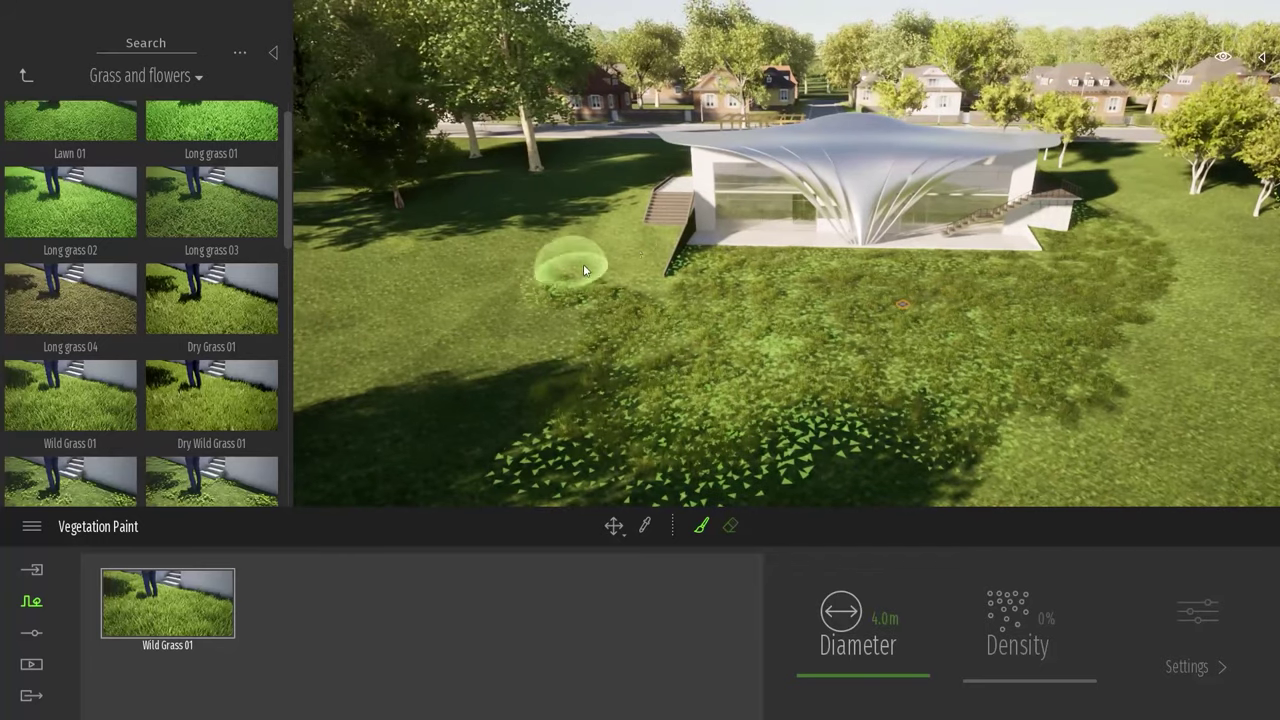
{"action": "key", "text": "w"}
{"action": "mouse_move", "coordinate": [612, 271]}
{"action": "right_mouse_down"}
{"action": "mouse_move", "coordinate": [646, 263]}
{"action": "mouse_move", "coordinate": [647, 293]}
{"action": "right_mouse_up"}
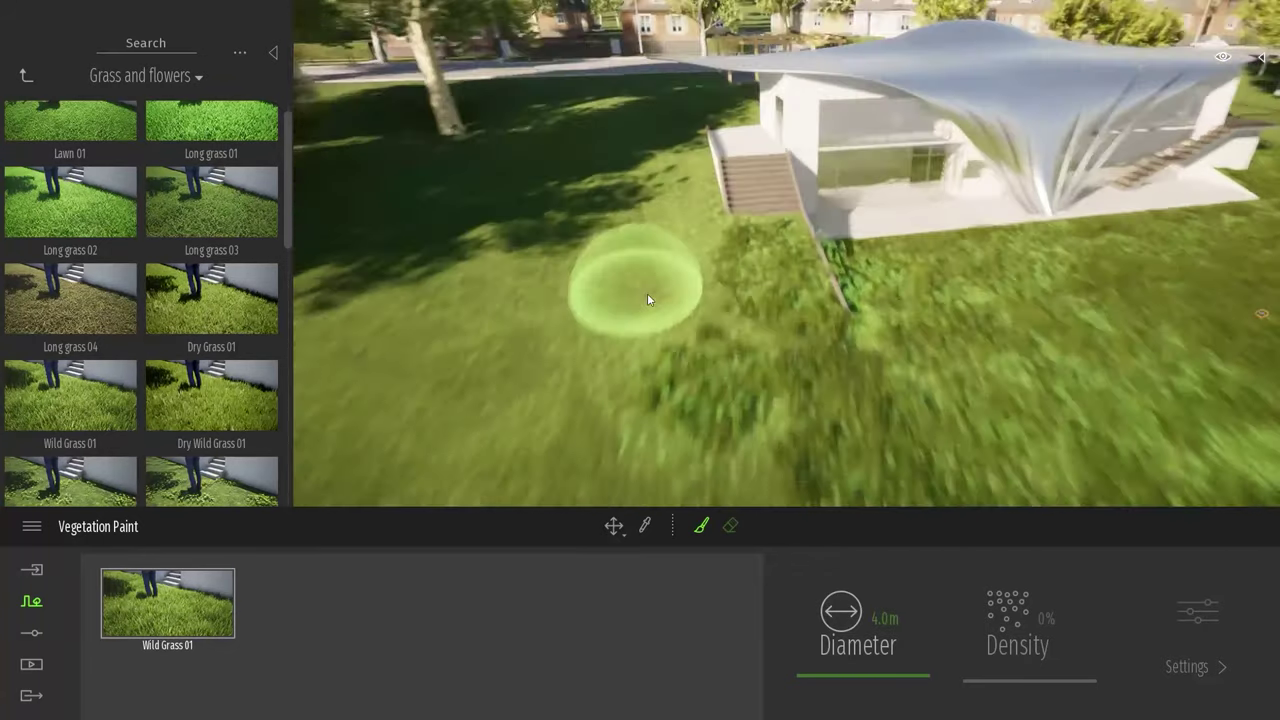
{"action": "mouse_move", "coordinate": [658, 280]}
{"action": "left_mouse_down"}
{"action": "mouse_move", "coordinate": [654, 194]}
{"action": "mouse_move", "coordinate": [628, 395]}
{"action": "mouse_move", "coordinate": [554, 156]}
{"action": "mouse_move", "coordinate": [573, 249]}
{"action": "left_mouse_up"}
{"action": "key", "text": "w"}
{"action": "key", "text": "w"}
{"action": "right_click_drag", "start_coordinate": [573, 248], "coordinate": [772, 245]}
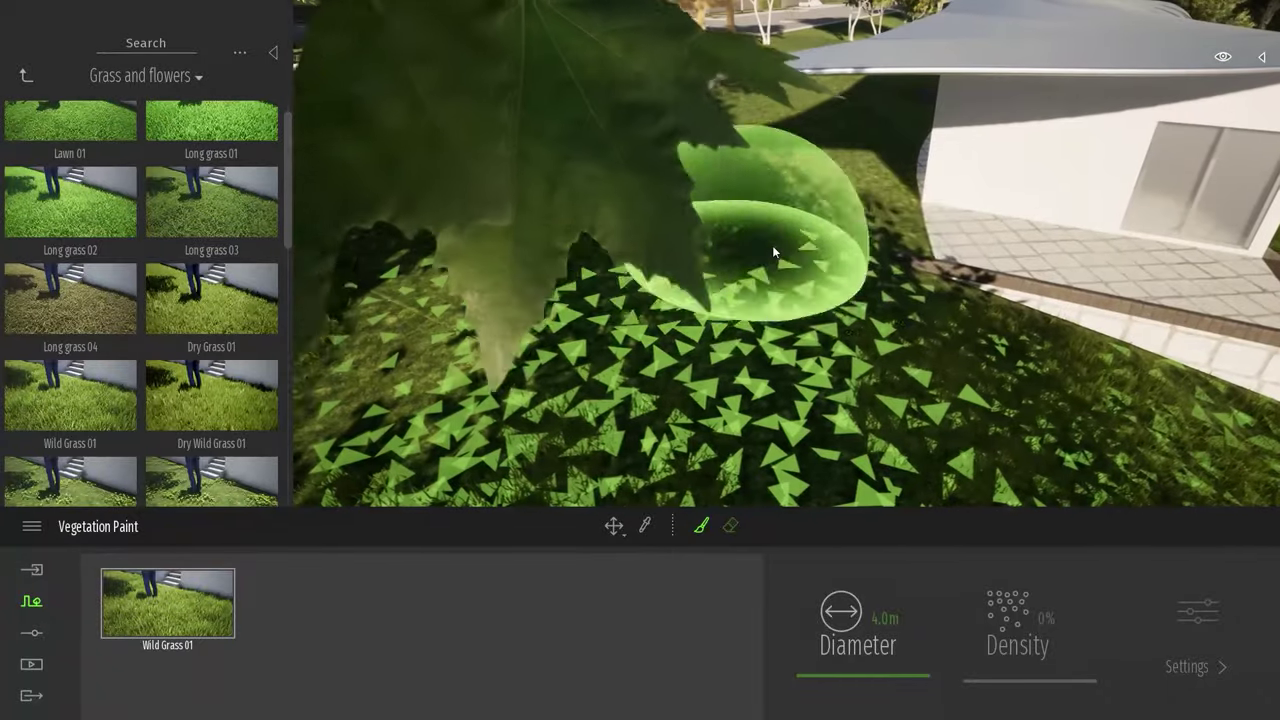
Paint Wild Grass 01 around the far side and rear of the building.
{"action": "mouse_move", "coordinate": [612, 194]}
{"action": "right_mouse_down"}
{"action": "mouse_move", "coordinate": [430, 184]}
{"action": "mouse_move", "coordinate": [600, 188]}
{"action": "right_mouse_up"}
{"action": "mouse_move", "coordinate": [834, 114]}
{"action": "left_mouse_down"}
{"action": "mouse_move", "coordinate": [794, 72]}
{"action": "mouse_move", "coordinate": [494, 132]}
{"action": "mouse_move", "coordinate": [680, 118]}
{"action": "left_mouse_up"}
{"action": "right_click_drag", "start_coordinate": [680, 118], "coordinate": [799, 118]}
{"action": "mouse_move", "coordinate": [799, 118]}
{"action": "left_mouse_down"}
{"action": "mouse_move", "coordinate": [638, 80]}
{"action": "mouse_move", "coordinate": [622, 160]}
{"action": "mouse_move", "coordinate": [725, 93]}
{"action": "left_mouse_up"}
{"action": "key", "text": "s"}
{"action": "mouse_move", "coordinate": [725, 93]}
{"action": "right_mouse_down"}
{"action": "mouse_move", "coordinate": [820, 130]}
{"action": "mouse_move", "coordinate": [782, 135]}
{"action": "right_mouse_up"}
{"action": "key", "text": "d"}
{"action": "mouse_move", "coordinate": [734, 200]}
{"action": "left_mouse_down"}
{"action": "mouse_move", "coordinate": [803, 289]}
{"action": "mouse_move", "coordinate": [786, 122]}
{"action": "left_mouse_up"}
{"action": "right_click_drag", "start_coordinate": [786, 122], "coordinate": [800, 217]}
{"action": "key", "text": "s"}
{"action": "mouse_move", "coordinate": [745, 245]}
{"action": "left_mouse_down"}
{"action": "mouse_move", "coordinate": [768, 242]}
{"action": "mouse_move", "coordinate": [908, 406]}
{"action": "mouse_move", "coordinate": [846, 180]}
{"action": "mouse_move", "coordinate": [935, 188]}
{"action": "mouse_move", "coordinate": [970, 212]}
{"action": "mouse_move", "coordinate": [968, 258]}
{"action": "left_mouse_up"}
{"action": "right_click_drag", "start_coordinate": [985, 166], "coordinate": [976, 187]}
Paint Wild Grass 01 along the side of the building with the railed terrace.
{"action": "key", "text": "s"}
{"action": "mouse_move", "coordinate": [922, 100]}
{"action": "left_mouse_down"}
{"action": "mouse_move", "coordinate": [889, 329]}
{"action": "mouse_move", "coordinate": [846, 357]}
{"action": "mouse_move", "coordinate": [810, 210]}
{"action": "left_mouse_up"}
{"action": "key", "text": "a"}
{"action": "right_click_drag", "start_coordinate": [770, 219], "coordinate": [731, 231]}
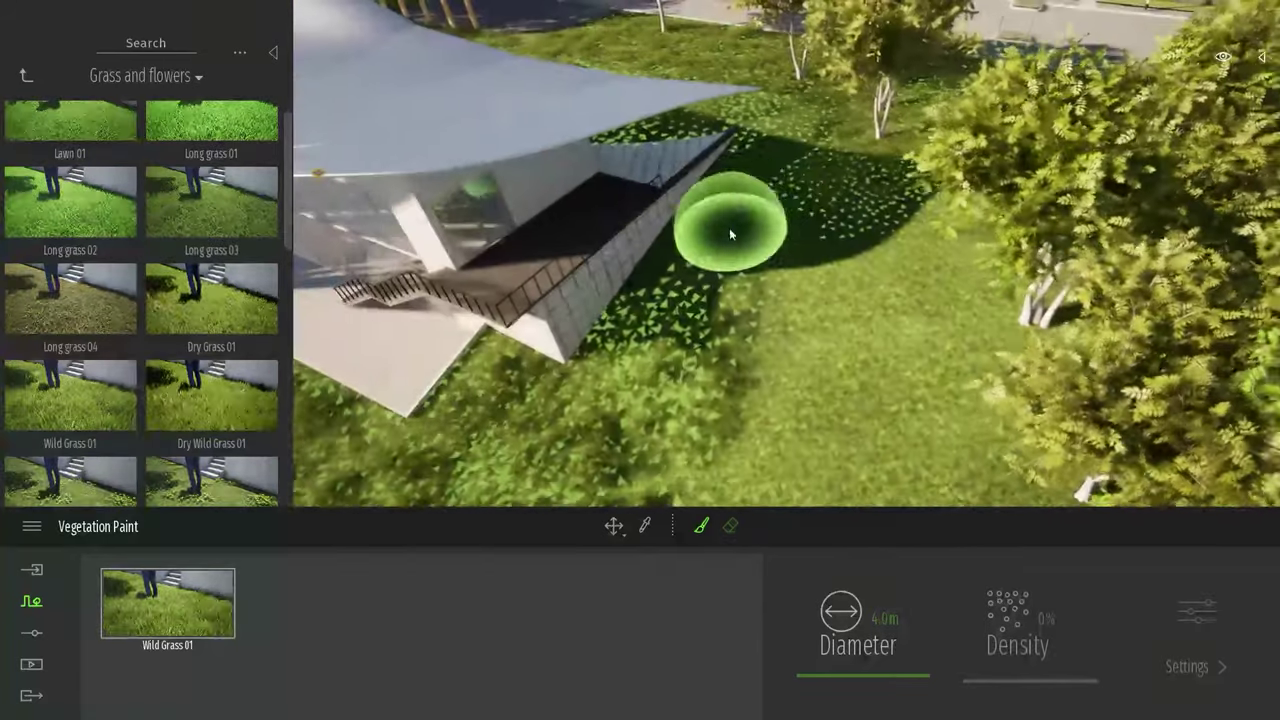
{"action": "mouse_move", "coordinate": [780, 163]}
{"action": "left_mouse_down"}
{"action": "mouse_move", "coordinate": [695, 384]}
{"action": "mouse_move", "coordinate": [863, 238]}
{"action": "left_mouse_up"}
{"action": "mouse_move", "coordinate": [858, 244]}
{"action": "right_mouse_down"}
{"action": "mouse_move", "coordinate": [813, 294]}
{"action": "mouse_move", "coordinate": [831, 194]}
{"action": "right_mouse_up"}
{"action": "mouse_move", "coordinate": [893, 78]}
{"action": "left_mouse_down"}
{"action": "mouse_move", "coordinate": [694, 423]}
{"action": "mouse_move", "coordinate": [937, 229]}
{"action": "mouse_move", "coordinate": [945, 108]}
{"action": "left_mouse_up"}
{"action": "key", "text": "w"}
{"action": "right_click_drag", "start_coordinate": [945, 108], "coordinate": [824, 77]}
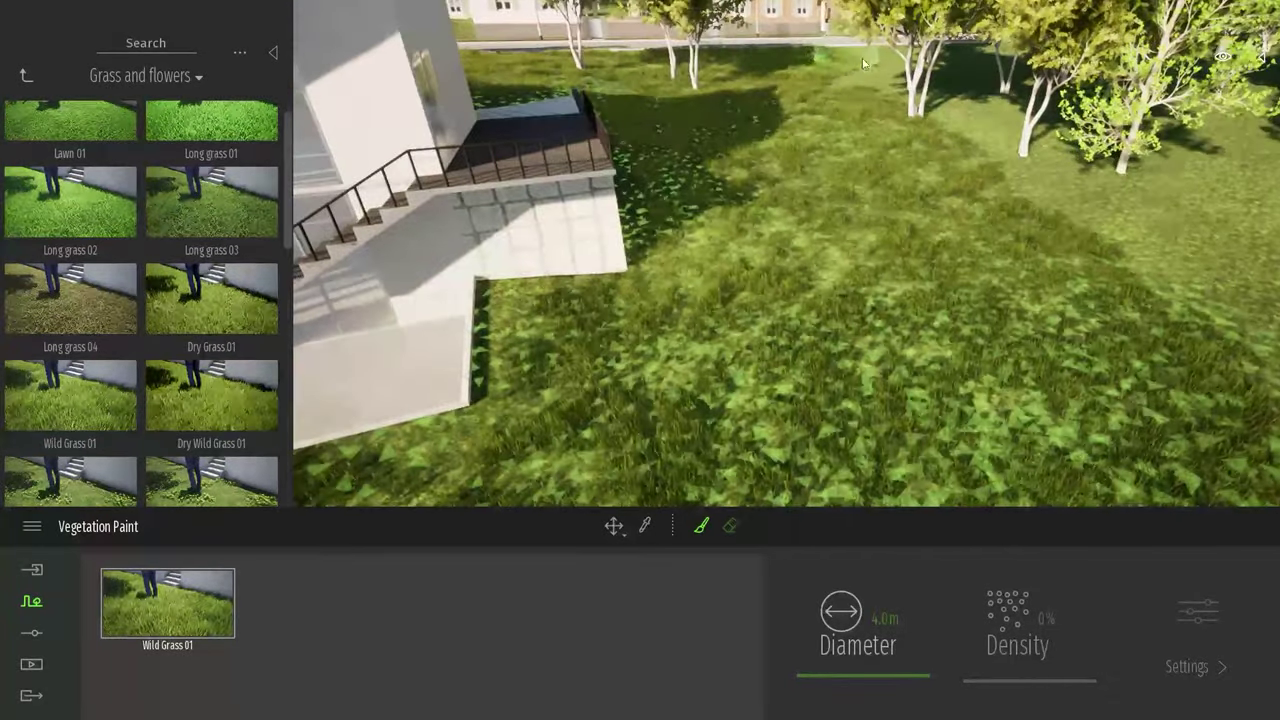
Fill the open lawn between the railed terrace and the nearby trees with Wild Grass 01.
{"action": "mouse_move", "coordinate": [973, 175]}
{"action": "left_mouse_down"}
{"action": "mouse_move", "coordinate": [975, 450]}
{"action": "mouse_move", "coordinate": [1167, 363]}
{"action": "left_mouse_up"}
{"action": "right_click_drag", "start_coordinate": [880, 178], "coordinate": [930, 175]}
{"action": "key", "text": "s"}
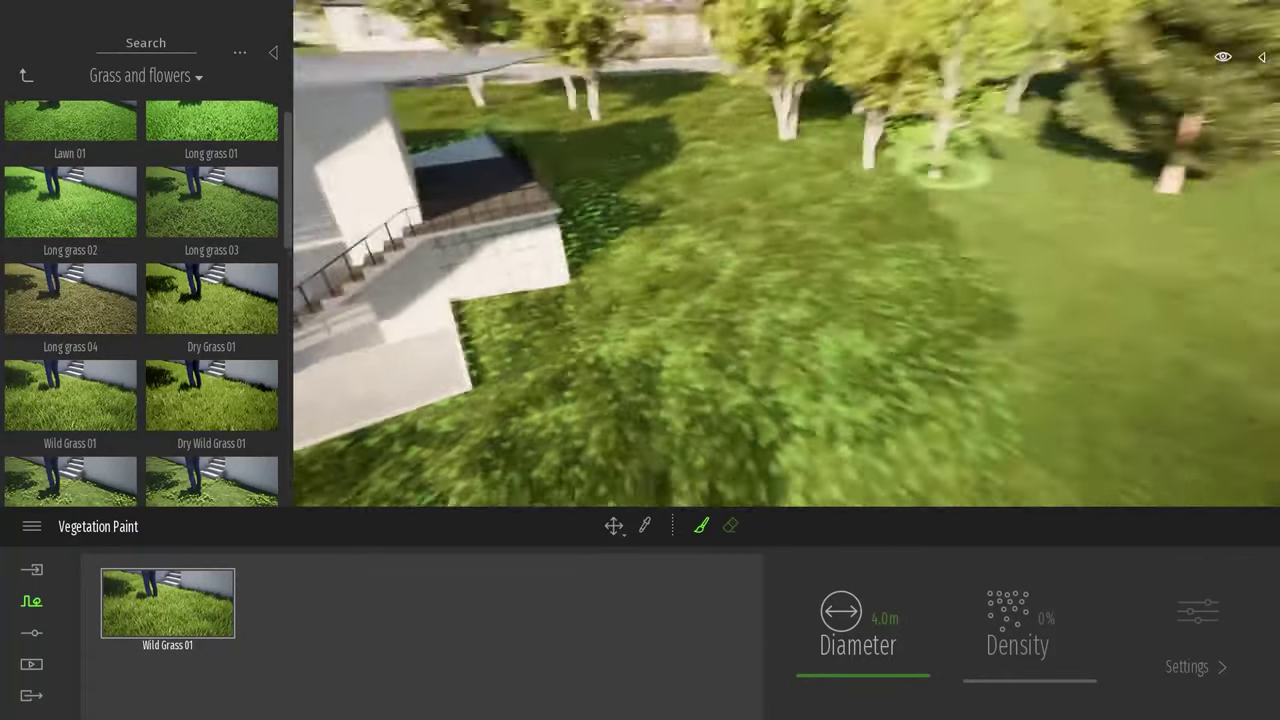
{"action": "mouse_move", "coordinate": [929, 175]}
{"action": "left_mouse_down"}
{"action": "mouse_move", "coordinate": [750, 374]}
{"action": "mouse_move", "coordinate": [876, 206]}
{"action": "mouse_move", "coordinate": [922, 456]}
{"action": "mouse_move", "coordinate": [1044, 264]}
{"action": "left_mouse_up"}
{"action": "mouse_move", "coordinate": [971, 228]}
{"action": "right_mouse_down"}
{"action": "mouse_move", "coordinate": [781, 269]}
{"action": "mouse_move", "coordinate": [851, 362]}
{"action": "right_mouse_up"}
{"action": "mouse_move", "coordinate": [851, 362]}
{"action": "left_mouse_down"}
{"action": "mouse_move", "coordinate": [935, 277]}
{"action": "mouse_move", "coordinate": [868, 396]}
{"action": "mouse_move", "coordinate": [728, 456]}
{"action": "mouse_move", "coordinate": [1052, 200]}
{"action": "mouse_move", "coordinate": [990, 330]}
{"action": "mouse_move", "coordinate": [1030, 412]}
{"action": "left_mouse_up"}
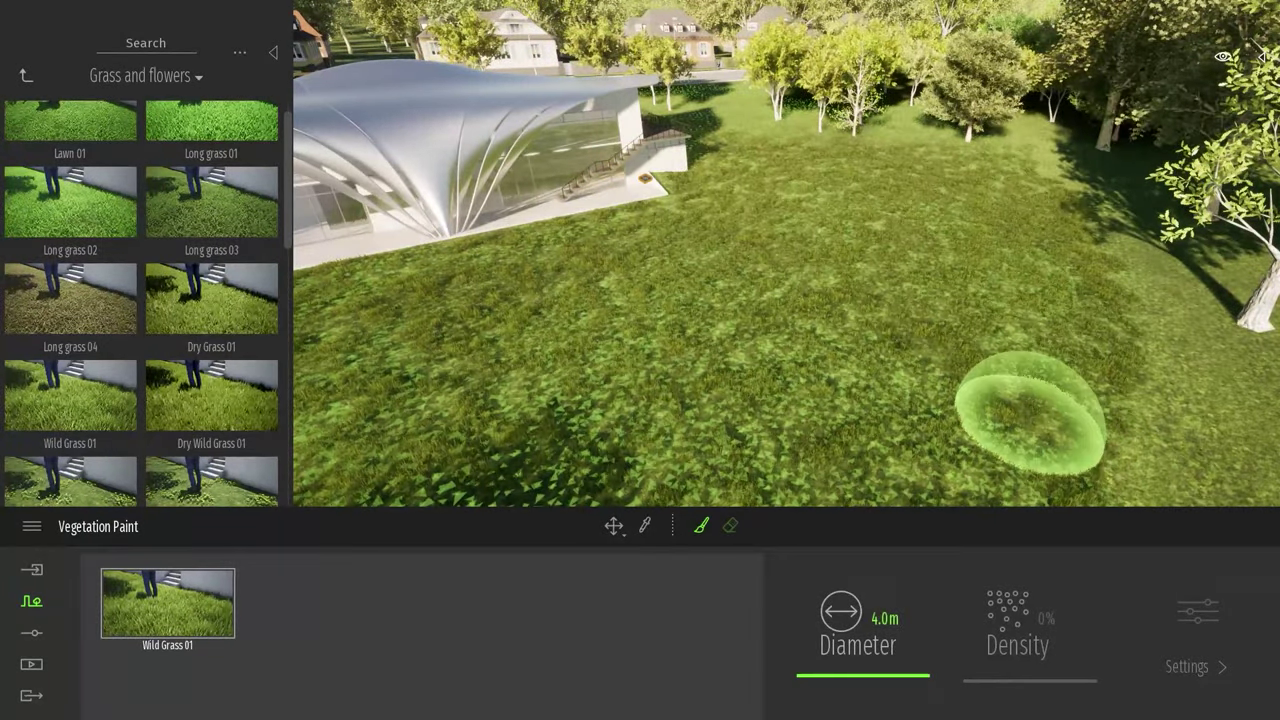
Enlarge the brush diameter to 31.2 m and paint Wild Grass 01 over the wider terrain around the building.
{"action": "left_click_drag", "start_coordinate": [860, 664], "coordinate": [903, 662]}
{"action": "mouse_move", "coordinate": [886, 300]}
{"action": "right_mouse_down"}
{"action": "mouse_move", "coordinate": [905, 272]}
{"action": "mouse_move", "coordinate": [880, 290]}
{"action": "right_mouse_up"}
{"action": "mouse_move", "coordinate": [731, 346]}
{"action": "left_mouse_down"}
{"action": "mouse_move", "coordinate": [546, 320]}
{"action": "mouse_move", "coordinate": [414, 367]}
{"action": "mouse_move", "coordinate": [925, 390]}
{"action": "mouse_move", "coordinate": [962, 212]}
{"action": "mouse_move", "coordinate": [925, 85]}
{"action": "mouse_move", "coordinate": [1001, 234]}
{"action": "left_mouse_up"}
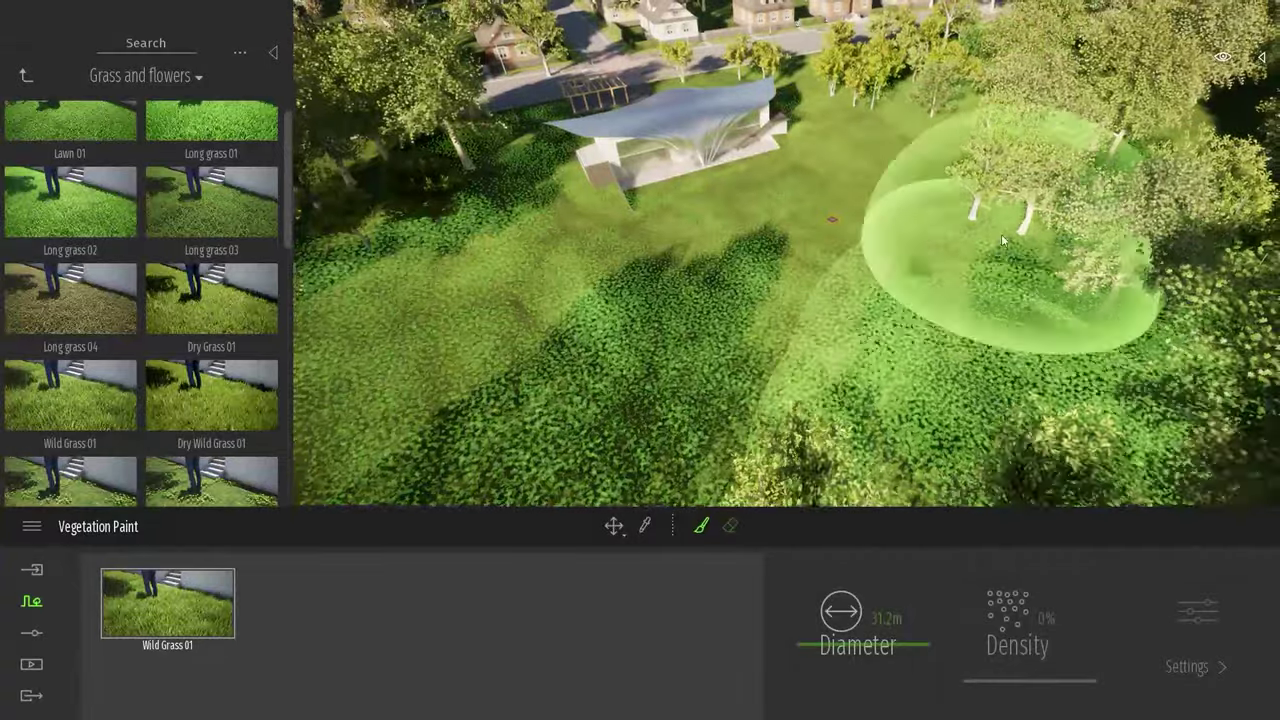
{"action": "right_click_drag", "start_coordinate": [1001, 234], "coordinate": [545, 188]}
{"action": "mouse_move", "coordinate": [545, 188]}
{"action": "left_mouse_down"}
{"action": "mouse_move", "coordinate": [480, 262]}
{"action": "mouse_move", "coordinate": [594, 325]}
{"action": "mouse_move", "coordinate": [488, 82]}
{"action": "mouse_move", "coordinate": [991, 262]}
{"action": "left_mouse_up"}
{"action": "right_click_drag", "start_coordinate": [991, 262], "coordinate": [1036, 348]}
{"action": "mouse_move", "coordinate": [1036, 348]}
{"action": "left_mouse_down"}
{"action": "mouse_move", "coordinate": [920, 170]}
{"action": "mouse_move", "coordinate": [855, 140]}
{"action": "left_mouse_up"}
Leave the paint tool and examine the painted grass around the building up close.
{"action": "key", "text": "Escape"}
{"action": "key", "text": "w"}
{"action": "mouse_move", "coordinate": [856, 280]}
{"action": "right_mouse_down"}
{"action": "mouse_move", "coordinate": [813, 267]}
{"action": "mouse_move", "coordinate": [824, 250]}
{"action": "mouse_move", "coordinate": [878, 275]}
{"action": "right_mouse_up"}
{"action": "key", "text": "Delete"}
{"action": "key", "text": "s"}
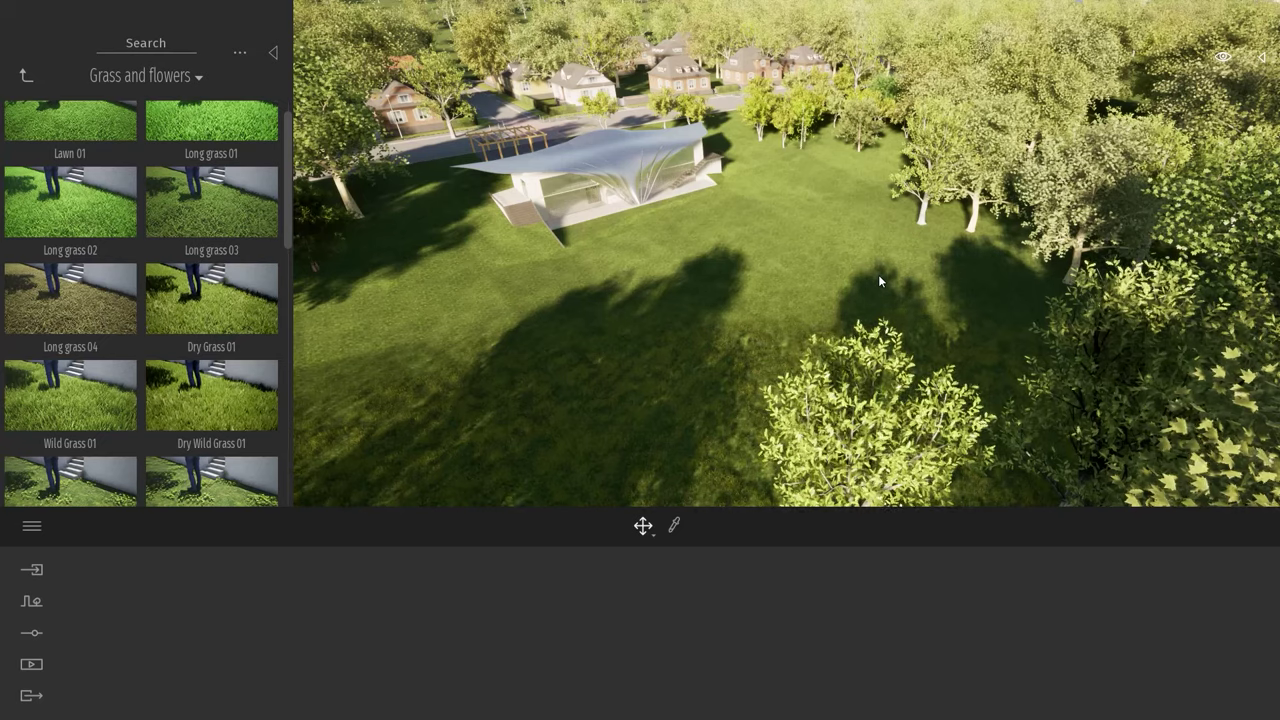
{"action": "key", "text": "w"}
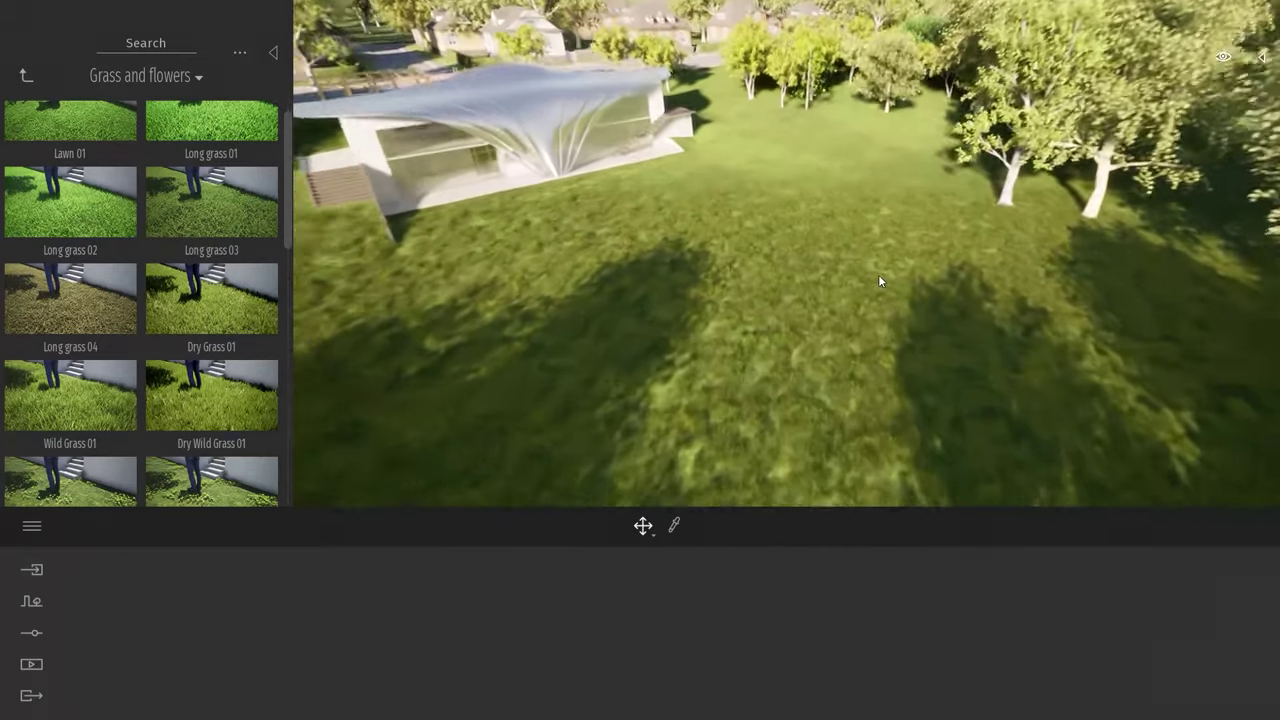
{"action": "key", "text": "w"}
{"action": "right_click_drag", "start_coordinate": [878, 274], "coordinate": [881, 310]}
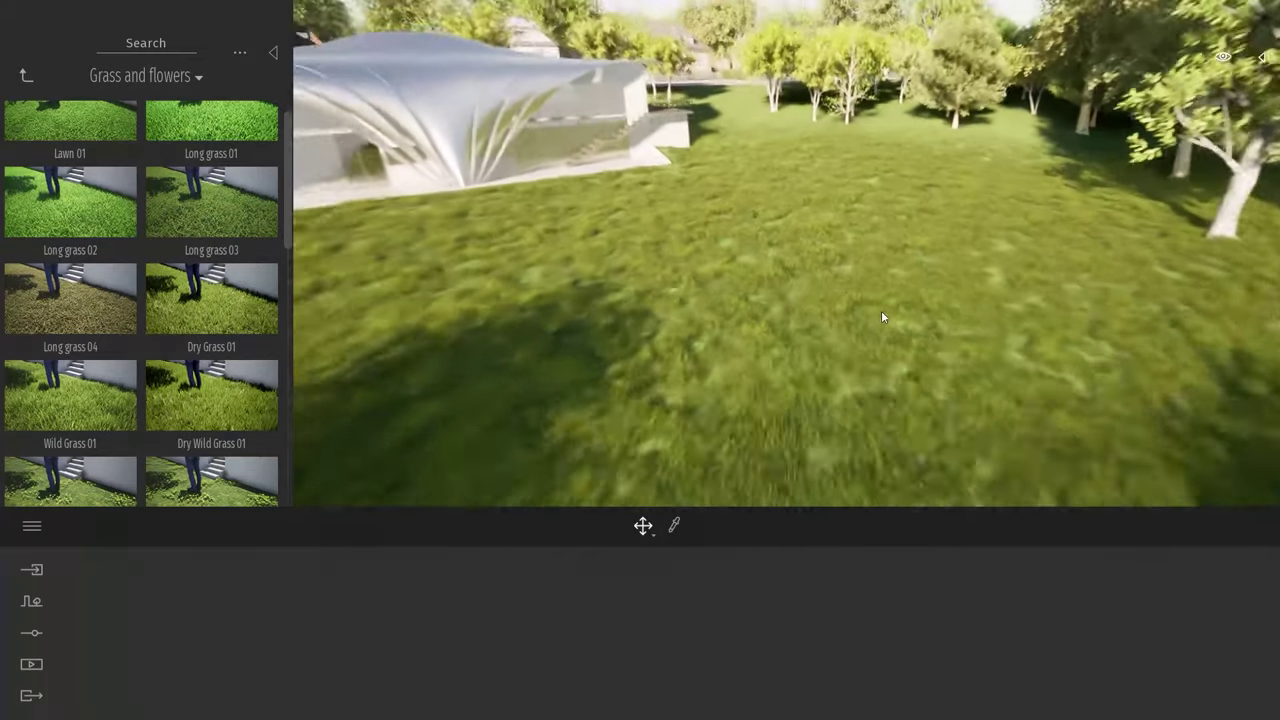
{"action": "key", "text": "w"}
{"action": "mouse_move", "coordinate": [881, 310]}
{"action": "right_mouse_down"}
{"action": "mouse_move", "coordinate": [960, 240]}
{"action": "mouse_move", "coordinate": [888, 293]}
{"action": "right_mouse_up"}
{"action": "key", "text": "s"}
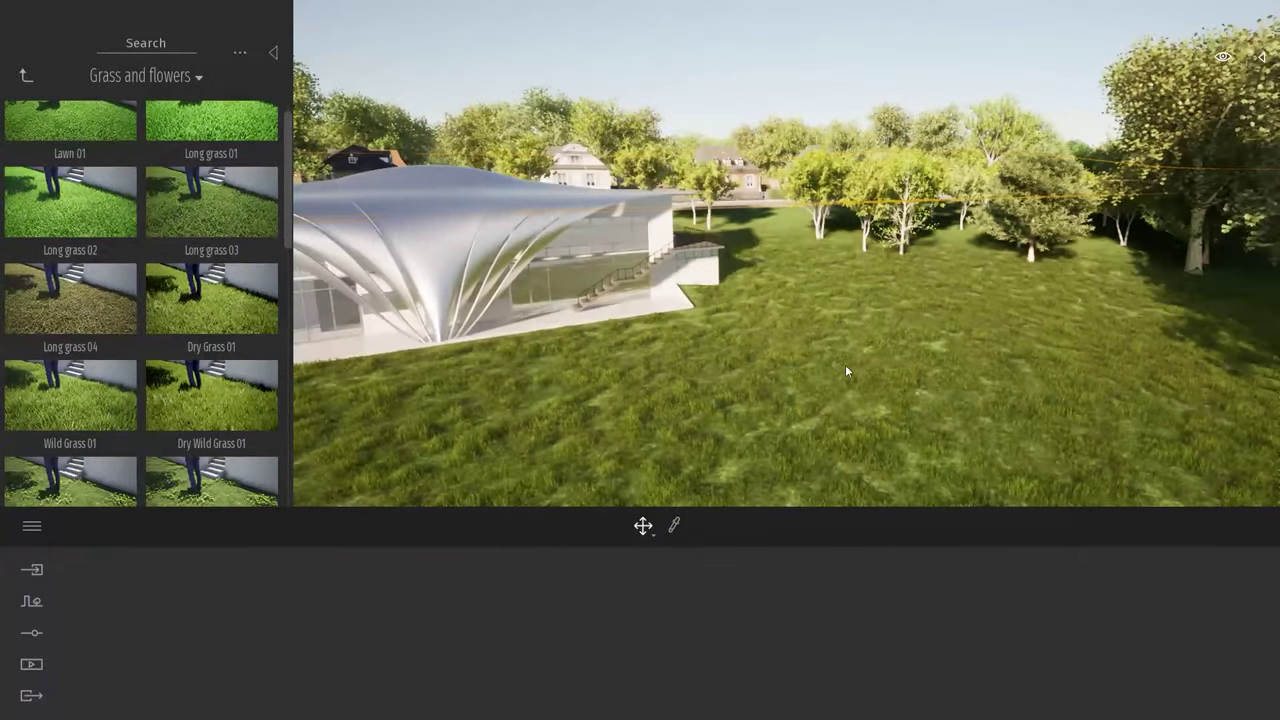
Select the painted grass and examine its extent across the site from above.
{"action": "left_click", "coordinate": [848, 363]}
{"action": "right_click_drag", "start_coordinate": [848, 363], "coordinate": [848, 392]}
{"action": "key", "text": "s"}
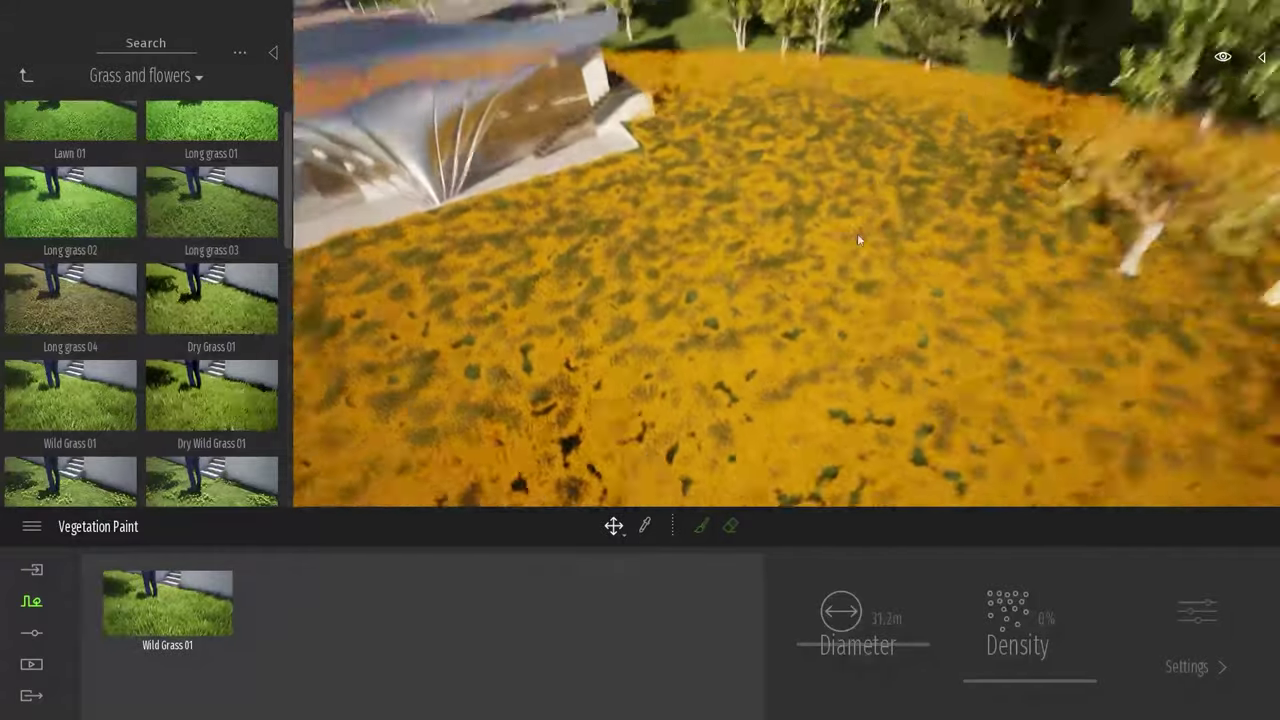
{"action": "key", "text": "s"}
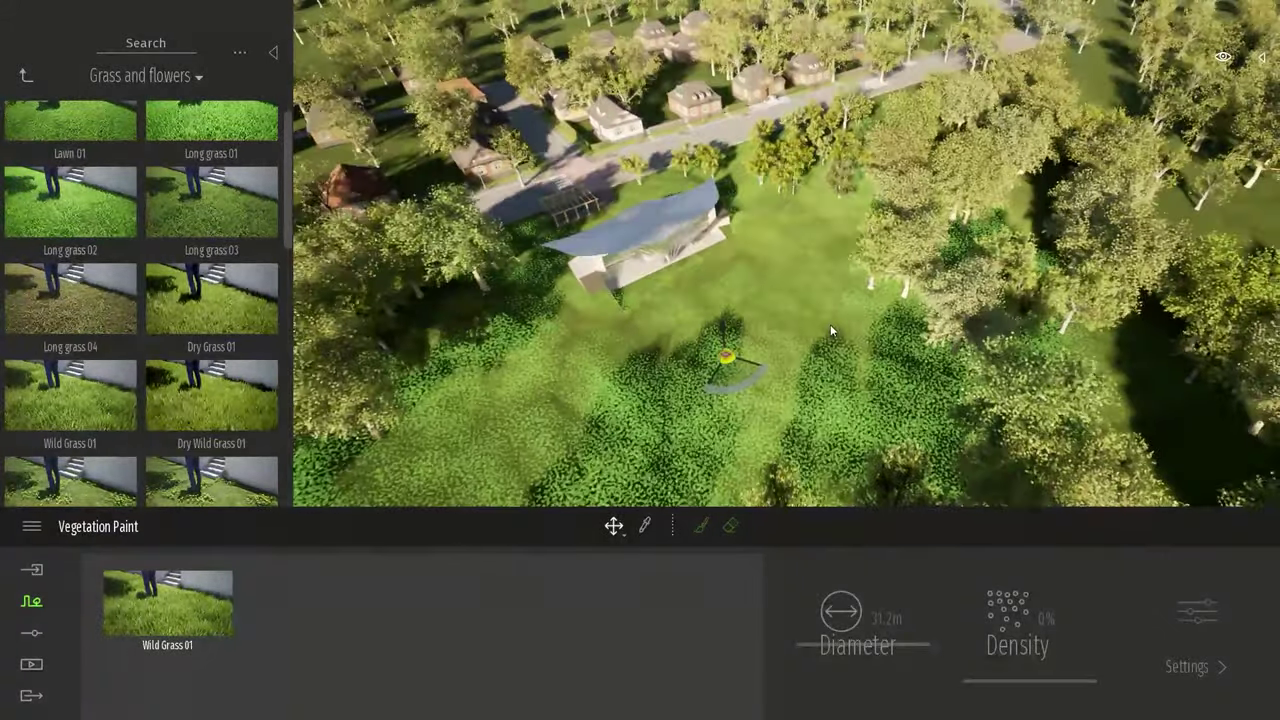
{"action": "scroll", "coordinate": [816, 319], "scroll_direction": "up", "scroll_amount": 3}
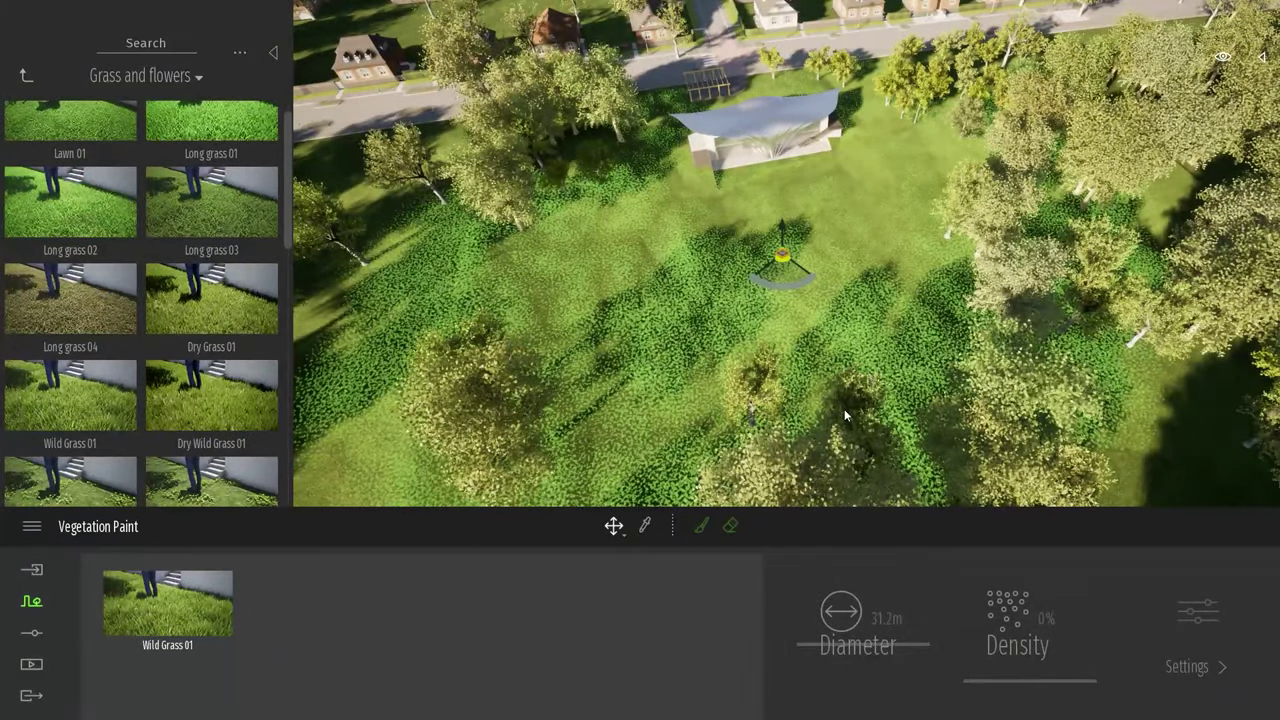
{"action": "mouse_move", "coordinate": [849, 346]}
{"action": "right_mouse_down"}
{"action": "mouse_move", "coordinate": [928, 160]}
{"action": "mouse_move", "coordinate": [666, 281]}
{"action": "mouse_move", "coordinate": [741, 244]}
{"action": "right_mouse_up"}
{"action": "scroll", "coordinate": [741, 244], "scroll_direction": "up", "scroll_amount": 5}
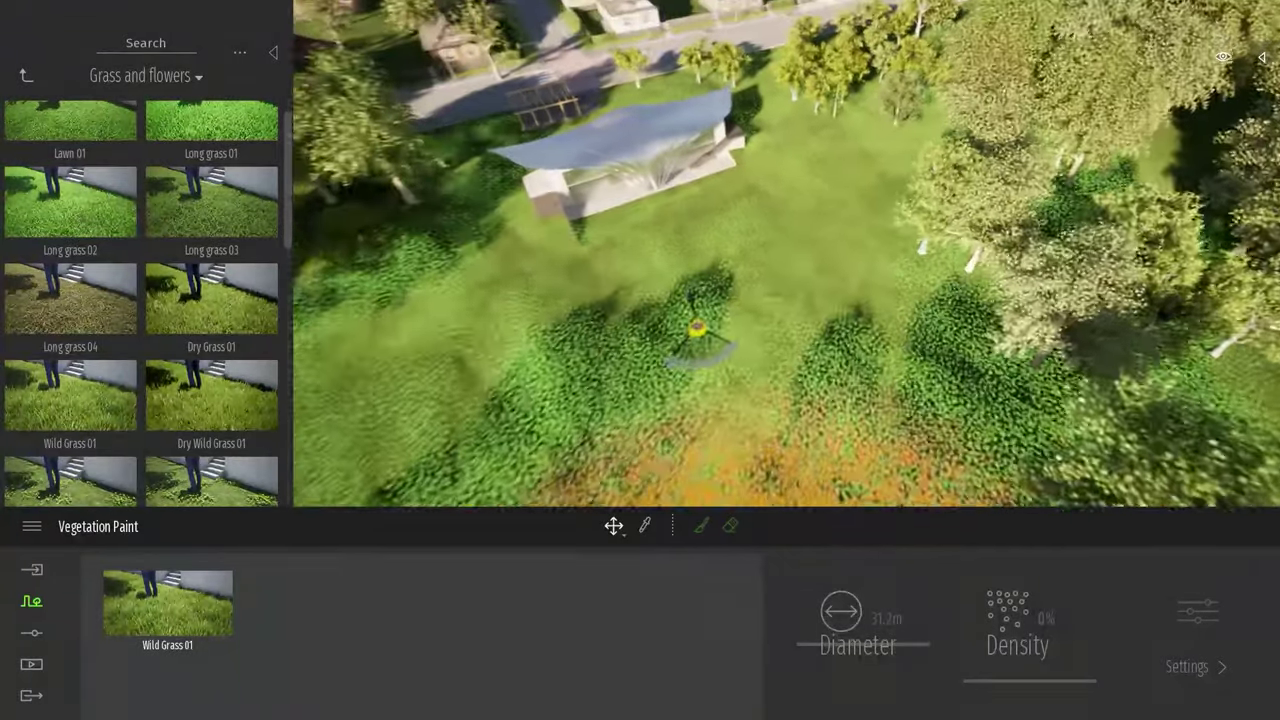
{"action": "scroll", "coordinate": [908, 193], "scroll_direction": "down", "scroll_amount": 10}
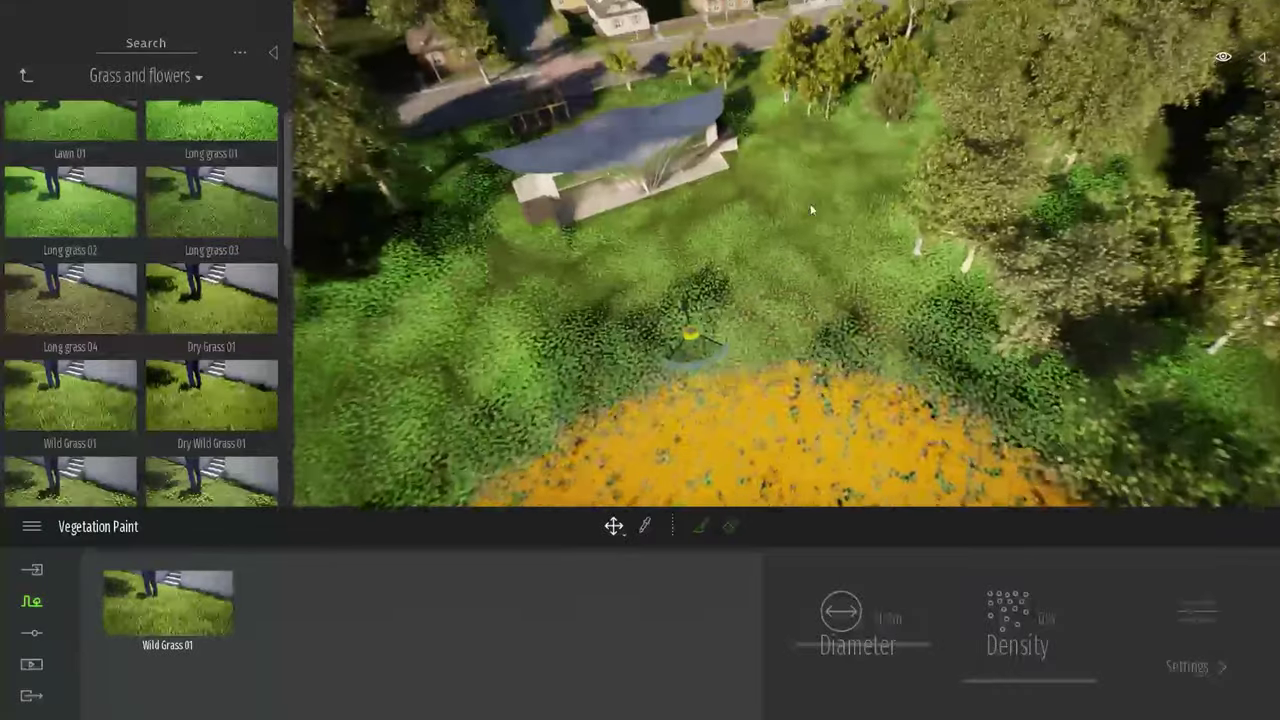
{"action": "right_click_drag", "start_coordinate": [811, 208], "coordinate": [779, 199]}
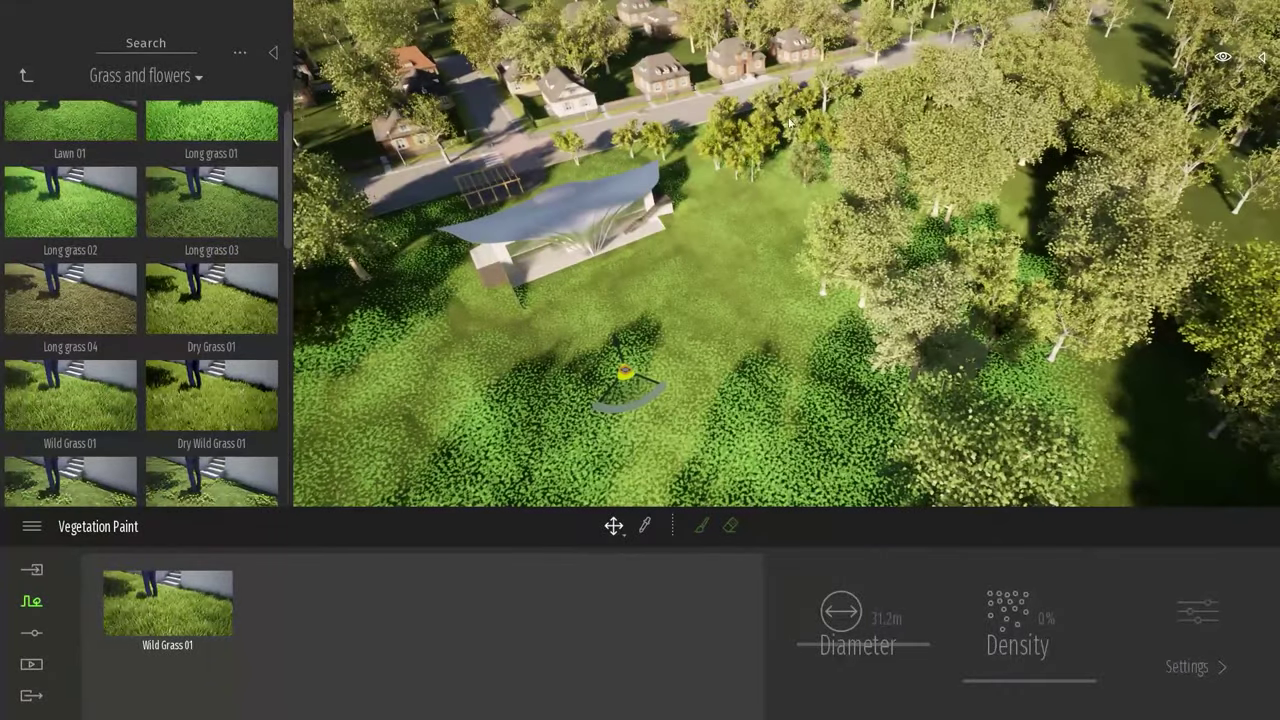
Set the density of the painted Wild Grass 01 to 70%.
{"action": "mouse_move", "coordinate": [1016, 158]}
{"action": "right_mouse_down"}
{"action": "mouse_move", "coordinate": [967, 193]}
{"action": "mouse_move", "coordinate": [885, 200]}
{"action": "right_mouse_up"}
{"action": "mouse_move", "coordinate": [640, 300]}
{"action": "right_mouse_down"}
{"action": "mouse_move", "coordinate": [695, 330]}
{"action": "mouse_move", "coordinate": [660, 305]}
{"action": "mouse_move", "coordinate": [630, 315]}
{"action": "mouse_move", "coordinate": [643, 228]}
{"action": "mouse_move", "coordinate": [636, 260]}
{"action": "right_mouse_up"}
{"action": "key", "text": "w"}
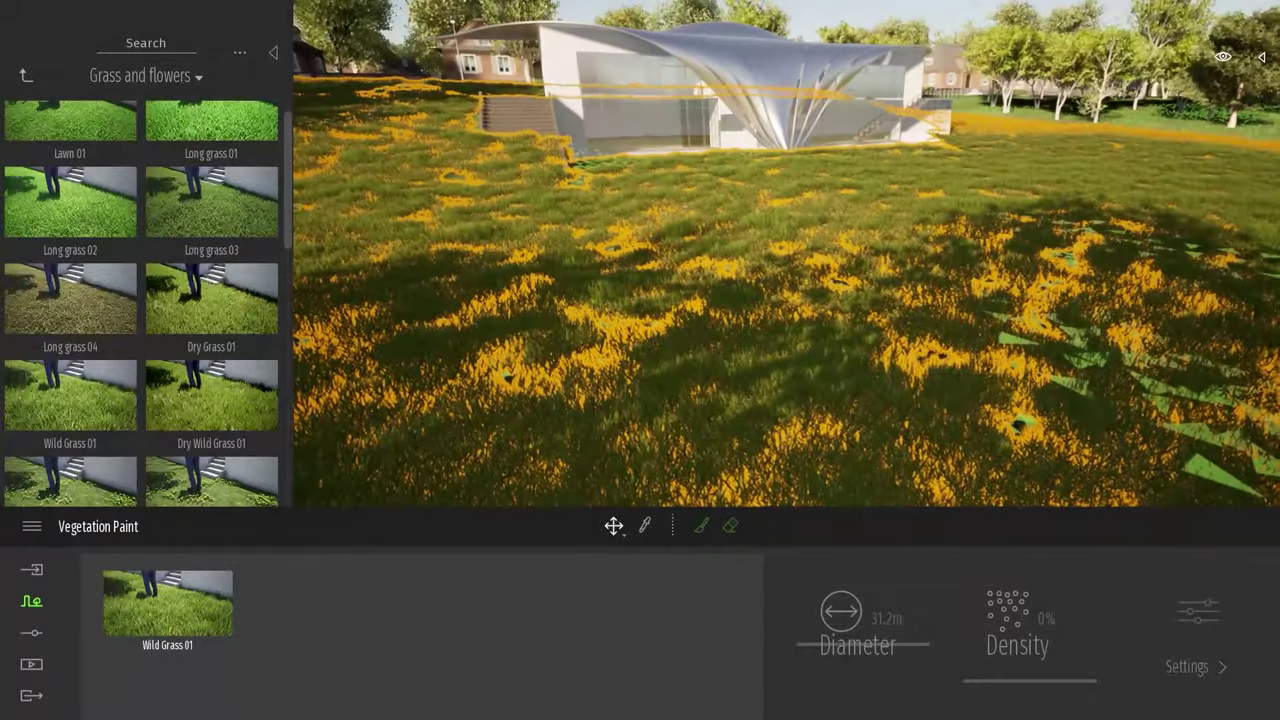
{"action": "mouse_move", "coordinate": [860, 256]}
{"action": "right_mouse_down"}
{"action": "mouse_move", "coordinate": [830, 264]}
{"action": "mouse_move", "coordinate": [876, 266]}
{"action": "right_mouse_up"}
{"action": "left_click", "coordinate": [190, 617]}
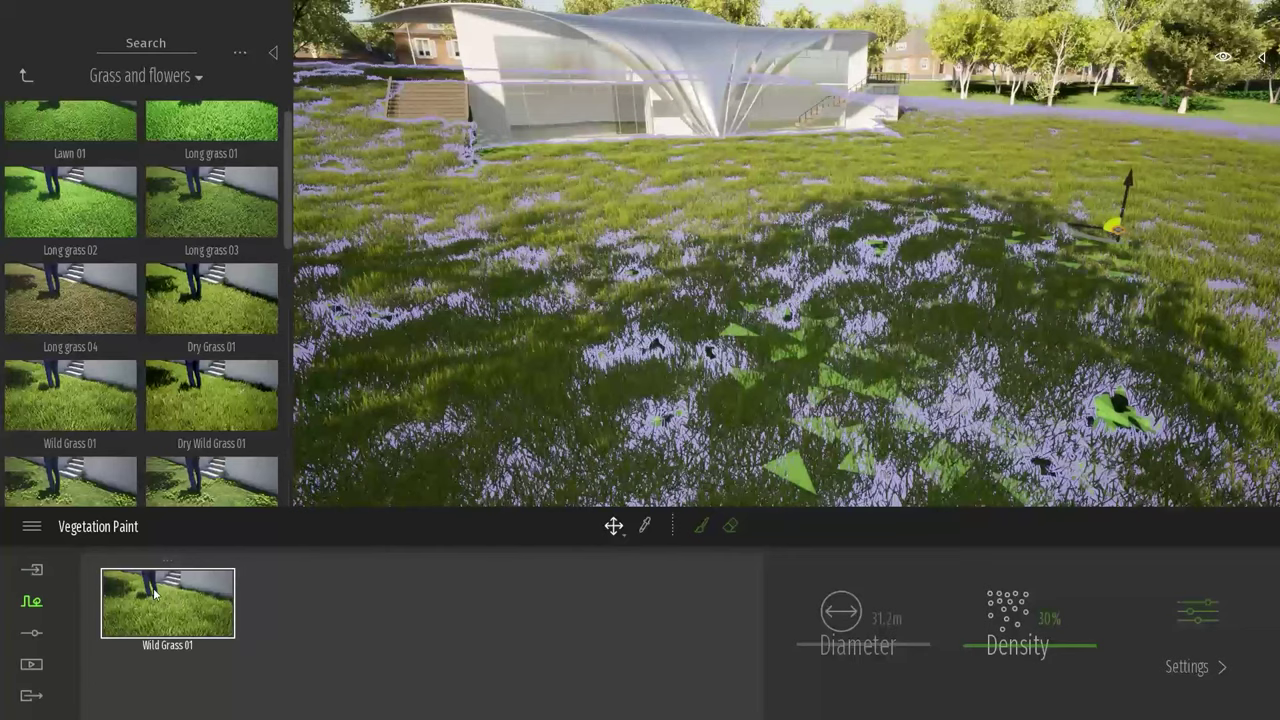
{"action": "left_click_drag", "start_coordinate": [1002, 628], "coordinate": [1005, 622]}
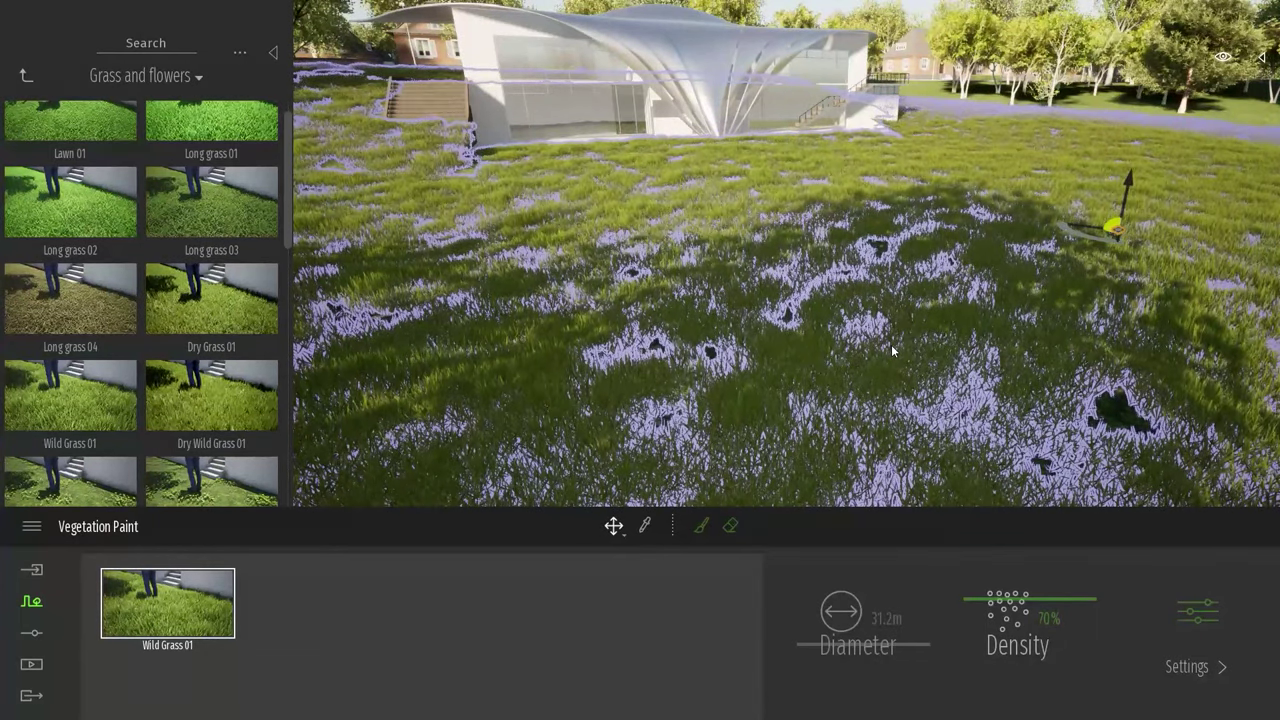
Add Field Scabious from the Grass and flowers category to the painted grass and set its density to 1%.
{"action": "scroll", "coordinate": [145, 296], "scroll_direction": "down", "scroll_amount": 10}
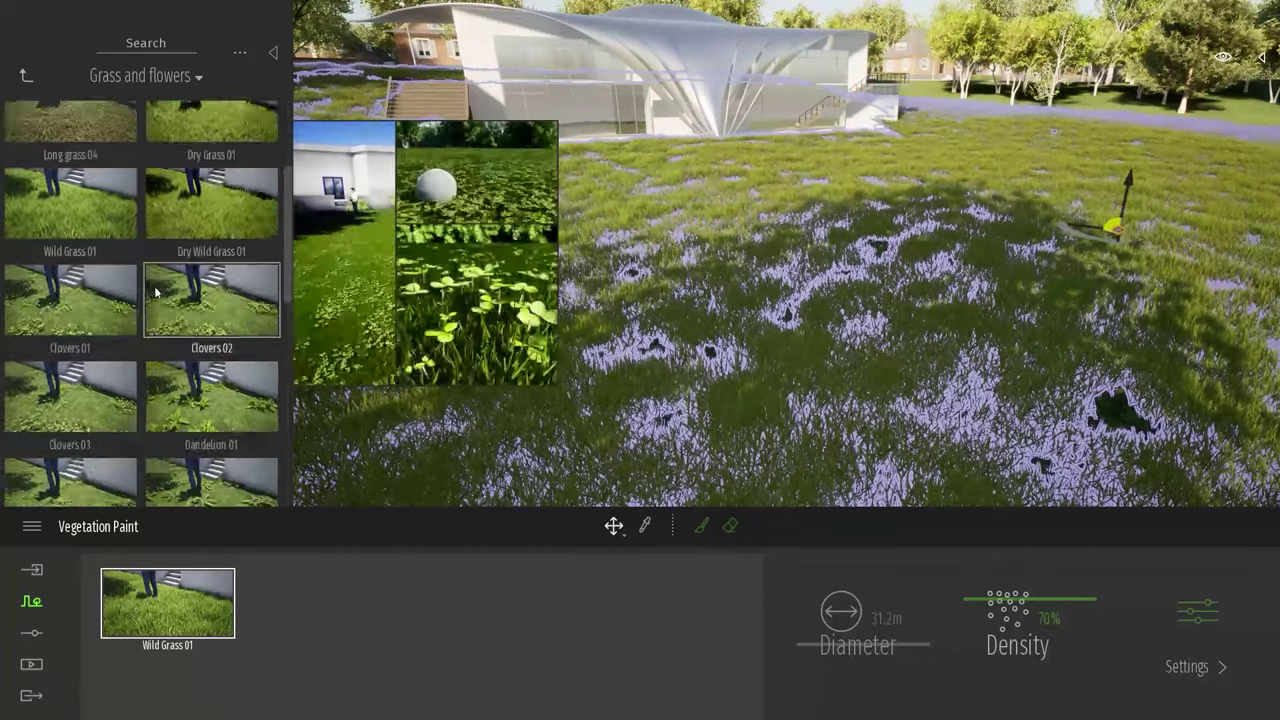
{"action": "scroll", "coordinate": [150, 297], "scroll_direction": "down", "scroll_amount": 3}
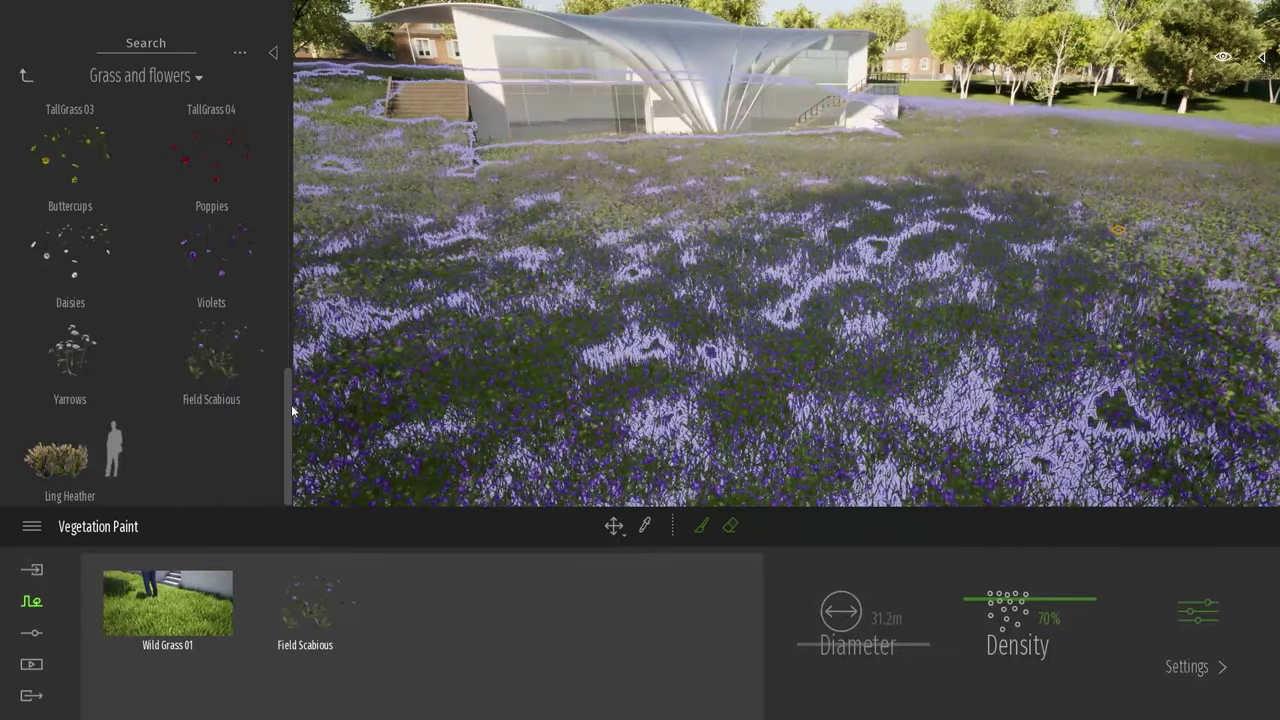
{"action": "right_click_drag", "start_coordinate": [817, 314], "coordinate": [712, 268]}
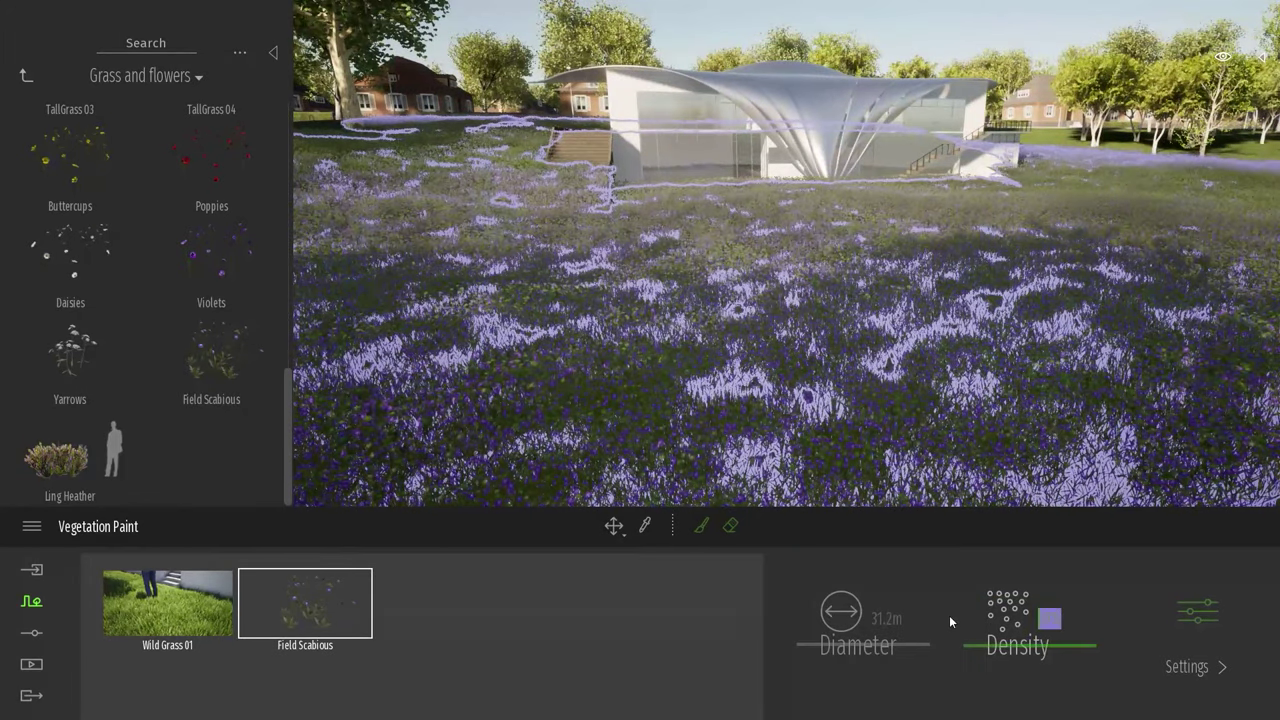
{"action": "key", "text": "Return"}
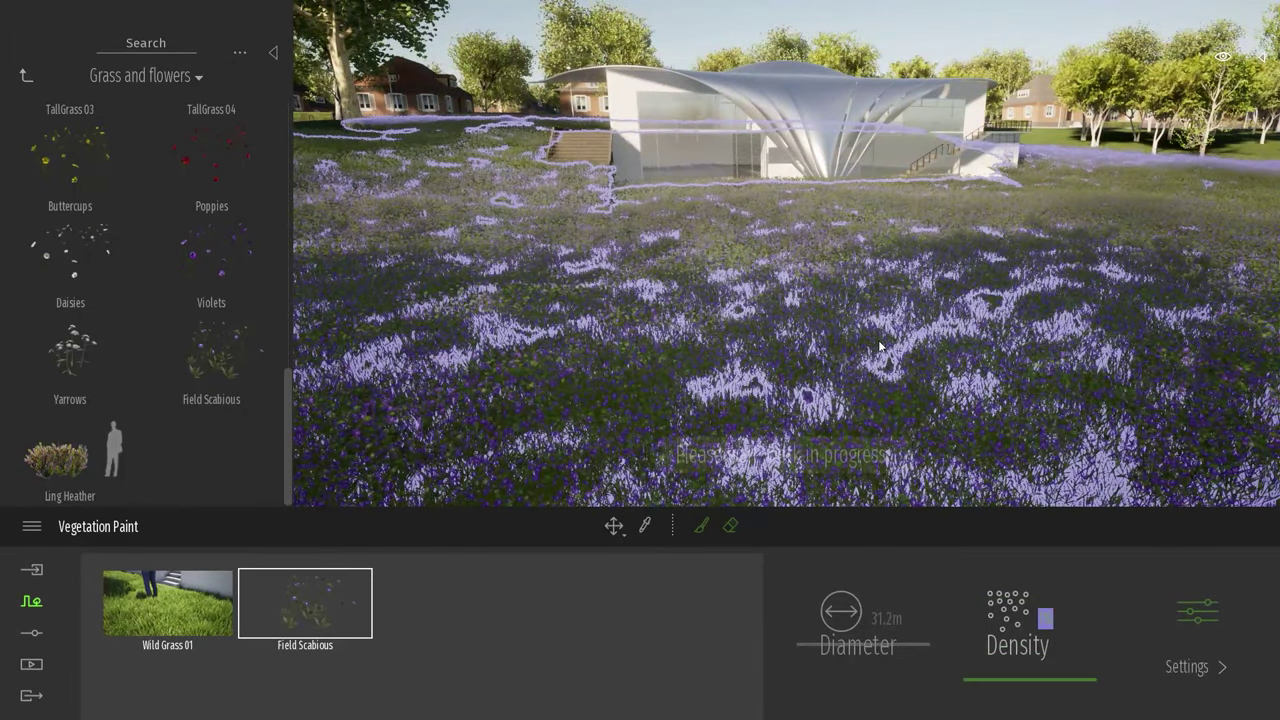
Check the flowers at ground level and set the Field Scabious density to 2%.
{"action": "right_click_drag", "start_coordinate": [874, 339], "coordinate": [877, 340]}
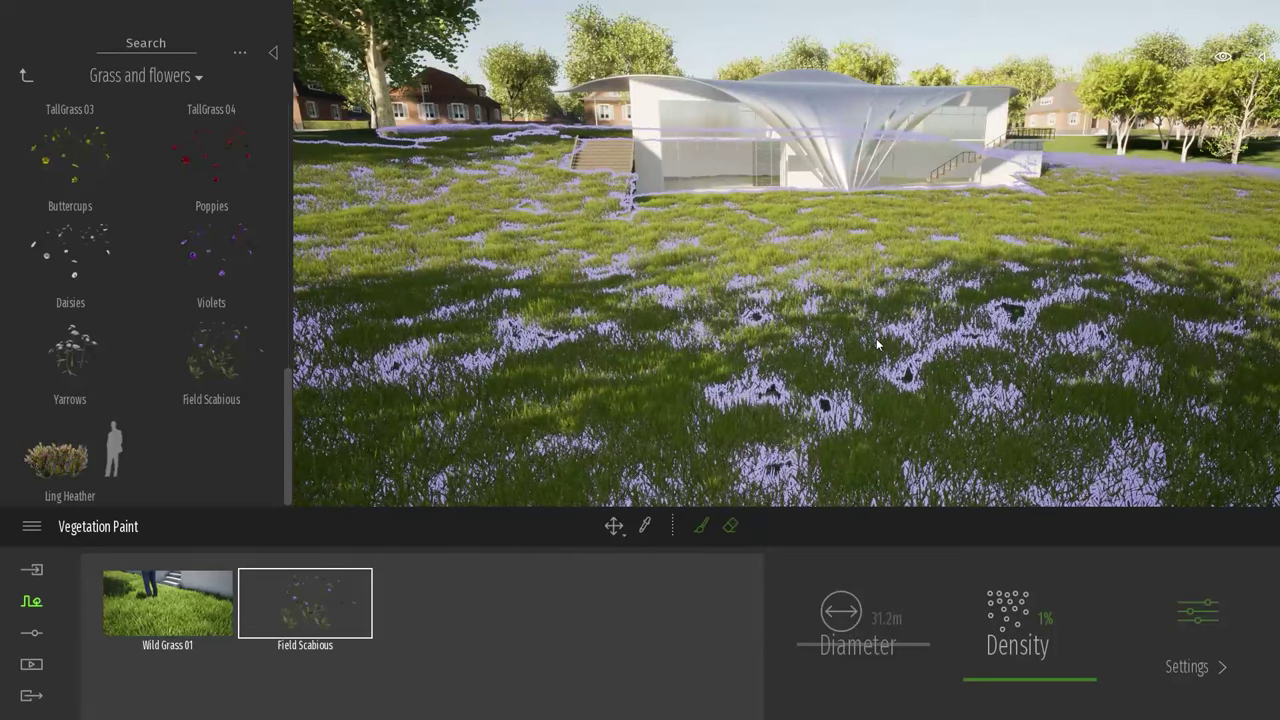
{"action": "key", "text": "w"}
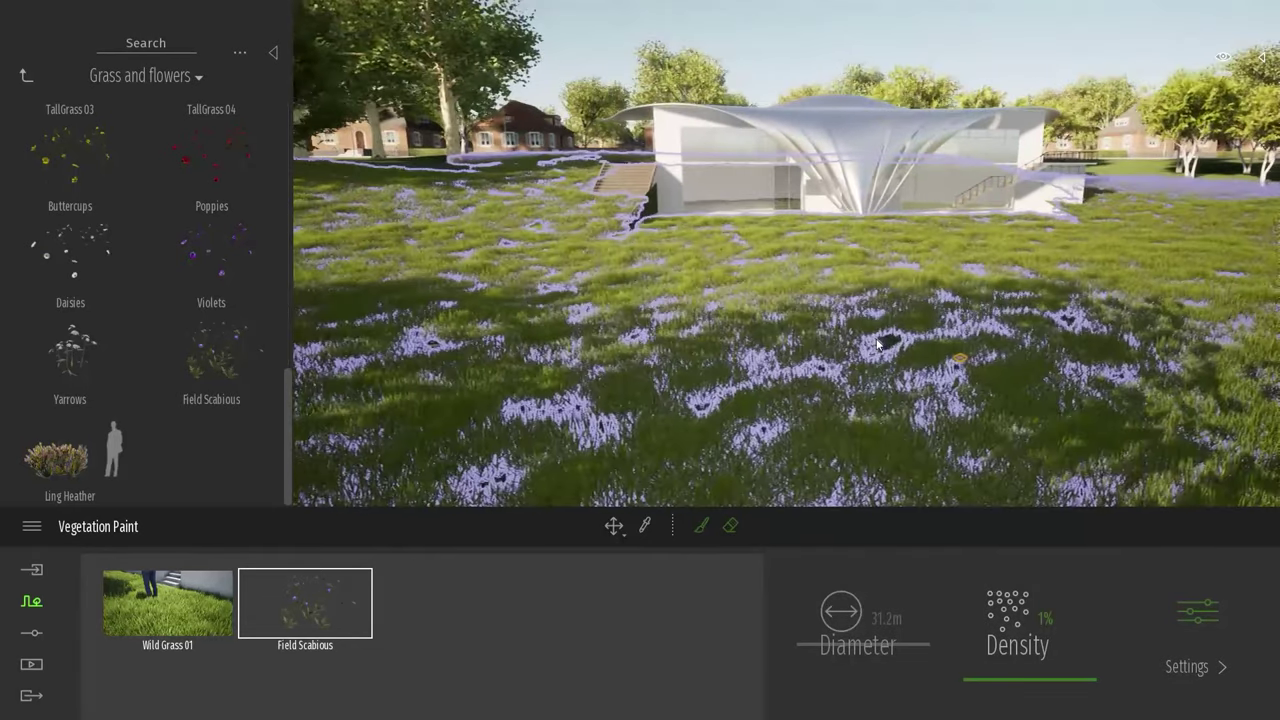
{"action": "right_click_drag", "start_coordinate": [876, 338], "coordinate": [876, 338]}
{"action": "key", "text": "w"}
{"action": "key", "text": "d"}
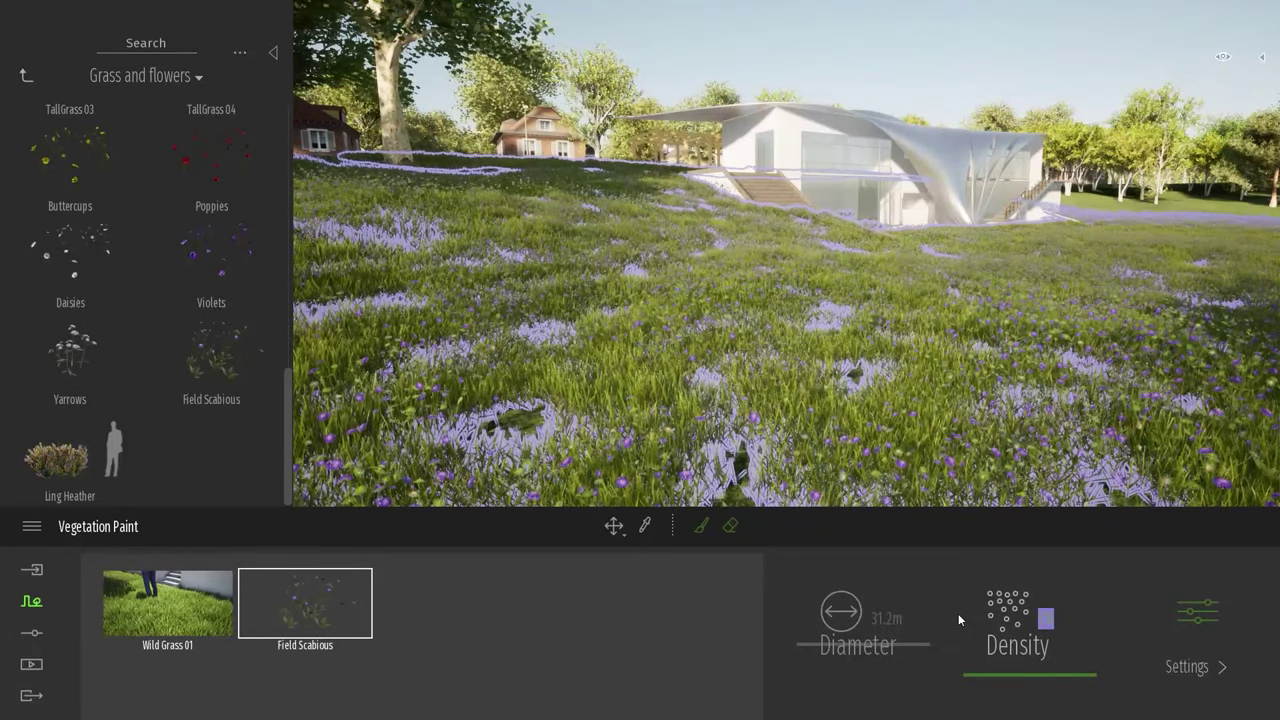
{"action": "key", "text": "Return"}
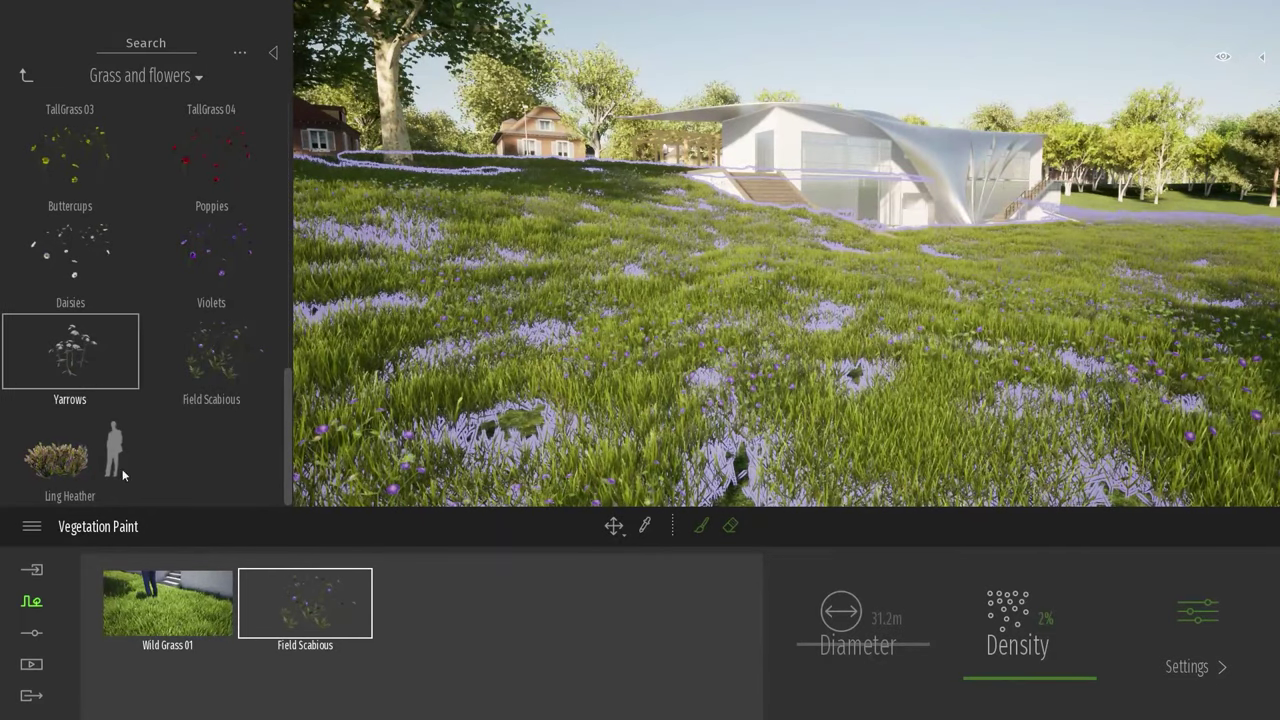
Add Yarrows from the Grass and flowers category to the painted vegetation and set their density to 5%.
{"action": "left_click_drag", "start_coordinate": [470, 613], "coordinate": [476, 612]}
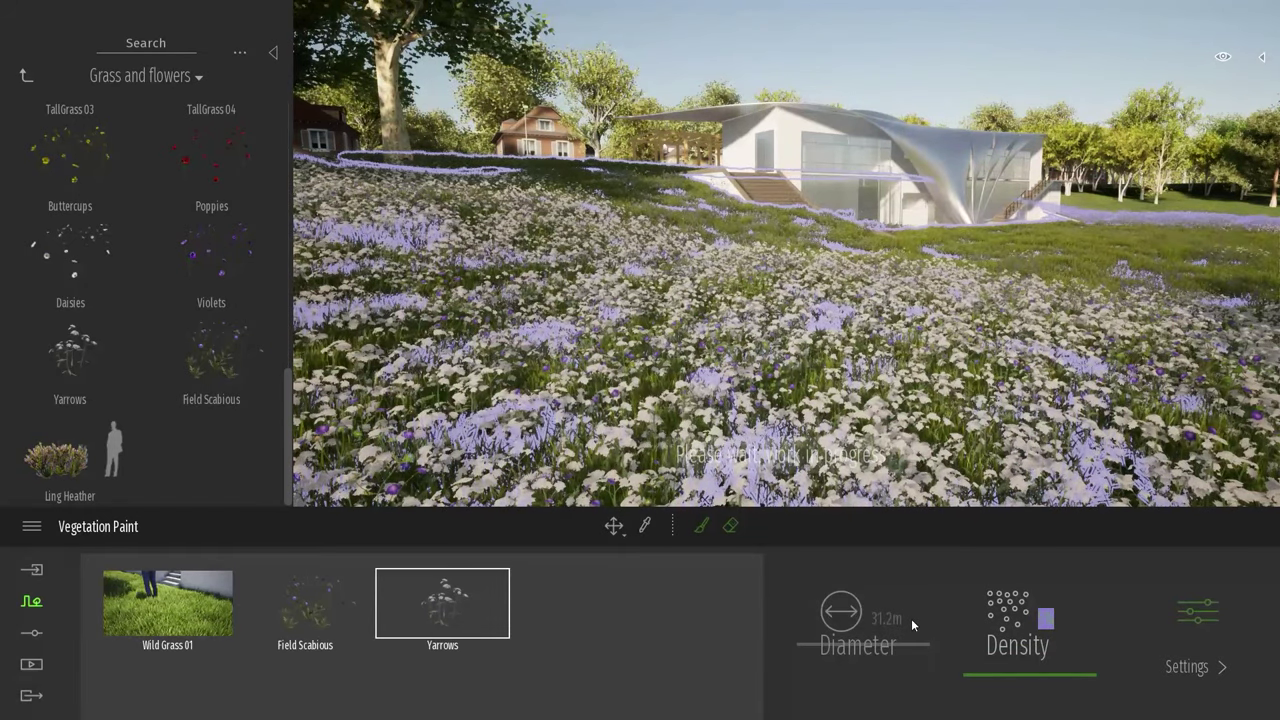
{"action": "left_click", "coordinate": [960, 426]}
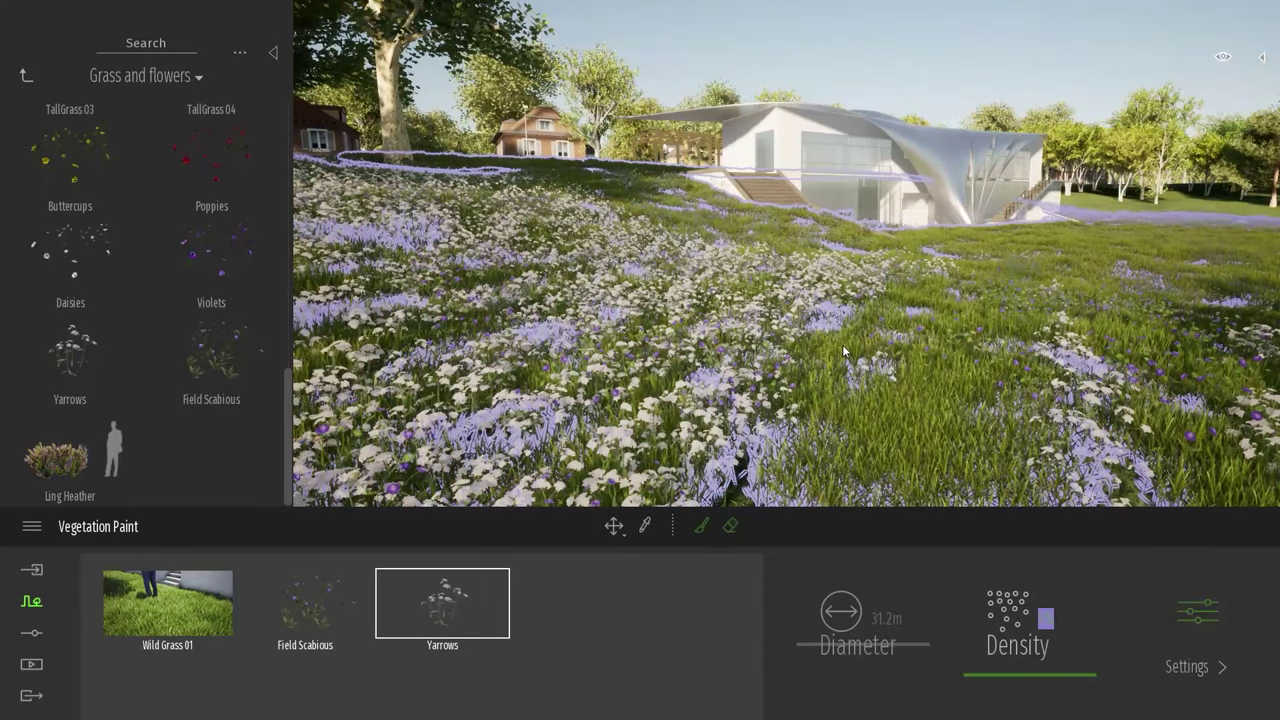
{"action": "right_click_drag", "start_coordinate": [843, 346], "coordinate": [877, 285]}
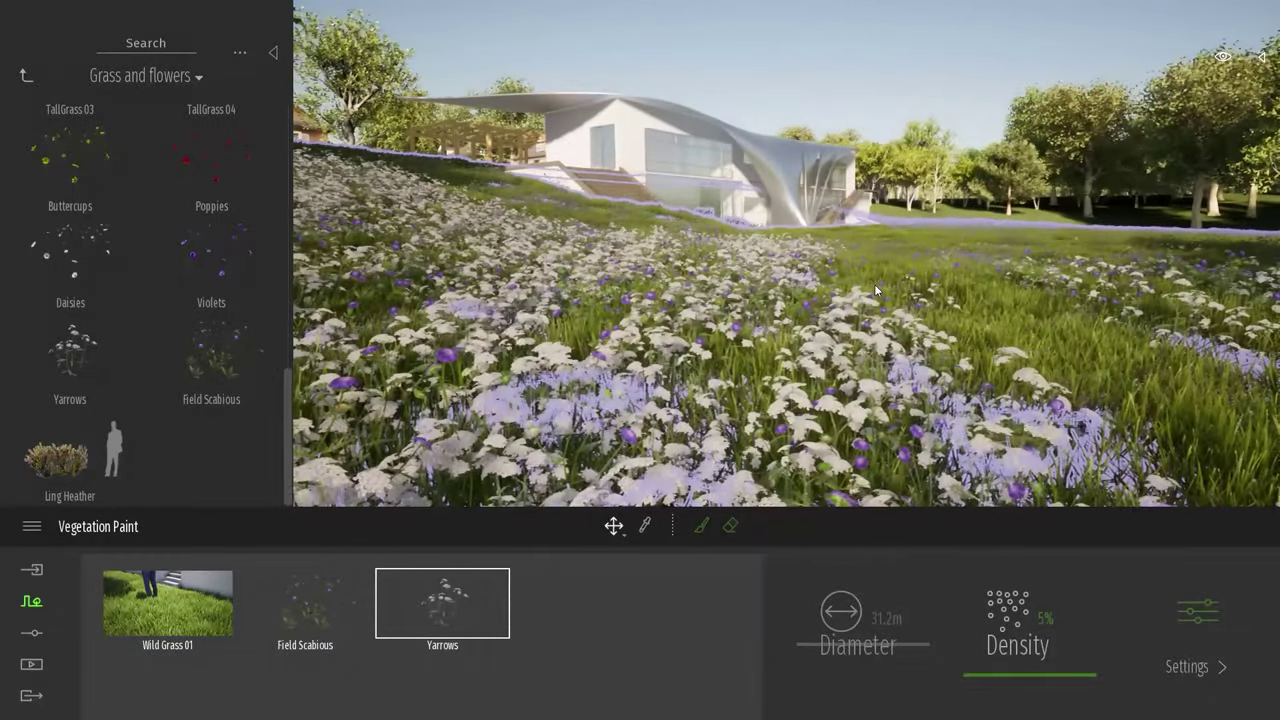
{"action": "key", "text": "Escape"}
{"action": "right_click_drag", "start_coordinate": [875, 290], "coordinate": [765, 302]}
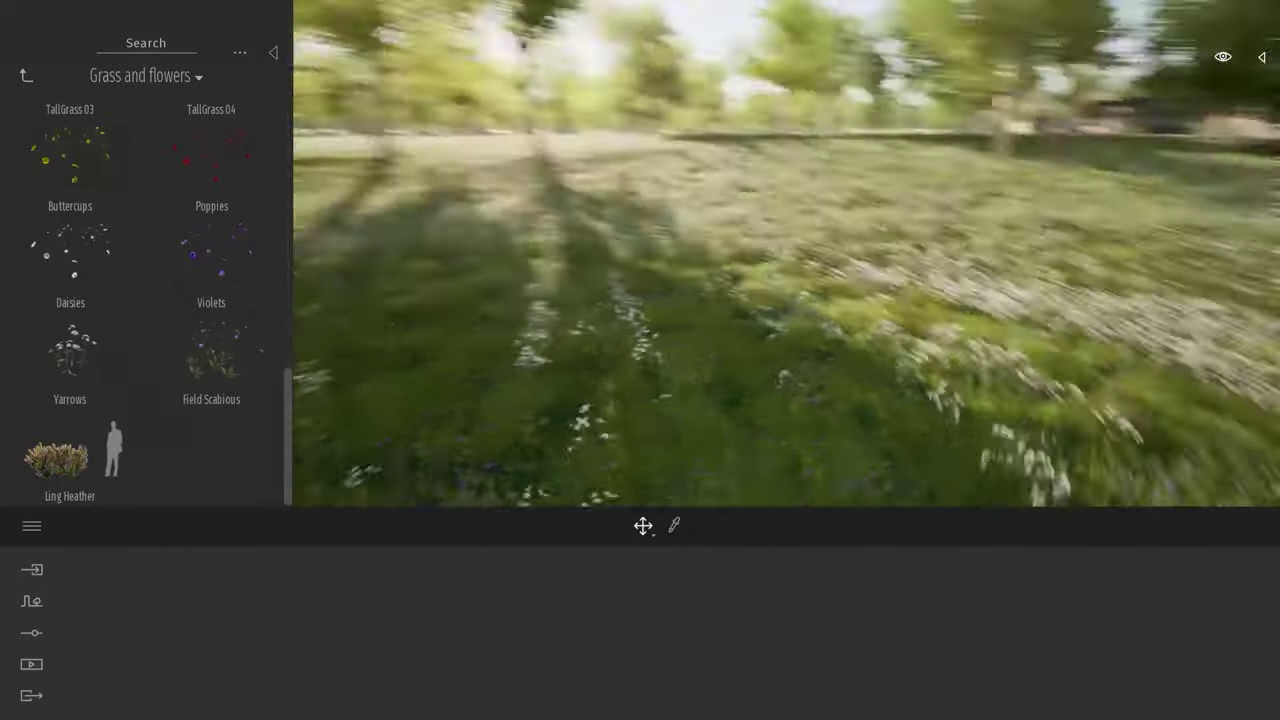
{"action": "right_click_drag", "start_coordinate": [900, 272], "coordinate": [1000, 235]}
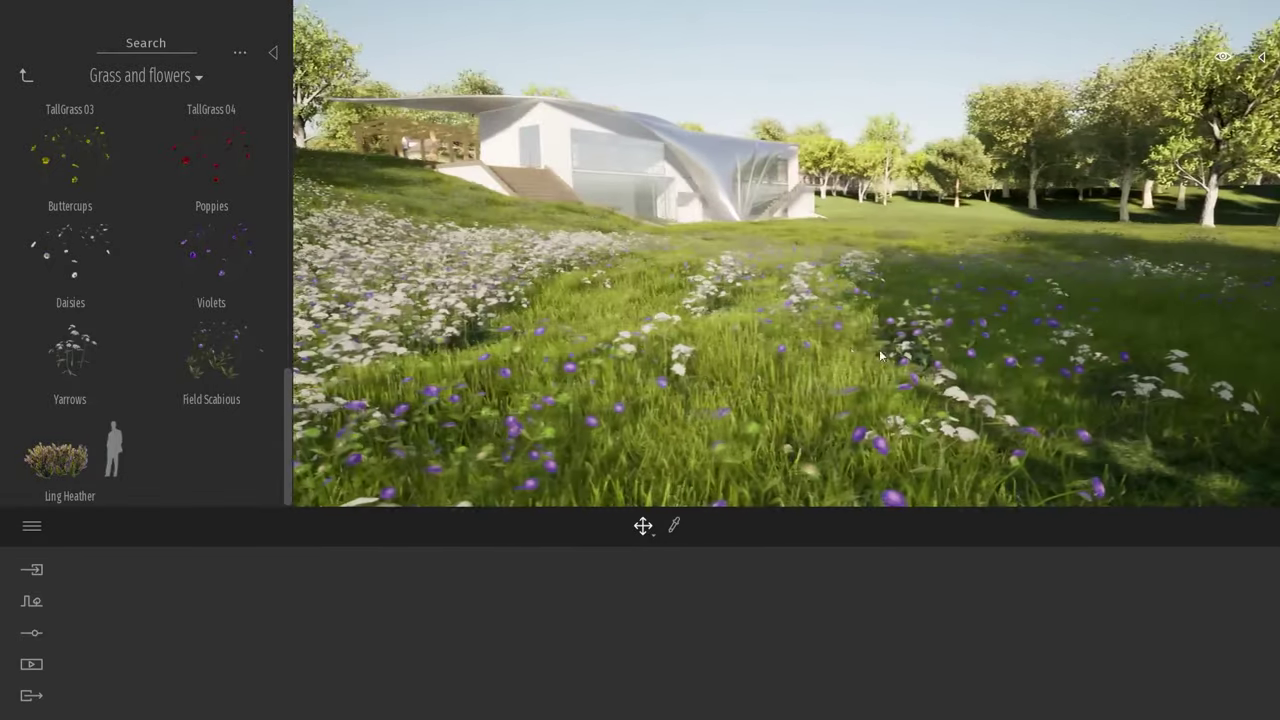
Add Ling Heather to the painted vegetation and set its density to 1%.
{"action": "left_click", "coordinate": [880, 355]}
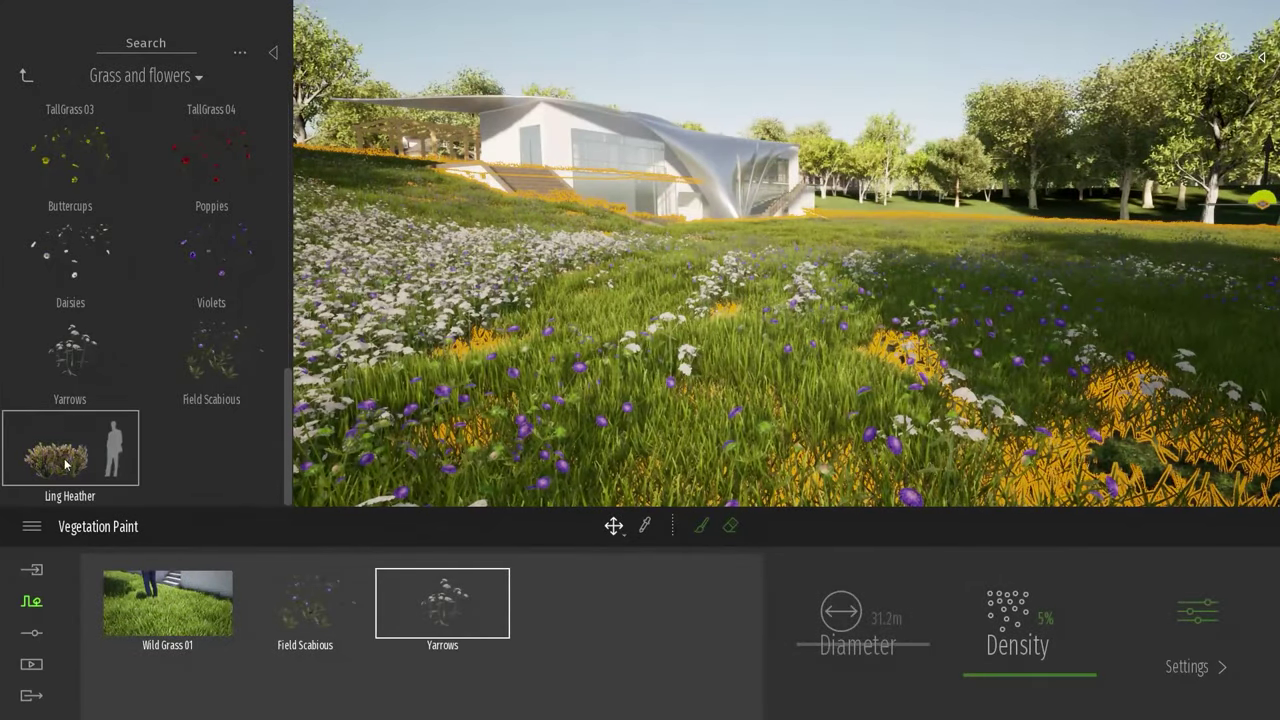
{"action": "mouse_move", "coordinate": [114, 492]}
{"action": "left_mouse_down"}
{"action": "mouse_move", "coordinate": [276, 480]}
{"action": "mouse_move", "coordinate": [690, 655]}
{"action": "mouse_move", "coordinate": [648, 653]}
{"action": "left_mouse_up"}
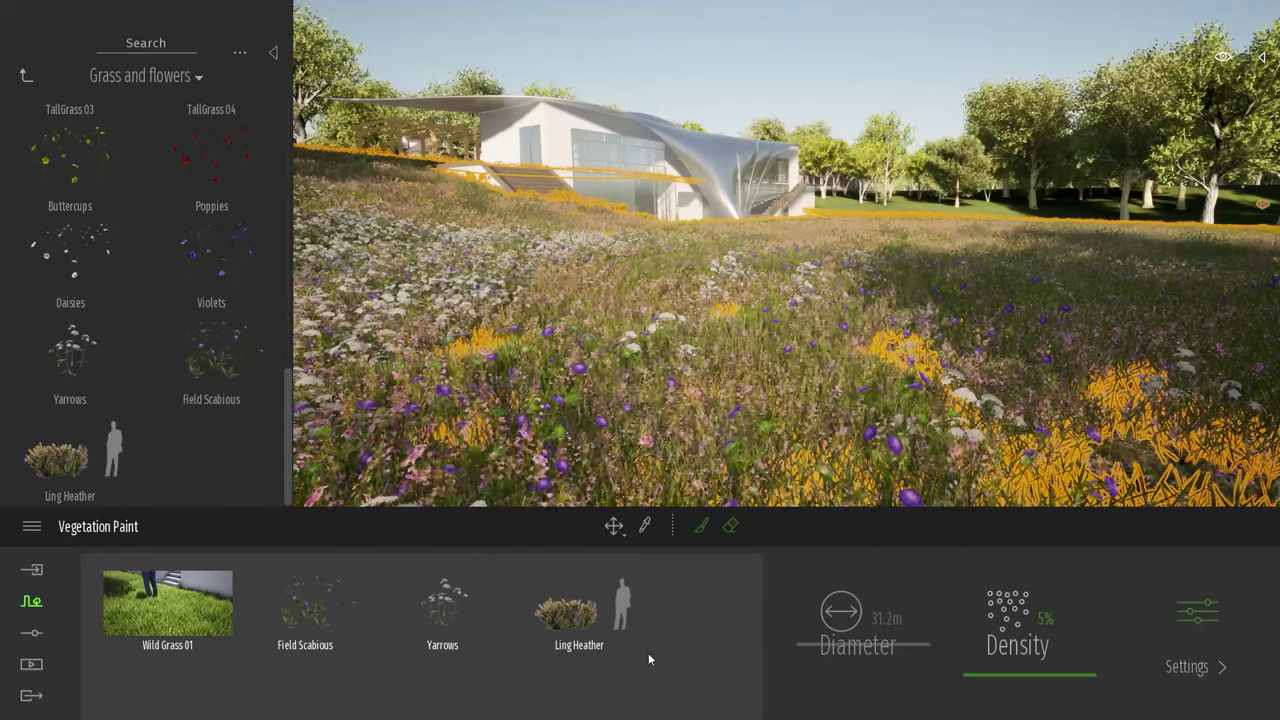
{"action": "left_click", "coordinate": [563, 613]}
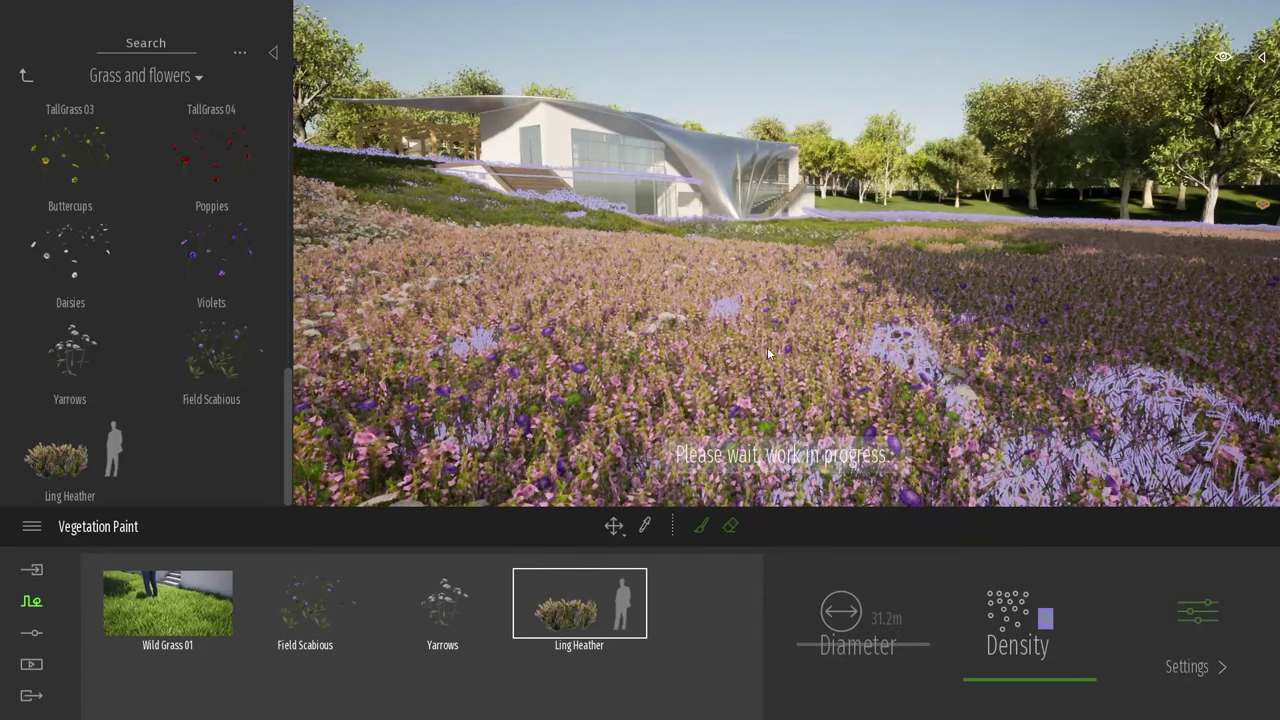
{"action": "middle_click_drag", "start_coordinate": [768, 353], "coordinate": [895, 323], "text": "shift"}
{"action": "left_click", "coordinate": [930, 311]}
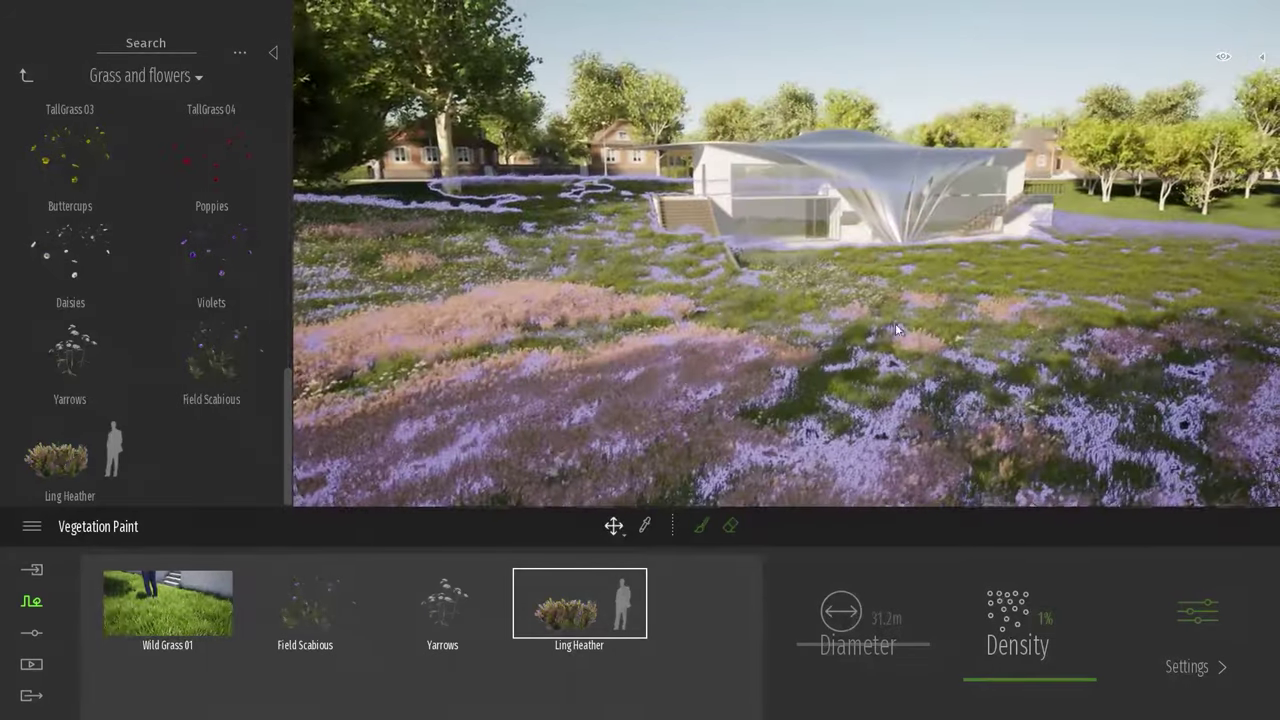
{"action": "left_click_drag", "start_coordinate": [1037, 679], "coordinate": [1047, 704]}
{"action": "type", "text": "1"}
{"action": "key", "text": "Return"}
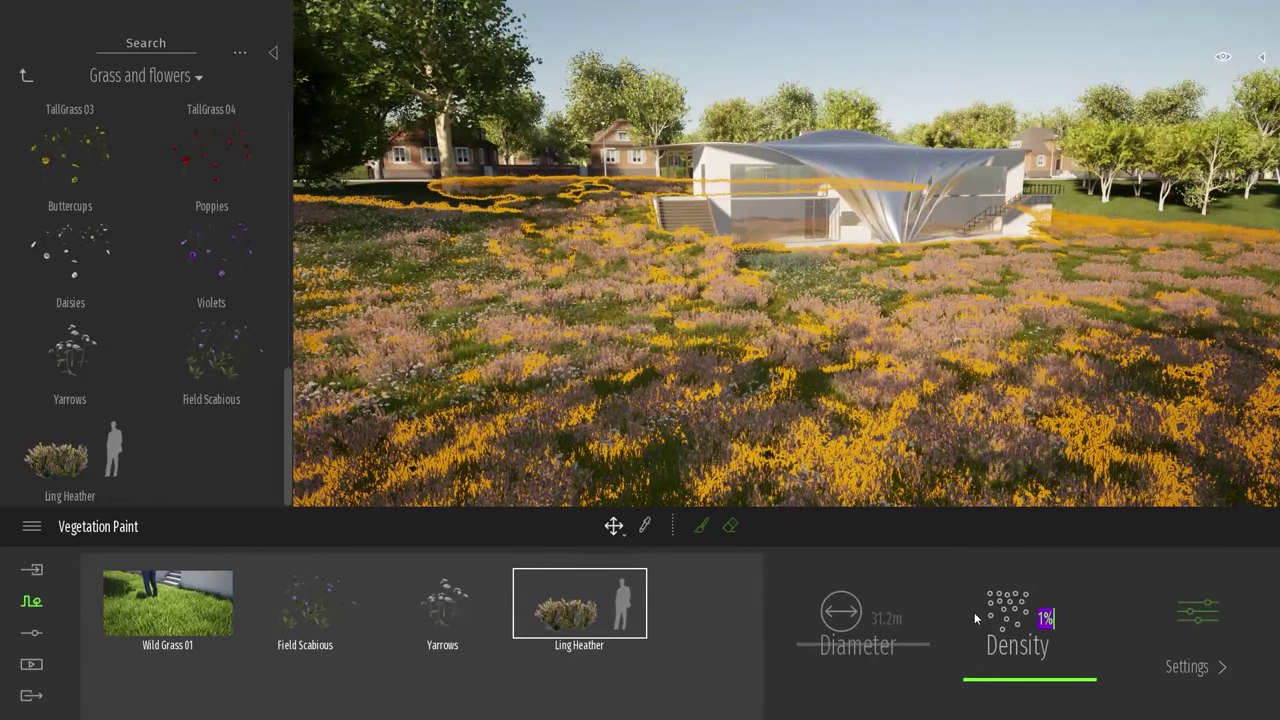
Inspect the heather cover at ground level and set the Ling Heather density to 0%.
{"action": "right_click_drag", "start_coordinate": [757, 330], "coordinate": [835, 385]}
{"action": "right_click_drag", "start_coordinate": [705, 230], "coordinate": [730, 238]}
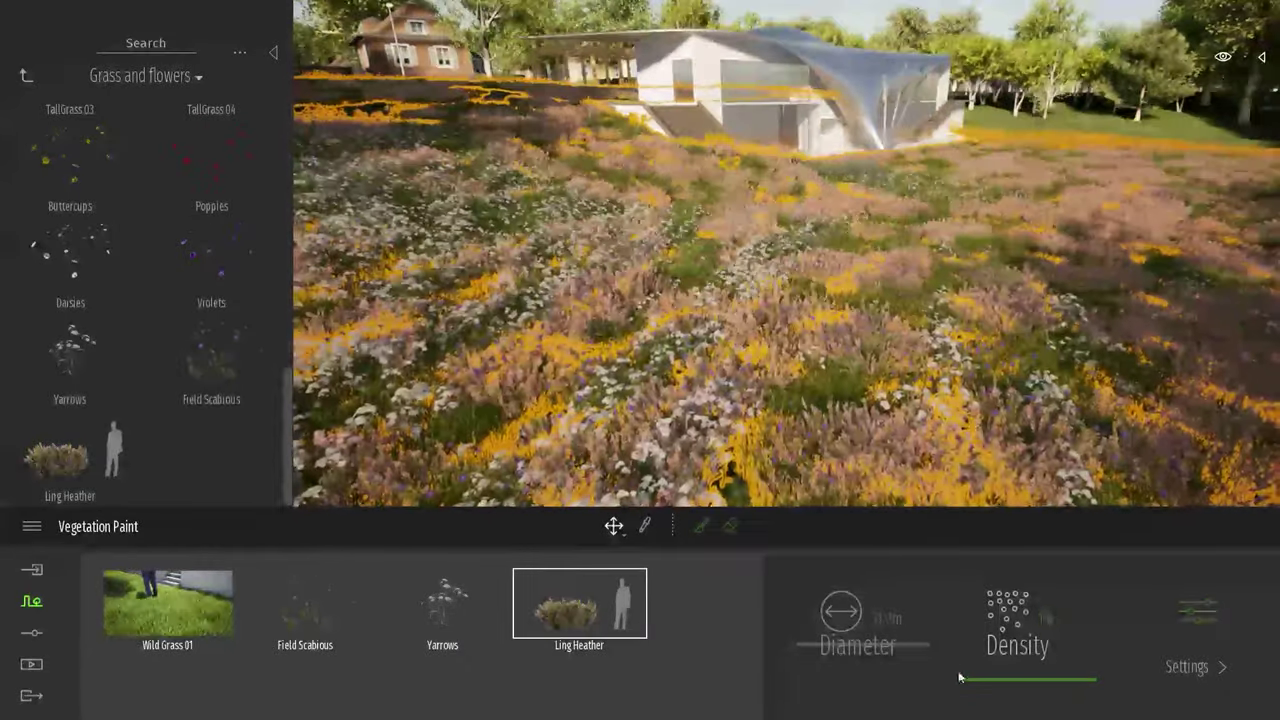
{"action": "left_click_drag", "start_coordinate": [1024, 686], "coordinate": [1026, 700]}
{"action": "left_click_drag", "start_coordinate": [950, 610], "coordinate": [946, 611]}
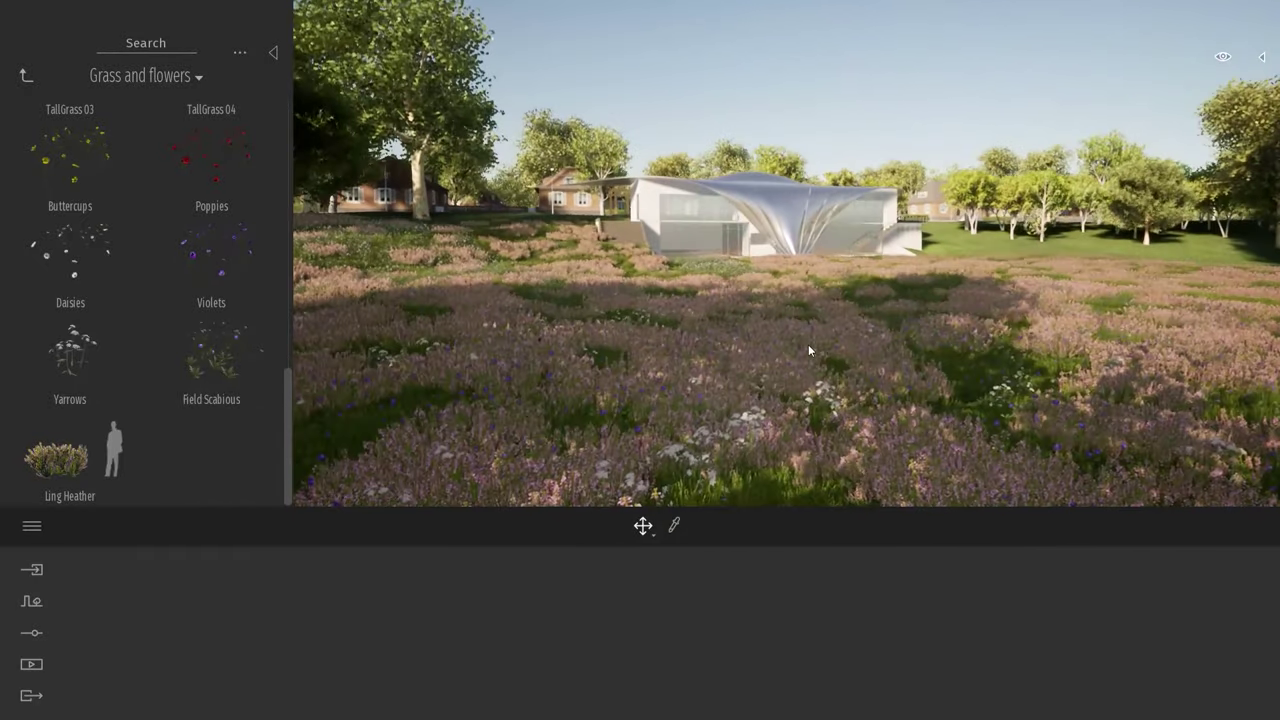
{"action": "left_click", "coordinate": [808, 346]}
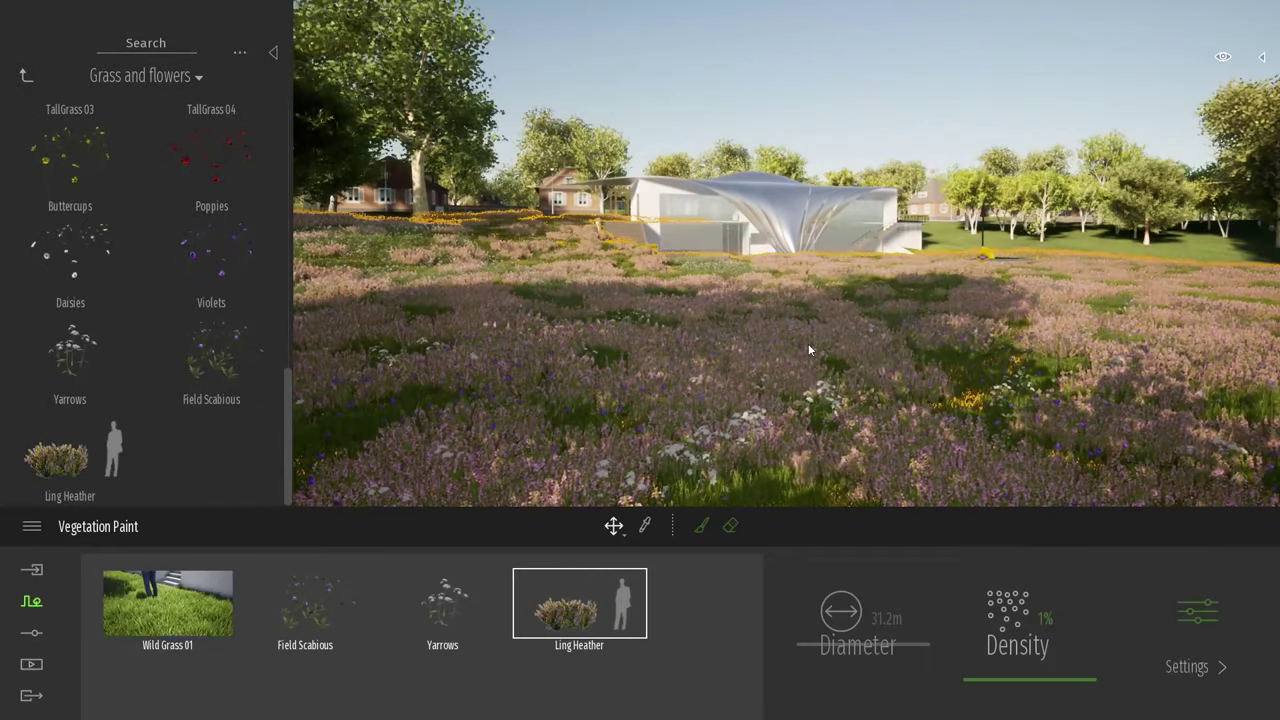
{"action": "left_click_drag", "start_coordinate": [985, 616], "coordinate": [982, 613]}
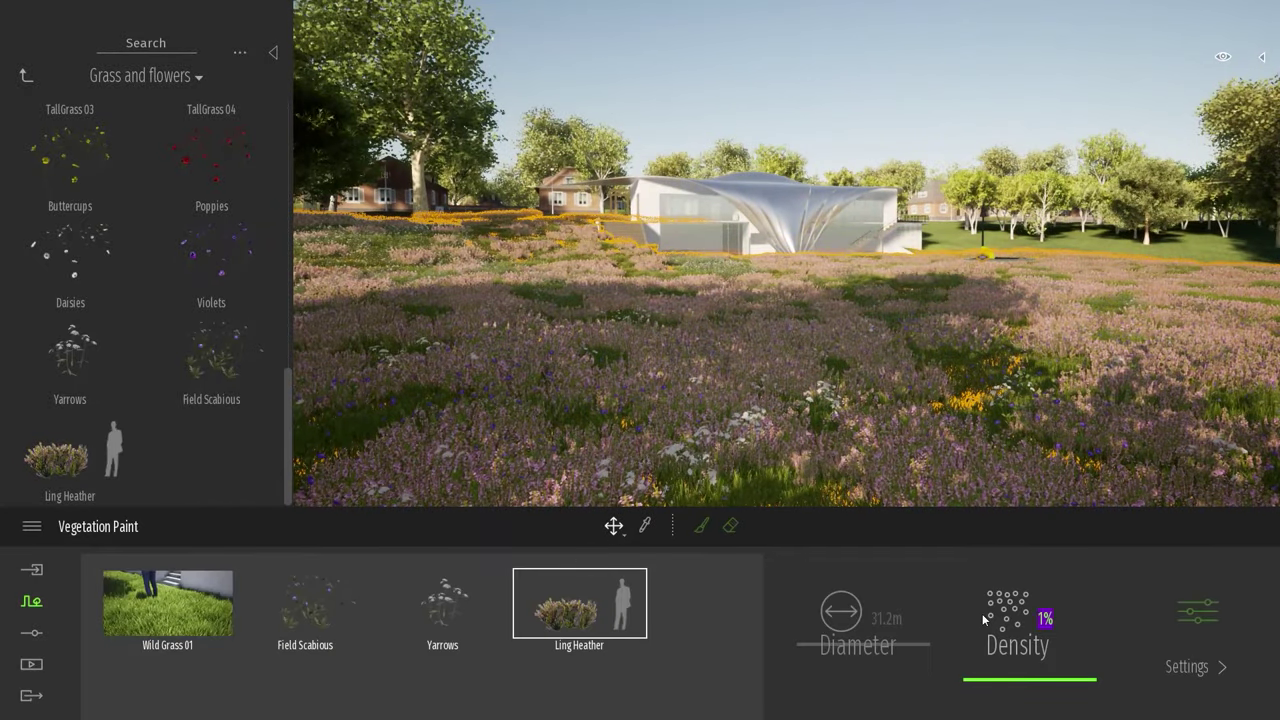
{"action": "type", "text": "0"}
{"action": "key", "text": "Return"}
{"action": "key", "text": "Escape"}
{"action": "right_click_drag", "start_coordinate": [824, 266], "coordinate": [785, 266]}
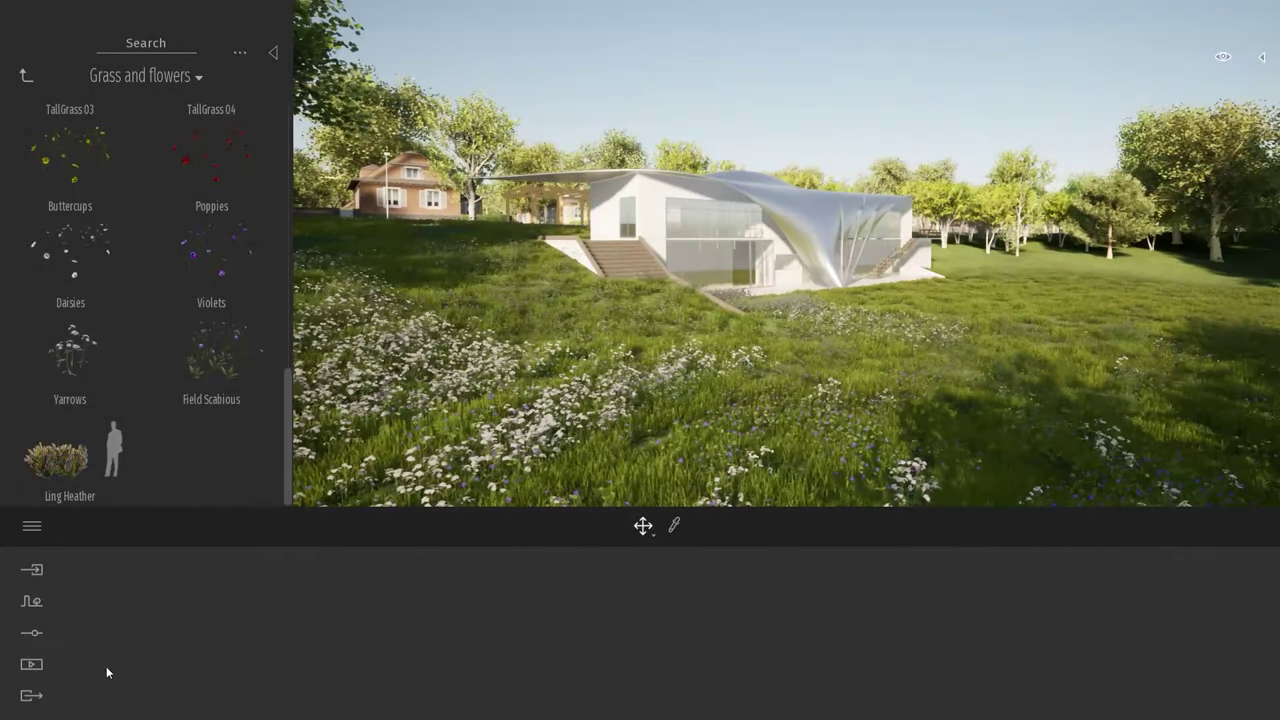
Create a still image from the current view of the building and flower meadow.
{"action": "left_click", "coordinate": [32, 666]}
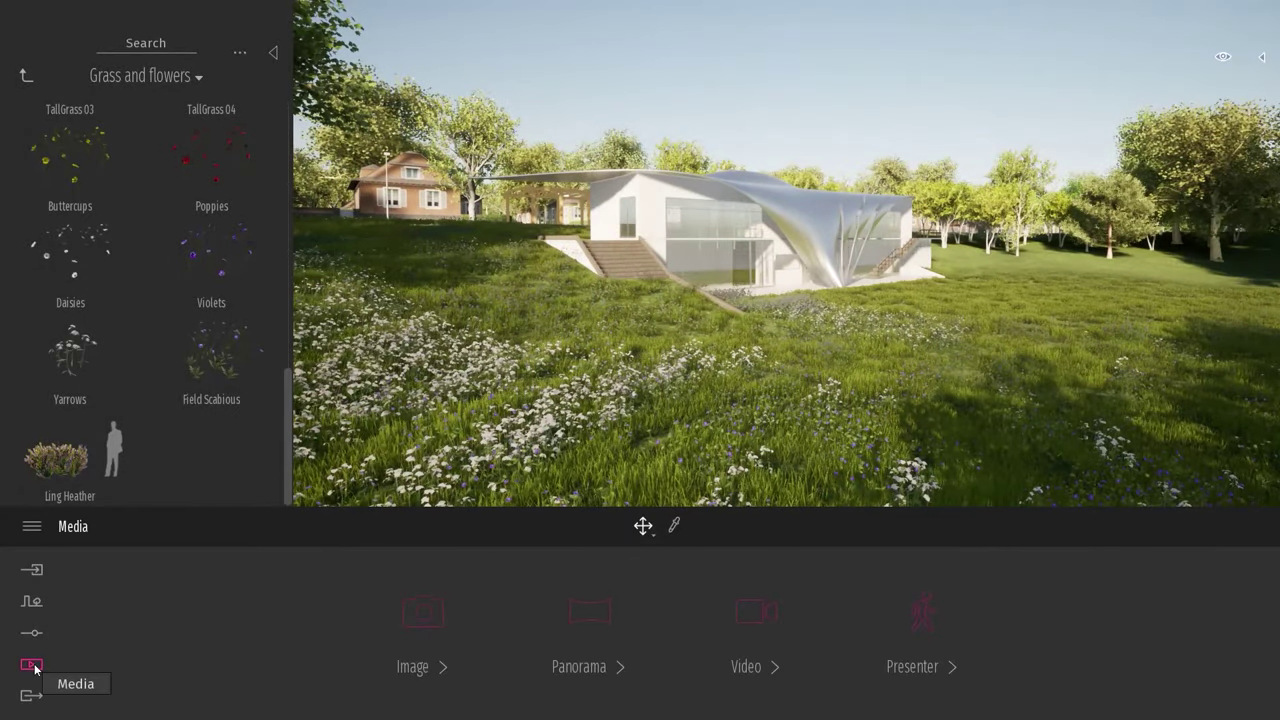
{"action": "left_click", "coordinate": [423, 612]}
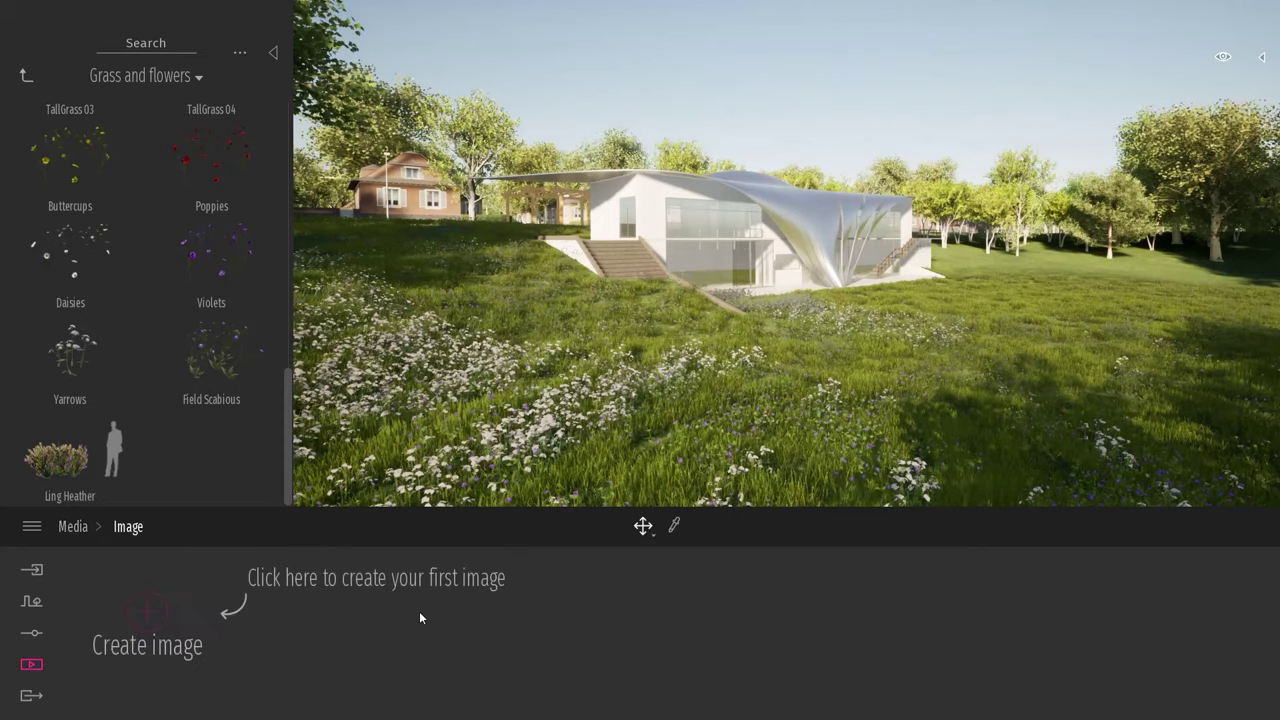
{"action": "left_click", "coordinate": [150, 608]}
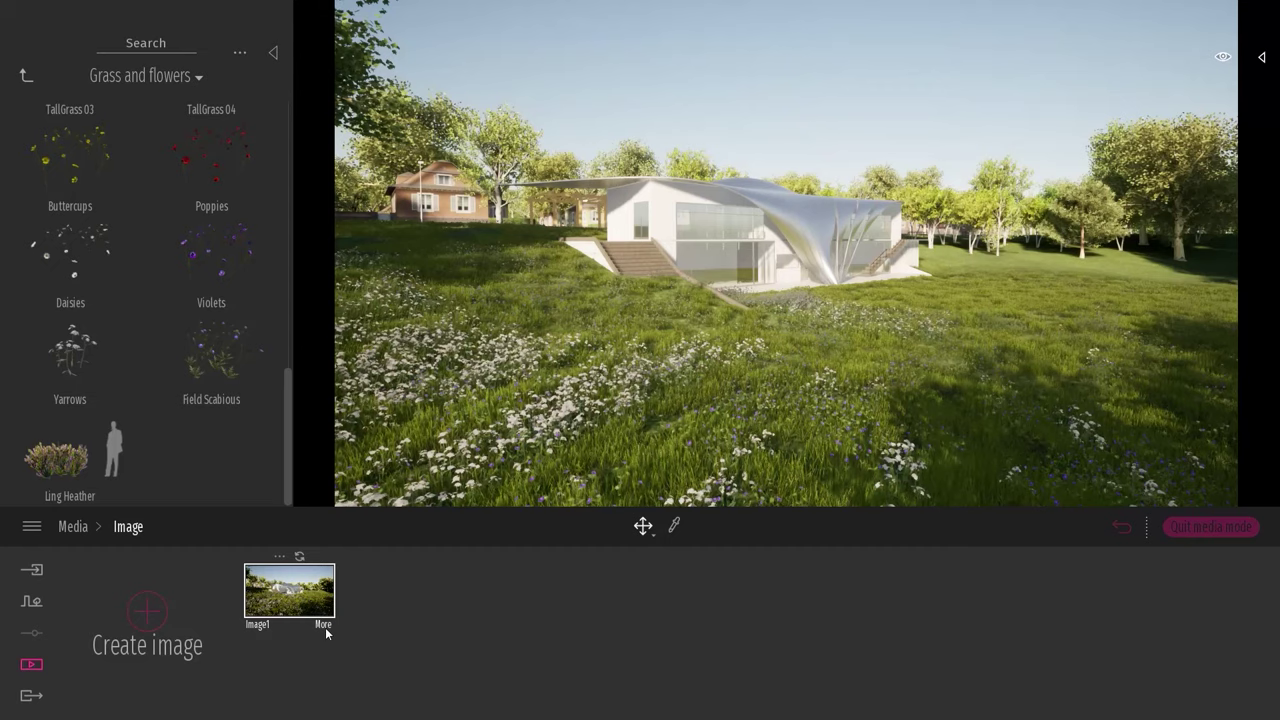
Set the image camera's FOV to 50, reframe the building across the flower meadow and re-capture the image.
{"action": "left_click", "coordinate": [325, 627]}
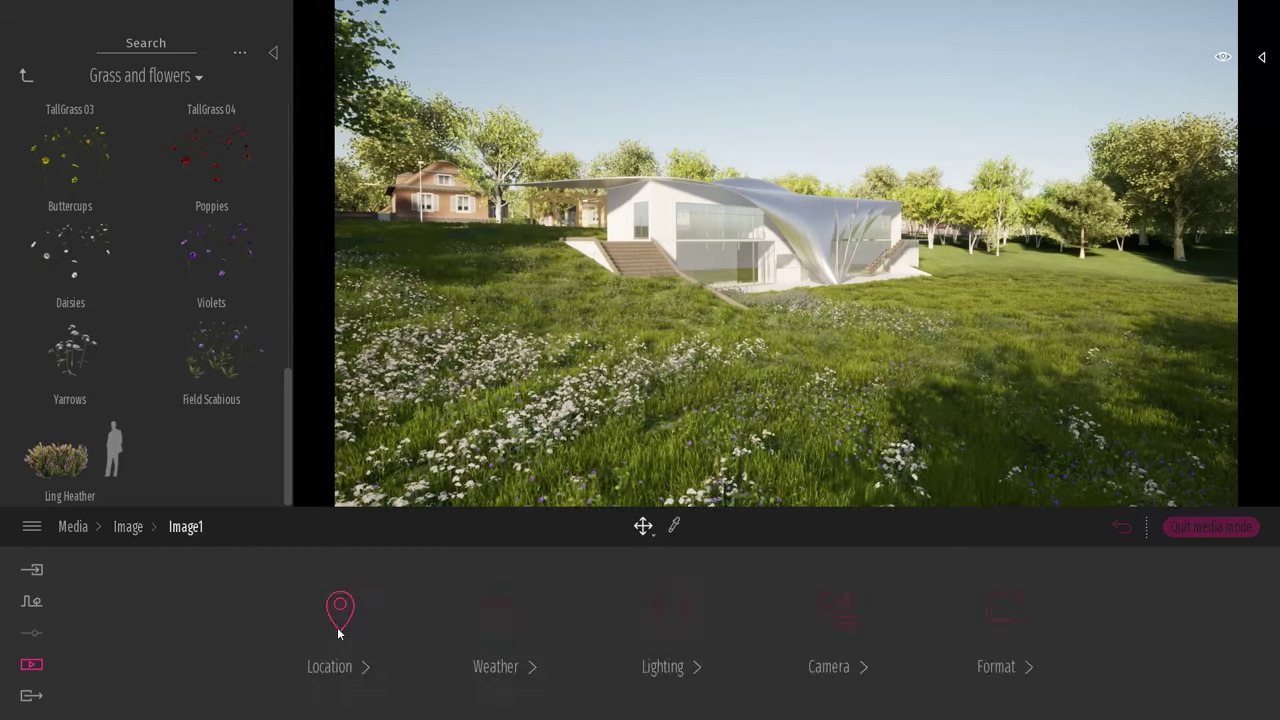
{"action": "left_click", "coordinate": [831, 603]}
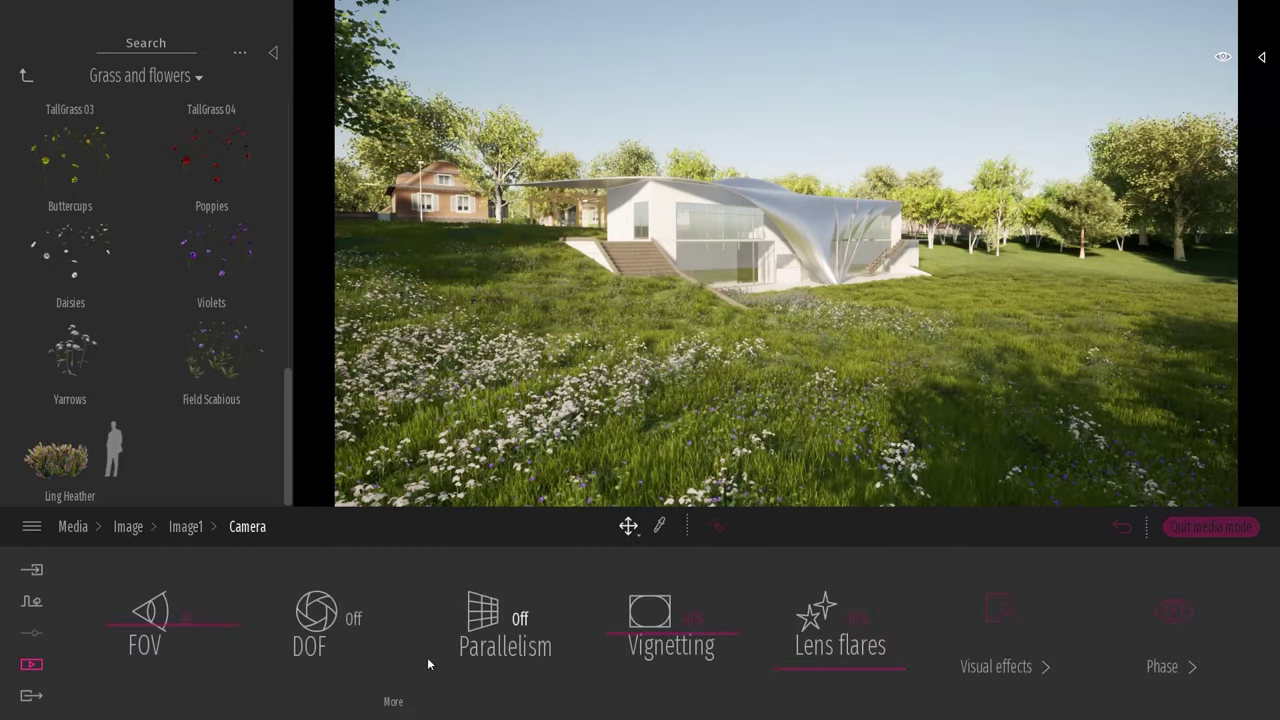
{"action": "type", "text": "50"}
{"action": "key", "text": "Return"}
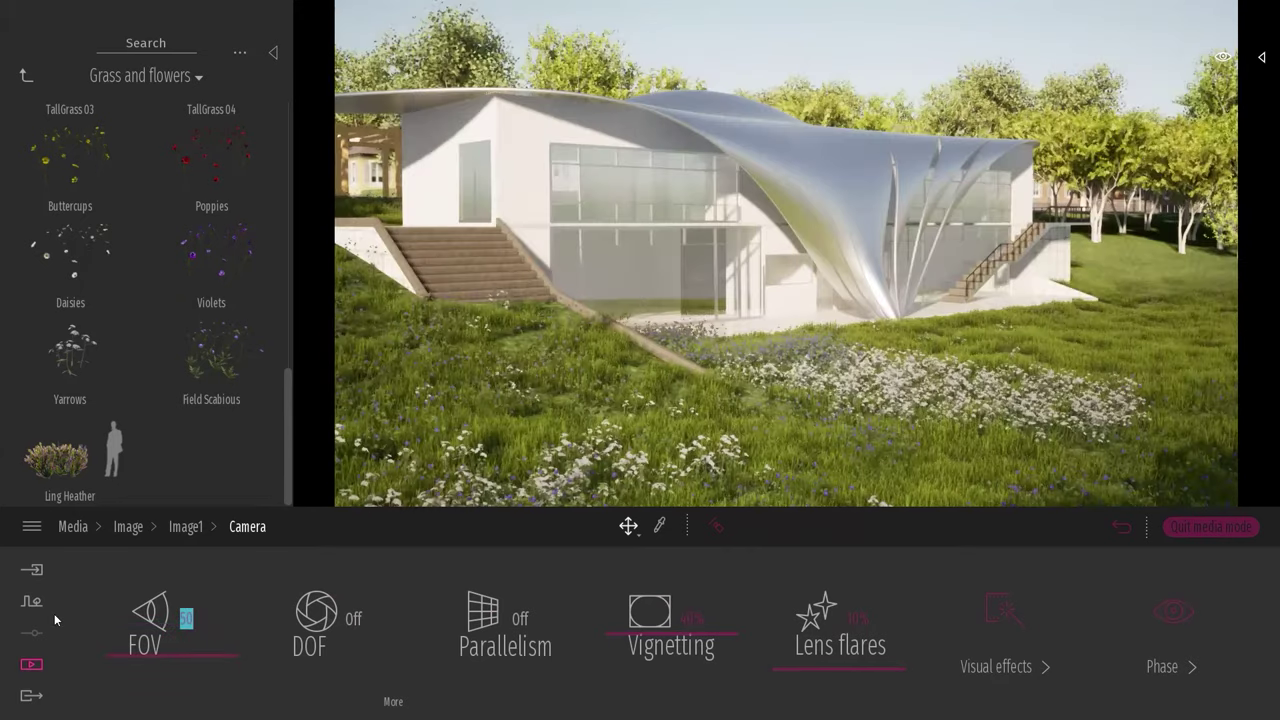
{"action": "left_click", "coordinate": [186, 527]}
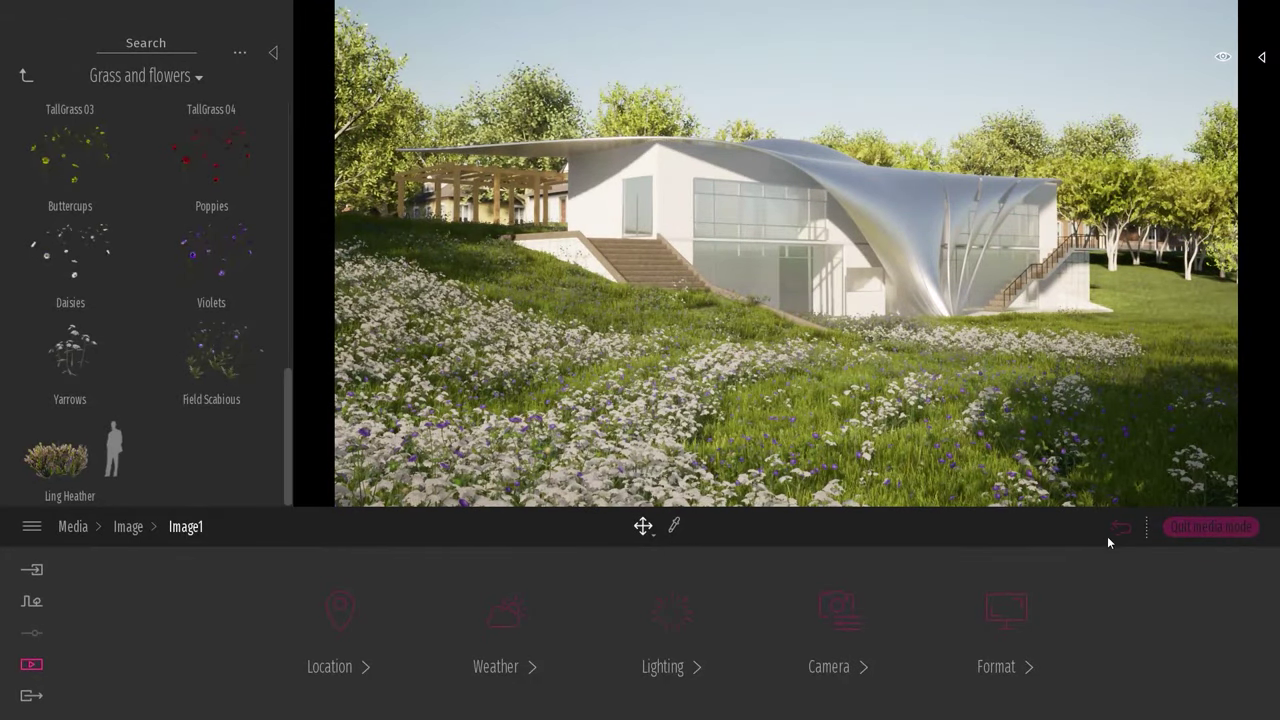
{"action": "left_click", "coordinate": [1121, 527]}
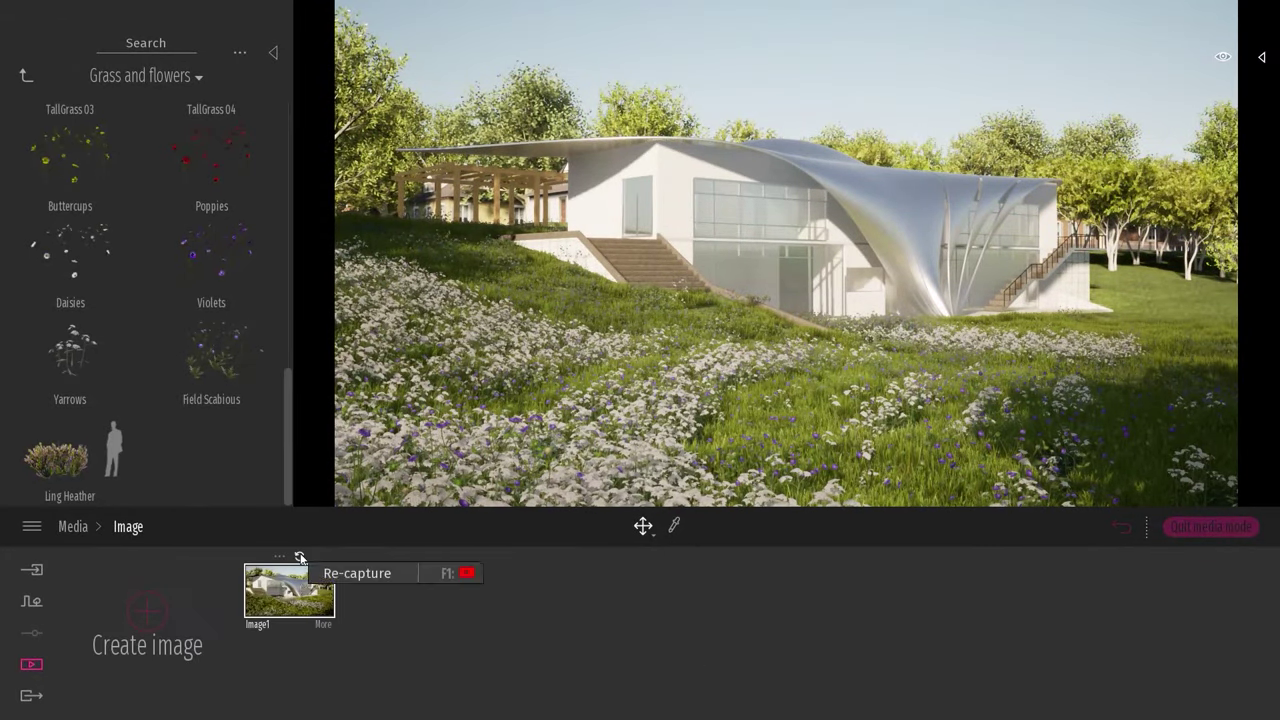
{"action": "left_click", "coordinate": [300, 557]}
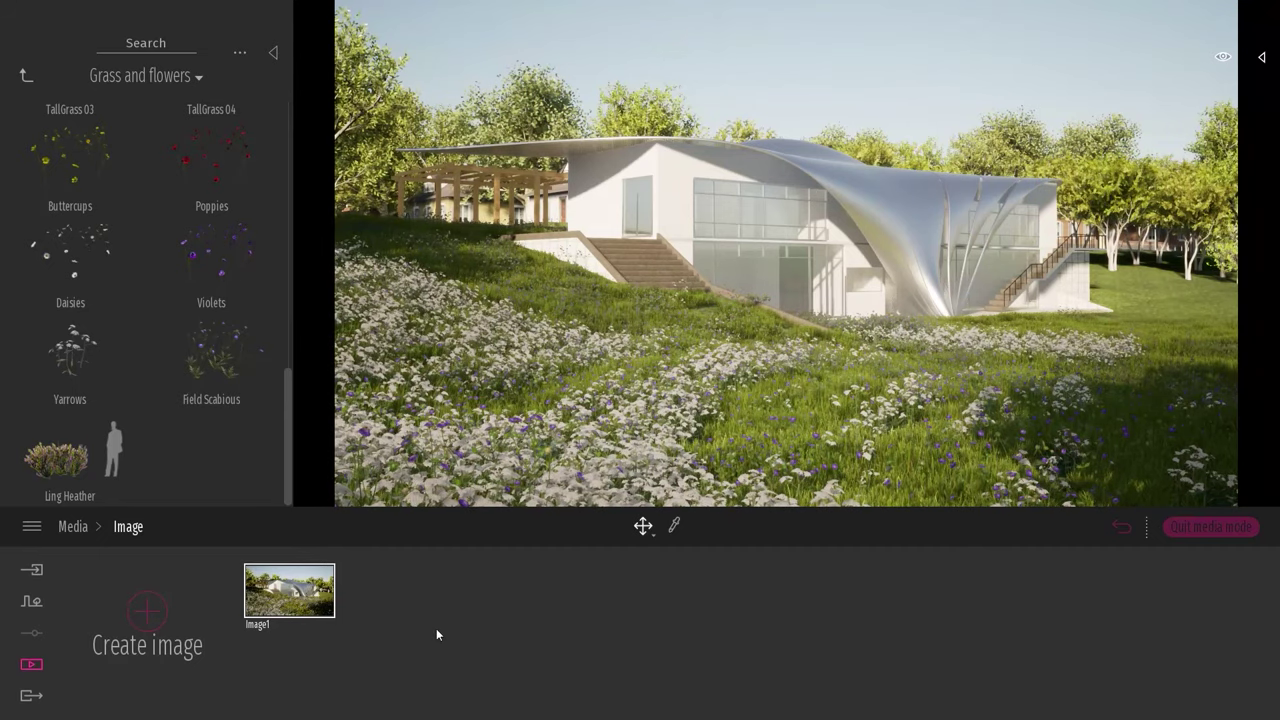
Change the image's day time in its location settings, reframe the building and re-capture the image.
{"action": "left_click", "coordinate": [321, 626]}
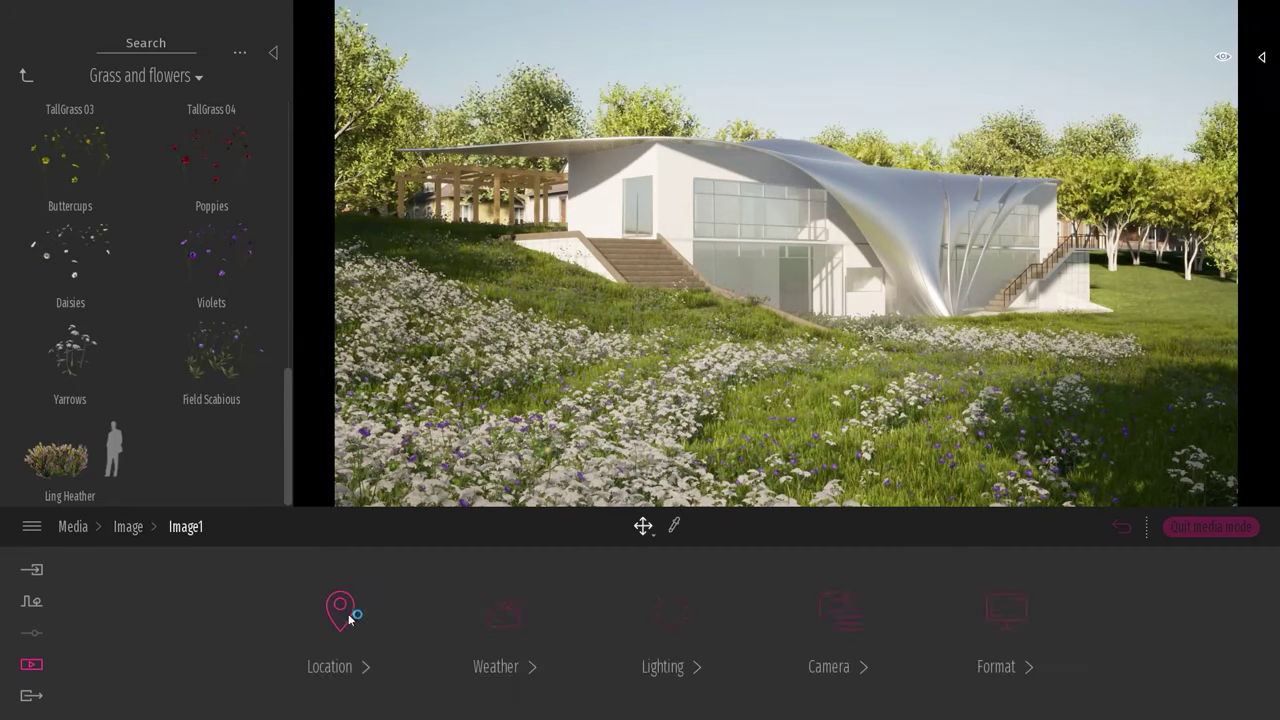
{"action": "left_click", "coordinate": [341, 612]}
{"action": "left_click_drag", "start_coordinate": [671, 607], "coordinate": [671, 603]}
{"action": "key", "text": "a"}
{"action": "right_click_drag", "start_coordinate": [804, 408], "coordinate": [855, 390]}
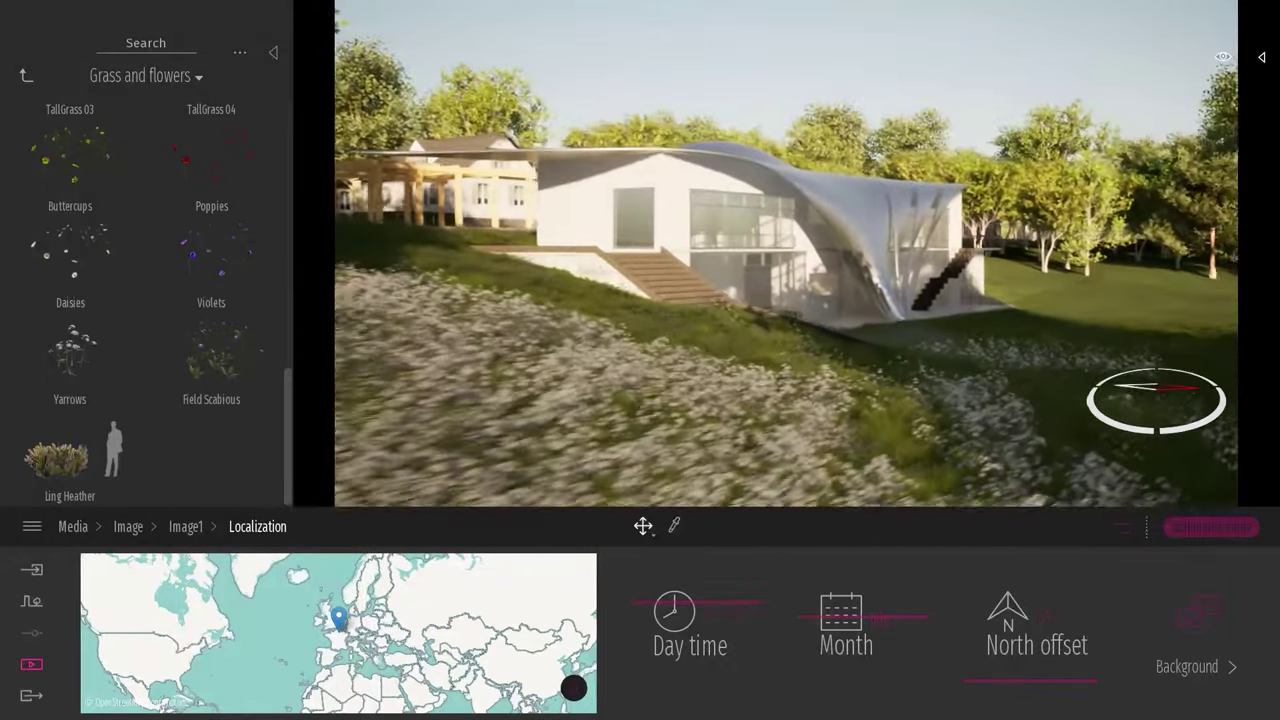
{"action": "left_click", "coordinate": [1118, 529]}
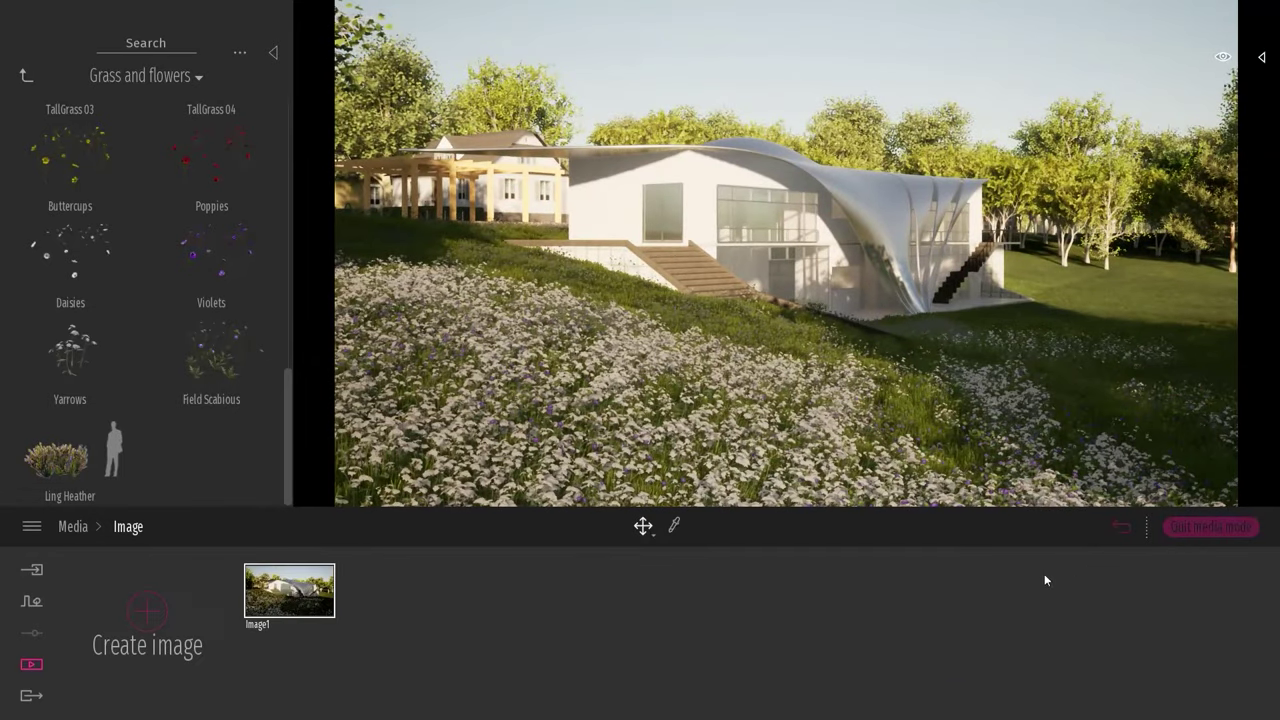
{"action": "left_click", "coordinate": [300, 558]}
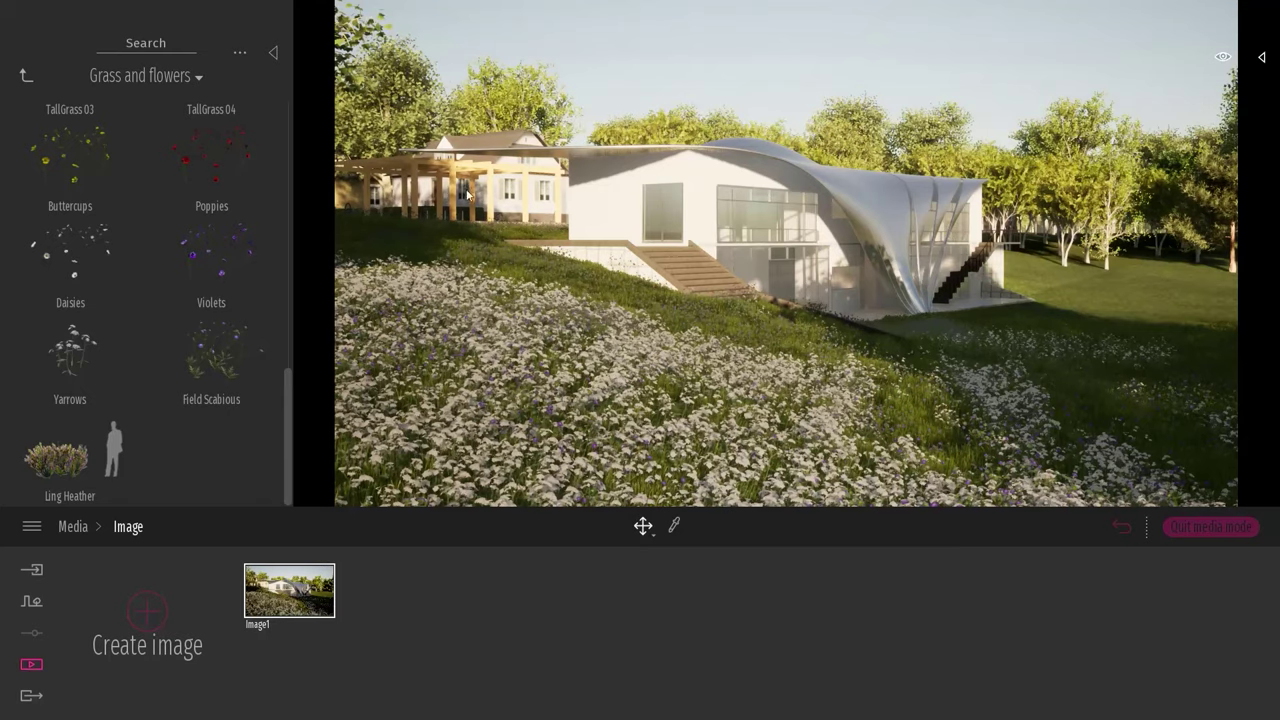
Quit media mode and select the scattered Turkey Oak and London Planetree vegetation along the street behind the building.
{"action": "left_click", "coordinate": [1211, 527]}
{"action": "key", "text": "e"}
{"action": "key", "text": "w"}
{"action": "right_click_drag", "start_coordinate": [935, 227], "coordinate": [670, 355]}
{"action": "key", "text": "d"}
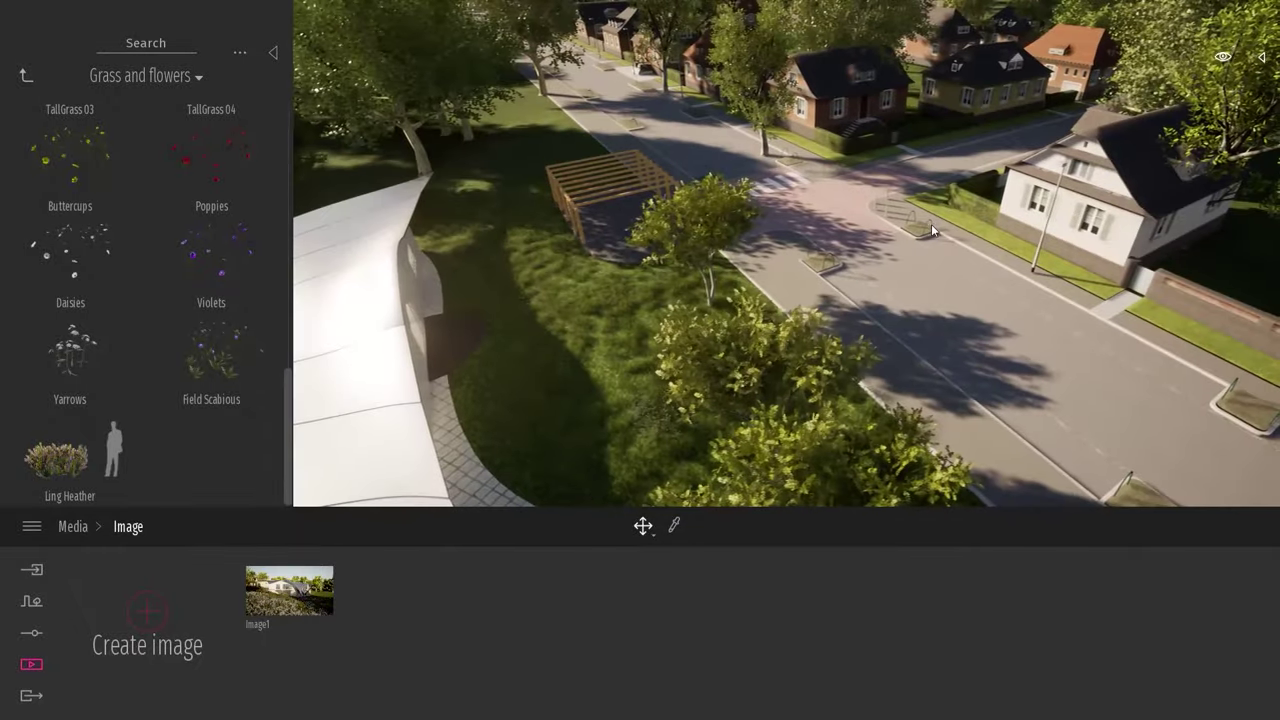
{"action": "key", "text": "d"}
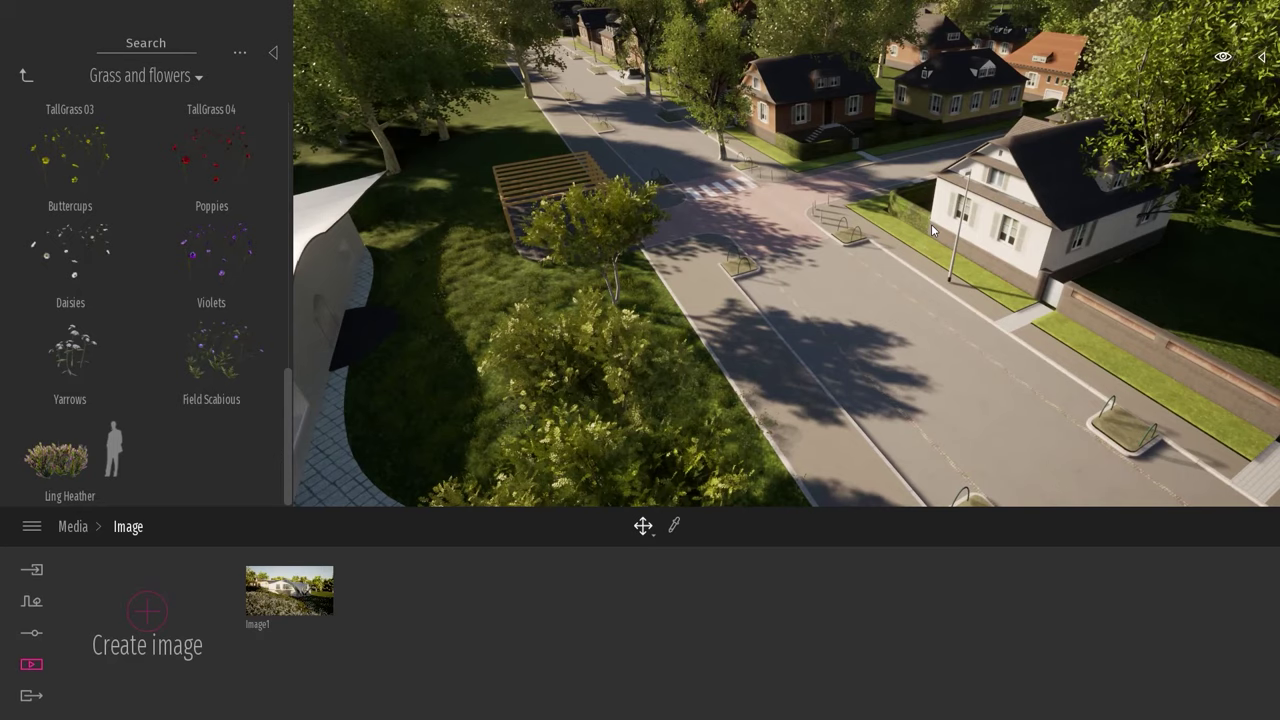
{"action": "right_click_drag", "start_coordinate": [872, 352], "coordinate": [945, 343]}
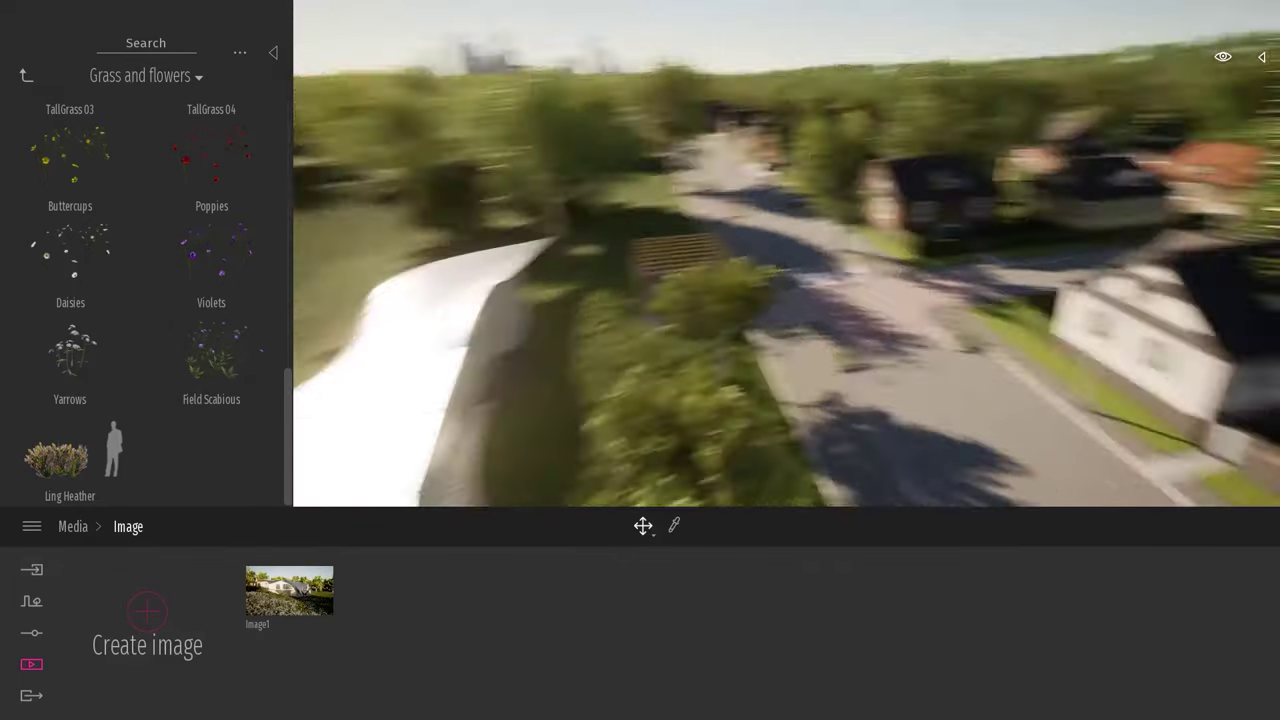
{"action": "key", "text": "w"}
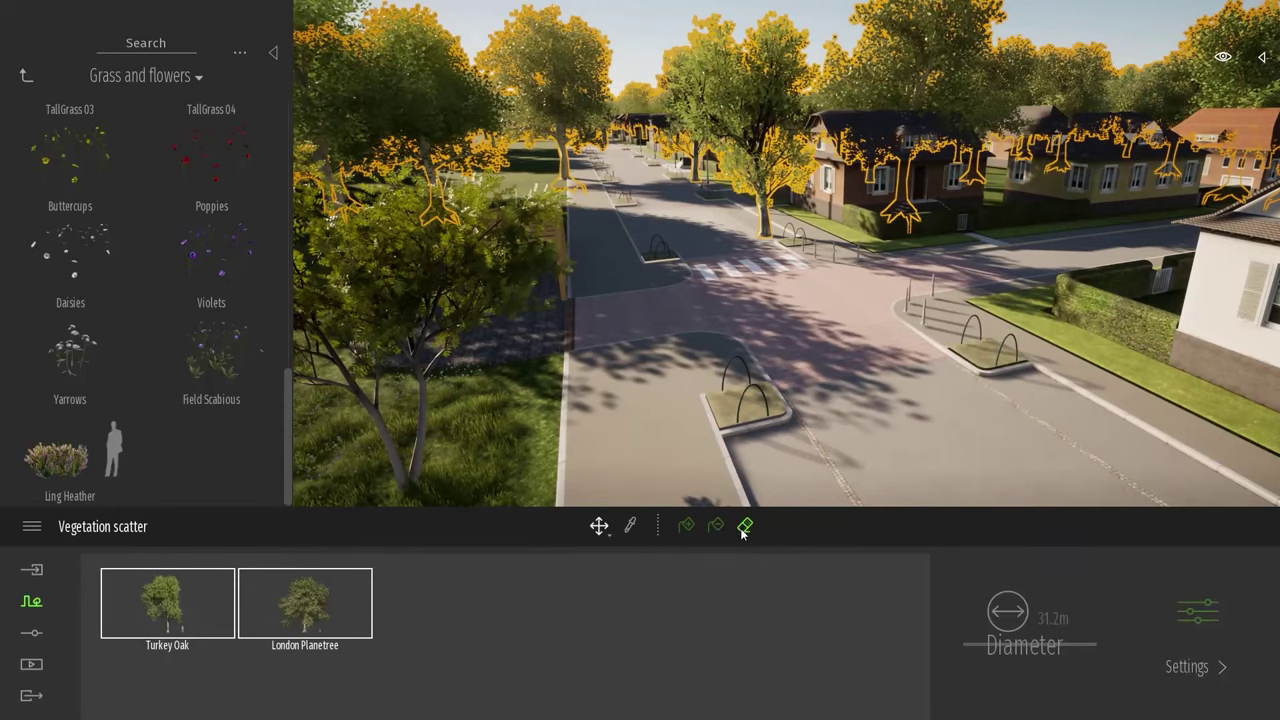
Set the scatter eraser's diameter to 9.1 m and erase the scattered trees overlapping the street and the white corner house.
{"action": "left_click", "coordinate": [745, 525]}
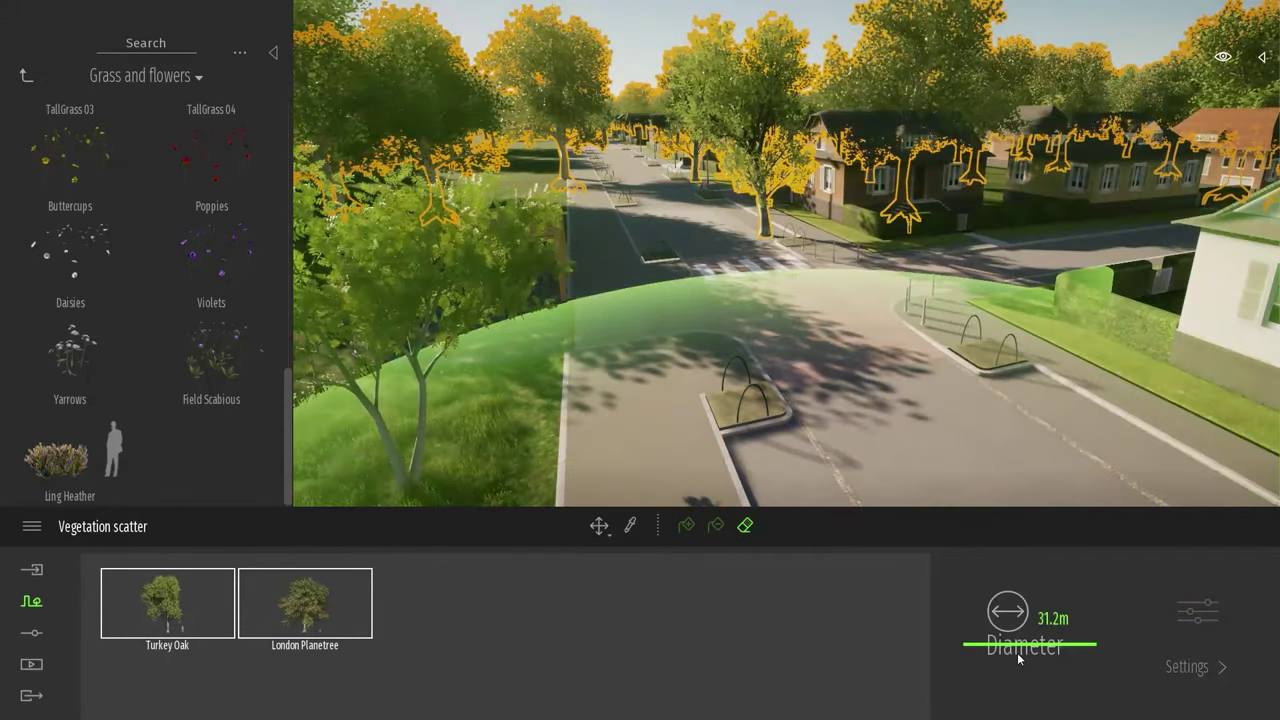
{"action": "left_click", "coordinate": [1022, 664]}
{"action": "left_click_drag", "start_coordinate": [1023, 668], "coordinate": [1023, 676]}
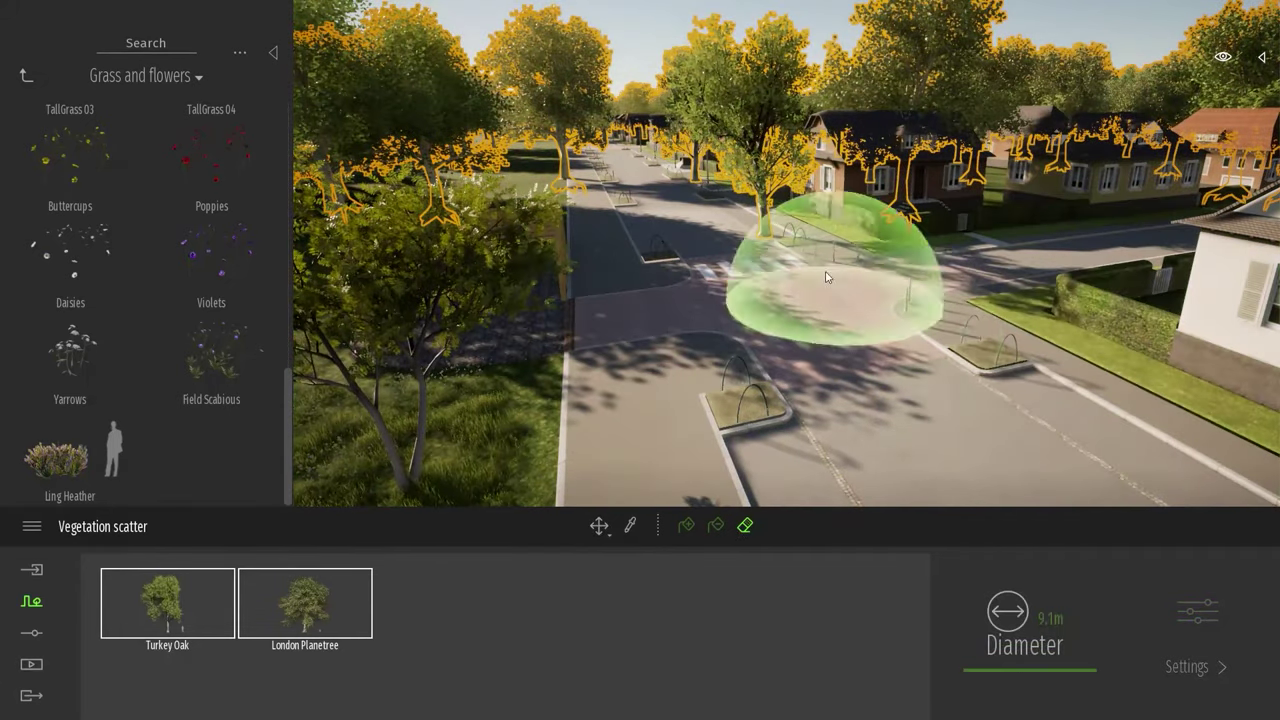
{"action": "left_click_drag", "start_coordinate": [782, 240], "coordinate": [688, 180]}
{"action": "mouse_move", "coordinate": [577, 190]}
{"action": "right_mouse_down"}
{"action": "mouse_move", "coordinate": [700, 220]}
{"action": "mouse_move", "coordinate": [806, 270]}
{"action": "mouse_move", "coordinate": [892, 258]}
{"action": "right_mouse_up"}
{"action": "left_click", "coordinate": [922, 236]}
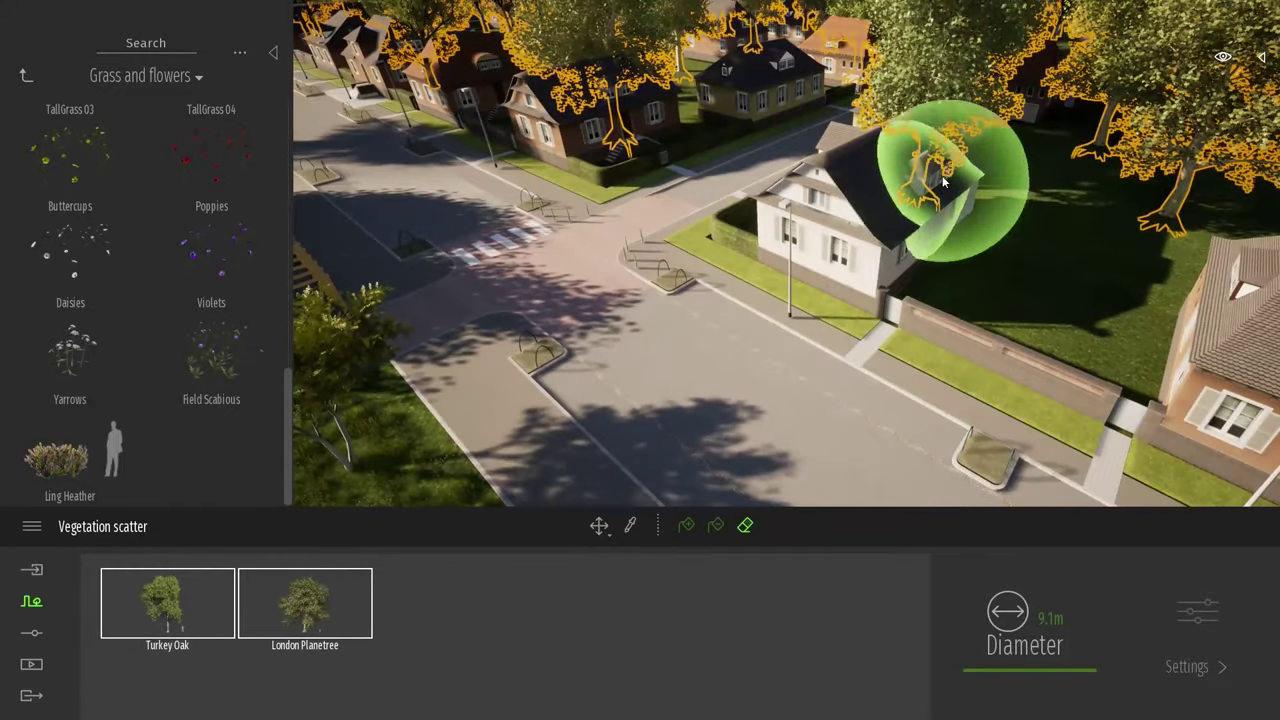
Leave the vegetation scatter at the street junction and browse the library to the Cars collection under Vehicles.
{"action": "mouse_move", "coordinate": [983, 205]}
{"action": "right_mouse_down"}
{"action": "mouse_move", "coordinate": [910, 214]}
{"action": "mouse_move", "coordinate": [871, 333]}
{"action": "mouse_move", "coordinate": [806, 330]}
{"action": "mouse_move", "coordinate": [894, 229]}
{"action": "mouse_move", "coordinate": [895, 120]}
{"action": "right_mouse_up"}
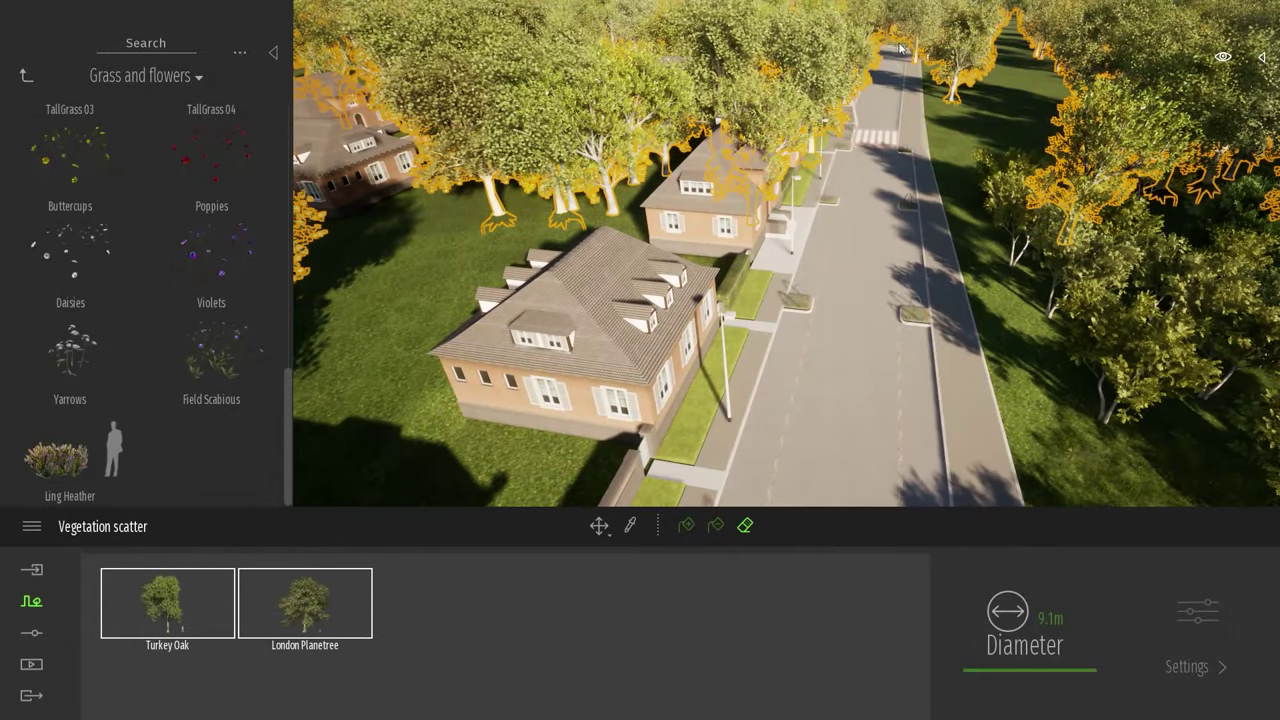
{"action": "mouse_move", "coordinate": [900, 127]}
{"action": "right_mouse_down"}
{"action": "mouse_move", "coordinate": [880, 134]}
{"action": "mouse_move", "coordinate": [898, 128]}
{"action": "right_mouse_up"}
{"action": "key", "text": "w"}
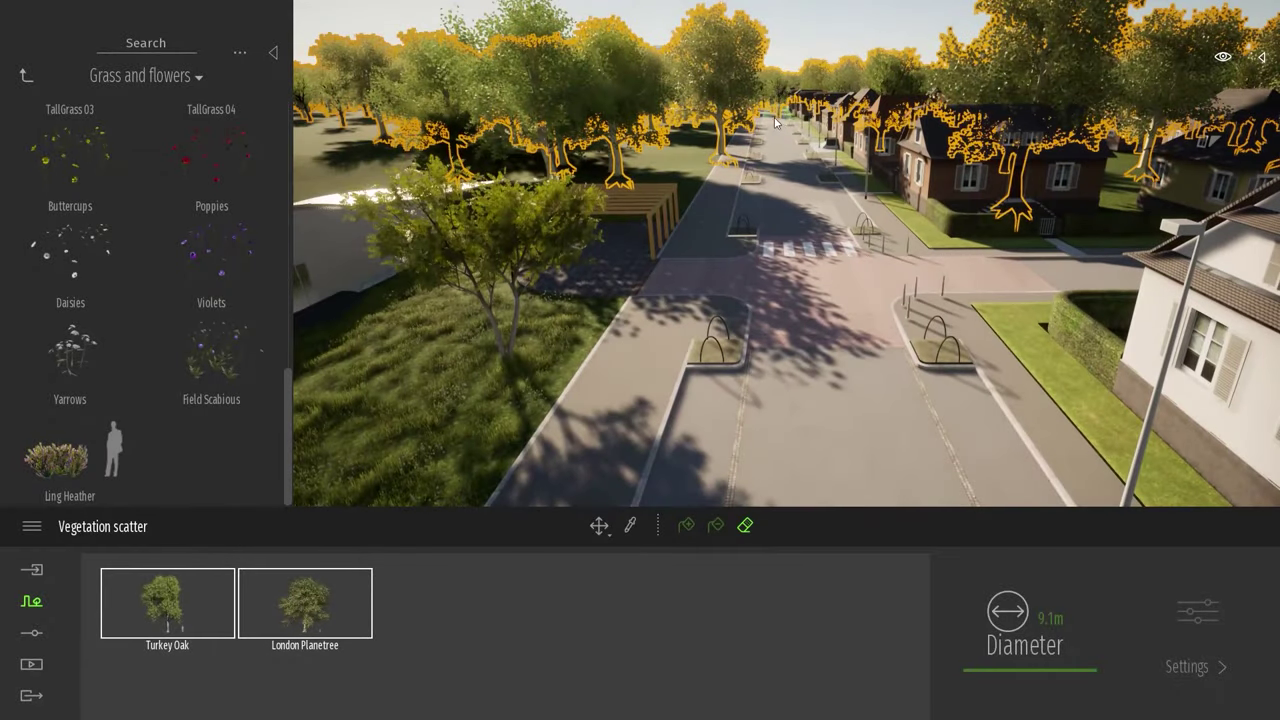
{"action": "mouse_move", "coordinate": [745, 200]}
{"action": "right_mouse_down"}
{"action": "mouse_move", "coordinate": [803, 208]}
{"action": "mouse_move", "coordinate": [806, 170]}
{"action": "mouse_move", "coordinate": [750, 225]}
{"action": "mouse_move", "coordinate": [914, 260]}
{"action": "right_mouse_up"}
{"action": "key", "text": "a"}
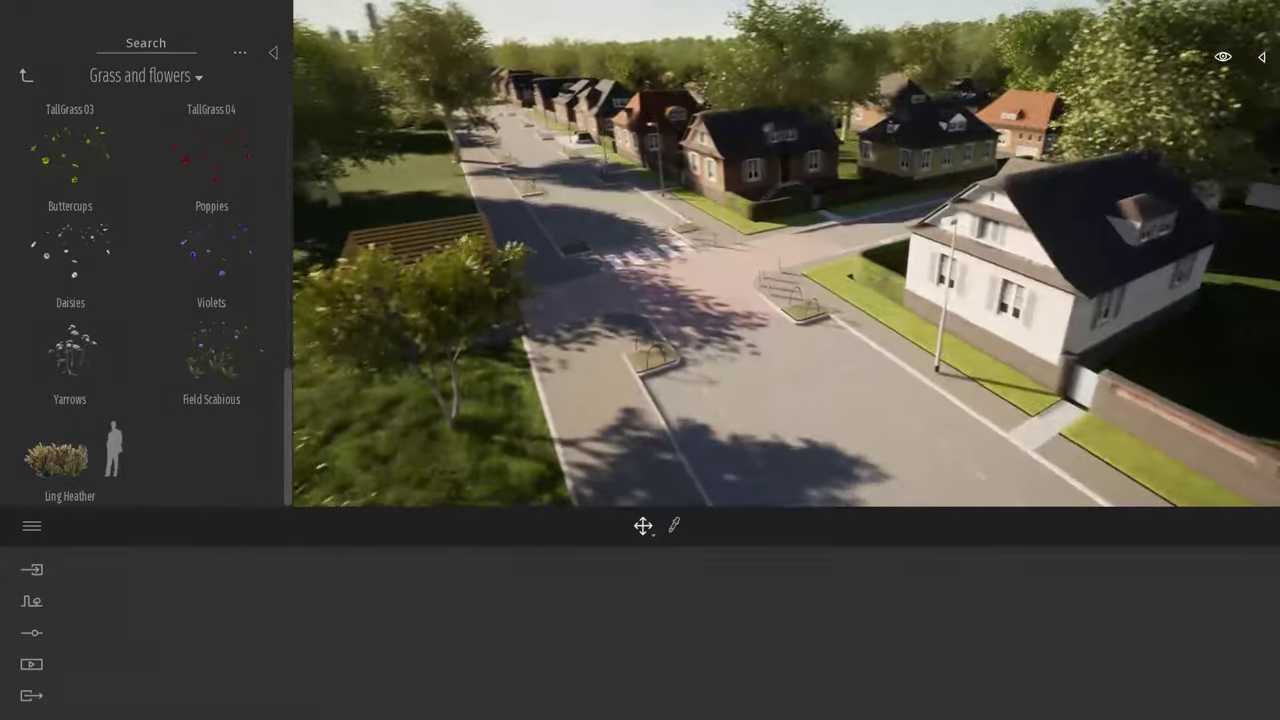
{"action": "right_click_drag", "start_coordinate": [930, 310], "coordinate": [894, 274]}
{"action": "right_click_drag", "start_coordinate": [893, 329], "coordinate": [932, 292]}
{"action": "key", "text": "w"}
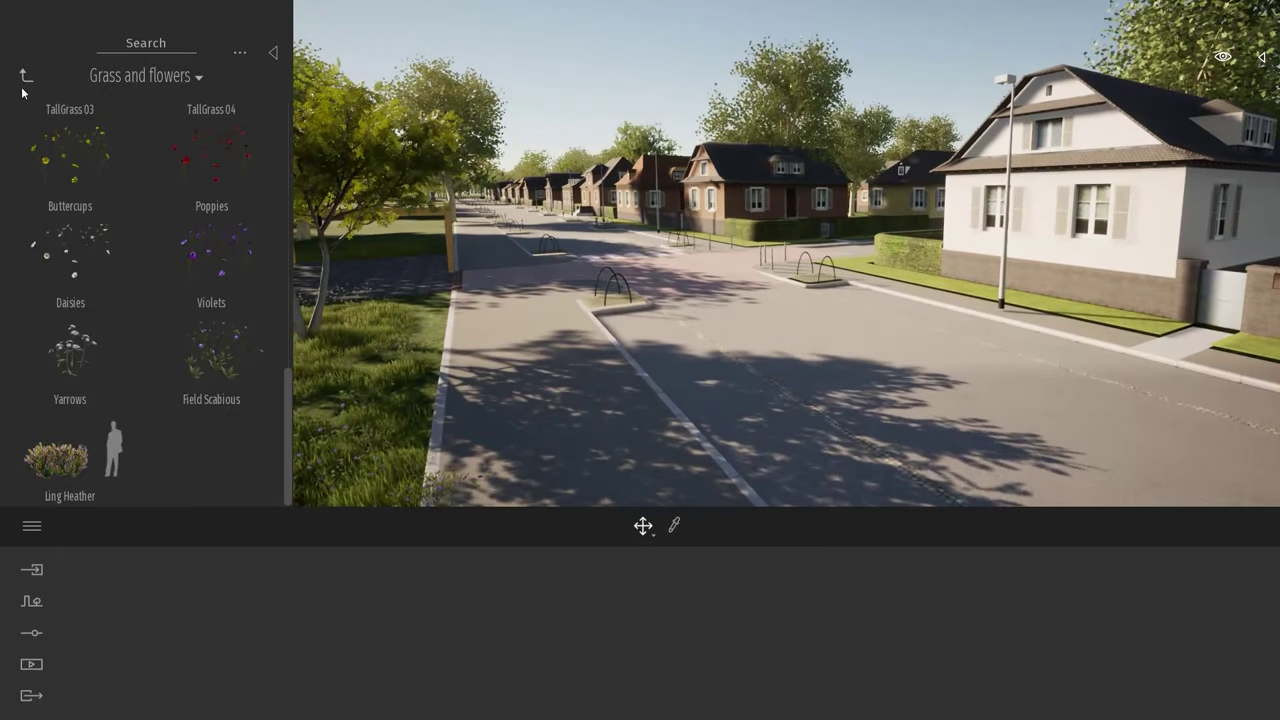
{"action": "left_click", "coordinate": [24, 80]}
{"action": "left_click", "coordinate": [24, 80]}
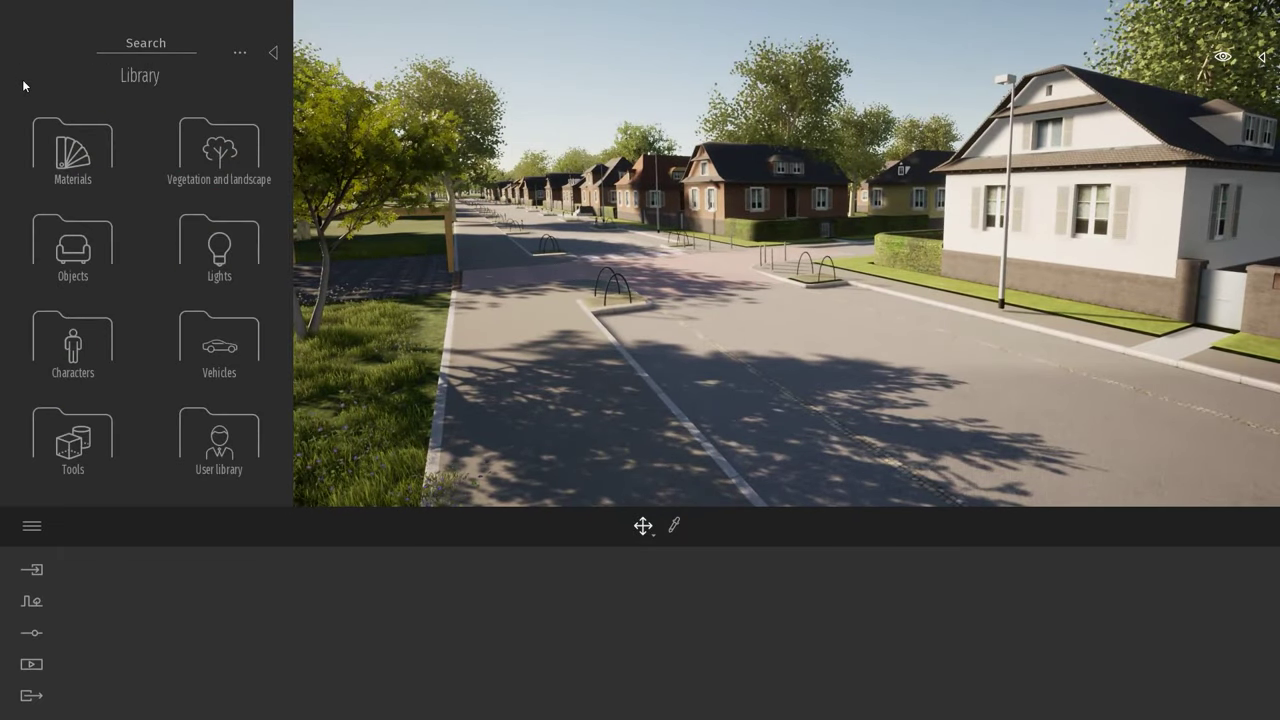
{"action": "left_click", "coordinate": [219, 342]}
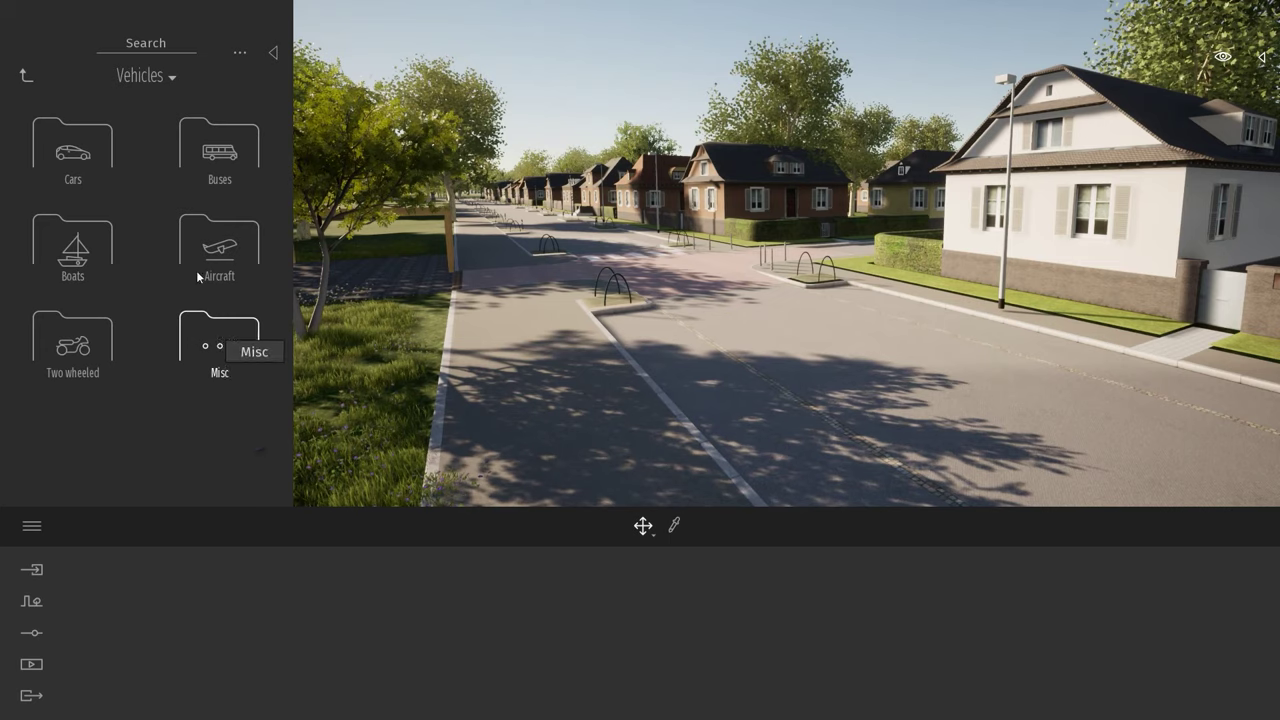
{"action": "left_click", "coordinate": [72, 150]}
Place a Break 01 car in the roadside parking lane, rotate it 120° and nudge it into line with the kerb.
{"action": "key", "text": "w"}
{"action": "right_click_drag", "start_coordinate": [855, 377], "coordinate": [904, 416]}
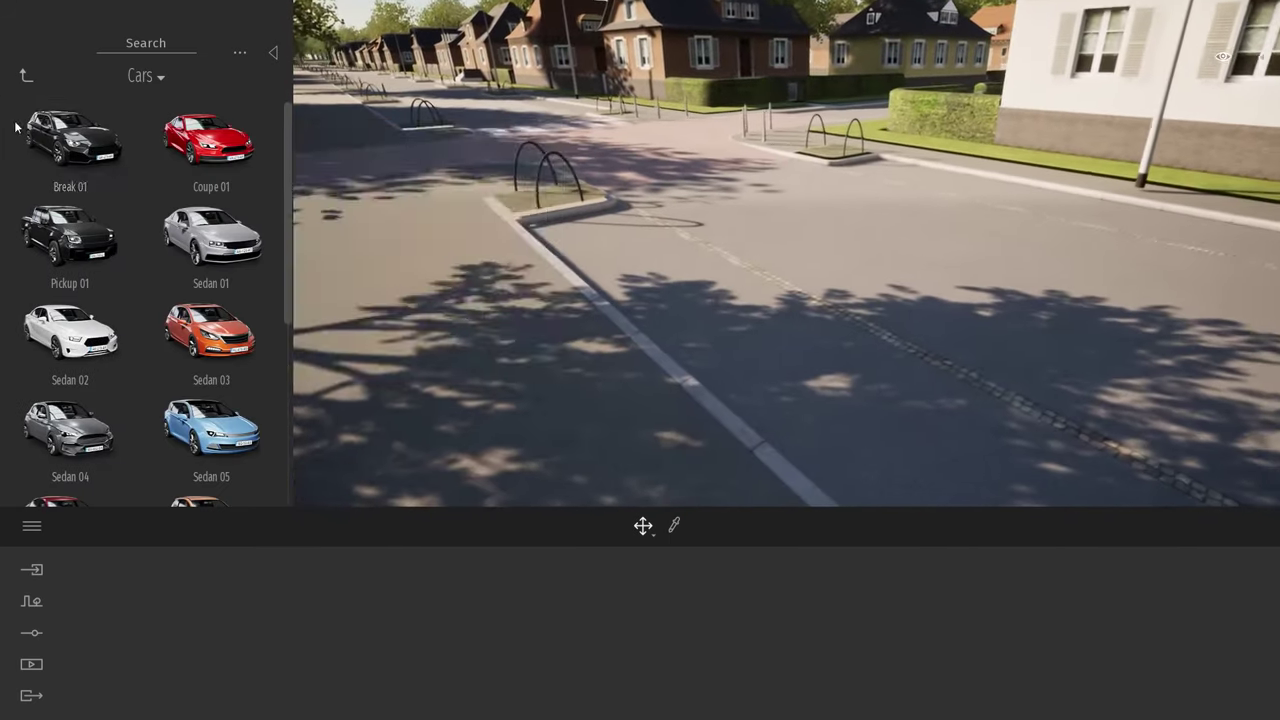
{"action": "left_click_drag", "start_coordinate": [72, 140], "coordinate": [670, 268]}
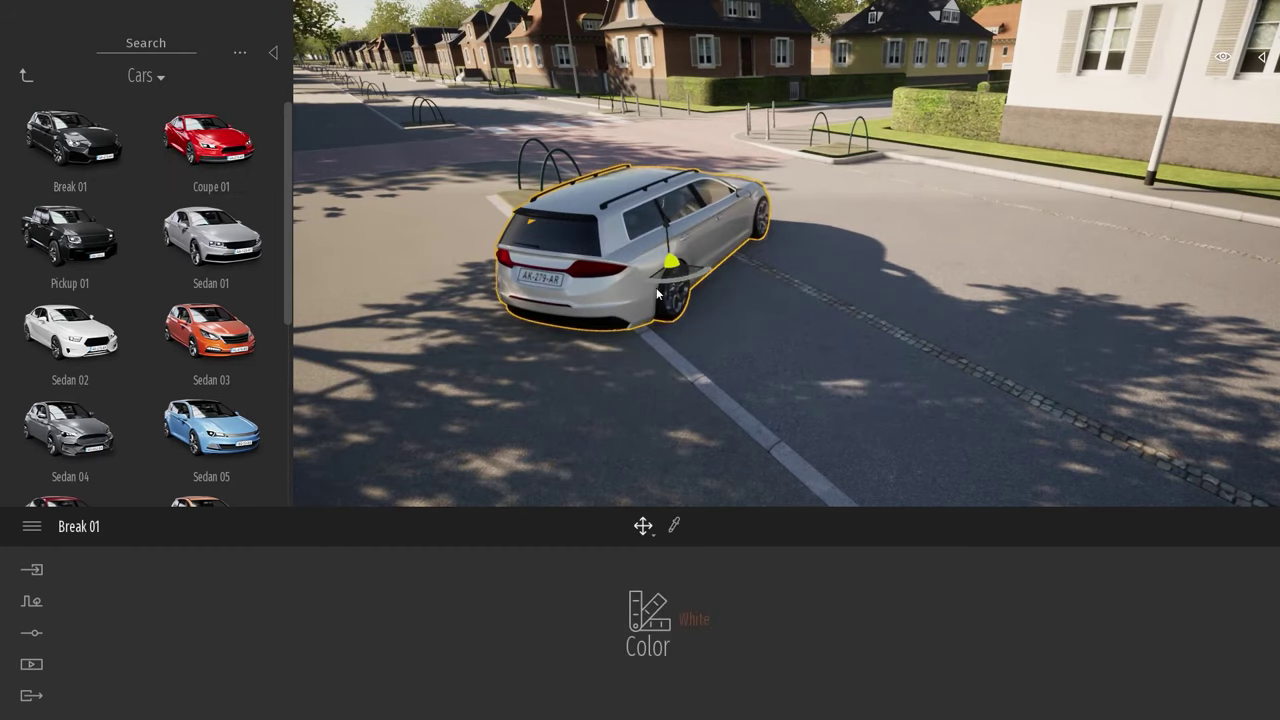
{"action": "left_click_drag", "start_coordinate": [700, 278], "coordinate": [600, 337]}
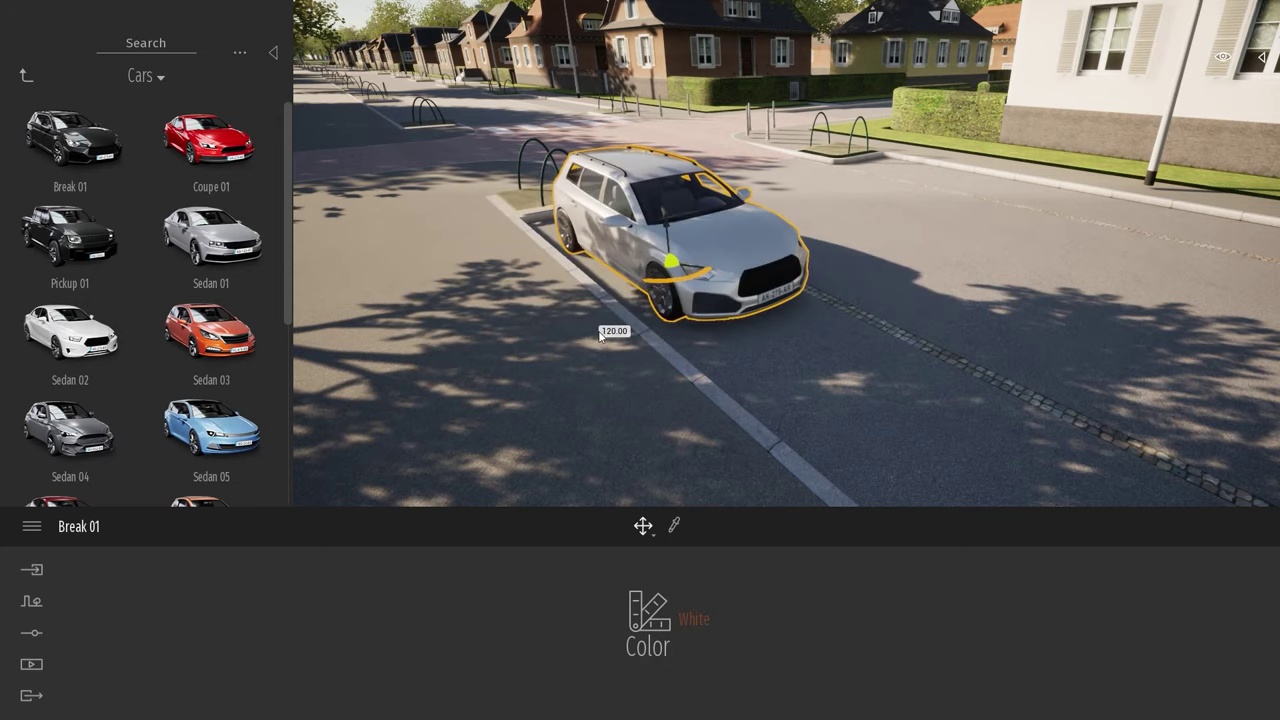
{"action": "mouse_move", "coordinate": [680, 287]}
{"action": "left_mouse_down"}
{"action": "mouse_move", "coordinate": [674, 271]}
{"action": "mouse_move", "coordinate": [659, 299]}
{"action": "left_mouse_up"}
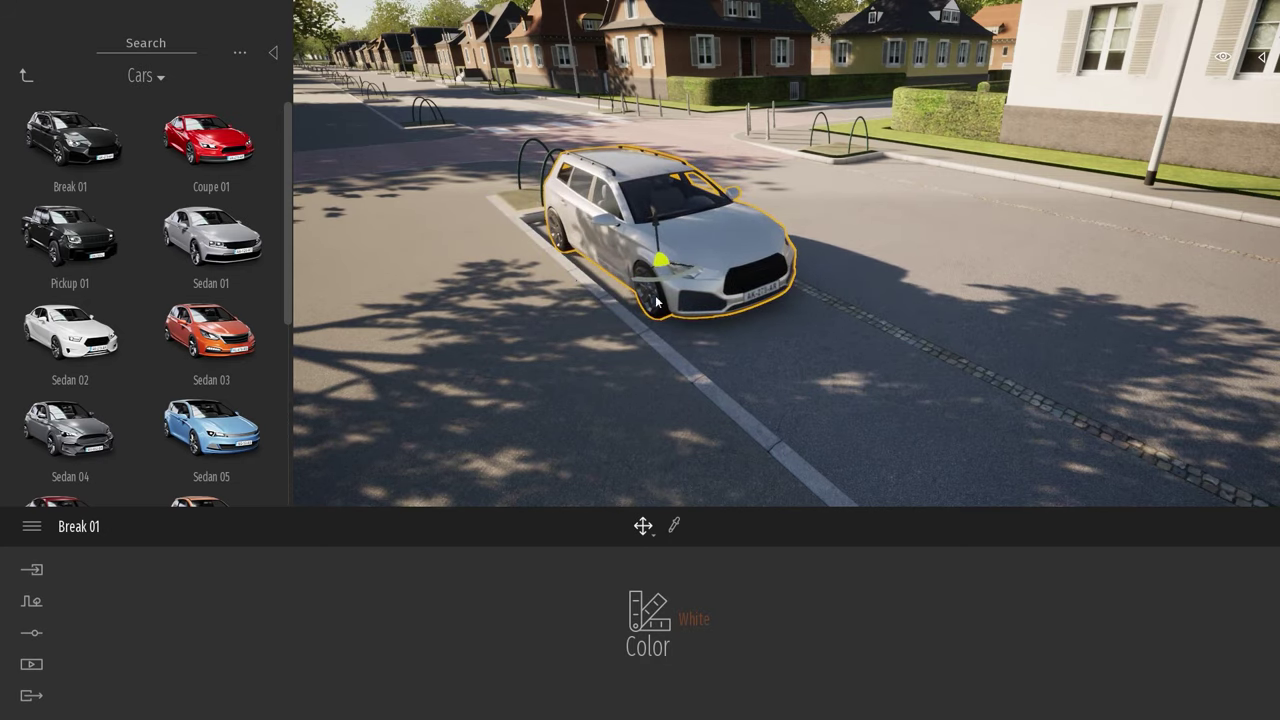
Deselect the car and choose RhinoWebinarDummyCars.FBX as the new file to import.
{"action": "key", "text": "s"}
{"action": "right_click_drag", "start_coordinate": [860, 323], "coordinate": [880, 323]}
{"action": "key", "text": "s"}
{"action": "right_click_drag", "start_coordinate": [794, 241], "coordinate": [870, 241]}
{"action": "key", "text": "e"}
{"action": "key", "text": "Escape"}
{"action": "key", "text": "a"}
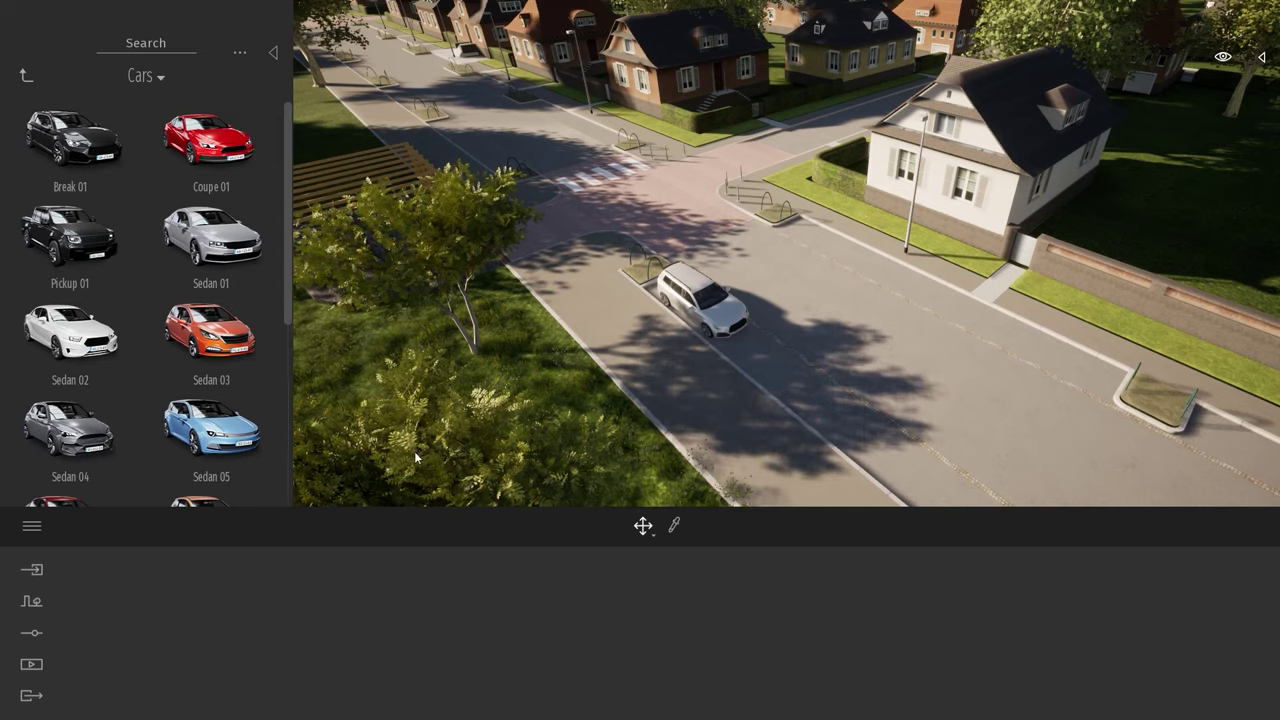
{"action": "left_click", "coordinate": [31, 569]}
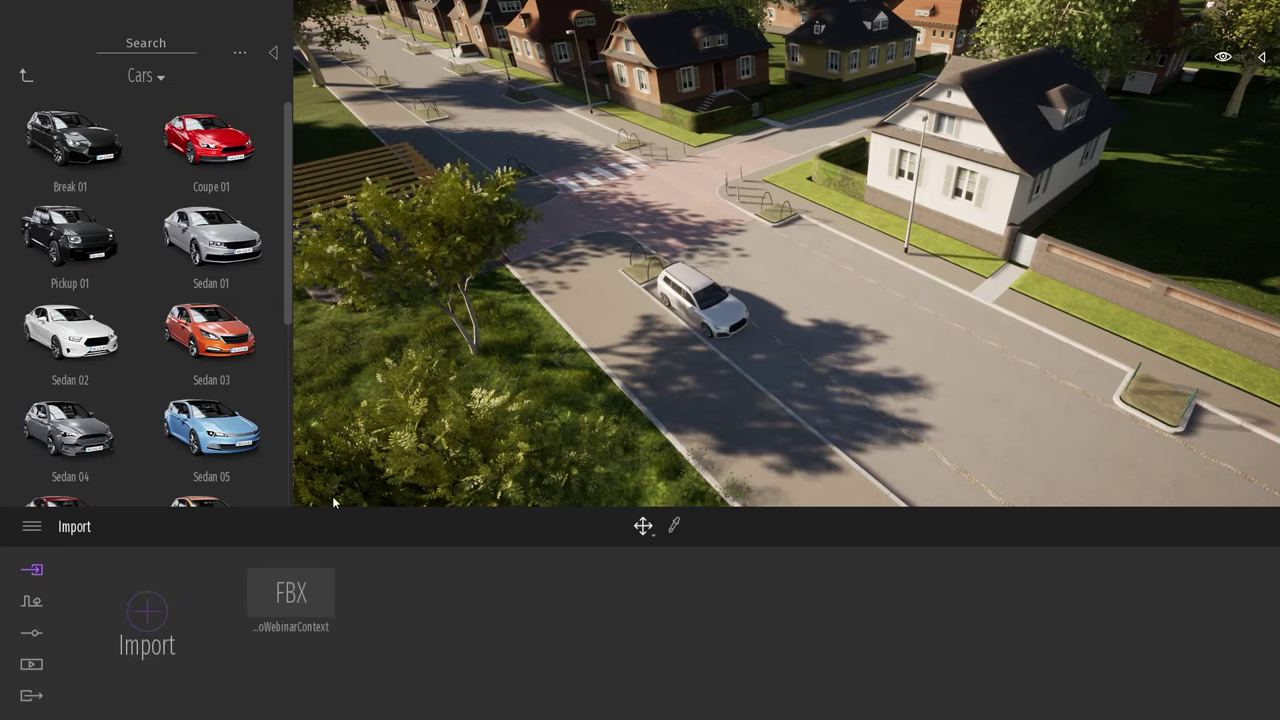
{"action": "left_click", "coordinate": [160, 612]}
{"action": "left_click", "coordinate": [672, 332]}
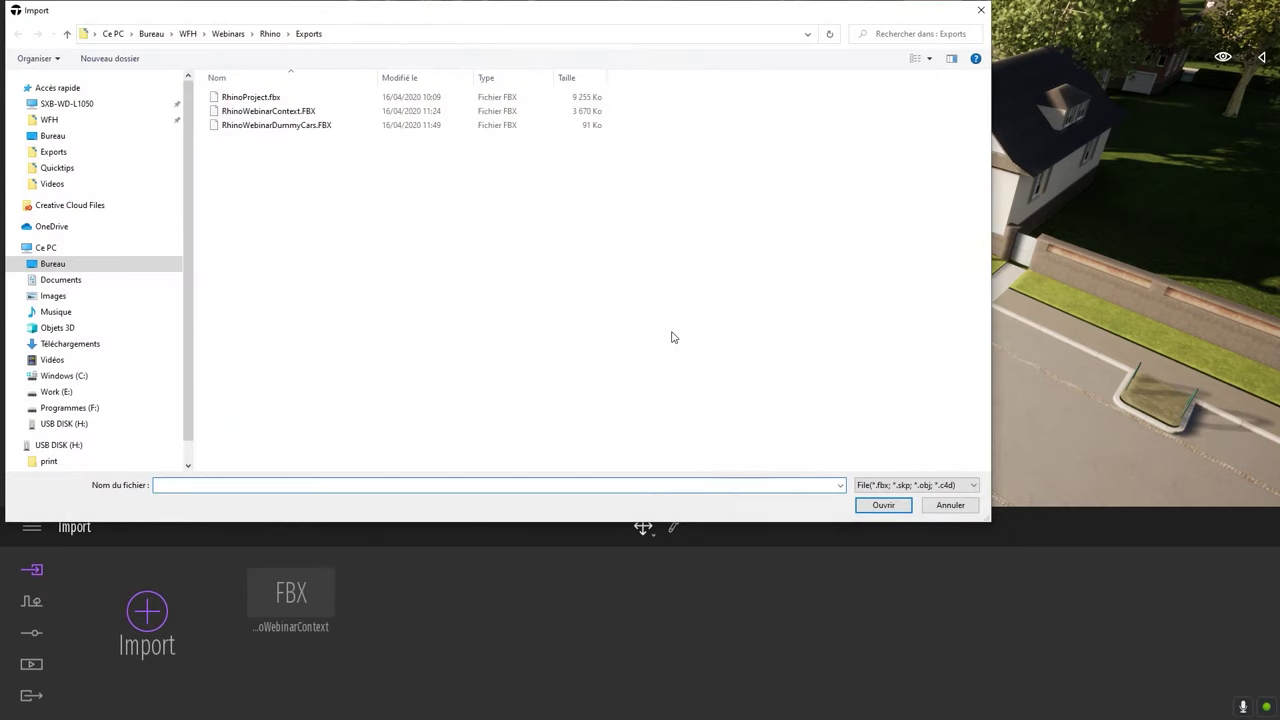
{"action": "left_click", "coordinate": [238, 130]}
{"action": "double_click", "coordinate": [306, 131]}
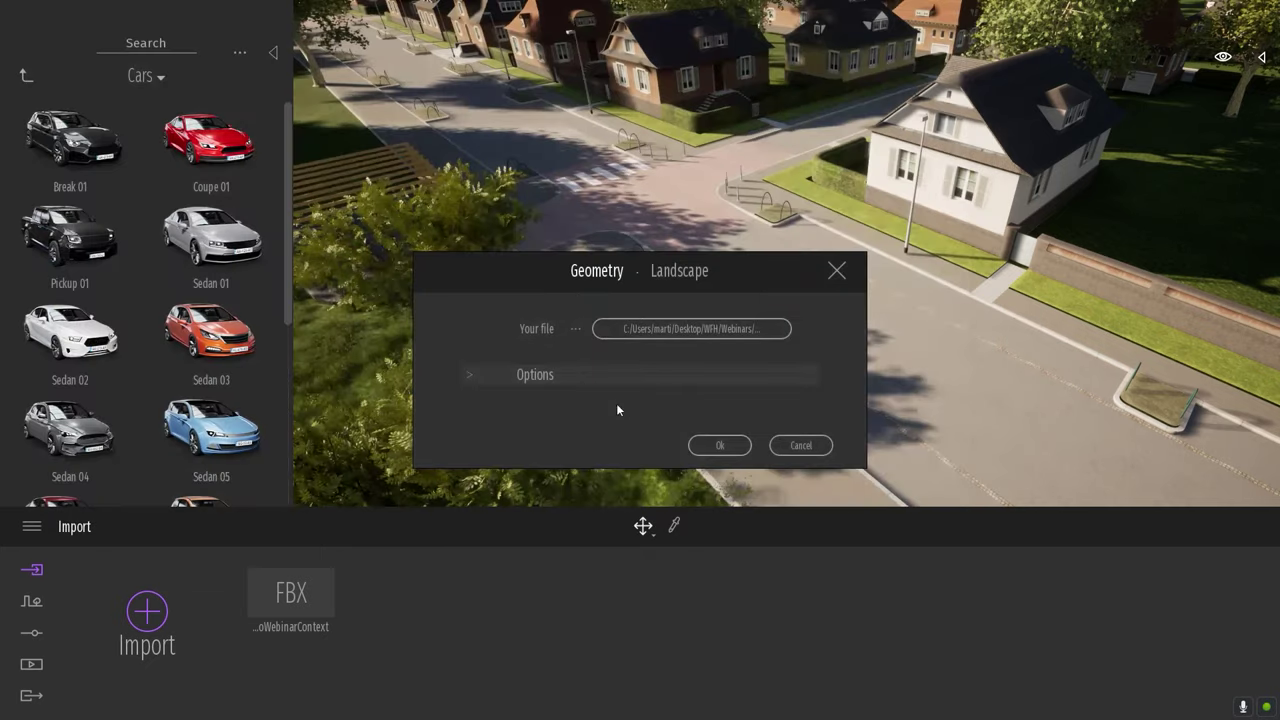
Set the geometry import's Collapse option to Keep hierarchy and import the file.
{"action": "left_click", "coordinate": [561, 372]}
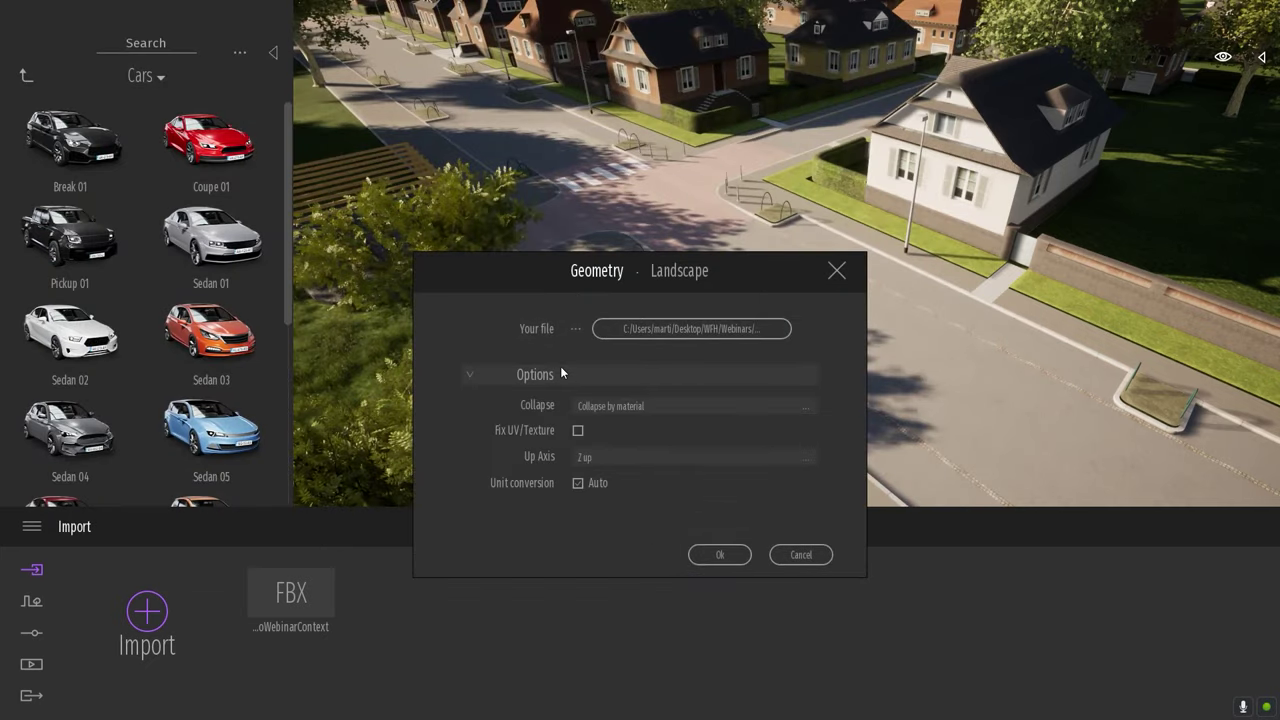
{"action": "left_click", "coordinate": [639, 403]}
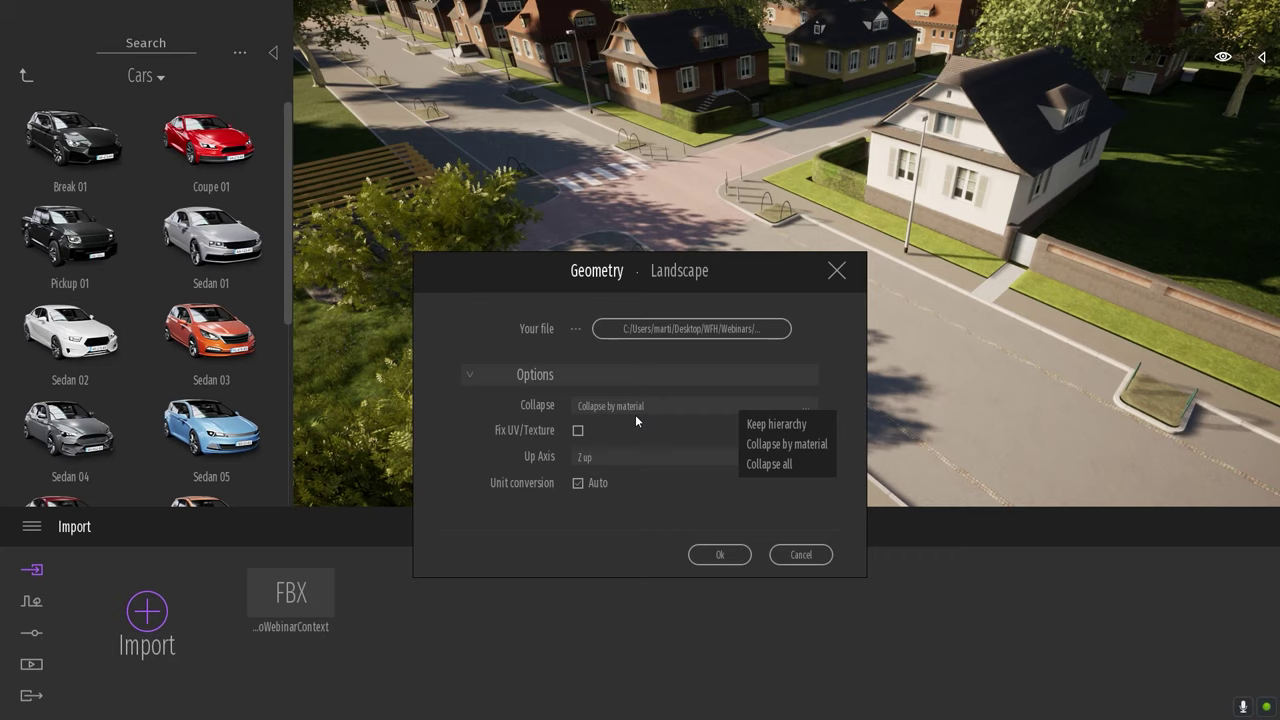
{"action": "left_click", "coordinate": [798, 425]}
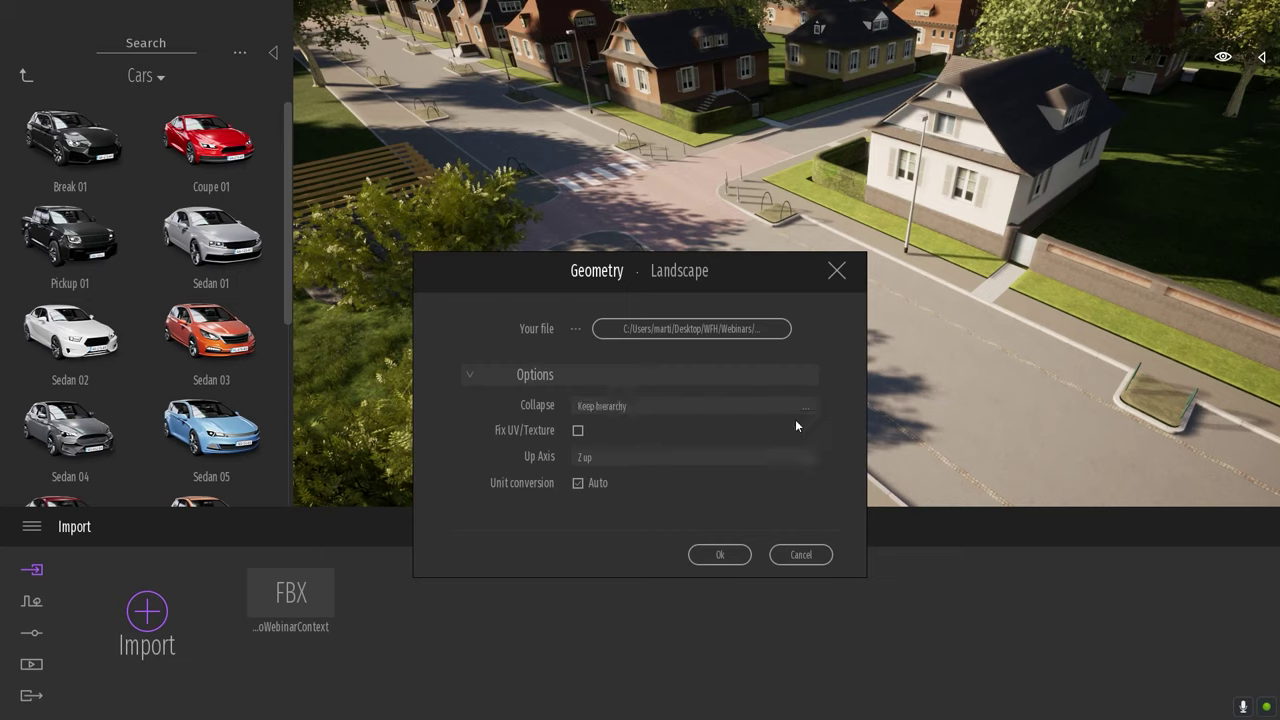
{"action": "left_click", "coordinate": [720, 556]}
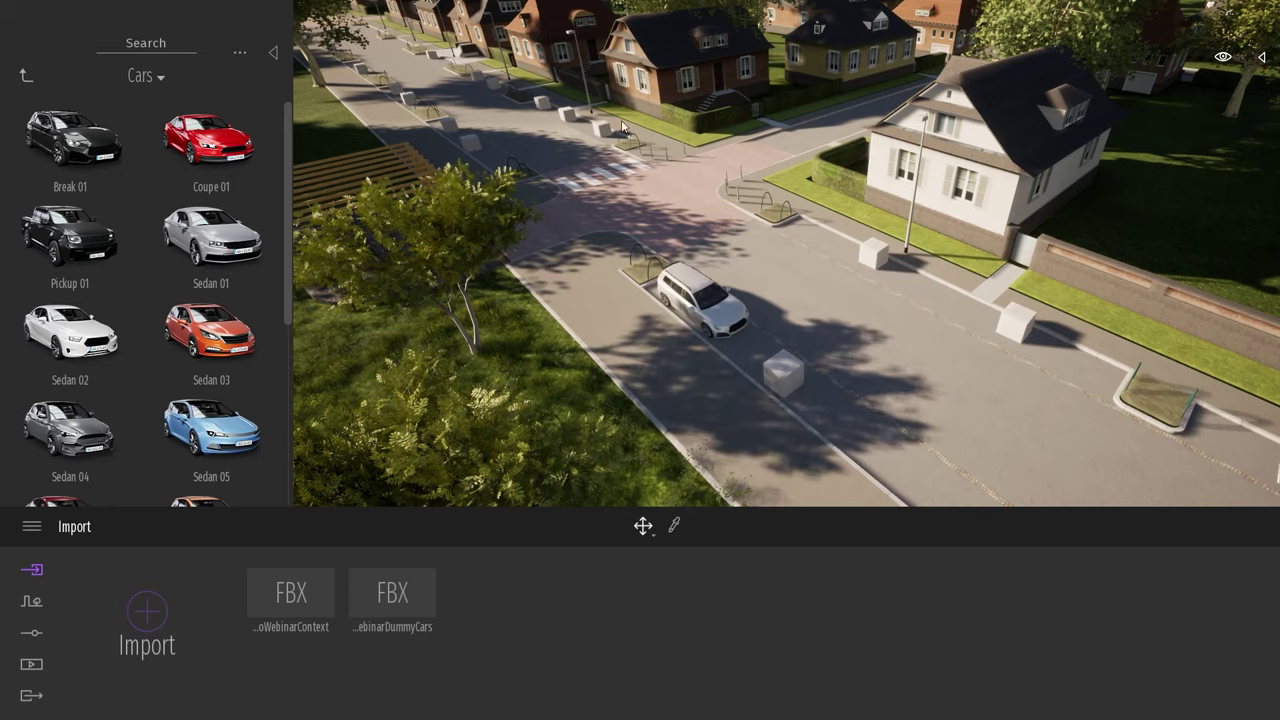
Select several imported dummy boxes along the street individually, and shift the white Break 01 car slightly towards the kerb.
{"action": "left_click", "coordinate": [875, 256]}
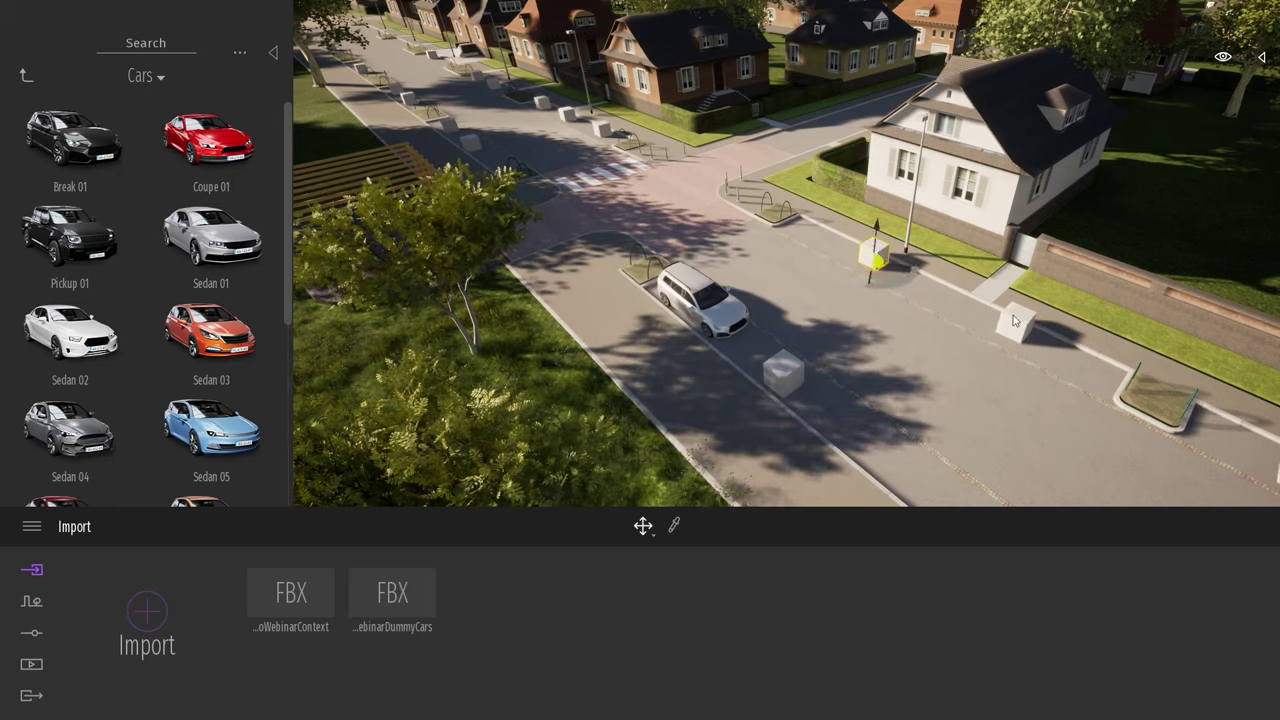
{"action": "left_click", "coordinate": [1013, 318]}
{"action": "left_click", "coordinate": [785, 370]}
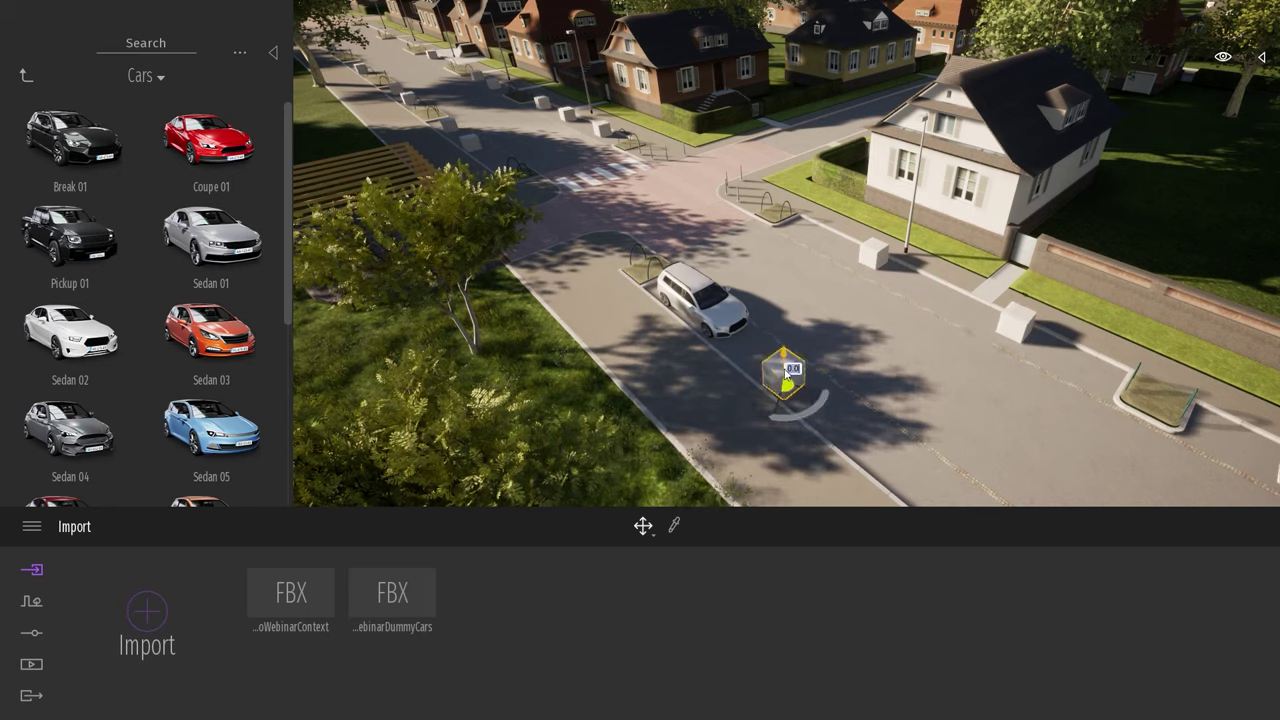
{"action": "left_click", "coordinate": [717, 306]}
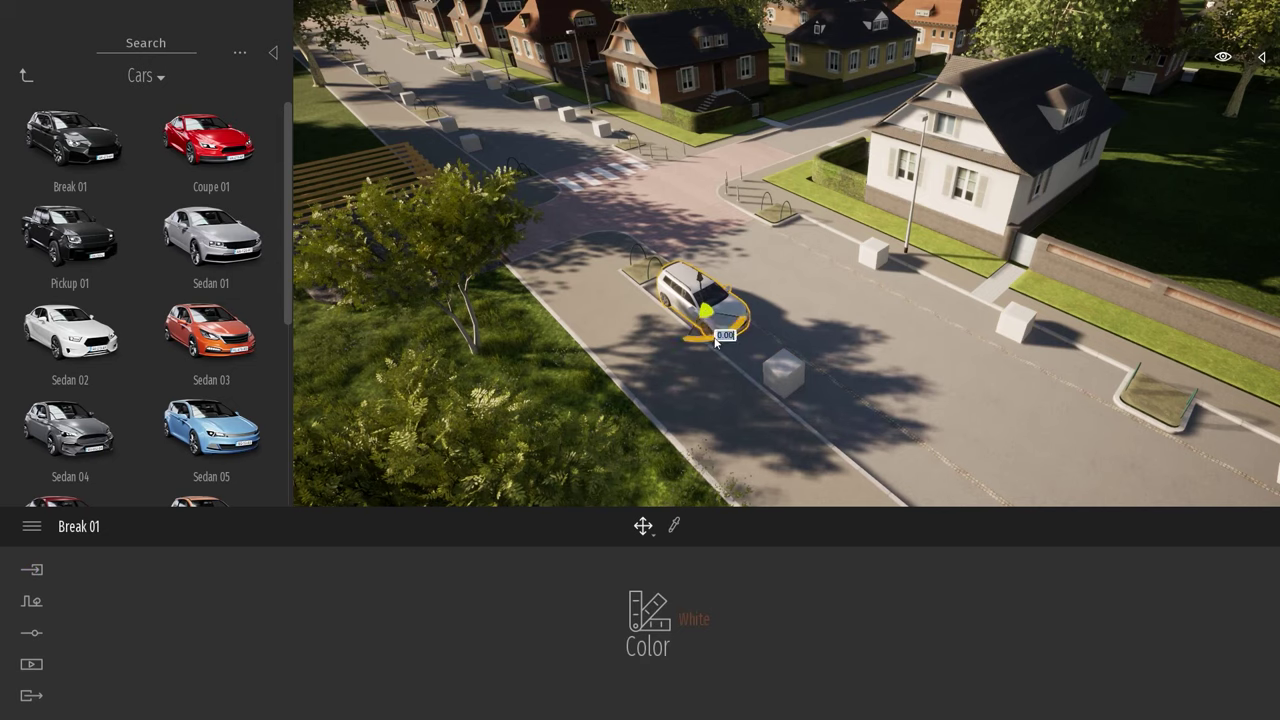
{"action": "left_click", "coordinate": [602, 128]}
{"action": "left_click", "coordinate": [569, 115]}
{"action": "left_click", "coordinate": [543, 104]}
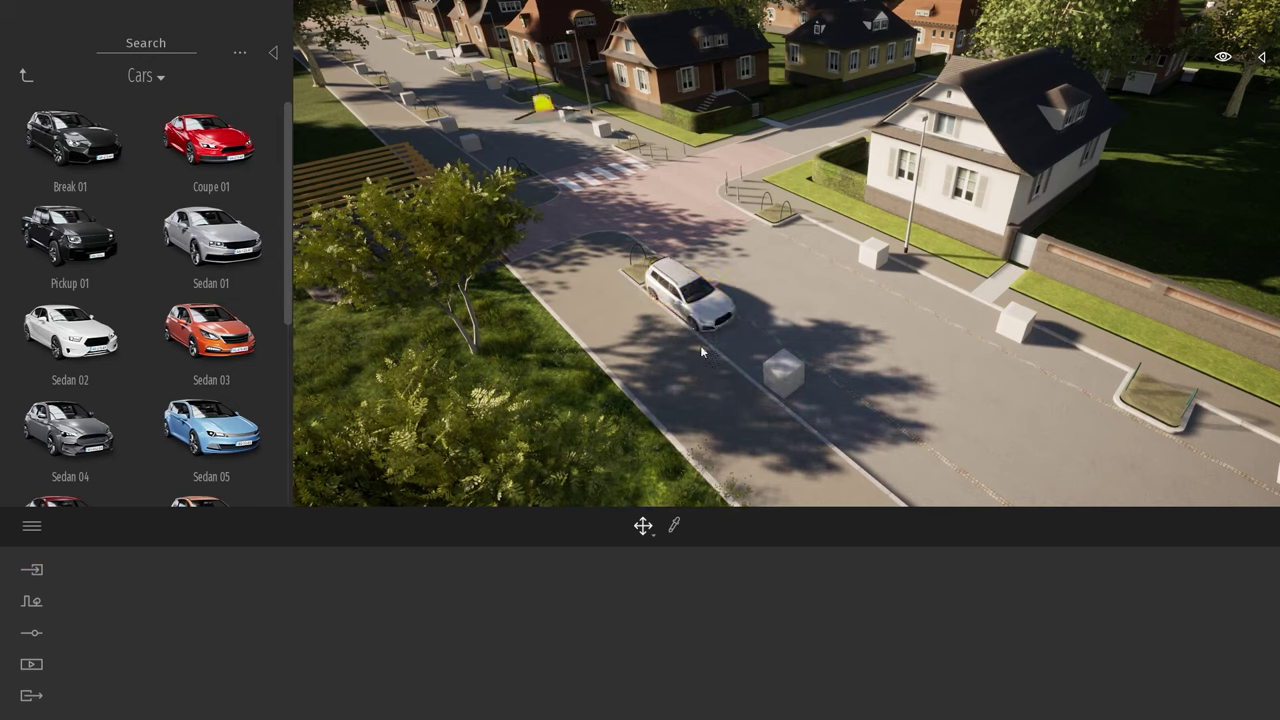
{"action": "left_click", "coordinate": [784, 376]}
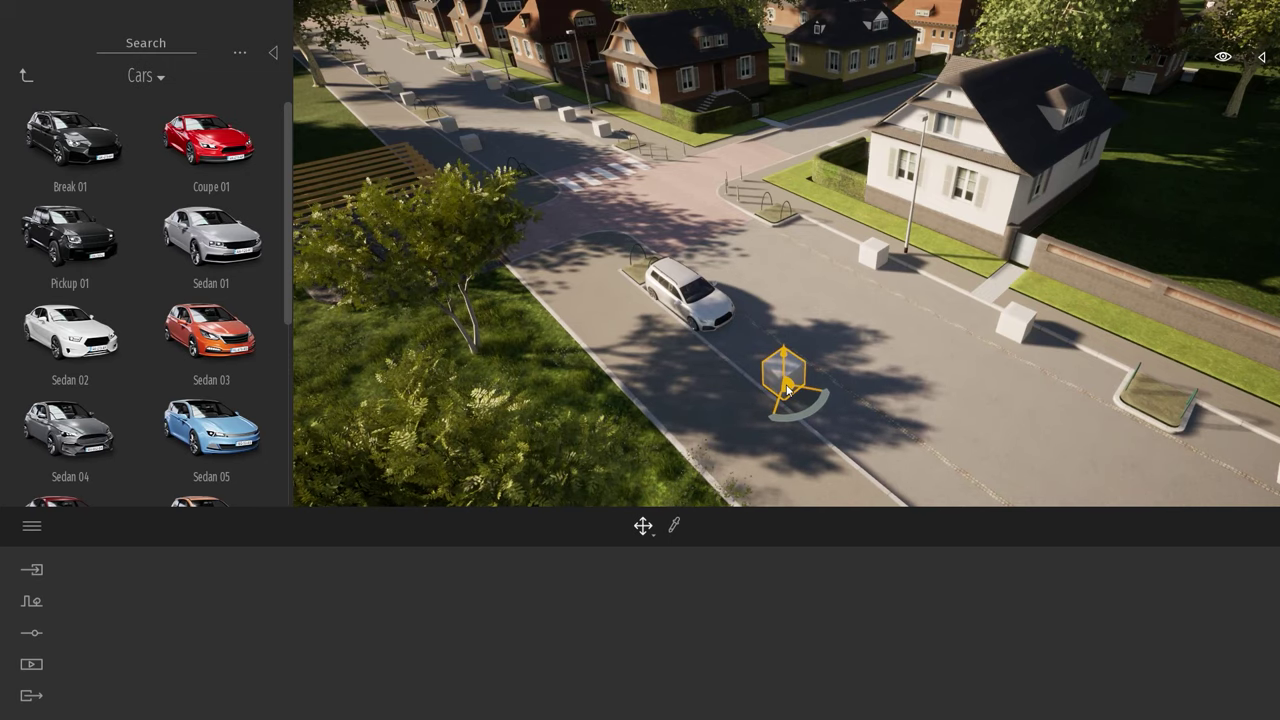
Show the scenegraph and collapse the Addin and RhinoWebinarContext.FBX folders.
{"action": "left_click", "coordinate": [1263, 59]}
{"action": "scroll", "coordinate": [1172, 352], "scroll_direction": "up", "scroll_amount": 3}
{"action": "left_click_drag", "start_coordinate": [1274, 405], "coordinate": [1192, 134]}
{"action": "left_click", "coordinate": [1078, 150]}
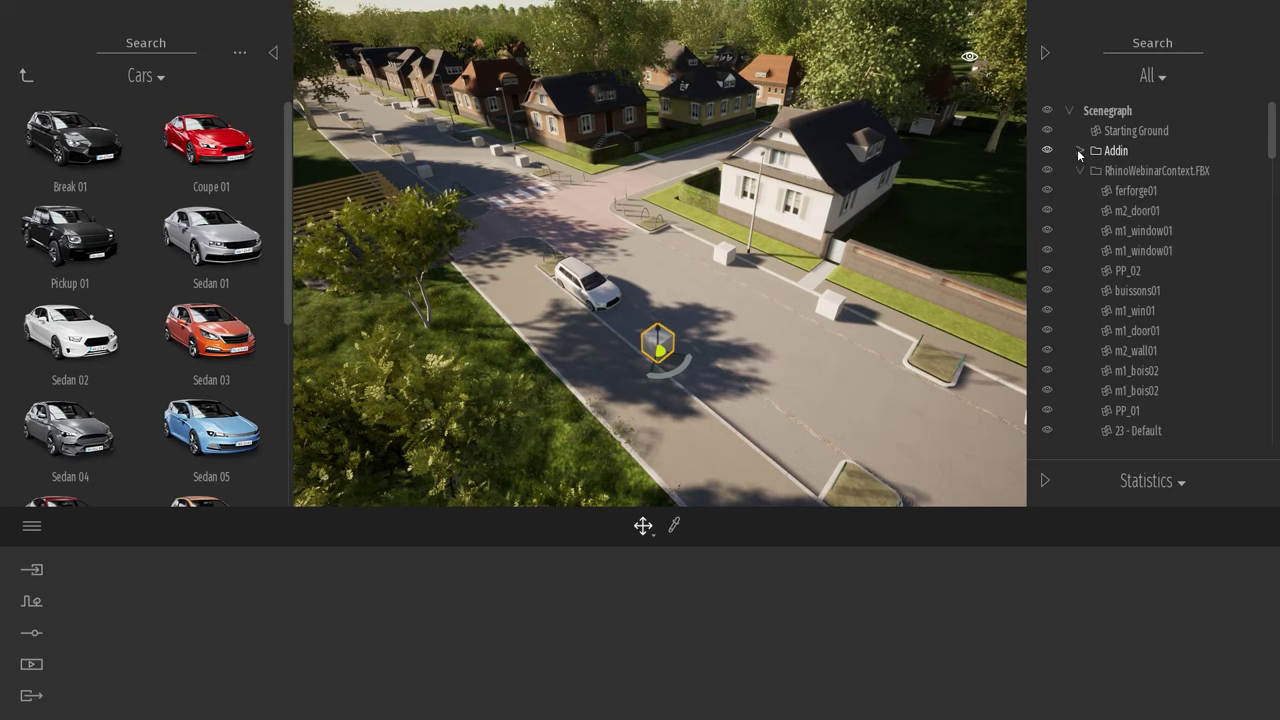
{"action": "left_click", "coordinate": [1079, 170]}
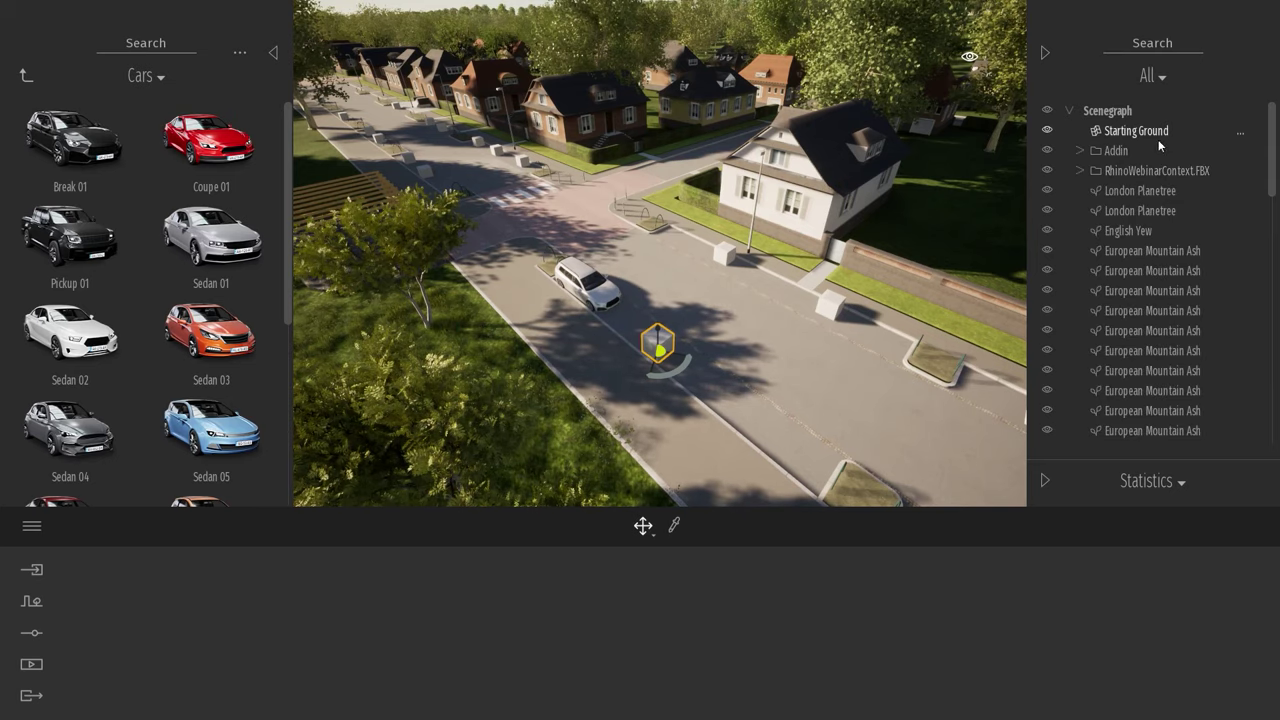
Review the scenegraph by selecting the Addin folder, RhinoWebinarContext.FBX and the first London Planetree, and look through the listed plants.
{"action": "left_click", "coordinate": [1134, 151]}
{"action": "key", "text": "a"}
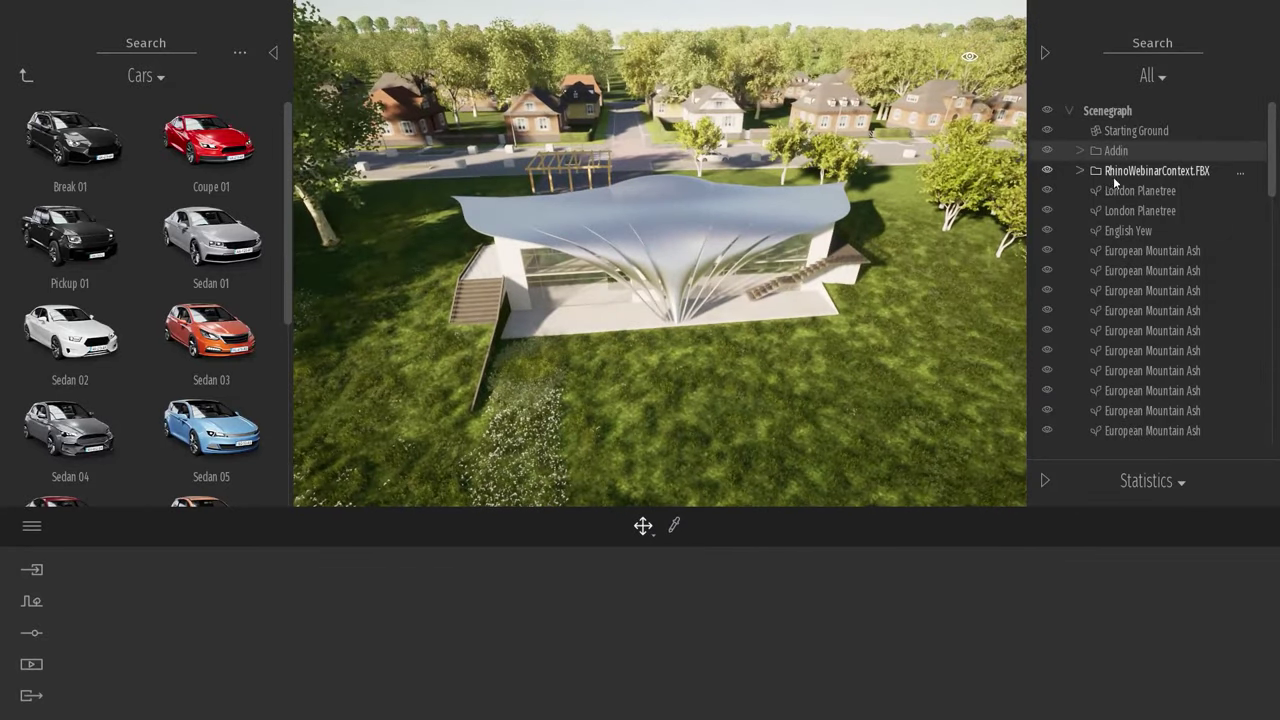
{"action": "left_click", "coordinate": [1113, 176]}
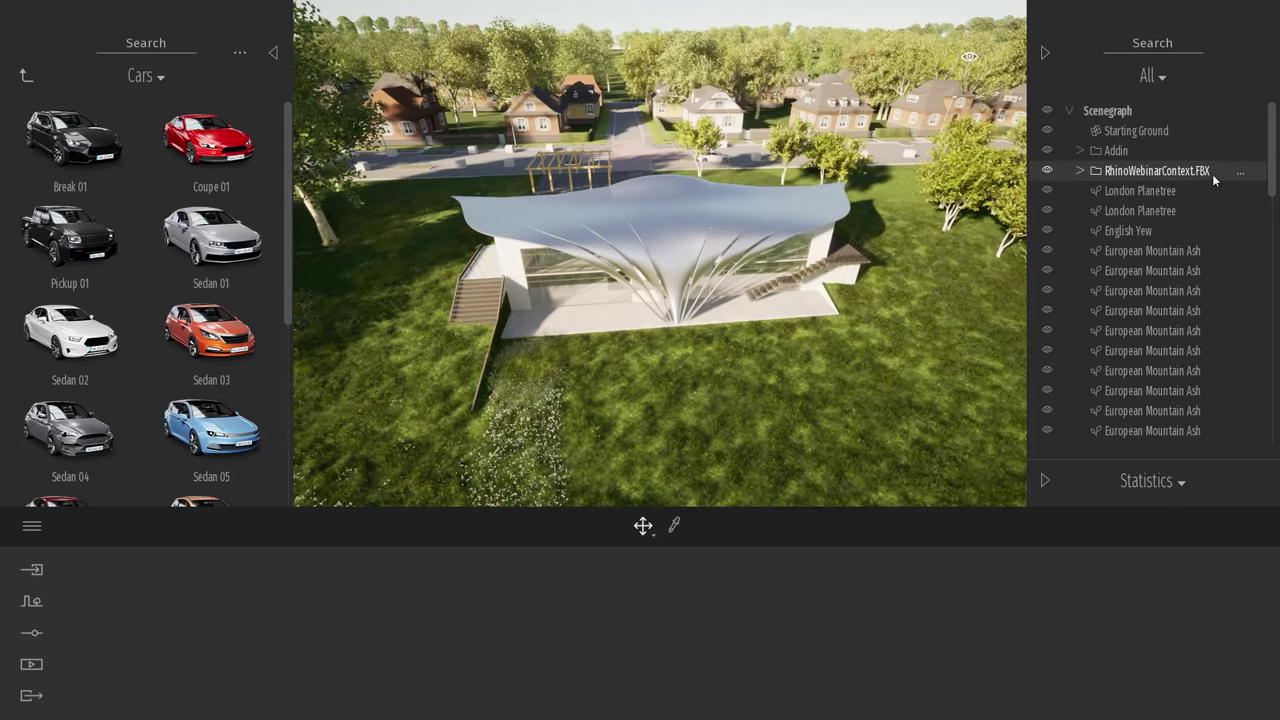
{"action": "left_click", "coordinate": [1159, 190]}
{"action": "scroll", "coordinate": [1160, 200], "scroll_direction": "down", "scroll_amount": 5}
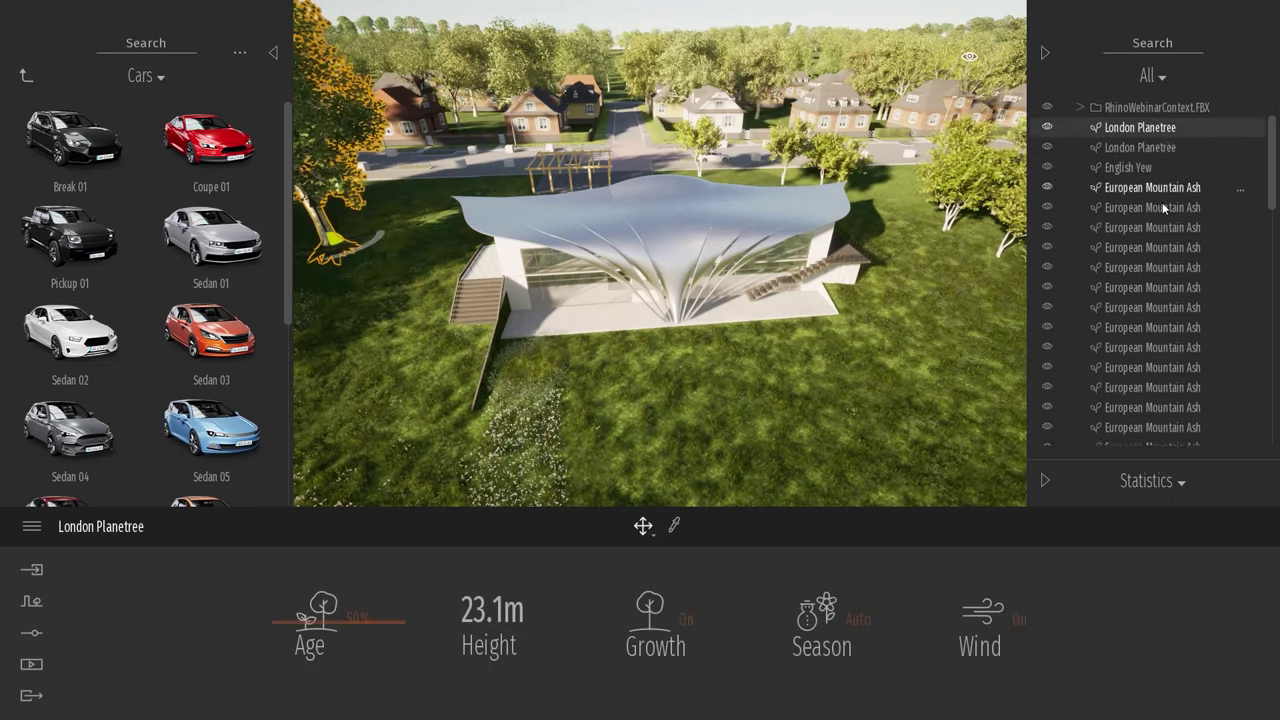
{"action": "scroll", "coordinate": [1162, 205], "scroll_direction": "down", "scroll_amount": 3}
{"action": "scroll", "coordinate": [1162, 204], "scroll_direction": "down", "scroll_amount": 10}
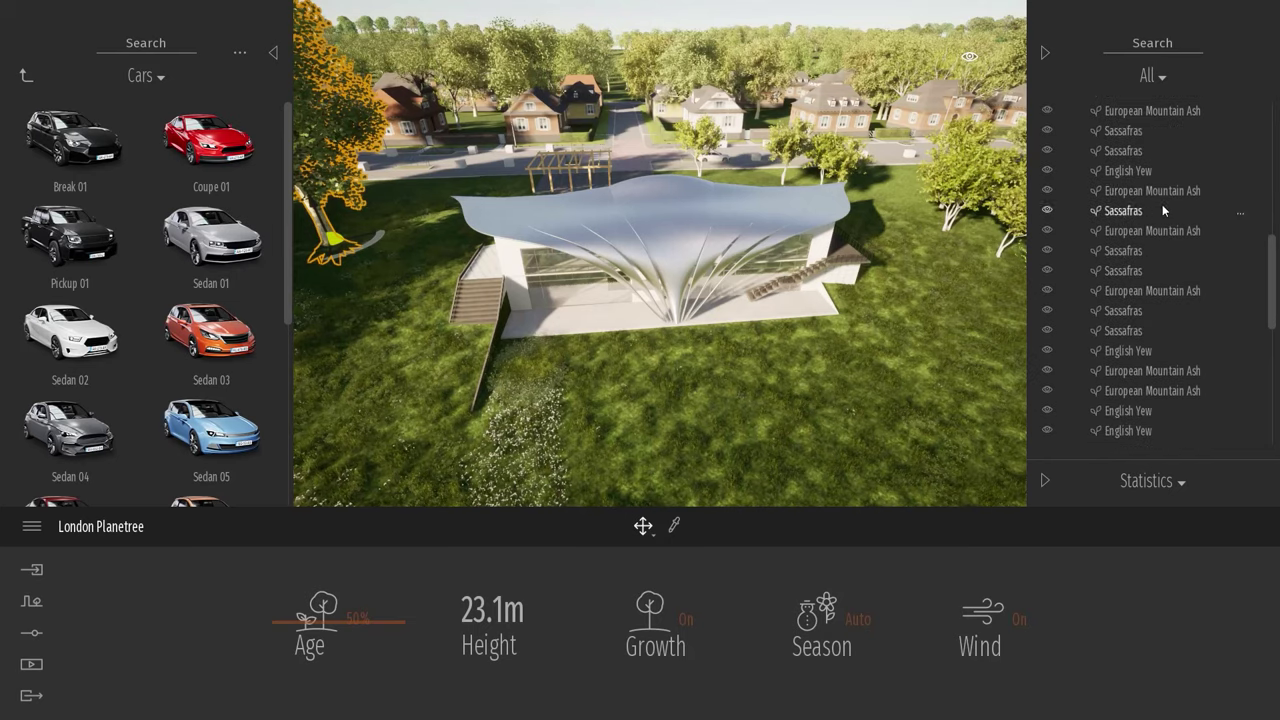
{"action": "left_click", "coordinate": [1080, 231]}
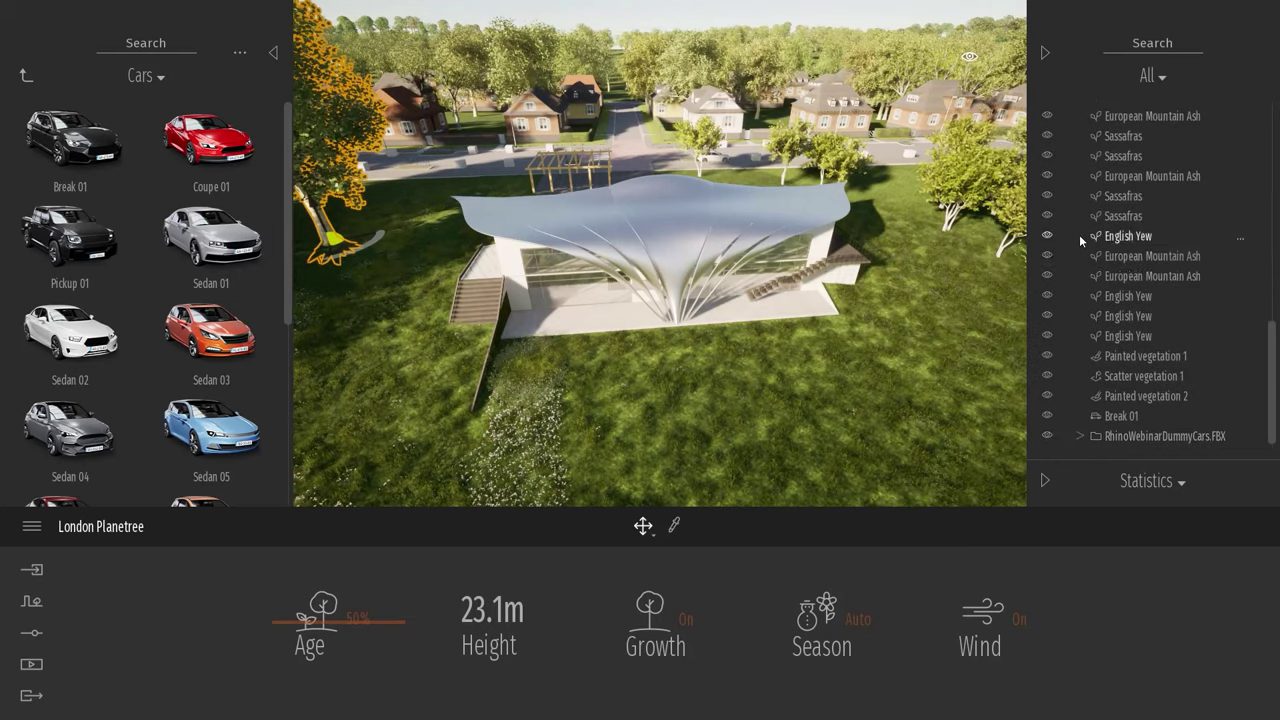
Select Painted vegetation 2, Scatter vegetation 1 and Painted vegetation 1 in turn to examine each in the scene.
{"action": "left_click", "coordinate": [1130, 398]}
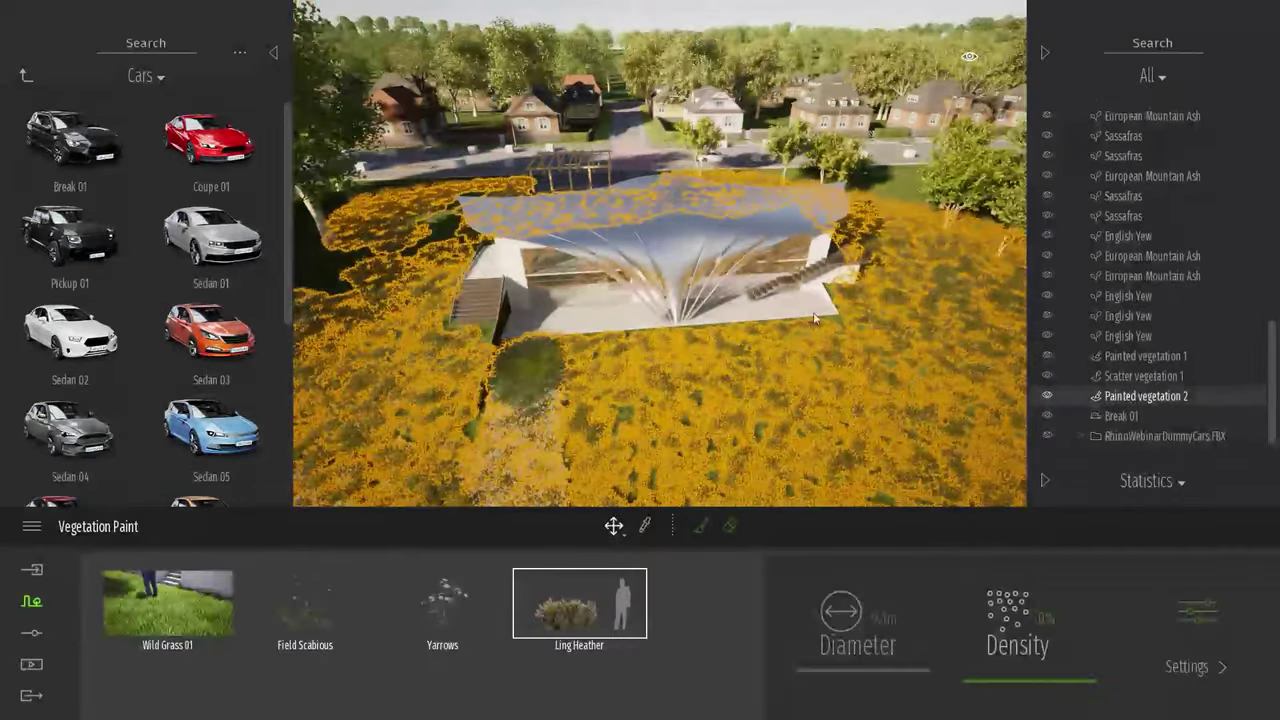
{"action": "scroll", "coordinate": [917, 375], "scroll_direction": "down", "scroll_amount": 2}
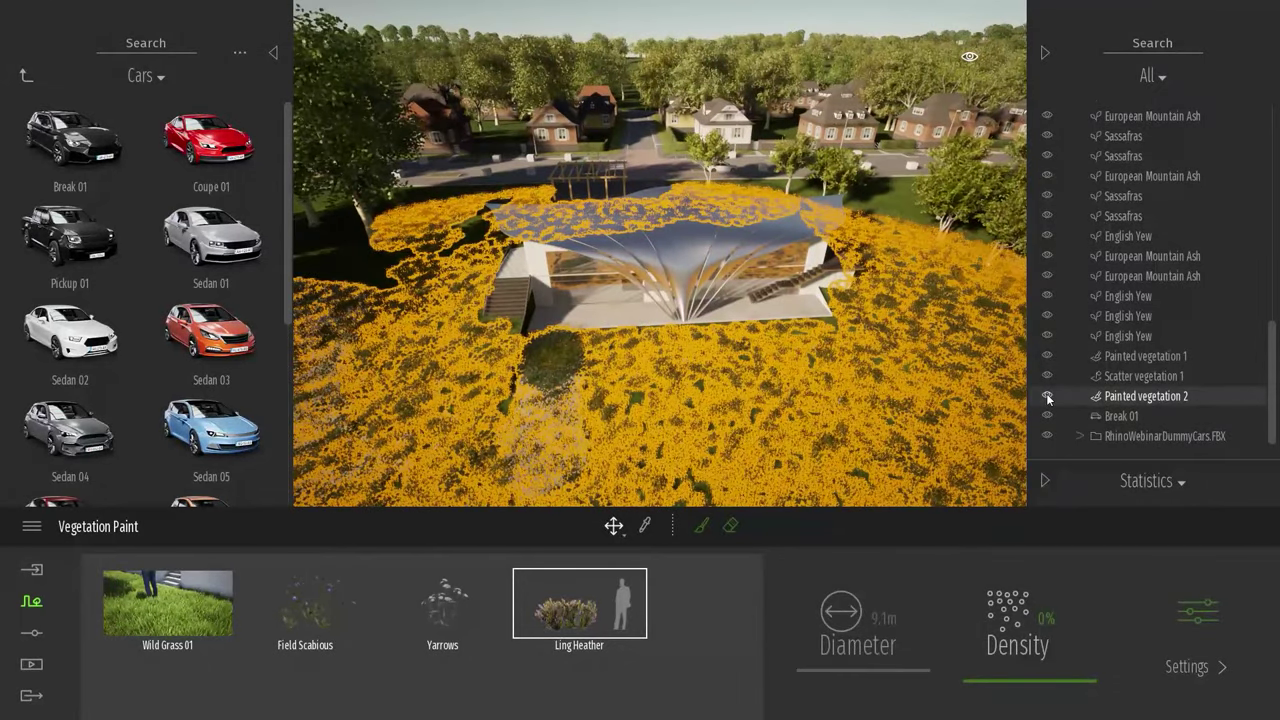
{"action": "left_click", "coordinate": [1140, 377]}
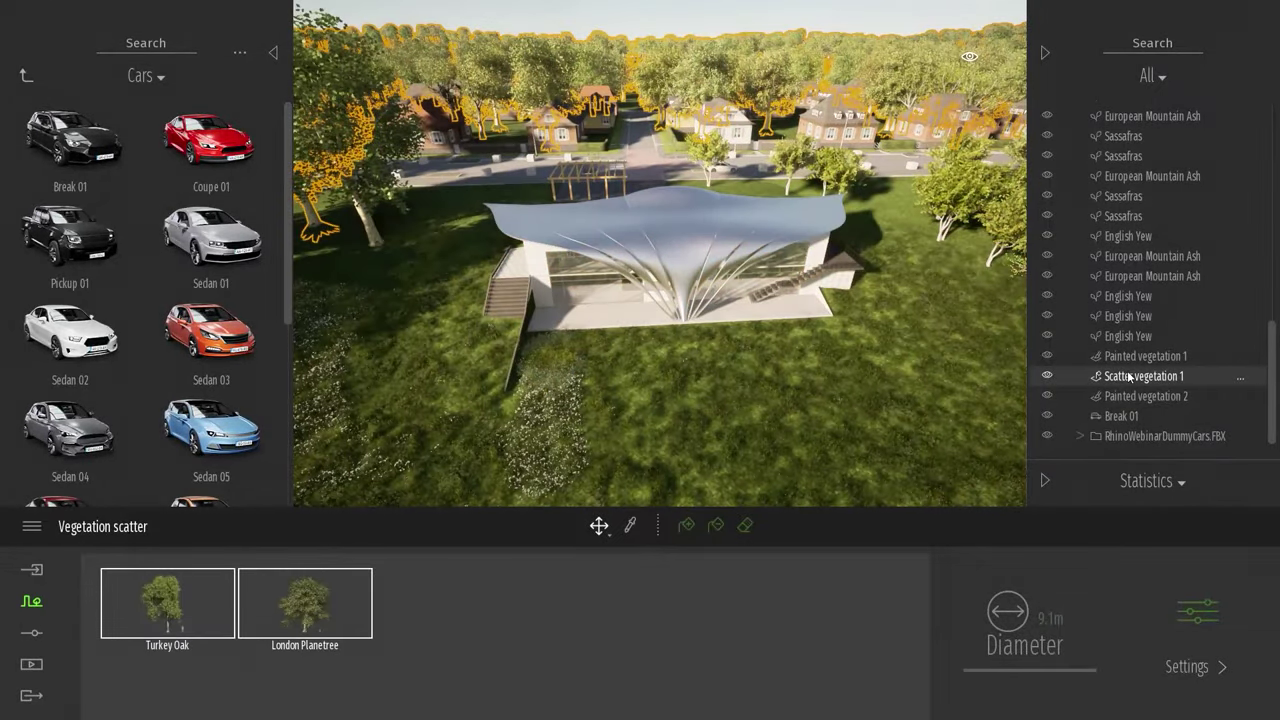
{"action": "left_click", "coordinate": [1143, 355]}
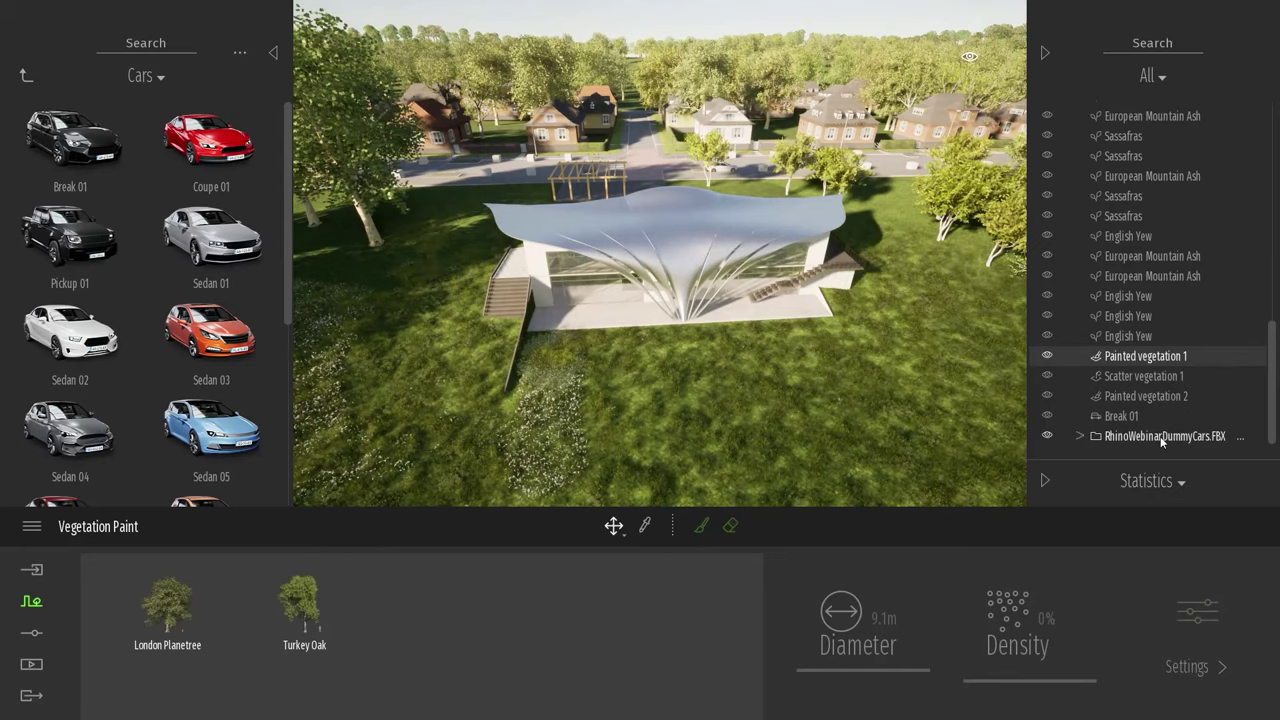
Select and expand the RhinoWebinarDummyCars.FBX folder in the scenegraph to list its boxes.
{"action": "left_click", "coordinate": [1160, 436]}
{"action": "left_click", "coordinate": [1080, 436]}
{"action": "key", "text": "w"}
{"action": "right_click_drag", "start_coordinate": [940, 395], "coordinate": [850, 405]}
{"action": "key", "text": "d"}
{"action": "right_click_drag", "start_coordinate": [930, 425], "coordinate": [922, 449]}
{"action": "scroll", "coordinate": [1158, 388], "scroll_direction": "down", "scroll_amount": 2}
{"action": "middle_click_drag", "start_coordinate": [998, 300], "coordinate": [984, 278], "text": "shift"}
{"action": "scroll", "coordinate": [1151, 248], "scroll_direction": "down", "scroll_amount": 2}
Select several boxes of the dummy cars folder one after another to locate them along the street.
{"action": "left_click", "coordinate": [1150, 244]}
{"action": "left_click", "coordinate": [1150, 298]}
{"action": "left_click", "coordinate": [1149, 360]}
{"action": "left_click", "coordinate": [1146, 437]}
{"action": "right_click_drag", "start_coordinate": [821, 299], "coordinate": [848, 290]}
{"action": "key", "text": "w"}
{"action": "scroll", "coordinate": [1158, 302], "scroll_direction": "up", "scroll_amount": 3}
{"action": "scroll", "coordinate": [1158, 298], "scroll_direction": "up", "scroll_amount": 1}
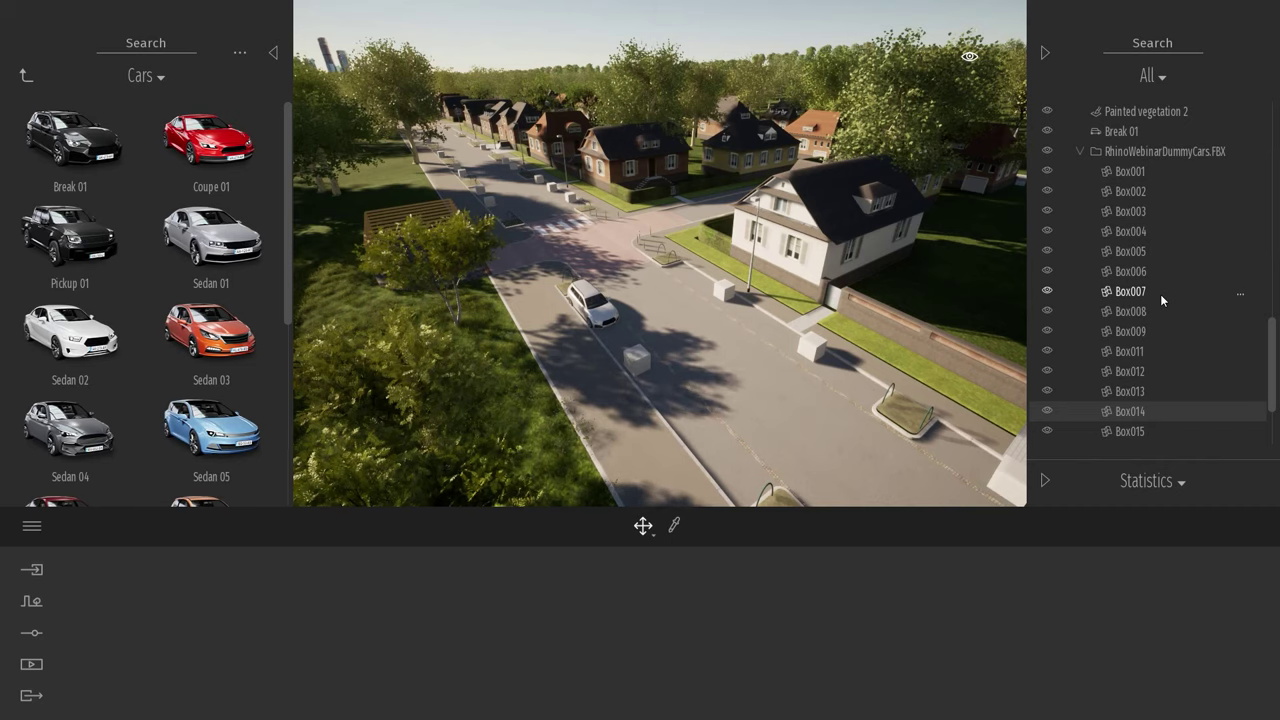
Begin replacing the objects in the RhinoWebinarDummyCars.FBX folder, adding Break 01, Sedan 05, Sedan 03, Sedan 06 and Sedan 07 as replacements.
{"action": "left_click", "coordinate": [1156, 150]}
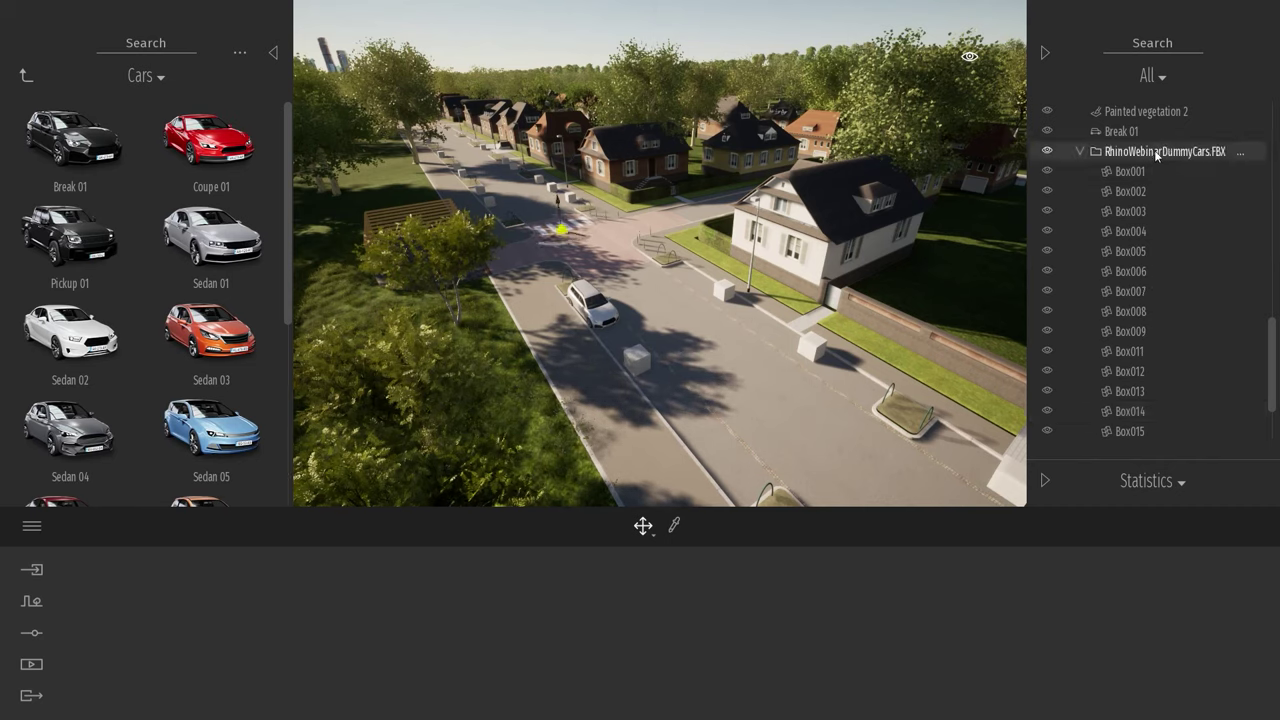
{"action": "right_click", "coordinate": [1170, 154]}
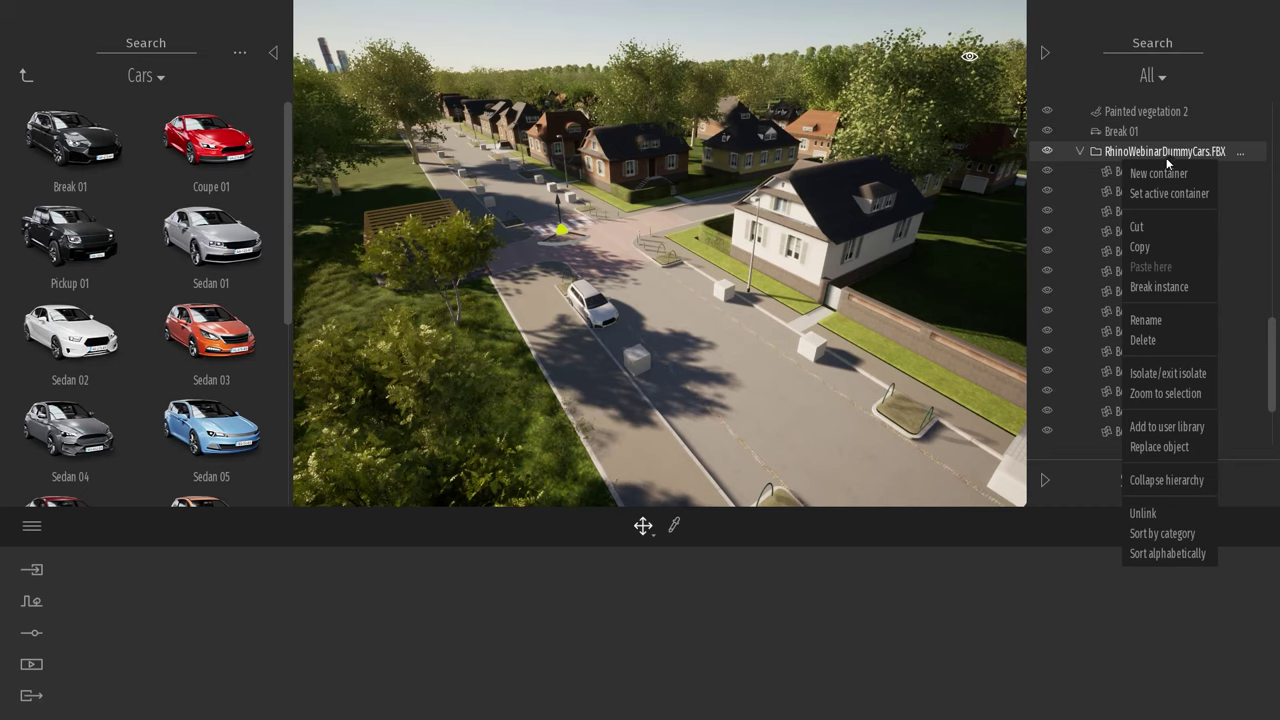
{"action": "left_click", "coordinate": [1165, 447]}
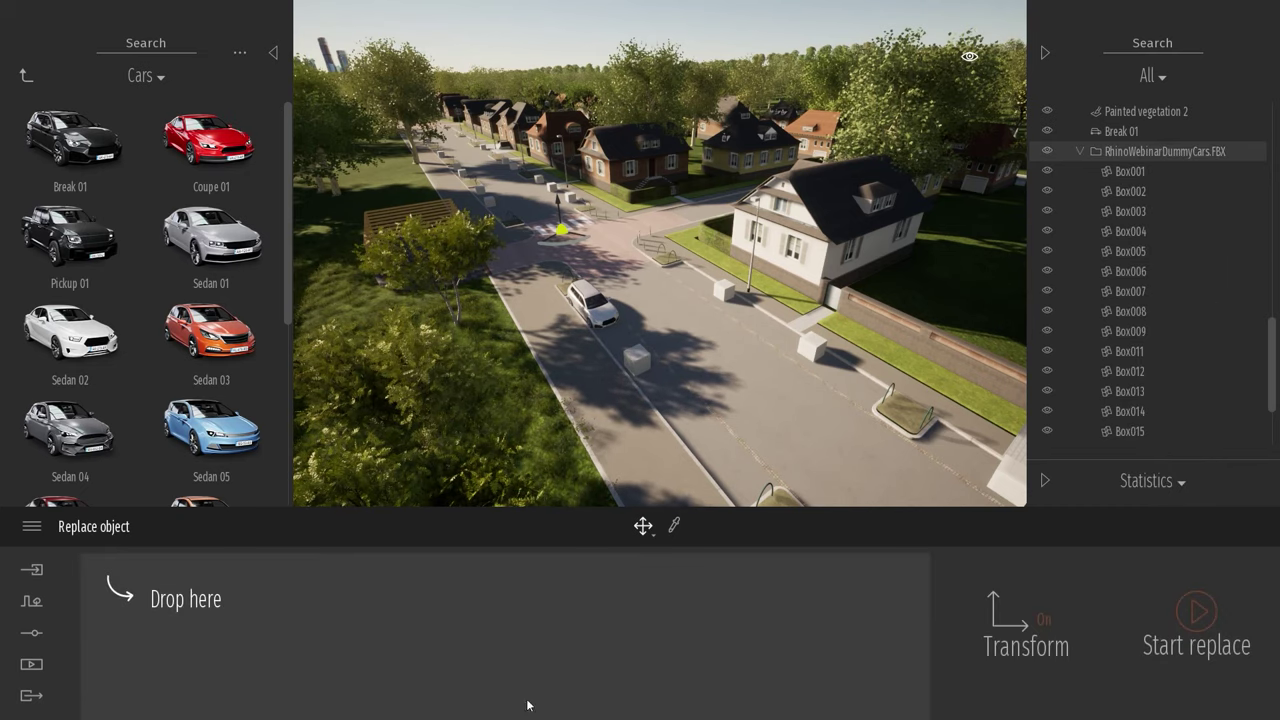
{"action": "scroll", "coordinate": [70, 140], "scroll_direction": "down", "scroll_amount": 1}
{"action": "left_click_drag", "start_coordinate": [70, 115], "coordinate": [168, 603]}
{"action": "left_click_drag", "start_coordinate": [211, 390], "coordinate": [305, 603]}
{"action": "scroll", "coordinate": [208, 341], "scroll_direction": "down", "scroll_amount": 1}
{"action": "left_click_drag", "start_coordinate": [210, 285], "coordinate": [442, 603]}
{"action": "left_click_drag", "start_coordinate": [70, 460], "coordinate": [580, 603]}
{"action": "left_click_drag", "start_coordinate": [208, 460], "coordinate": [717, 603]}
Add Sedan 04, Pickup 01, Suv 02 and Suv 03 to the replacement set and run the replacement.
{"action": "left_click_drag", "start_coordinate": [115, 395], "coordinate": [850, 603]}
{"action": "left_click_drag", "start_coordinate": [70, 170], "coordinate": [330, 680]}
{"action": "scroll", "coordinate": [70, 380], "scroll_direction": "down", "scroll_amount": 3}
{"action": "left_click_drag", "start_coordinate": [88, 454], "coordinate": [444, 678]}
{"action": "left_click_drag", "start_coordinate": [212, 350], "coordinate": [591, 658]}
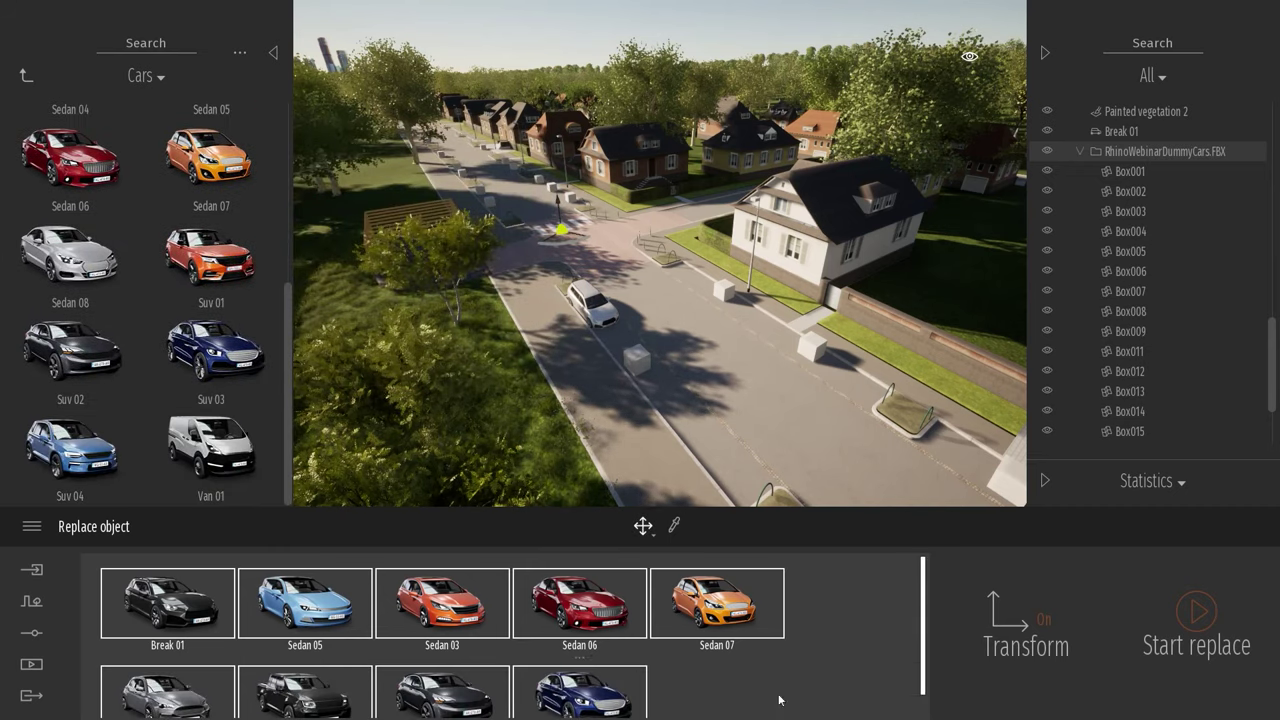
{"action": "left_click", "coordinate": [1198, 610]}
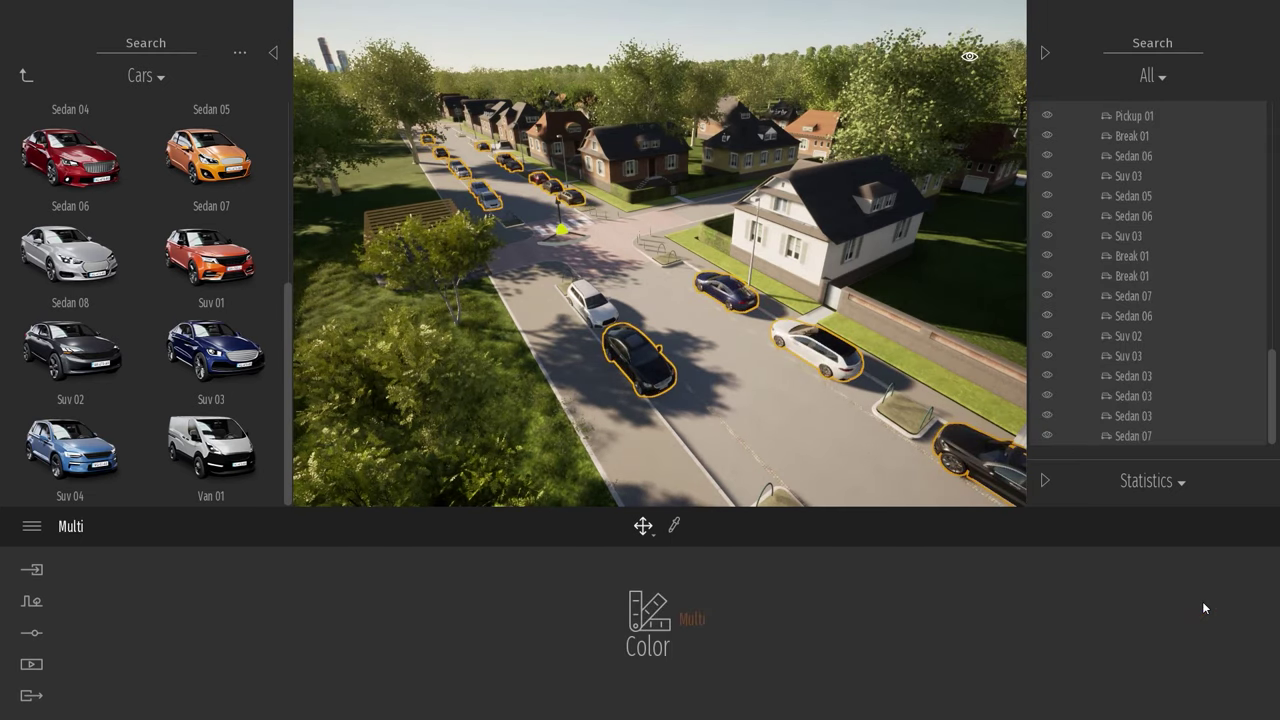
Slightly adjust the placement of the black Suv 03 parked next to the white car, then deselect it.
{"action": "right_click_drag", "start_coordinate": [766, 310], "coordinate": [766, 310]}
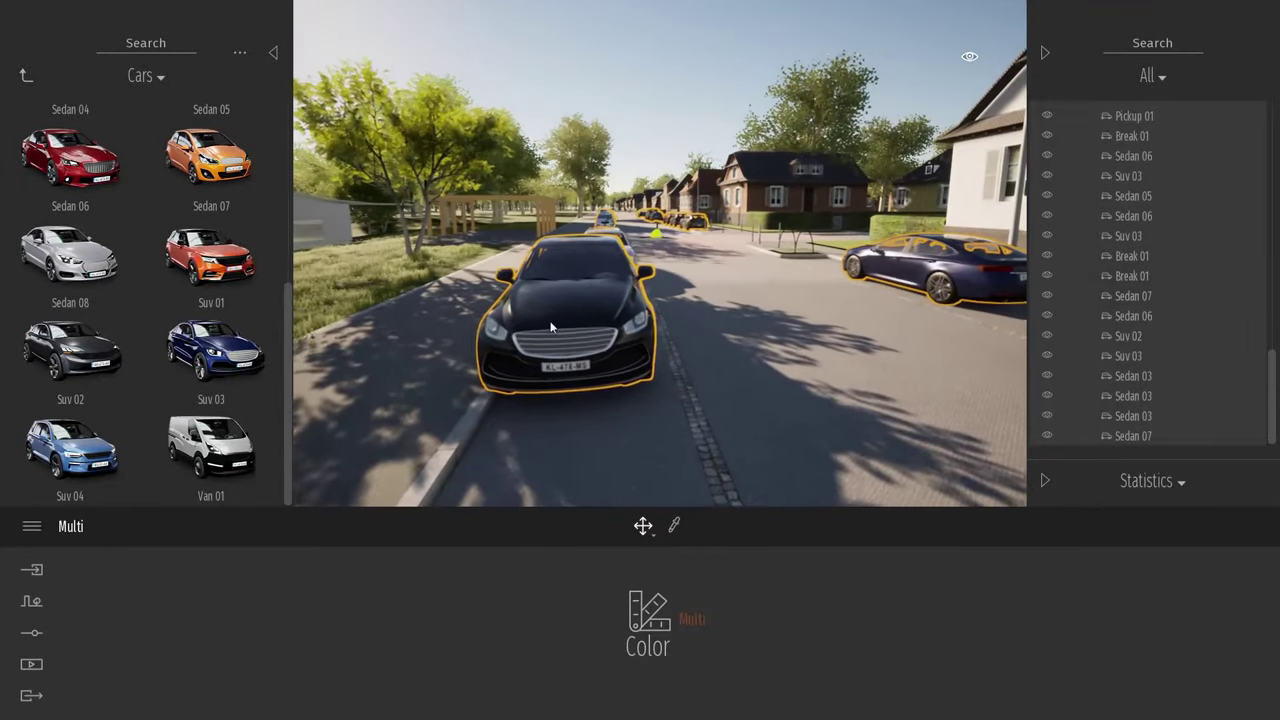
{"action": "left_click", "coordinate": [578, 364]}
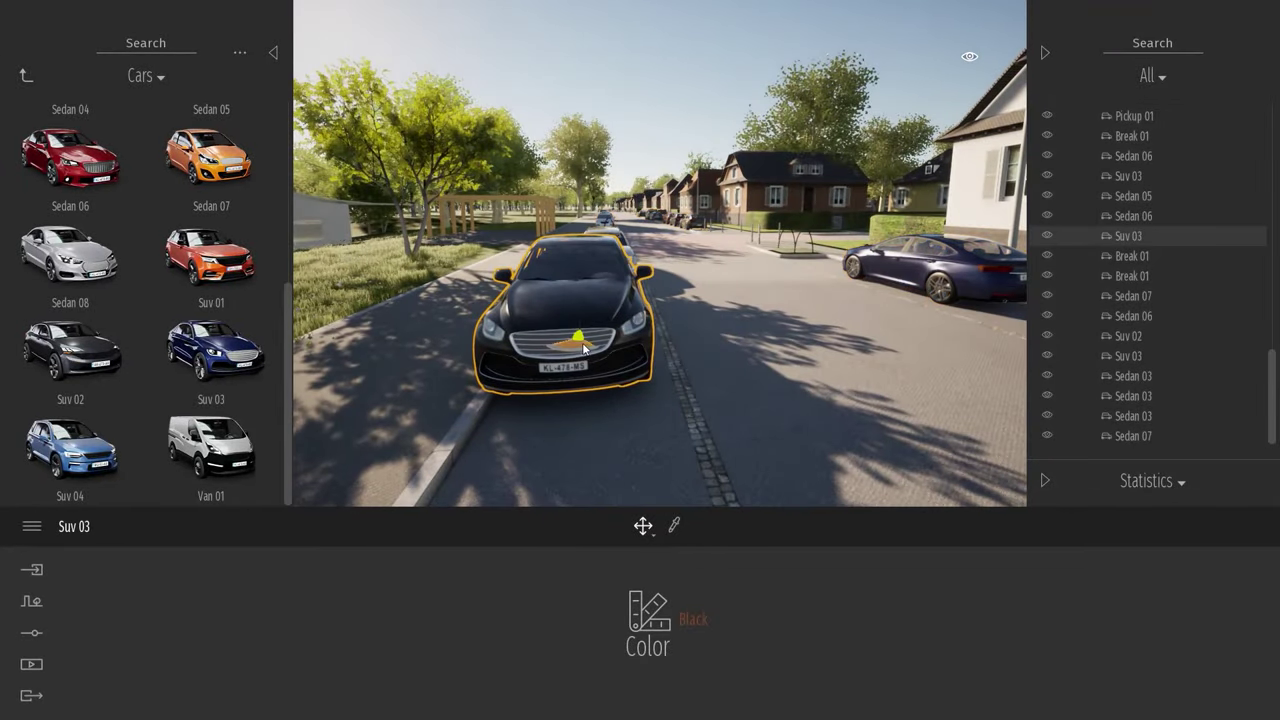
{"action": "left_click_drag", "start_coordinate": [583, 348], "coordinate": [598, 348]}
{"action": "left_click", "coordinate": [686, 346]}
{"action": "key", "text": "a"}
{"action": "right_click_drag", "start_coordinate": [686, 346], "coordinate": [686, 346]}
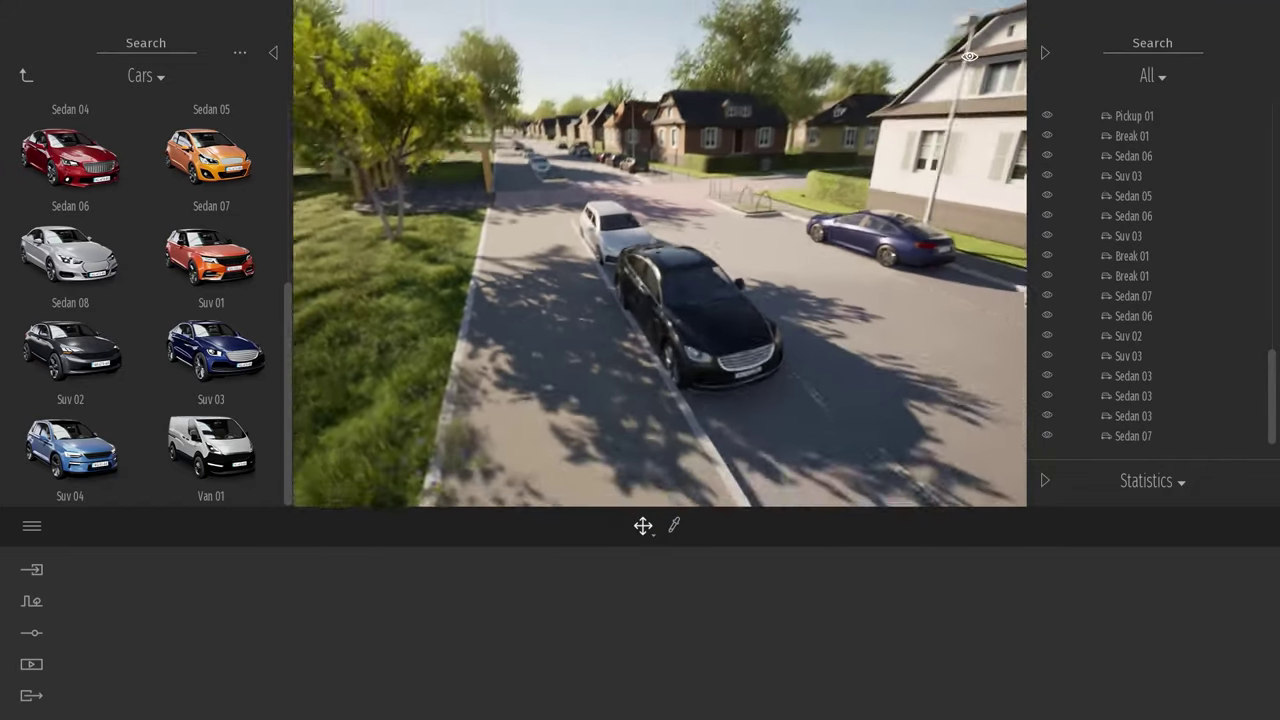
Change the body color of the black Suv 03 next to the white car to Light blue.
{"action": "left_click", "coordinate": [725, 340]}
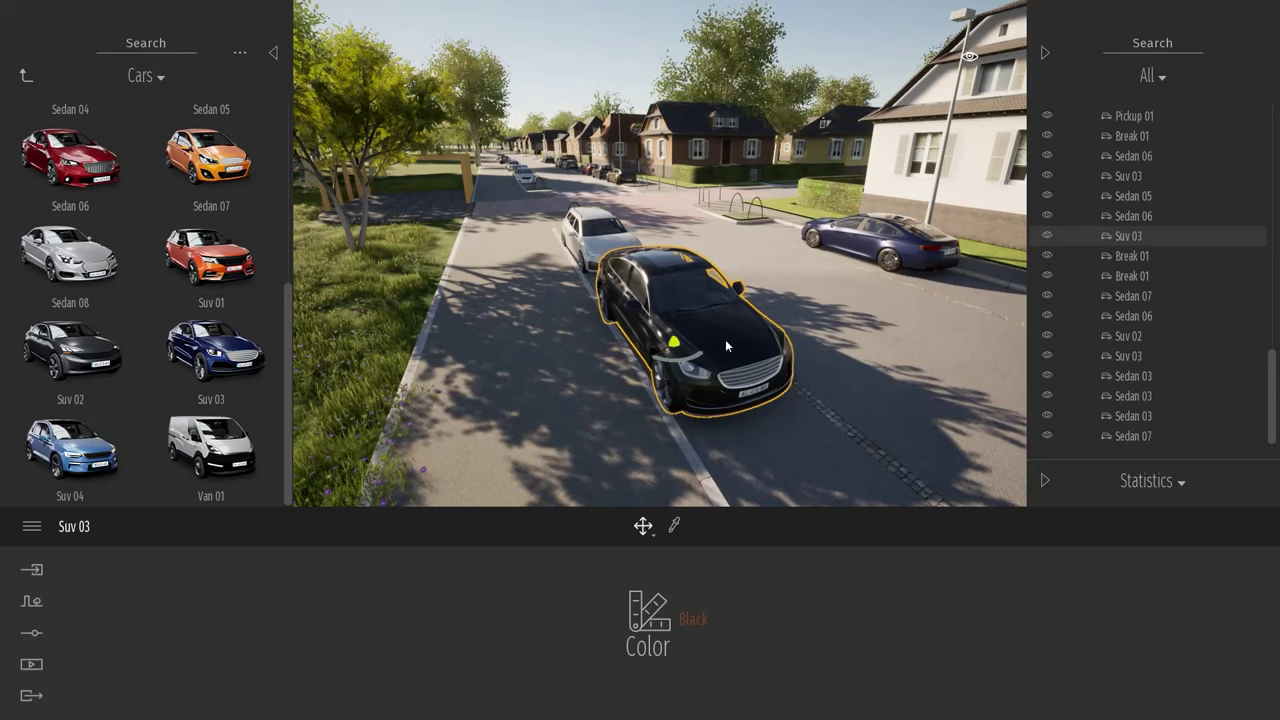
{"action": "left_click", "coordinate": [697, 620]}
{"action": "left_click", "coordinate": [725, 396]}
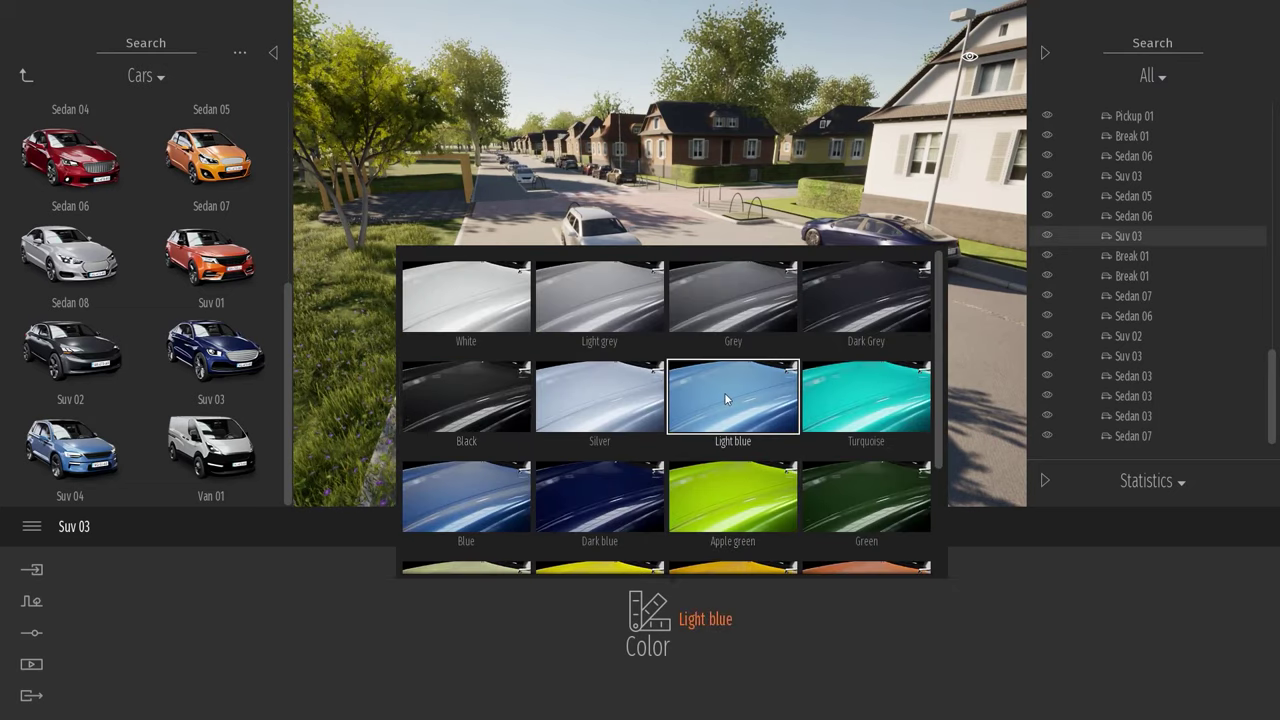
{"action": "mouse_move", "coordinate": [673, 92]}
{"action": "right_mouse_down"}
{"action": "mouse_move", "coordinate": [840, 94]}
{"action": "mouse_move", "coordinate": [670, 98]}
{"action": "right_mouse_up"}
{"action": "key", "text": "Escape"}
{"action": "key", "text": "w"}
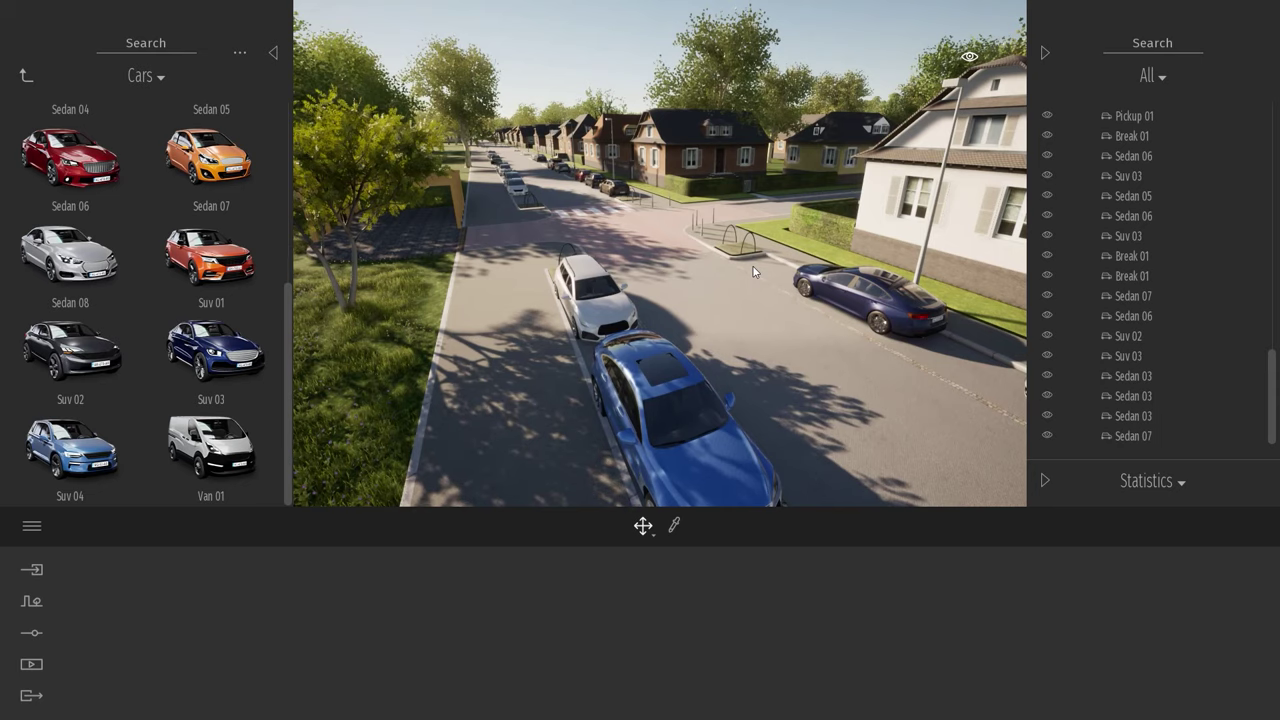
Draw a vehicle path along the middle of the street, through the junction and past the rows of parked cars.
{"action": "left_click", "coordinate": [30, 604]}
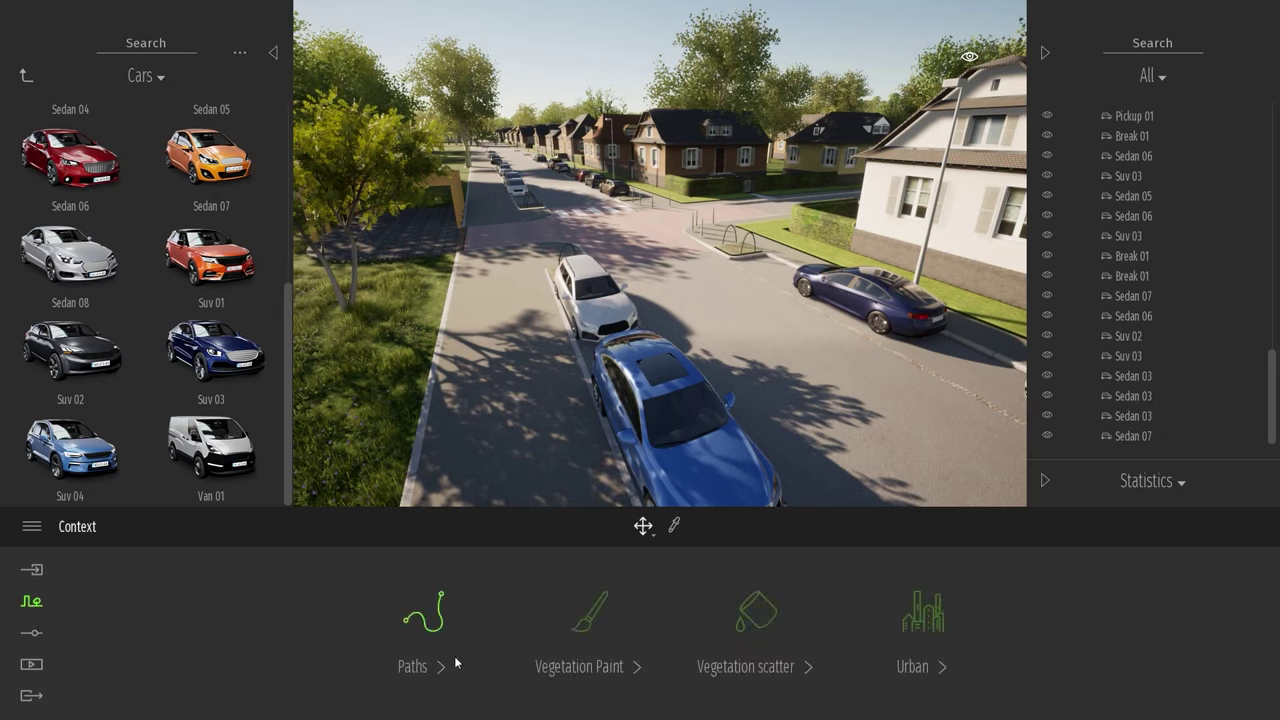
{"action": "left_click", "coordinate": [432, 626]}
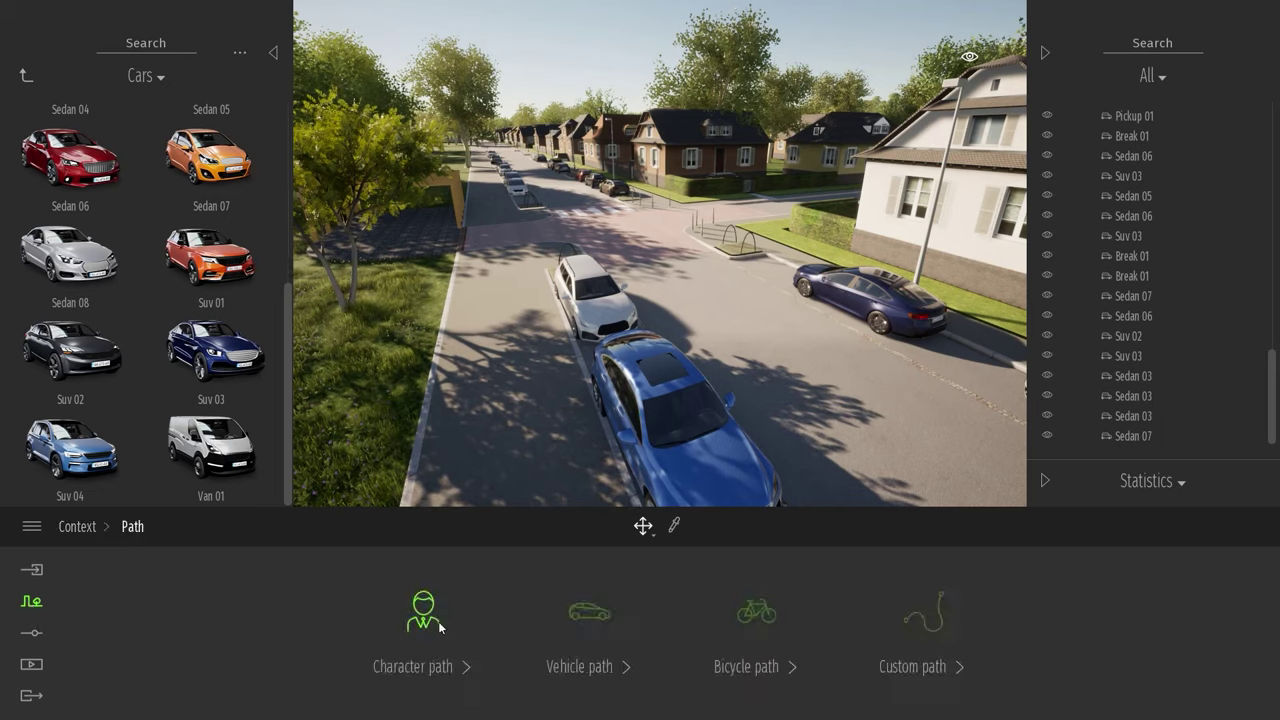
{"action": "left_click", "coordinate": [592, 618]}
{"action": "left_click", "coordinate": [715, 528]}
{"action": "key", "text": "w"}
{"action": "right_click_drag", "start_coordinate": [722, 318], "coordinate": [723, 338]}
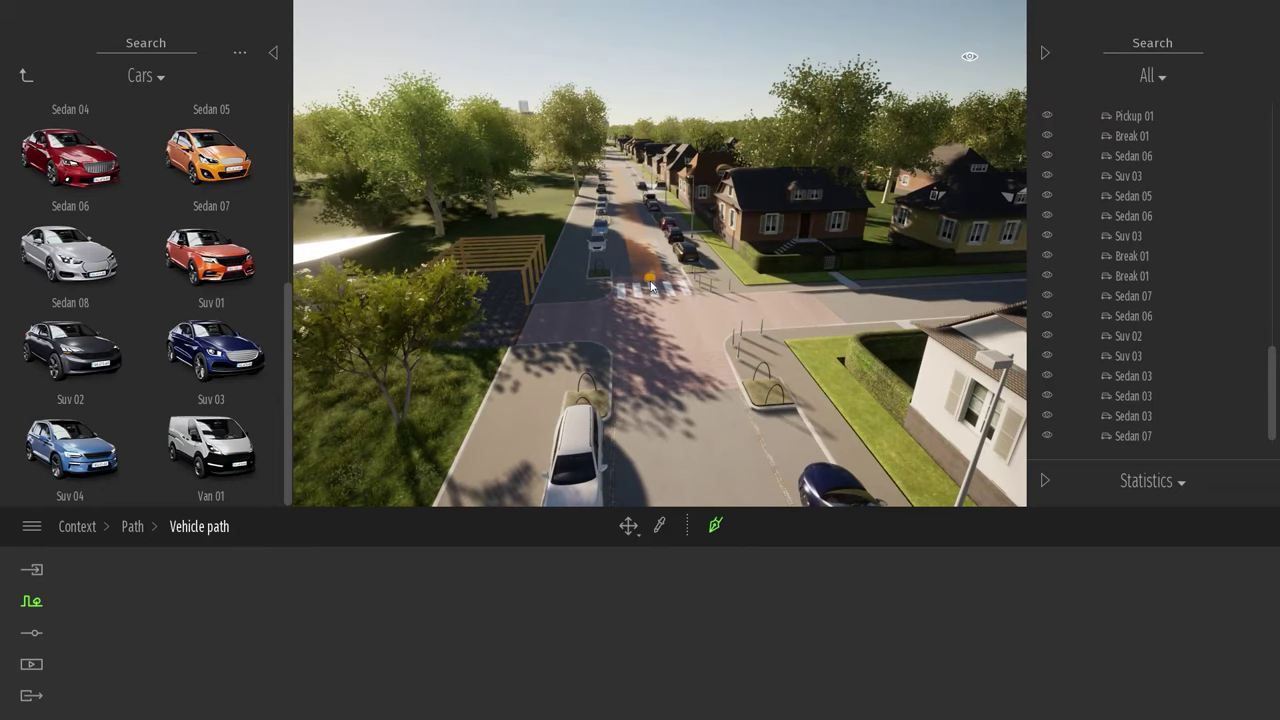
{"action": "scroll", "coordinate": [690, 424], "scroll_direction": "up", "scroll_amount": 5}
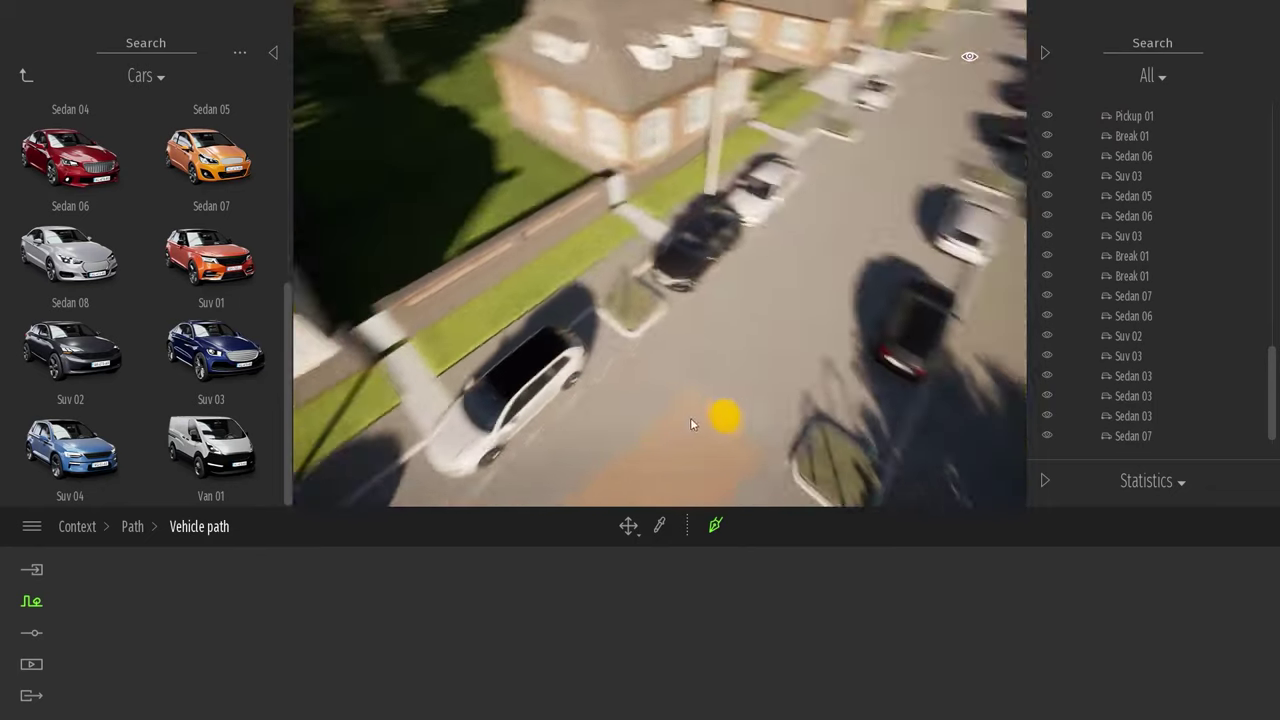
{"action": "scroll", "coordinate": [770, 280], "scroll_direction": "down", "scroll_amount": 5}
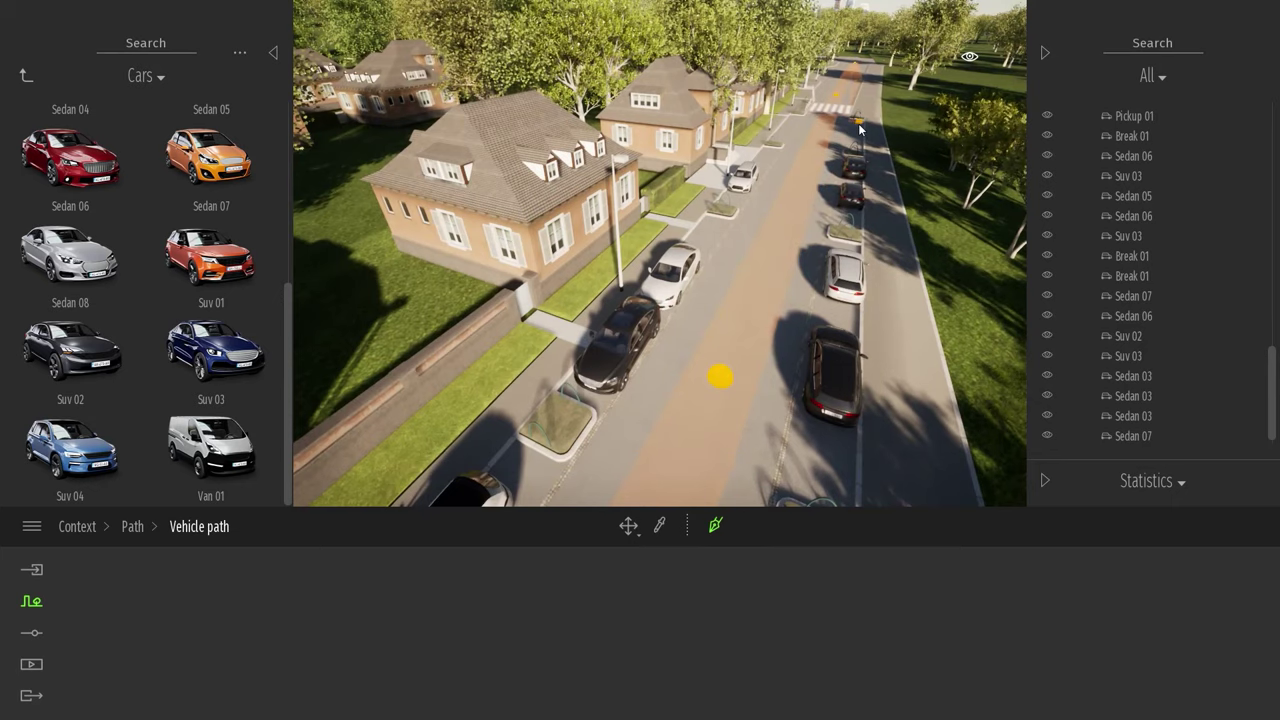
{"action": "left_click", "coordinate": [859, 128]}
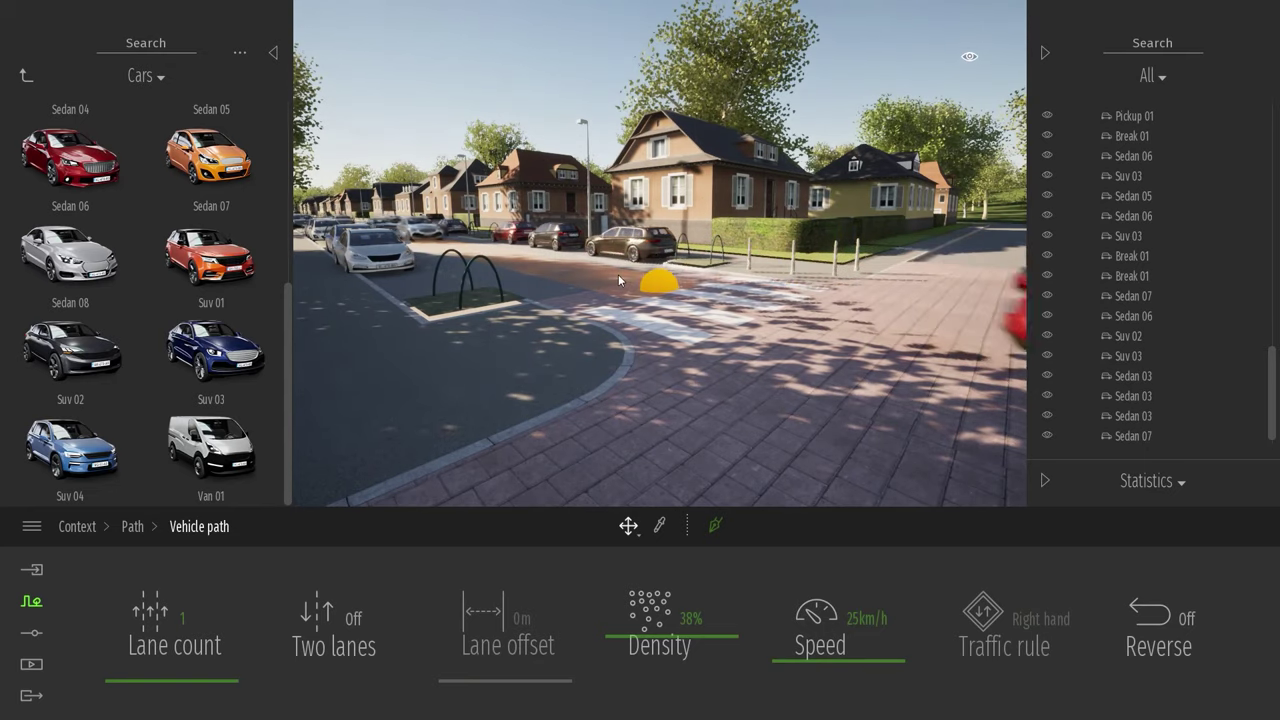
Turn on two lanes for the vehicle path and set its speed to 21 km/h.
{"action": "right_click_drag", "start_coordinate": [745, 289], "coordinate": [738, 315]}
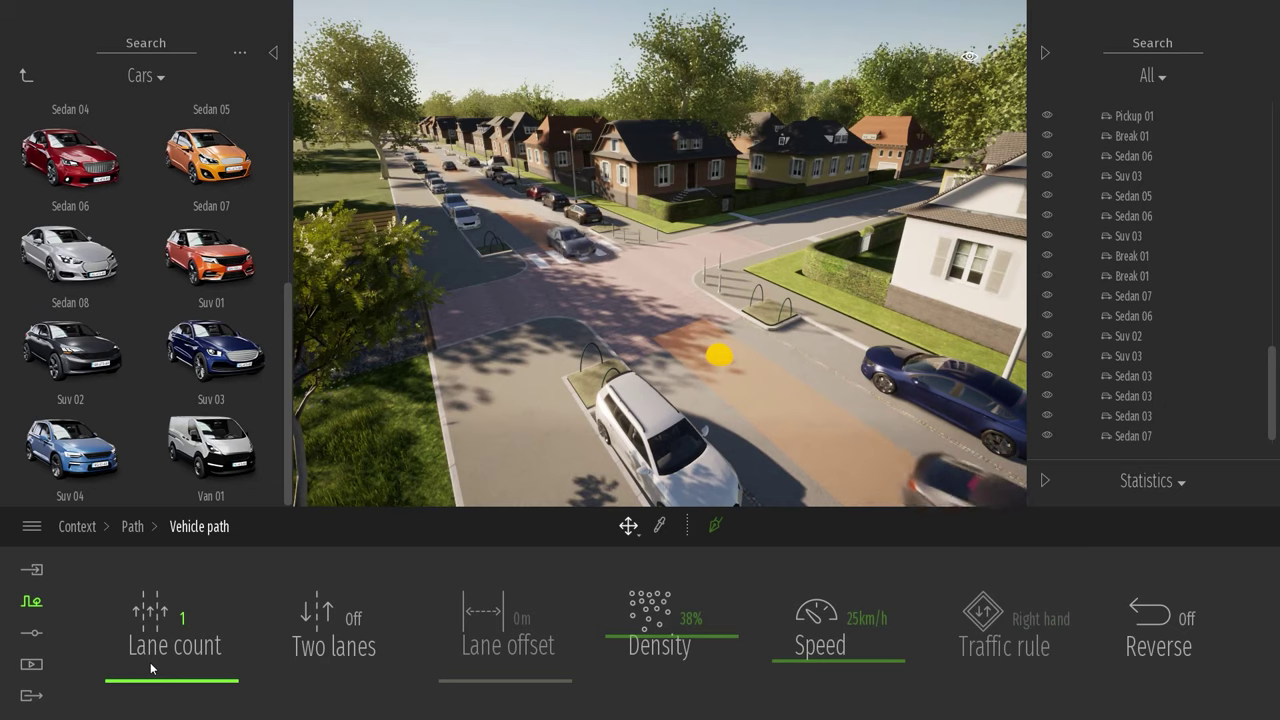
{"action": "left_click", "coordinate": [352, 619]}
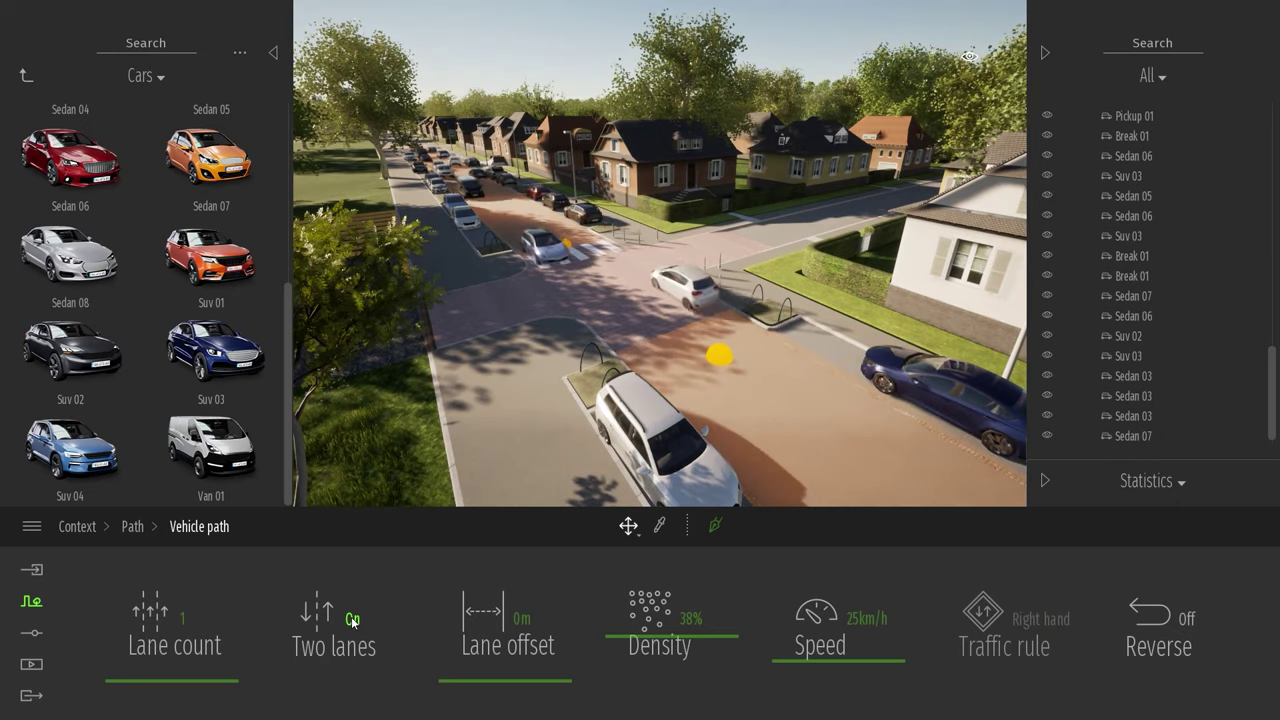
{"action": "mouse_move", "coordinate": [836, 663]}
{"action": "left_mouse_down"}
{"action": "mouse_move", "coordinate": [840, 568]}
{"action": "mouse_move", "coordinate": [852, 665]}
{"action": "left_mouse_up"}
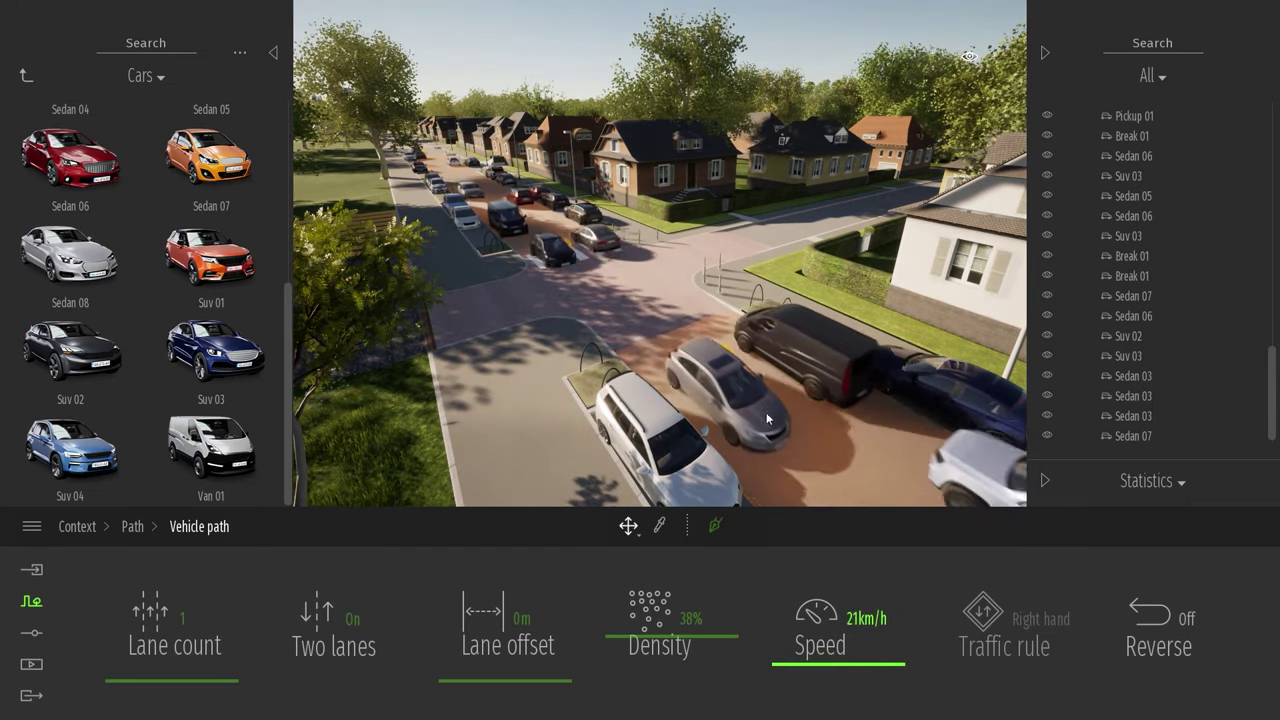
{"action": "right_click_drag", "start_coordinate": [650, 327], "coordinate": [735, 320]}
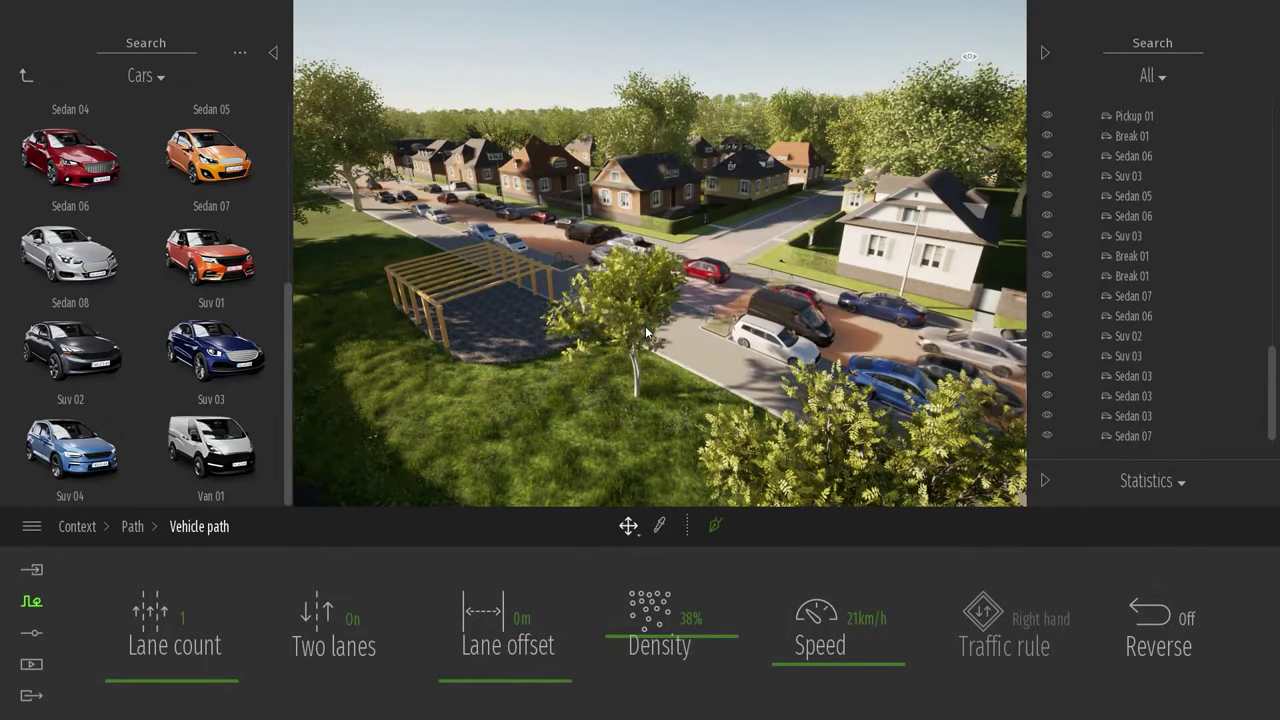
Place the animated humans Amir, Machele and Michael from the Characters library on the pavement near the bicycle stands.
{"action": "key", "text": "w"}
{"action": "right_click_drag", "start_coordinate": [646, 332], "coordinate": [659, 292]}
{"action": "key", "text": "q"}
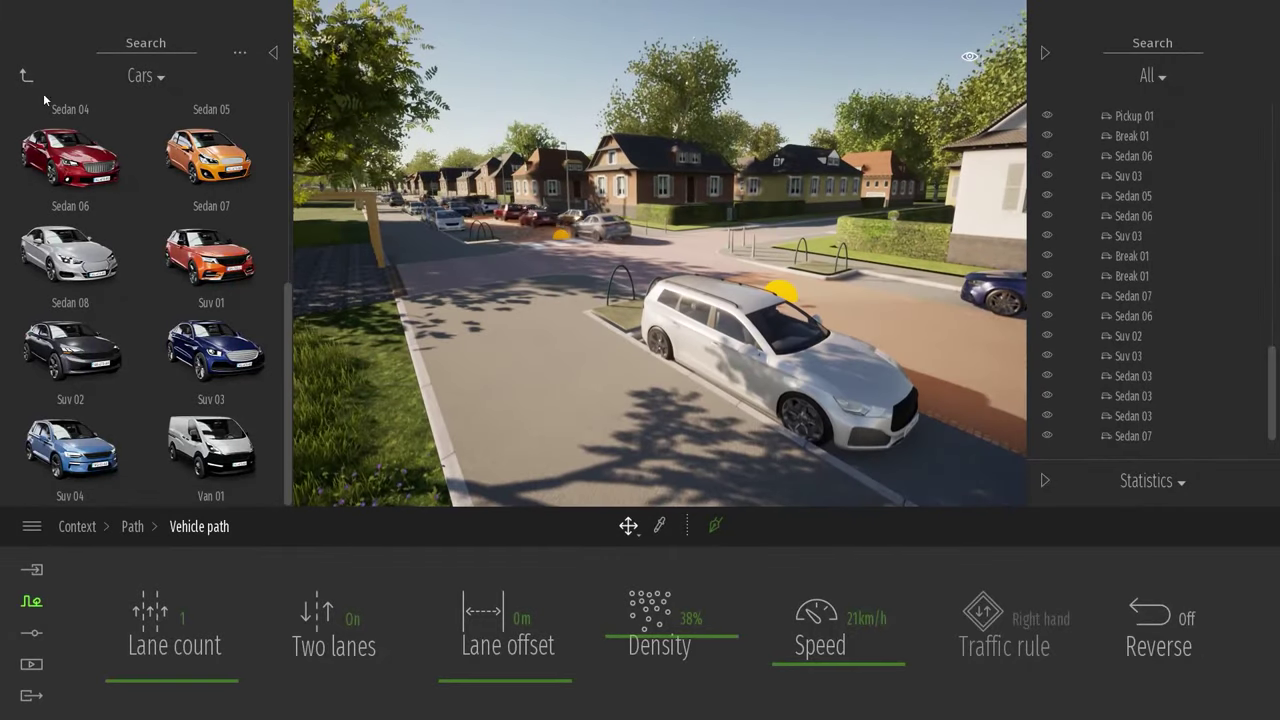
{"action": "left_click", "coordinate": [26, 77]}
{"action": "left_click", "coordinate": [25, 79]}
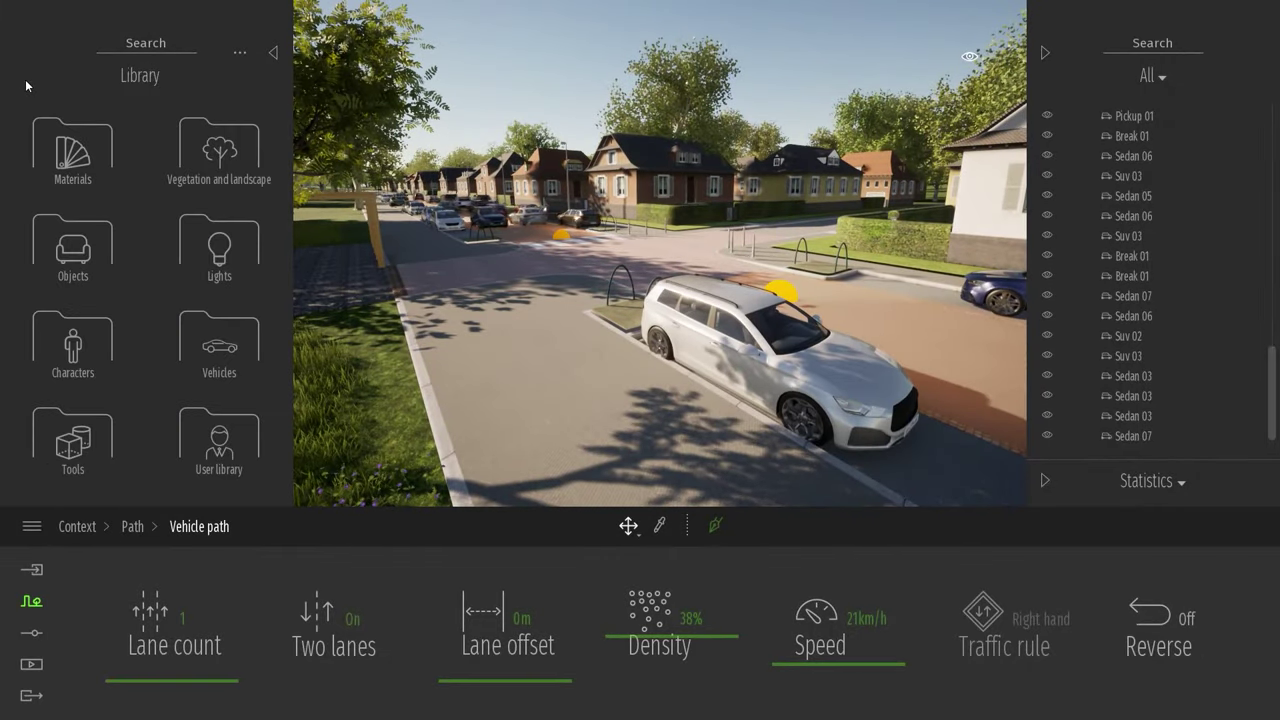
{"action": "left_click", "coordinate": [95, 350]}
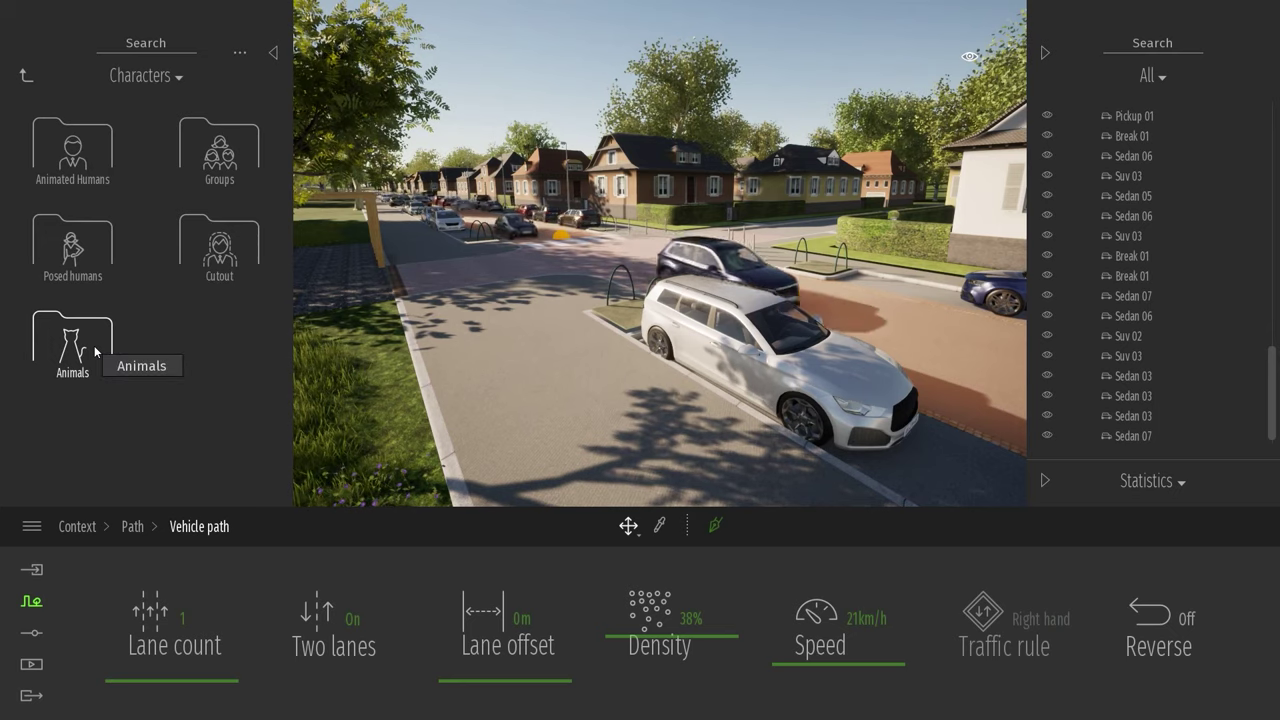
{"action": "left_click", "coordinate": [72, 150]}
{"action": "left_click_drag", "start_coordinate": [70, 138], "coordinate": [567, 363]}
{"action": "left_click_drag", "start_coordinate": [208, 142], "coordinate": [658, 368]}
{"action": "left_click_drag", "start_coordinate": [210, 335], "coordinate": [466, 442]}
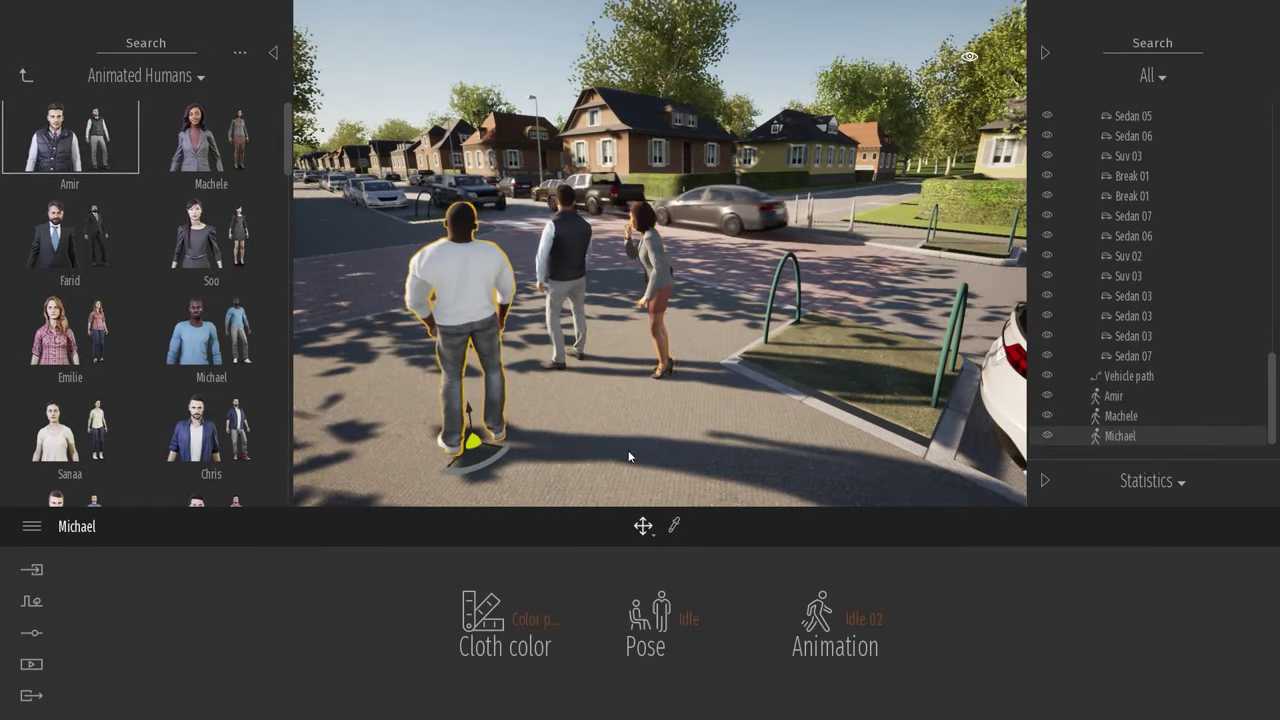
Set the pose of the character Machele to Speaking.
{"action": "left_click", "coordinate": [655, 283]}
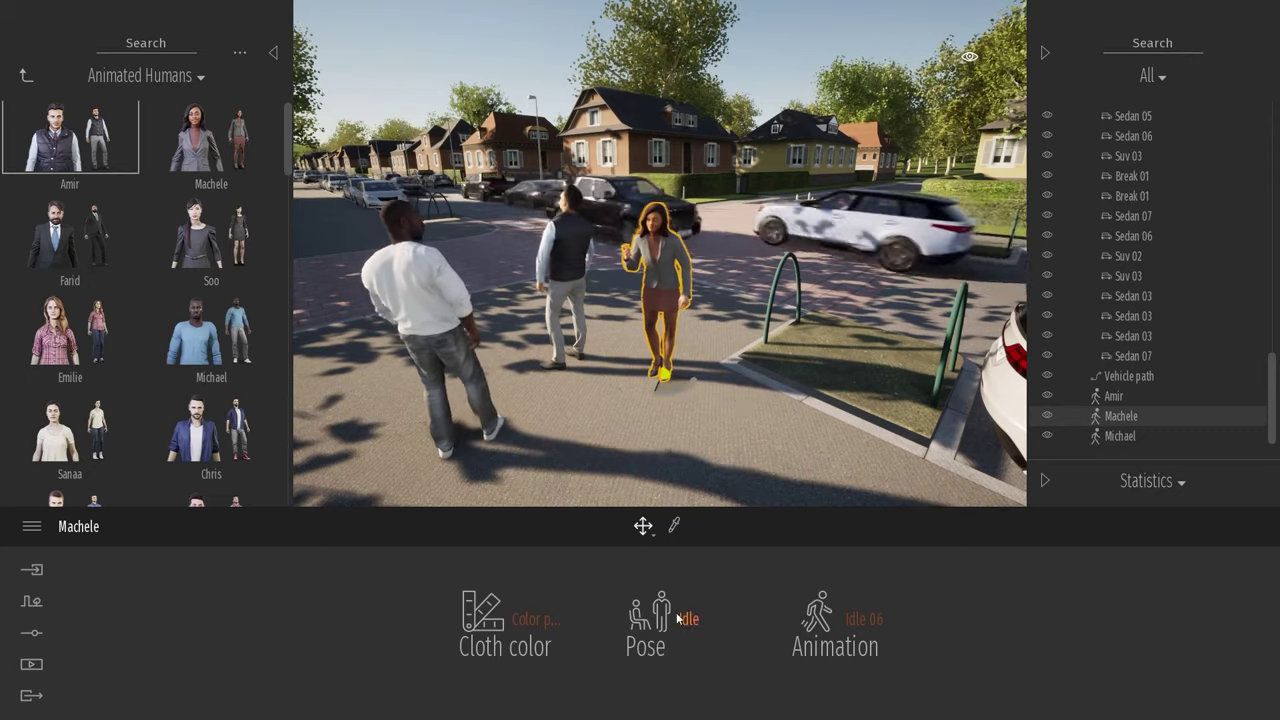
{"action": "left_click", "coordinate": [657, 636]}
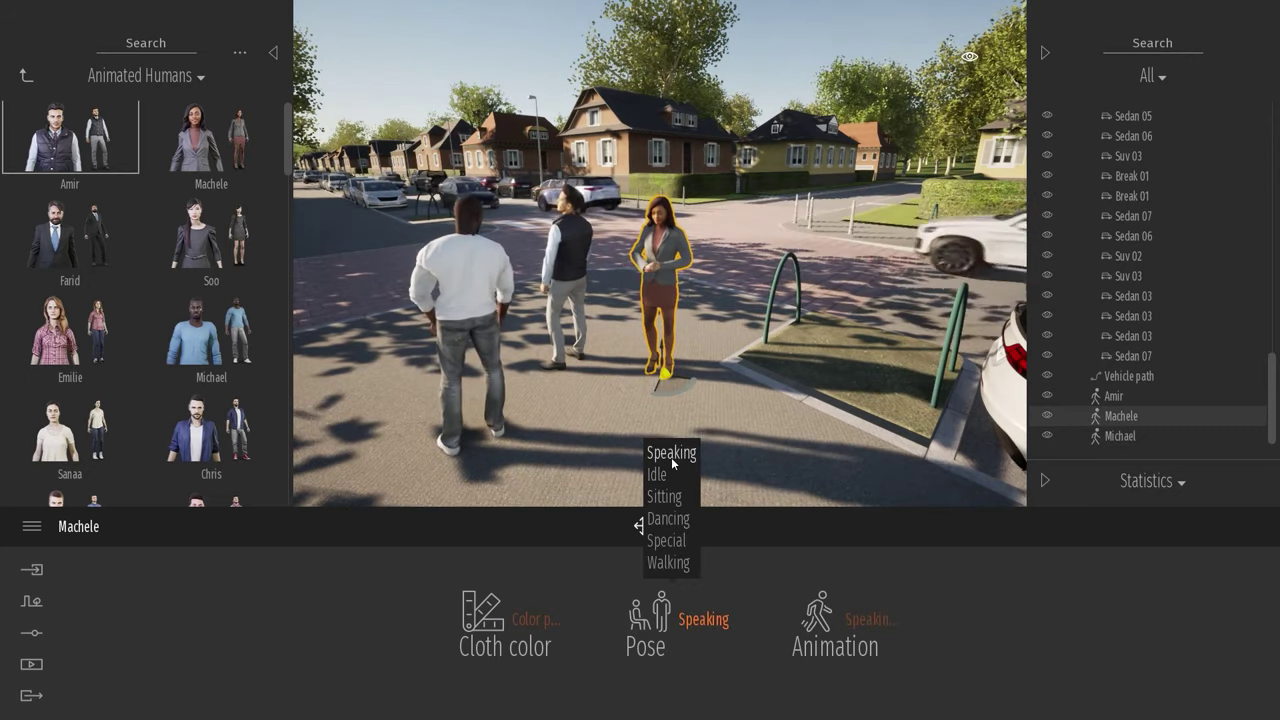
Try several cloth color presets on the character Michael and apply Color preset 5.
{"action": "left_click", "coordinate": [436, 273]}
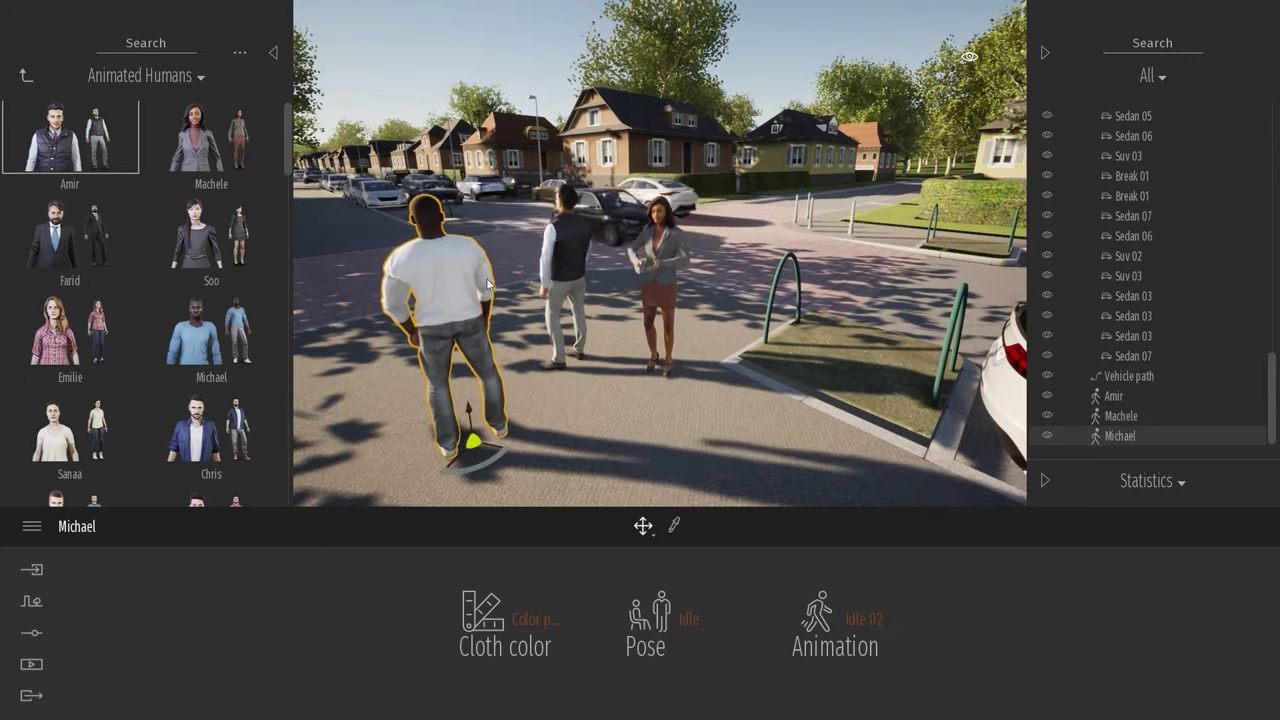
{"action": "right_click_drag", "start_coordinate": [598, 370], "coordinate": [570, 389]}
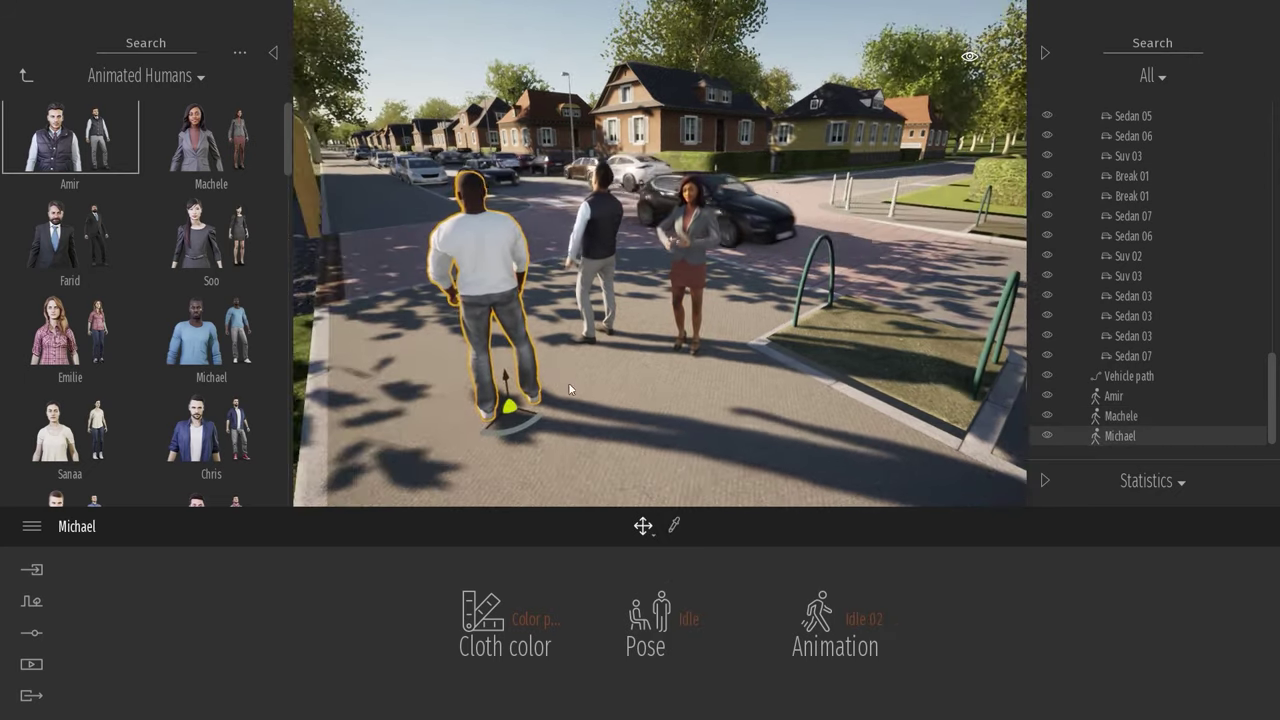
{"action": "left_click", "coordinate": [505, 625]}
{"action": "left_click", "coordinate": [526, 472]}
{"action": "left_click", "coordinate": [523, 498]}
{"action": "left_click", "coordinate": [521, 525]}
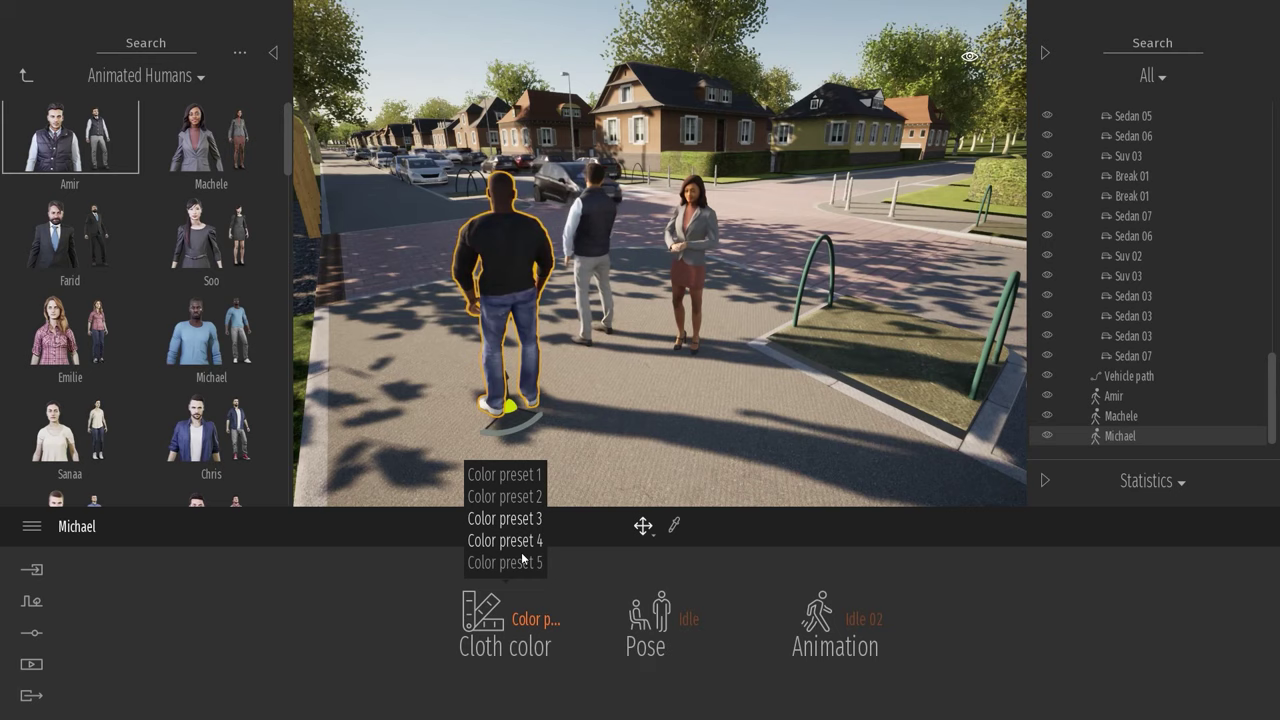
{"action": "left_click", "coordinate": [521, 563]}
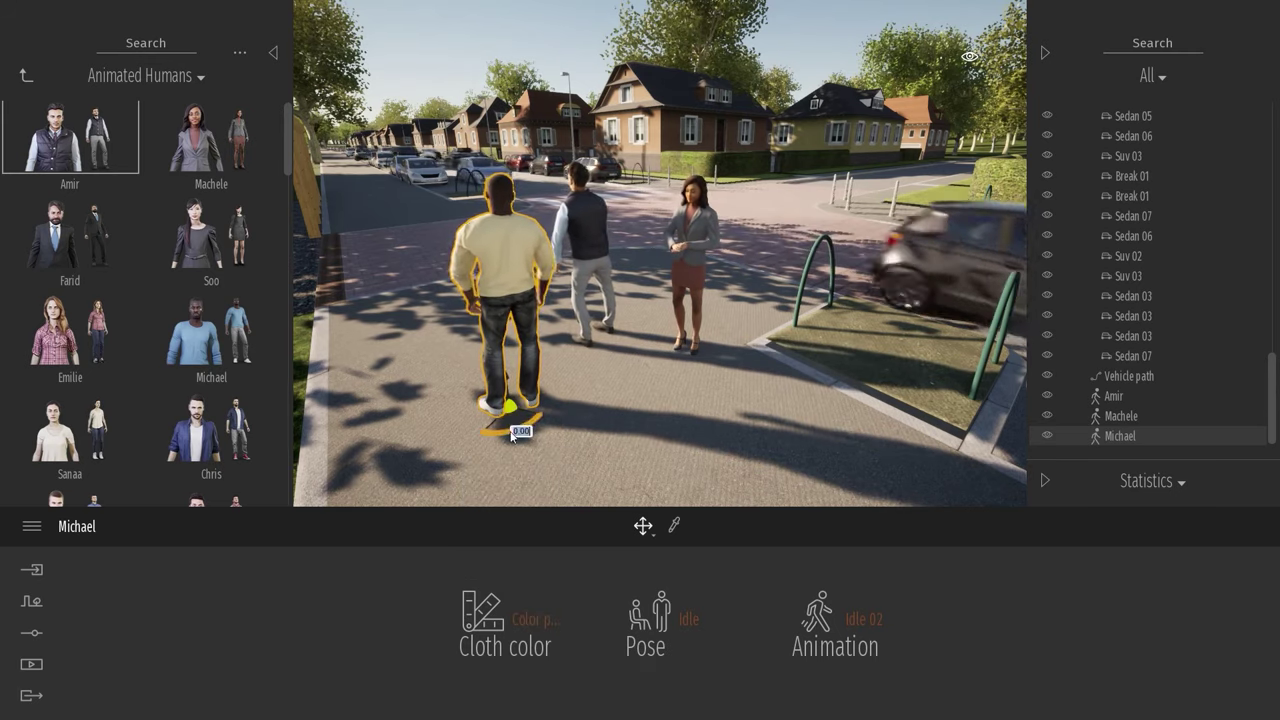
Try the Sitting, Lying and Dancing poses on the character Michael, then the Dancing 02 and Dancing 01 animations.
{"action": "left_click", "coordinate": [673, 623]}
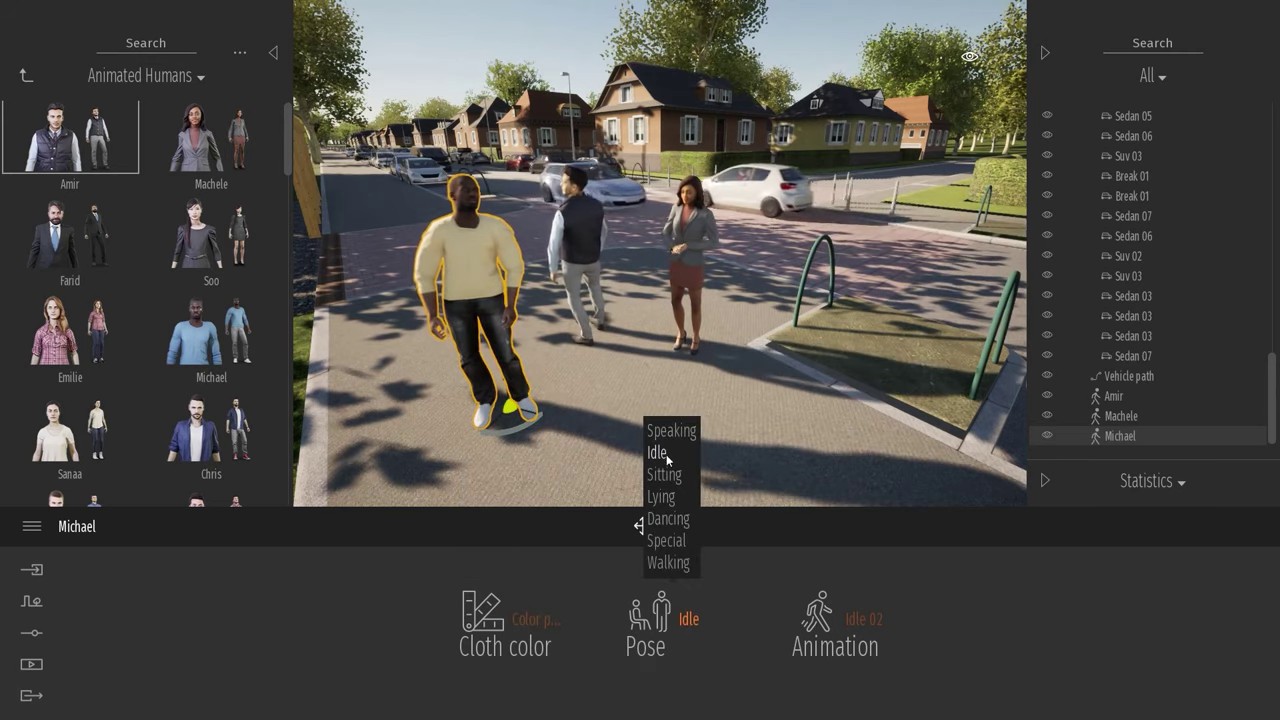
{"action": "left_click", "coordinate": [665, 478]}
{"action": "left_click", "coordinate": [662, 497]}
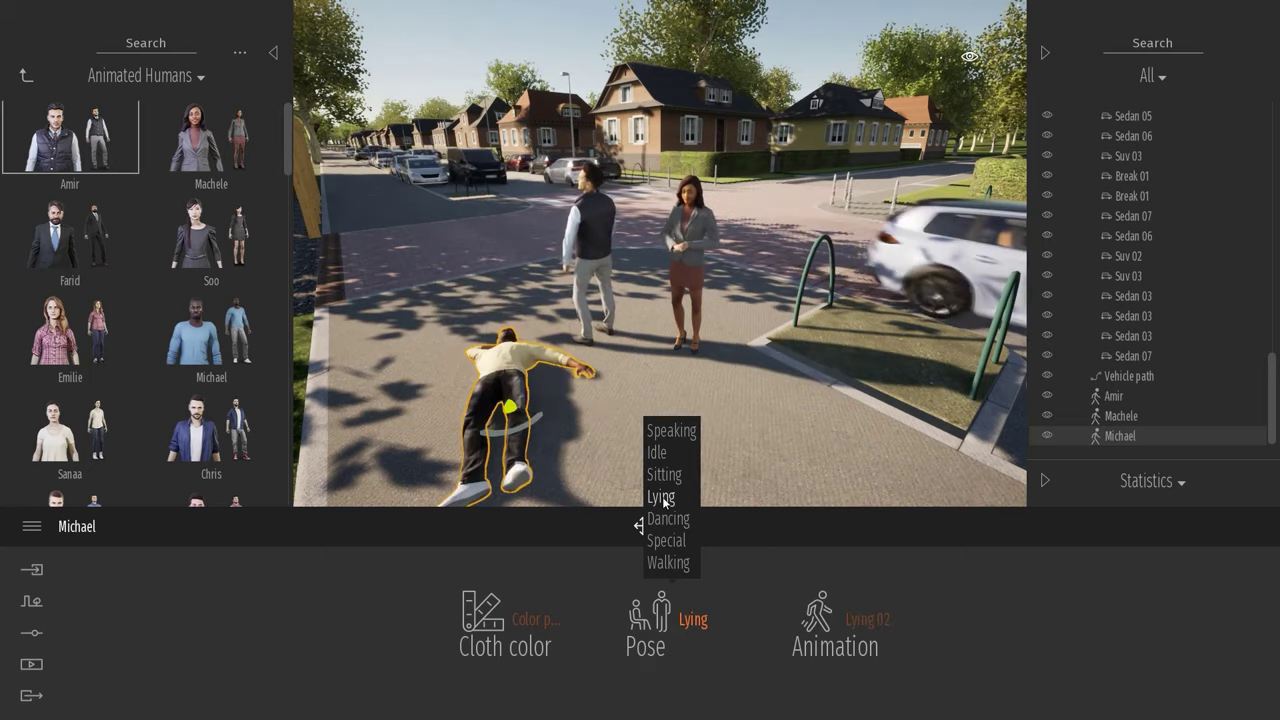
{"action": "left_click", "coordinate": [668, 518]}
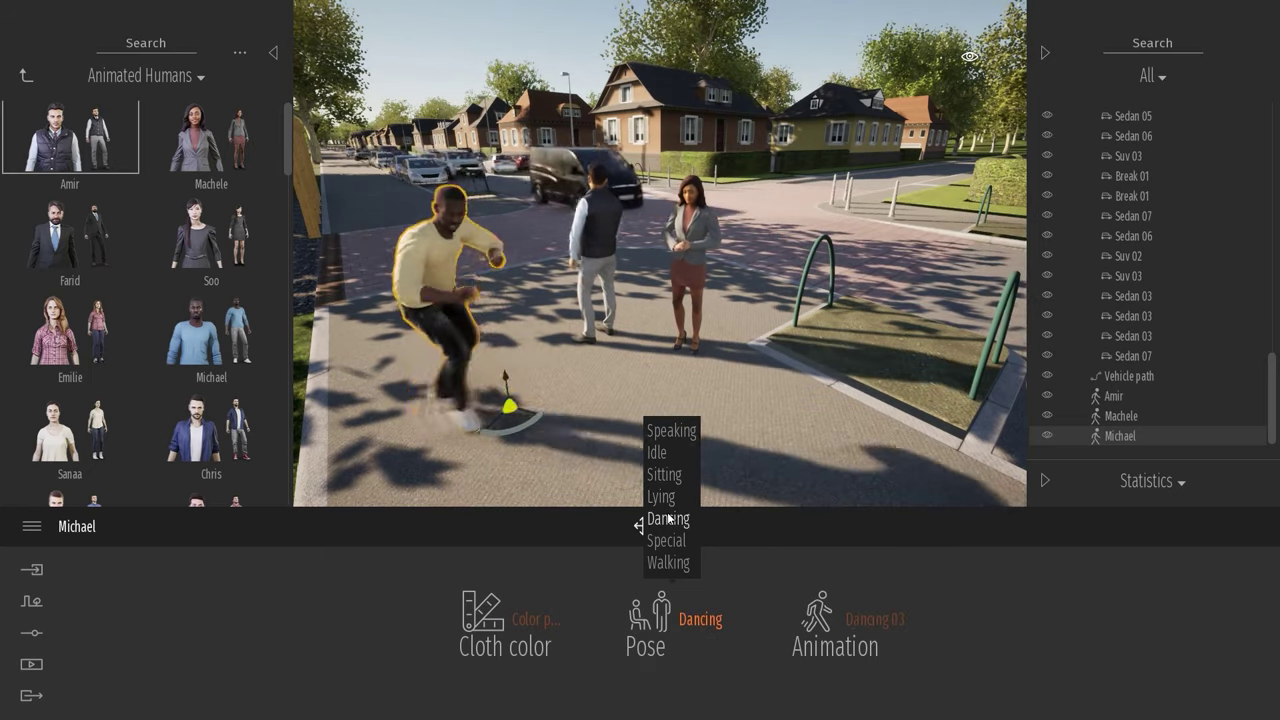
{"action": "left_click", "coordinate": [815, 645]}
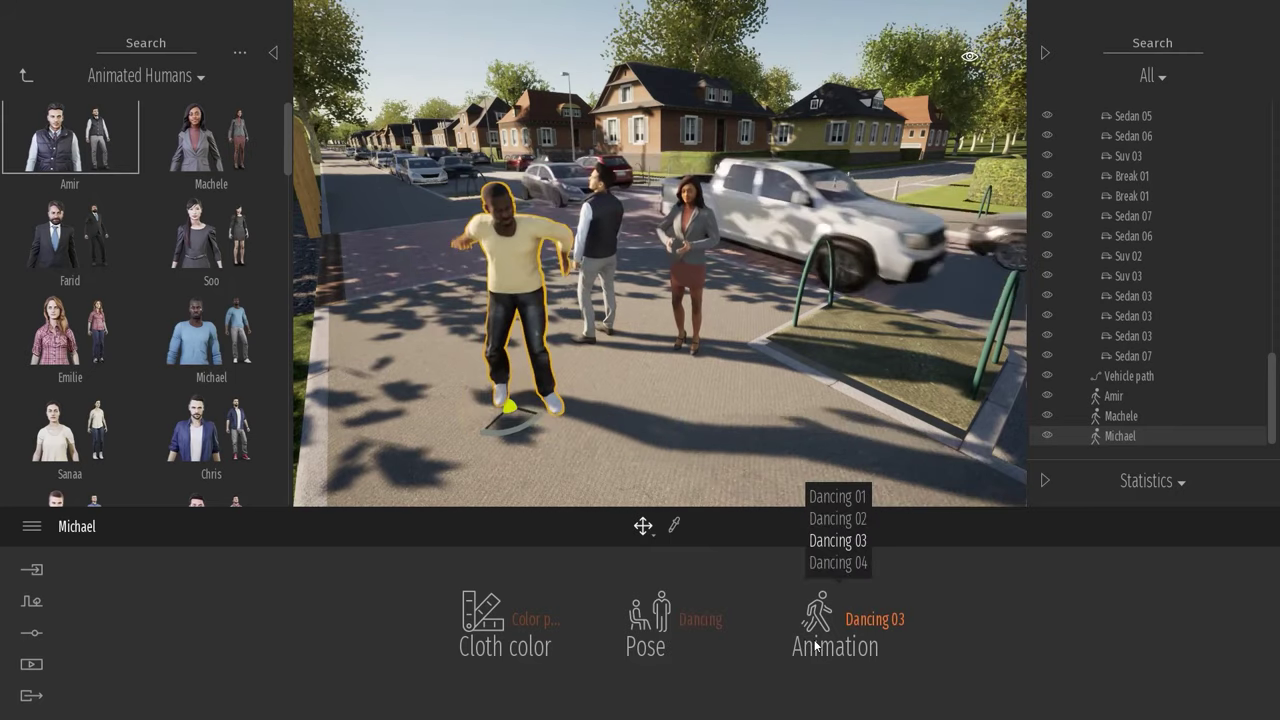
{"action": "left_click", "coordinate": [848, 518]}
{"action": "left_click", "coordinate": [848, 496]}
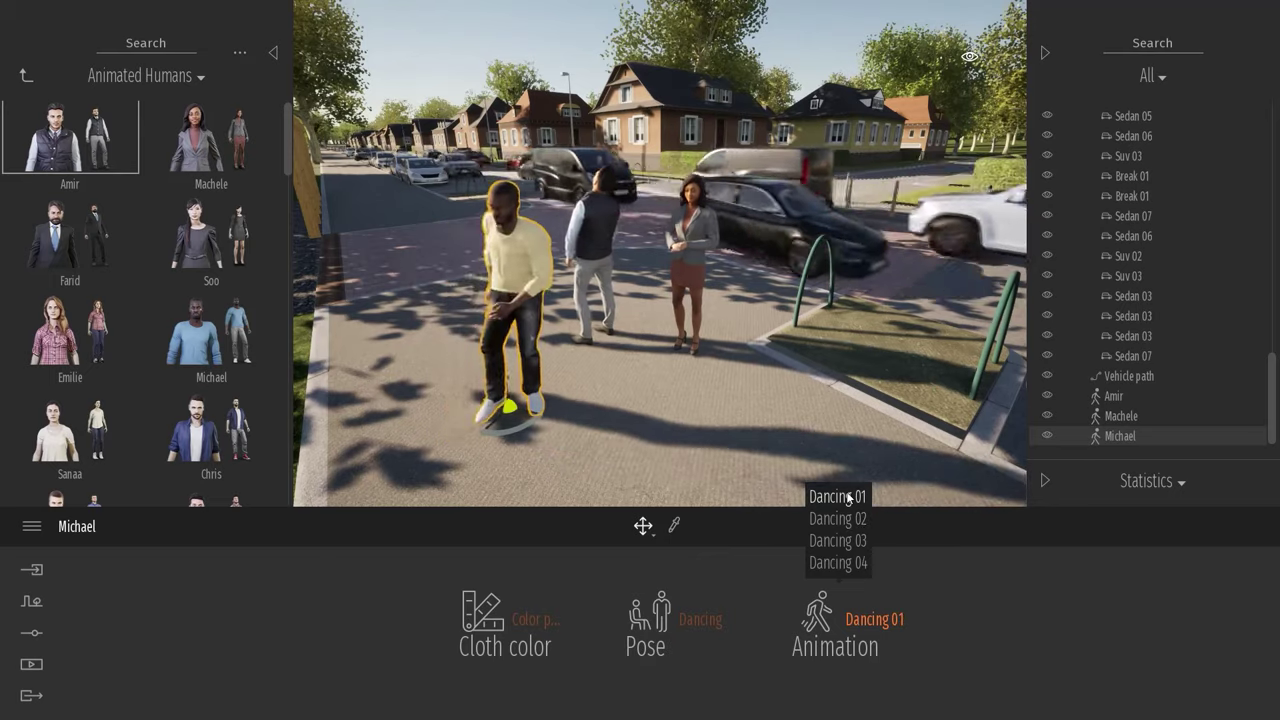
Set the pose of the character Michael to Idle and deselect him.
{"action": "left_click", "coordinate": [647, 615]}
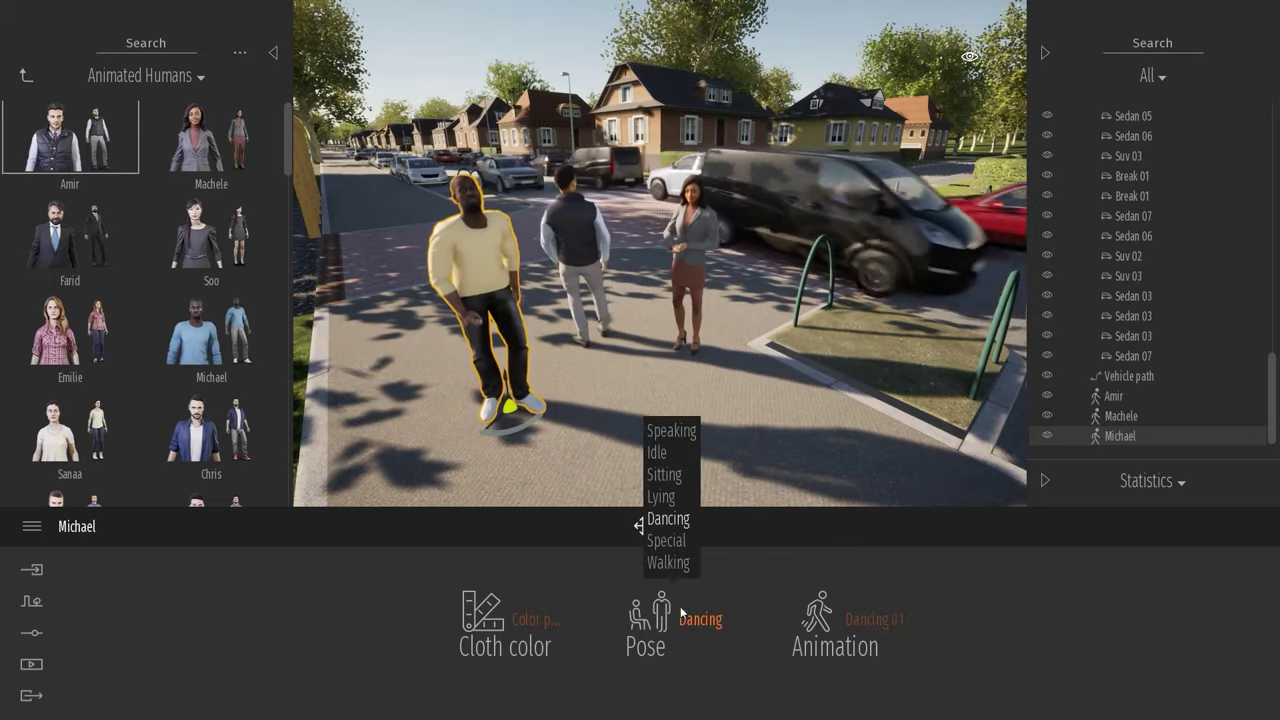
{"action": "left_click", "coordinate": [660, 452]}
{"action": "key", "text": "Escape"}
{"action": "key", "text": "Escape"}
{"action": "scroll", "coordinate": [660, 253], "scroll_direction": "down", "scroll_amount": 5}
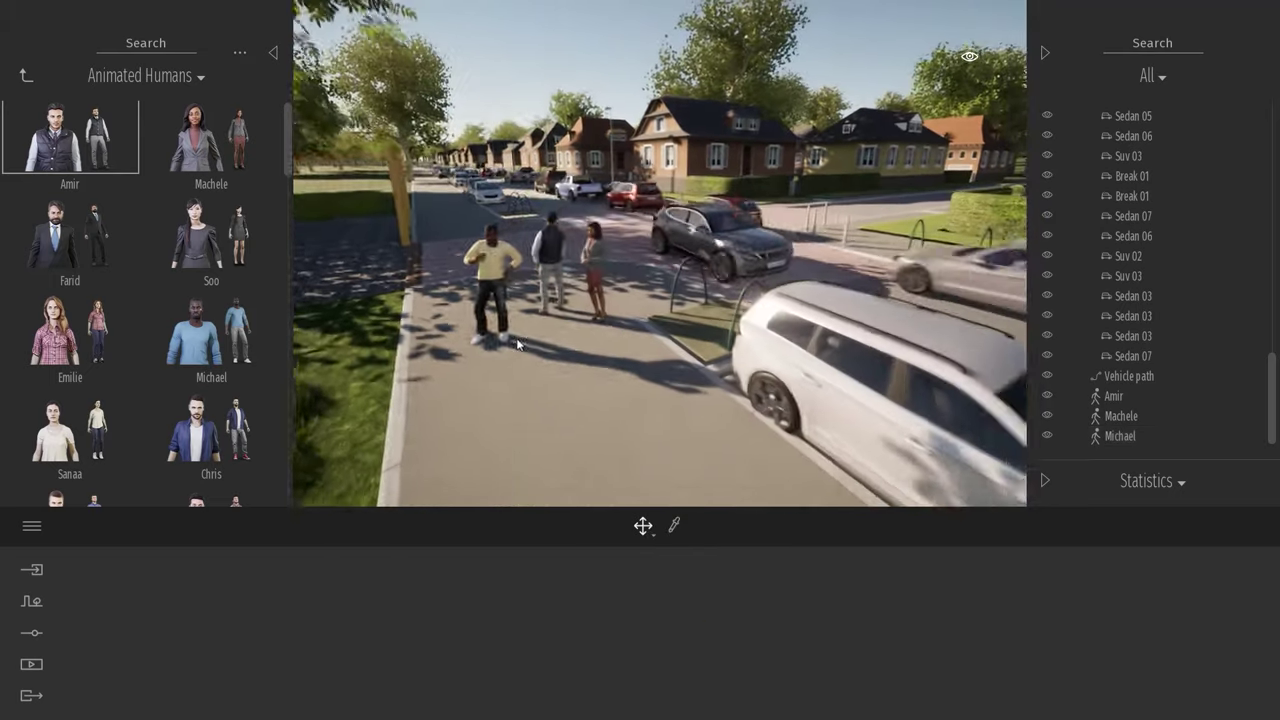
Place two Group02 people groups from the Groups library on the pavement beside the parked white car.
{"action": "mouse_move", "coordinate": [111, 172]}
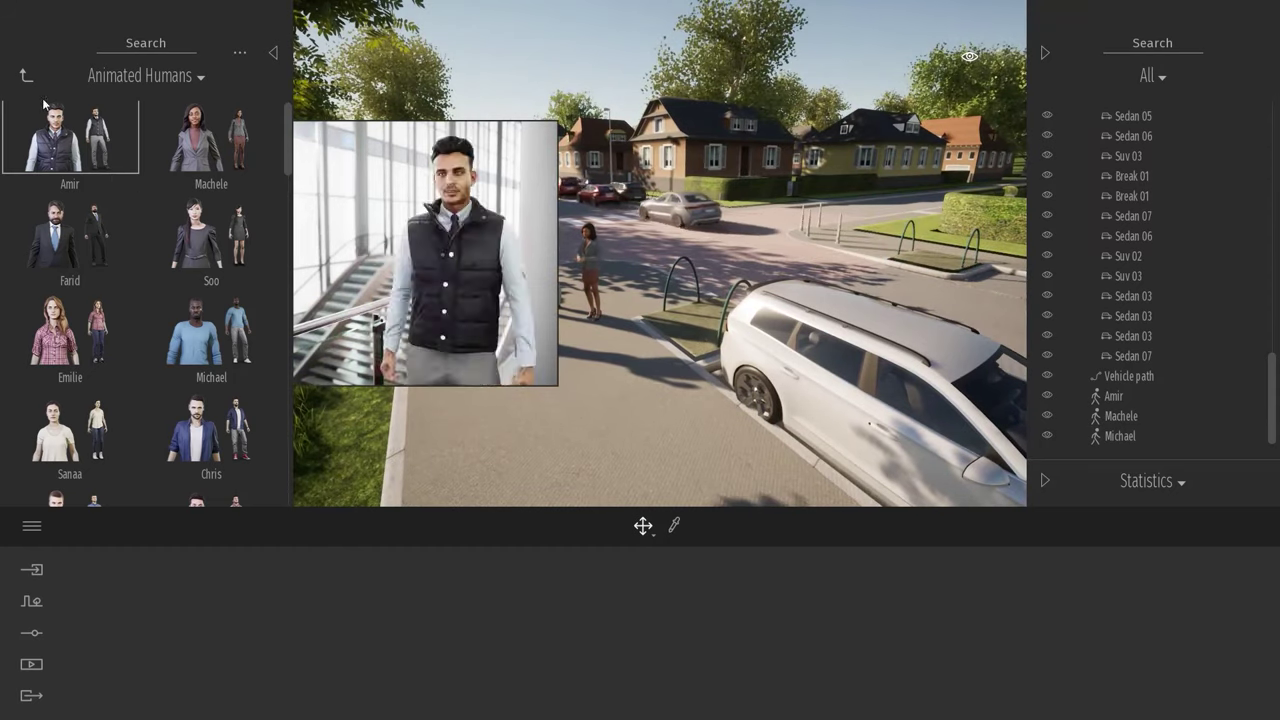
{"action": "left_click", "coordinate": [22, 77]}
{"action": "left_click", "coordinate": [224, 162]}
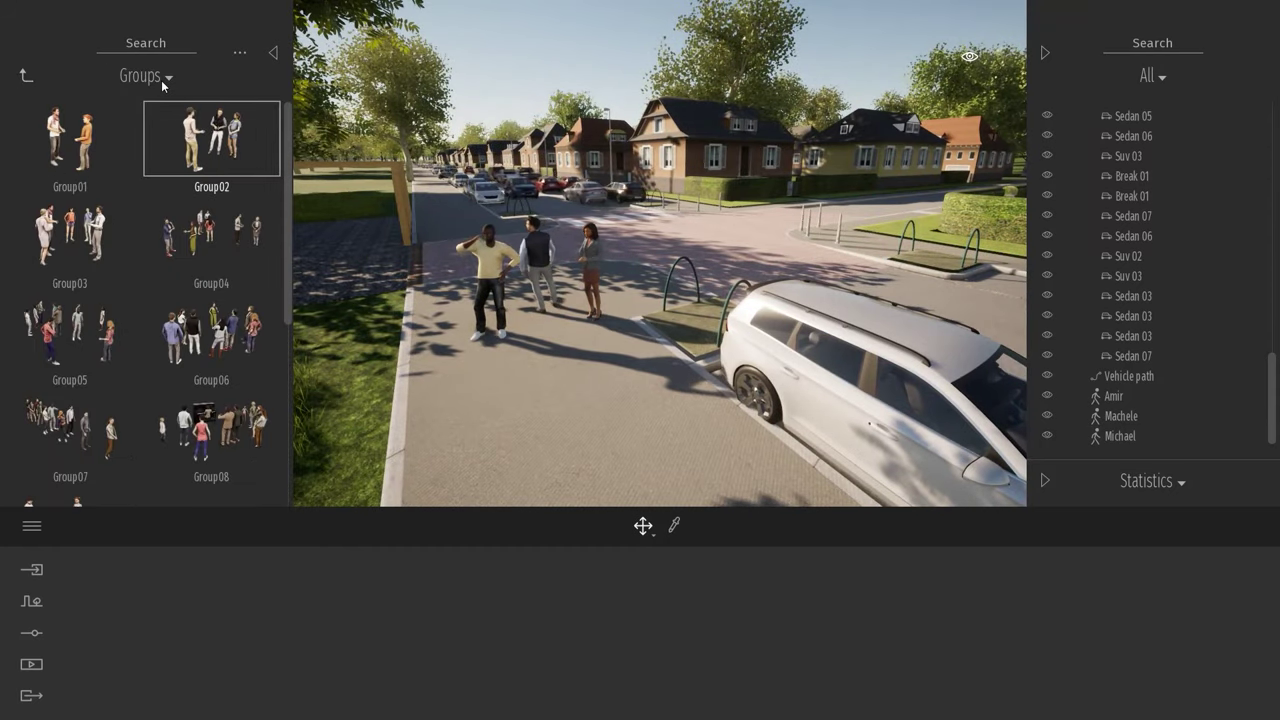
{"action": "left_click_drag", "start_coordinate": [208, 130], "coordinate": [557, 387]}
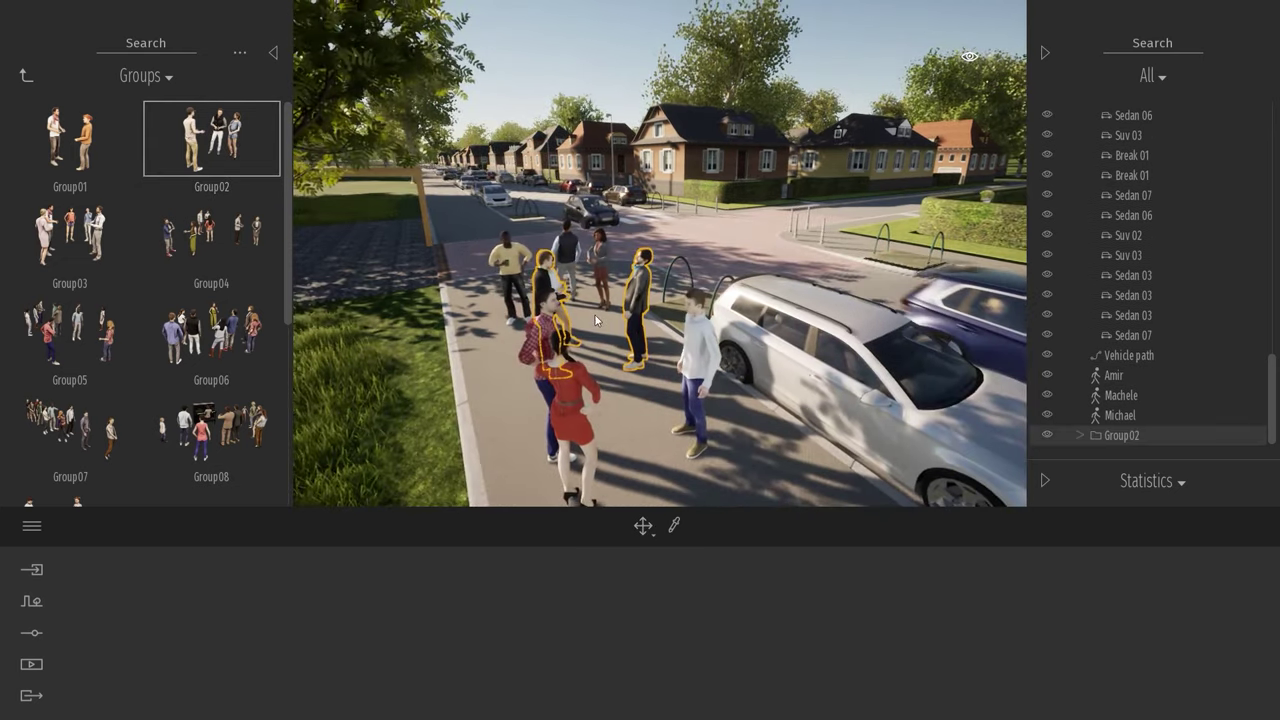
{"action": "left_click", "coordinate": [595, 315]}
Place more Group02 people groups on the pavement and lawn edge across the junction.
{"action": "key", "text": "w"}
{"action": "right_click_drag", "start_coordinate": [595, 315], "coordinate": [685, 277]}
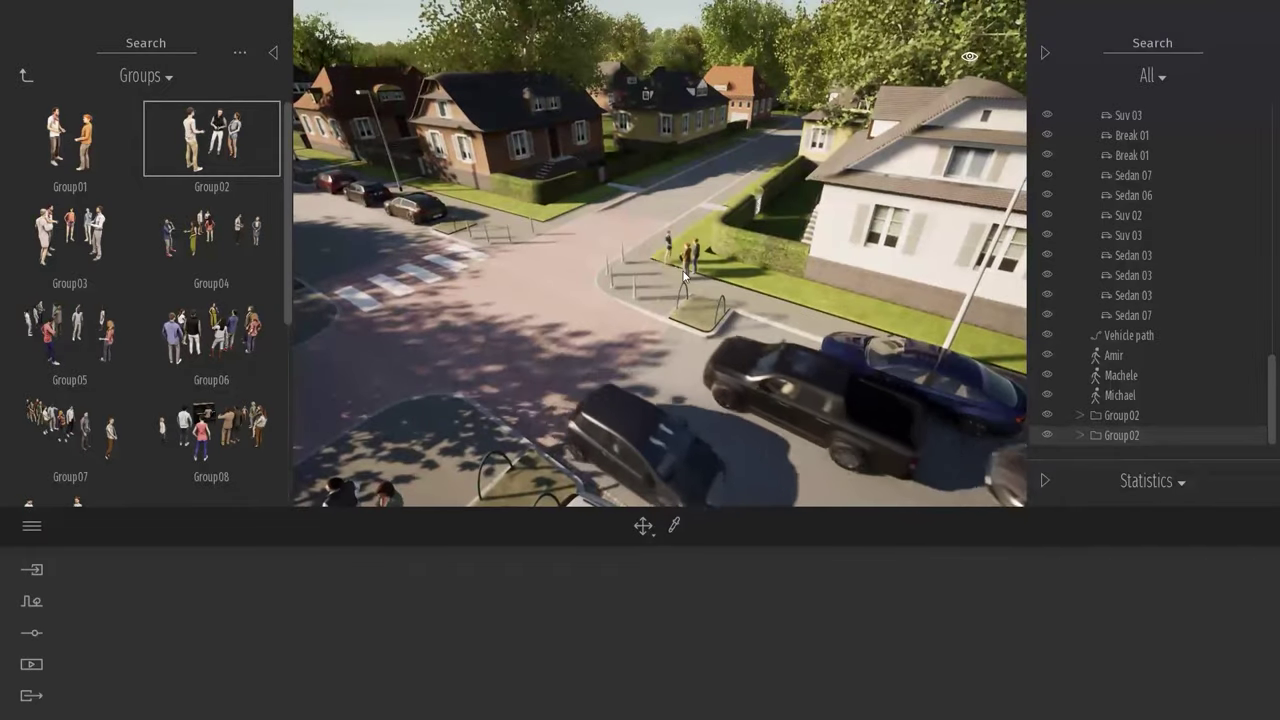
{"action": "left_click", "coordinate": [688, 271]}
{"action": "left_click", "coordinate": [527, 212]}
{"action": "left_click", "coordinate": [450, 193]}
Place further Group02 people groups on the gravel beneath and beside the wooden pergola, then end placement.
{"action": "mouse_move", "coordinate": [549, 258]}
{"action": "right_mouse_down"}
{"action": "mouse_move", "coordinate": [693, 245]}
{"action": "mouse_move", "coordinate": [546, 245]}
{"action": "right_mouse_up"}
{"action": "key", "text": "w"}
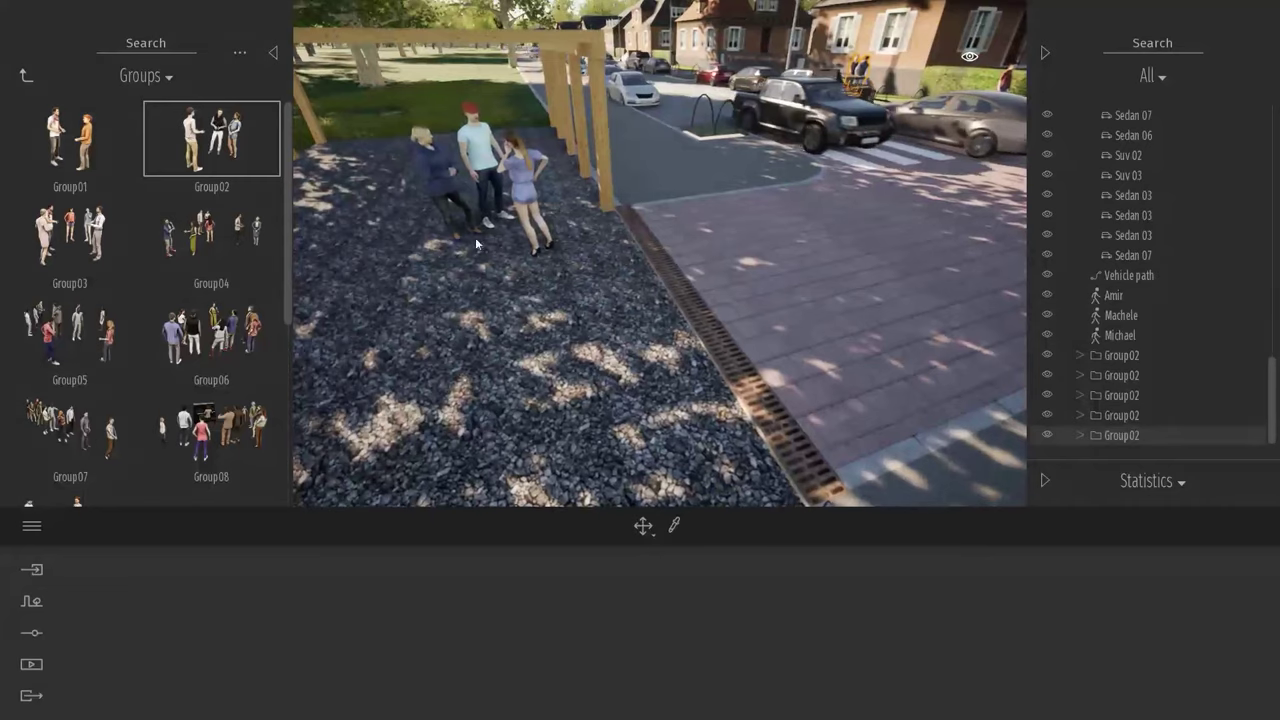
{"action": "left_click", "coordinate": [365, 203]}
{"action": "left_click", "coordinate": [735, 456]}
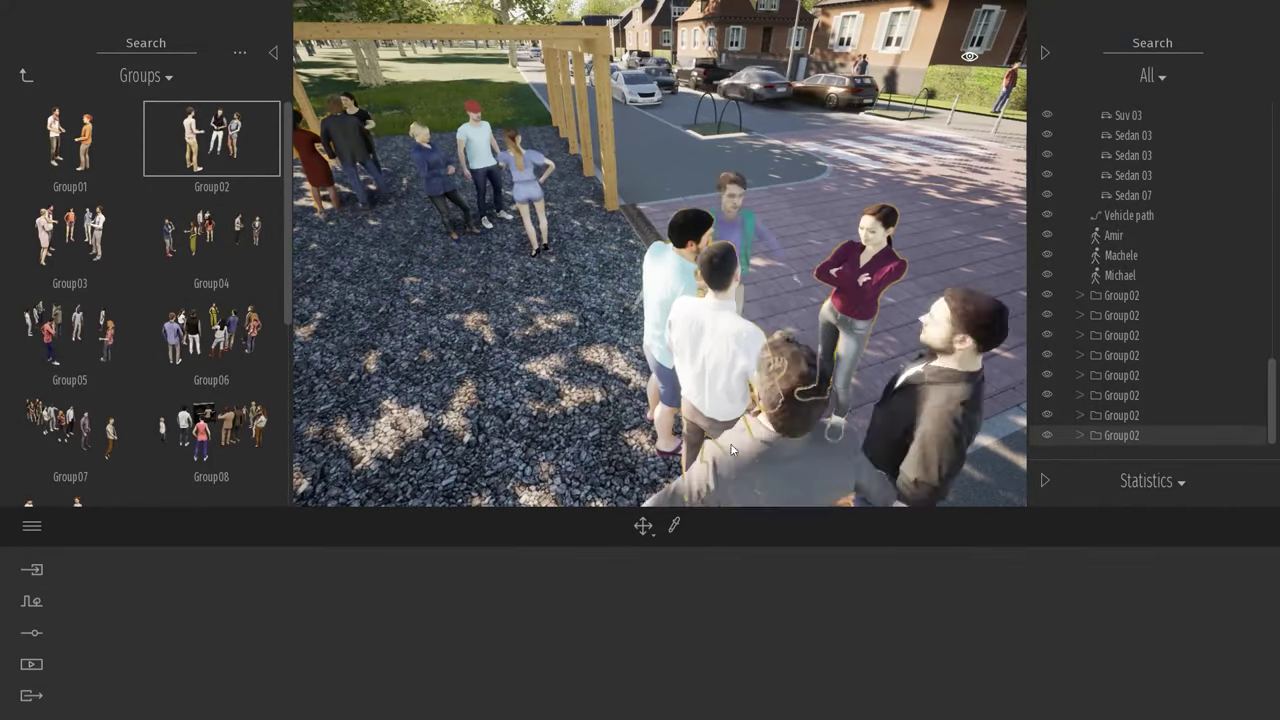
{"action": "left_click", "coordinate": [665, 353]}
{"action": "key", "text": "Escape"}
Draw a character path along the pavement past the pergola and the bicycle stands.
{"action": "key", "text": "s"}
{"action": "right_click_drag", "start_coordinate": [666, 357], "coordinate": [590, 335]}
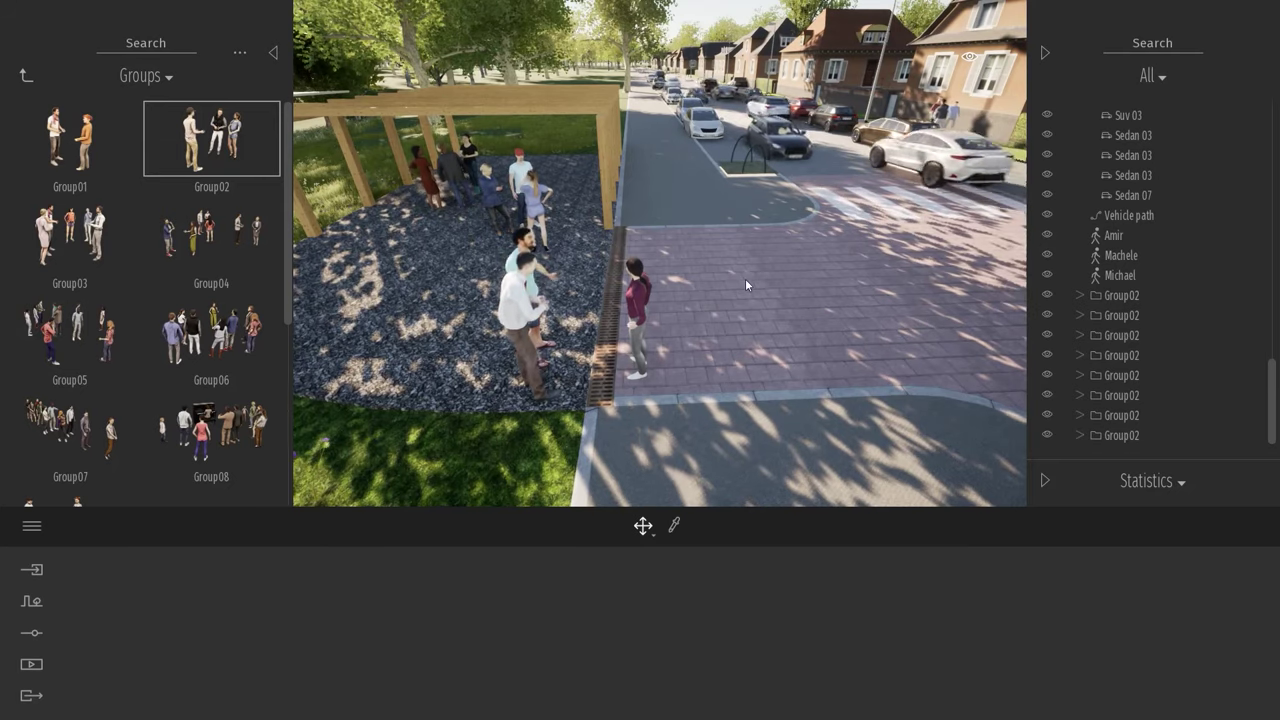
{"action": "right_click_drag", "start_coordinate": [745, 280], "coordinate": [622, 321]}
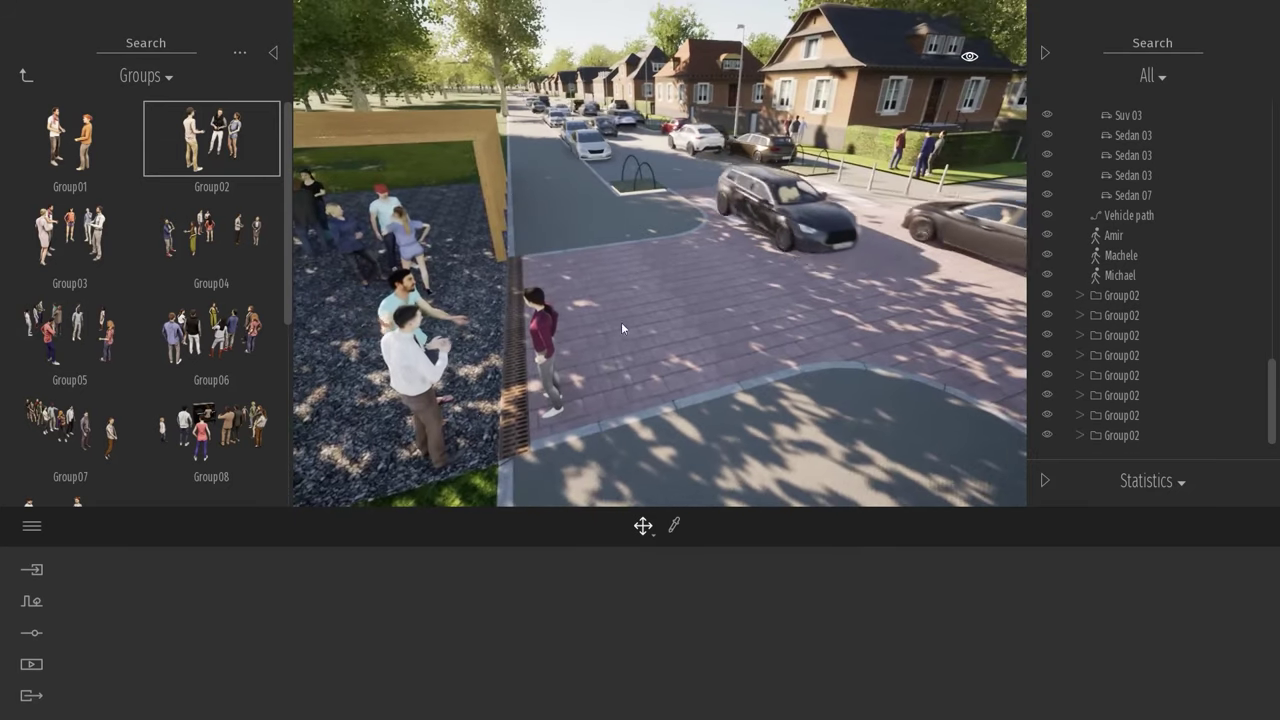
{"action": "left_click", "coordinate": [40, 603]}
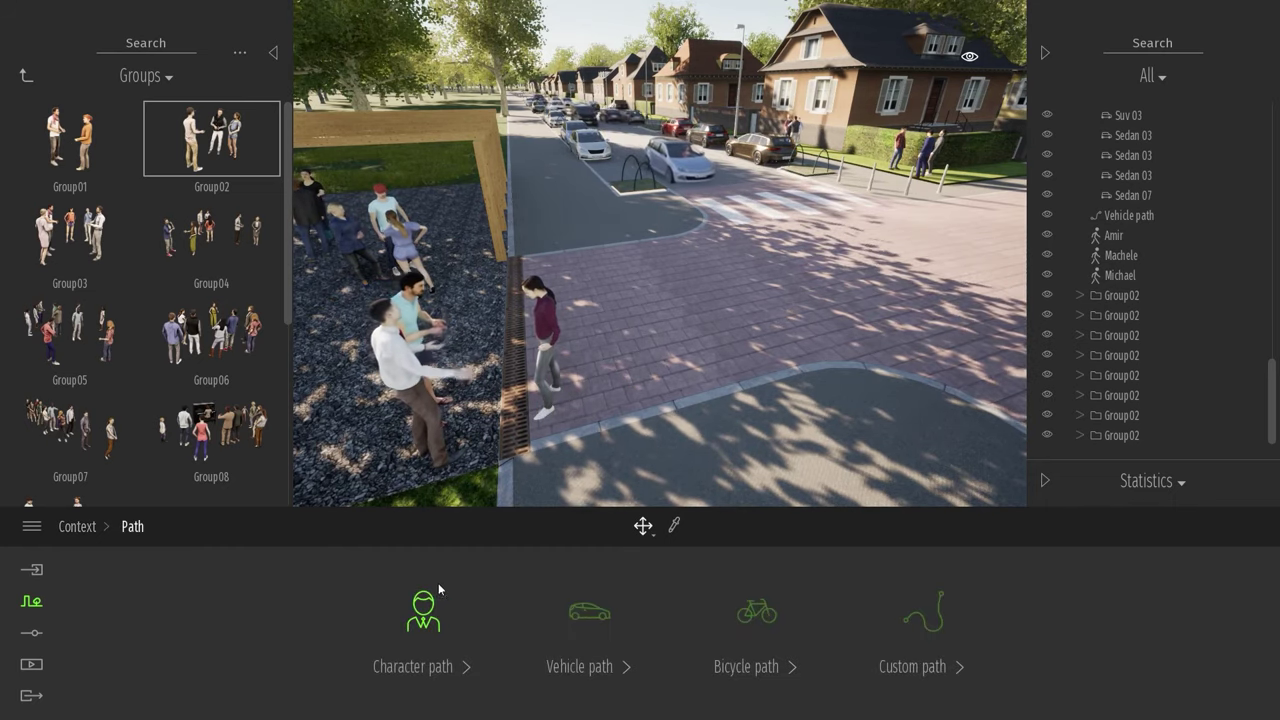
{"action": "left_click", "coordinate": [421, 592]}
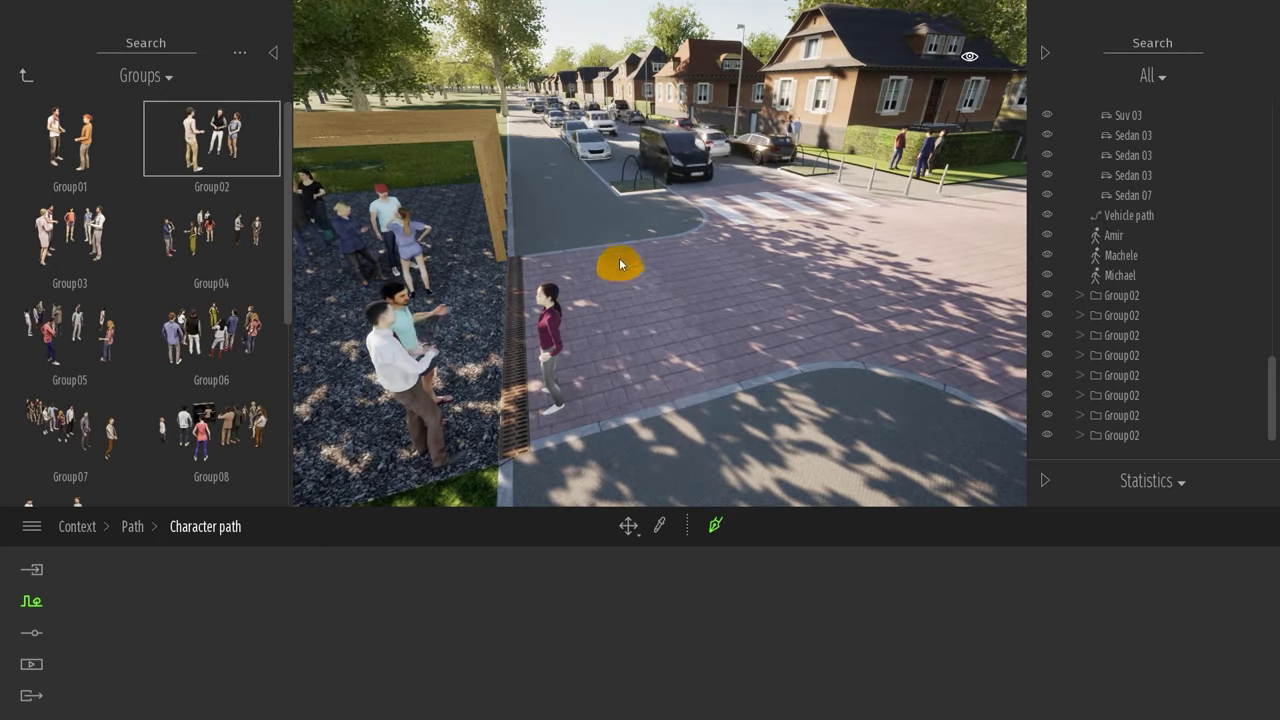
{"action": "scroll", "coordinate": [530, 201], "scroll_direction": "down", "scroll_amount": 4}
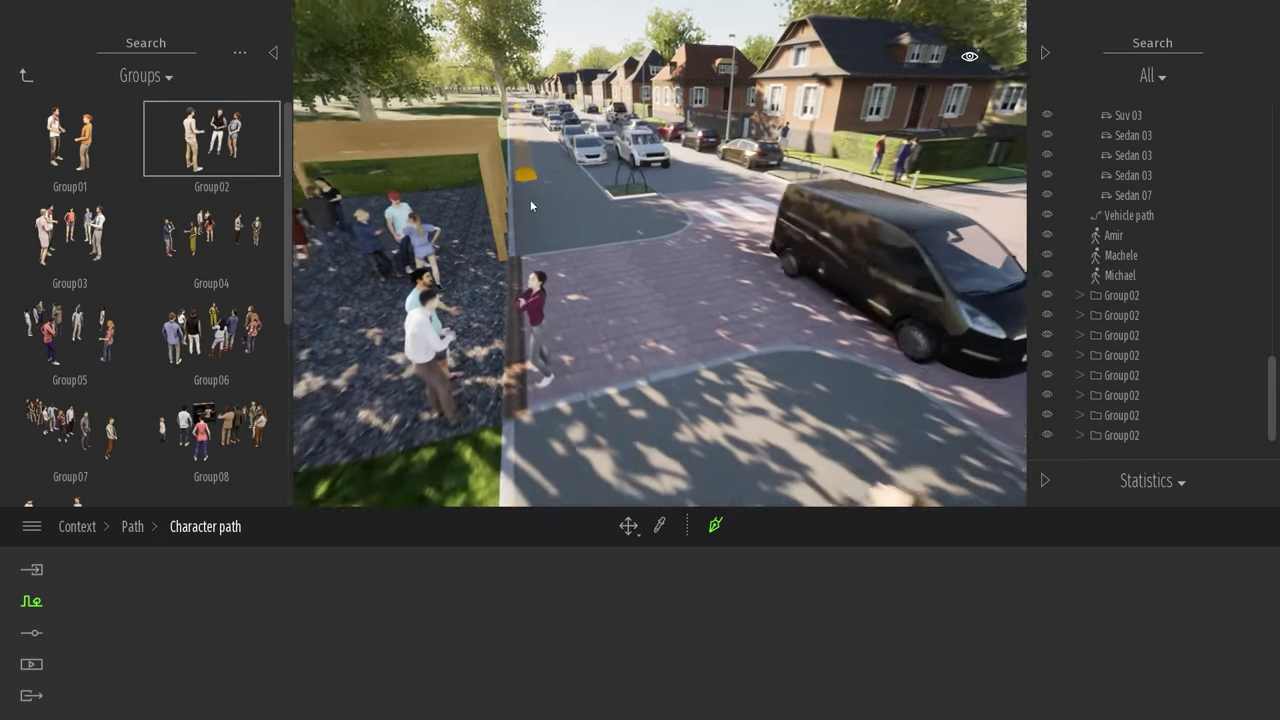
{"action": "scroll", "coordinate": [575, 262], "scroll_direction": "down", "scroll_amount": 2}
{"action": "mouse_move", "coordinate": [565, 262]}
{"action": "right_mouse_down"}
{"action": "mouse_move", "coordinate": [651, 329]}
{"action": "mouse_move", "coordinate": [573, 252]}
{"action": "mouse_move", "coordinate": [603, 148]}
{"action": "mouse_move", "coordinate": [590, 130]}
{"action": "mouse_move", "coordinate": [480, 160]}
{"action": "mouse_move", "coordinate": [420, 150]}
{"action": "right_mouse_up"}
{"action": "left_click", "coordinate": [614, 109]}
{"action": "key", "text": "Escape"}
Move the Group02 groups and the characters Amir, Machele and Michael on the near pavement off the character path.
{"action": "right_click_drag", "start_coordinate": [790, 243], "coordinate": [756, 243]}
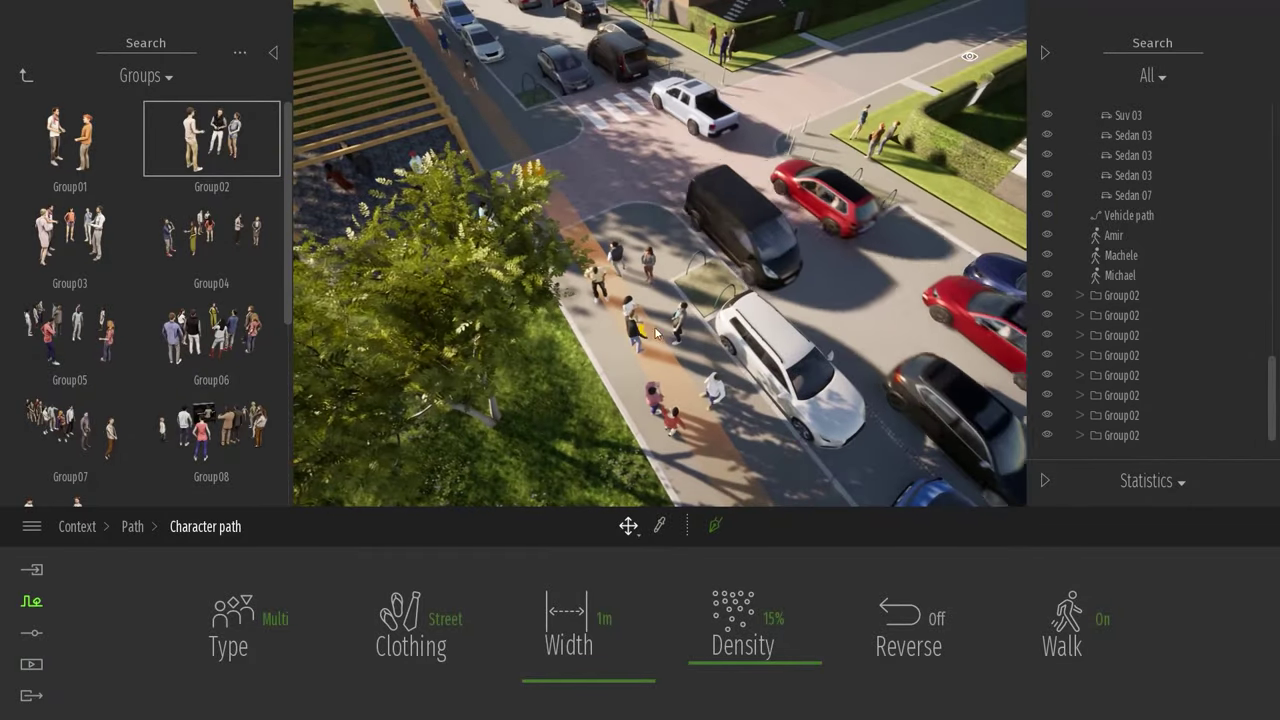
{"action": "left_click", "coordinate": [633, 333]}
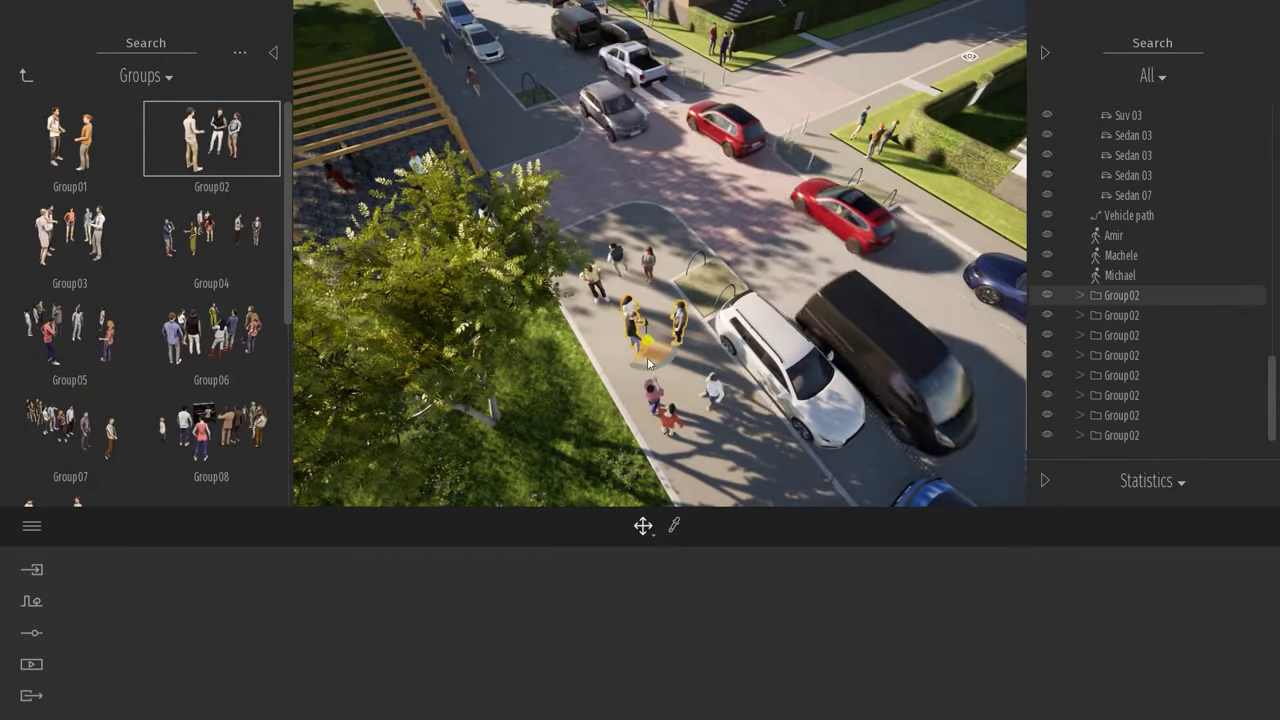
{"action": "left_click", "coordinate": [623, 268]}
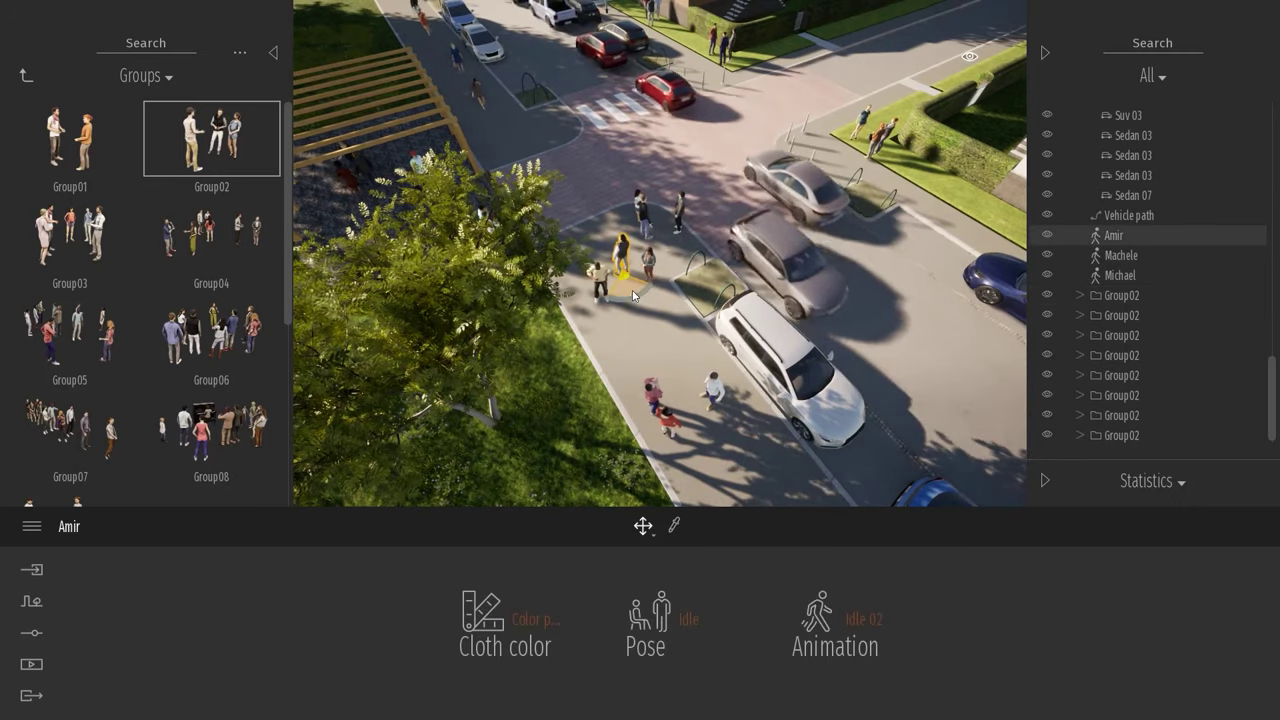
{"action": "left_click", "coordinate": [651, 266]}
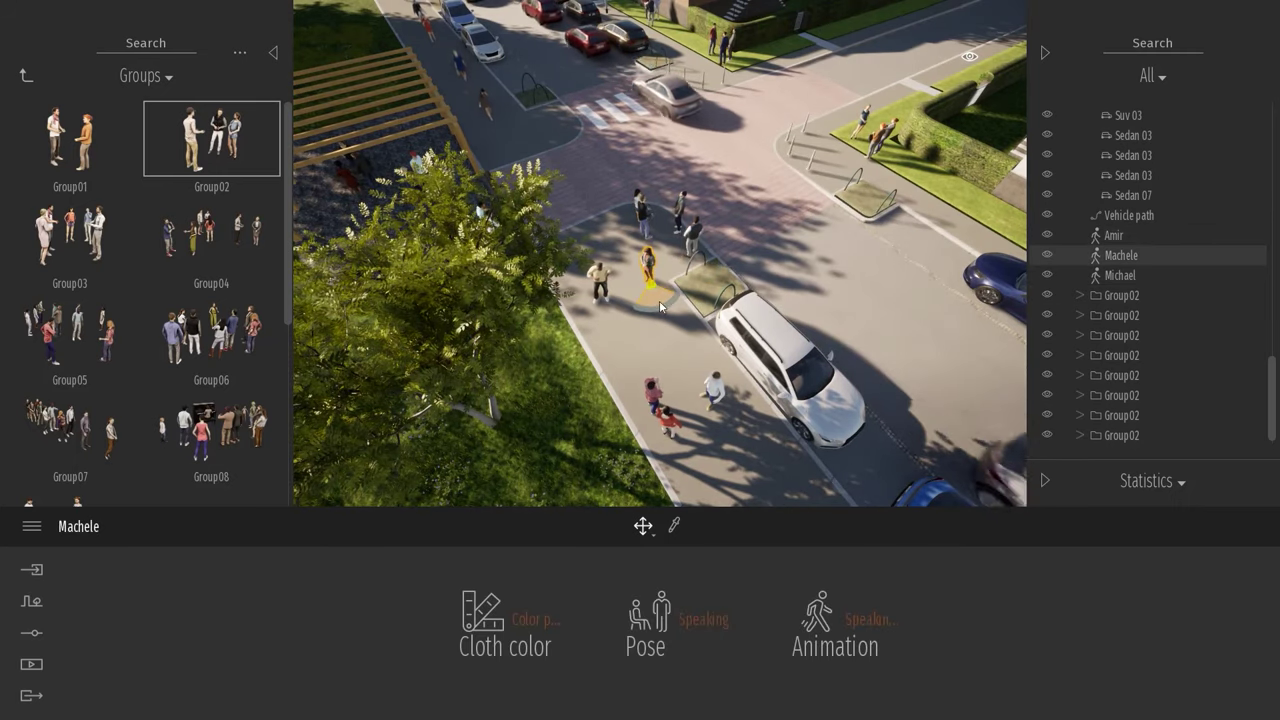
{"action": "left_click", "coordinate": [718, 388]}
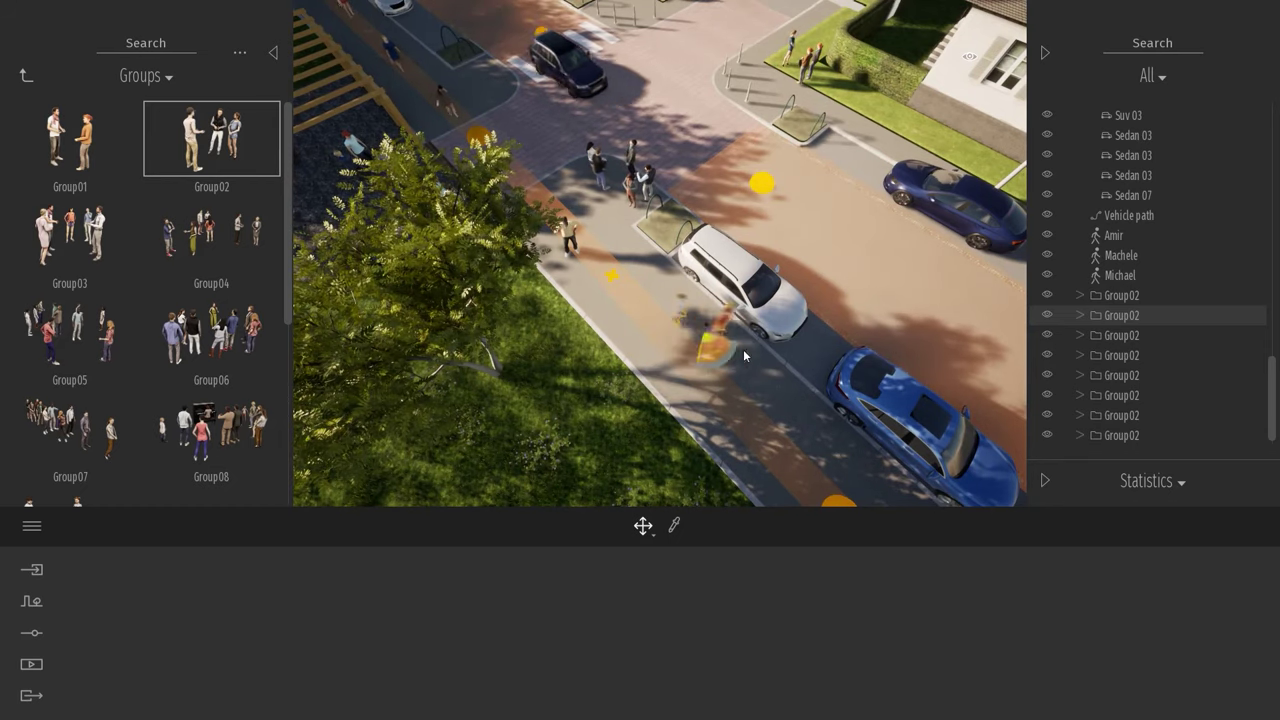
{"action": "left_click", "coordinate": [569, 239]}
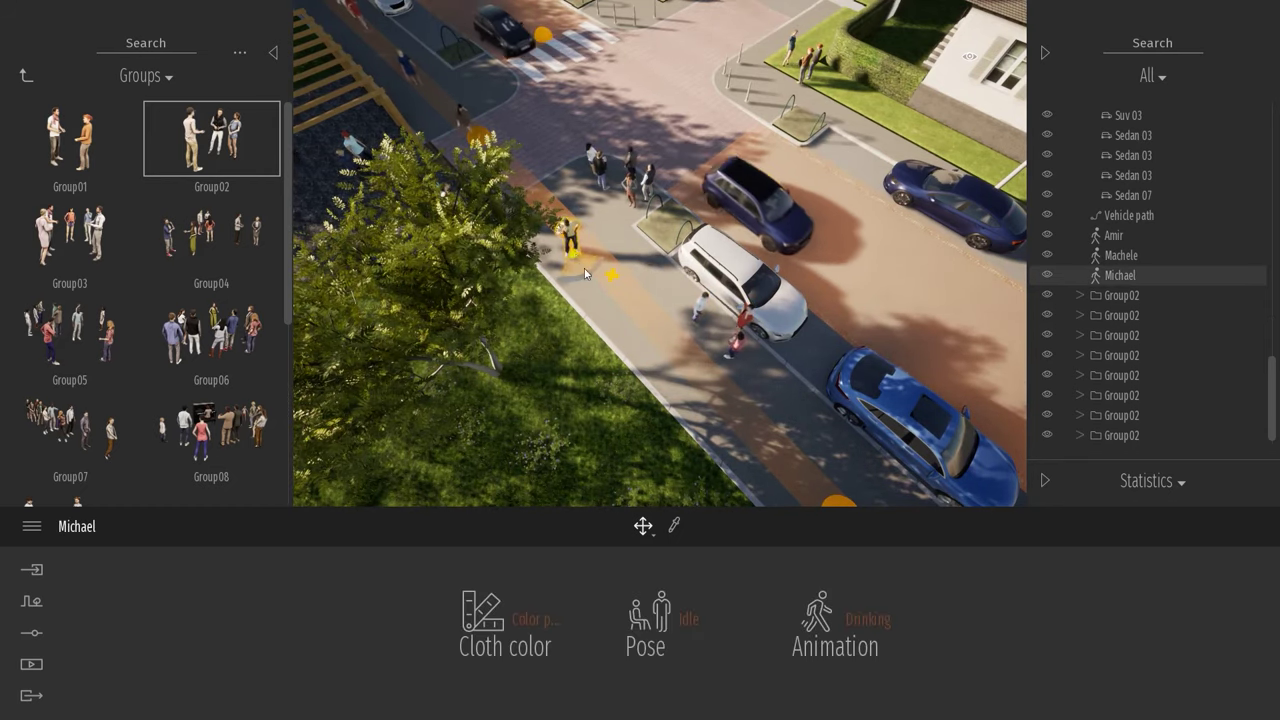
Widen the character path, trying 4 m before narrowing it slightly, and set its density to 5% after testing 39%.
{"action": "left_click", "coordinate": [780, 343]}
{"action": "right_click_drag", "start_coordinate": [780, 343], "coordinate": [780, 343]}
{"action": "mouse_move", "coordinate": [780, 343]}
{"action": "middle_mouse_down", "text": "shift"}
{"action": "mouse_move", "coordinate": [760, 340]}
{"action": "mouse_move", "coordinate": [743, 303]}
{"action": "mouse_move", "coordinate": [725, 303]}
{"action": "mouse_move", "coordinate": [742, 551]}
{"action": "middle_mouse_up", "text": "shift"}
{"action": "left_click", "coordinate": [541, 239]}
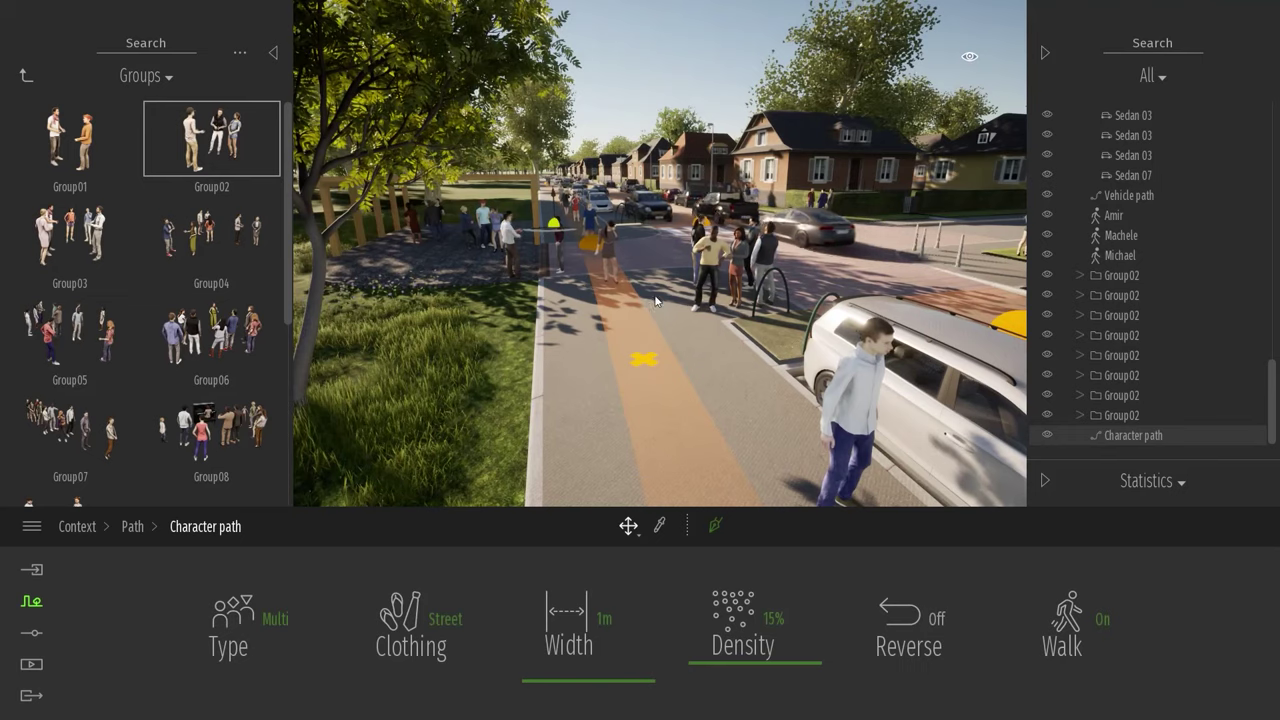
{"action": "left_click_drag", "start_coordinate": [567, 679], "coordinate": [562, 638]}
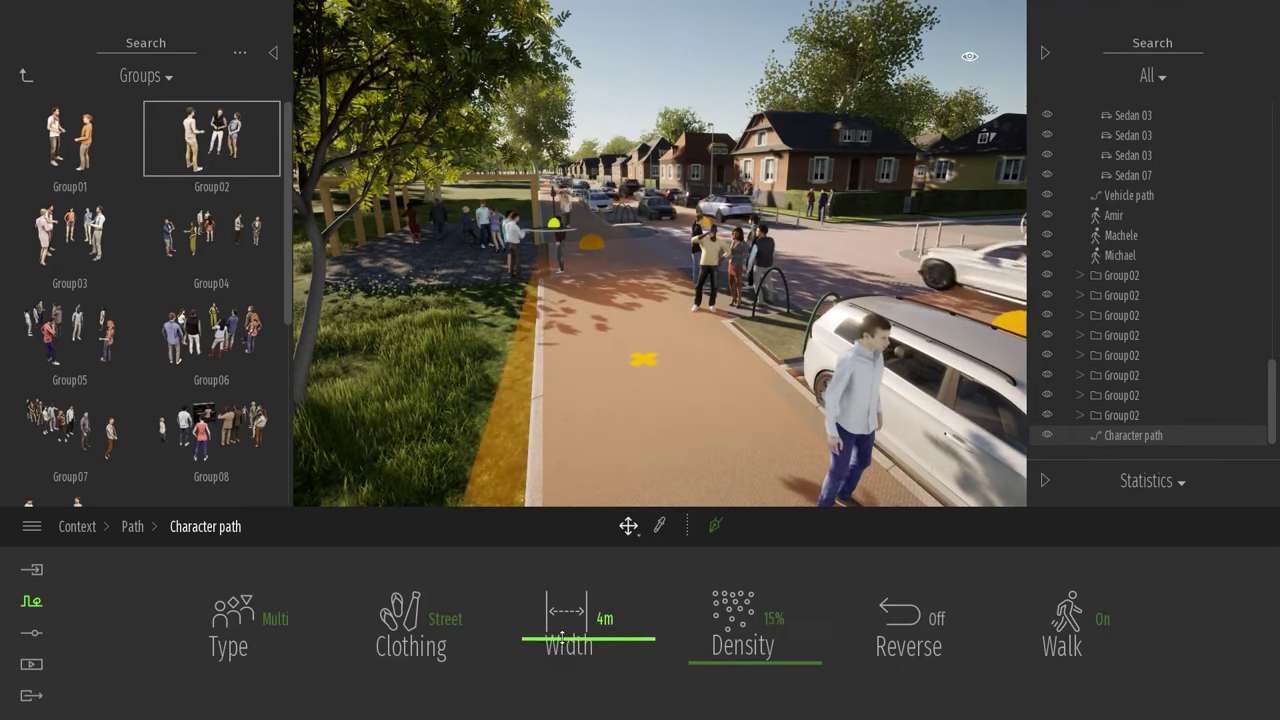
{"action": "left_click_drag", "start_coordinate": [721, 612], "coordinate": [716, 599]}
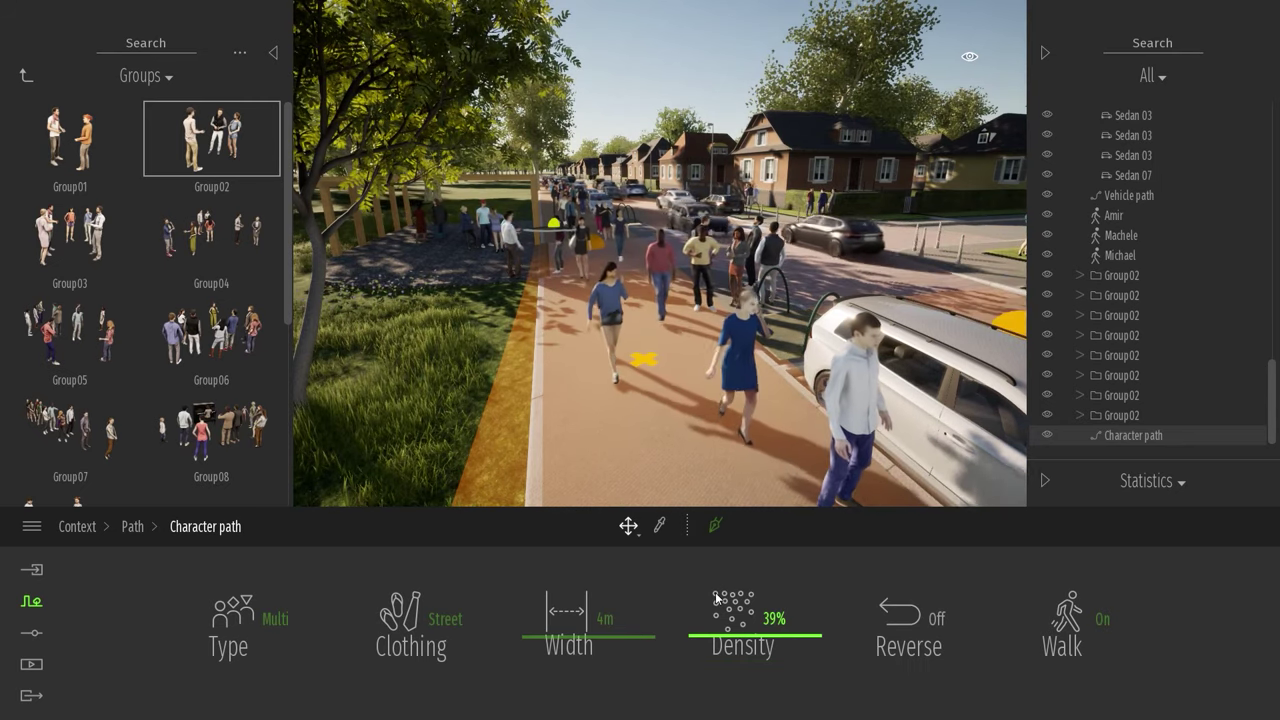
{"action": "left_click_drag", "start_coordinate": [719, 653], "coordinate": [727, 679]}
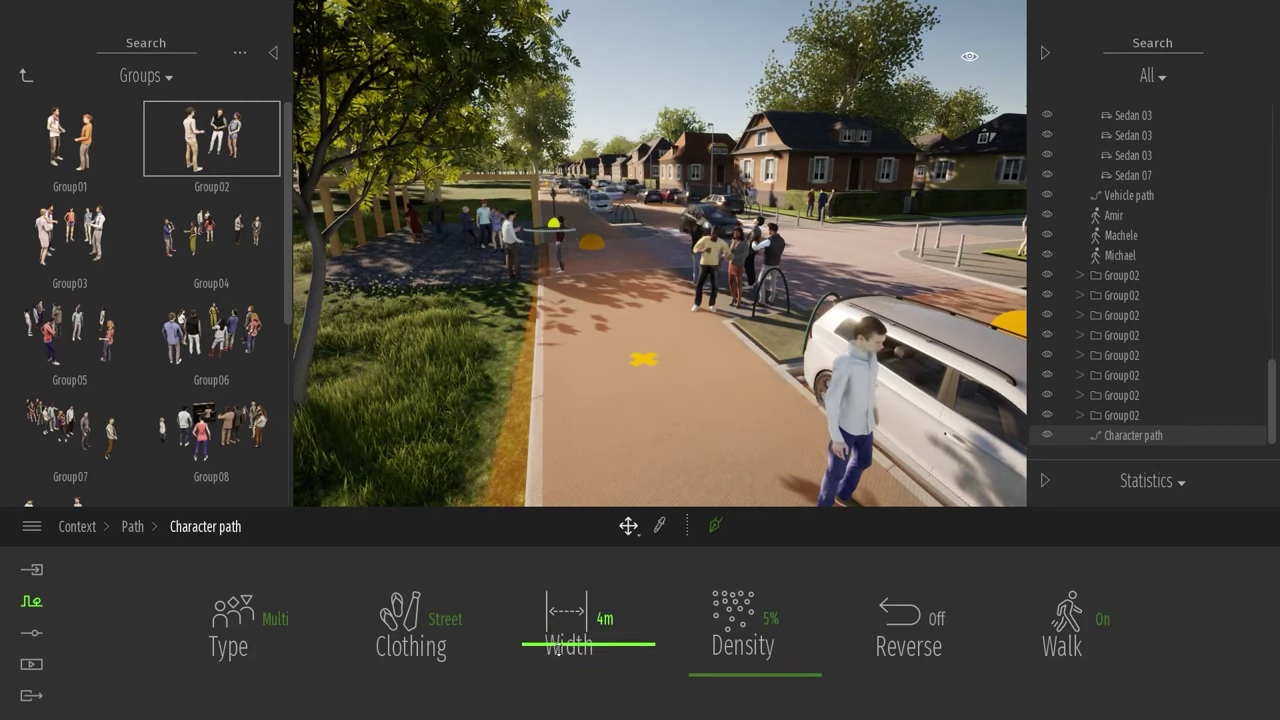
{"action": "left_click_drag", "start_coordinate": [558, 649], "coordinate": [561, 657]}
{"action": "key", "text": "Escape"}
Go to the pavilion's flower meadow and open the saved image view Image1.
{"action": "right_click_drag", "start_coordinate": [678, 278], "coordinate": [598, 327]}
{"action": "key", "text": "s"}
{"action": "key", "text": "a"}
{"action": "key", "text": "w"}
{"action": "key", "text": "w"}
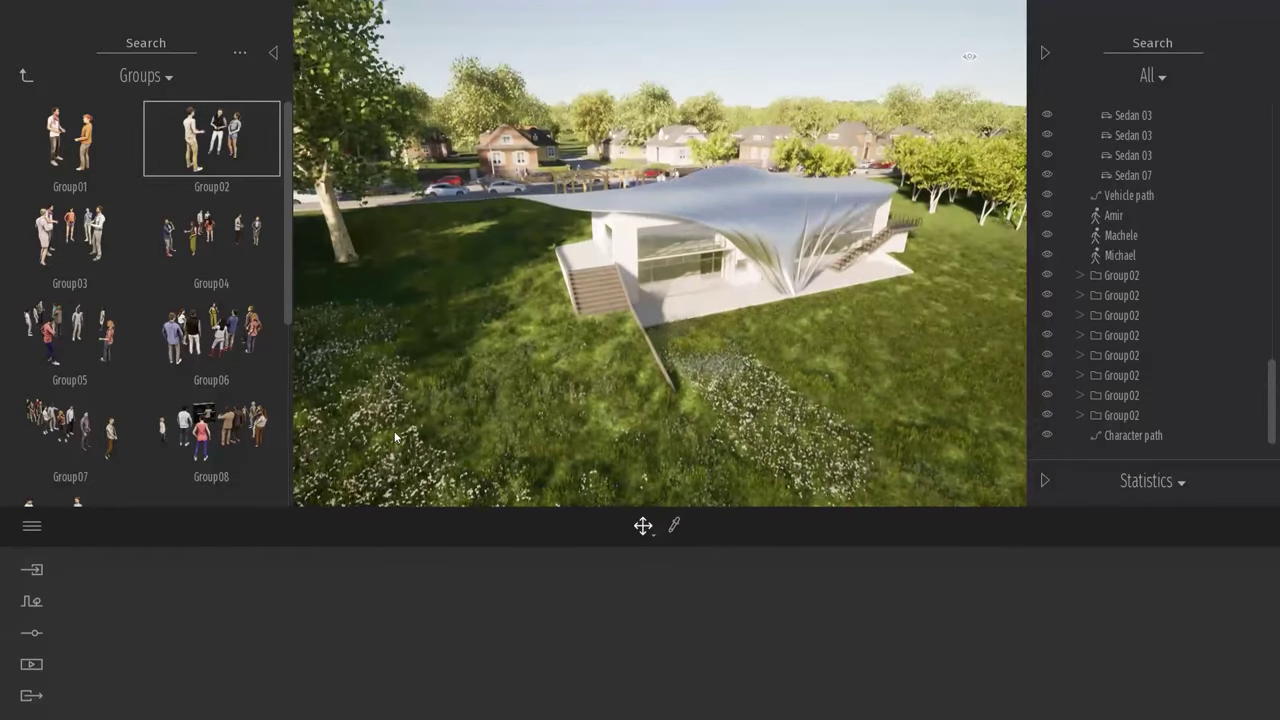
{"action": "left_click", "coordinate": [395, 437]}
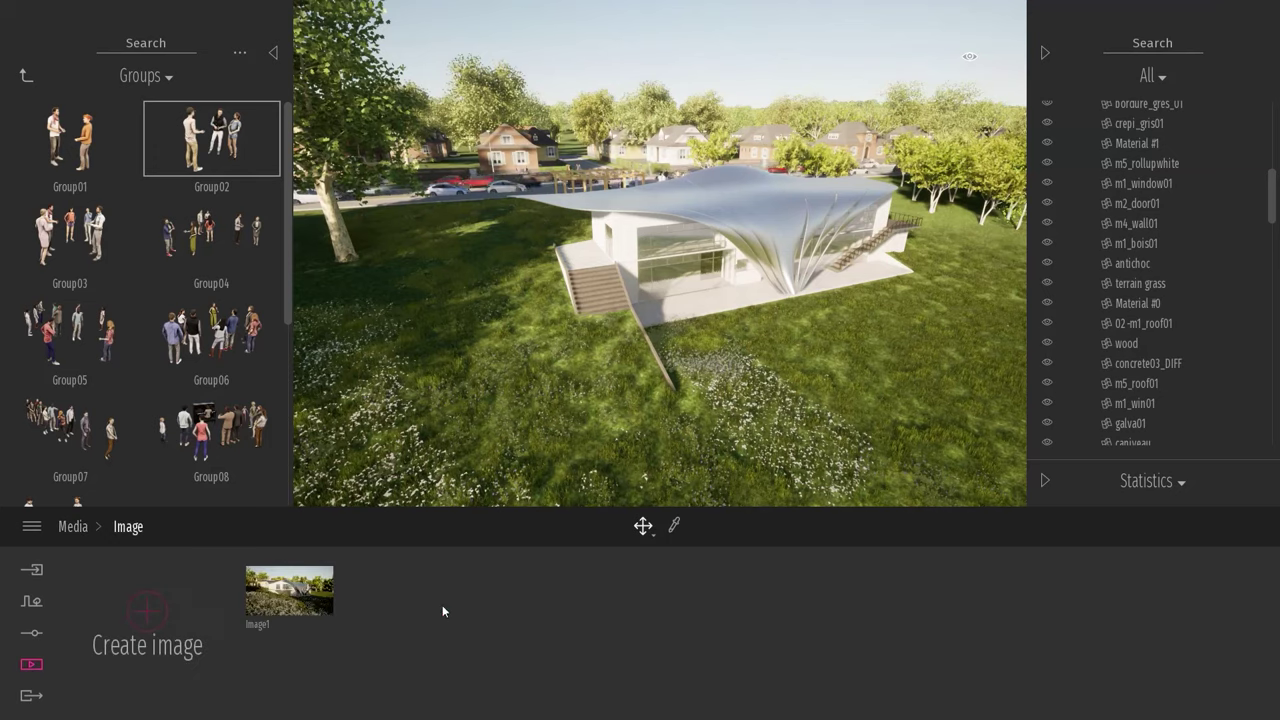
{"action": "left_click", "coordinate": [289, 590]}
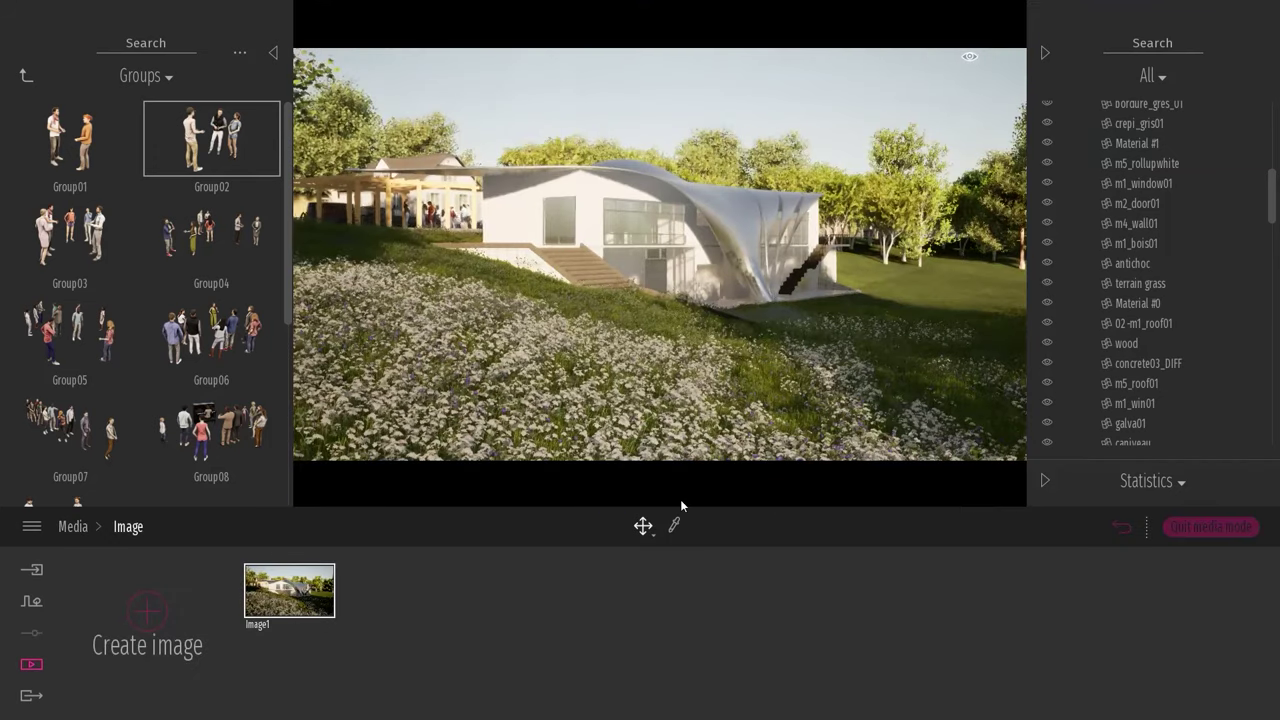
Set the density of the Yarrows in the painted meadow vegetation to 1%.
{"action": "left_click", "coordinate": [548, 345]}
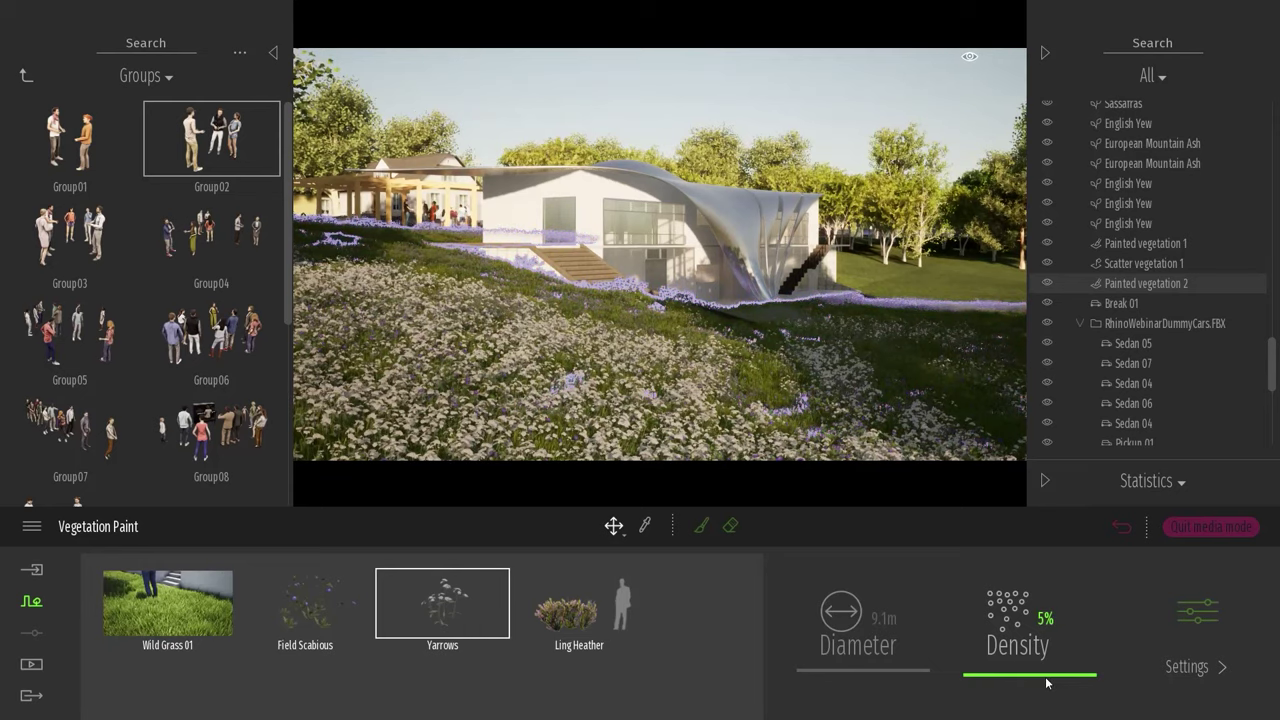
{"action": "type", "text": "1"}
{"action": "key", "text": "Return"}
{"action": "left_click", "coordinate": [740, 313]}
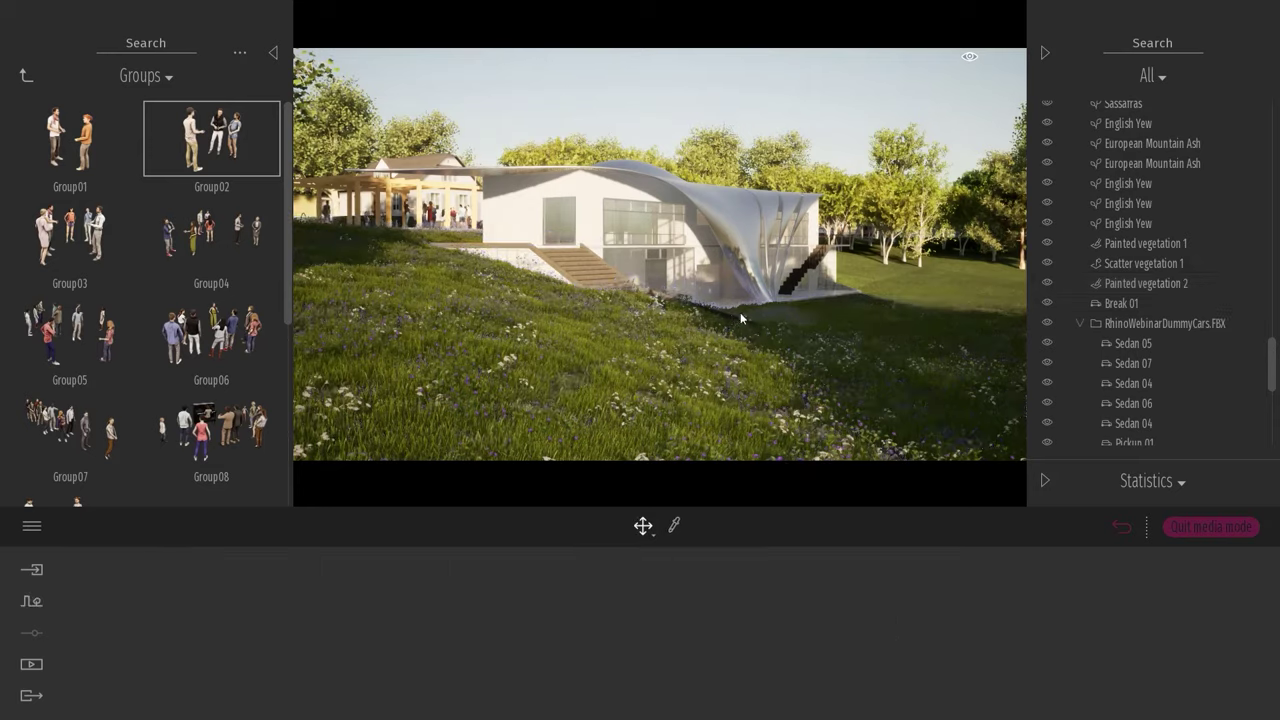
Export the saved image Image1 to the desktop (Bureau) folder.
{"action": "right_click_drag", "start_coordinate": [737, 315], "coordinate": [790, 380]}
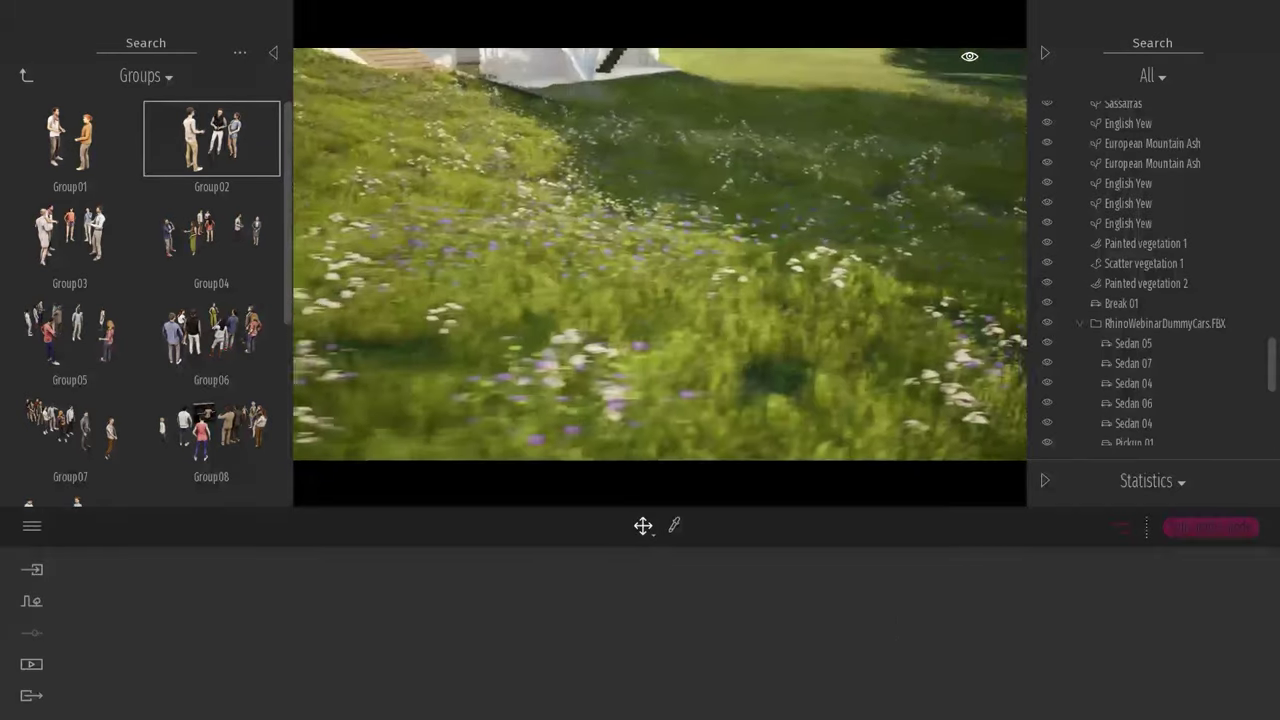
{"action": "scroll", "coordinate": [740, 312], "scroll_direction": "up", "scroll_amount": 5}
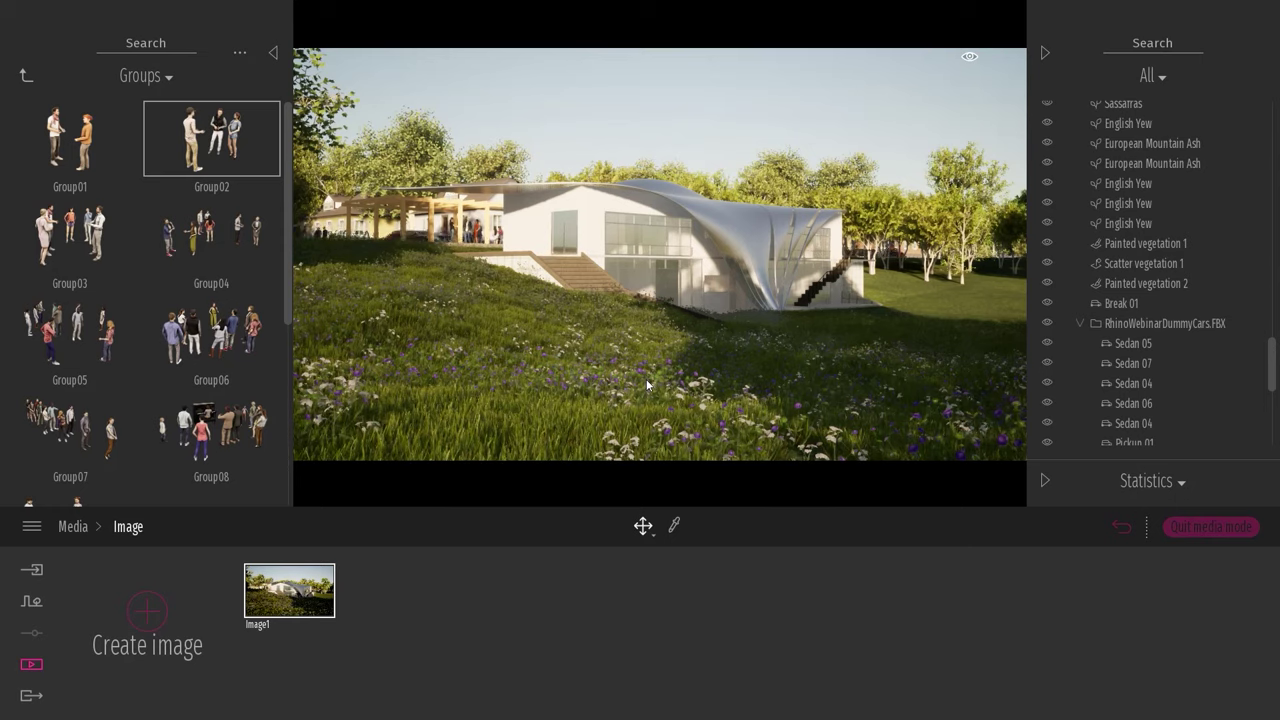
{"action": "left_click", "coordinate": [30, 697]}
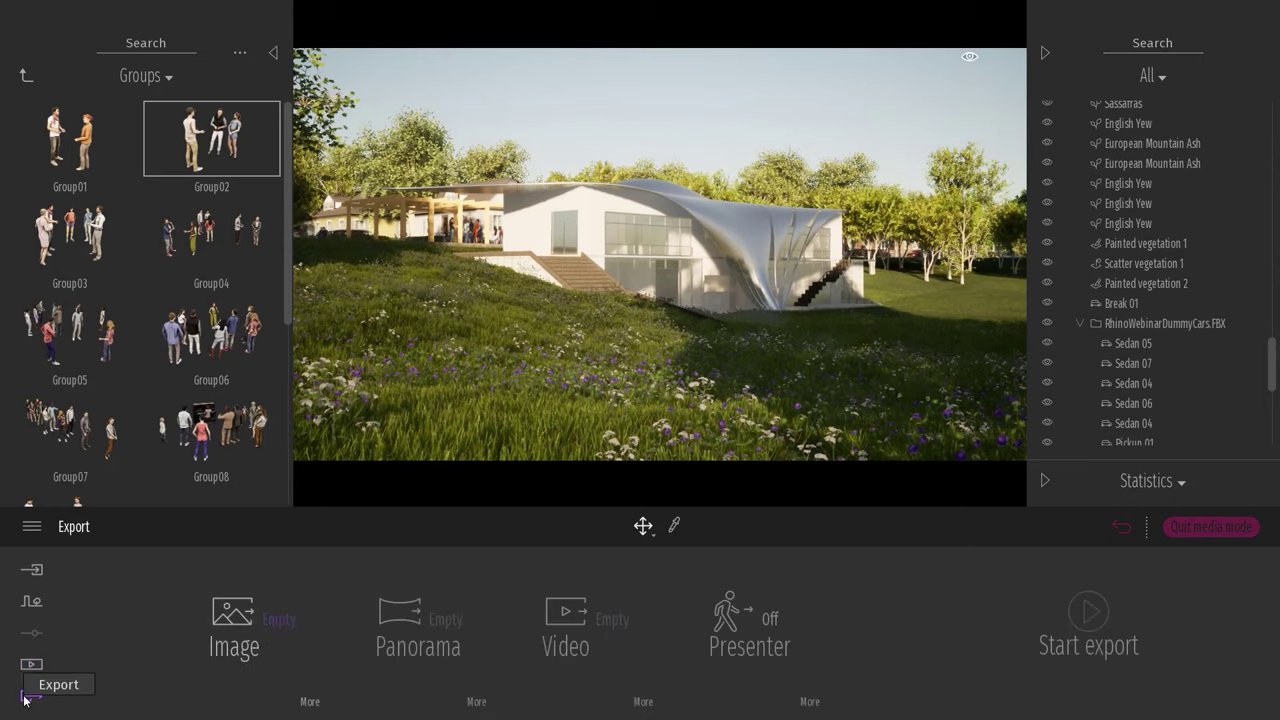
{"action": "left_click", "coordinate": [244, 627]}
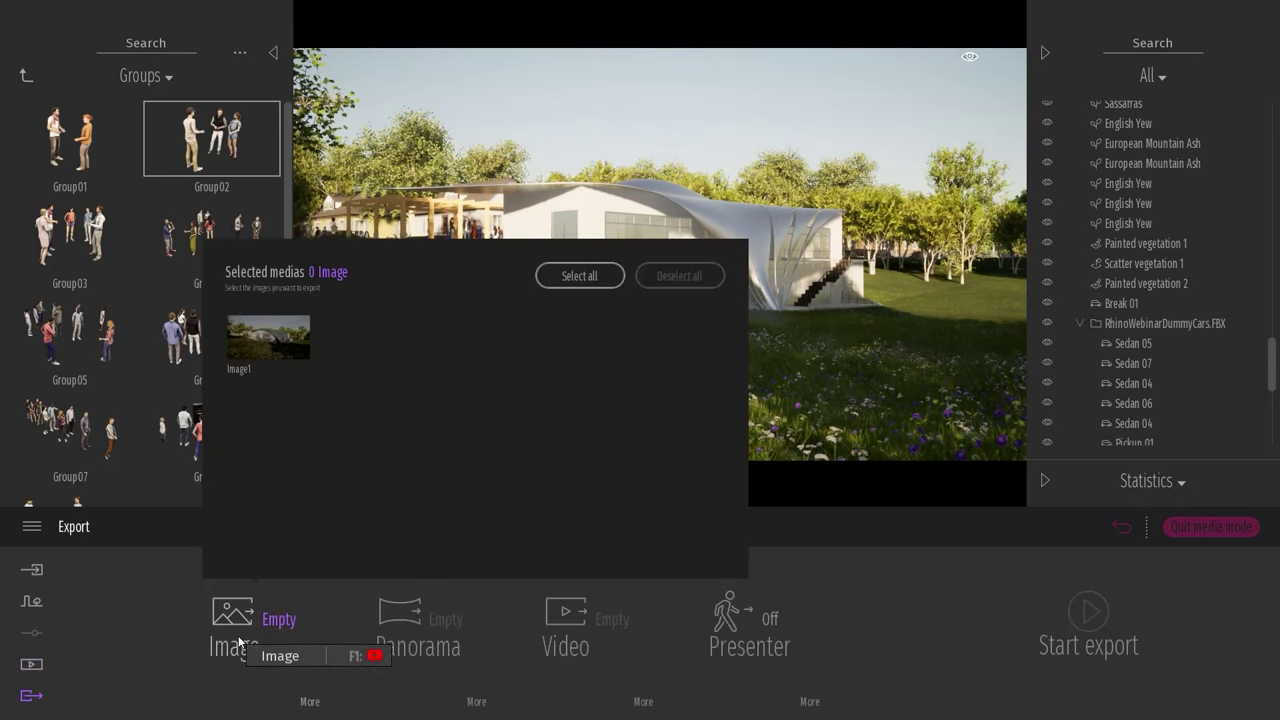
{"action": "left_click", "coordinate": [286, 329]}
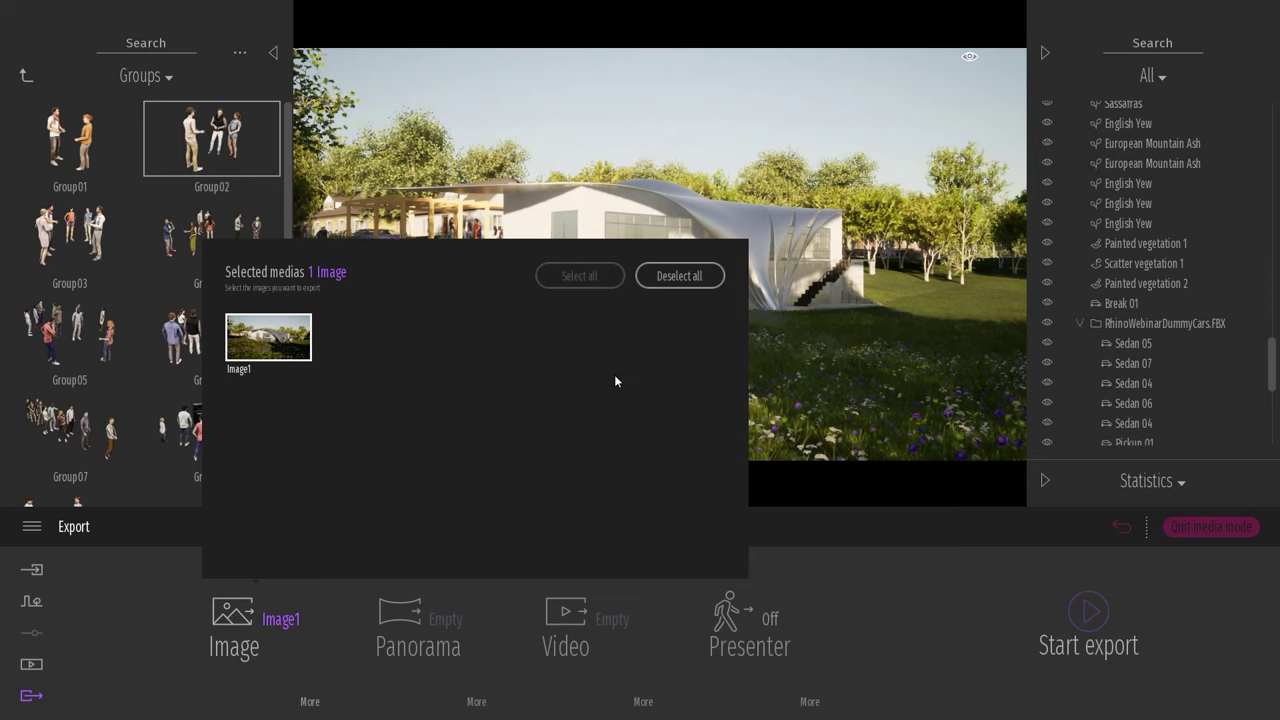
{"action": "left_click", "coordinate": [1136, 696]}
{"action": "left_click", "coordinate": [1088, 612]}
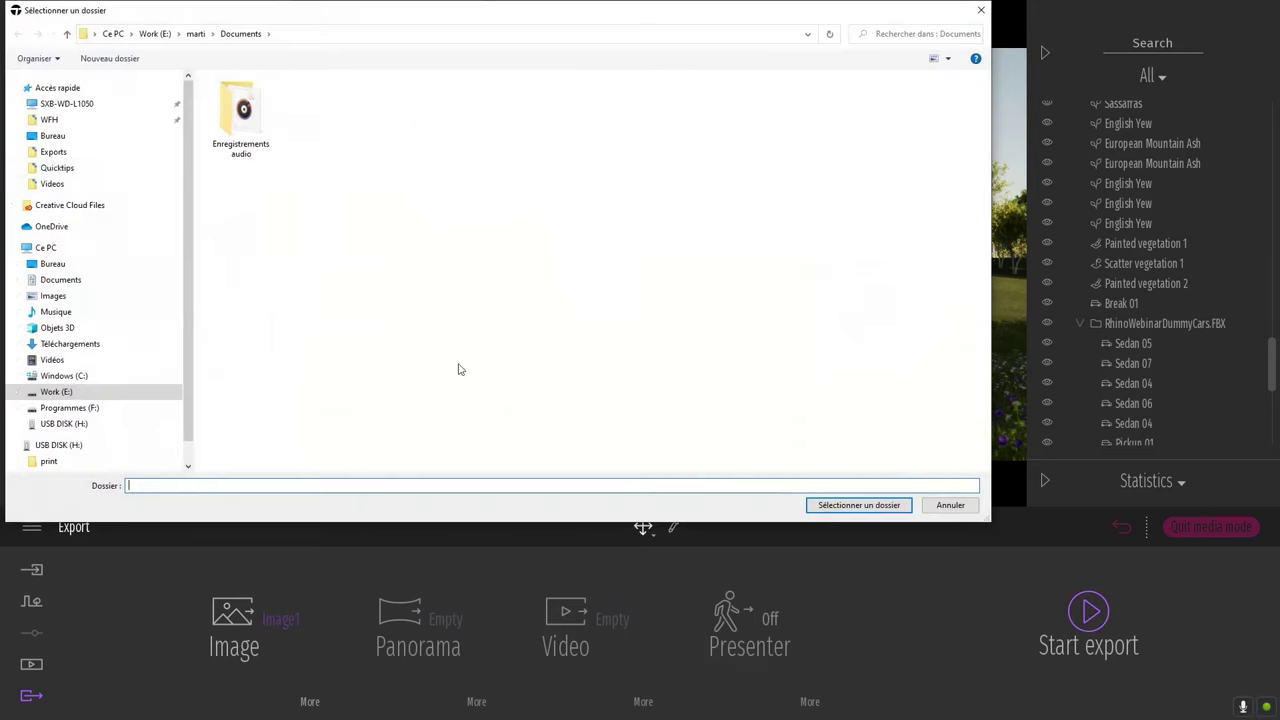
{"action": "left_click", "coordinate": [58, 137]}
{"action": "left_click", "coordinate": [879, 503]}
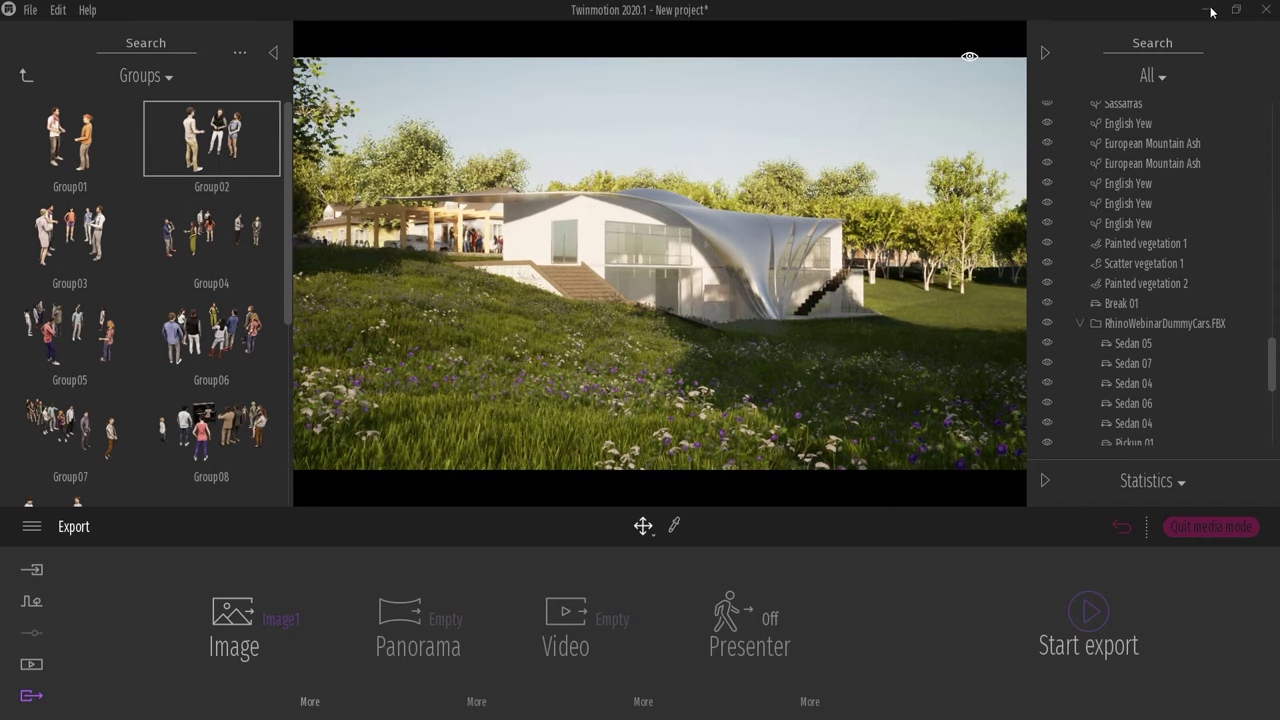
Open the exported Image1.png from the desktop to check the render, close it and switch back to Twinmotion.
{"action": "left_click", "coordinate": [1210, 8]}
{"action": "left_click", "coordinate": [1199, 9]}
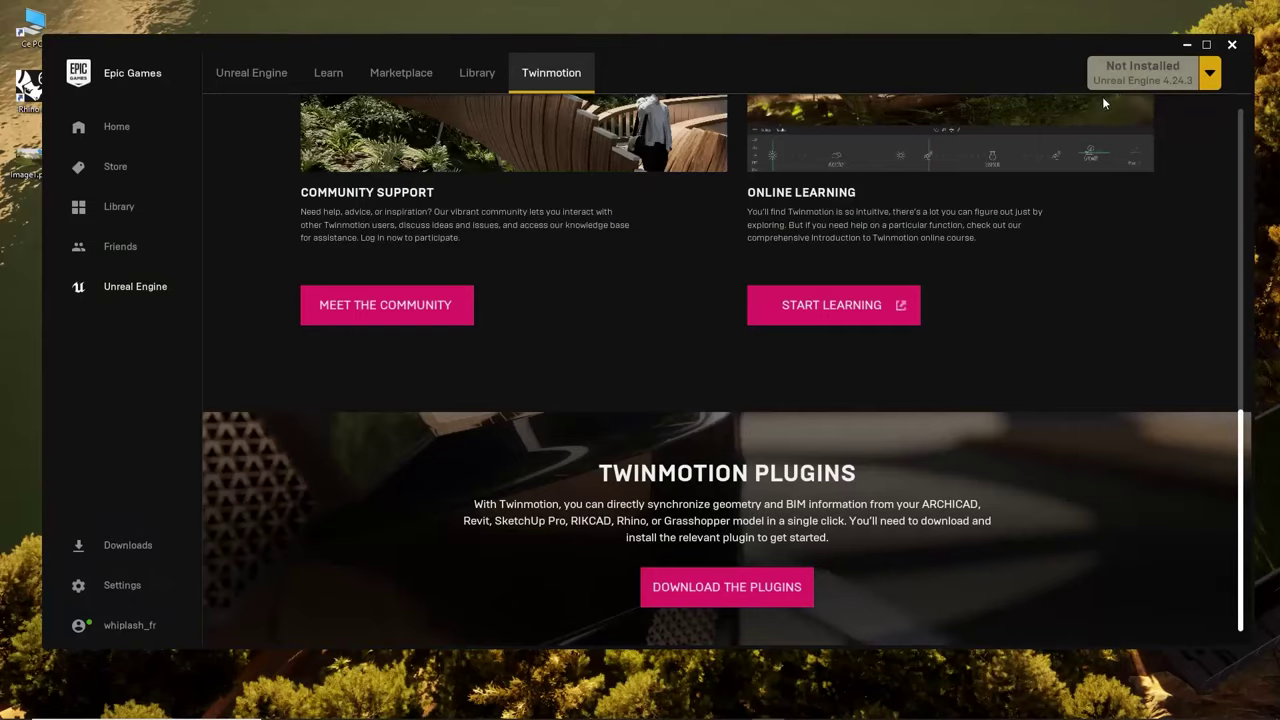
{"action": "left_click", "coordinate": [1186, 46]}
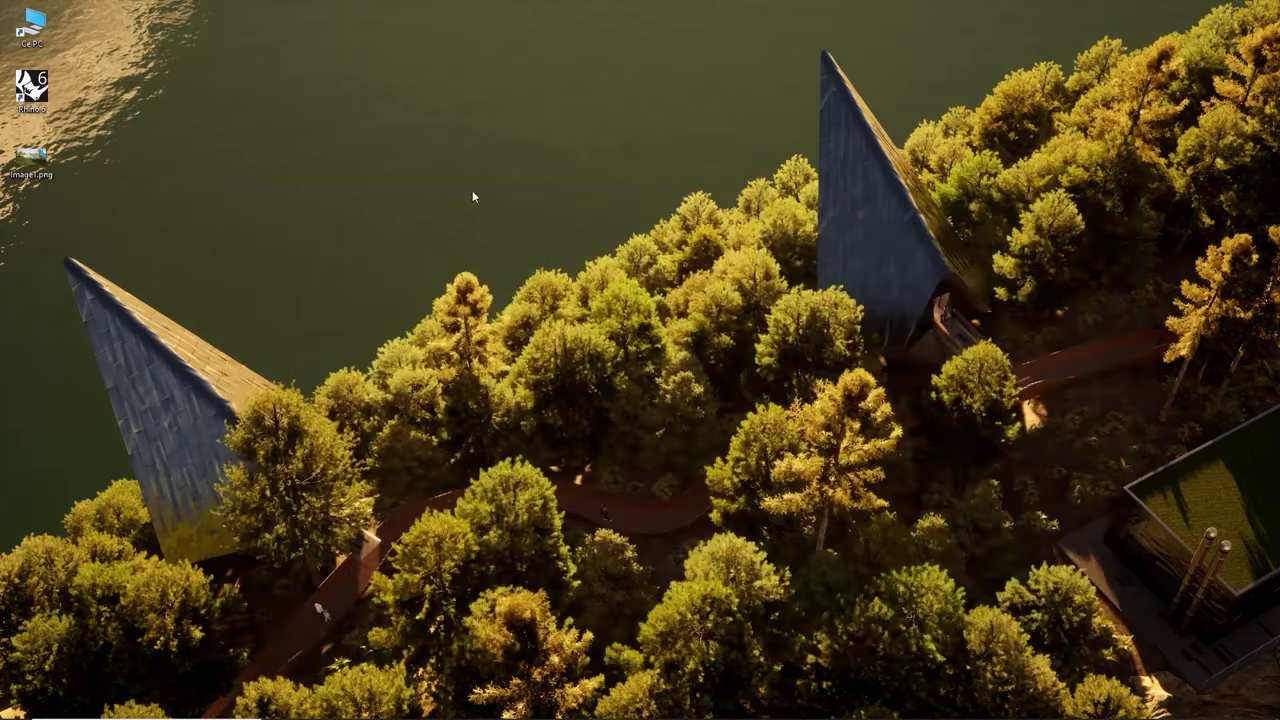
{"action": "double_click", "coordinate": [31, 160]}
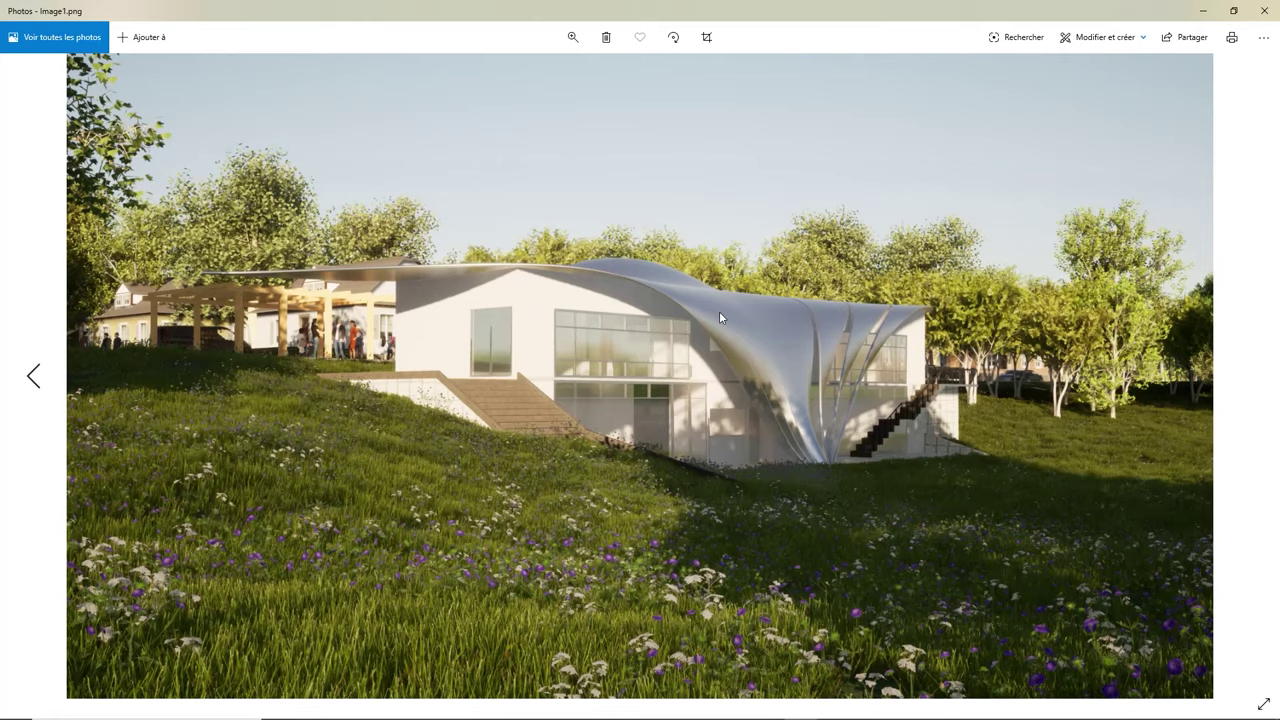
{"action": "left_click", "coordinate": [1264, 10]}
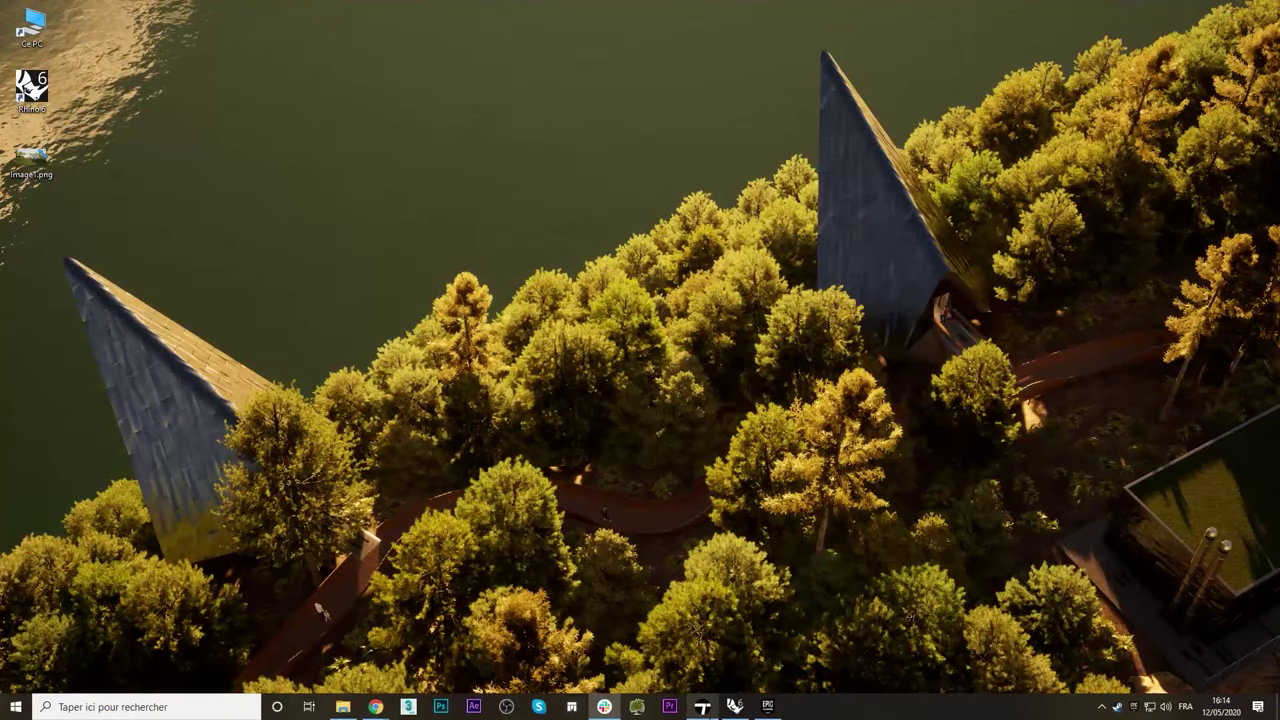
{"action": "left_click", "coordinate": [705, 708]}
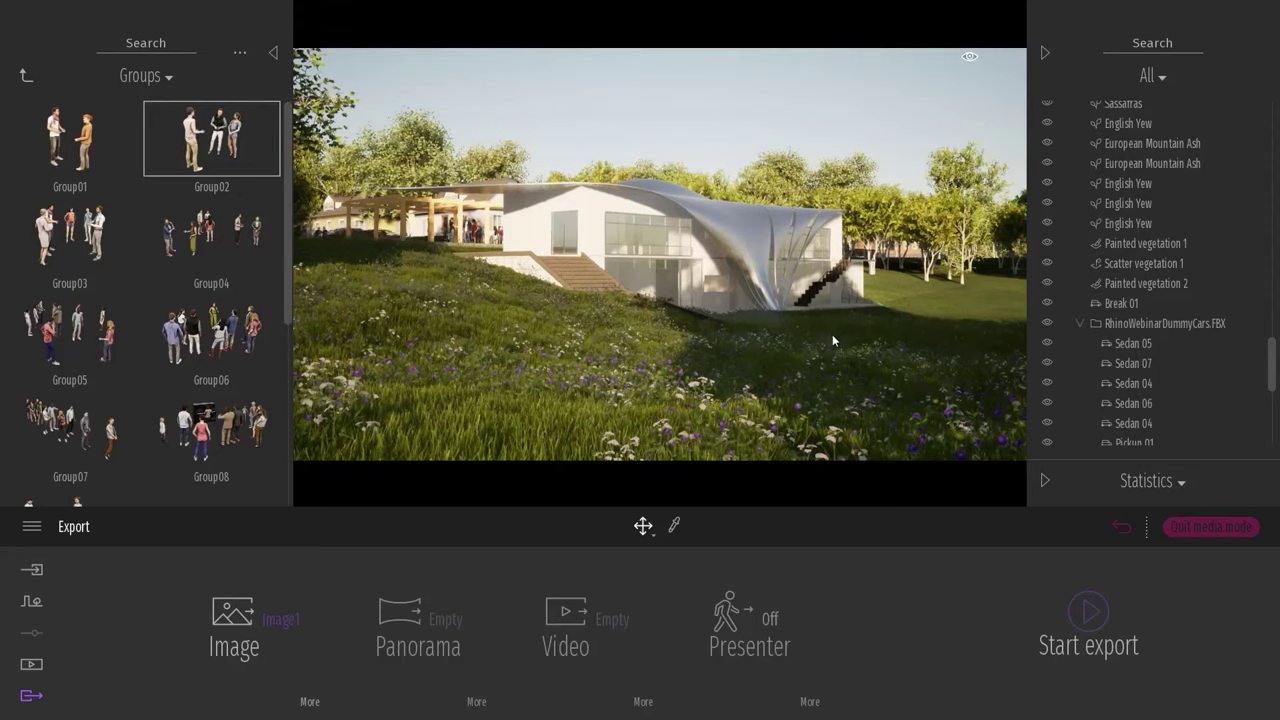
Create a new video whose first keyframe is an aerial view of the whole pavilion and its lawn.
{"action": "key", "text": "w"}
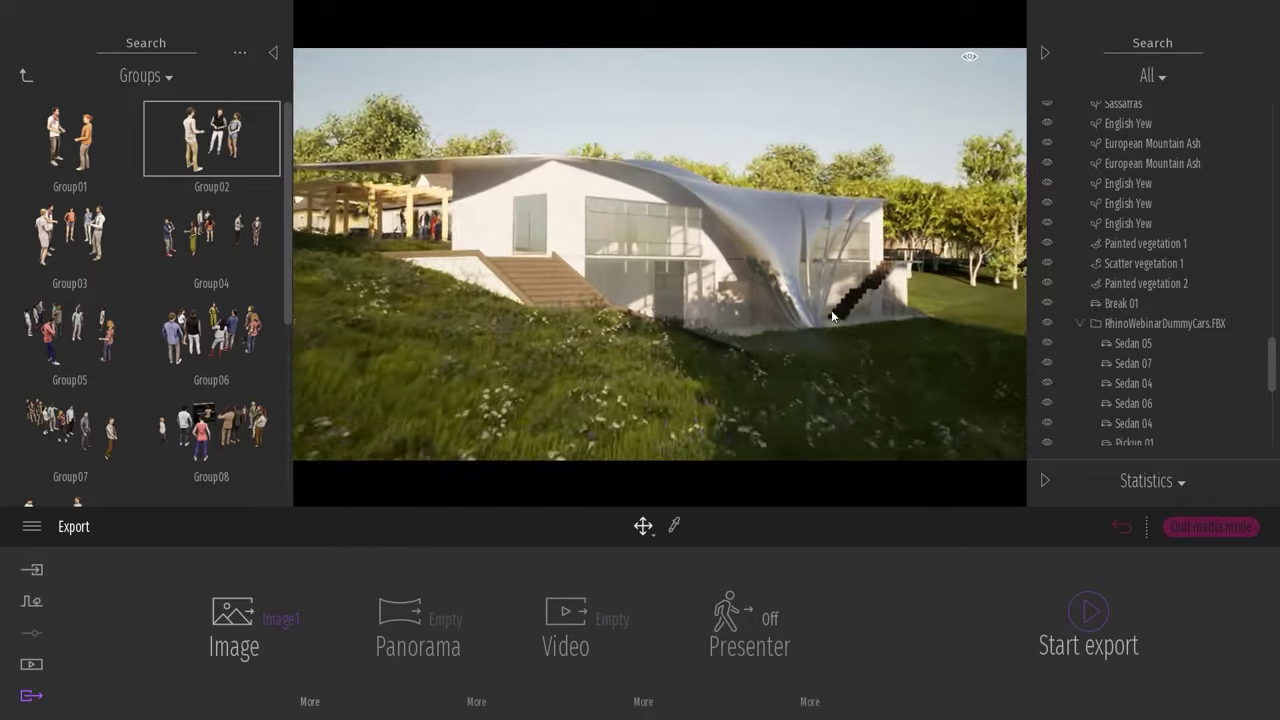
{"action": "right_click_drag", "start_coordinate": [831, 316], "coordinate": [842, 298]}
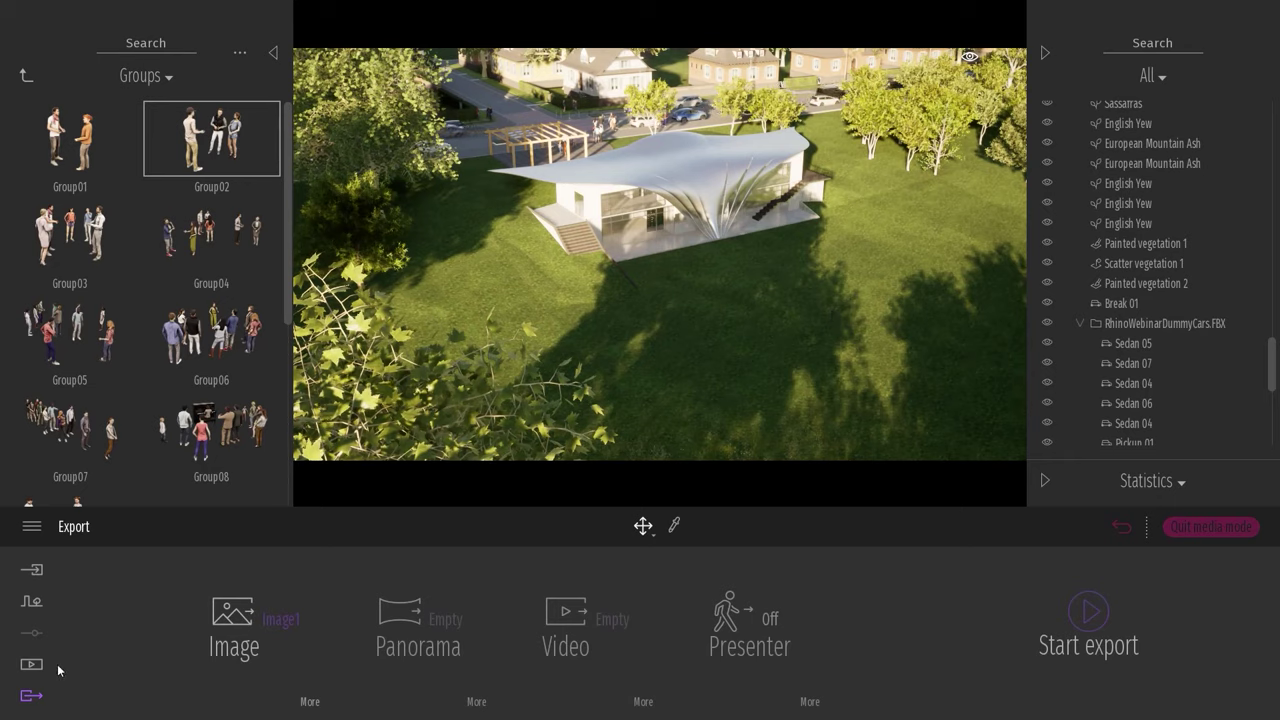
{"action": "left_click", "coordinate": [32, 665]}
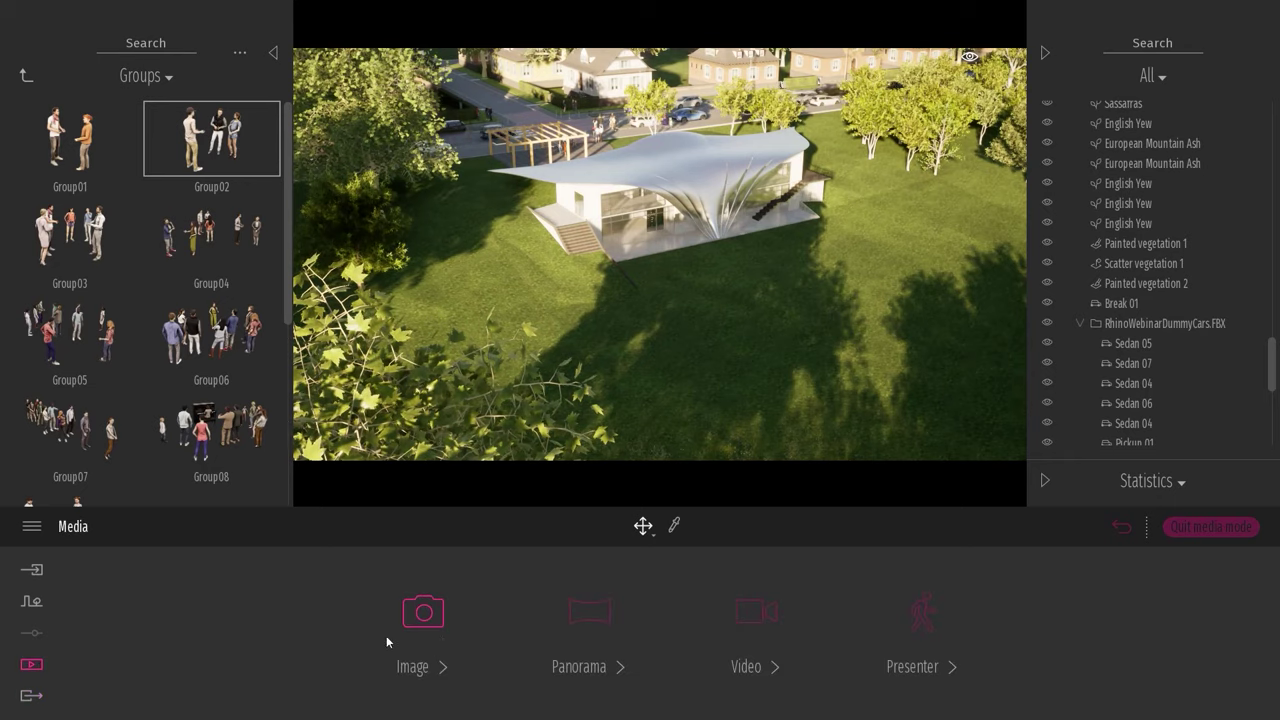
{"action": "left_click", "coordinate": [757, 611]}
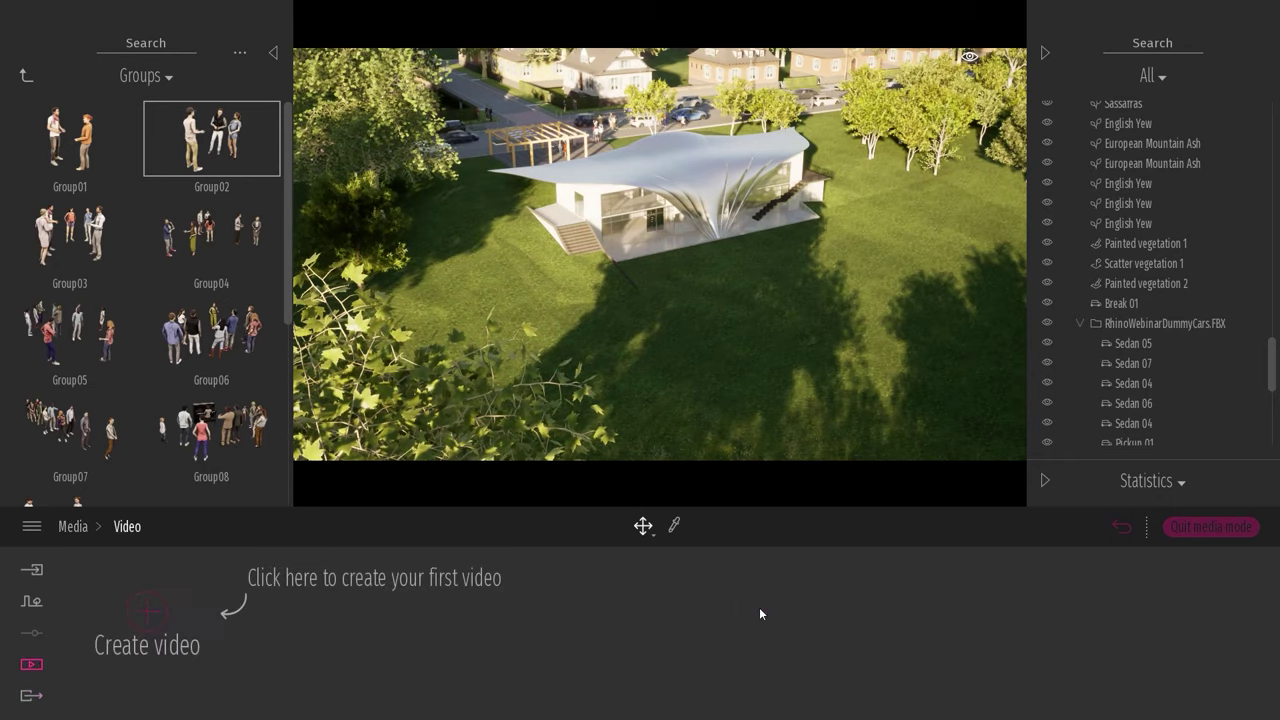
{"action": "left_click", "coordinate": [148, 609]}
{"action": "mouse_move", "coordinate": [212, 636]}
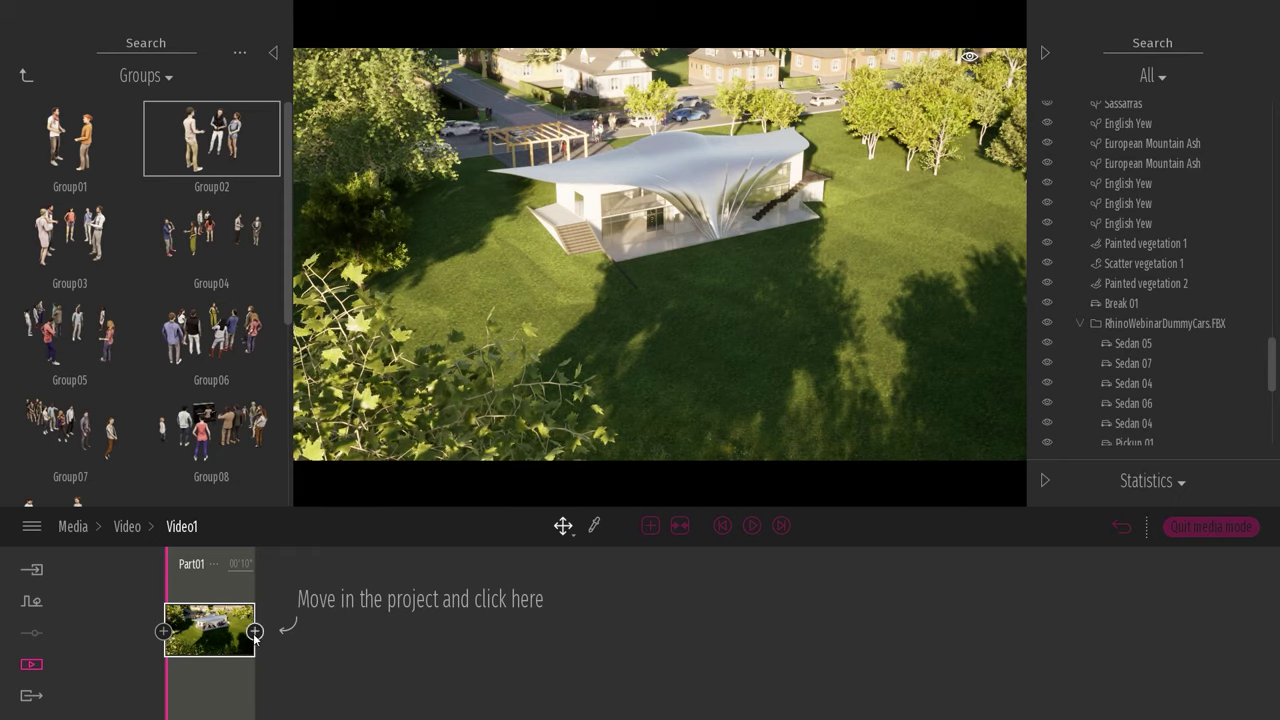
Add a second keyframe to Part01 from a slightly shifted aerial view of the pavilion and play the clip.
{"action": "key", "text": "w"}
{"action": "mouse_move", "coordinate": [716, 348]}
{"action": "right_mouse_down"}
{"action": "mouse_move", "coordinate": [700, 336]}
{"action": "mouse_move", "coordinate": [715, 346]}
{"action": "right_mouse_up"}
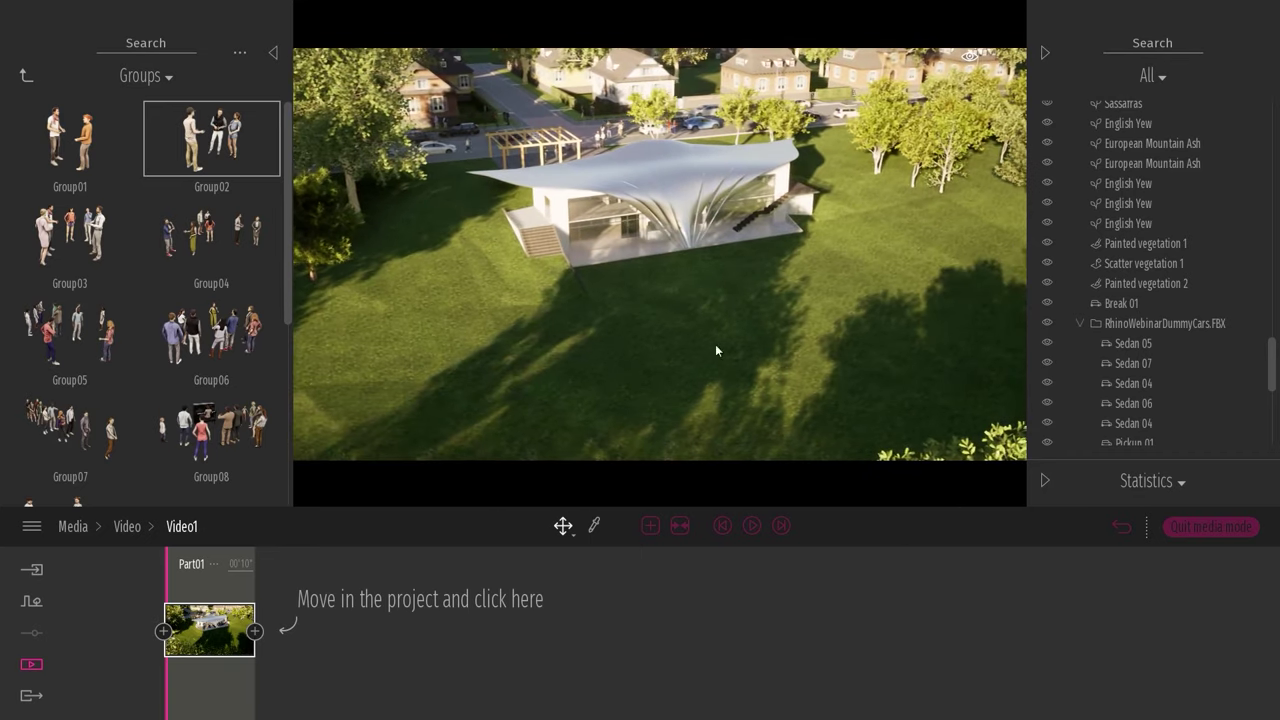
{"action": "left_click", "coordinate": [256, 631]}
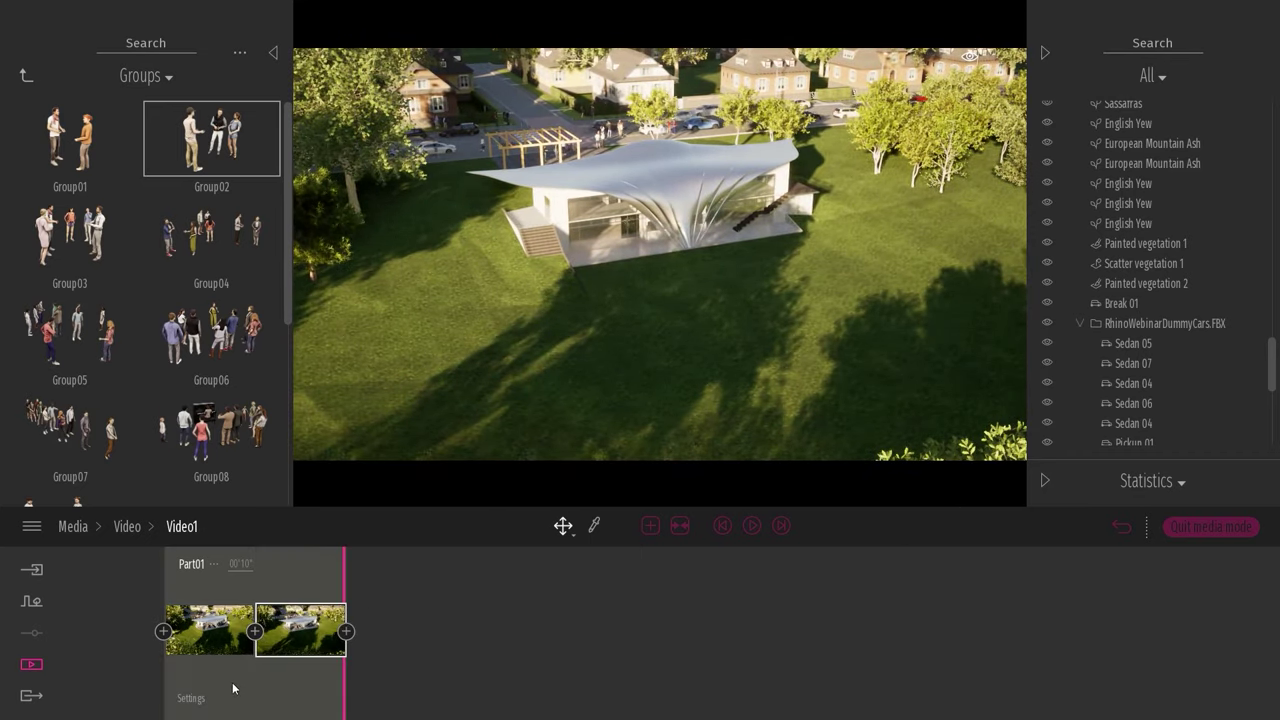
{"action": "left_click", "coordinate": [752, 526]}
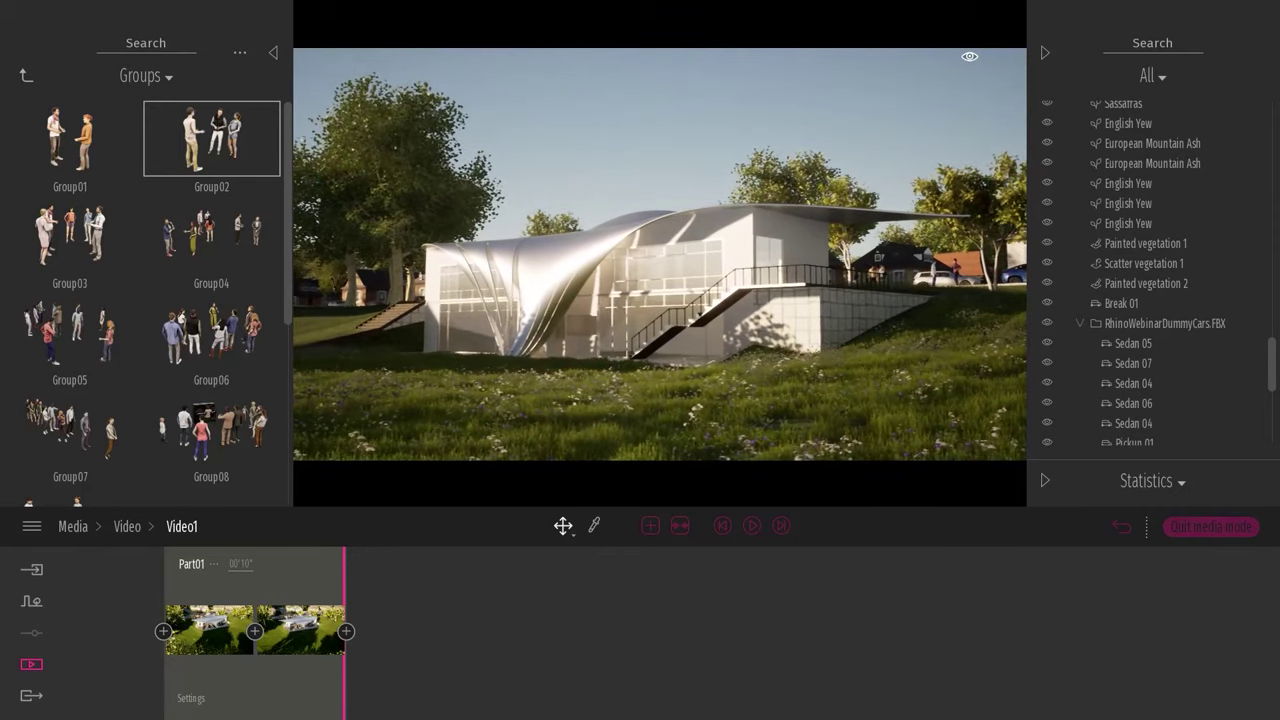
Add a second video part at meadow level facing the pavilion's outdoor staircase, with an end keyframe slightly closer to the building.
{"action": "left_click", "coordinate": [650, 527]}
{"action": "right_click_drag", "start_coordinate": [714, 330], "coordinate": [646, 345]}
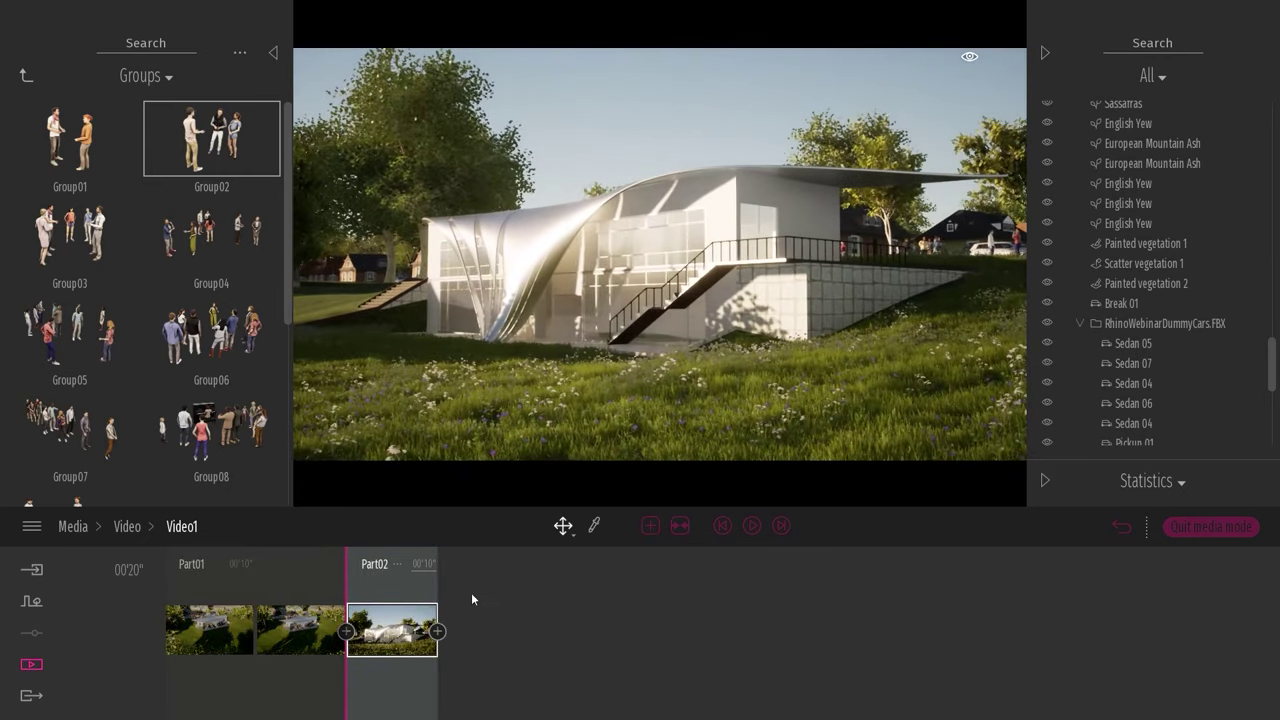
{"action": "left_click", "coordinate": [438, 632]}
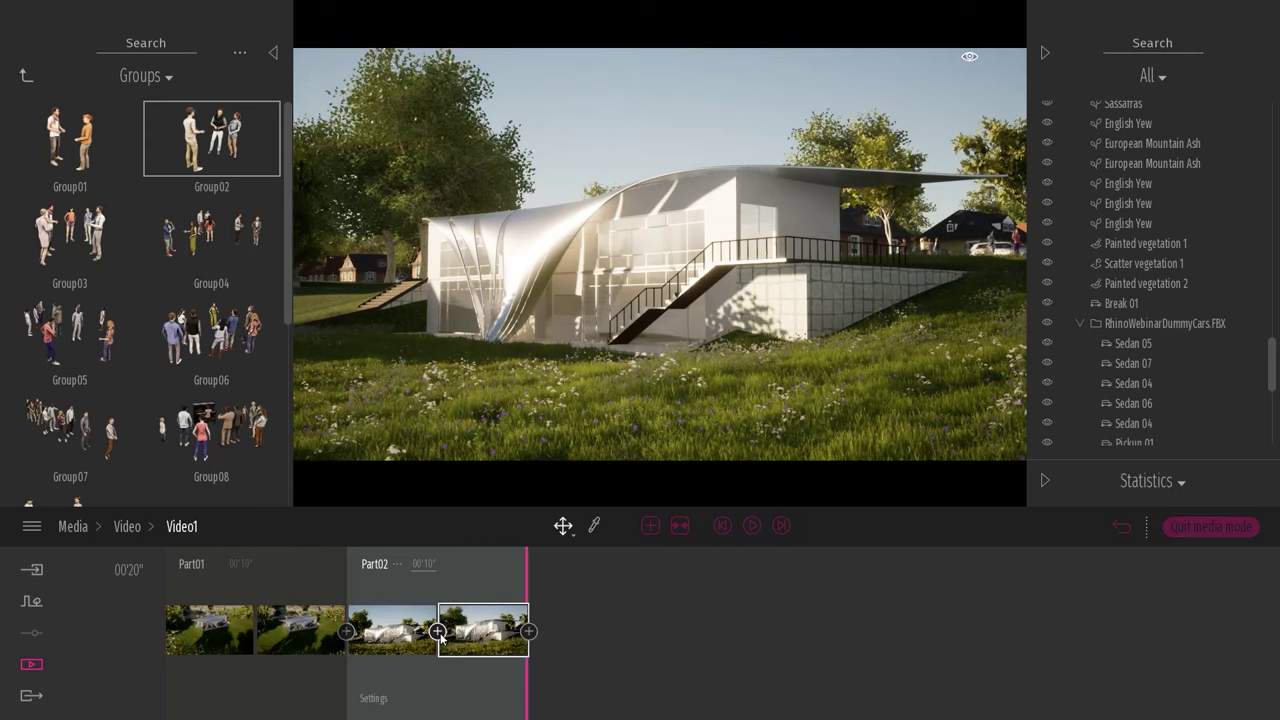
Play Video1 from the start of Part01 into Part02, and scrub through Part01 to check the camera motion.
{"action": "left_click_drag", "start_coordinate": [526, 688], "coordinate": [155, 689]}
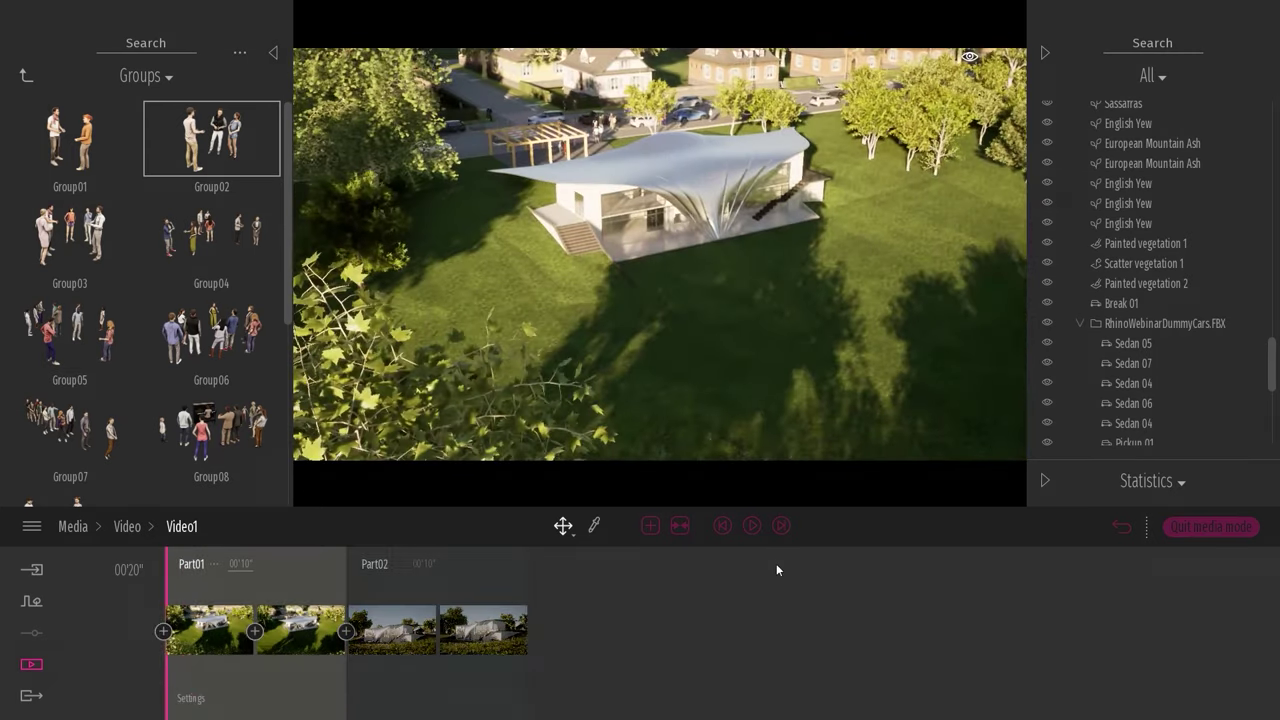
{"action": "left_click", "coordinate": [751, 526]}
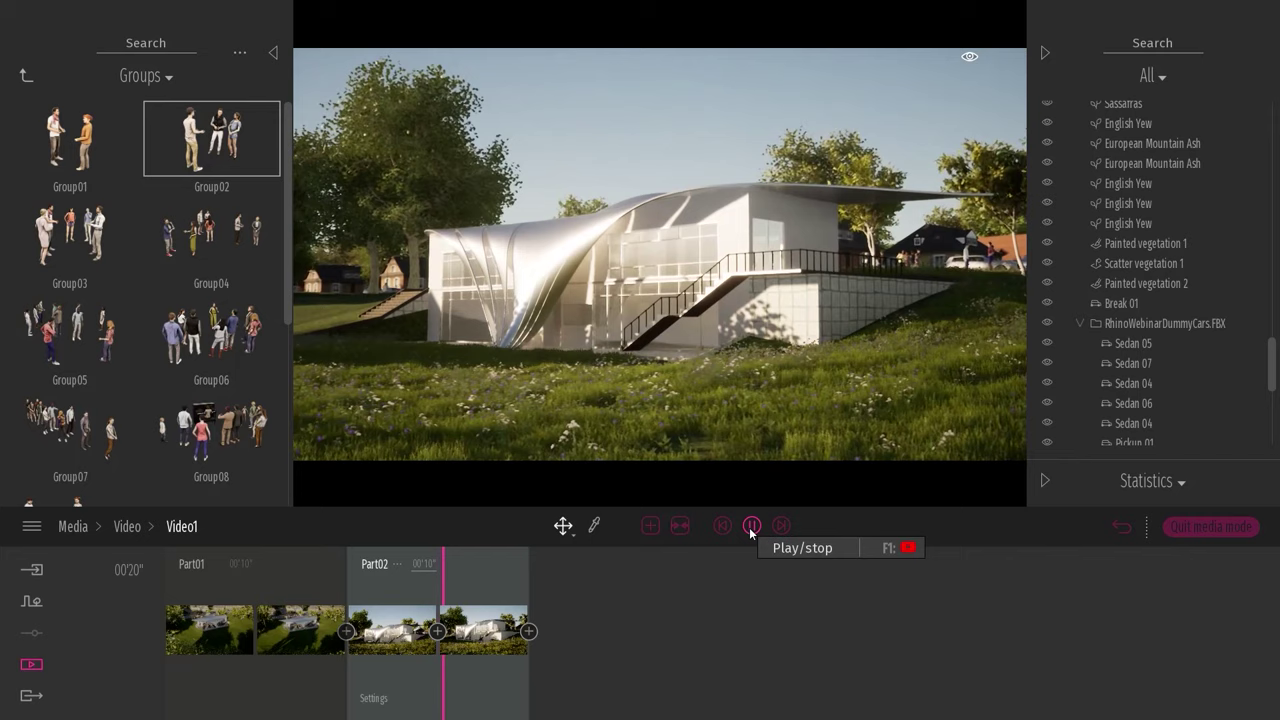
{"action": "left_click", "coordinate": [752, 526]}
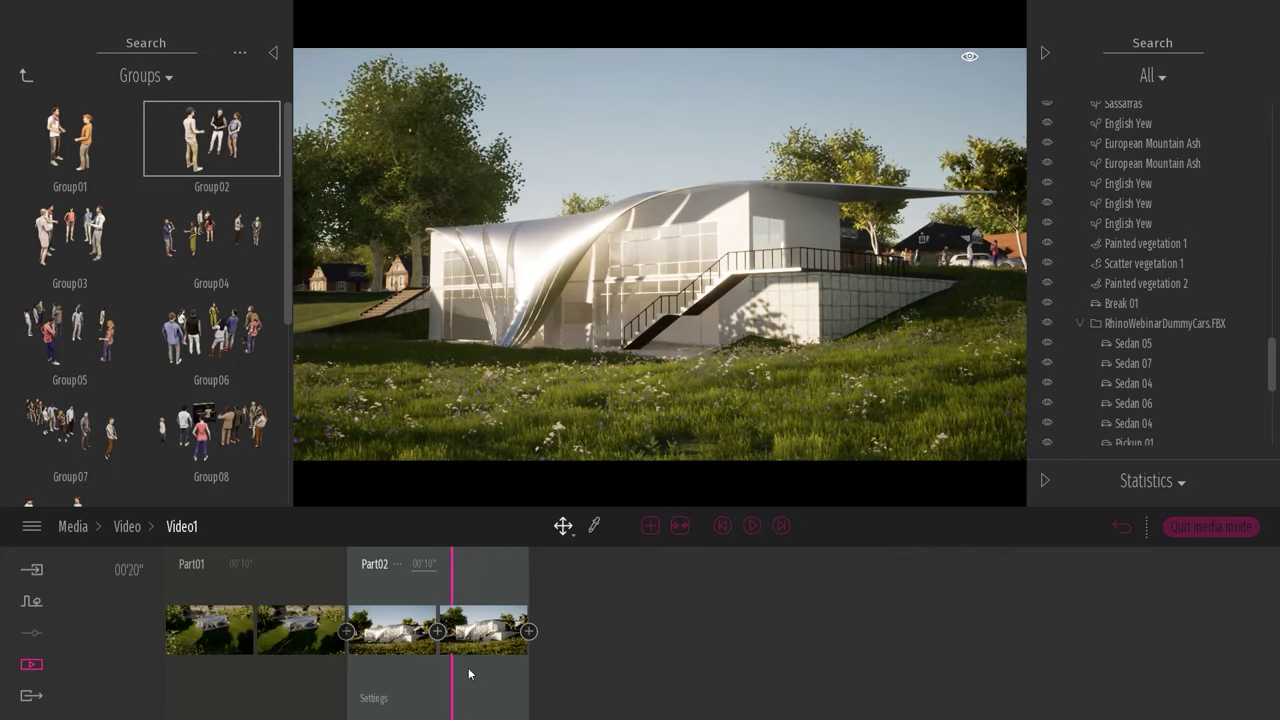
{"action": "left_click", "coordinate": [487, 647]}
{"action": "left_click", "coordinate": [262, 681]}
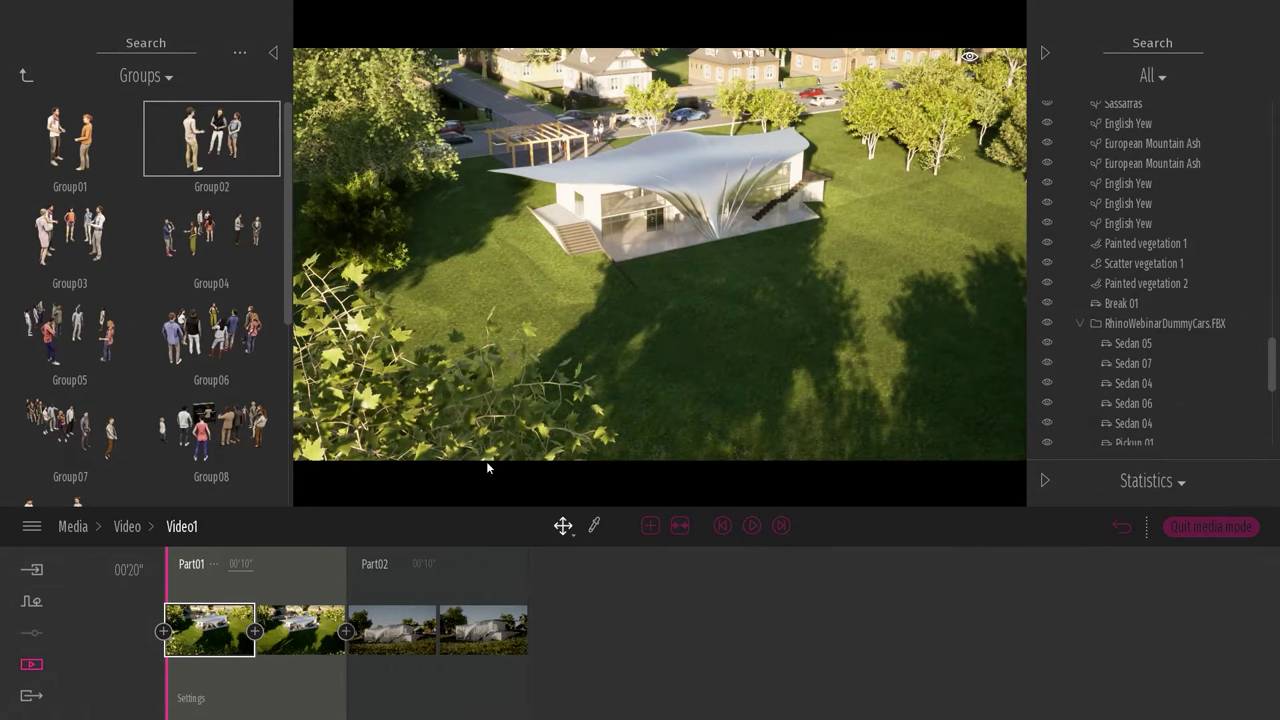
{"action": "left_click_drag", "start_coordinate": [169, 680], "coordinate": [285, 681]}
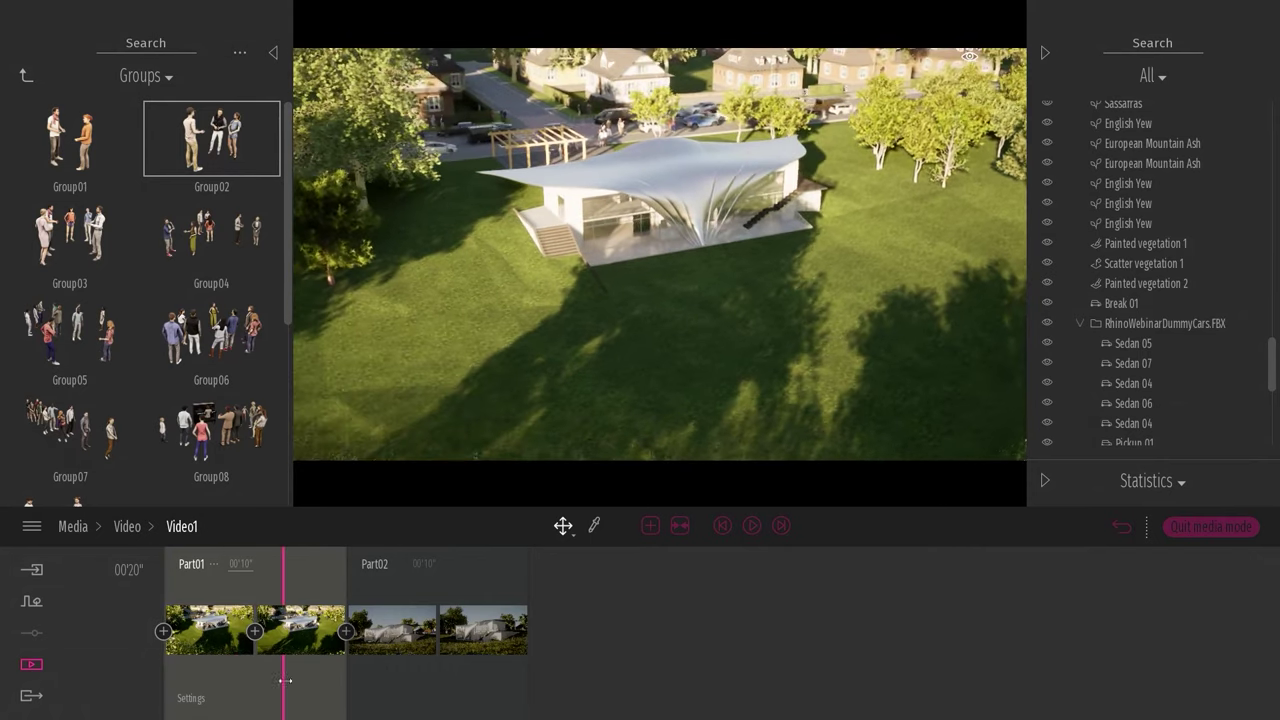
Extend Part01 with two more aerial keyframes circling the pavilion, and scrub through both parts of the video.
{"action": "left_click", "coordinate": [296, 648]}
{"action": "middle_click_drag", "start_coordinate": [776, 323], "coordinate": [696, 323], "text": "shift"}
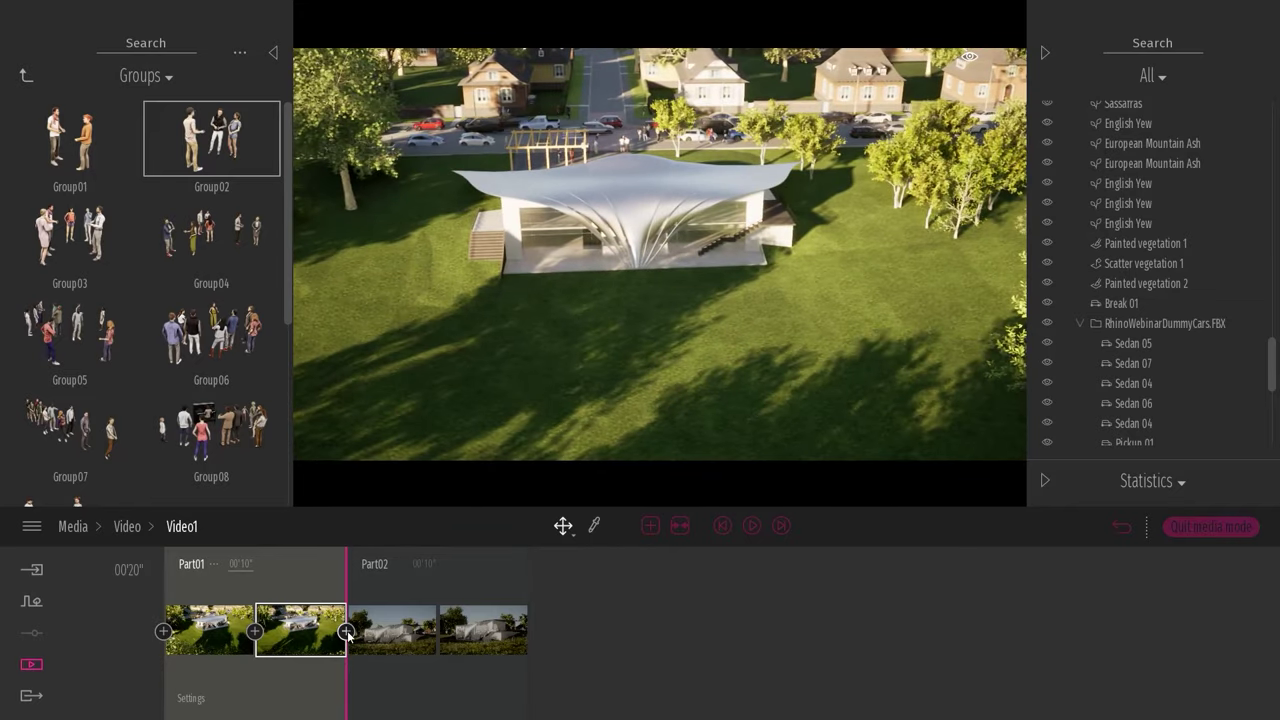
{"action": "left_click", "coordinate": [346, 631]}
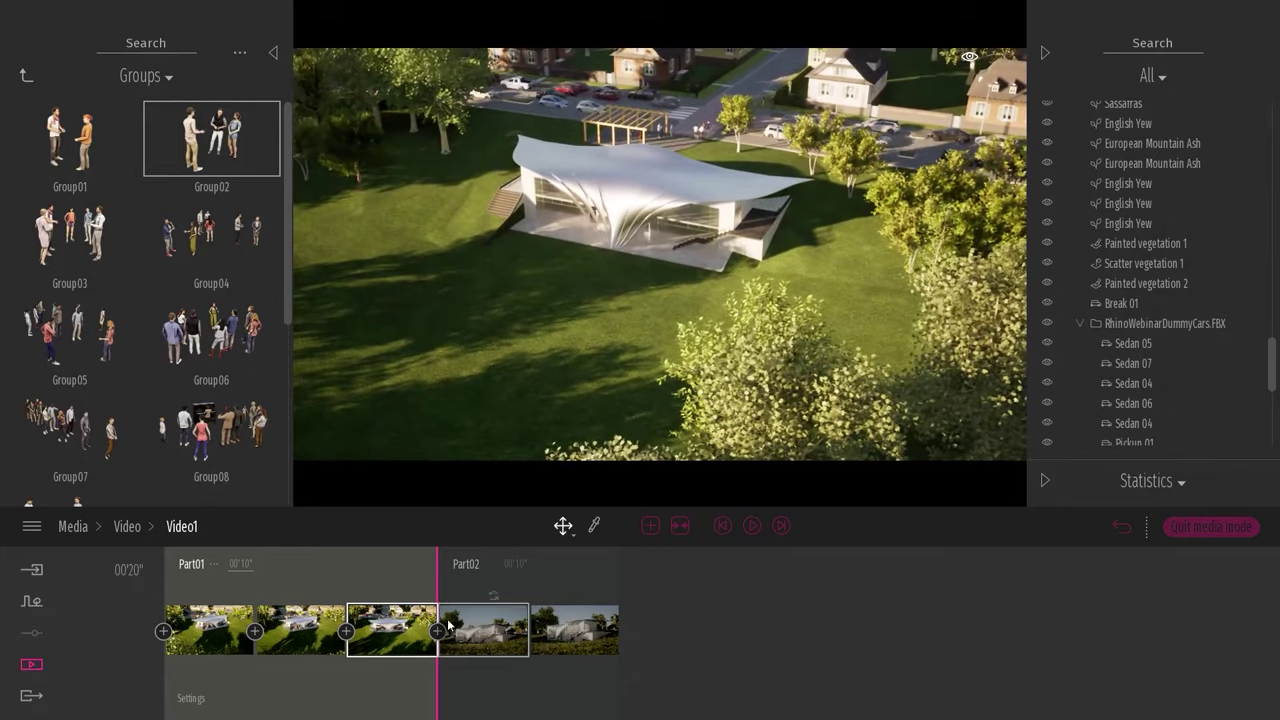
{"action": "left_click", "coordinate": [437, 633]}
{"action": "left_click_drag", "start_coordinate": [528, 692], "coordinate": [250, 692]}
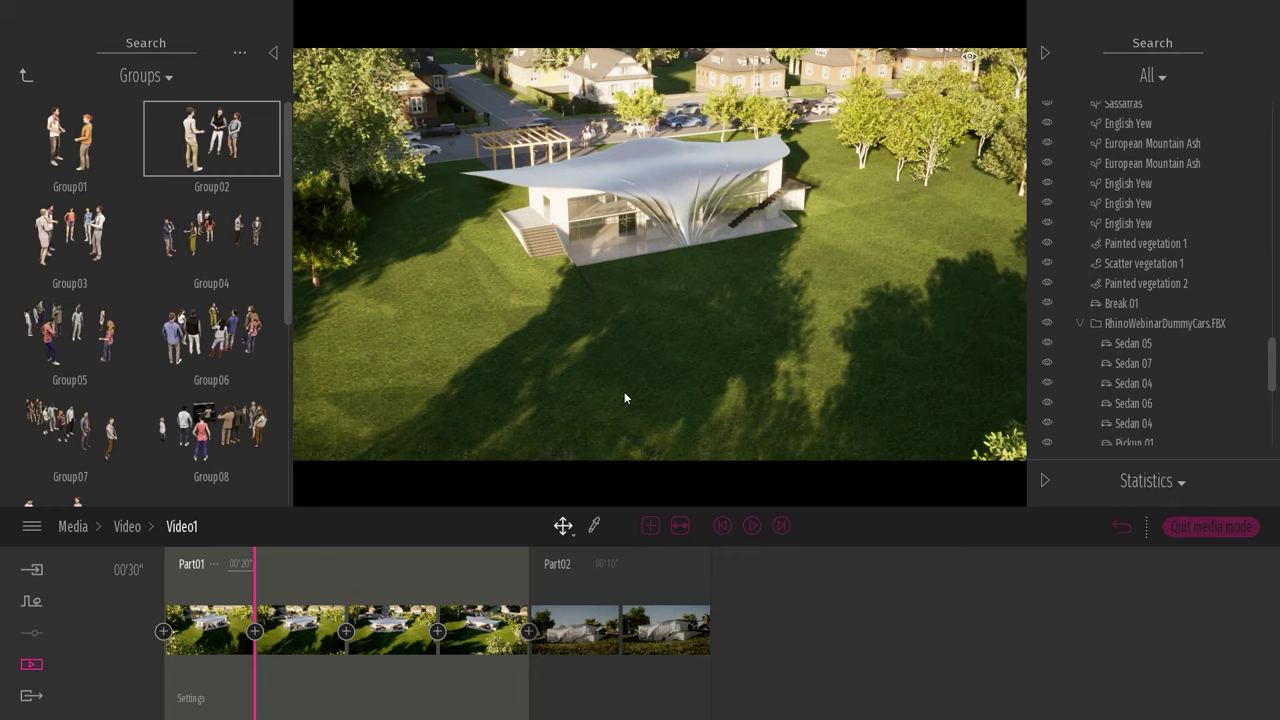
{"action": "left_click_drag", "start_coordinate": [254, 688], "coordinate": [679, 693]}
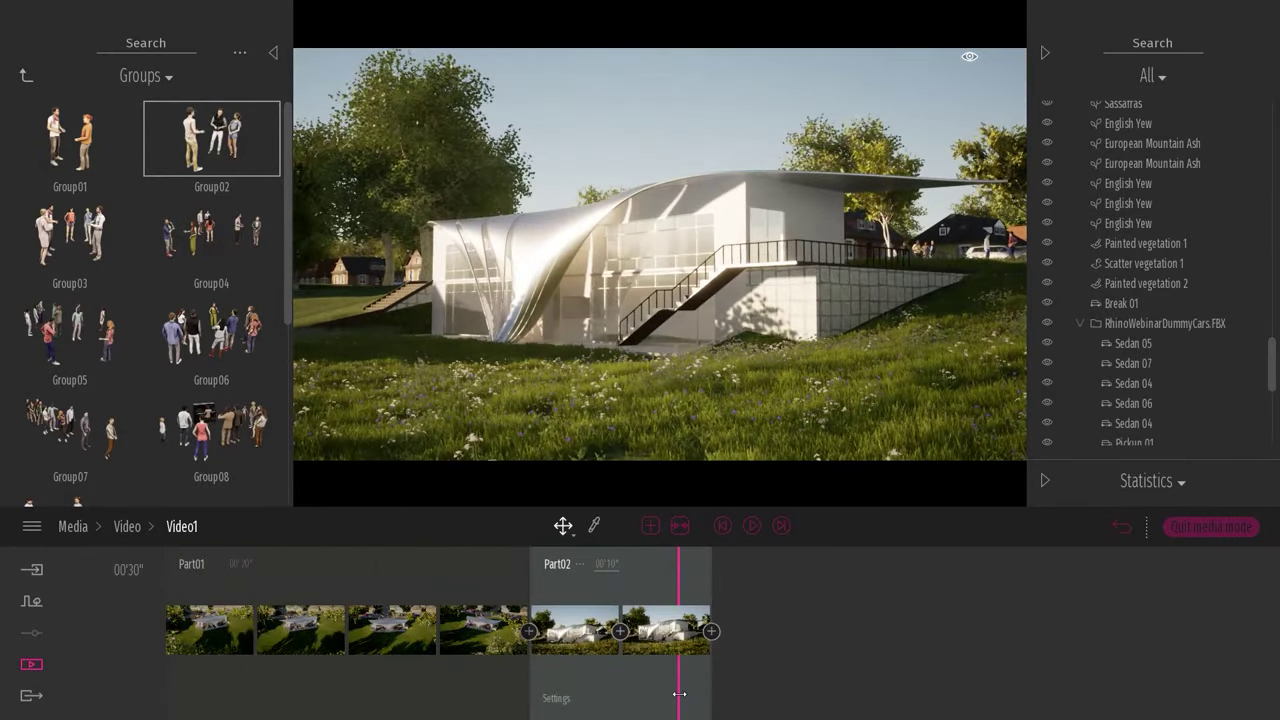
Leave the video, recall the saved image view Image1 and move in close to the pavilion's glazed facade.
{"action": "left_click", "coordinate": [127, 527]}
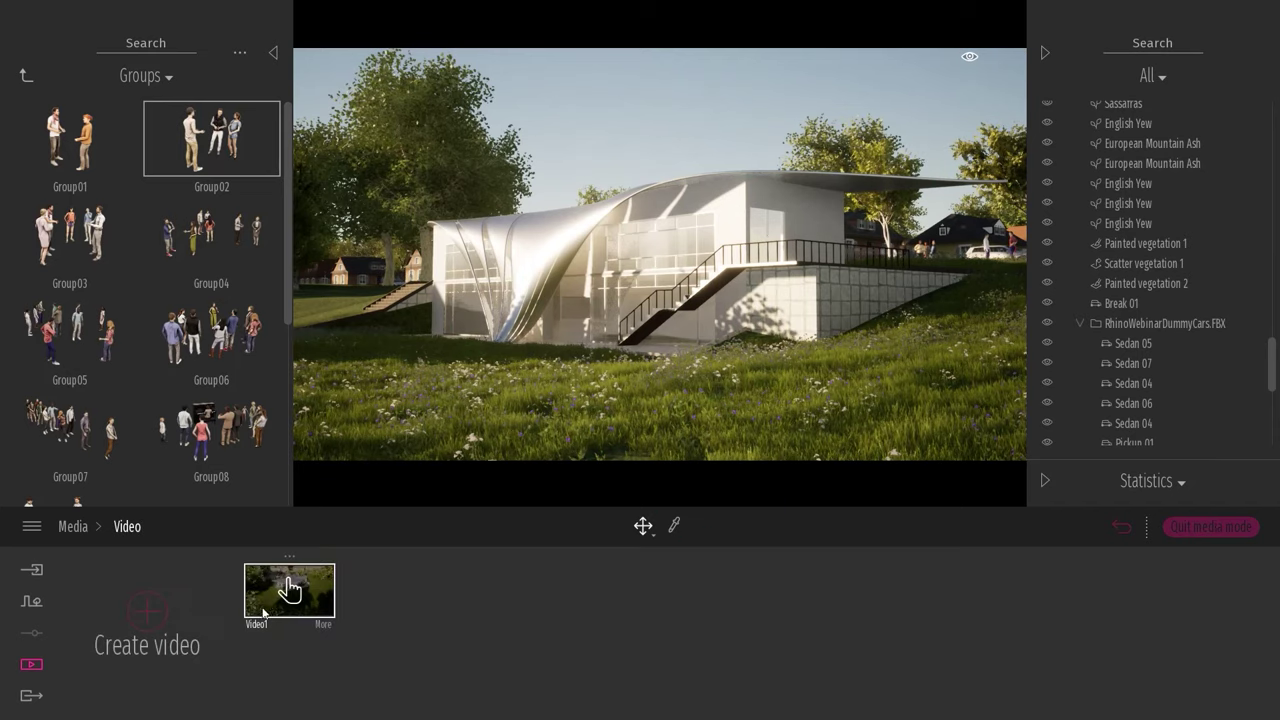
{"action": "left_click", "coordinate": [72, 526]}
{"action": "left_click", "coordinate": [437, 632]}
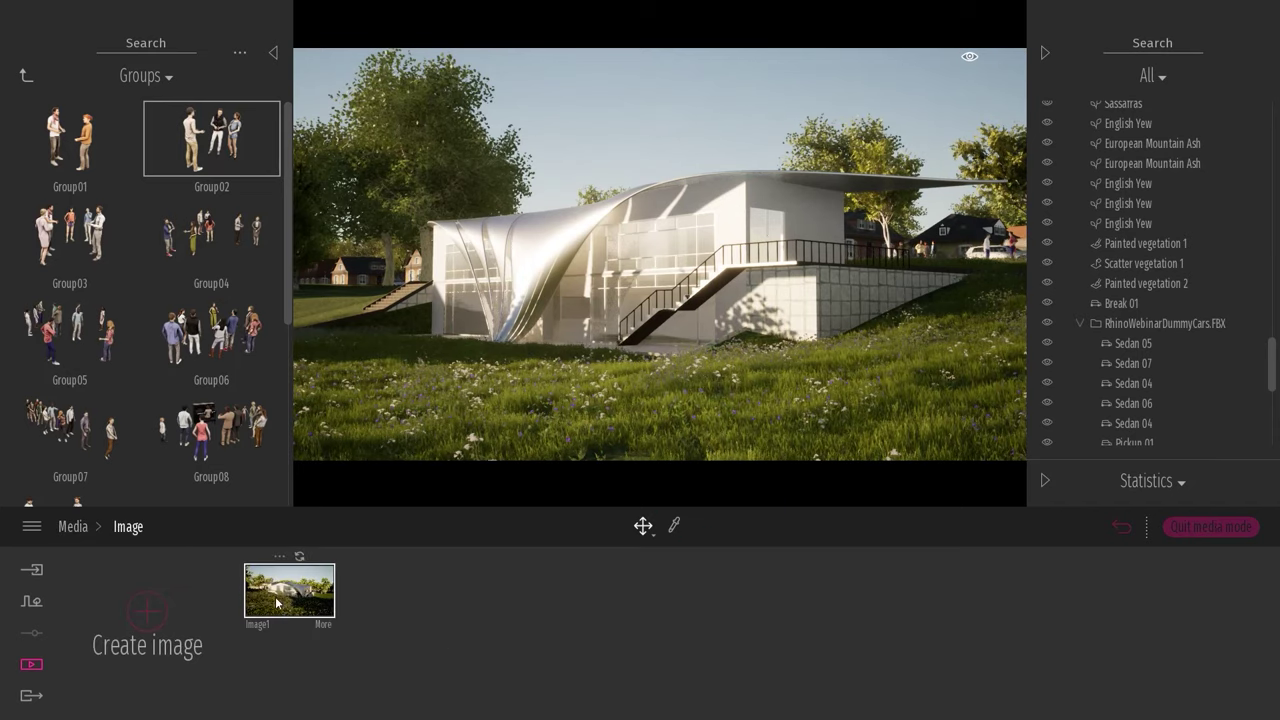
{"action": "left_click", "coordinate": [280, 598]}
{"action": "scroll", "coordinate": [729, 316], "scroll_direction": "up", "scroll_amount": 6}
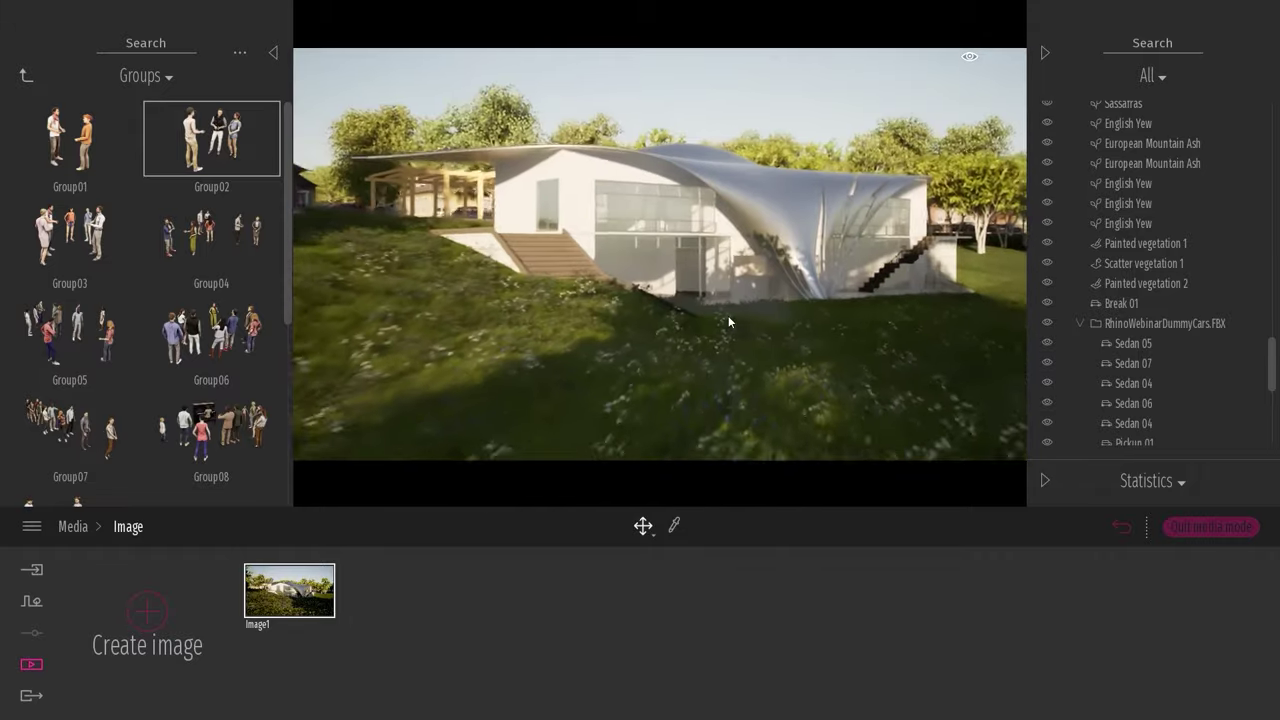
{"action": "key", "text": "w"}
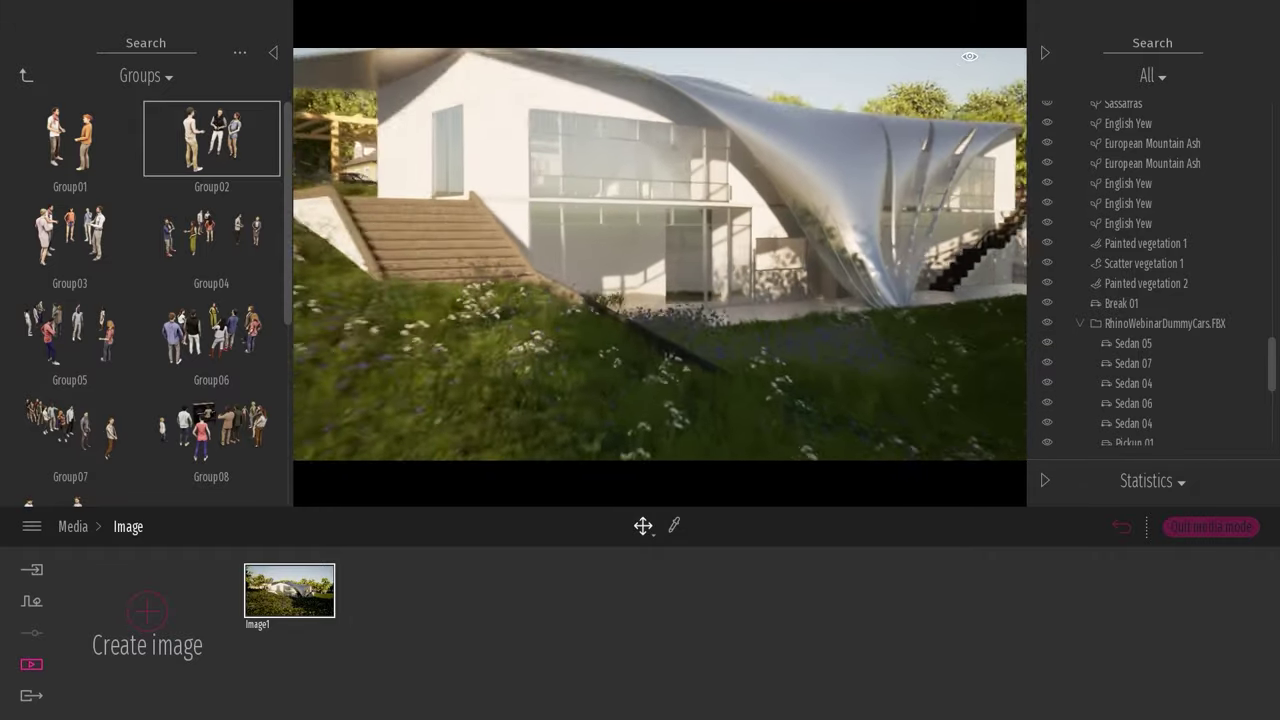
Leave media mode and place a box reflection probe in front of the pavilion's ground-floor glazed facade.
{"action": "left_click", "coordinate": [1201, 527]}
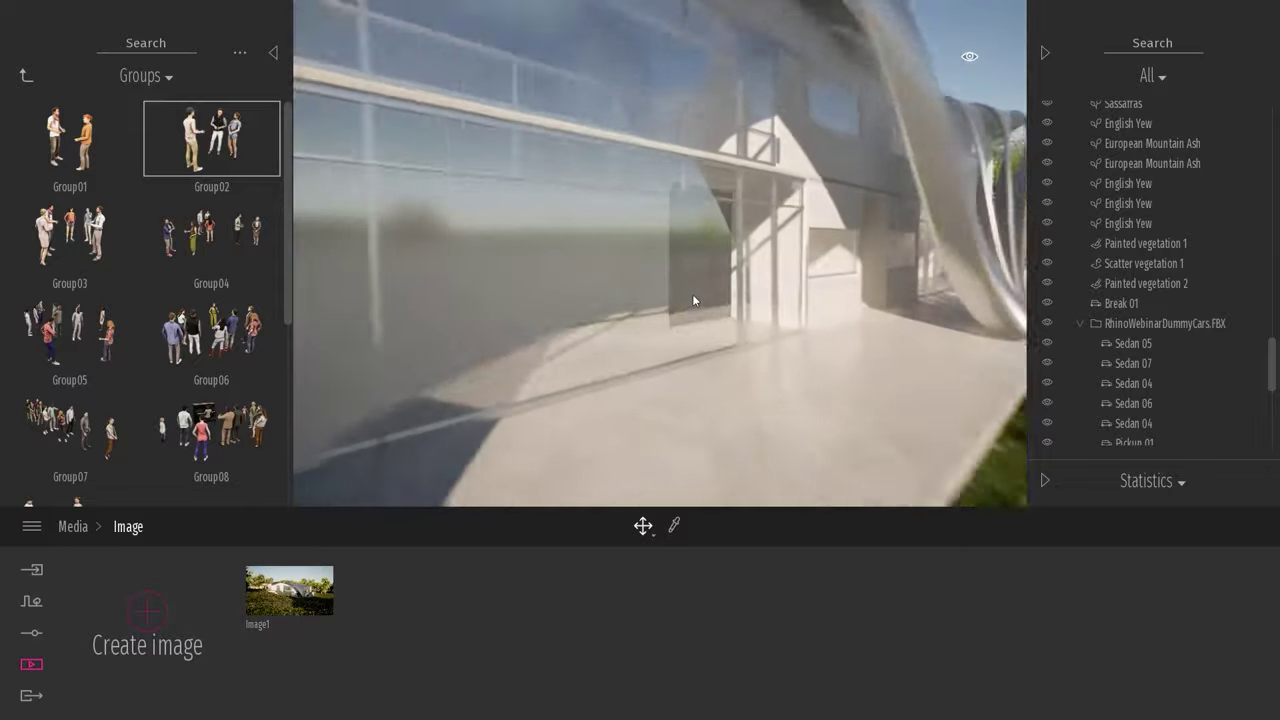
{"action": "mouse_move", "coordinate": [694, 300]}
{"action": "right_mouse_down"}
{"action": "mouse_move", "coordinate": [678, 300]}
{"action": "mouse_move", "coordinate": [750, 302]}
{"action": "mouse_move", "coordinate": [590, 300]}
{"action": "mouse_move", "coordinate": [672, 304]}
{"action": "mouse_move", "coordinate": [764, 404]}
{"action": "mouse_move", "coordinate": [700, 297]}
{"action": "right_mouse_up"}
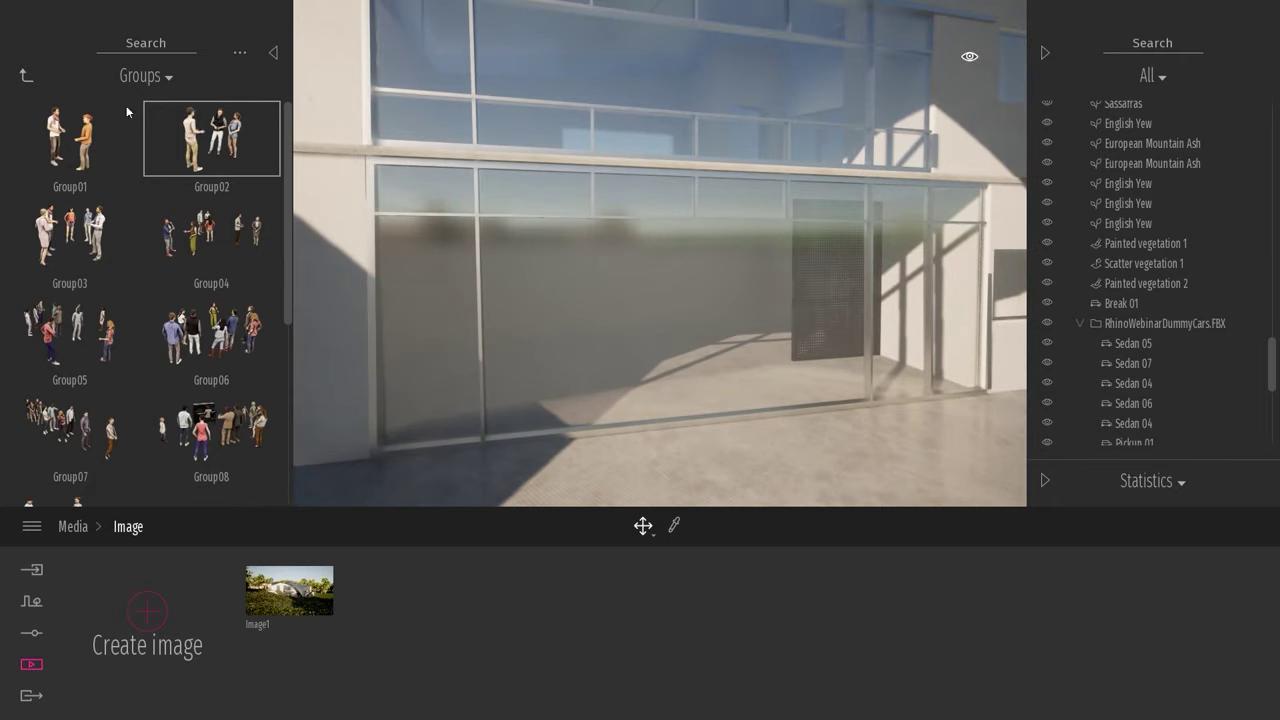
{"action": "left_click", "coordinate": [28, 77]}
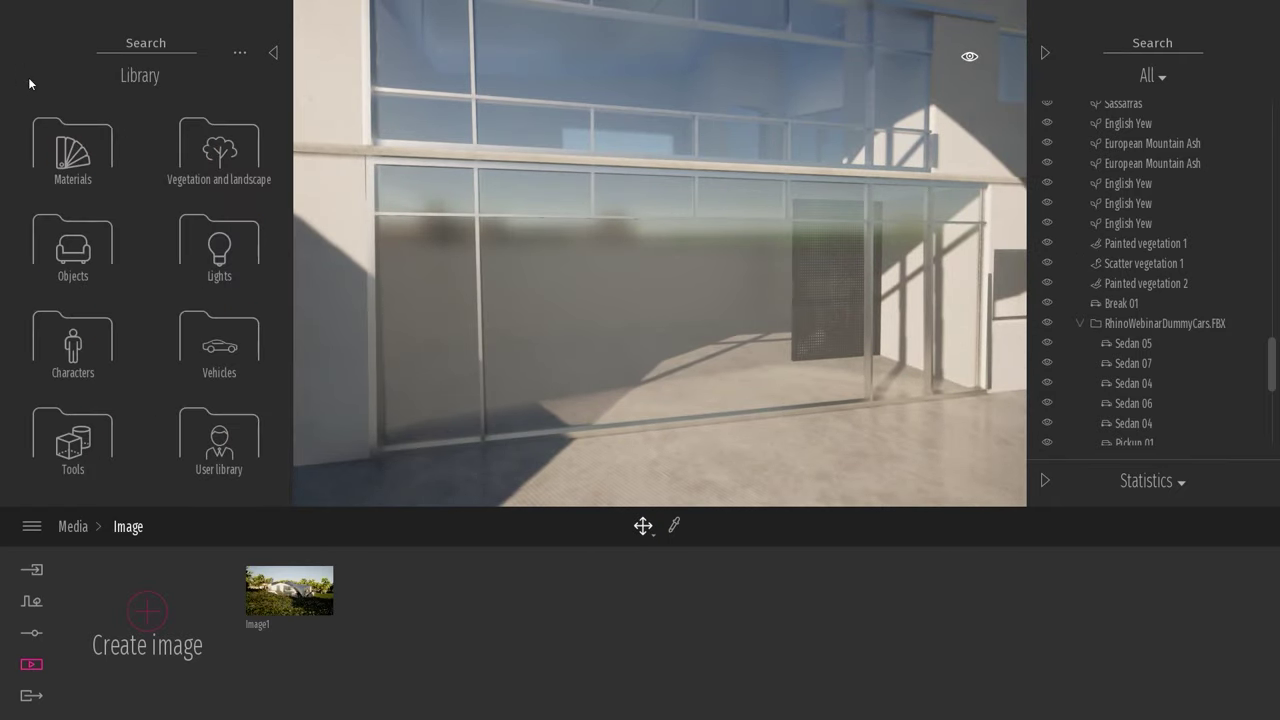
{"action": "left_click", "coordinate": [90, 432]}
{"action": "left_click", "coordinate": [228, 148]}
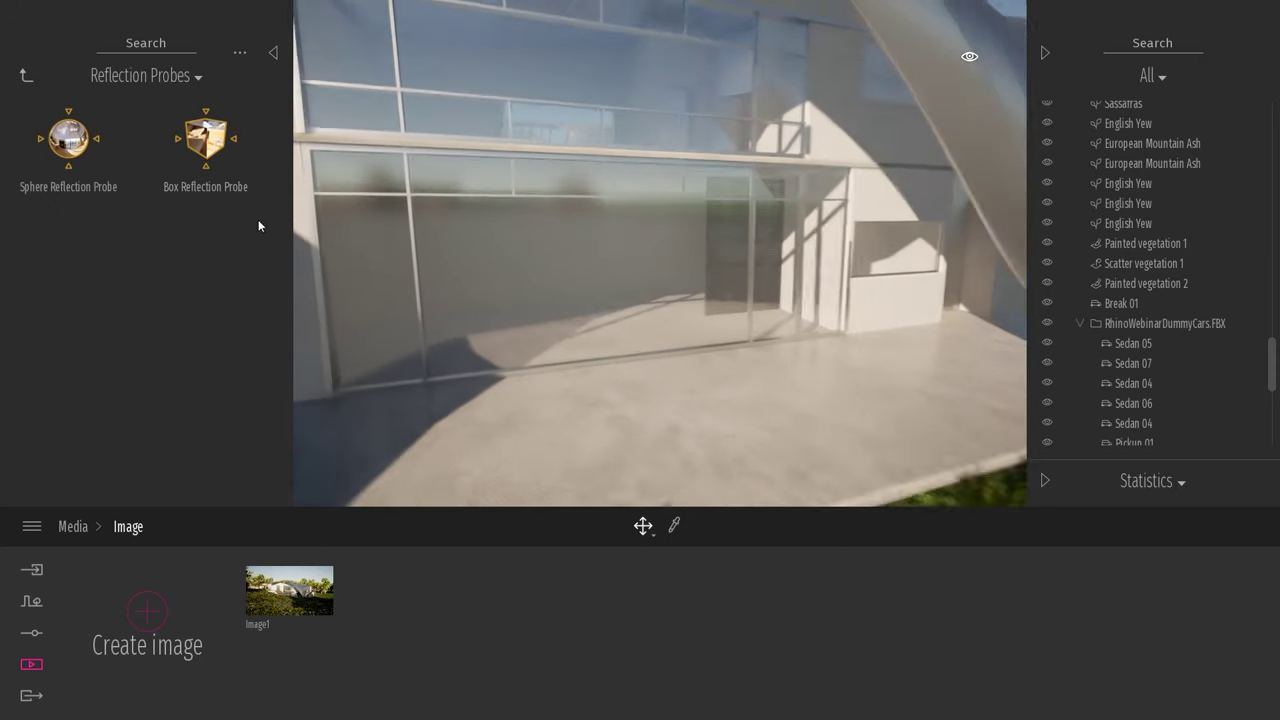
{"action": "left_click", "coordinate": [664, 374]}
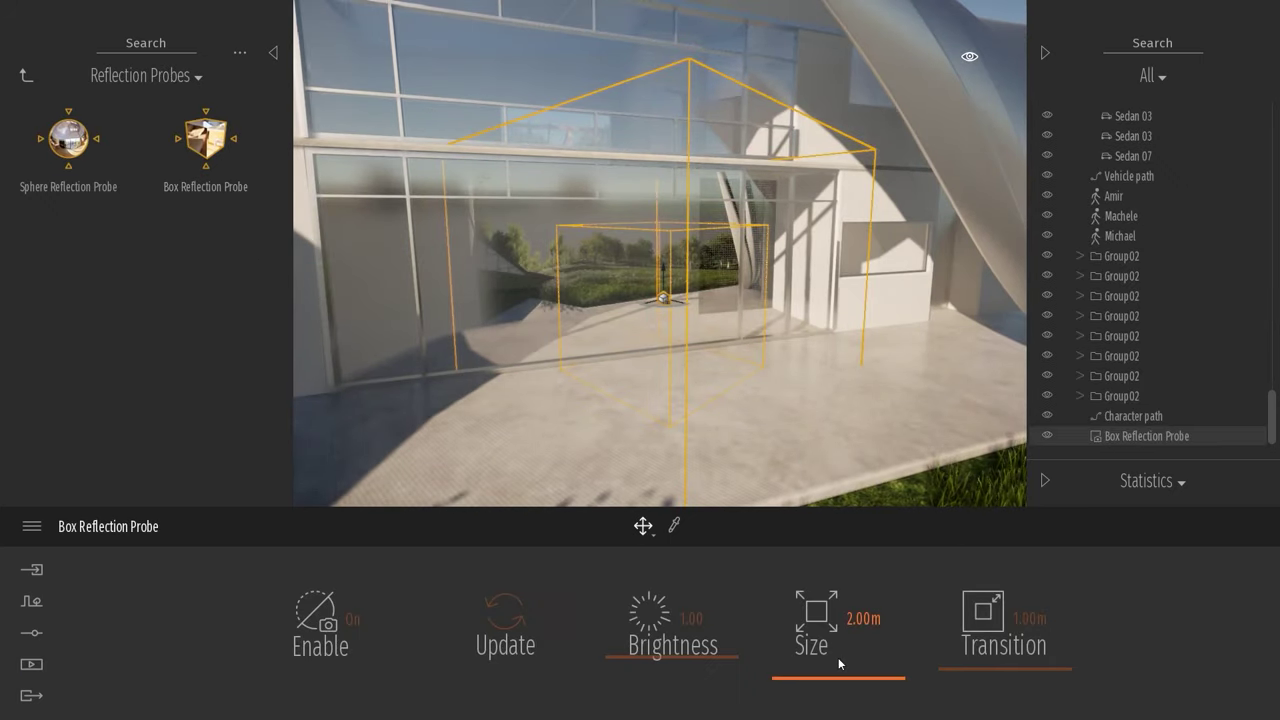
Enlarge the box reflection probe to cover the glazed facade, and deselect it.
{"action": "left_click", "coordinate": [838, 648]}
{"action": "right_click_drag", "start_coordinate": [565, 363], "coordinate": [640, 366]}
{"action": "right_click_drag", "start_coordinate": [661, 199], "coordinate": [745, 204]}
{"action": "key", "text": "Escape"}
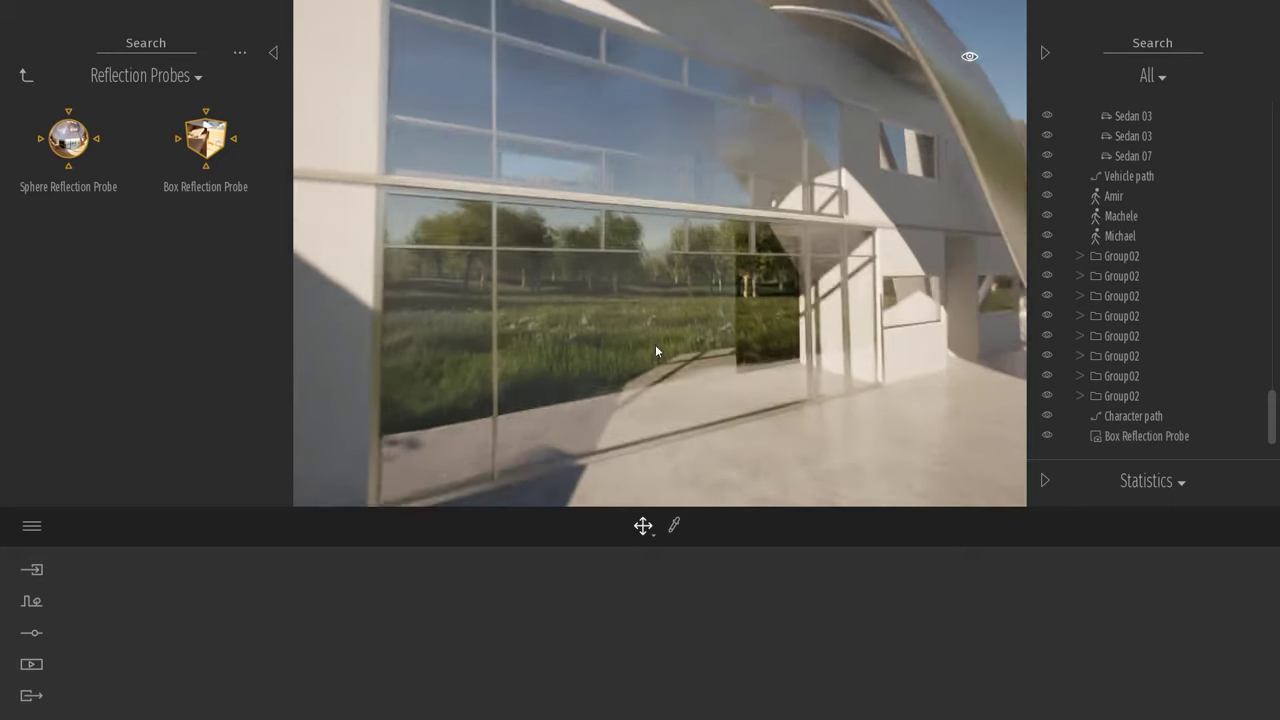
Pick the Windows material from the facade glazing and set its opacity to 15%.
{"action": "left_click", "coordinate": [675, 526]}
{"action": "left_click", "coordinate": [652, 331]}
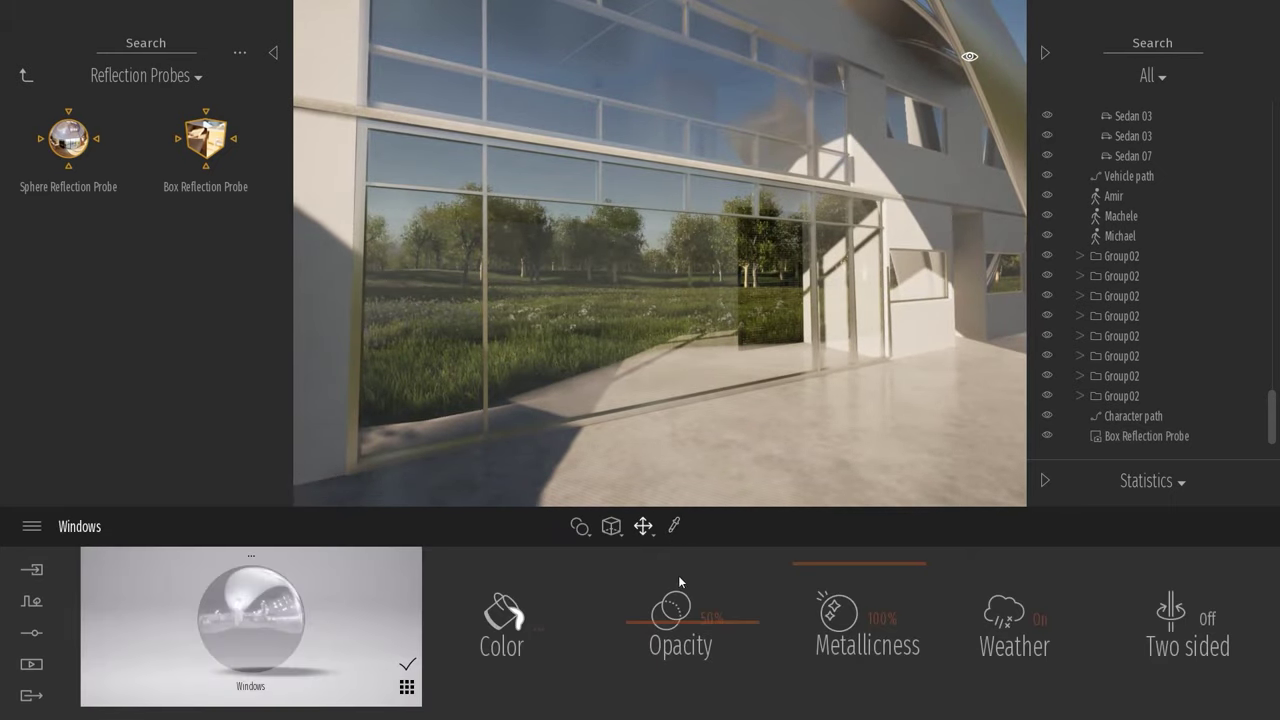
{"action": "left_click_drag", "start_coordinate": [668, 624], "coordinate": [666, 664]}
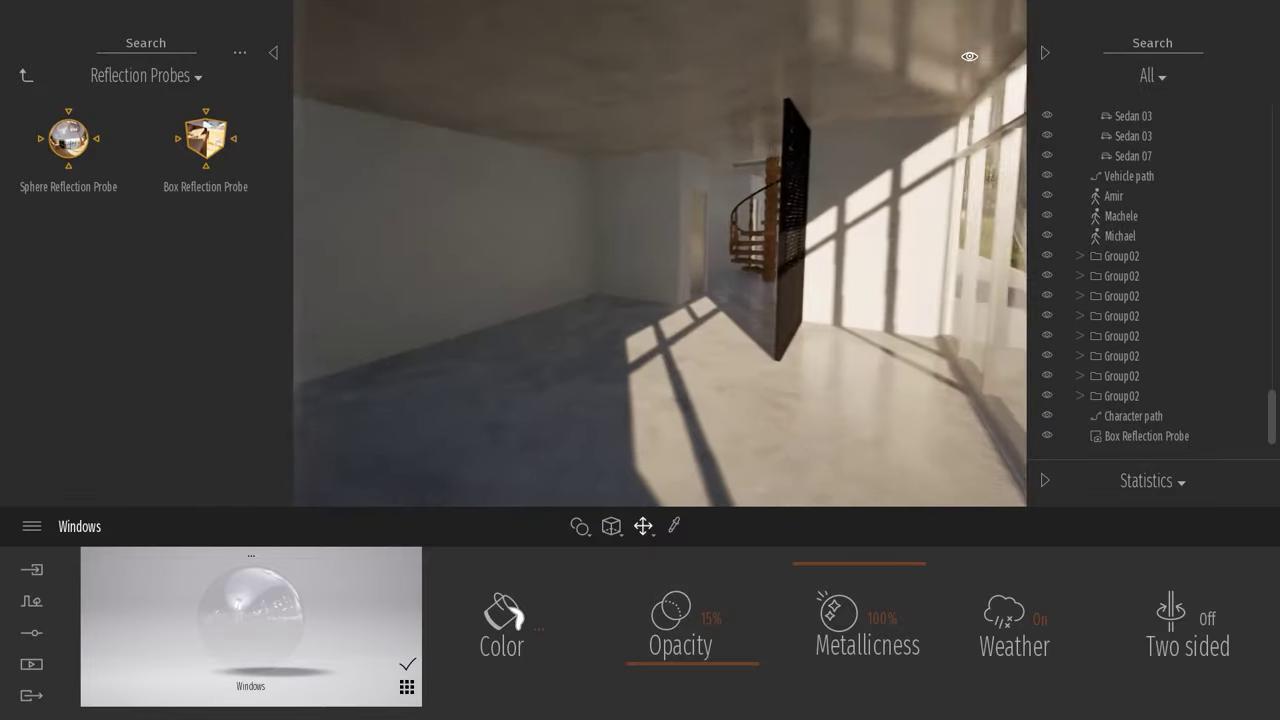
Place the Progressive dining table set from the living room tables on the floor of the ground-floor room.
{"action": "left_click", "coordinate": [26, 76]}
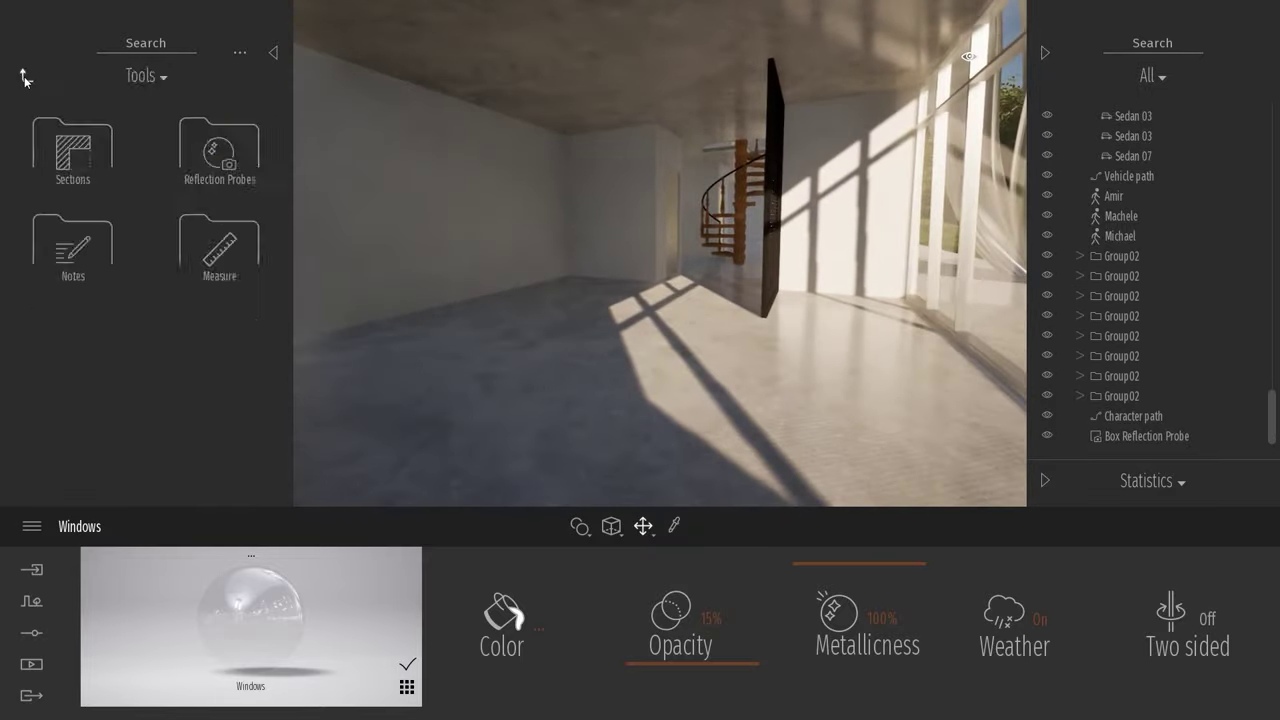
{"action": "left_click", "coordinate": [24, 76]}
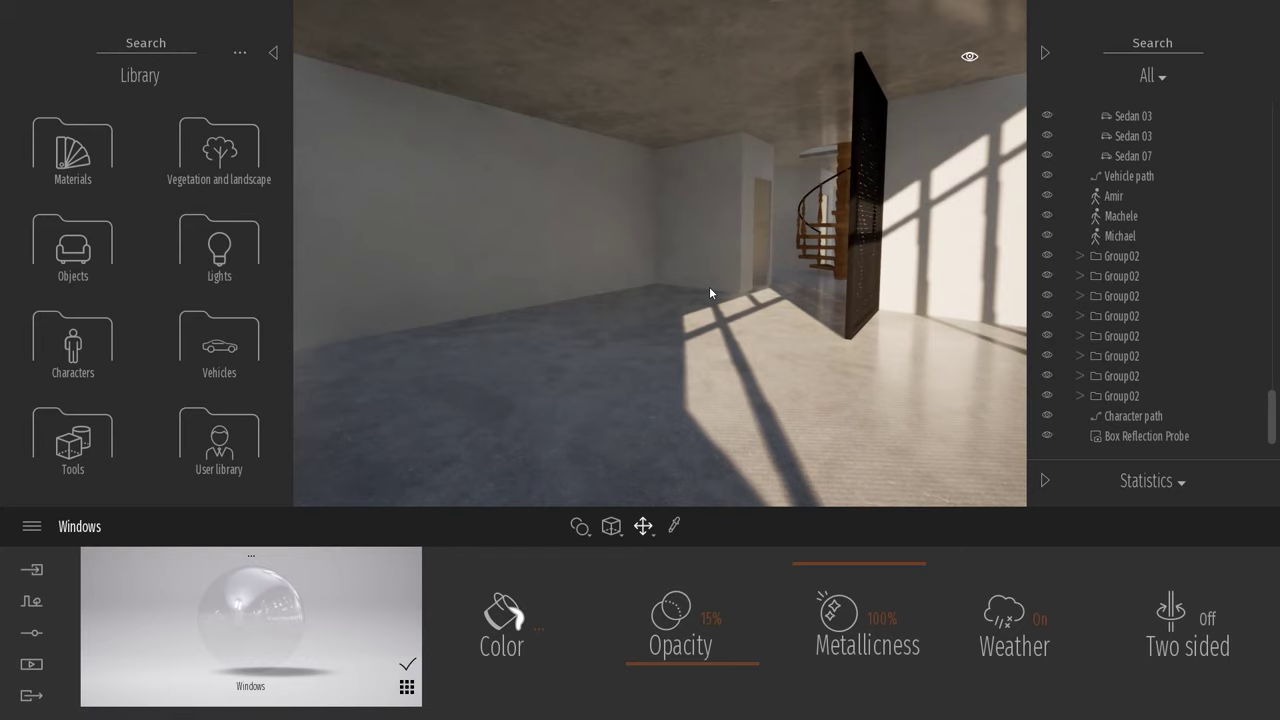
{"action": "left_click", "coordinate": [80, 255]}
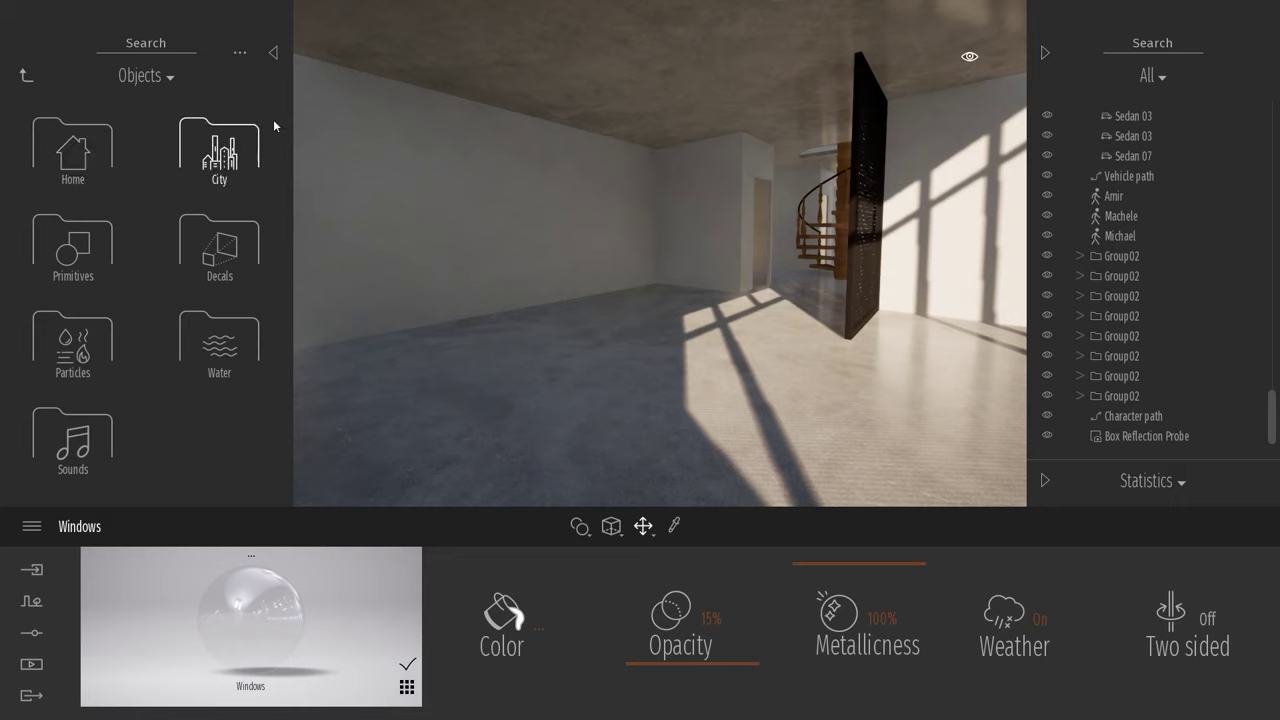
{"action": "left_click", "coordinate": [207, 131]}
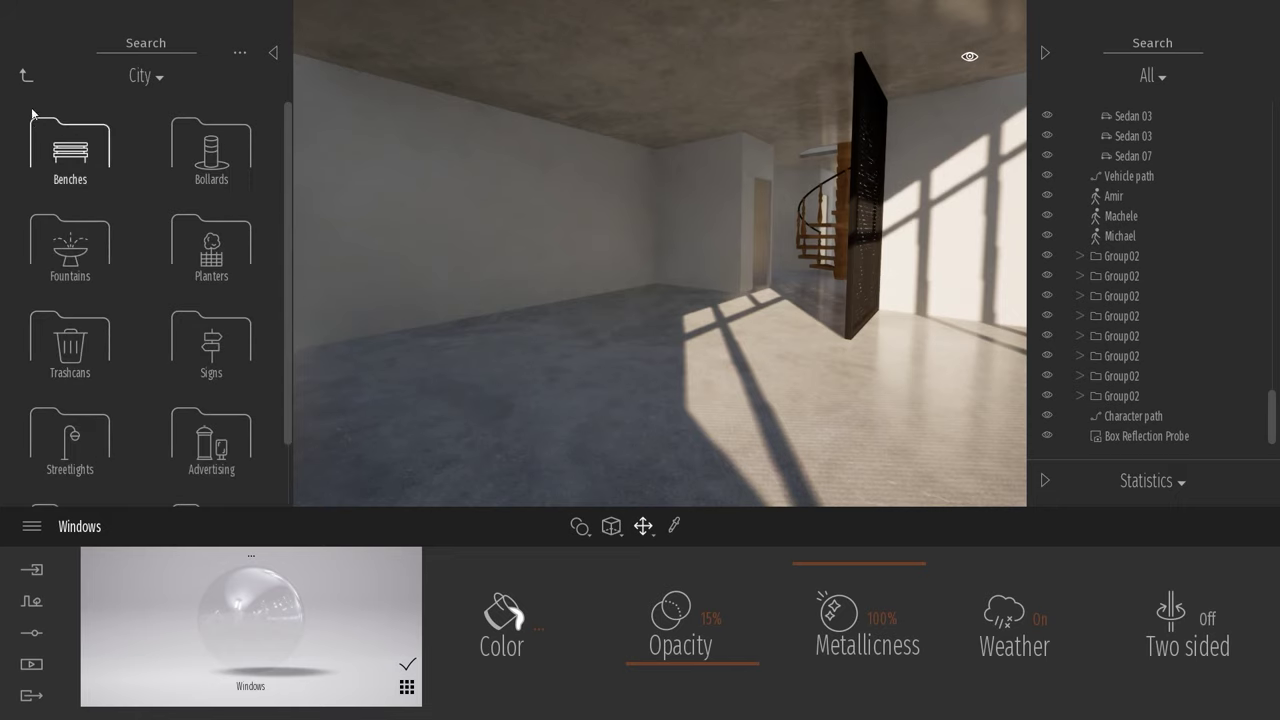
{"action": "left_click", "coordinate": [27, 77]}
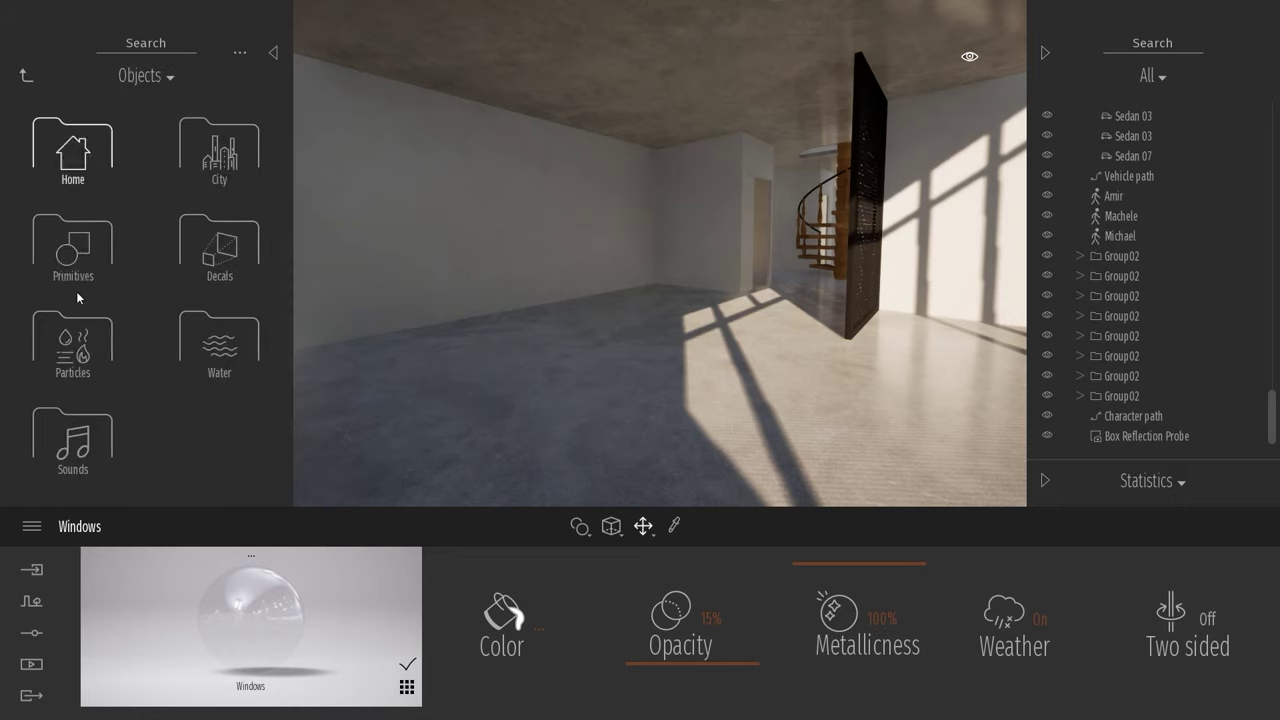
{"action": "left_click", "coordinate": [82, 150]}
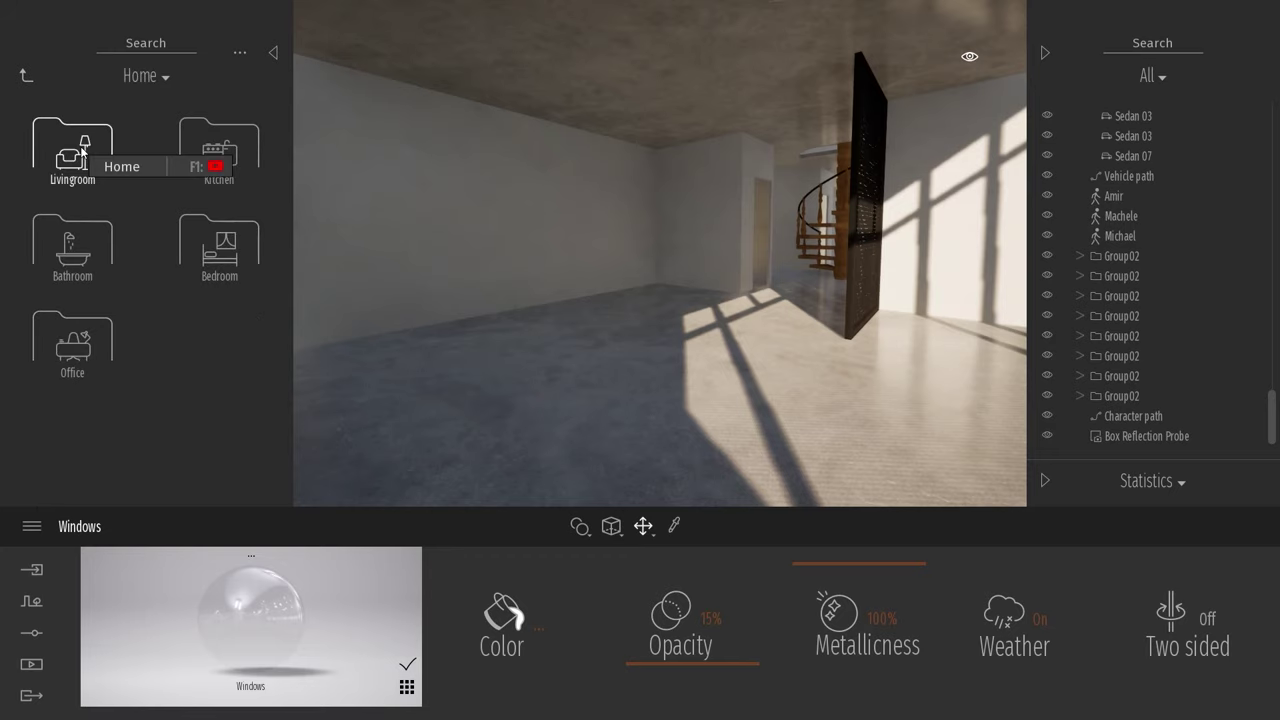
{"action": "left_click", "coordinate": [82, 158]}
{"action": "left_click", "coordinate": [72, 440]}
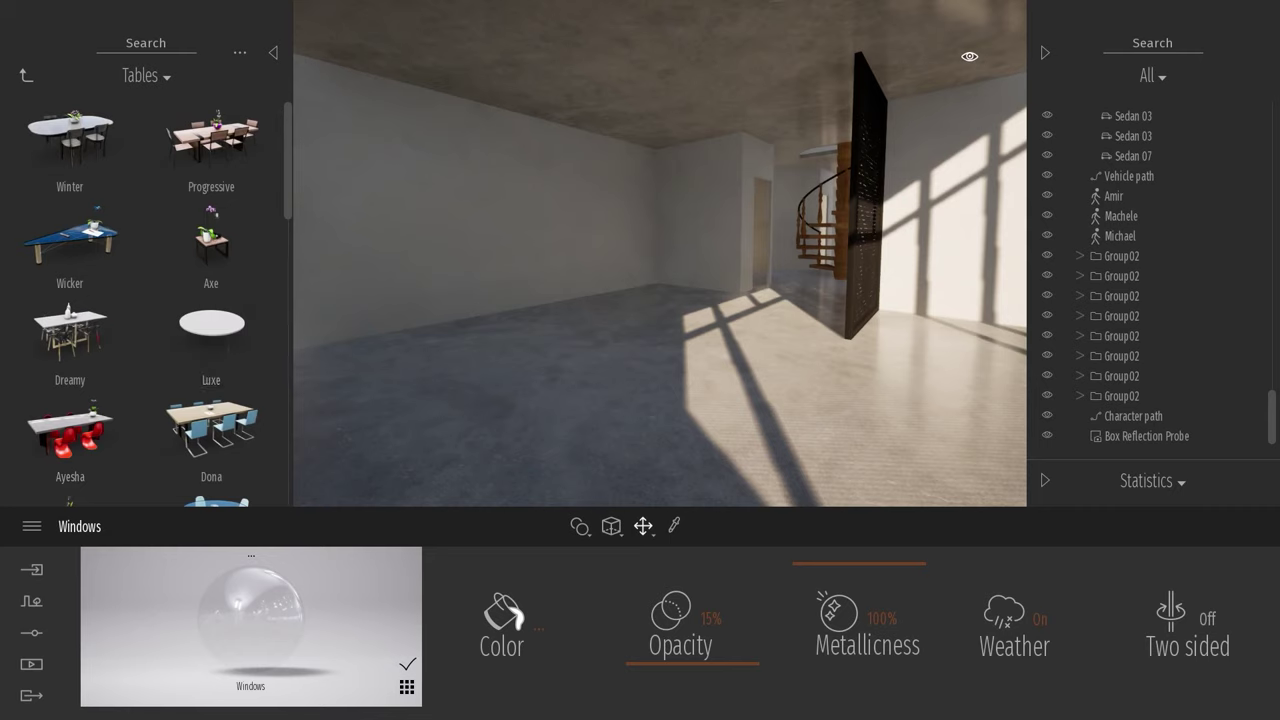
{"action": "left_click_drag", "start_coordinate": [236, 160], "coordinate": [648, 261]}
{"action": "left_click", "coordinate": [737, 324]}
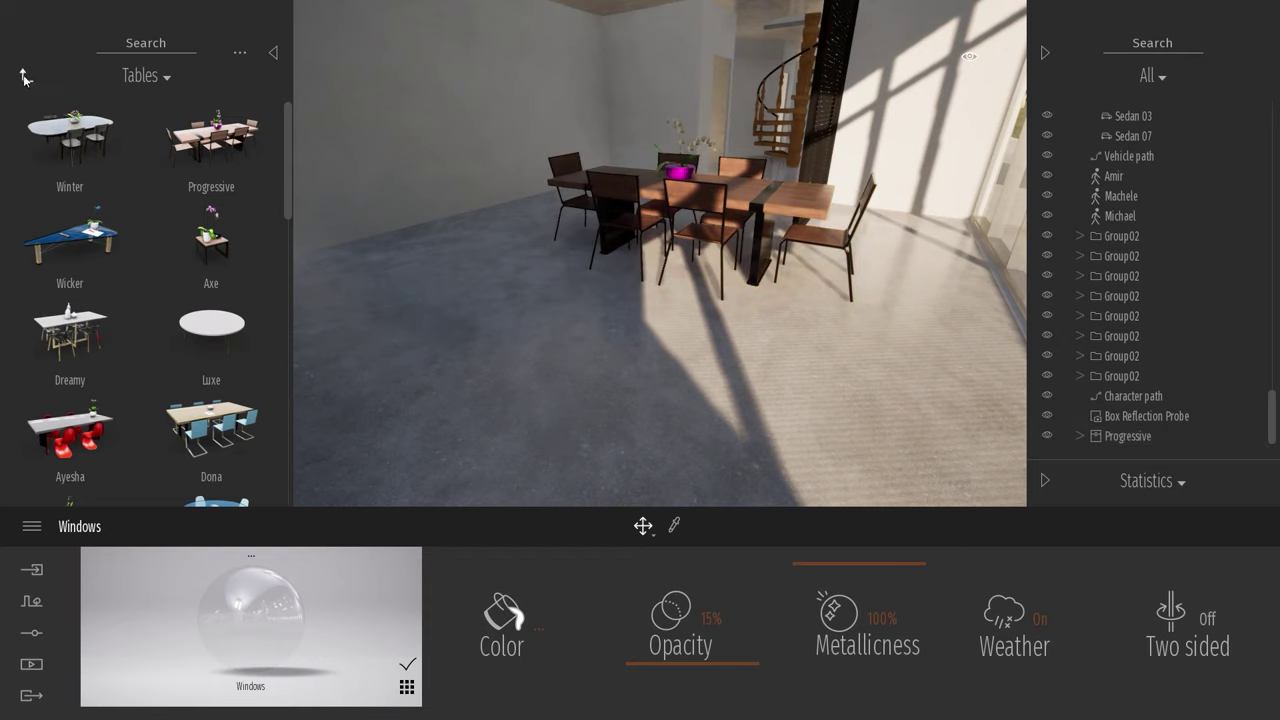
Hang the Frame Composition x8 decoration on the long wall beside the dining table.
{"action": "left_click", "coordinate": [24, 77]}
{"action": "left_click", "coordinate": [212, 432]}
{"action": "left_click_drag", "start_coordinate": [70, 140], "coordinate": [592, 212]}
{"action": "key", "text": "w"}
{"action": "right_click_drag", "start_coordinate": [592, 212], "coordinate": [592, 236]}
Place the Restruct shelf from the living room storage against the end wall between the dark screen and the glazing.
{"action": "left_click", "coordinate": [28, 80]}
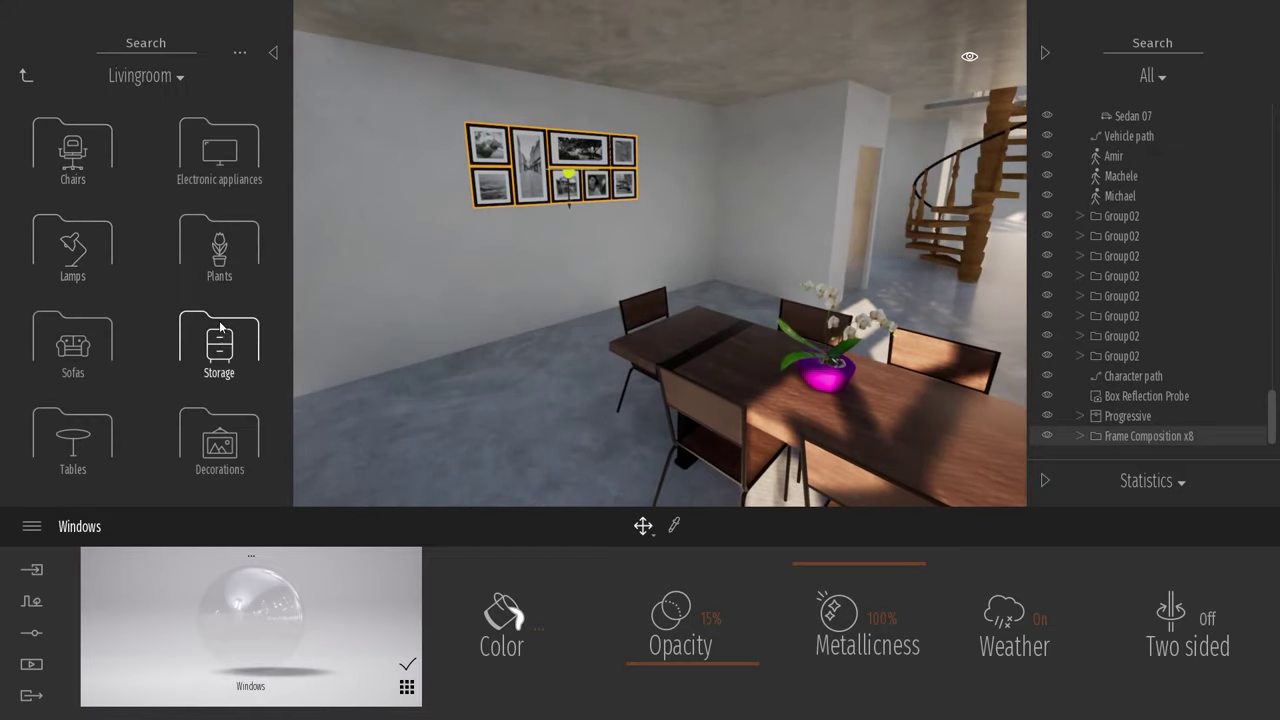
{"action": "left_click", "coordinate": [220, 328]}
{"action": "right_click_drag", "start_coordinate": [330, 225], "coordinate": [395, 215]}
{"action": "key", "text": "d"}
{"action": "left_click_drag", "start_coordinate": [374, 246], "coordinate": [702, 350]}
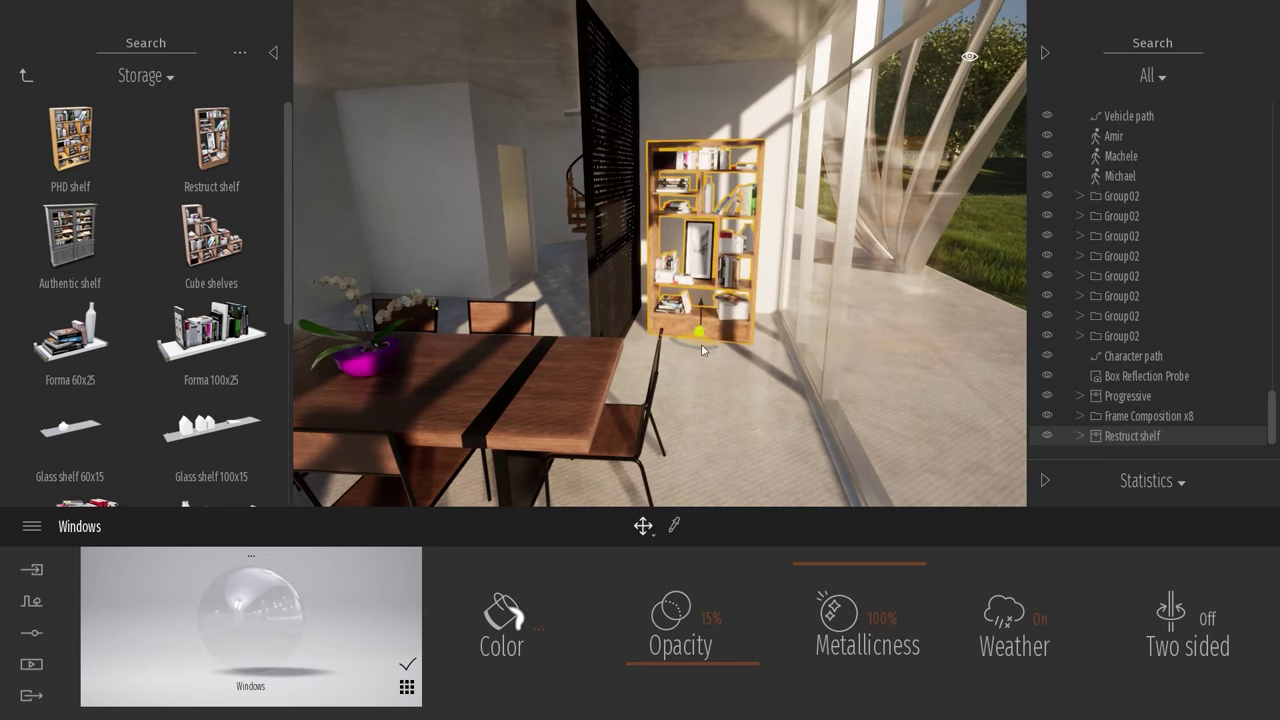
Scale the Restruct shelf slightly with the scale gizmo and deselect it.
{"action": "left_click", "coordinate": [638, 529]}
{"action": "left_click", "coordinate": [628, 424]}
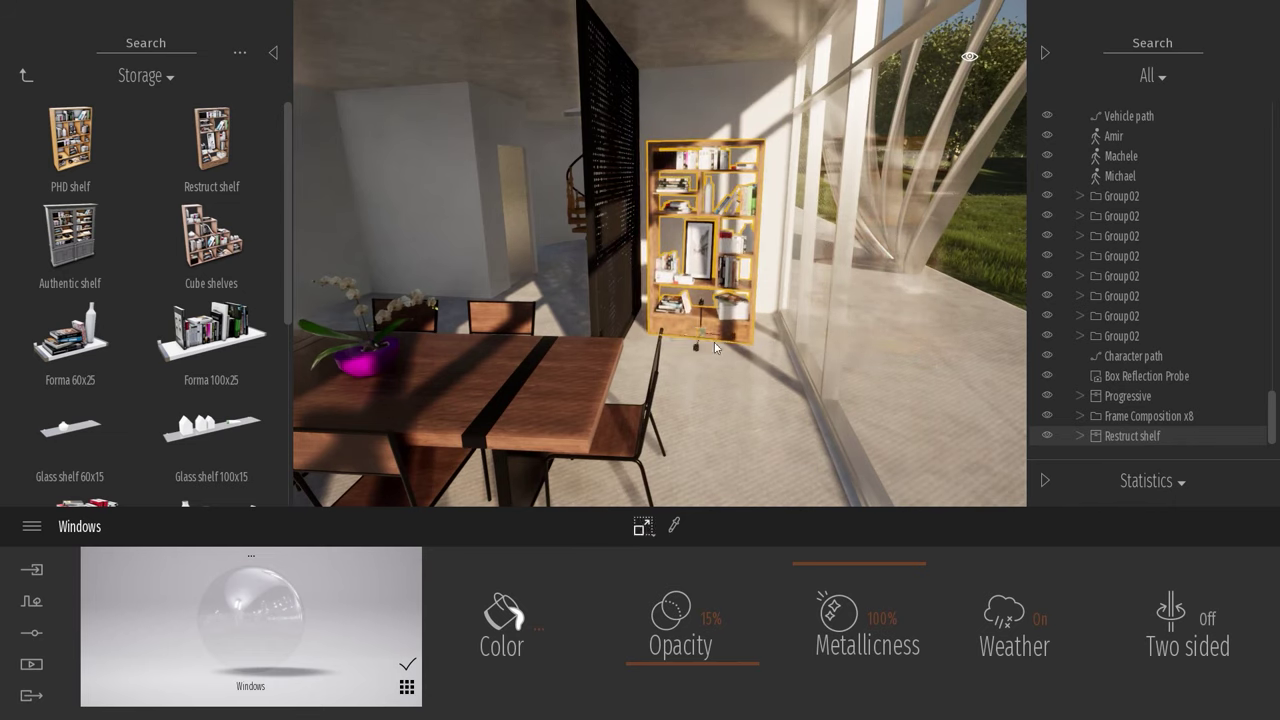
{"action": "mouse_move", "coordinate": [705, 333]}
{"action": "left_mouse_down"}
{"action": "mouse_move", "coordinate": [707, 300]}
{"action": "mouse_move", "coordinate": [701, 324]}
{"action": "left_mouse_up"}
{"action": "key", "text": "Escape"}
Place a Monstera plant from the living room plants on the floor beside the spiral staircase.
{"action": "right_click_drag", "start_coordinate": [825, 368], "coordinate": [709, 257]}
{"action": "key", "text": "s"}
{"action": "key", "text": "w"}
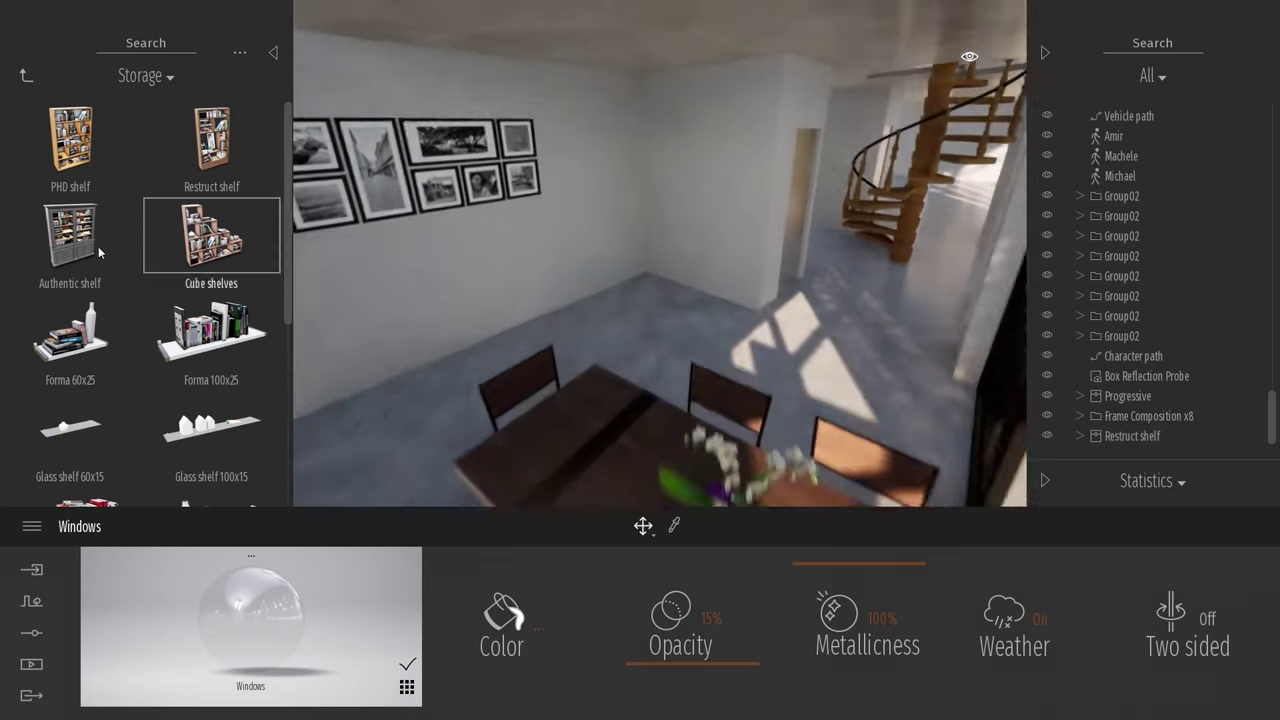
{"action": "left_click", "coordinate": [27, 74]}
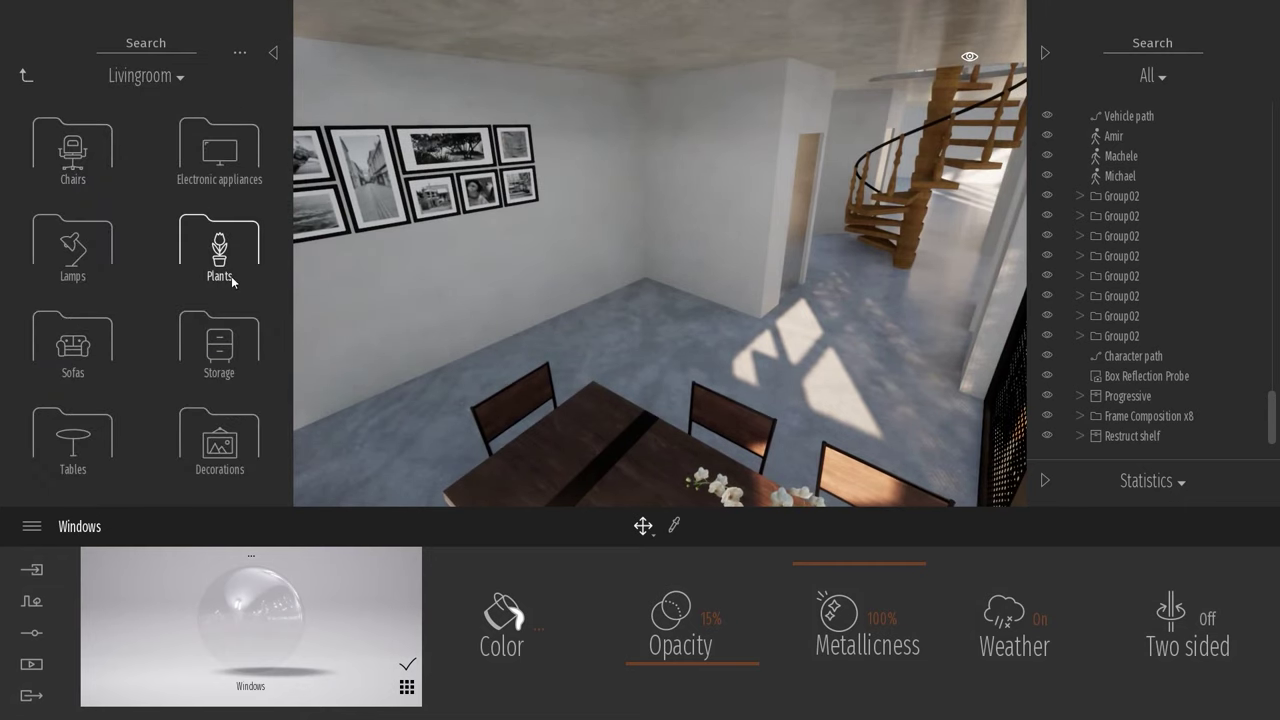
{"action": "left_click", "coordinate": [219, 245]}
{"action": "scroll", "coordinate": [285, 288], "scroll_direction": "down", "scroll_amount": 3}
{"action": "left_click_drag", "start_coordinate": [285, 288], "coordinate": [894, 278]}
Add Kentia, Beaucarnea and Ficus Golden King plants in the room corner beside the picture frames.
{"action": "scroll", "coordinate": [161, 314], "scroll_direction": "down", "scroll_amount": 3}
{"action": "left_click_drag", "start_coordinate": [75, 368], "coordinate": [604, 334]}
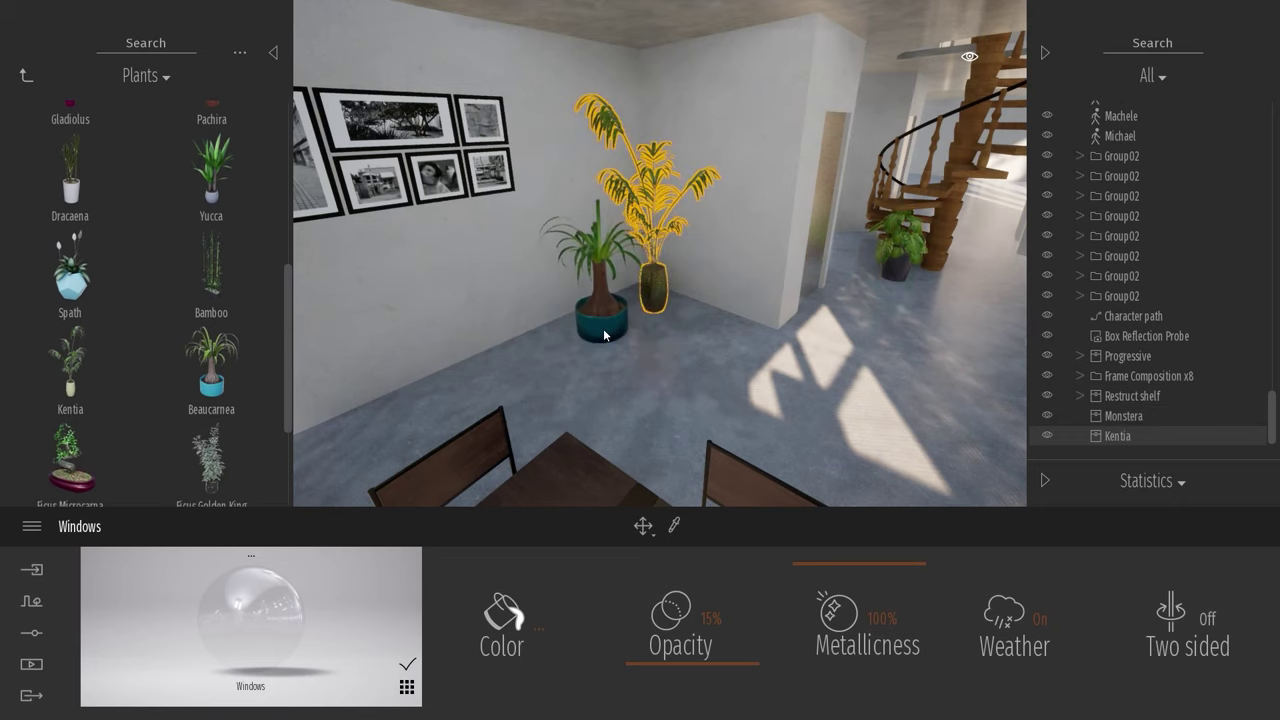
{"action": "scroll", "coordinate": [180, 422], "scroll_direction": "down", "scroll_amount": 1}
{"action": "left_click_drag", "start_coordinate": [211, 412], "coordinate": [730, 360]}
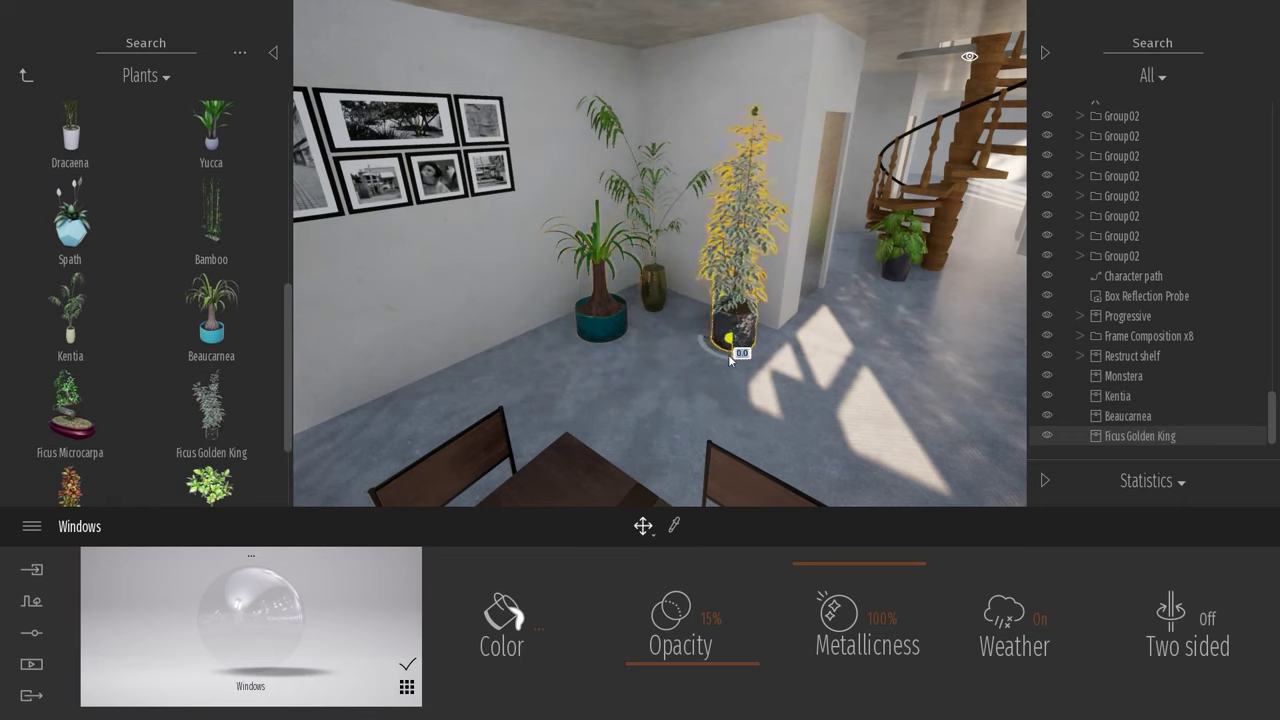
{"action": "left_click", "coordinate": [817, 258]}
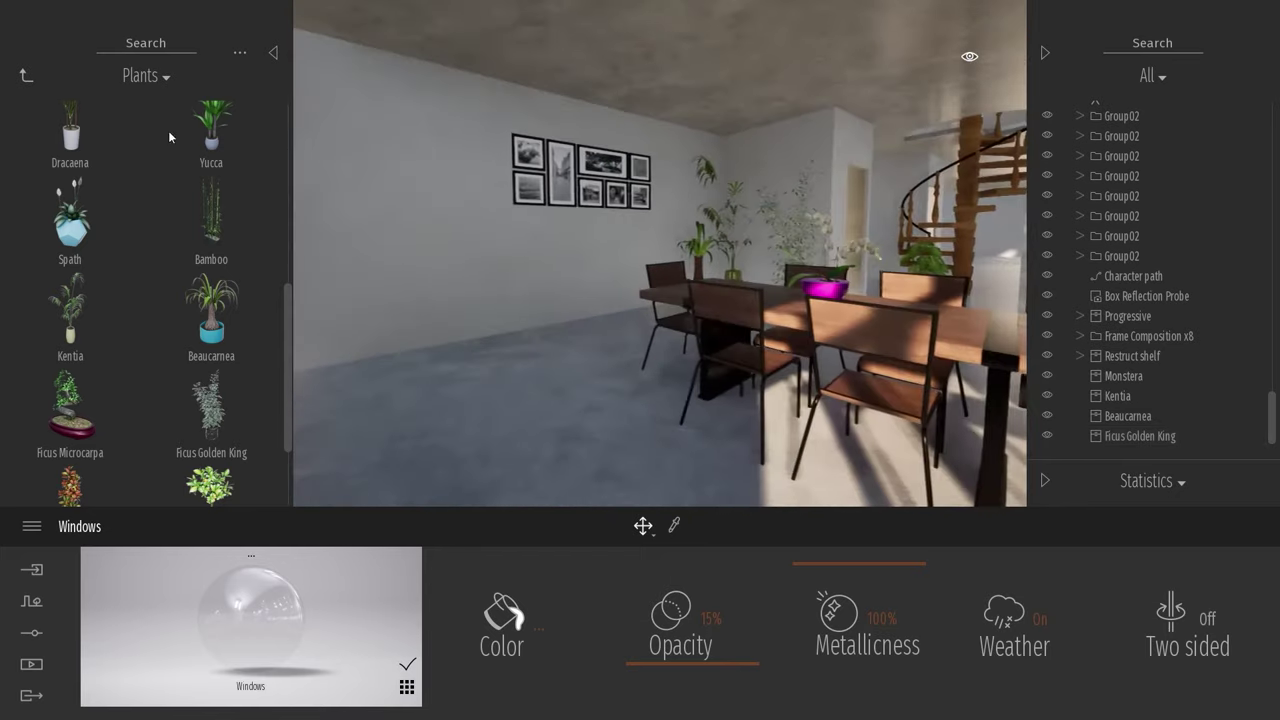
Place the Nightstand 02 dresser from the bedroom storage on the floor near the wall with the picture frames.
{"action": "left_click", "coordinate": [27, 76]}
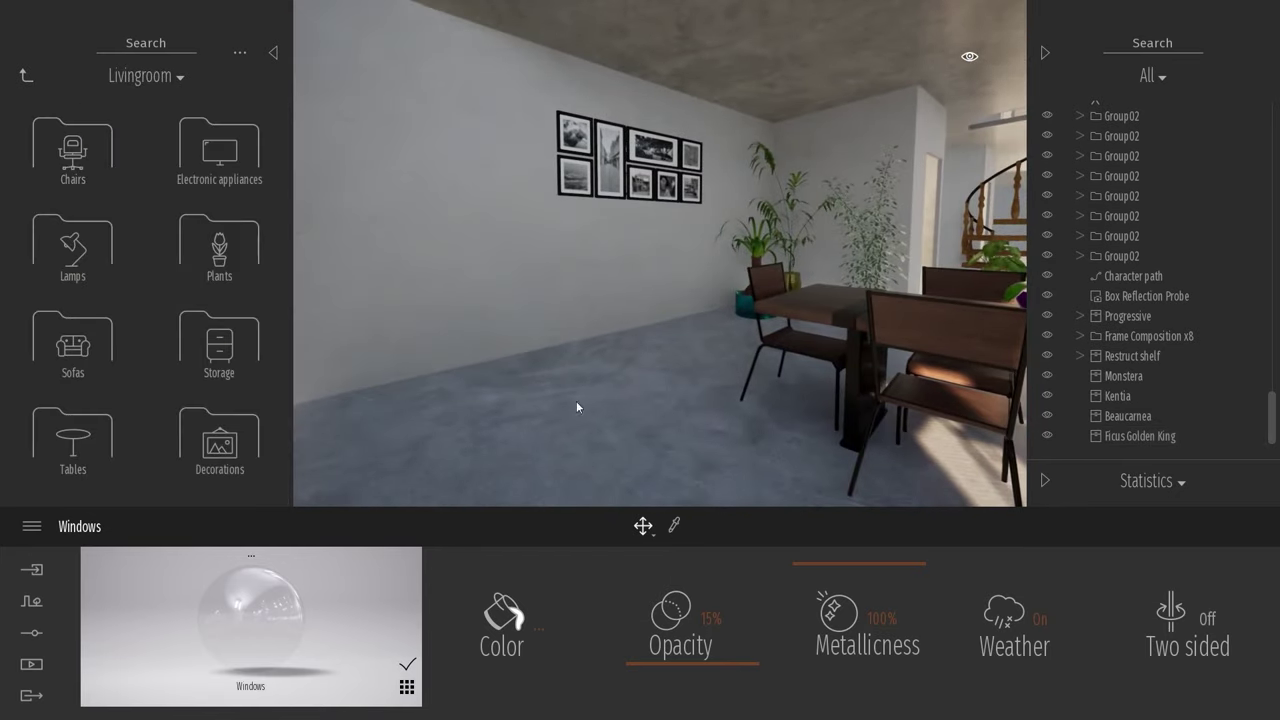
{"action": "left_click", "coordinate": [24, 76]}
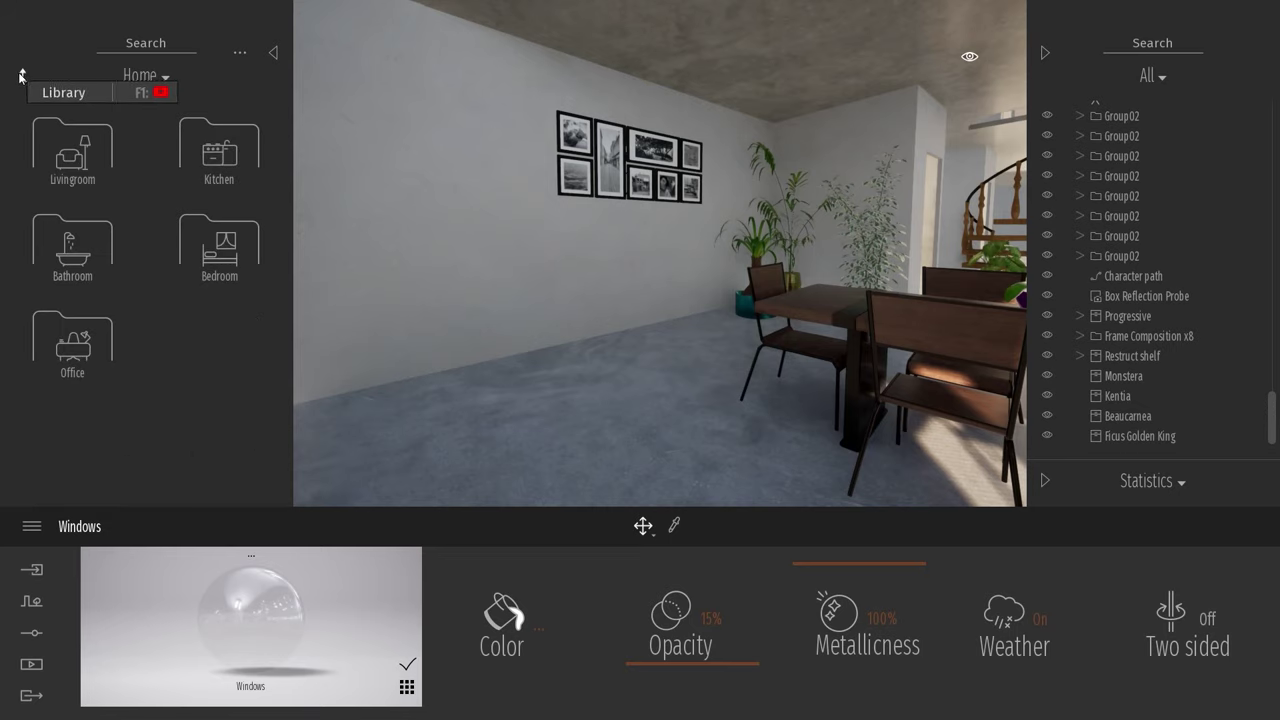
{"action": "left_click", "coordinate": [222, 255]}
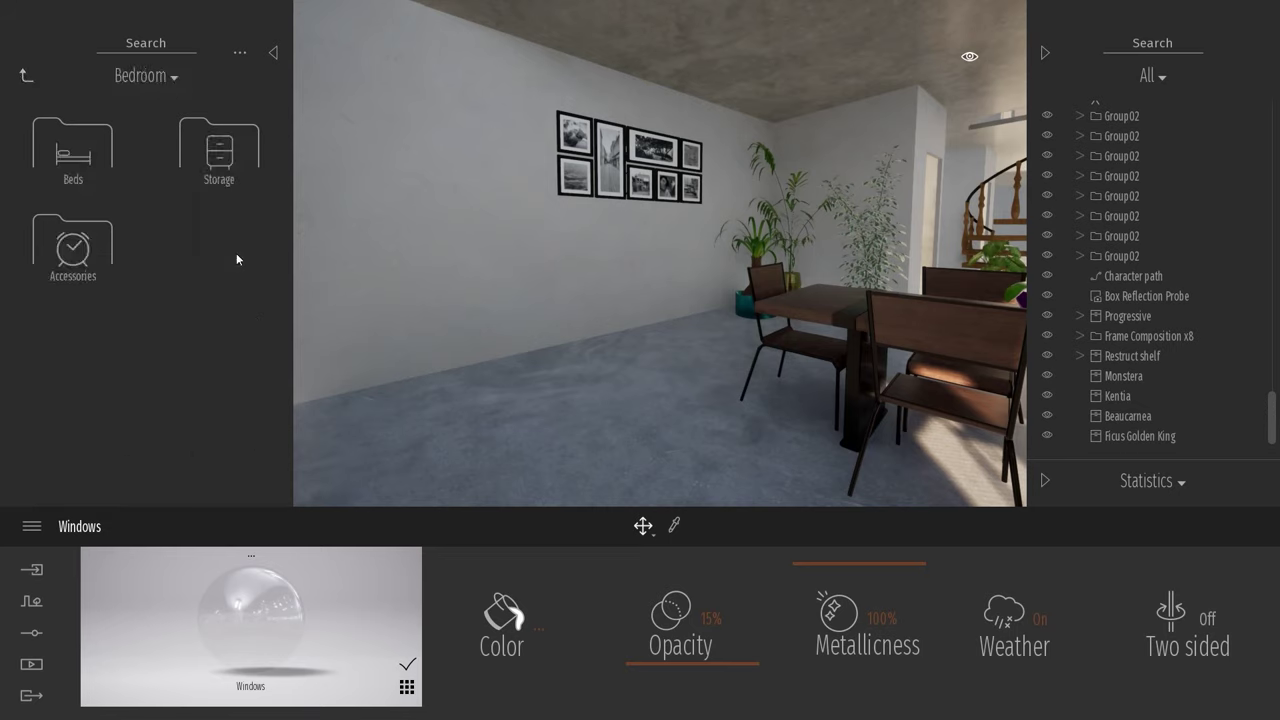
{"action": "left_click", "coordinate": [226, 163]}
{"action": "scroll", "coordinate": [174, 256], "scroll_direction": "down", "scroll_amount": 2}
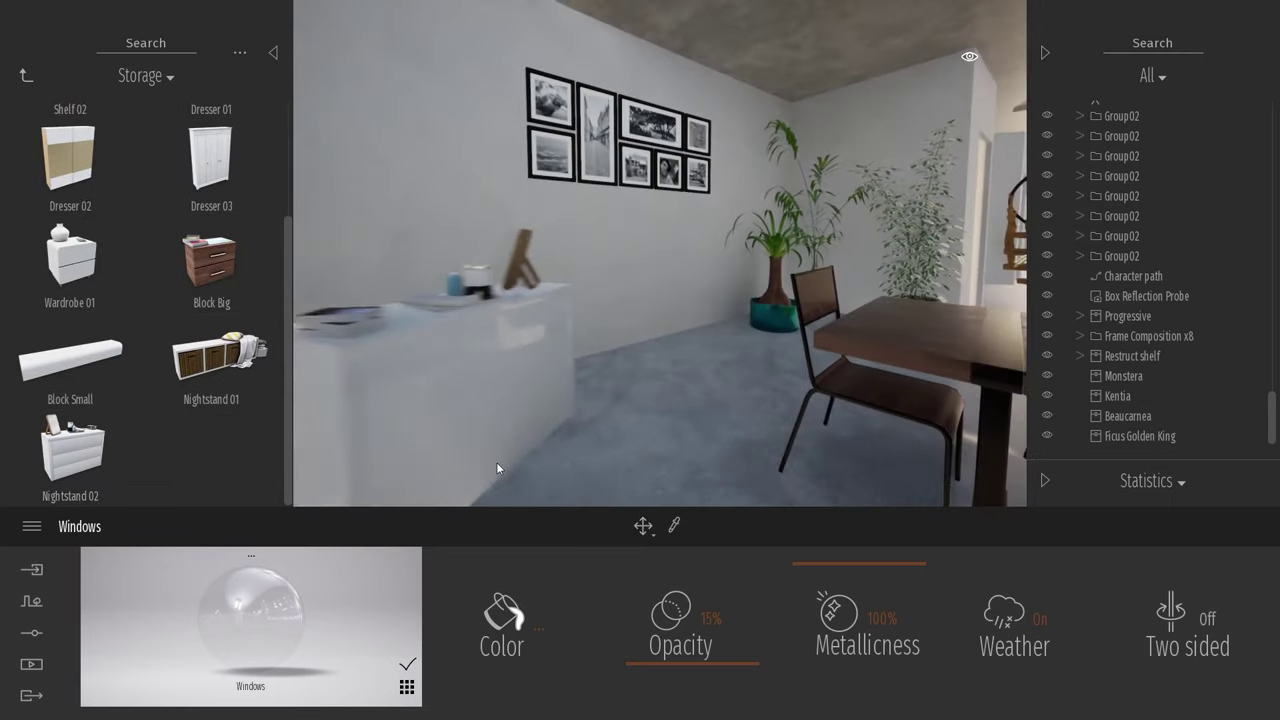
{"action": "left_click_drag", "start_coordinate": [497, 463], "coordinate": [496, 463]}
{"action": "right_click_drag", "start_coordinate": [674, 388], "coordinate": [645, 435]}
{"action": "left_click_drag", "start_coordinate": [529, 404], "coordinate": [433, 118]}
{"action": "right_click_drag", "start_coordinate": [516, 230], "coordinate": [487, 197]}
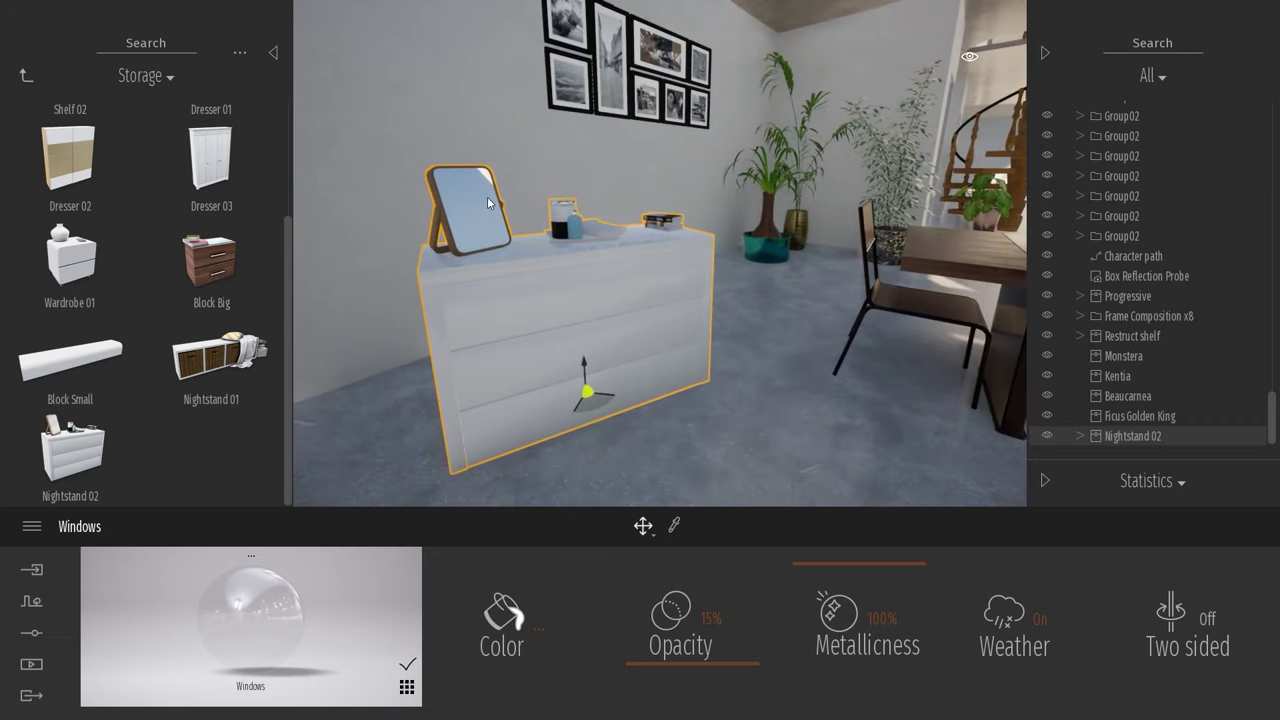
Delete the accessories SM_Accessory05, SM_Accessory10 and SM_Book16 from the top of Nightstand 02.
{"action": "left_click", "coordinate": [1080, 436]}
{"action": "left_click", "coordinate": [1147, 397]}
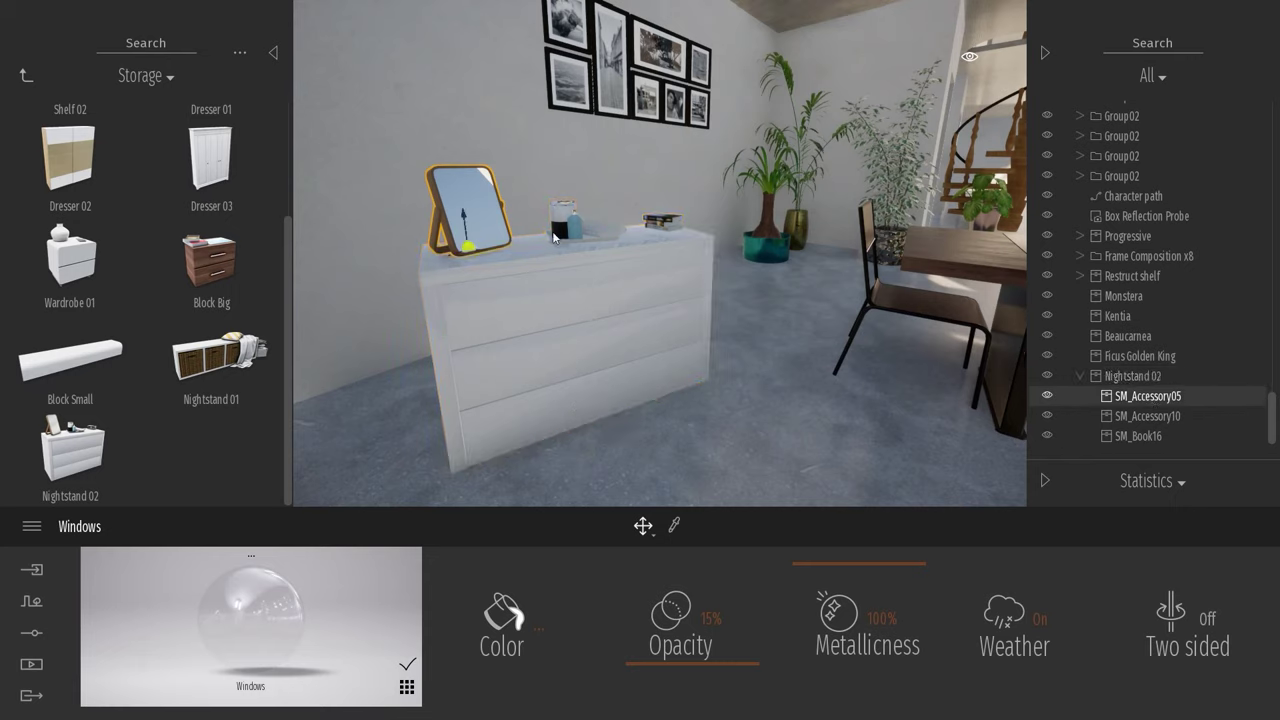
{"action": "left_click", "coordinate": [1147, 437], "text": "shift"}
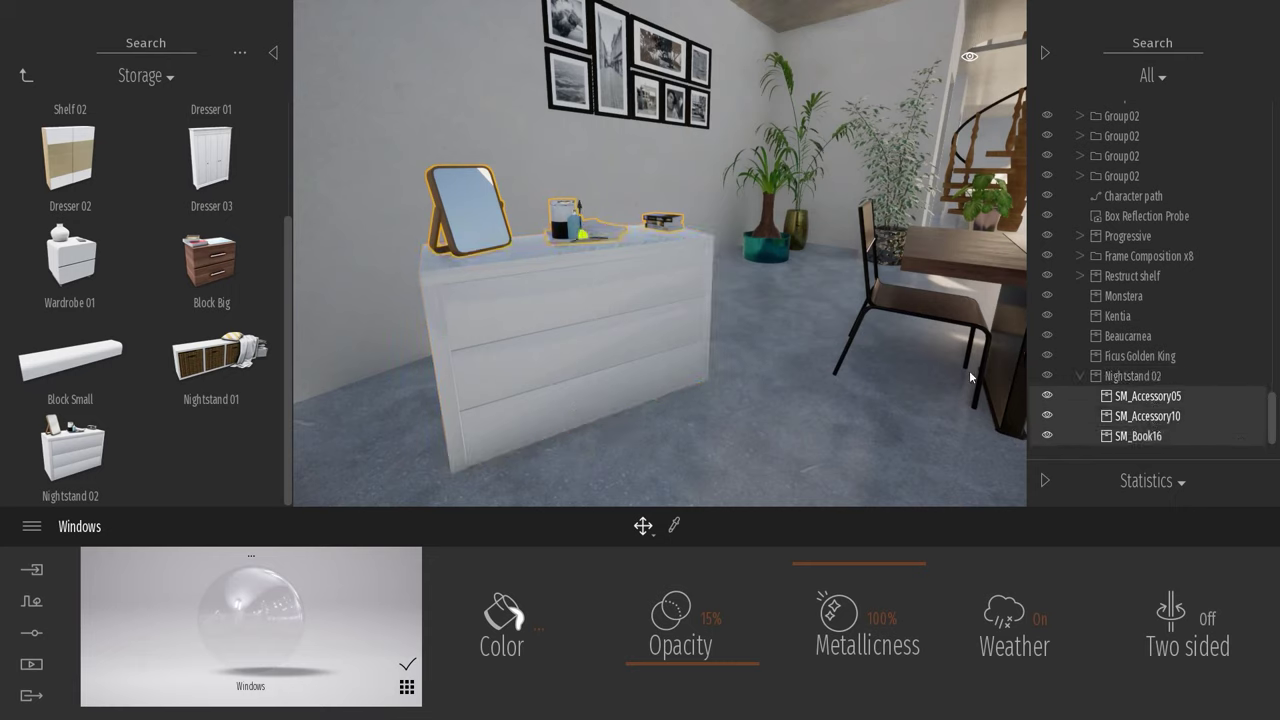
{"action": "key", "text": "Delete"}
Duplicate the emptied Nightstand 02 and set the copy end to end with the original.
{"action": "left_click", "coordinate": [680, 290]}
{"action": "middle_click_drag", "start_coordinate": [680, 290], "coordinate": [640, 425], "text": "shift"}
{"action": "left_click_drag", "start_coordinate": [642, 445], "coordinate": [690, 284]}
Select both dressers and move them together against the wall below the picture frames.
{"action": "left_click", "coordinate": [598, 454]}
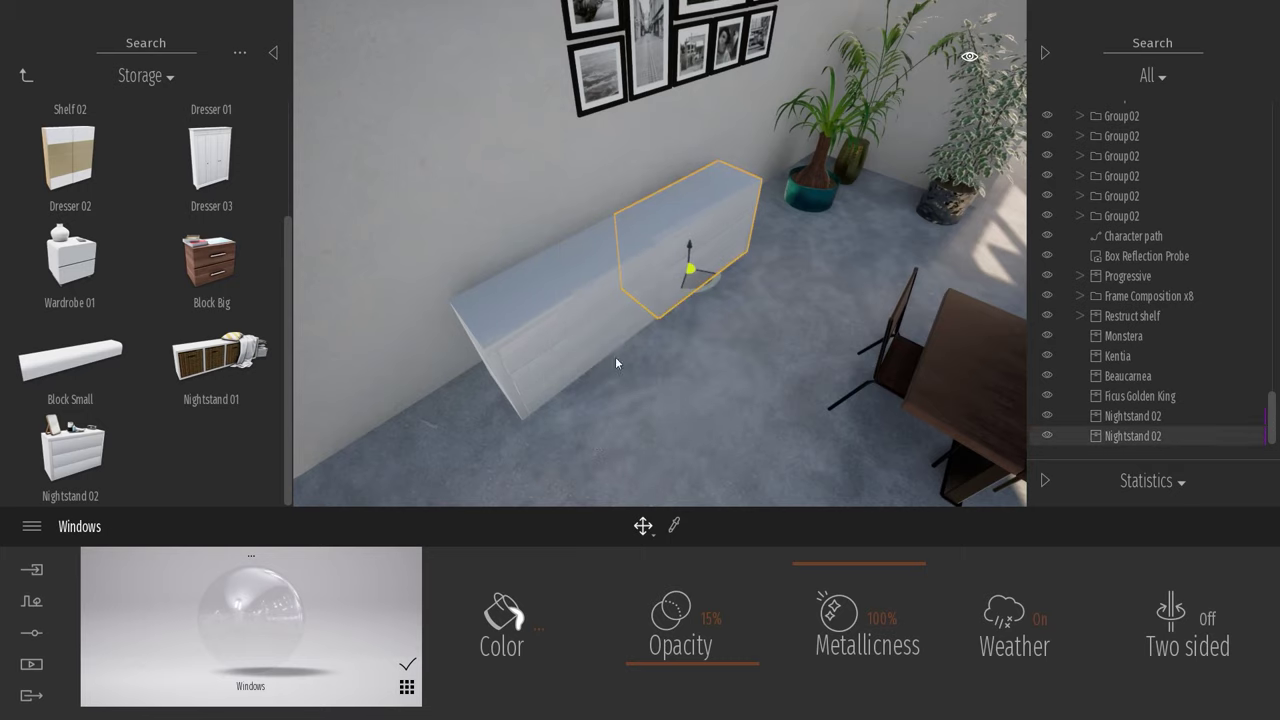
{"action": "left_click", "coordinate": [593, 305], "text": "ctrl"}
{"action": "left_click_drag", "start_coordinate": [658, 311], "coordinate": [682, 276]}
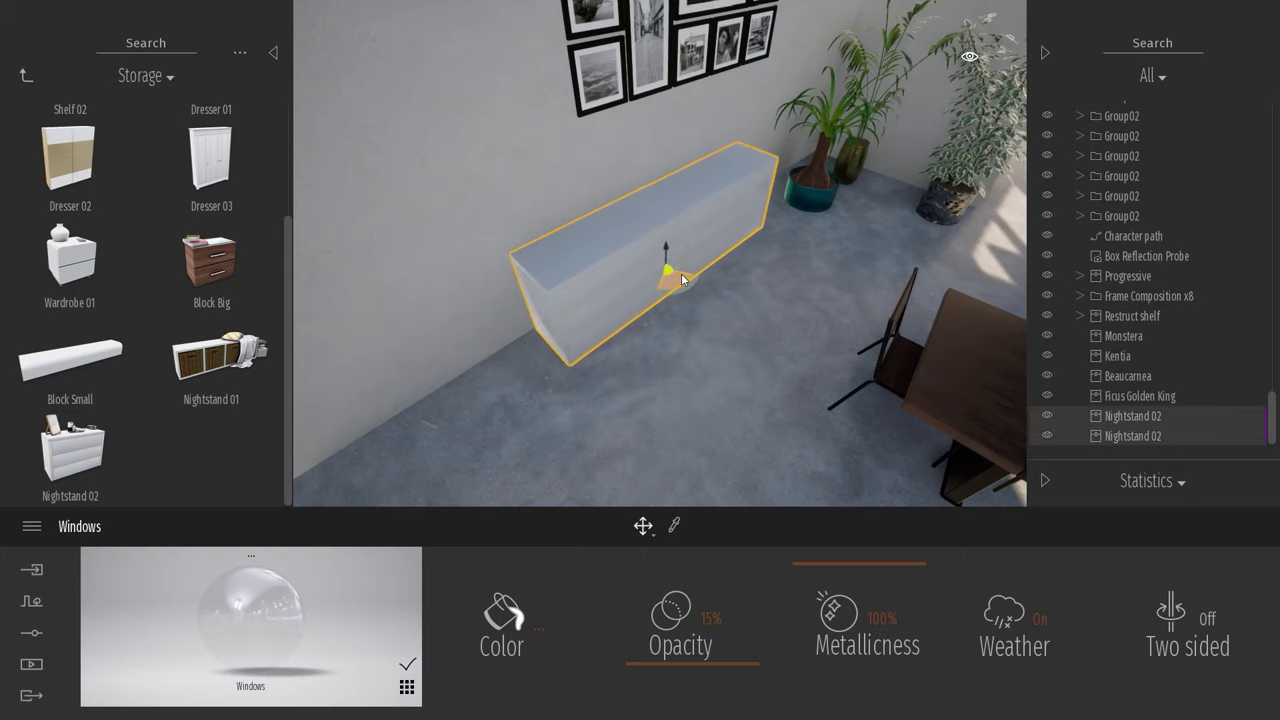
{"action": "left_click", "coordinate": [802, 378]}
Sample the brown wood material from the dining table top with the material picker.
{"action": "middle_click_drag", "start_coordinate": [802, 378], "coordinate": [802, 335], "text": "shift"}
{"action": "right_click_drag", "start_coordinate": [520, 350], "coordinate": [615, 330]}
{"action": "right_click_drag", "start_coordinate": [745, 292], "coordinate": [732, 304]}
{"action": "key", "text": "w"}
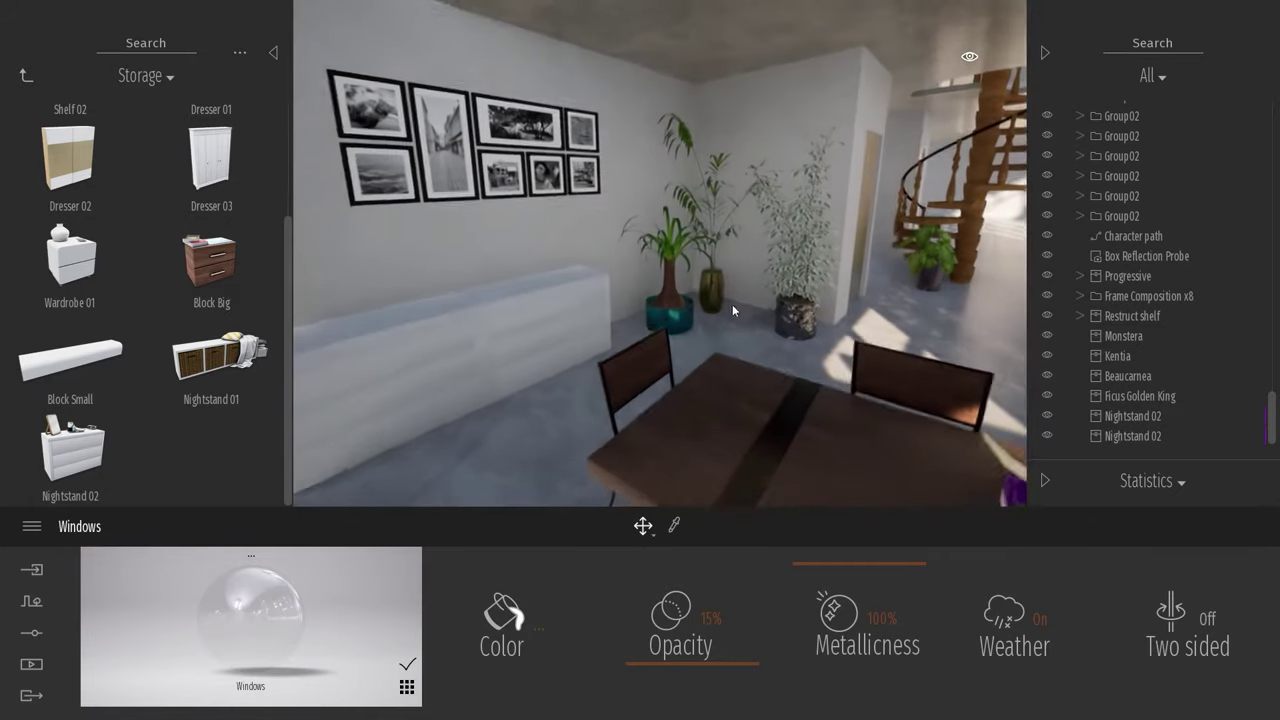
{"action": "left_click", "coordinate": [674, 527]}
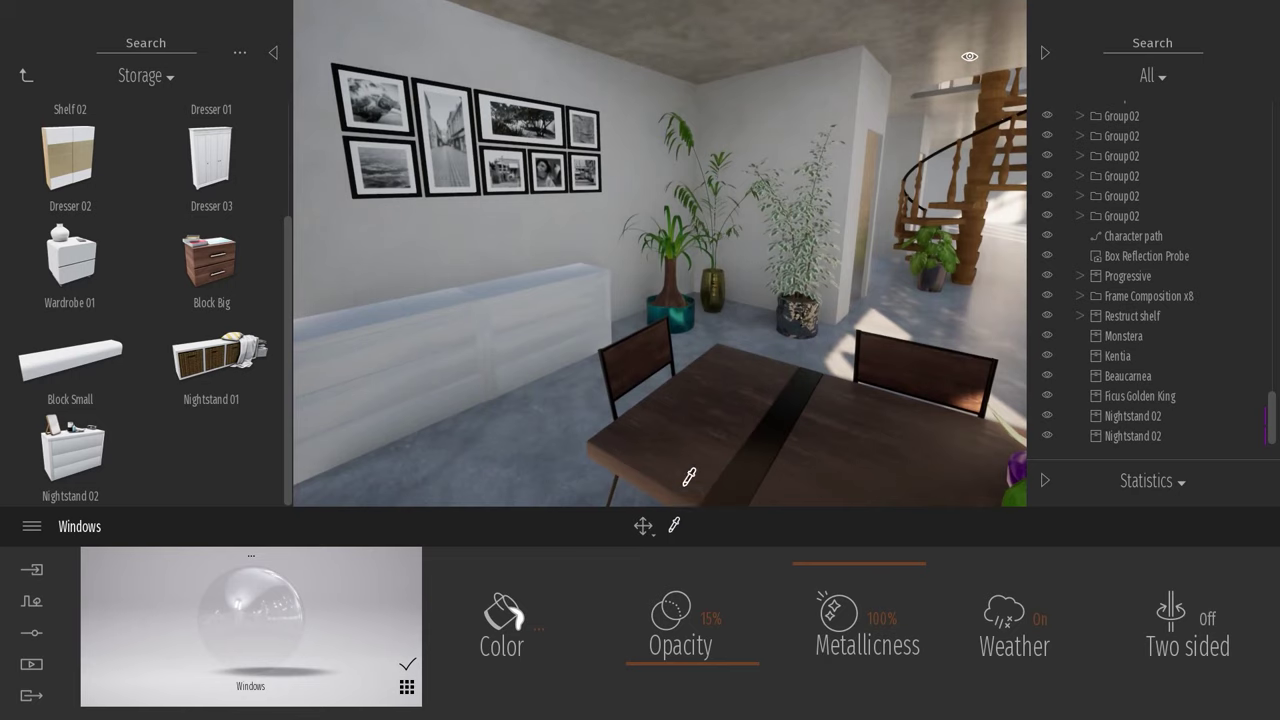
{"action": "left_click", "coordinate": [705, 410]}
Apply the MI_Wood02Tint01 wood material to both Nightstand 02 dressers below the picture frames.
{"action": "right_click_drag", "start_coordinate": [700, 425], "coordinate": [650, 430]}
{"action": "key", "text": "w"}
{"action": "left_click_drag", "start_coordinate": [228, 606], "coordinate": [483, 470]}
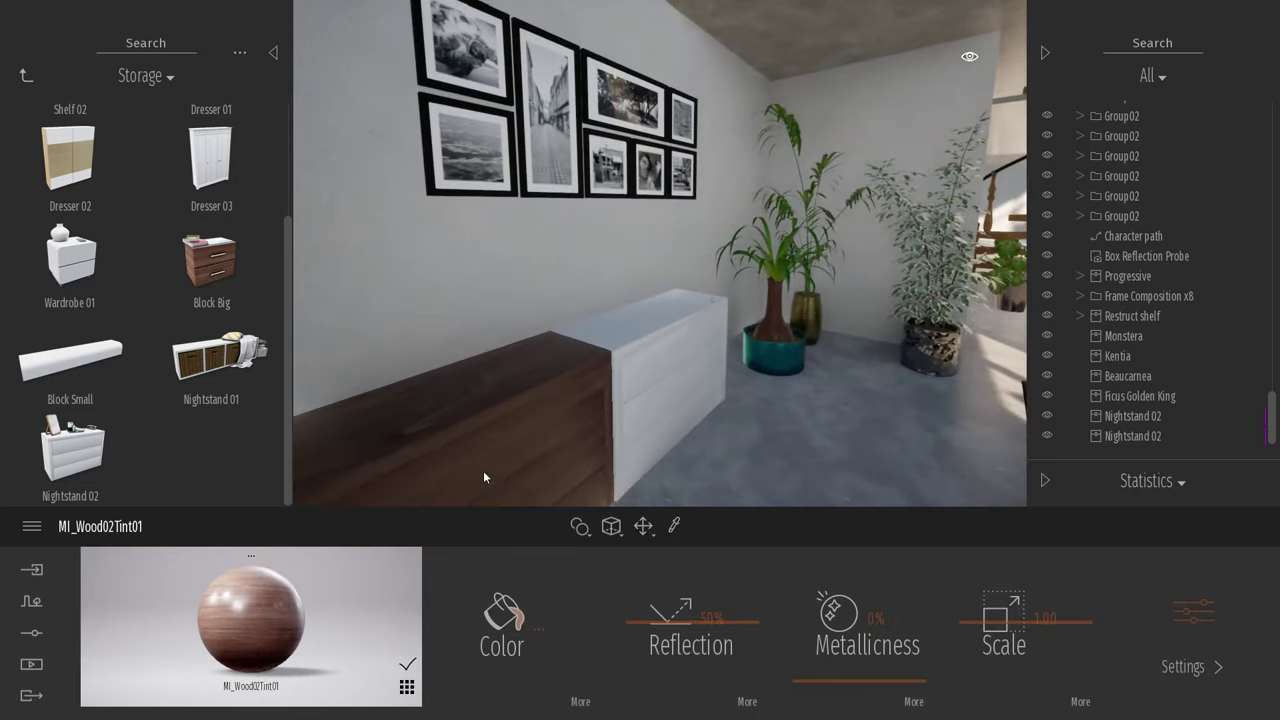
{"action": "left_click_drag", "start_coordinate": [285, 611], "coordinate": [642, 373]}
{"action": "right_click_drag", "start_coordinate": [675, 445], "coordinate": [700, 434]}
{"action": "key", "text": "s"}
{"action": "right_click_drag", "start_coordinate": [530, 294], "coordinate": [545, 287]}
{"action": "key", "text": "s"}
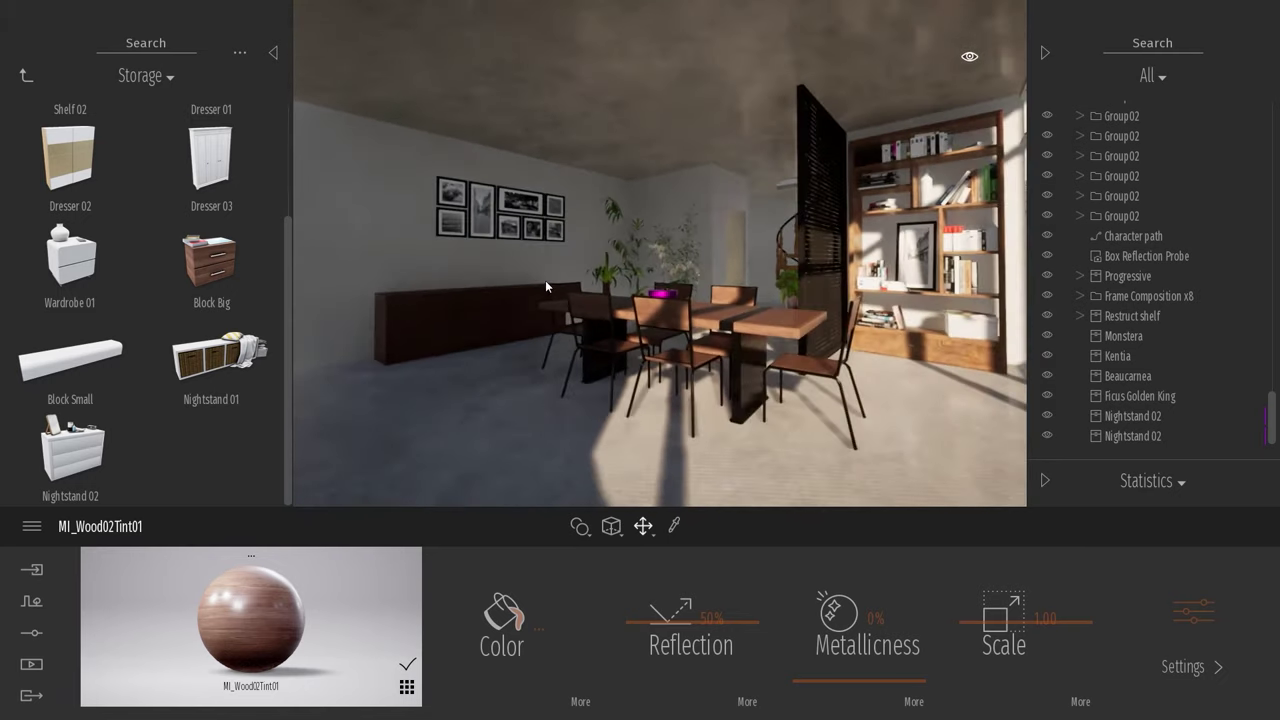
Apply MI_Wood02Tint01 to the bookshelf beside the perforated black partition and leave the shelf deselected.
{"action": "right_click_drag", "start_coordinate": [623, 386], "coordinate": [645, 381]}
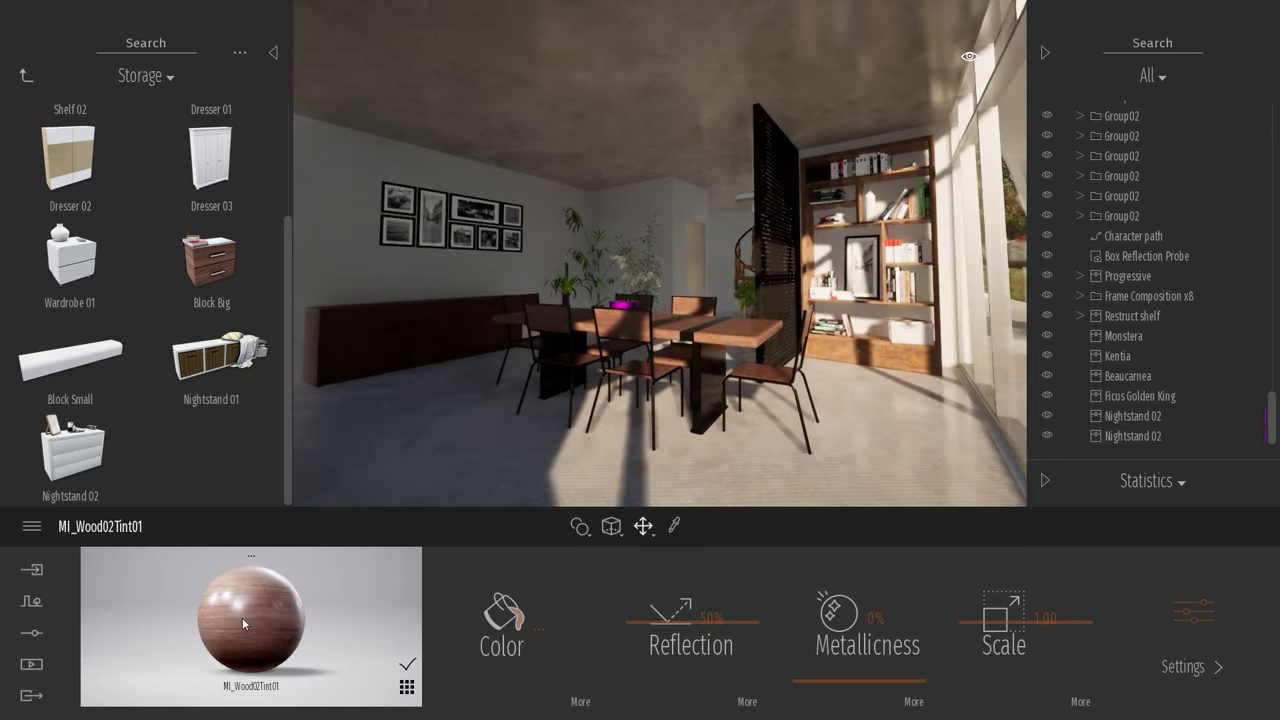
{"action": "key", "text": "d"}
{"action": "key", "text": "w"}
{"action": "left_click_drag", "start_coordinate": [242, 622], "coordinate": [944, 404]}
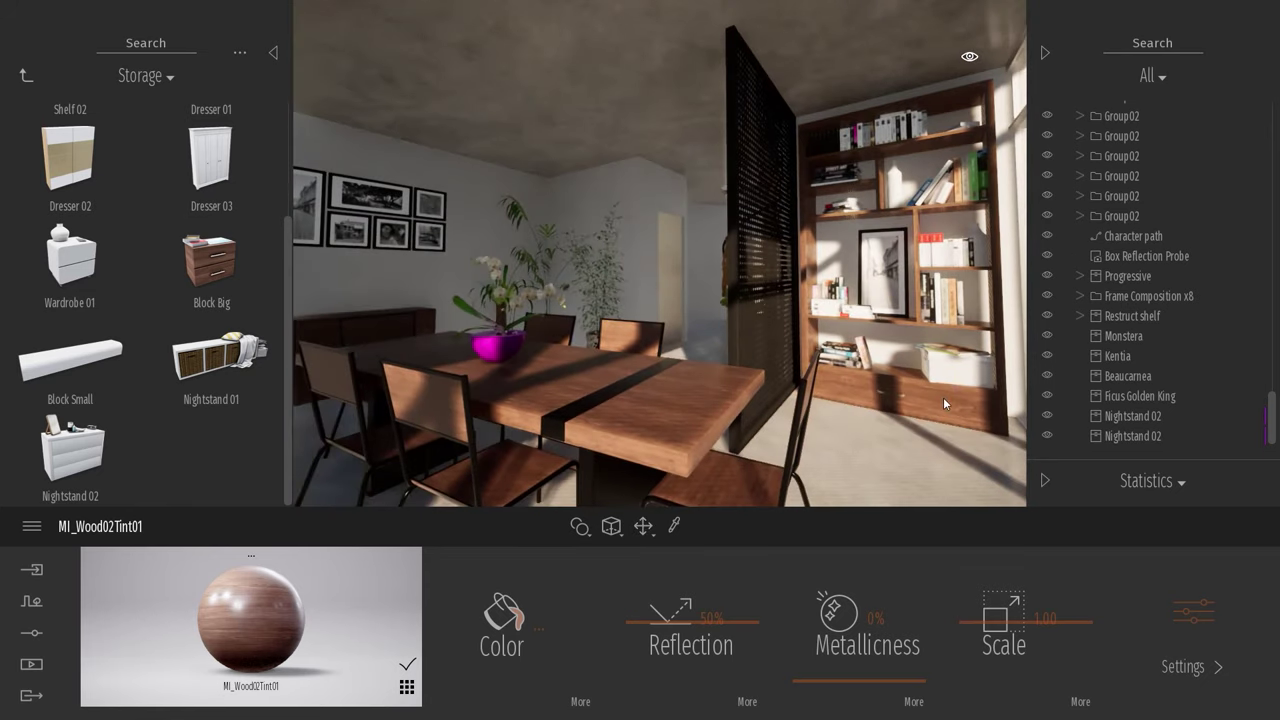
{"action": "key", "text": "s"}
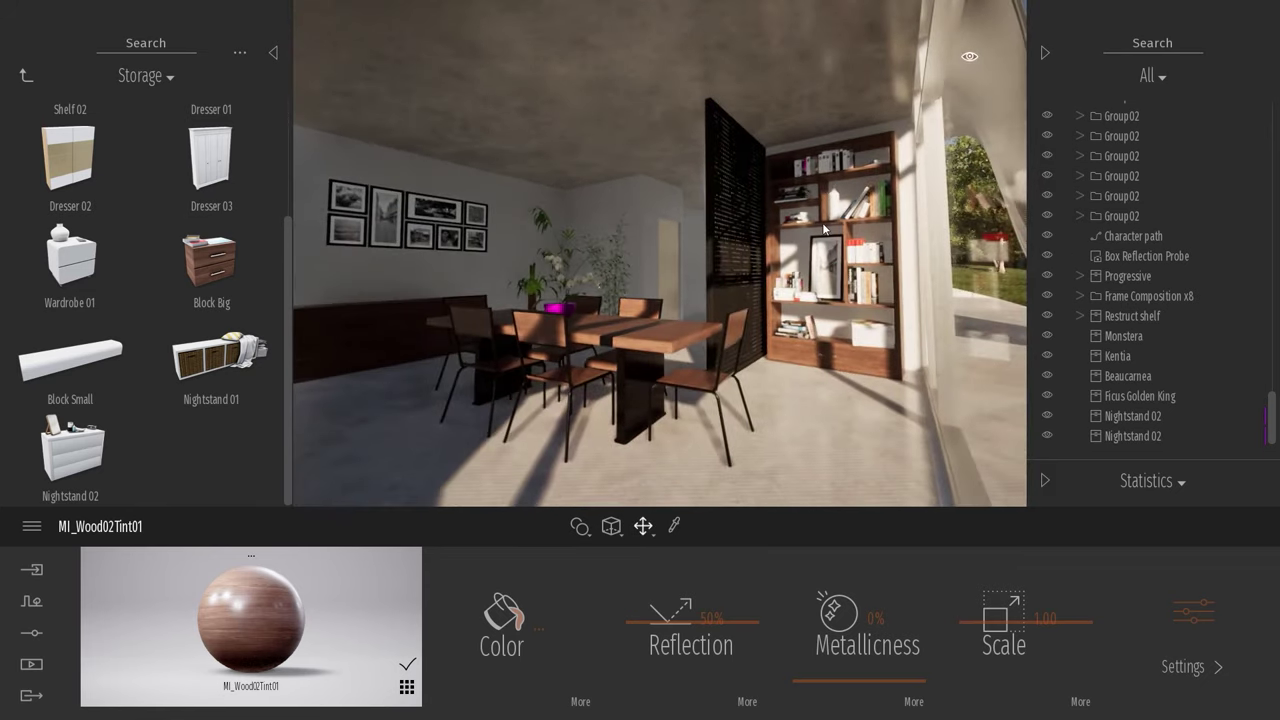
{"action": "left_click", "coordinate": [829, 222]}
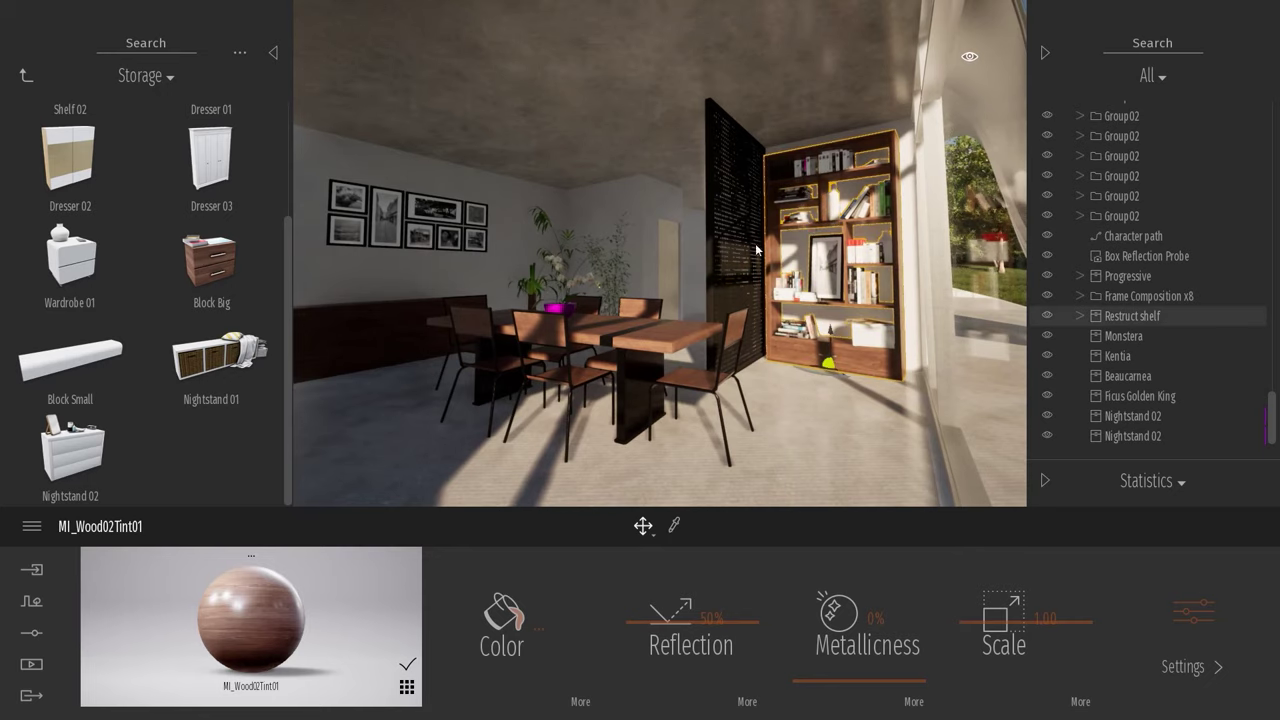
{"action": "key", "text": "Escape"}
Place the Vixen corner sofa from the living room sofas in the empty corner of the room.
{"action": "key", "text": "s"}
{"action": "right_click_drag", "start_coordinate": [680, 367], "coordinate": [605, 361]}
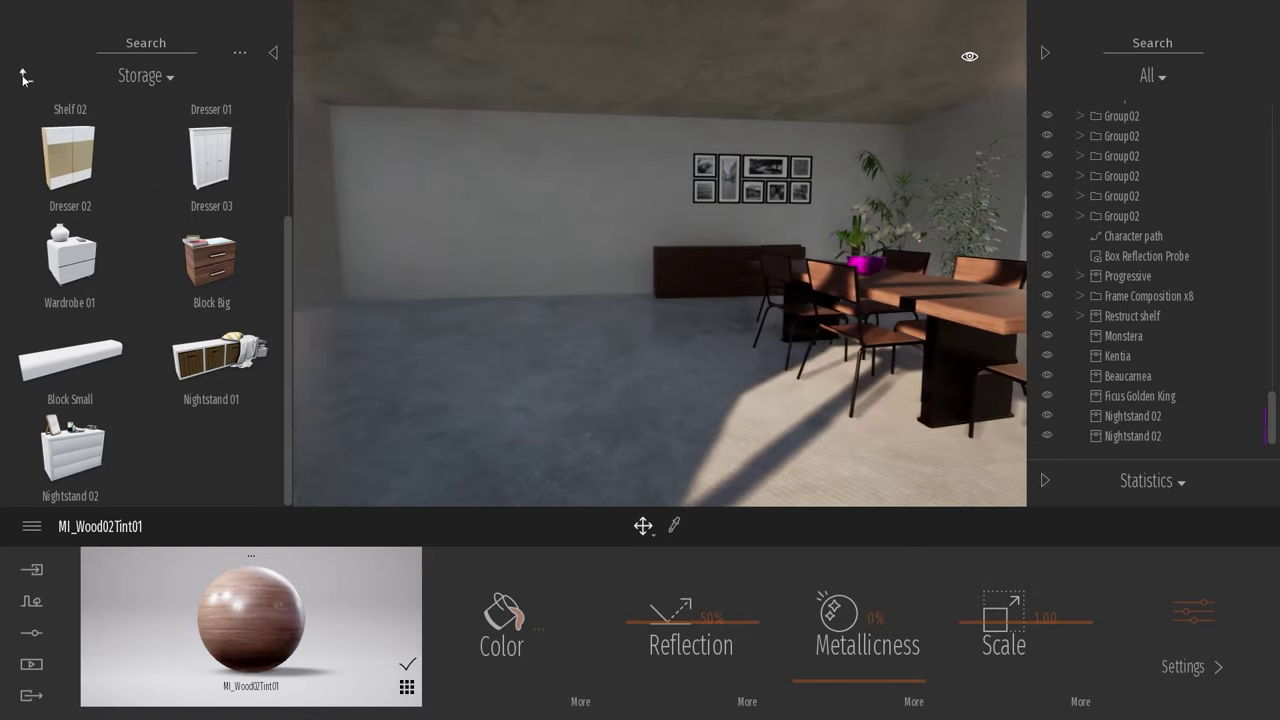
{"action": "left_click", "coordinate": [26, 75]}
{"action": "left_click", "coordinate": [26, 75]}
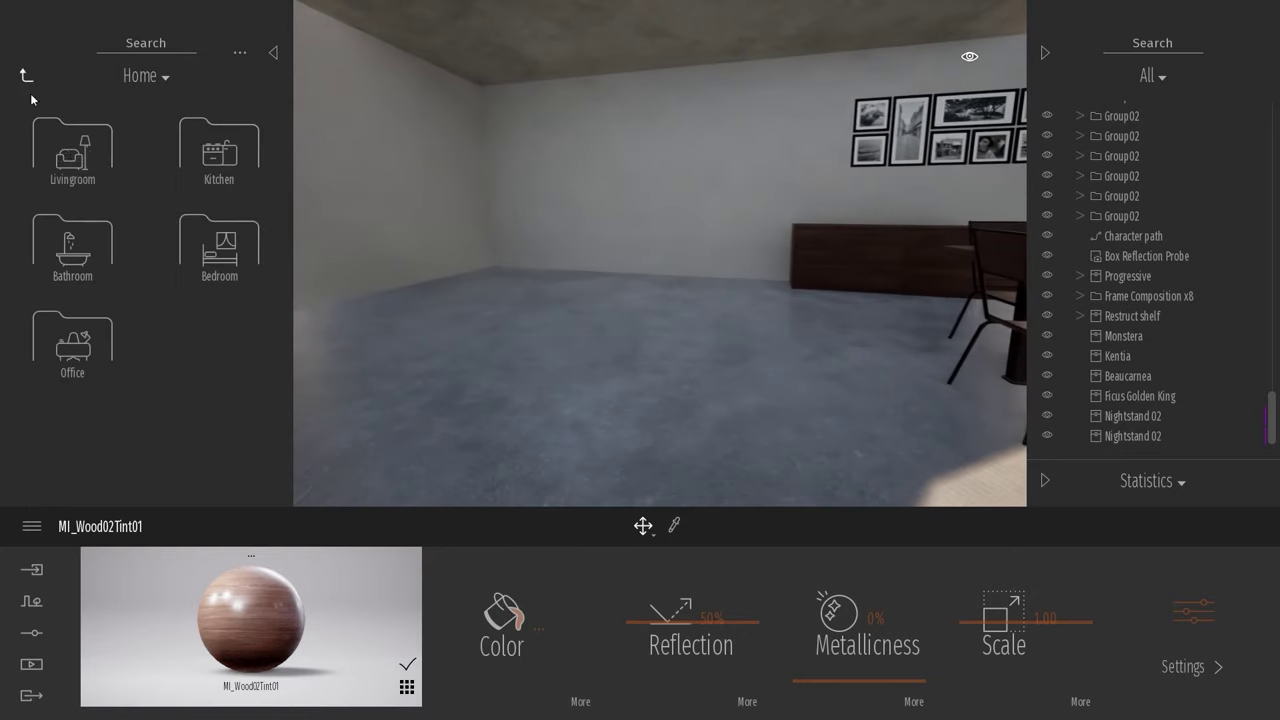
{"action": "left_click", "coordinate": [62, 145]}
{"action": "left_click", "coordinate": [78, 313]}
{"action": "left_click_drag", "start_coordinate": [211, 235], "coordinate": [745, 356]}
{"action": "key", "text": "e"}
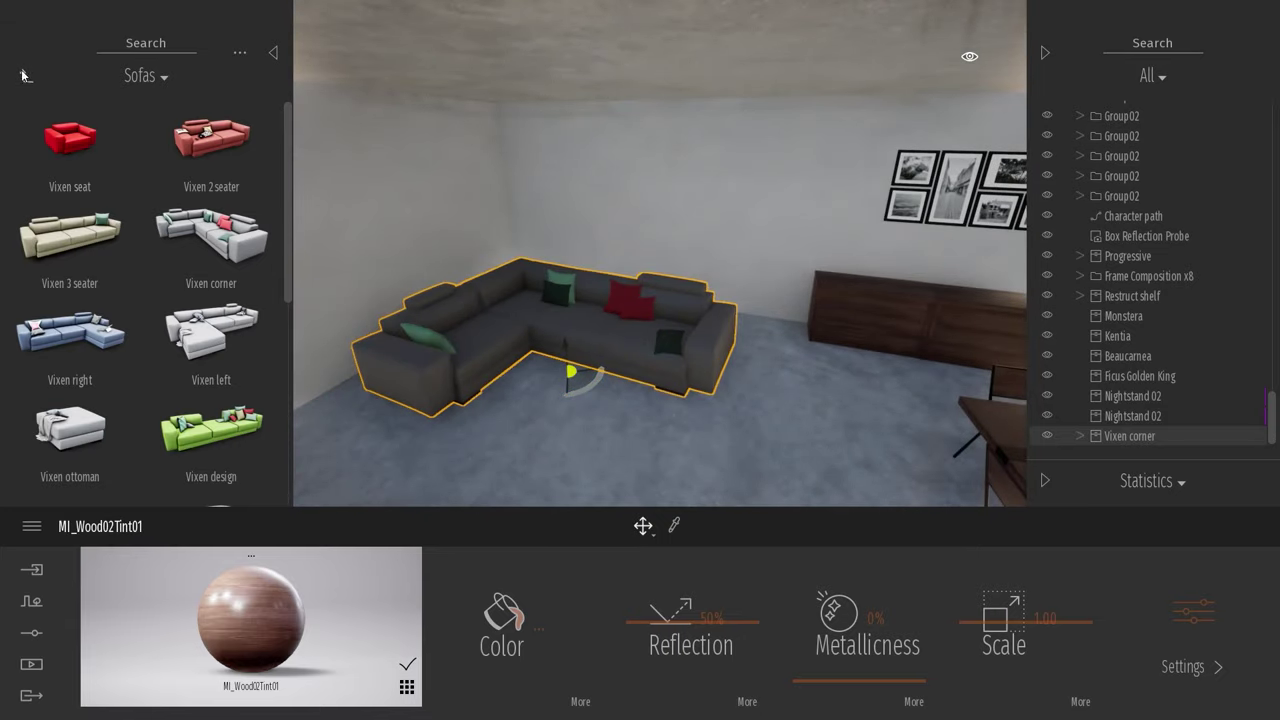
Place the Carpet 270x200 from the living room decorations on the floor in front of the corner sofa.
{"action": "left_click", "coordinate": [24, 75]}
{"action": "left_click", "coordinate": [217, 440]}
{"action": "left_click_drag", "start_coordinate": [288, 124], "coordinate": [288, 428]}
{"action": "scroll", "coordinate": [284, 424], "scroll_direction": "down", "scroll_amount": 4}
{"action": "scroll", "coordinate": [214, 310], "scroll_direction": "down", "scroll_amount": 4}
{"action": "key", "text": "q"}
{"action": "left_click_drag", "start_coordinate": [112, 360], "coordinate": [617, 373]}
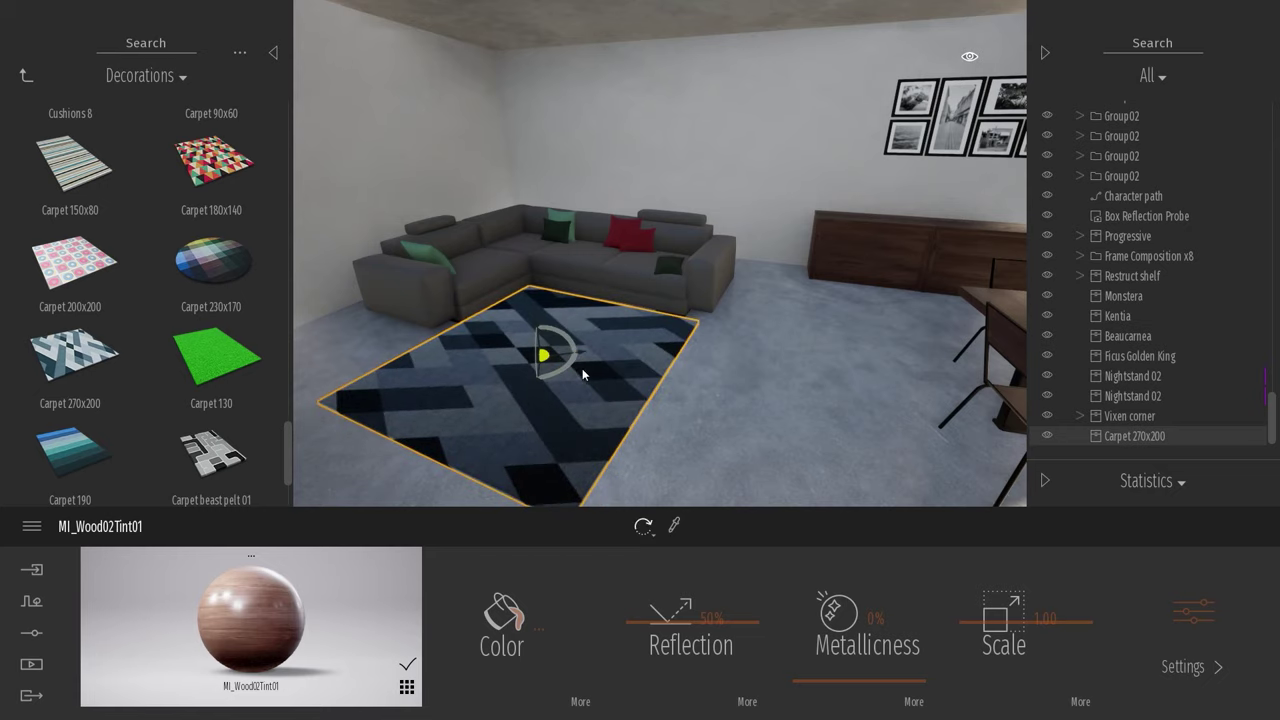
Rotate the carpet in front of the sofa and shift it closer to the seating corner.
{"action": "left_click_drag", "start_coordinate": [542, 358], "coordinate": [547, 312]}
{"action": "right_click_drag", "start_coordinate": [547, 312], "coordinate": [738, 345]}
{"action": "key", "text": "Tab"}
{"action": "left_click_drag", "start_coordinate": [600, 285], "coordinate": [603, 289]}
{"action": "middle_click_drag", "start_coordinate": [604, 296], "coordinate": [620, 362], "text": "shift"}
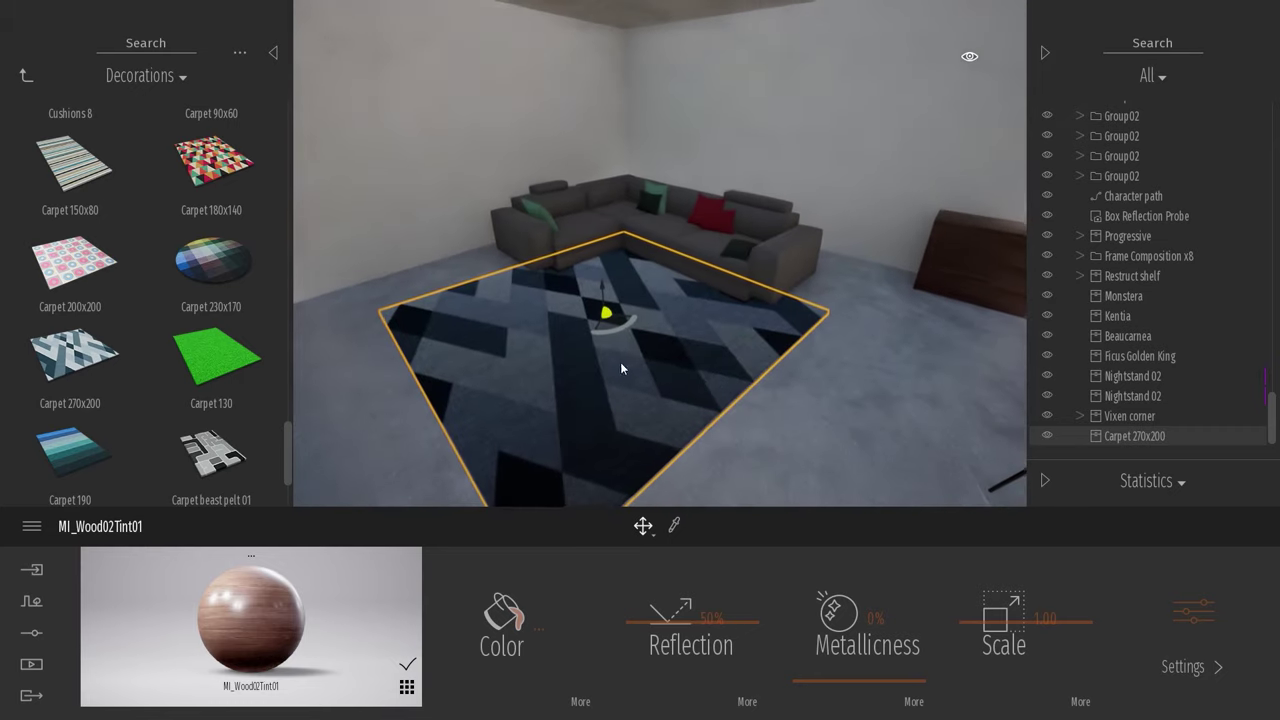
{"action": "left_click_drag", "start_coordinate": [616, 321], "coordinate": [623, 305]}
{"action": "right_click_drag", "start_coordinate": [698, 268], "coordinate": [704, 378]}
Place the Expand arc floor lamp from the living room lamps beside the sofa end nearest the dressers.
{"action": "left_click", "coordinate": [25, 75]}
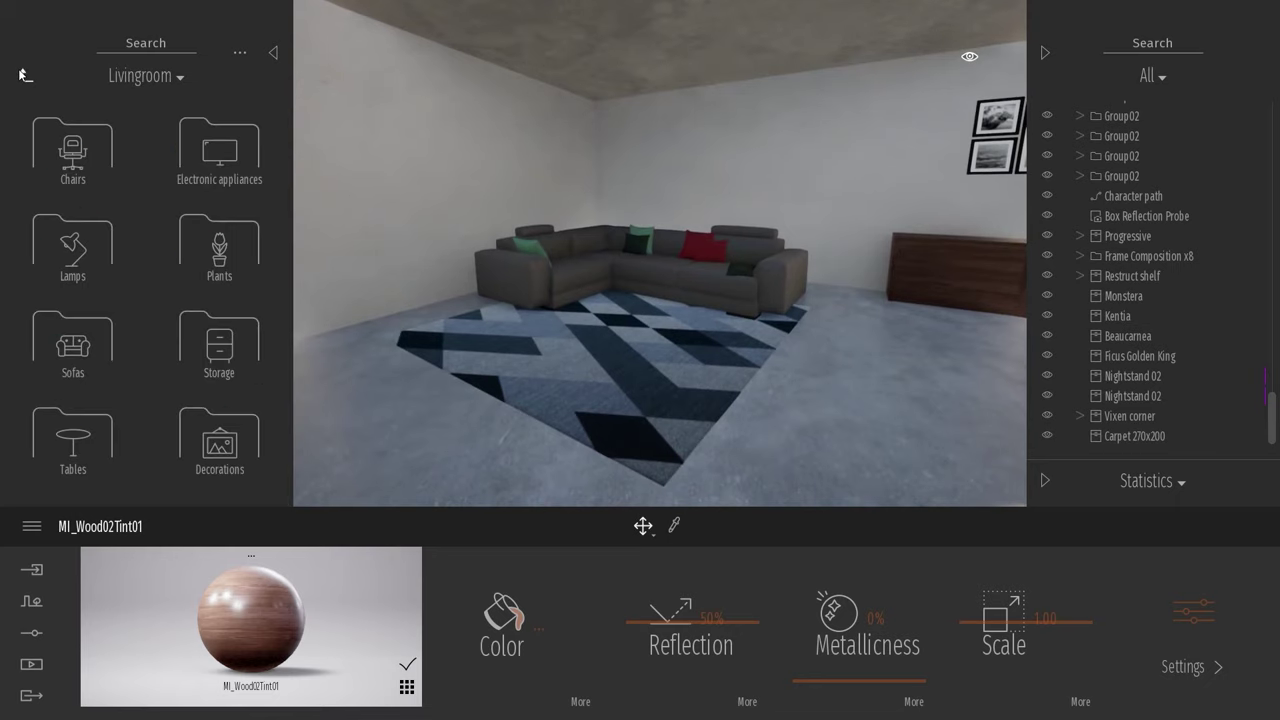
{"action": "left_click", "coordinate": [70, 242]}
{"action": "right_click_drag", "start_coordinate": [504, 313], "coordinate": [590, 316]}
{"action": "left_click_drag", "start_coordinate": [210, 318], "coordinate": [678, 316]}
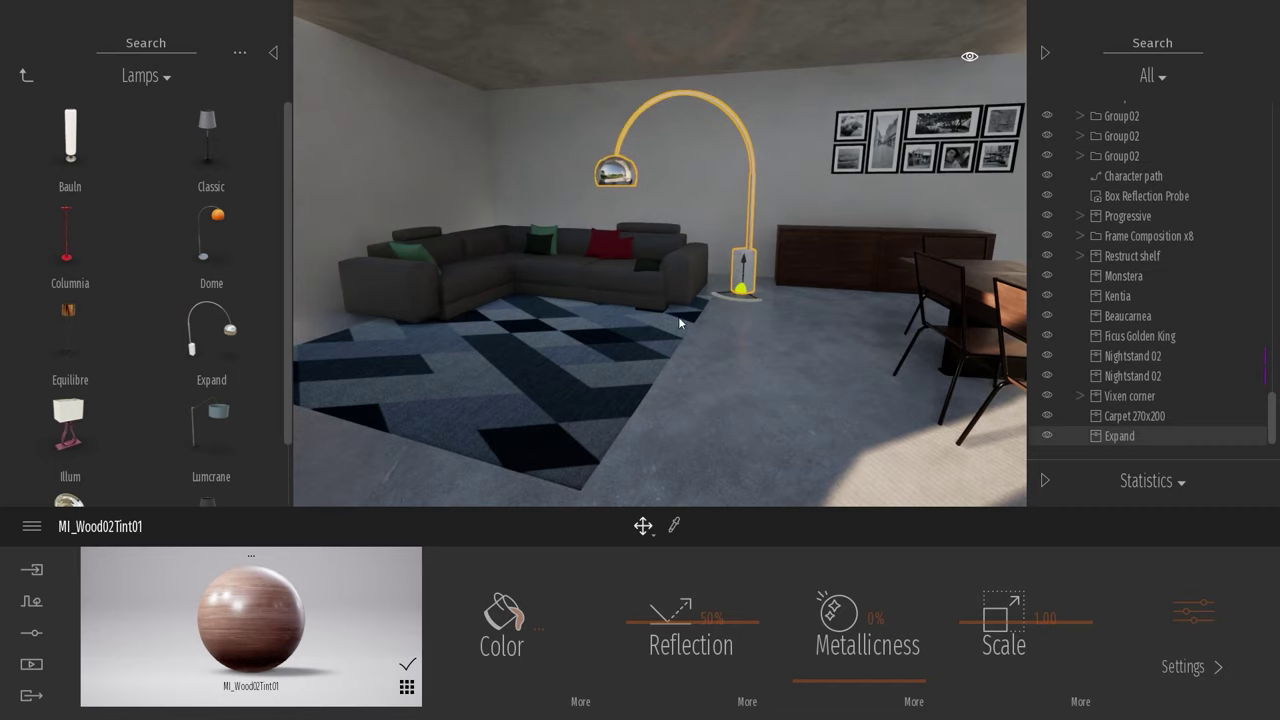
Place the Daisy coffee table from the living room tables on the carpet in front of the sofa.
{"action": "left_click", "coordinate": [25, 78]}
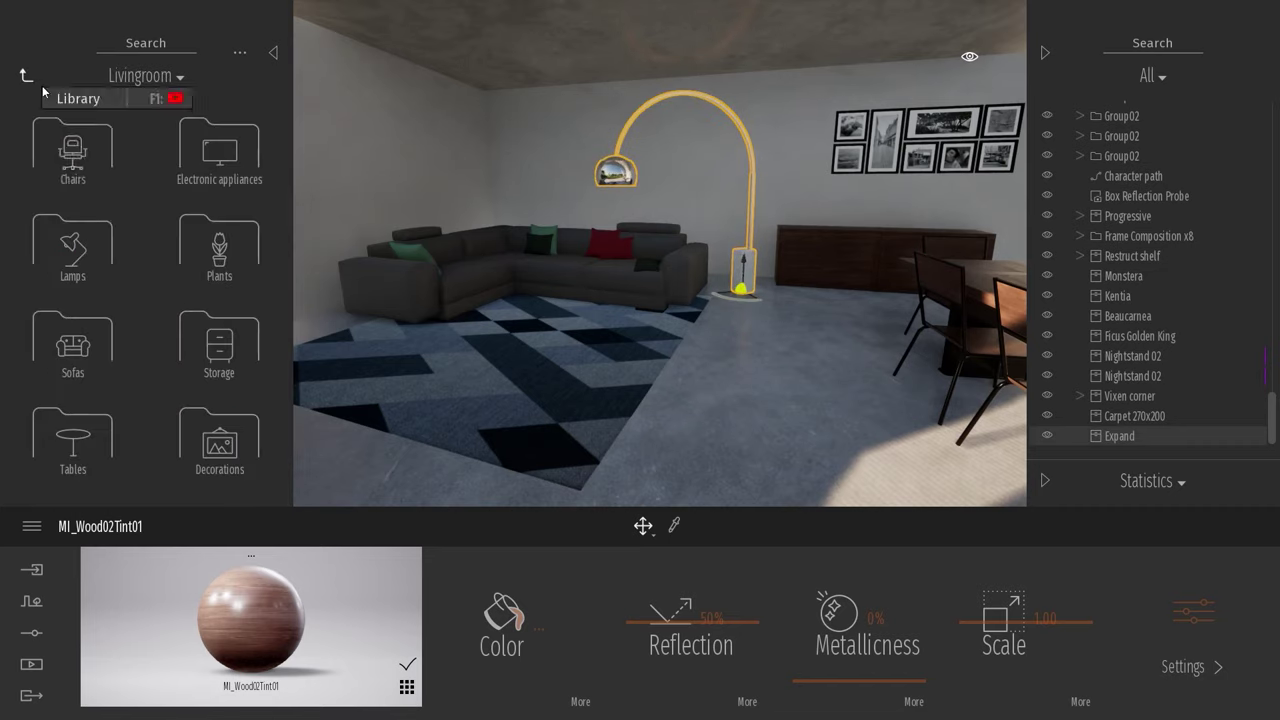
{"action": "left_click", "coordinate": [73, 440]}
{"action": "left_click_drag", "start_coordinate": [284, 160], "coordinate": [288, 460]}
{"action": "left_click_drag", "start_coordinate": [220, 356], "coordinate": [564, 360]}
{"action": "right_click_drag", "start_coordinate": [748, 410], "coordinate": [870, 390]}
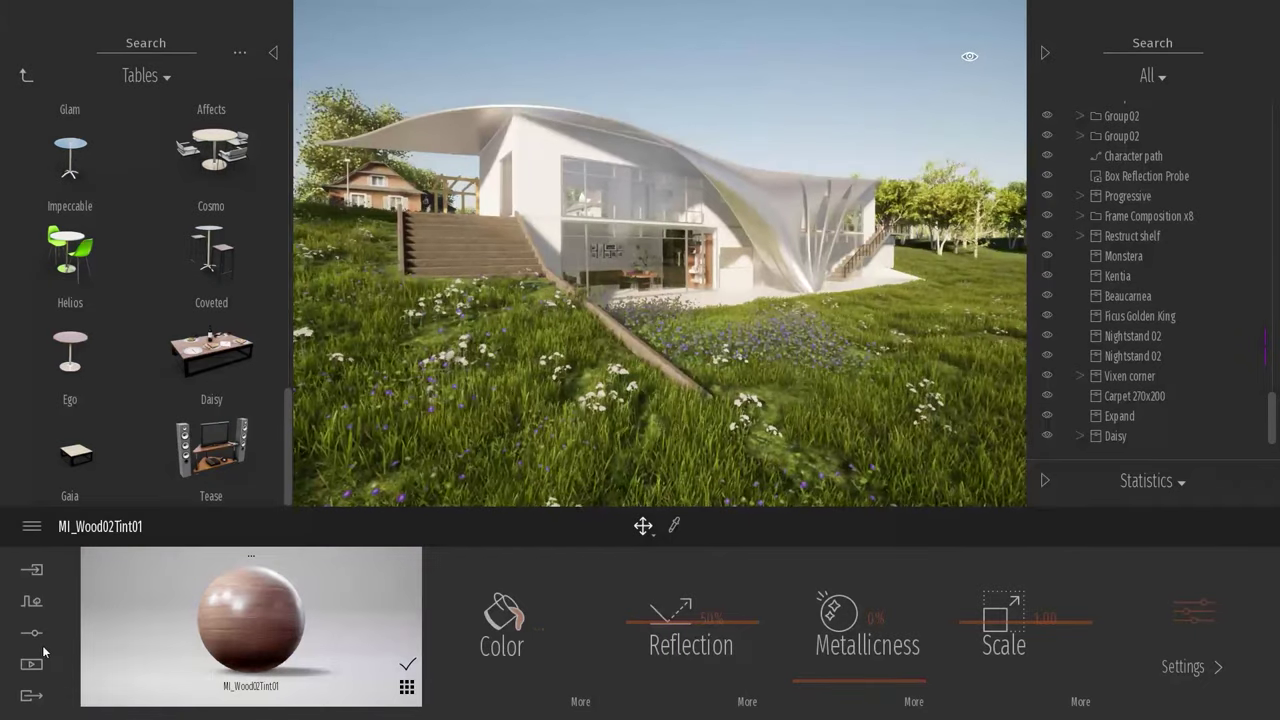
Open the image media and view the saved Image1 of the pavilion exterior.
{"action": "left_click", "coordinate": [38, 662]}
{"action": "left_click", "coordinate": [424, 612]}
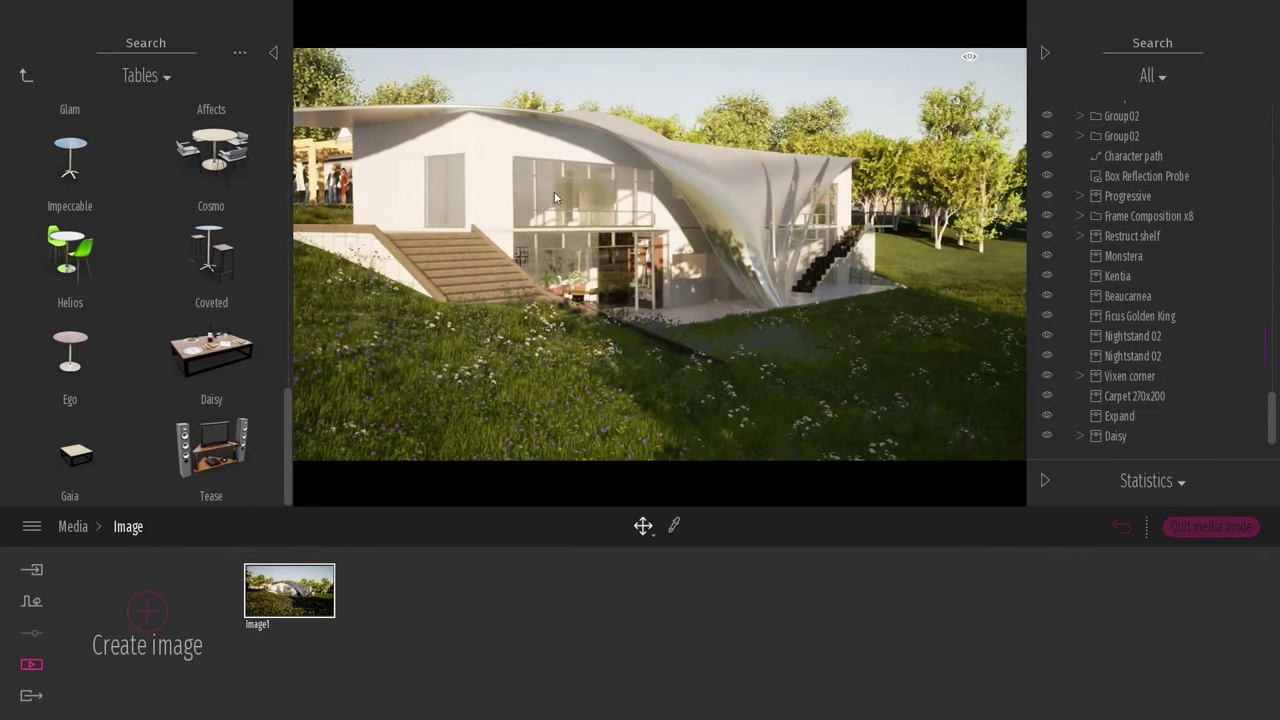
{"action": "mouse_move", "coordinate": [300, 560]}
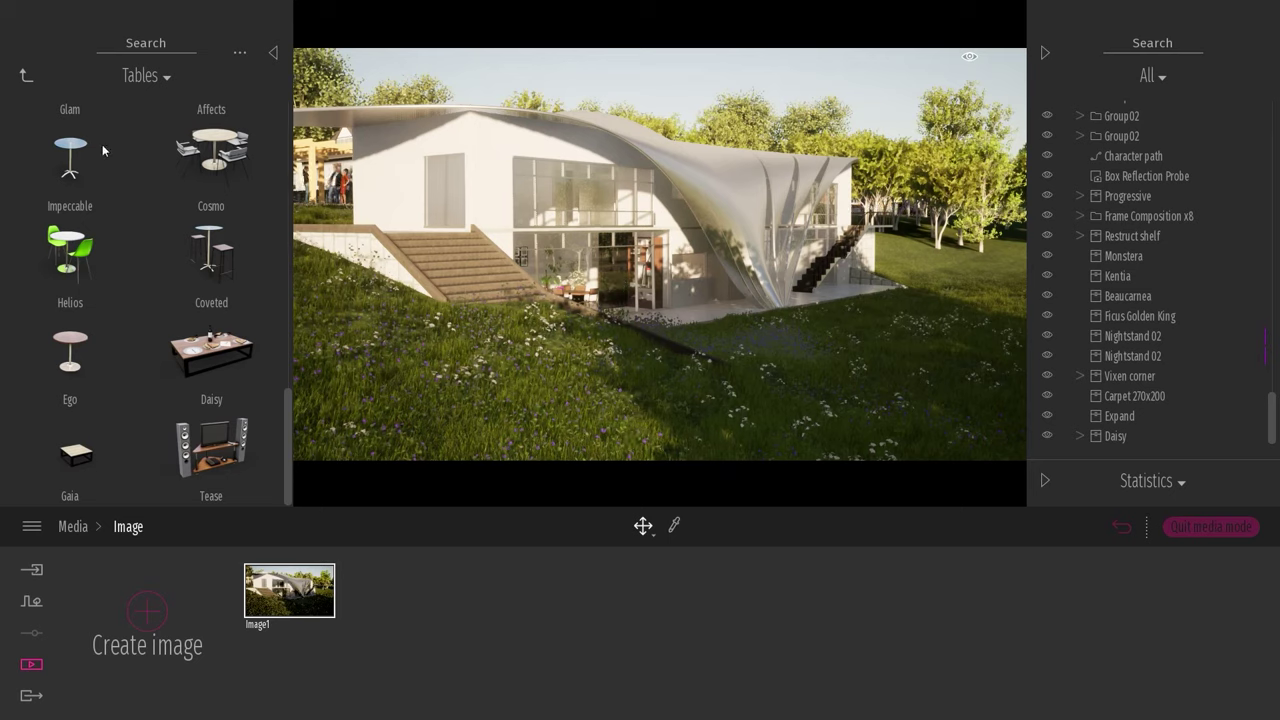
Return the asset library from the living room tables to its top level.
{"action": "left_click", "coordinate": [23, 78]}
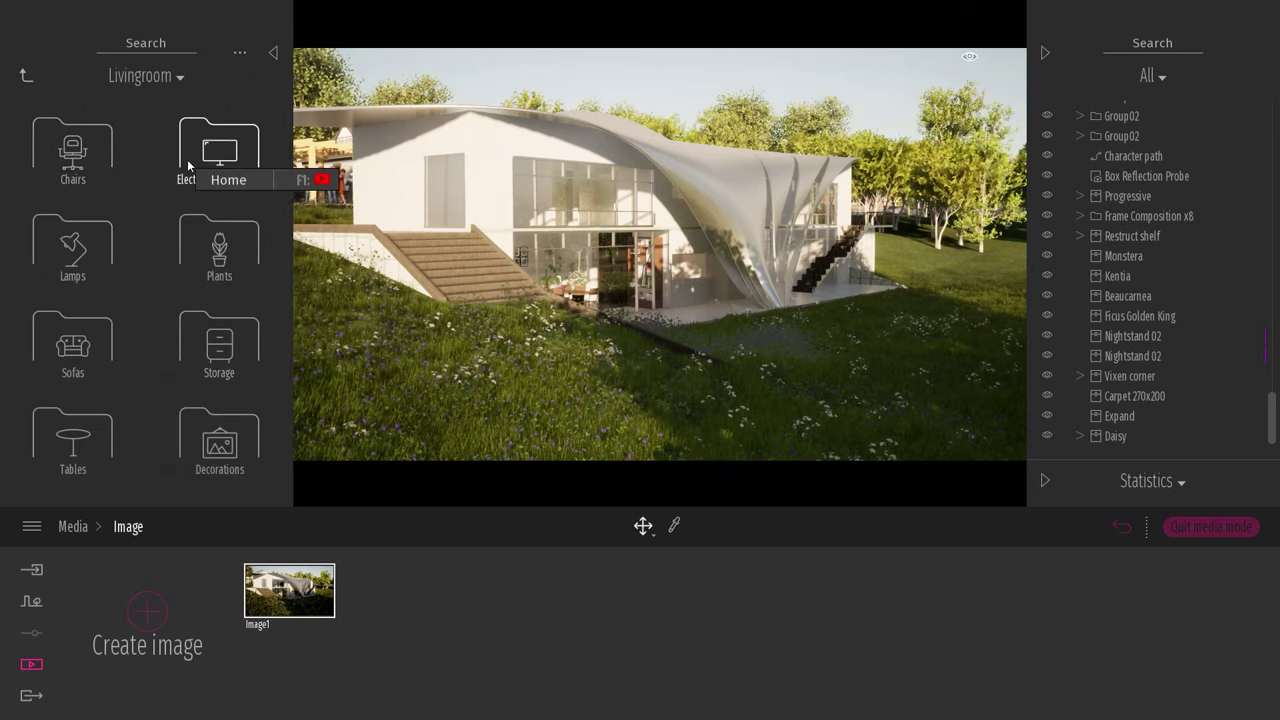
{"action": "left_click", "coordinate": [23, 77]}
{"action": "left_click", "coordinate": [24, 76]}
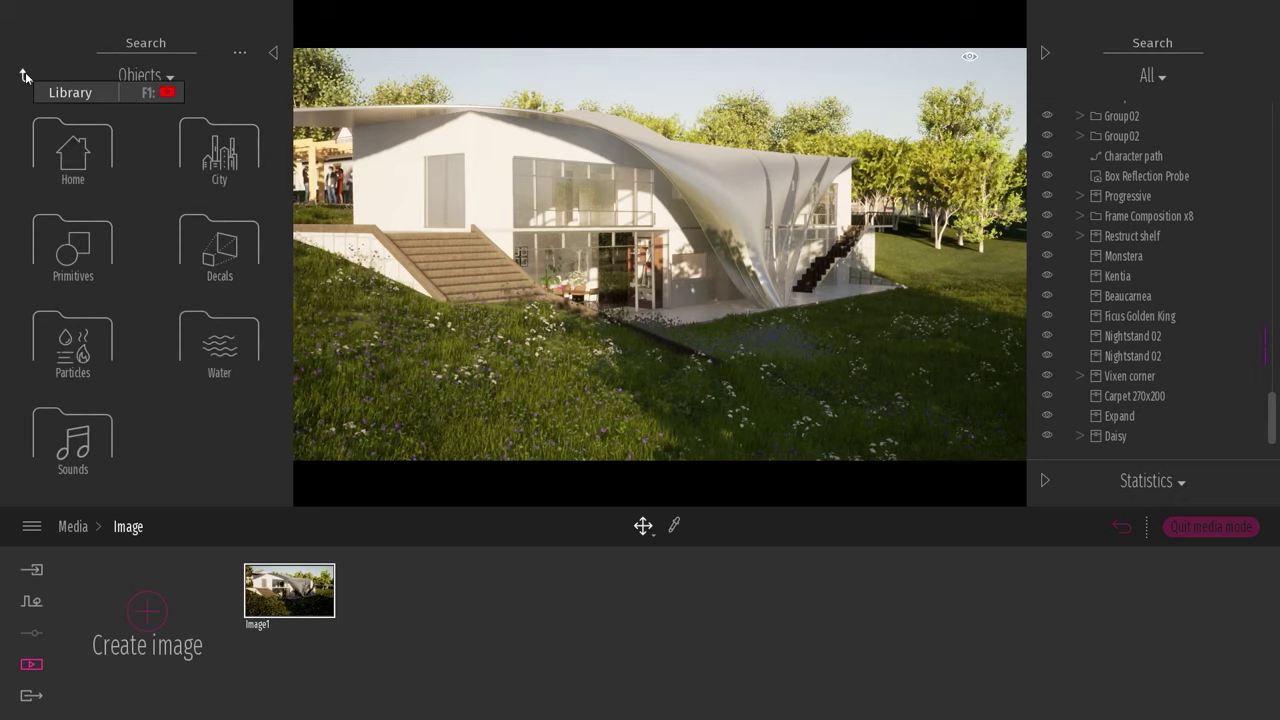
{"action": "left_click", "coordinate": [24, 76]}
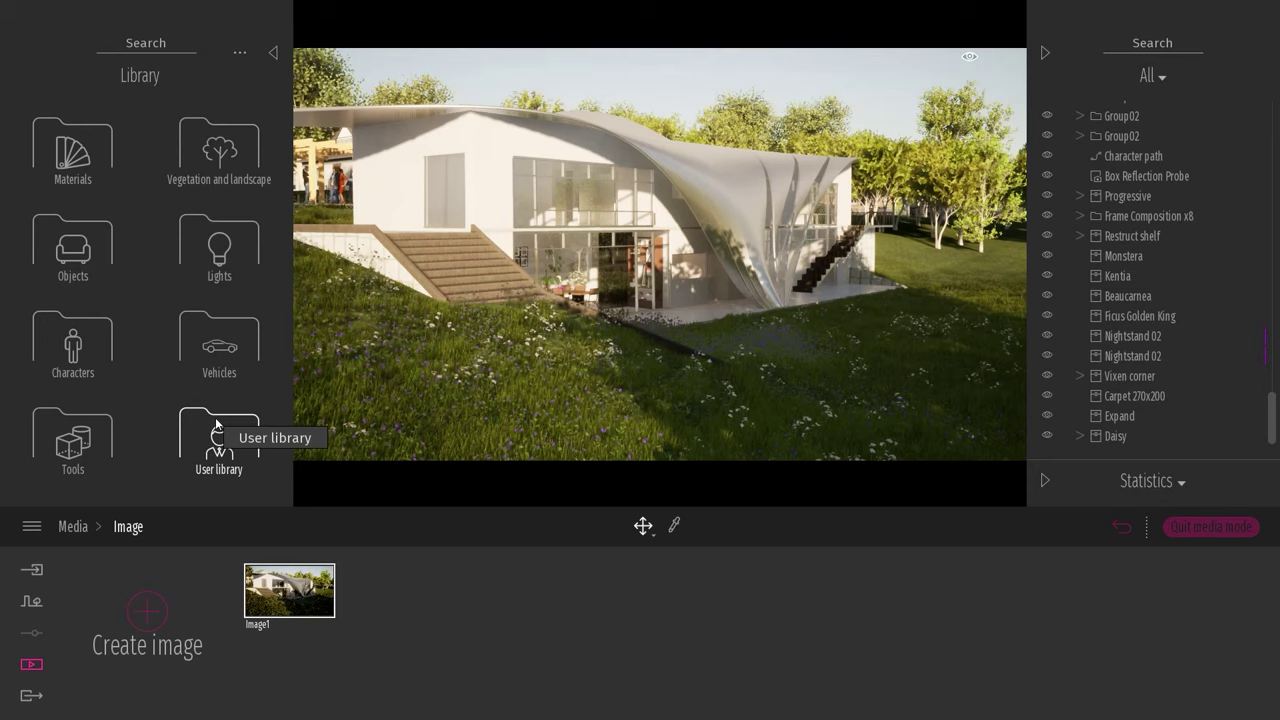
Examine the file types accepted for a geometry import, then cancel without importing a file.
{"action": "left_click", "coordinate": [32, 571]}
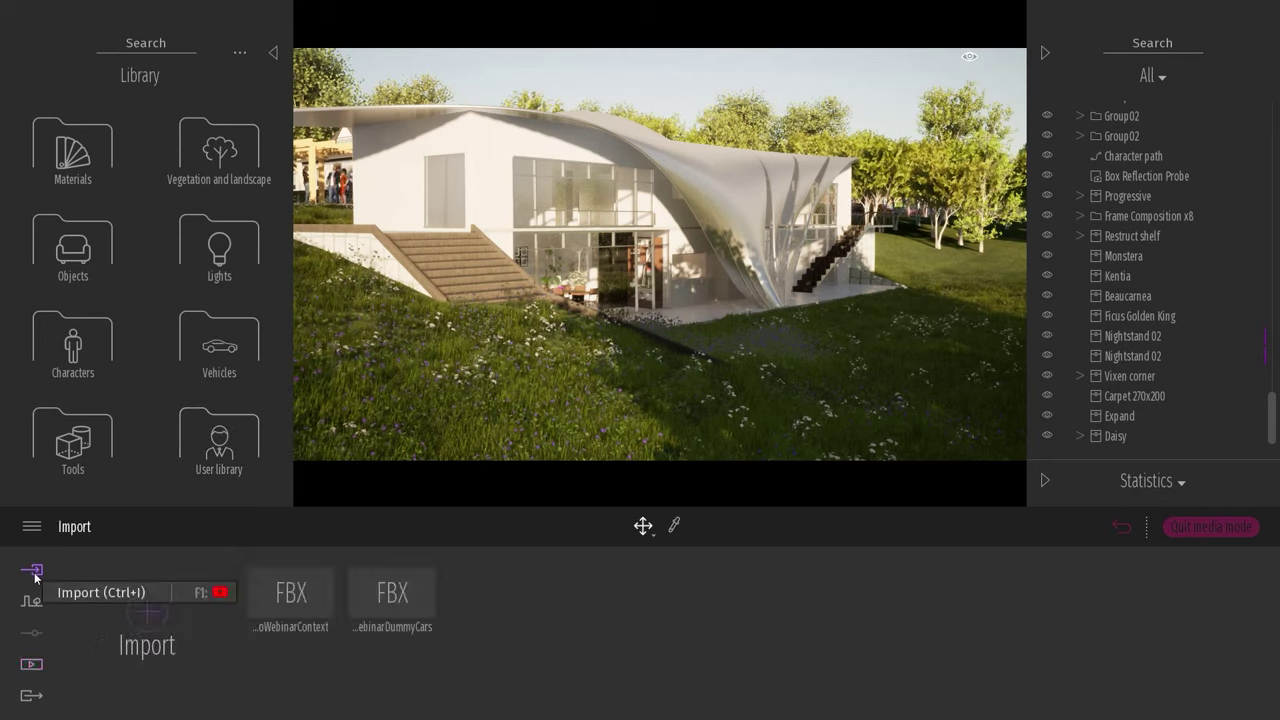
{"action": "left_click", "coordinate": [147, 612]}
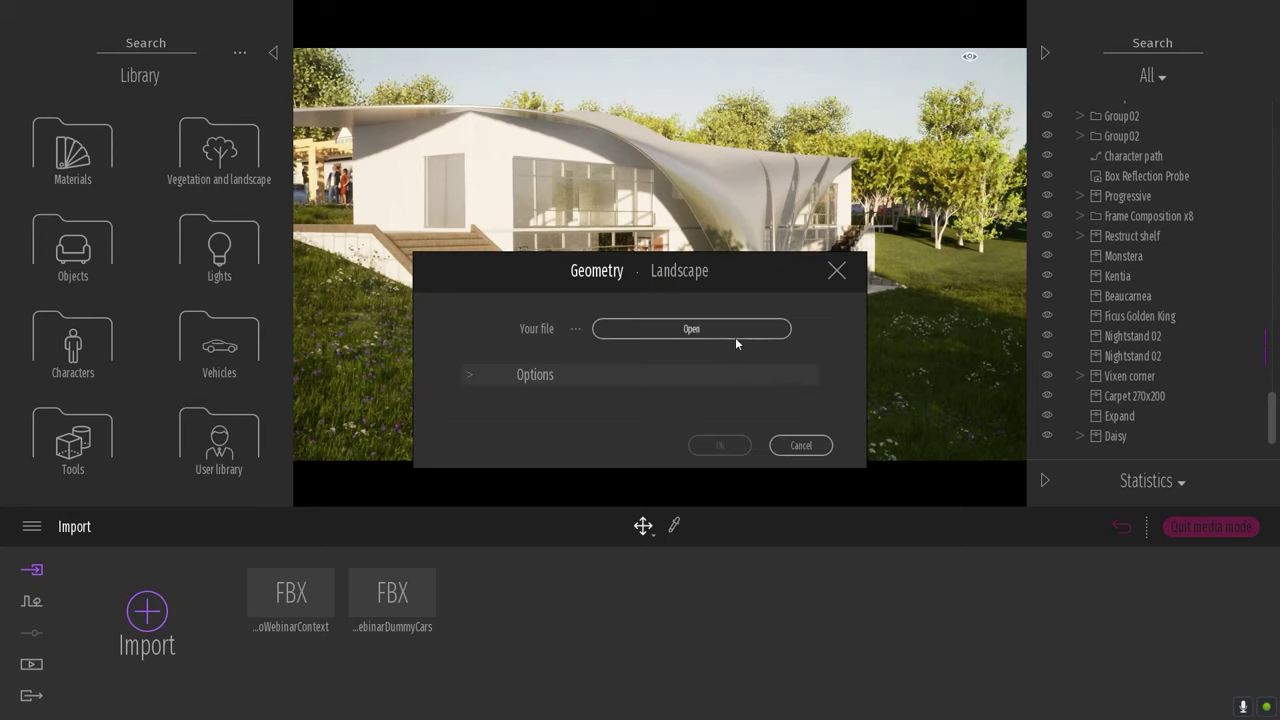
{"action": "left_click", "coordinate": [735, 338]}
{"action": "left_click", "coordinate": [886, 485]}
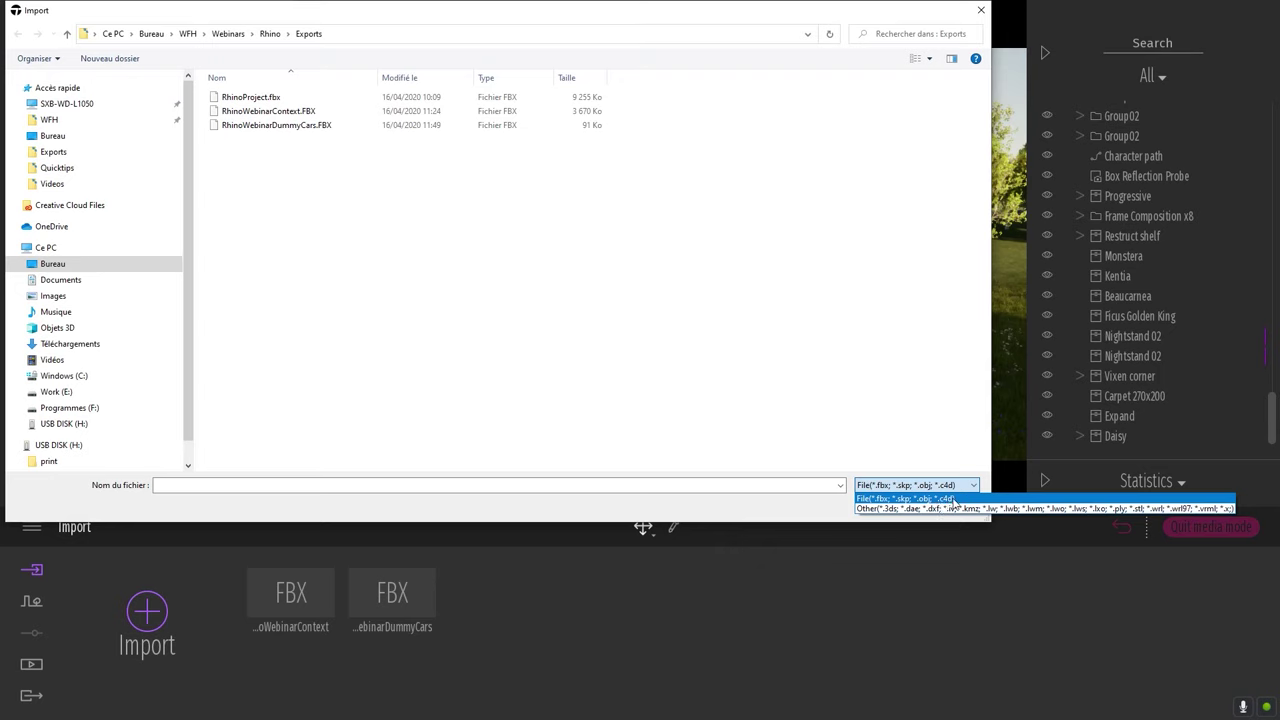
{"action": "left_click", "coordinate": [798, 521]}
{"action": "left_click", "coordinate": [945, 508]}
{"action": "left_click", "coordinate": [795, 448]}
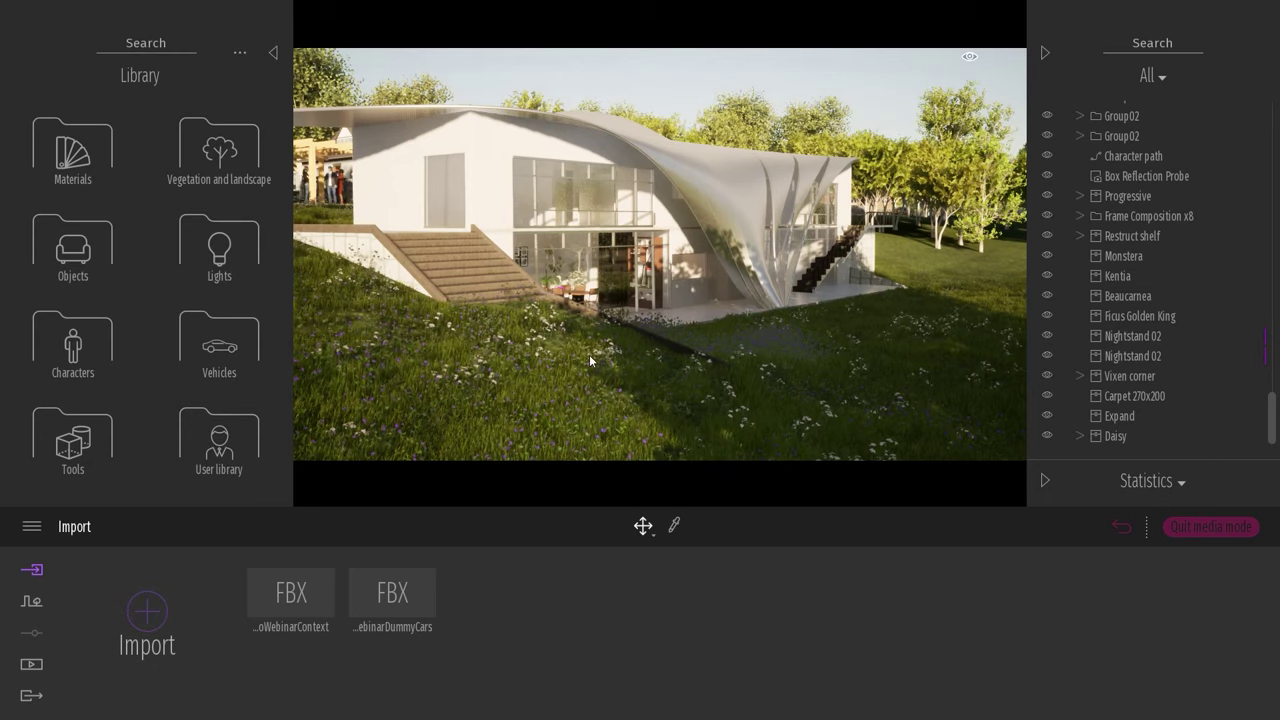
Place OutdoorChair.FBX from the user library on the terrace in front of the glass facade.
{"action": "left_click", "coordinate": [232, 440]}
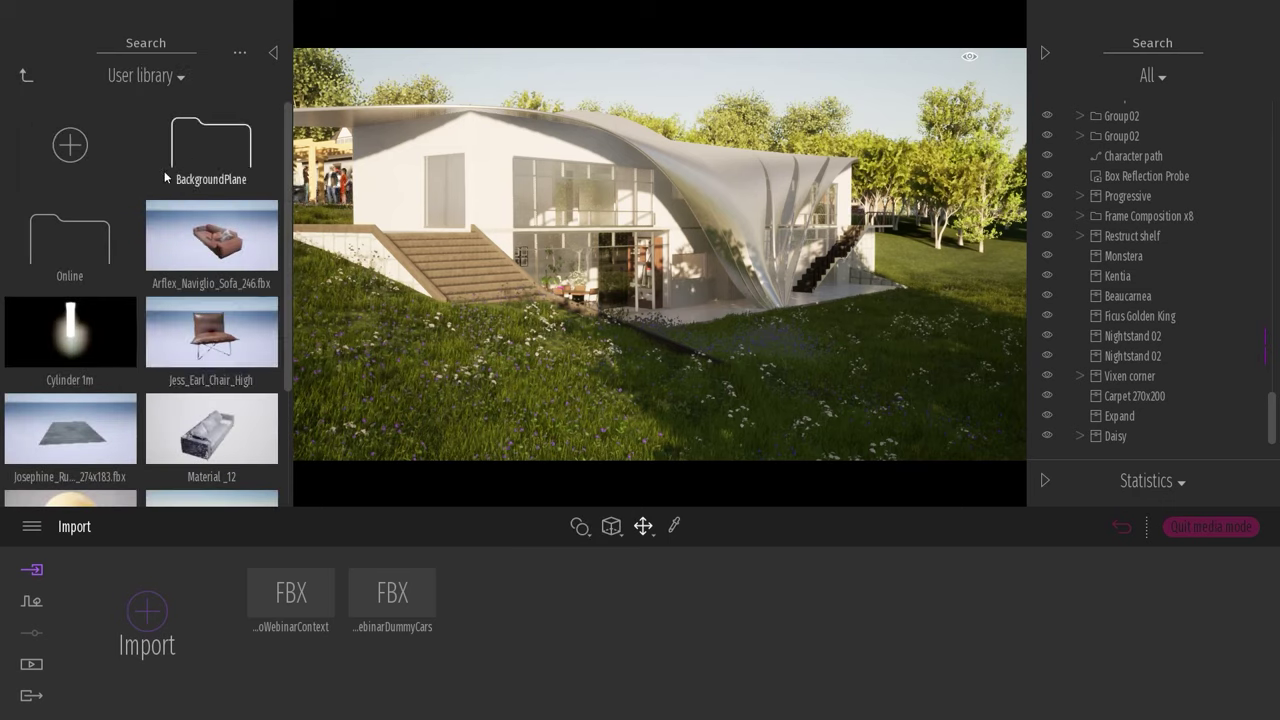
{"action": "left_click", "coordinate": [93, 243]}
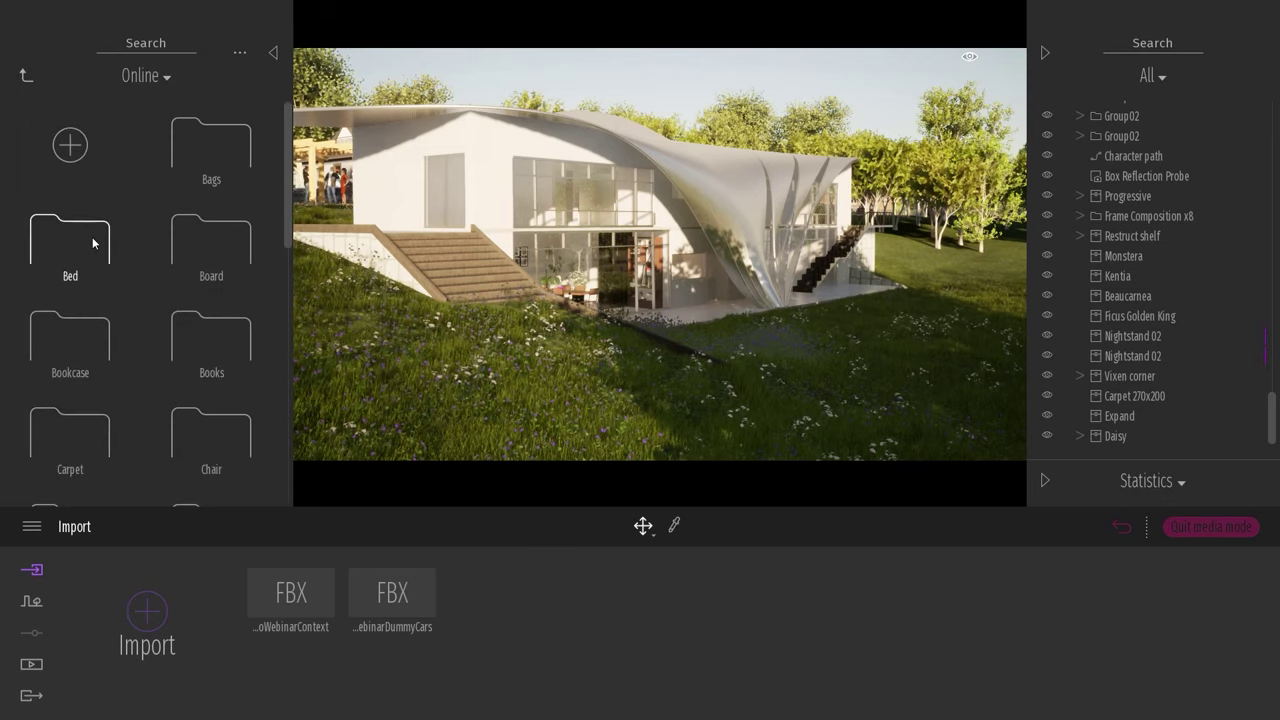
{"action": "left_click", "coordinate": [24, 75]}
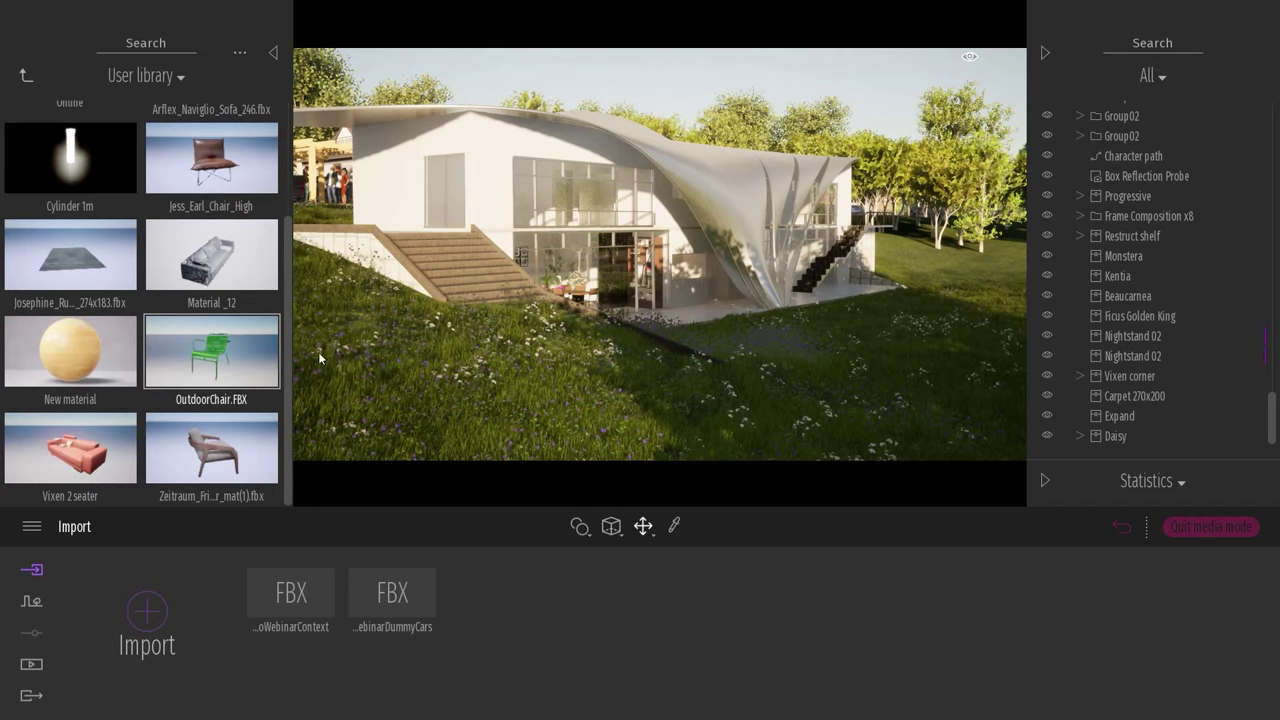
{"action": "key", "text": "w"}
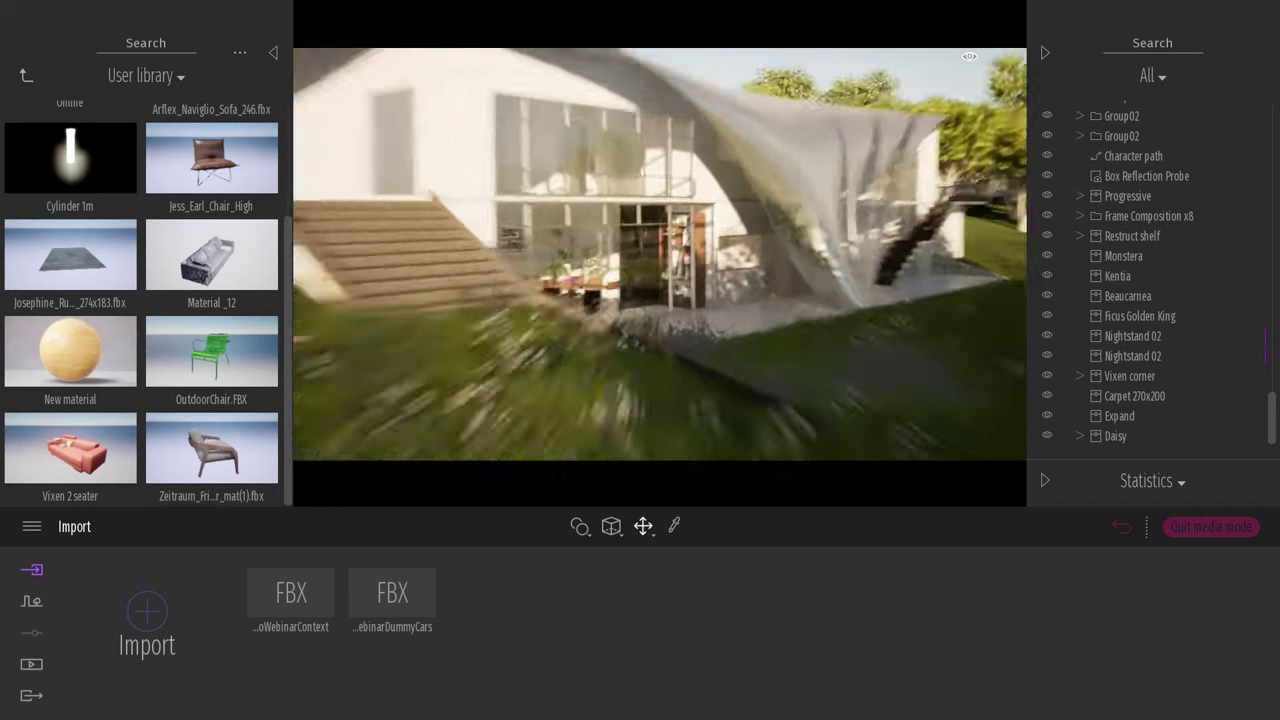
{"action": "left_click_drag", "start_coordinate": [181, 390], "coordinate": [646, 294]}
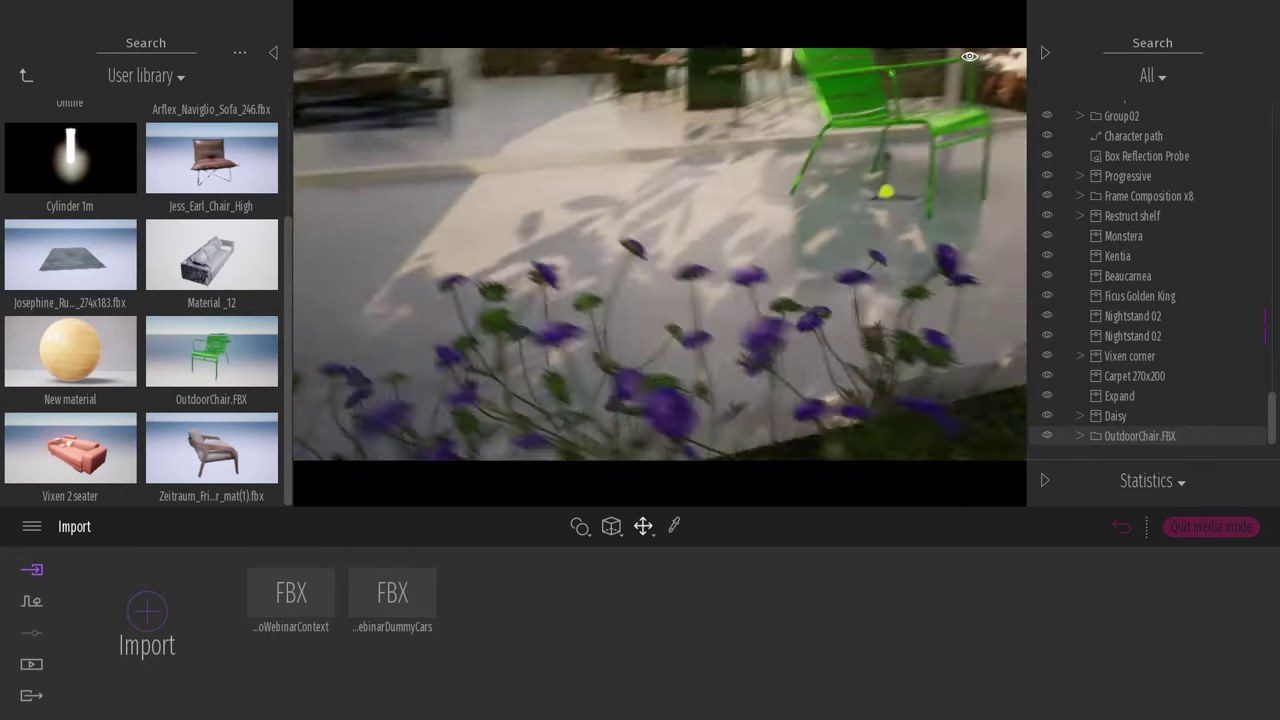
{"action": "left_click_drag", "start_coordinate": [849, 275], "coordinate": [447, 354]}
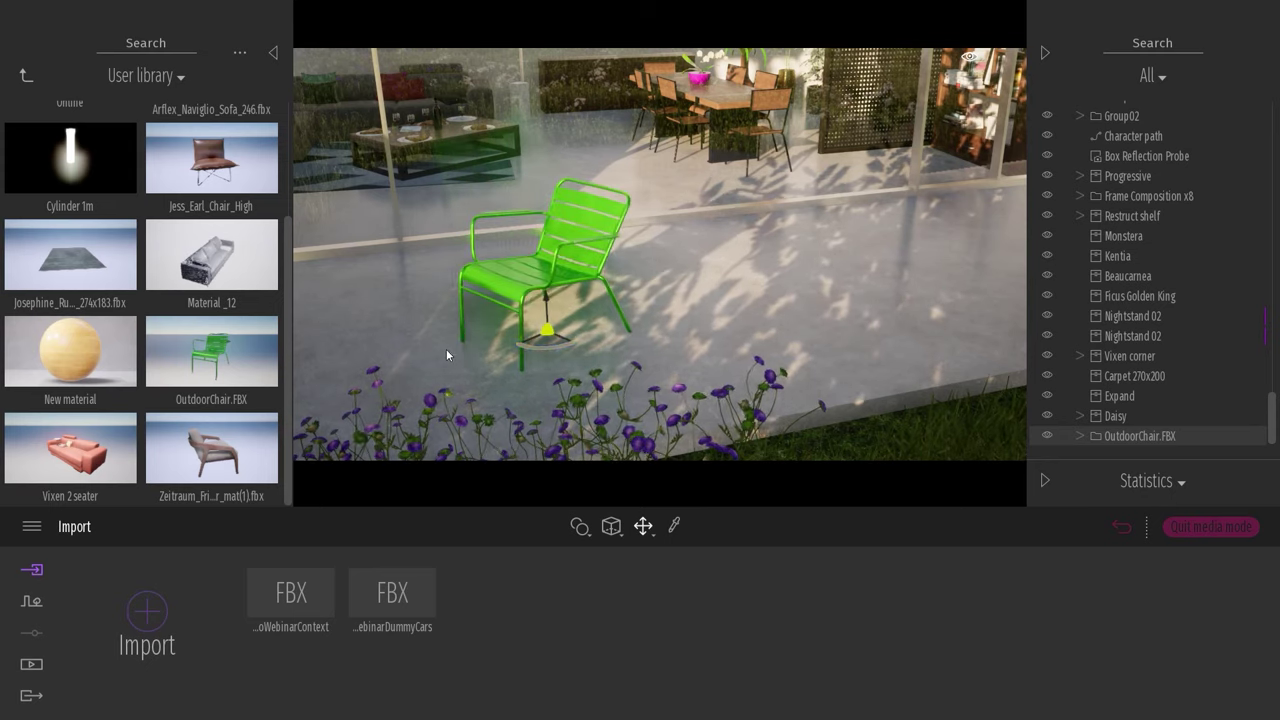
{"action": "right_click_drag", "start_coordinate": [574, 391], "coordinate": [513, 383]}
{"action": "left_click_drag", "start_coordinate": [470, 361], "coordinate": [816, 279]}
Add a second OutdoorChair.FBX on the terrace beside the first and return the library to its top level.
{"action": "left_click_drag", "start_coordinate": [235, 352], "coordinate": [573, 318]}
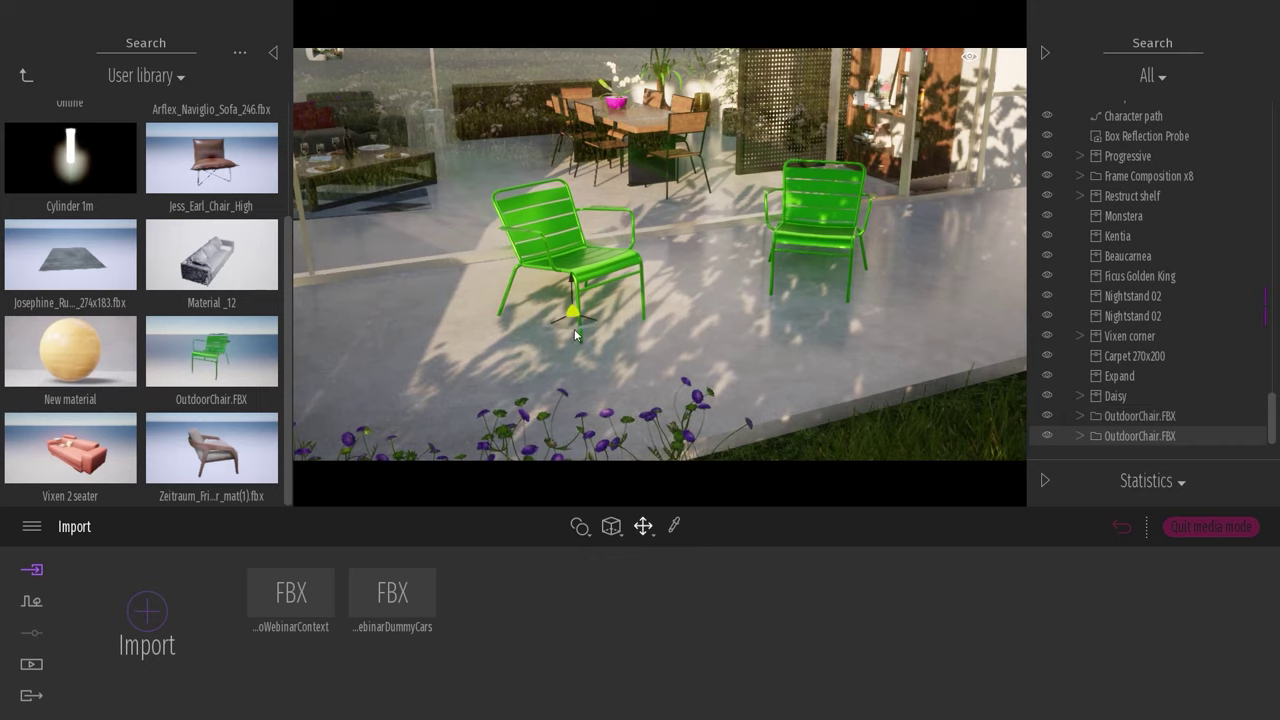
{"action": "key", "text": "Escape"}
{"action": "middle_click_drag", "start_coordinate": [748, 329], "coordinate": [715, 394], "text": "shift"}
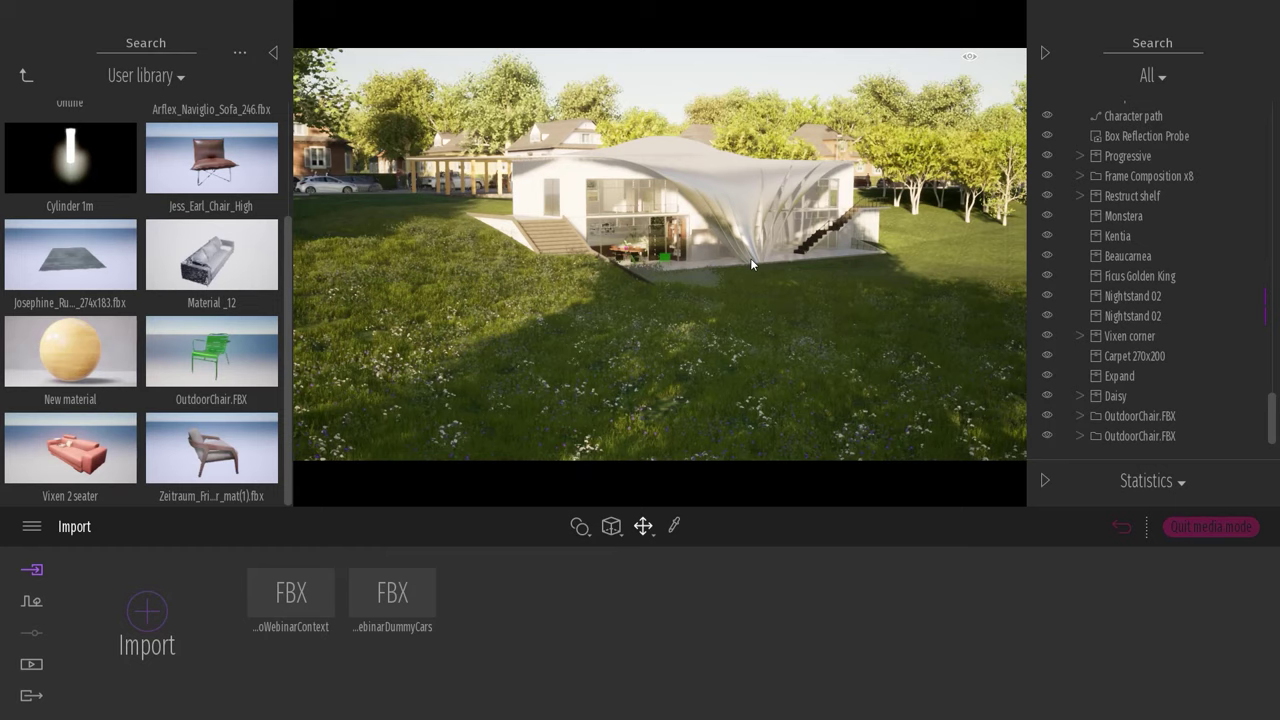
{"action": "left_click", "coordinate": [26, 76]}
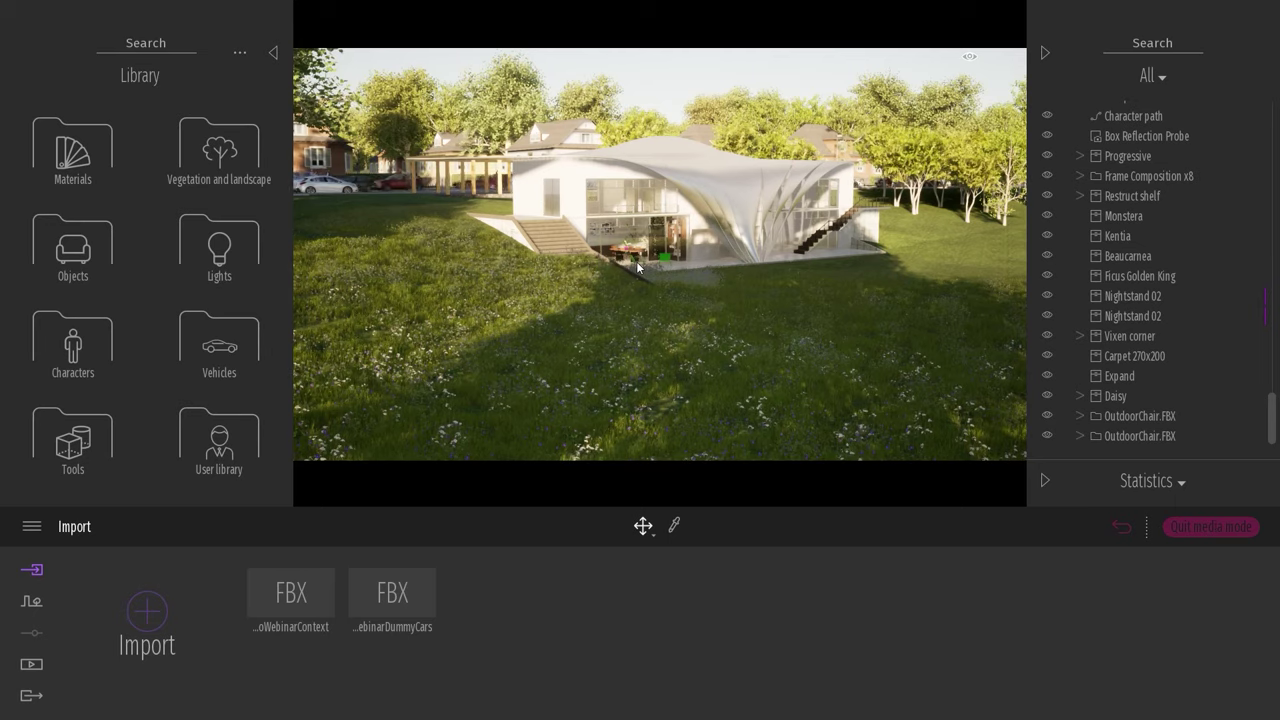
Open Video1 in the video media and scrub through Part01 and Part02 to preview the animation.
{"action": "left_click", "coordinate": [31, 664]}
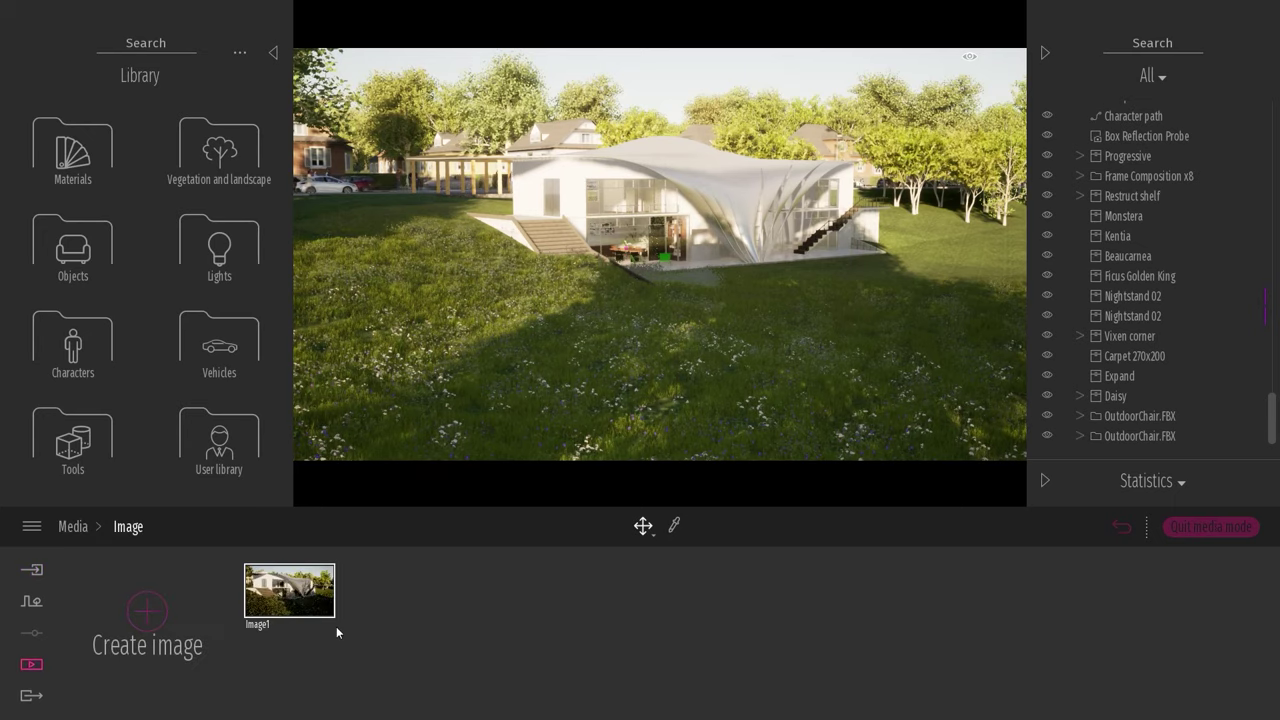
{"action": "left_click", "coordinate": [290, 592]}
{"action": "left_click", "coordinate": [70, 526]}
{"action": "left_click", "coordinate": [736, 662]}
{"action": "double_click", "coordinate": [290, 591]}
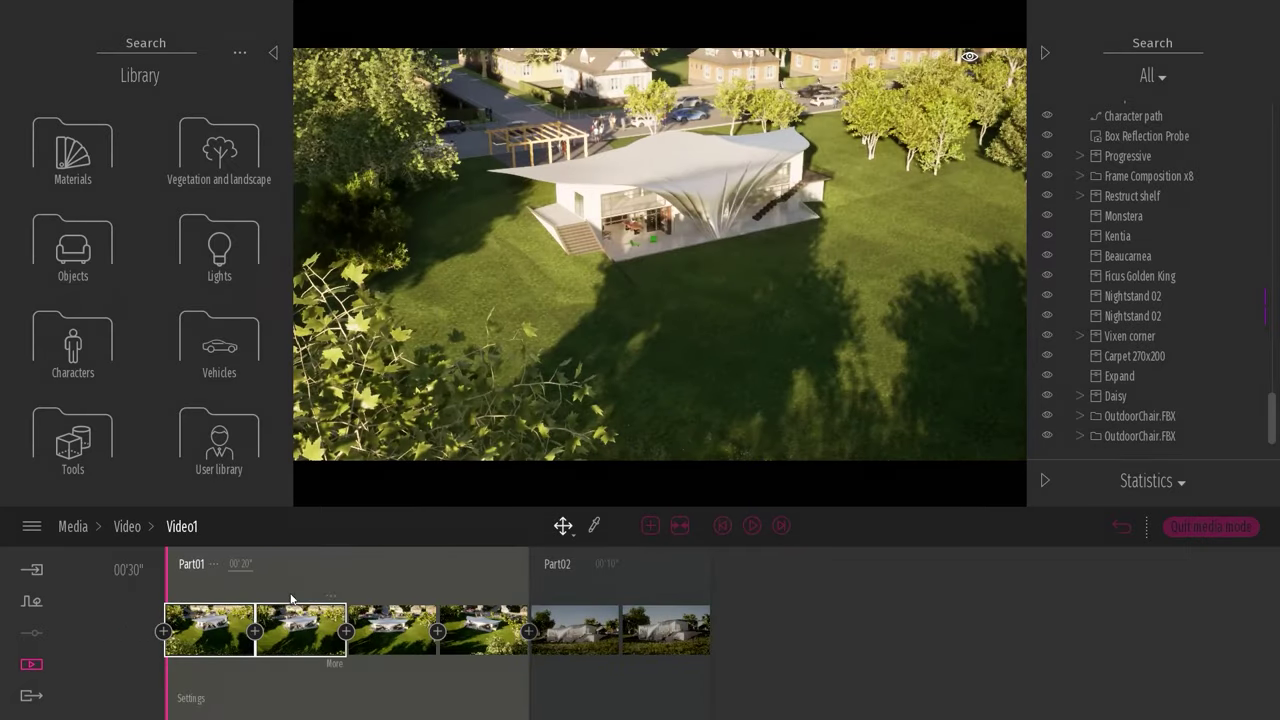
{"action": "left_click_drag", "start_coordinate": [187, 682], "coordinate": [580, 648]}
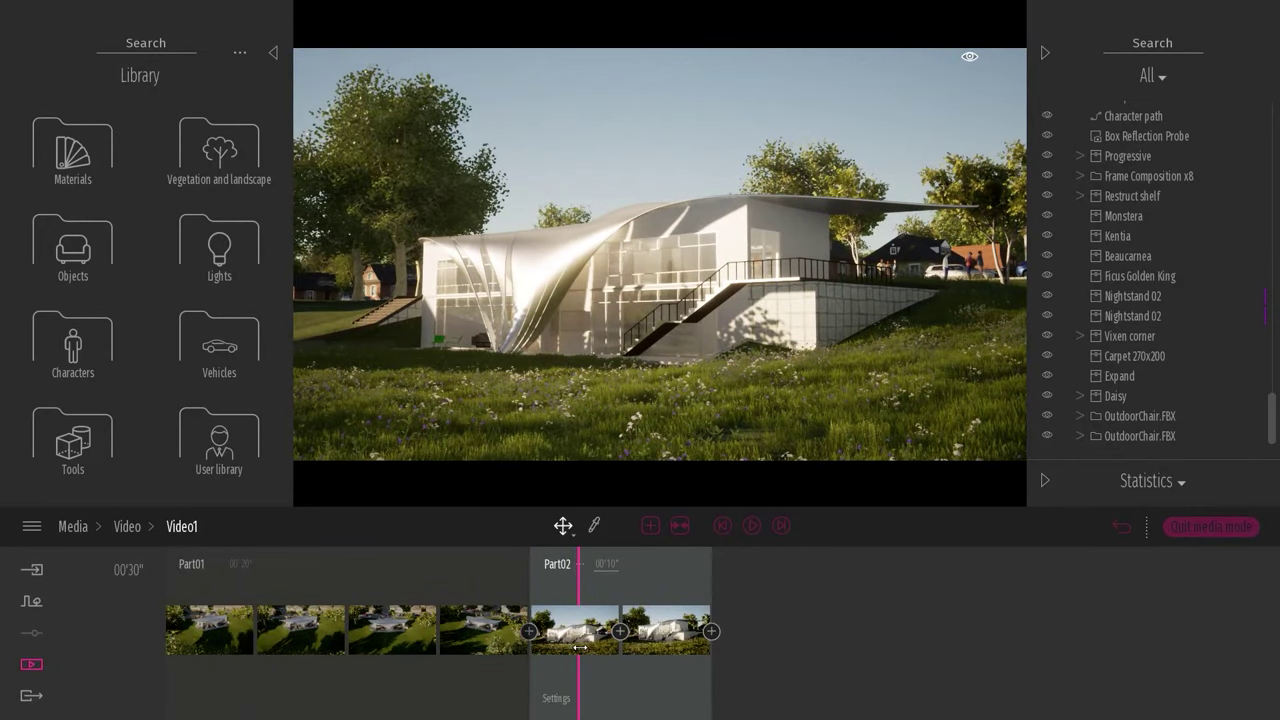
{"action": "left_click_drag", "start_coordinate": [579, 648], "coordinate": [197, 648]}
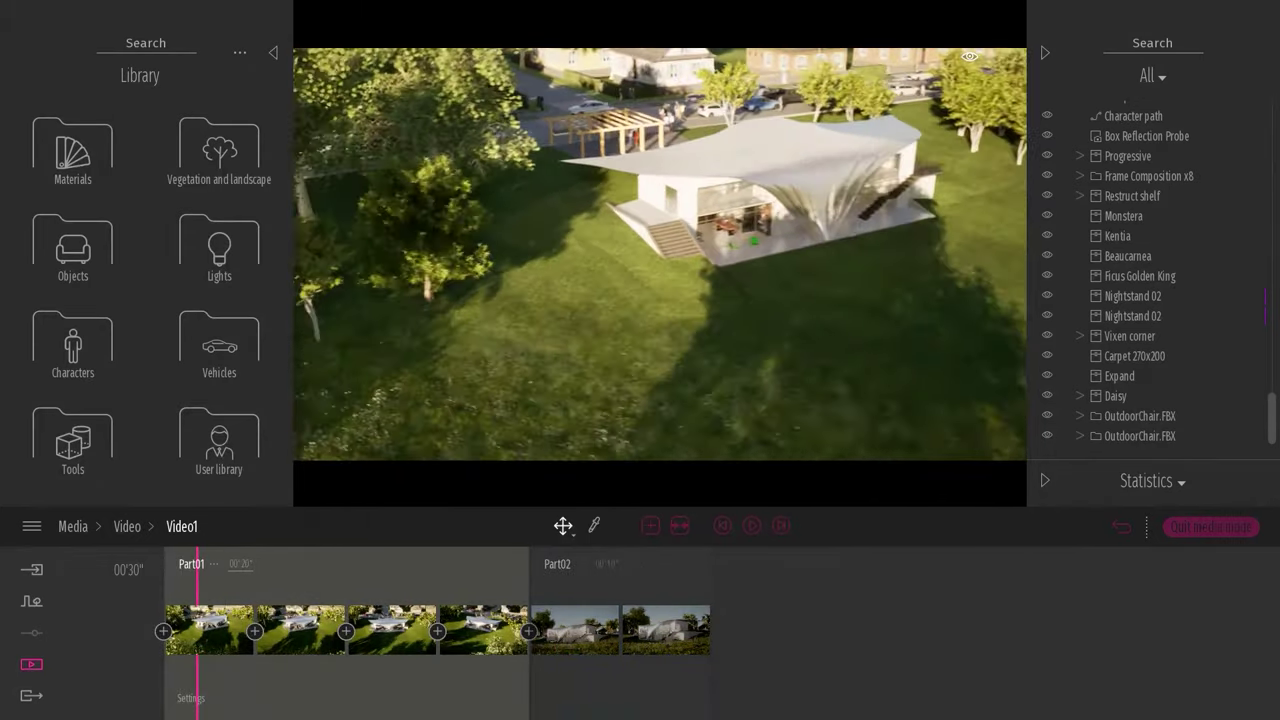